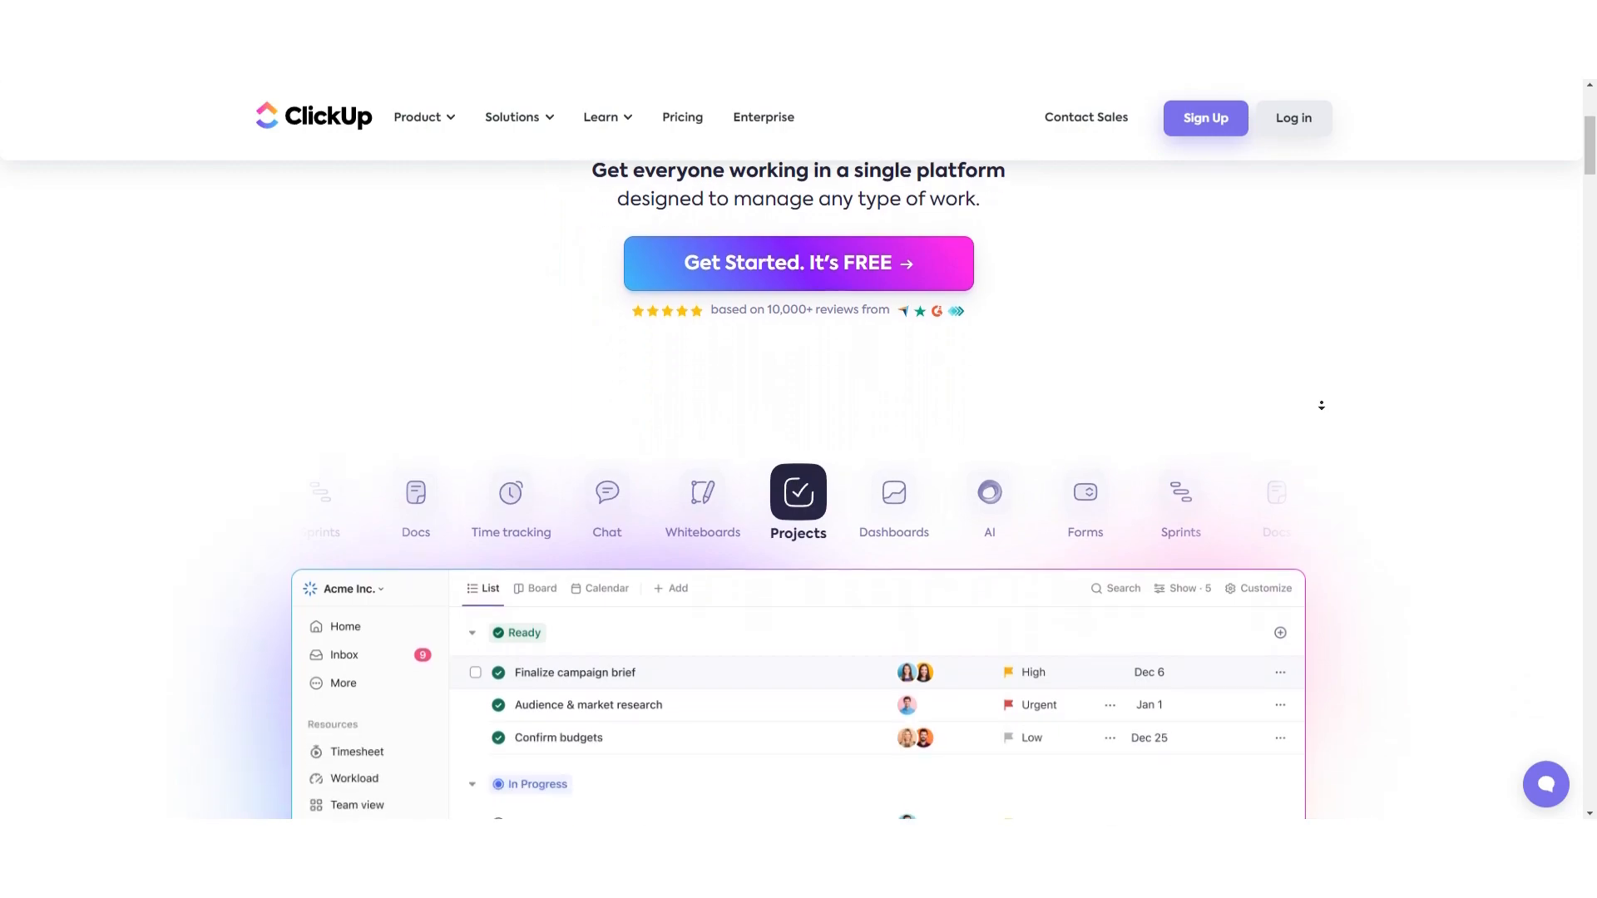
pyautogui.scroll(-1, 1322, 399)
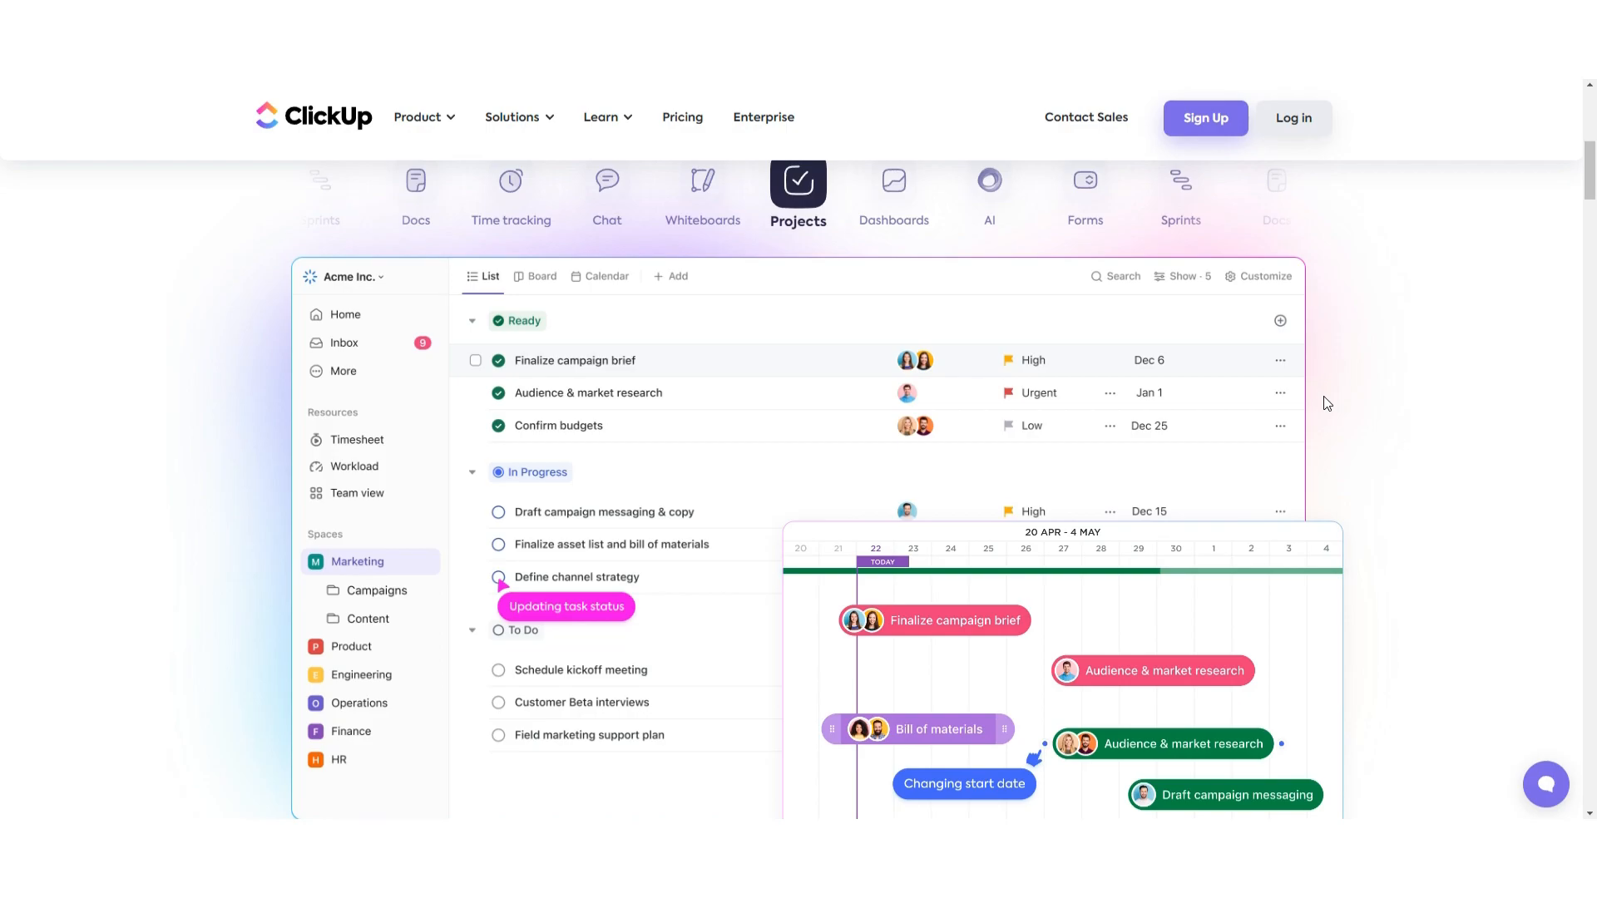
# Step: Browse the ClickUp homepage, opening two of its links in new tabs
pyautogui.scroll(-11, 1327, 404)
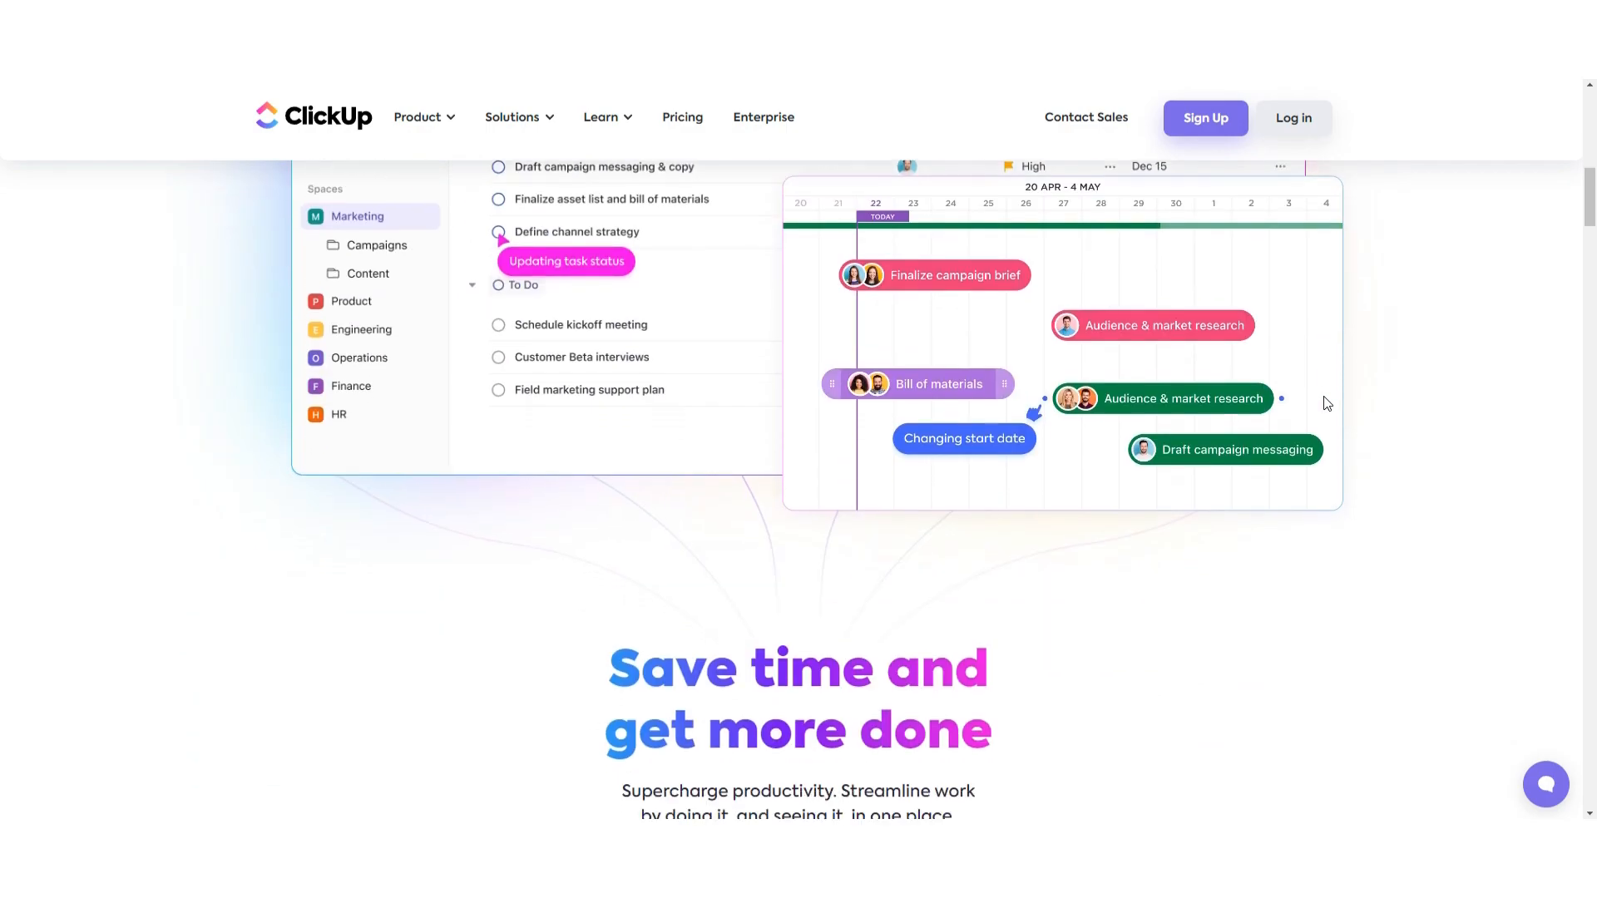
pyautogui.scroll(-10, 1324, 404)
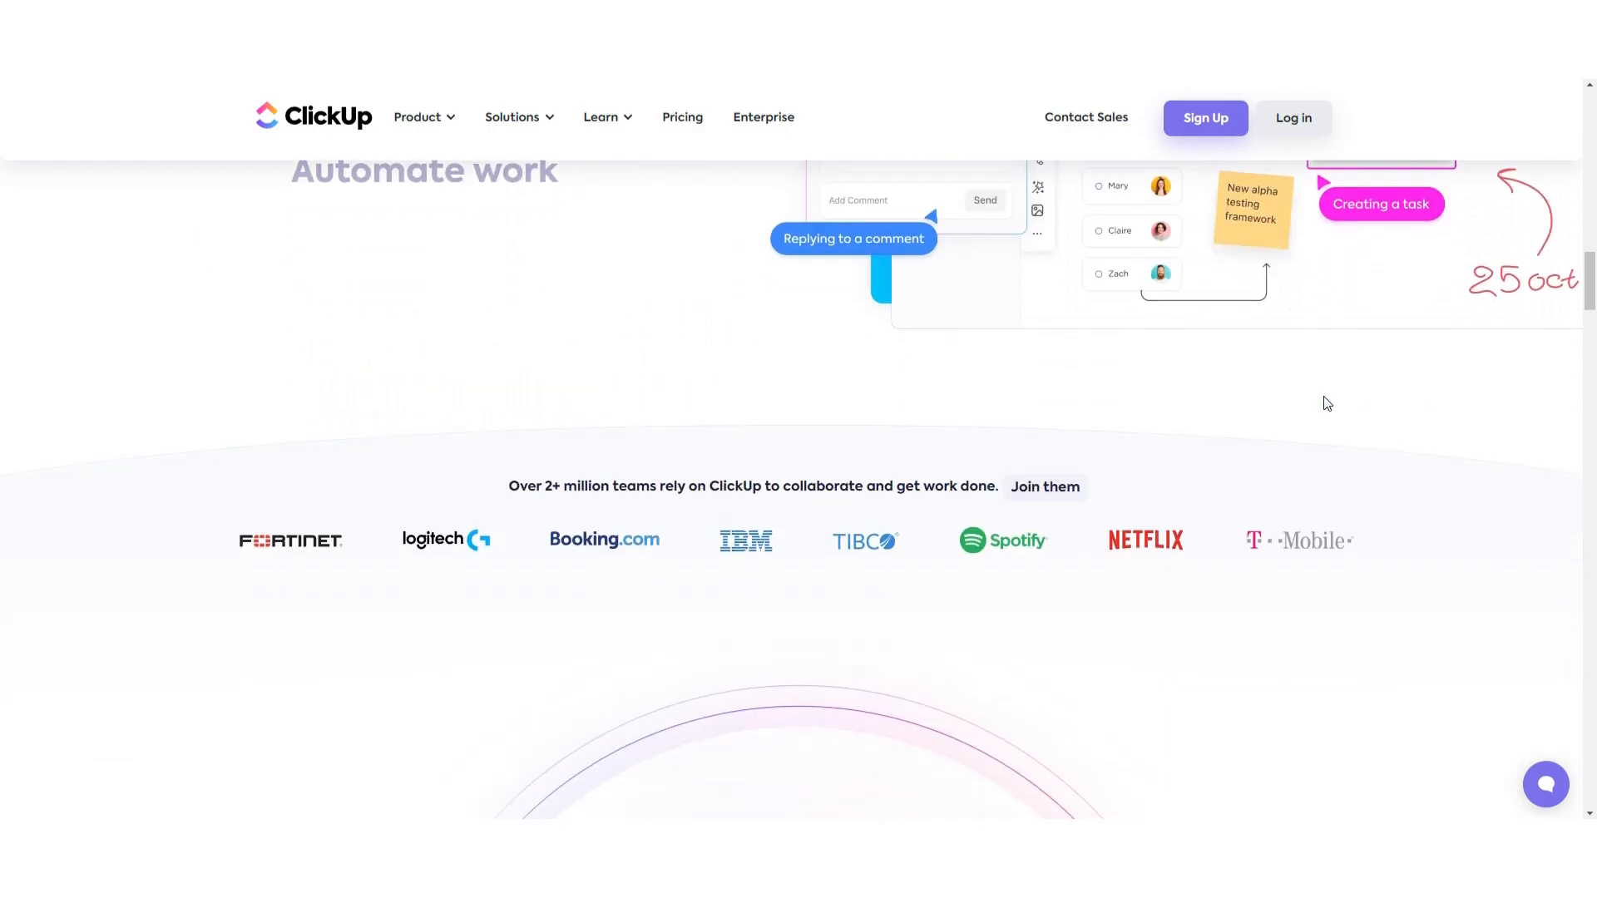
pyautogui.scroll(-3, 1326, 404)
pyautogui.scroll(4, 1326, 403)
pyautogui.scroll(-4, 1326, 403)
pyautogui.scroll(4, 1327, 403)
pyautogui.scroll(-10, 1326, 404)
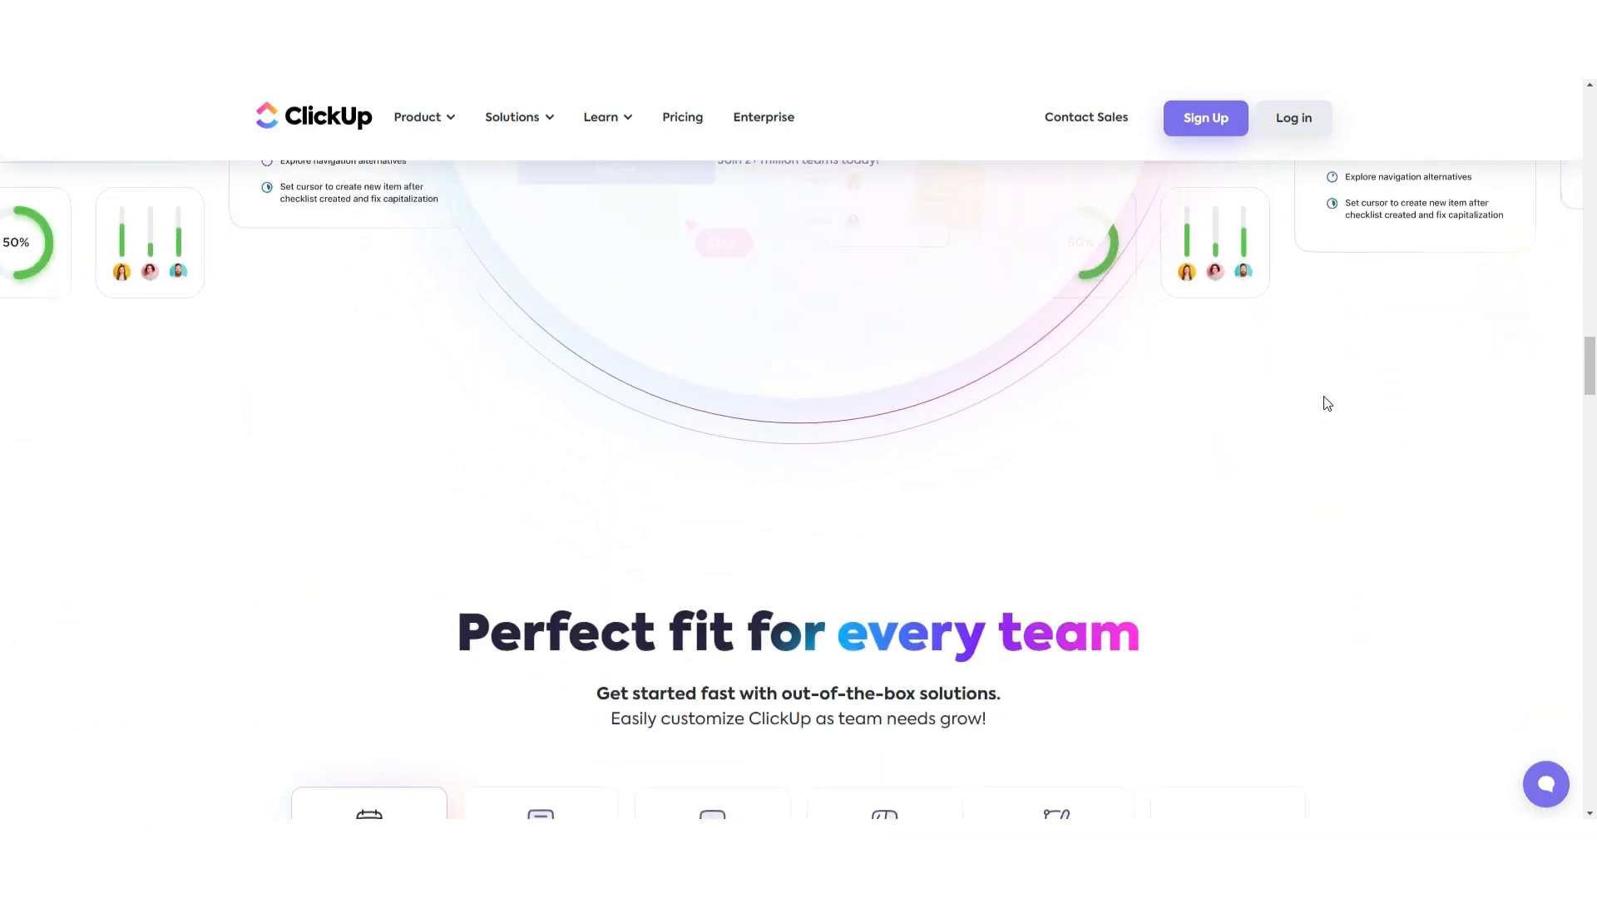
pyautogui.scroll(-8, 1326, 403)
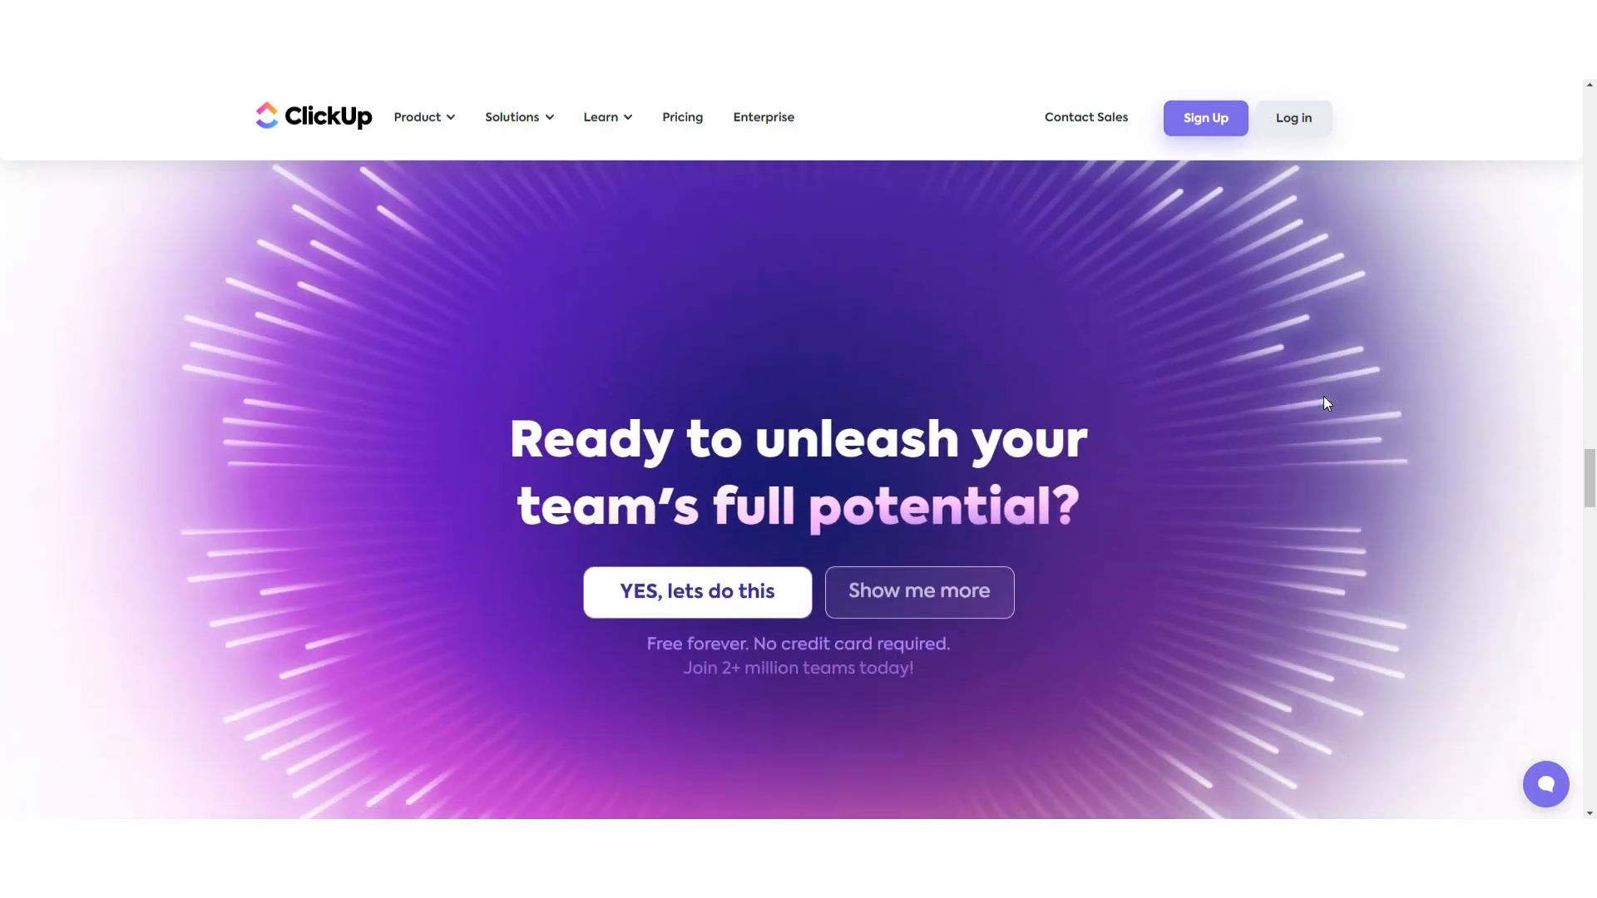
pyautogui.scroll(4, 1326, 403)
pyautogui.scroll(-8, 1326, 403)
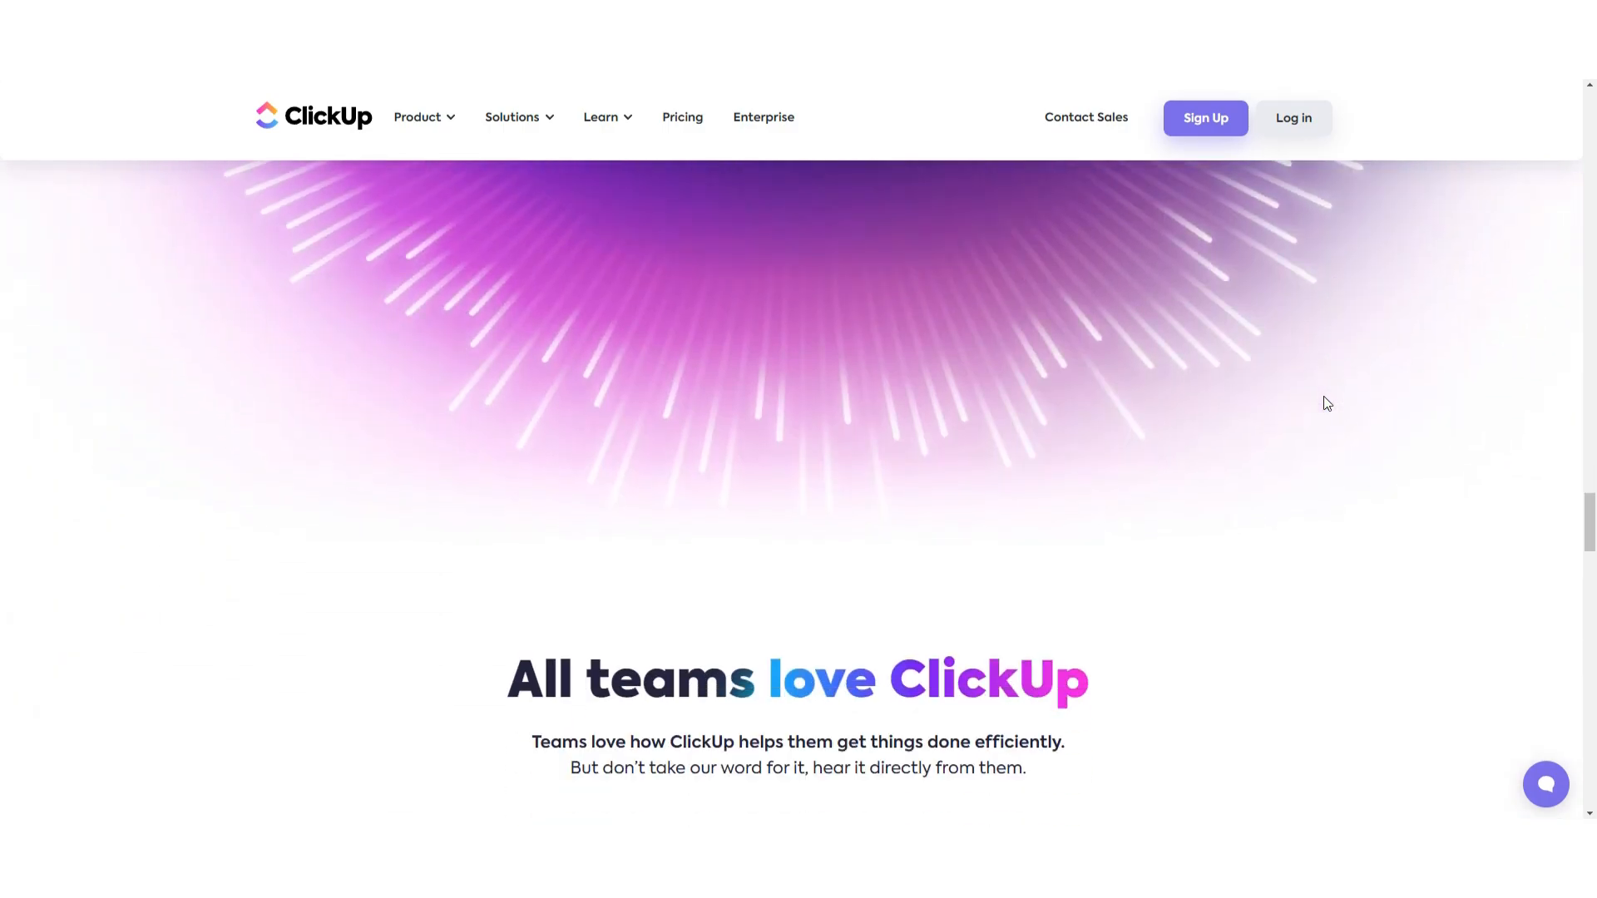
pyautogui.scroll(-12, 1326, 403)
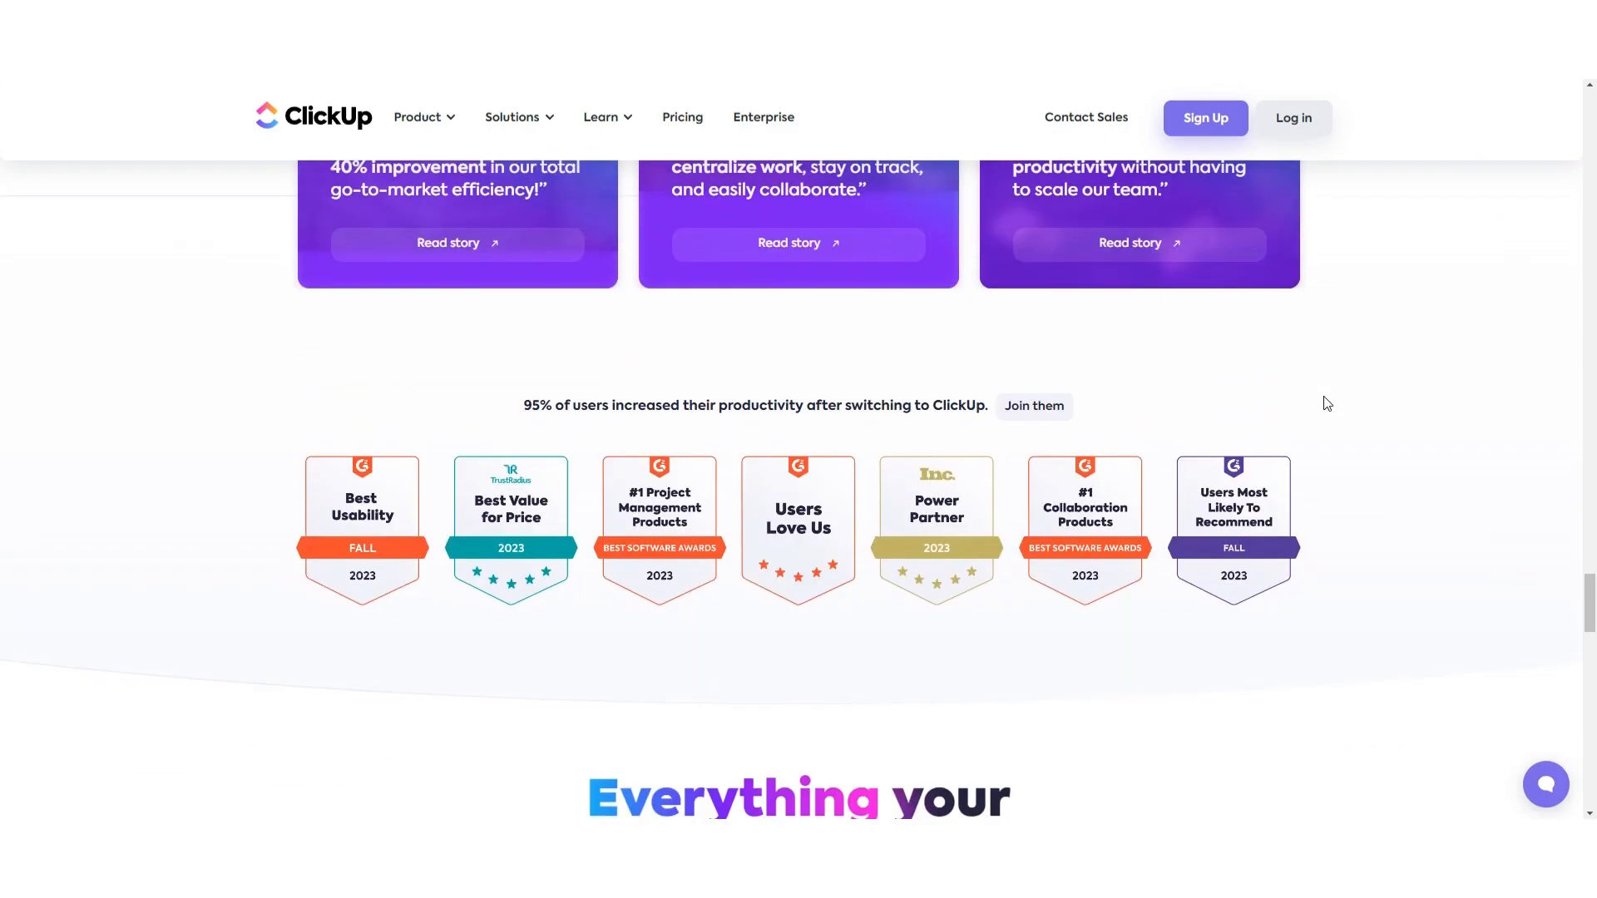
pyautogui.scroll(-4, 1323, 400)
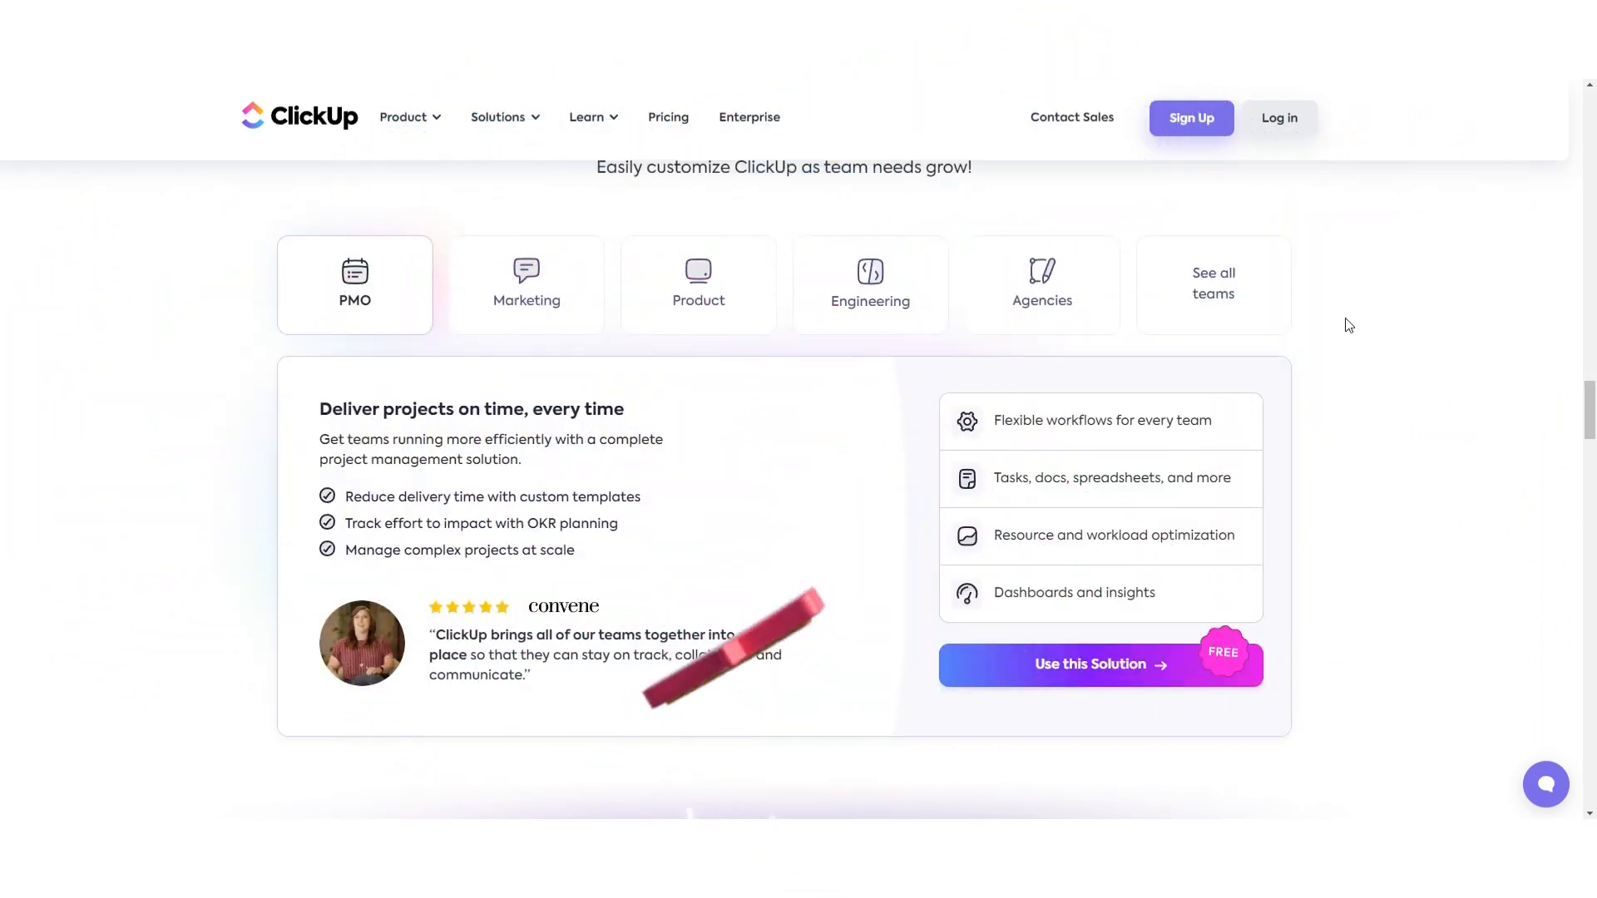
pyautogui.middleClick(1348, 326)
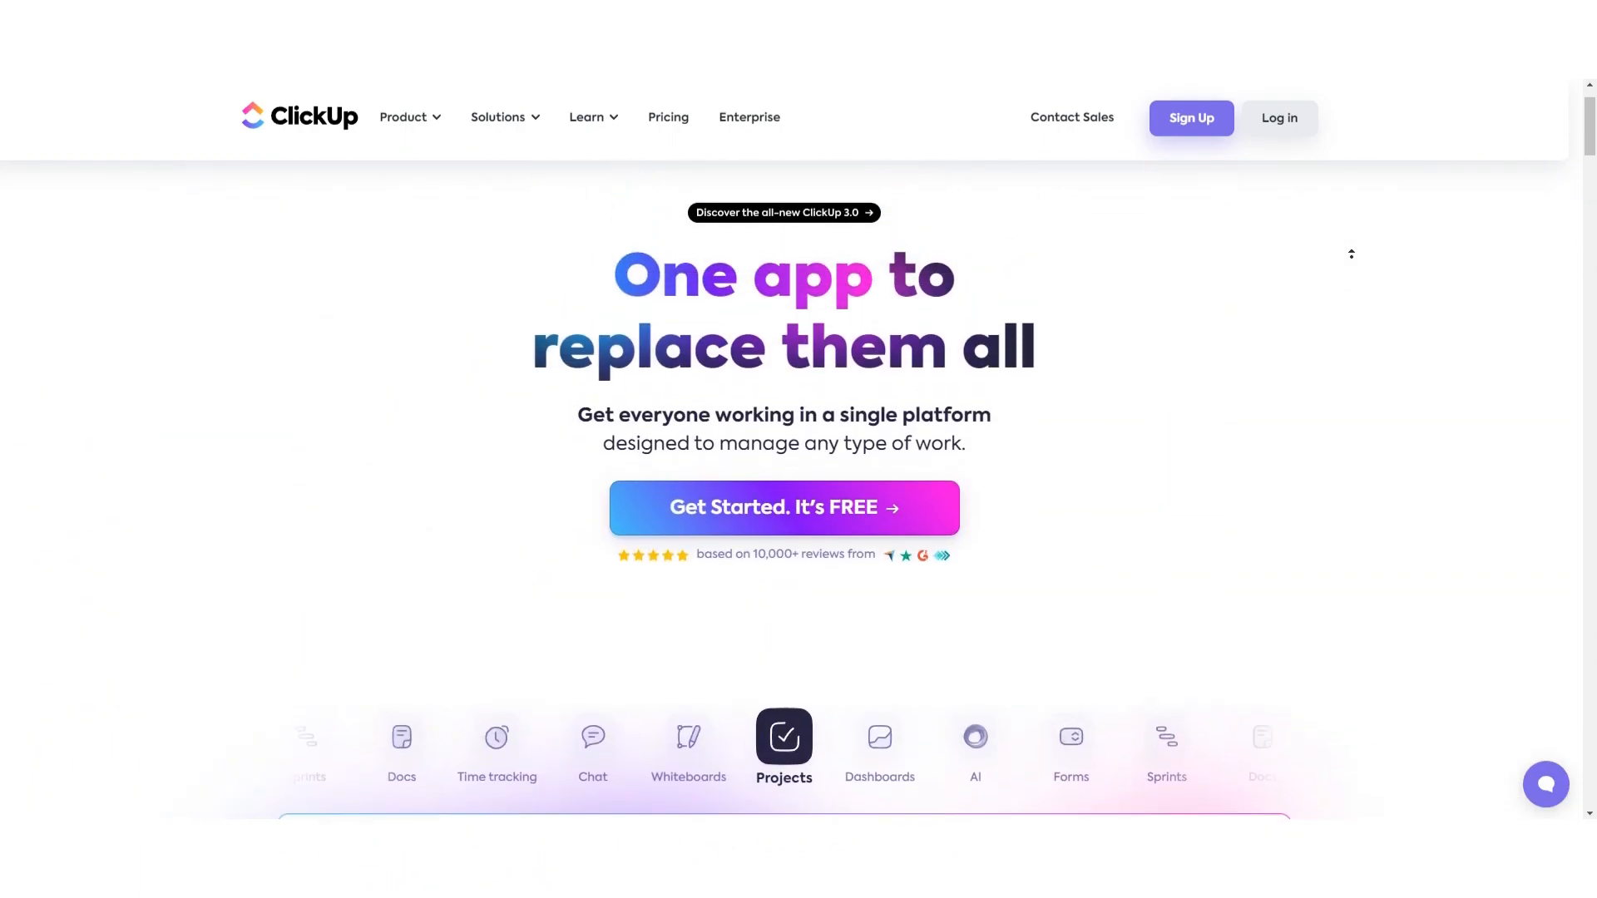
pyautogui.middleClick(1340, 366)
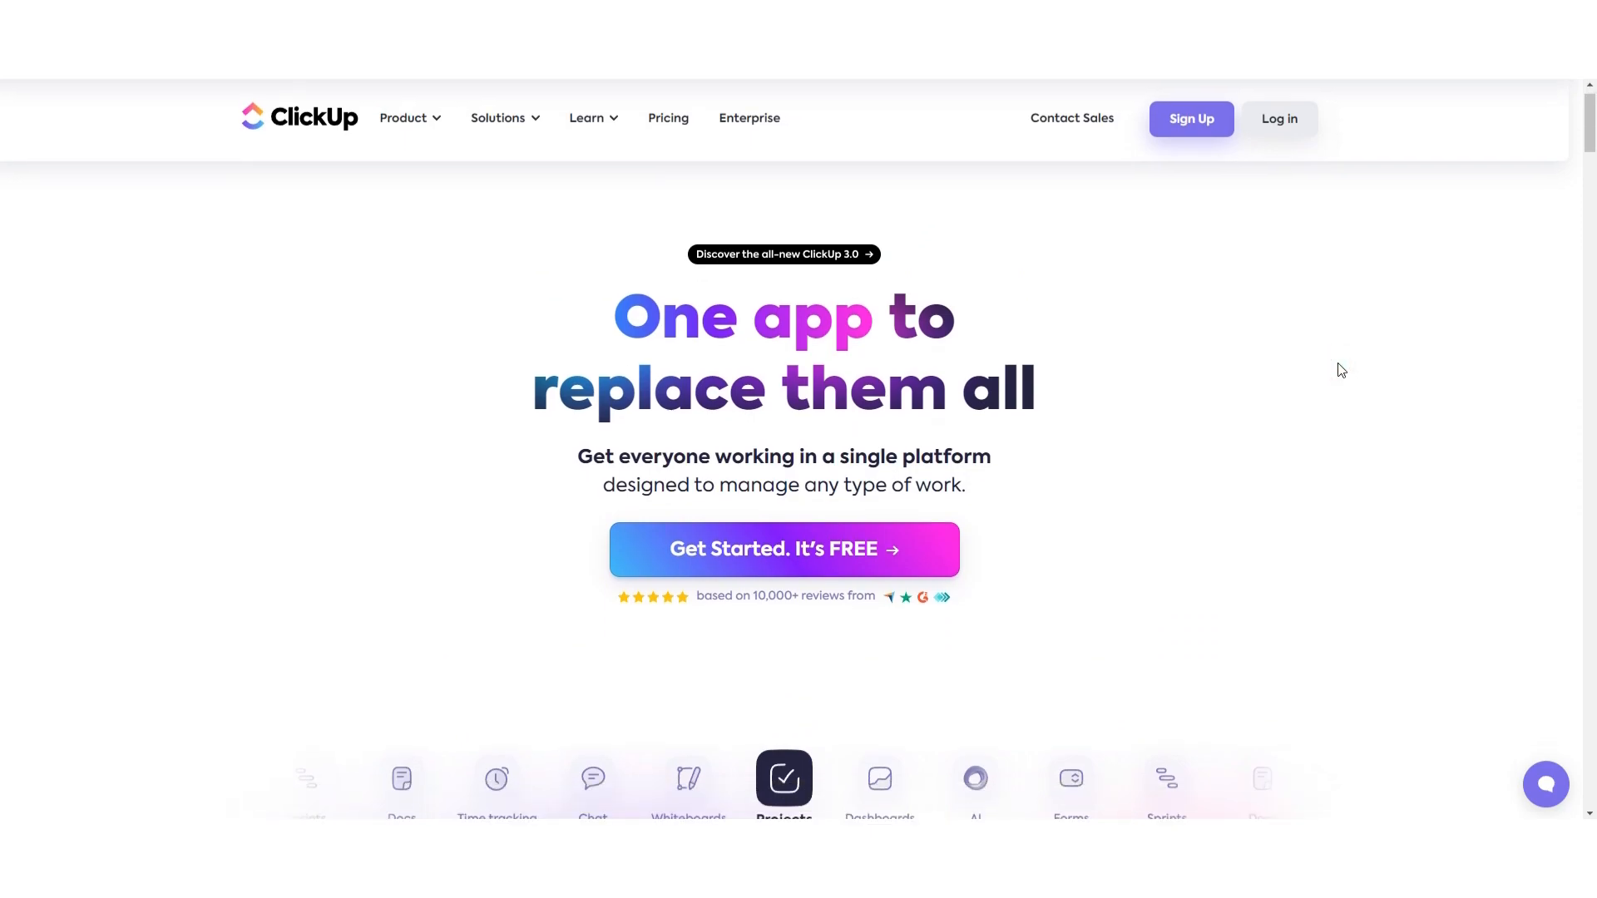
pyautogui.scroll(-6, 1325, 378)
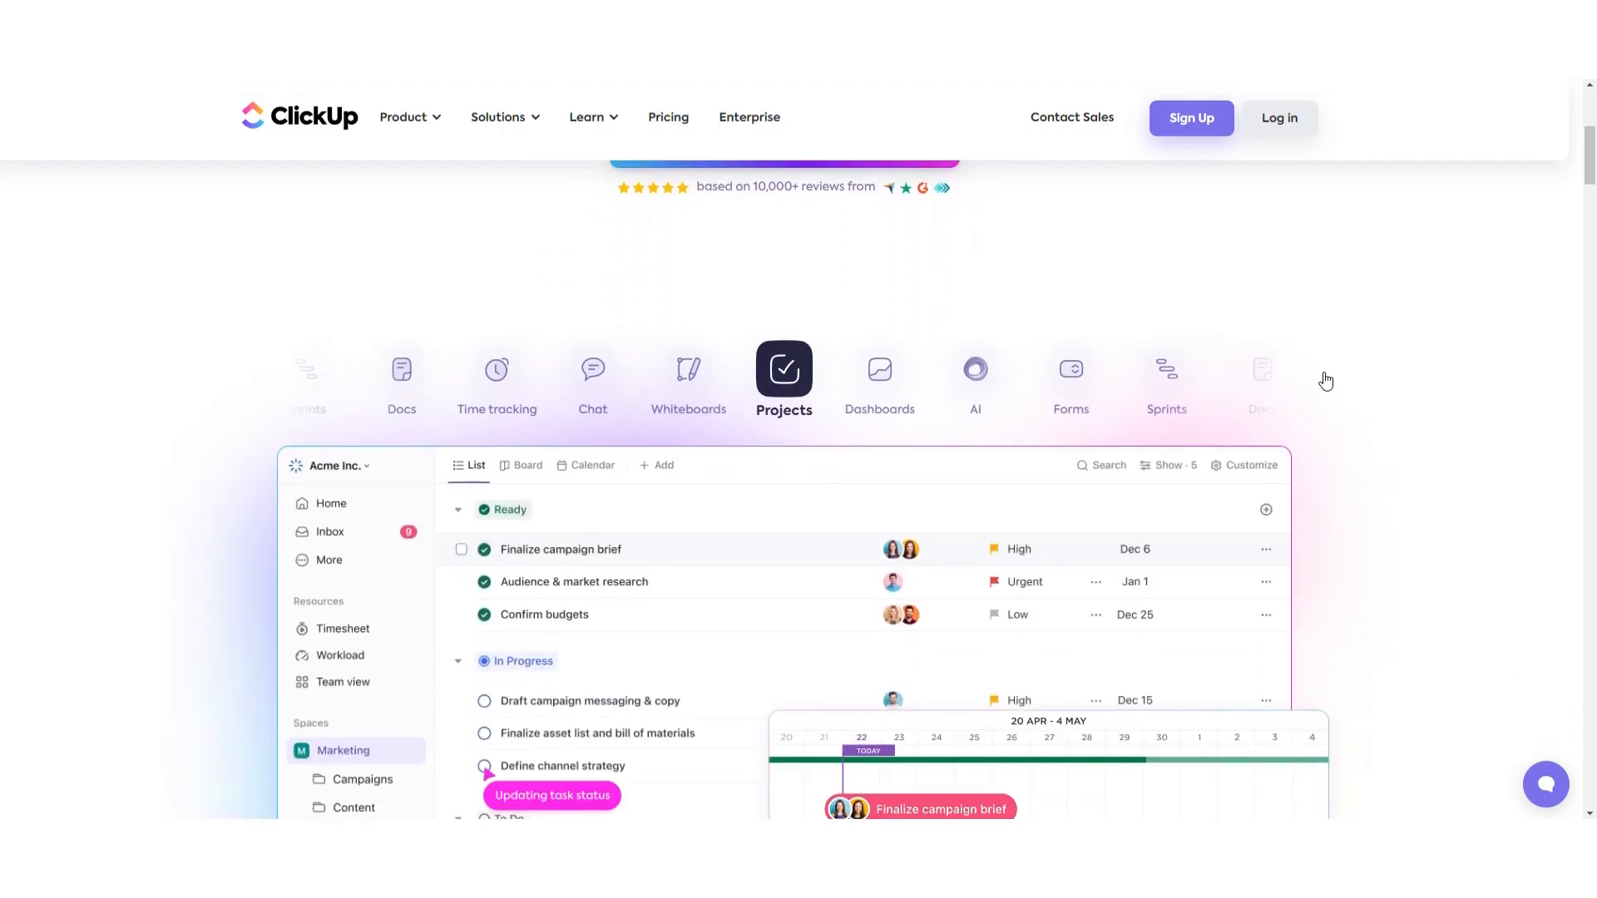
pyautogui.scroll(6, 1327, 379)
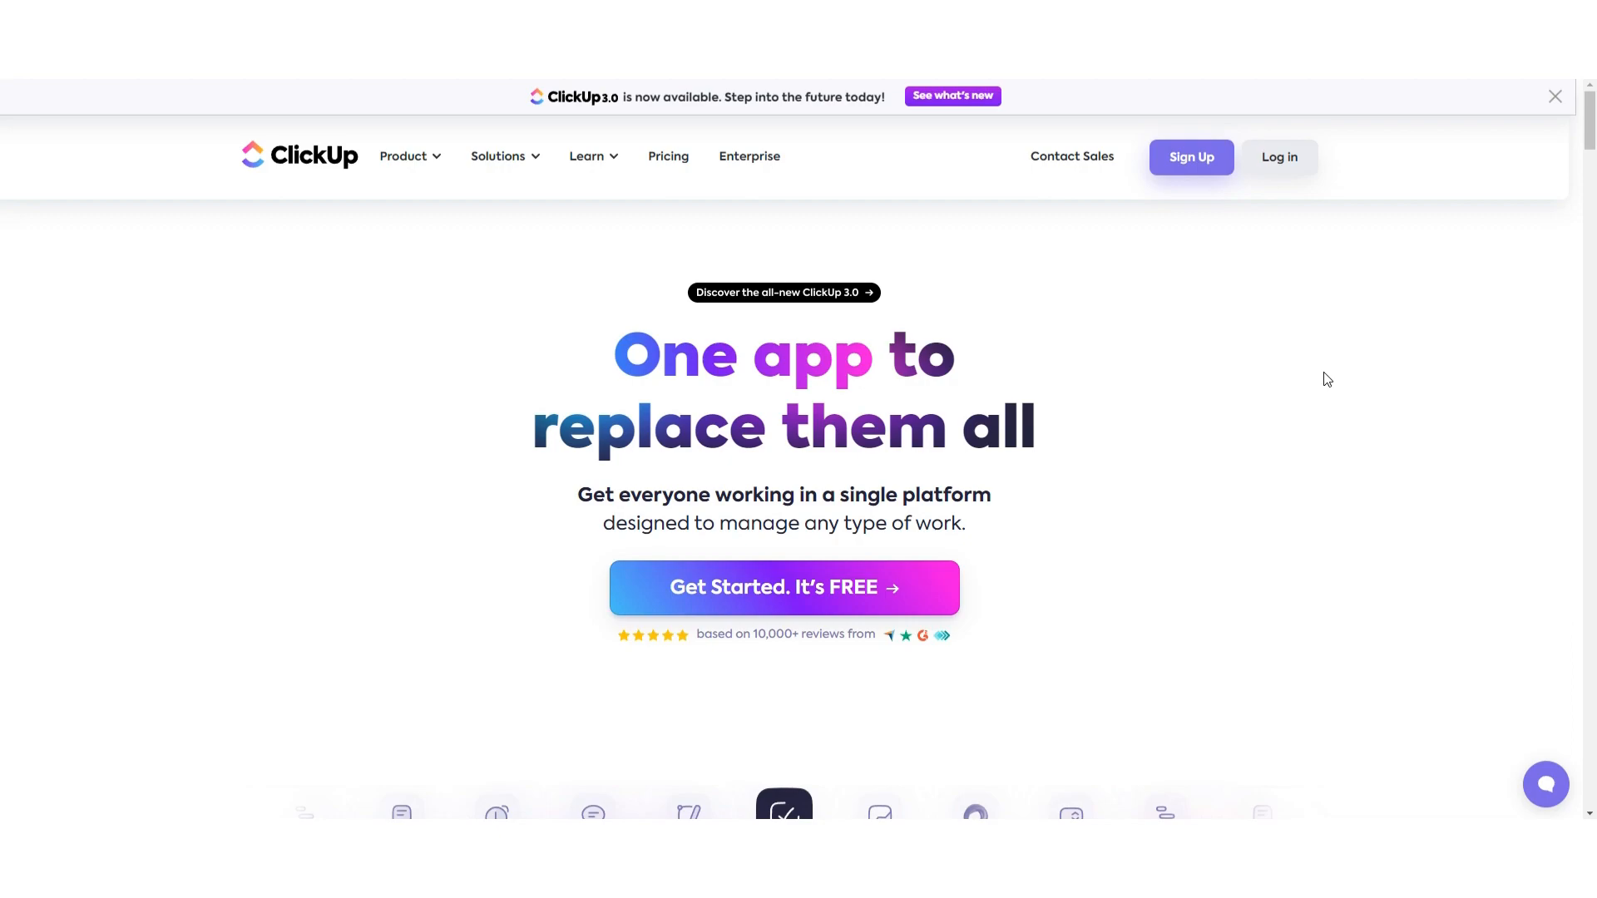
pyautogui.scroll(-8, 1328, 407)
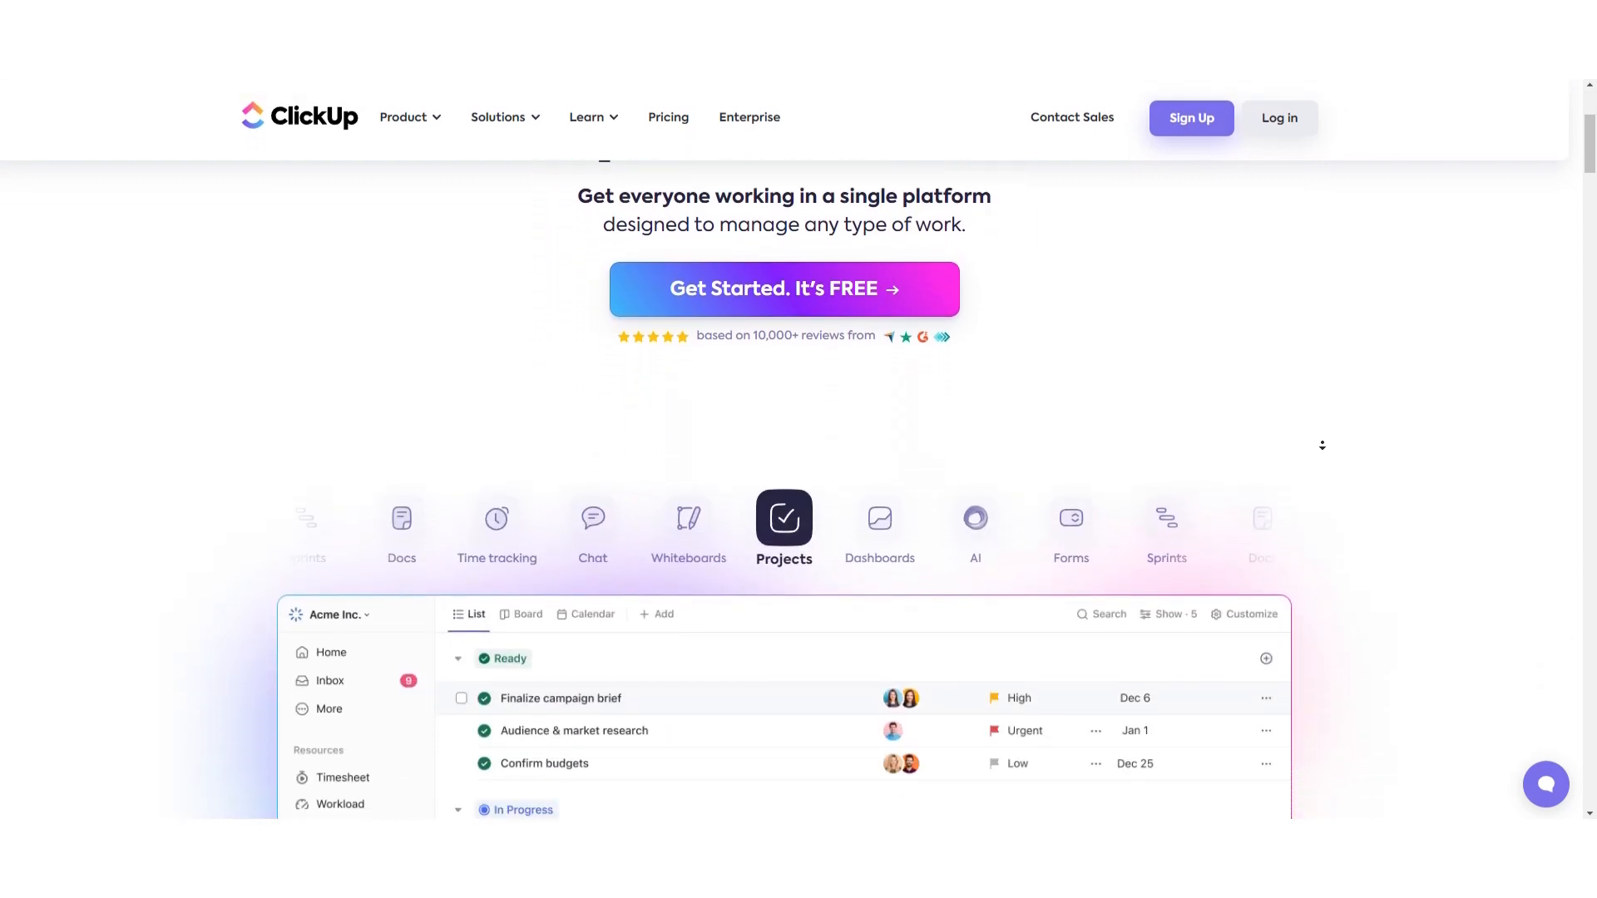
pyautogui.scroll(-9, 1327, 430)
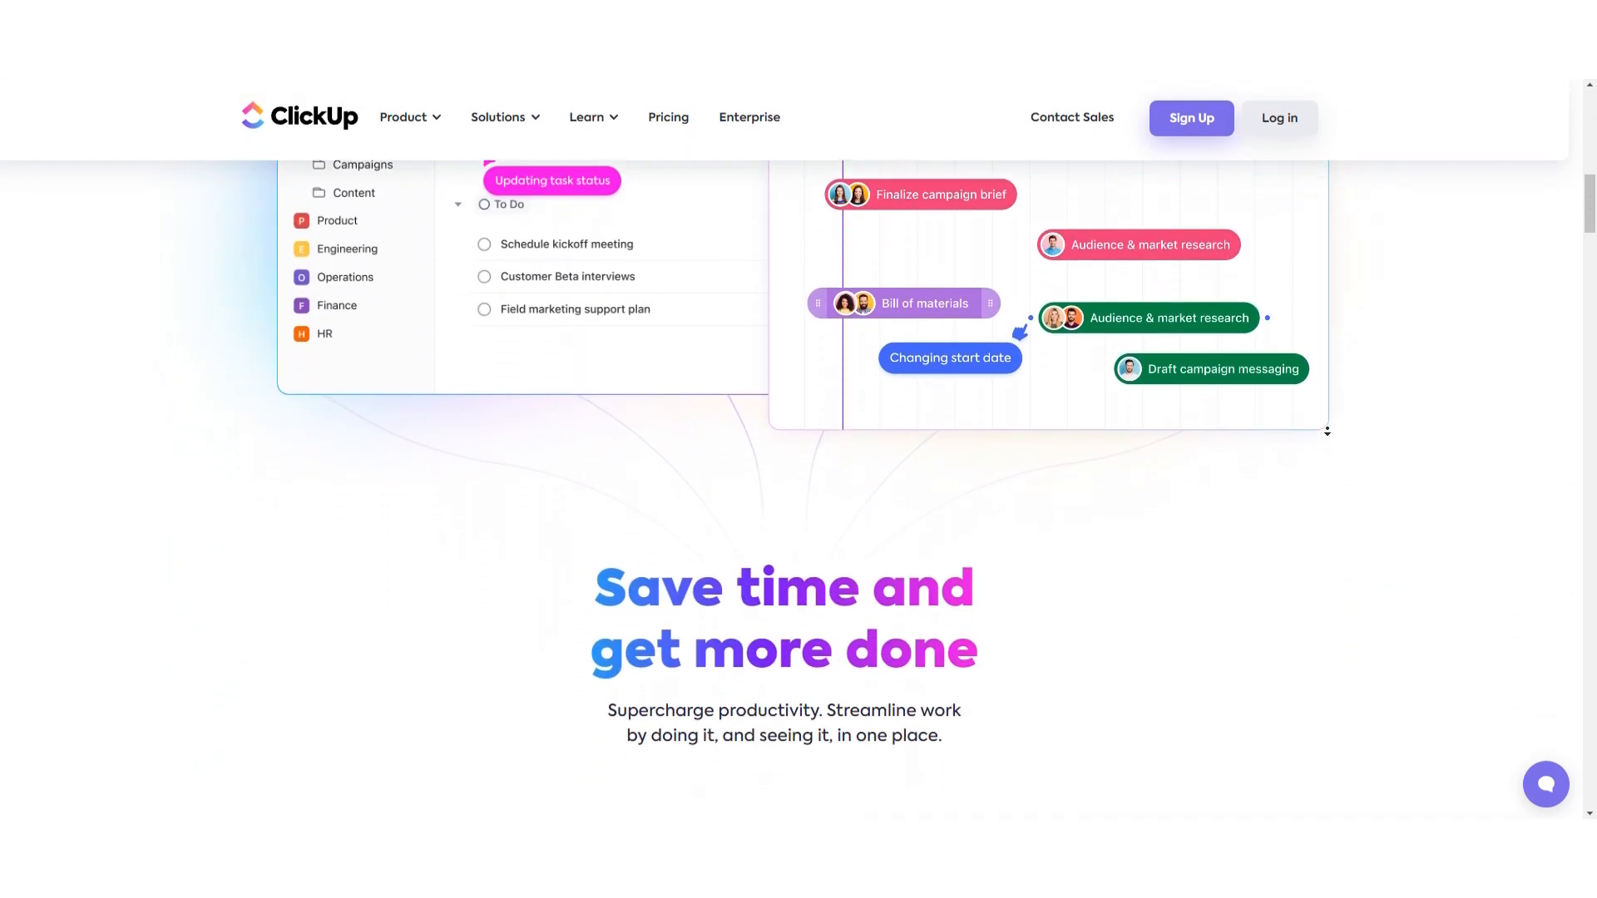
pyautogui.scroll(-3, 1327, 431)
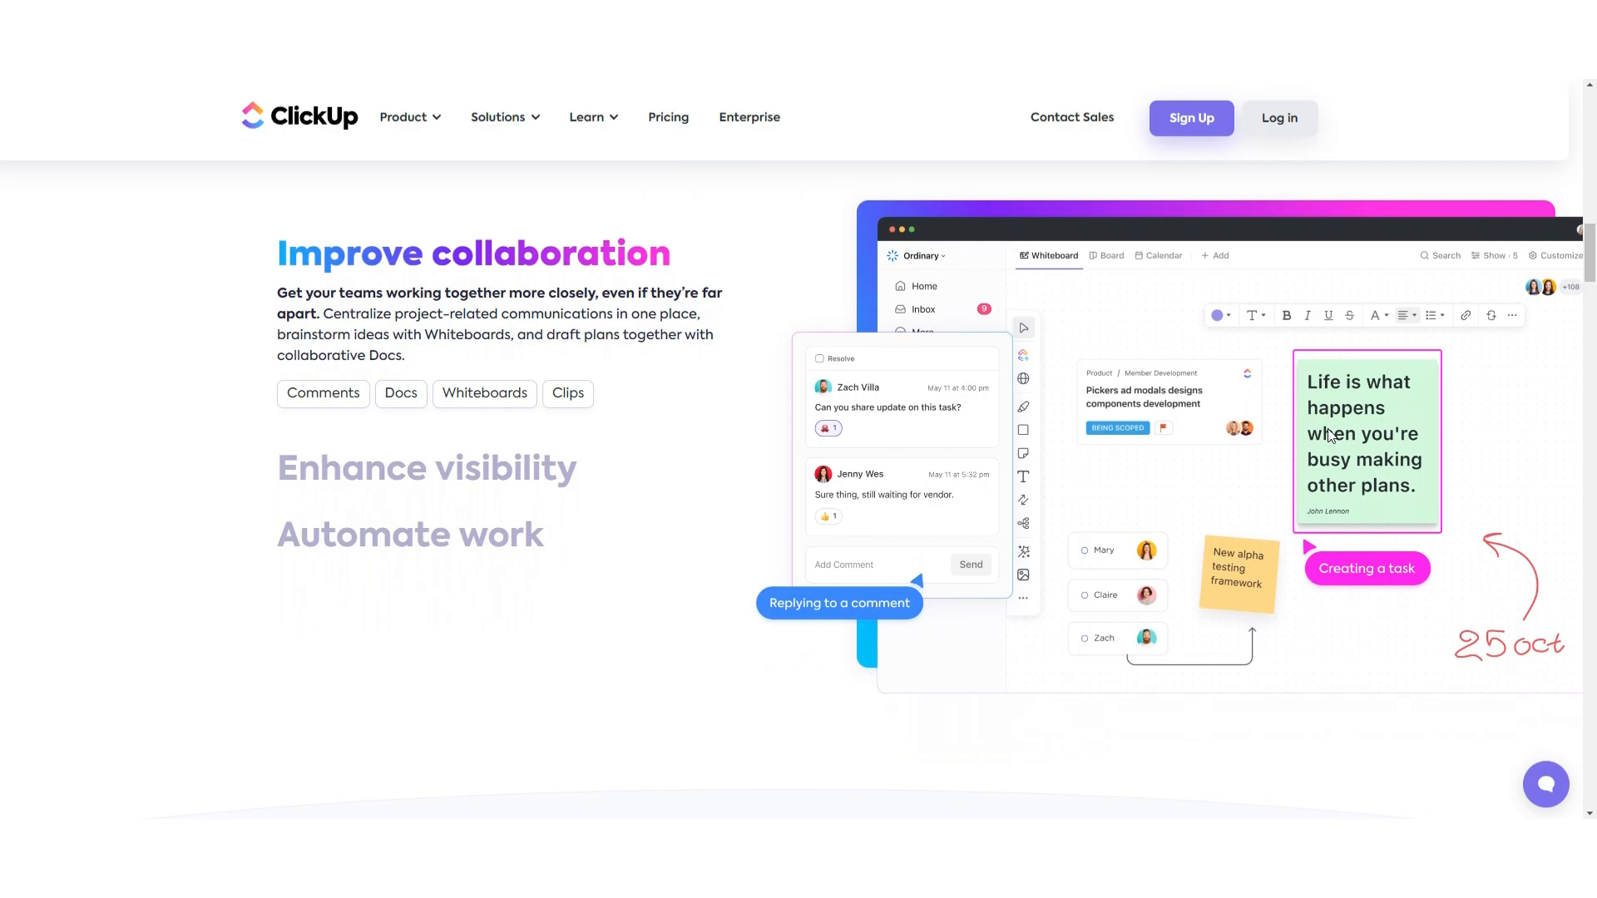
pyautogui.scroll(-9, 1328, 431)
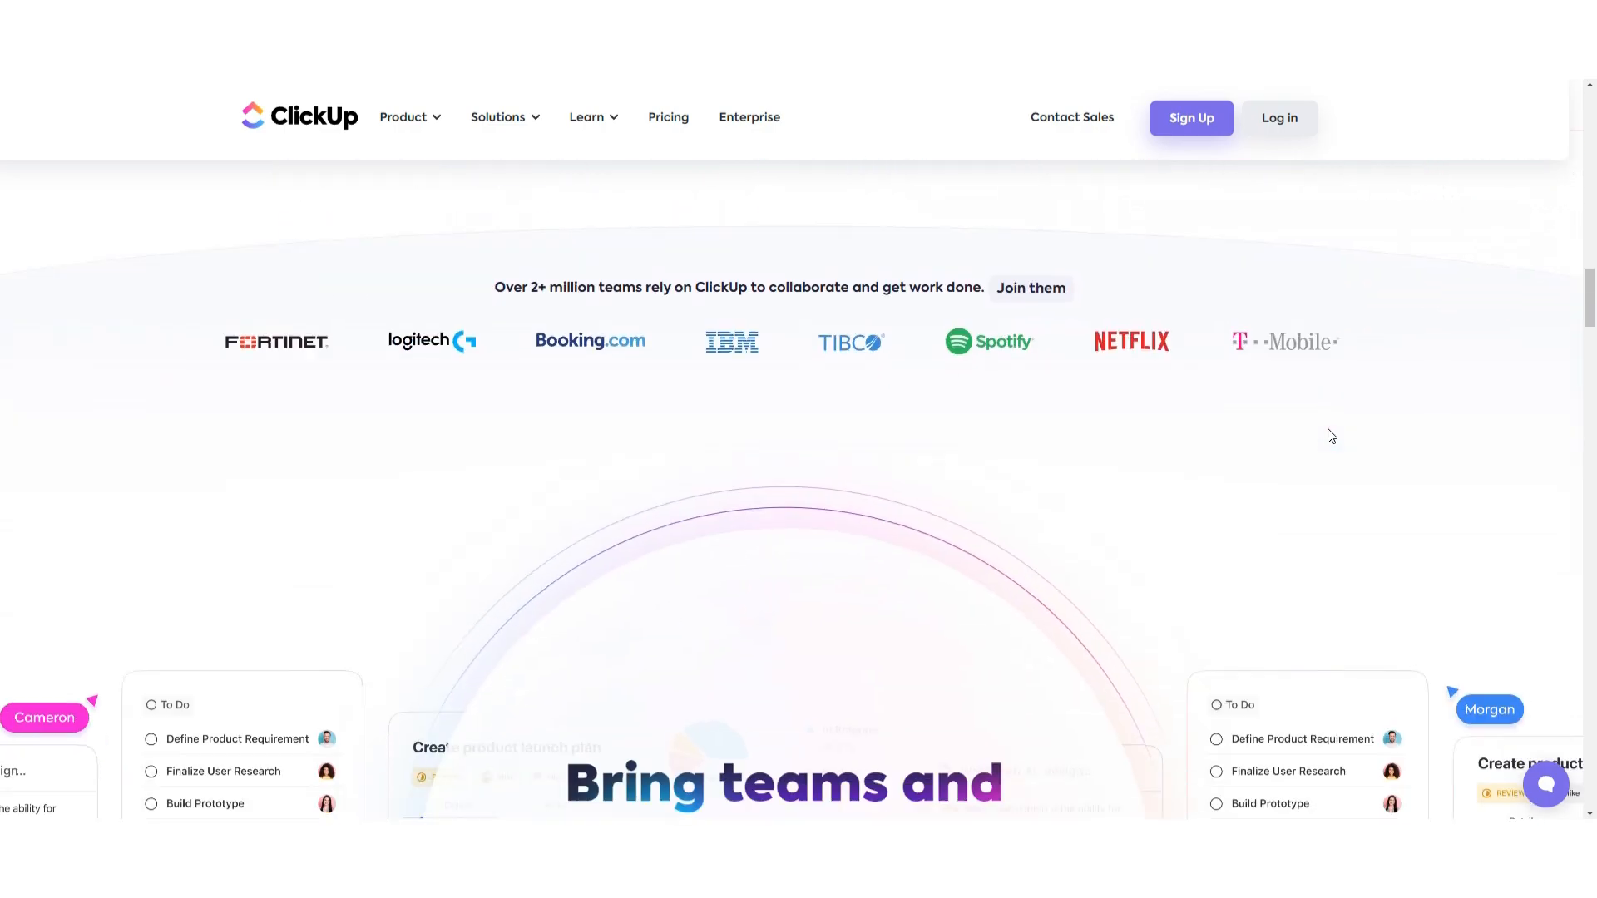
pyautogui.scroll(12, 1328, 431)
pyautogui.scroll(10, 1331, 435)
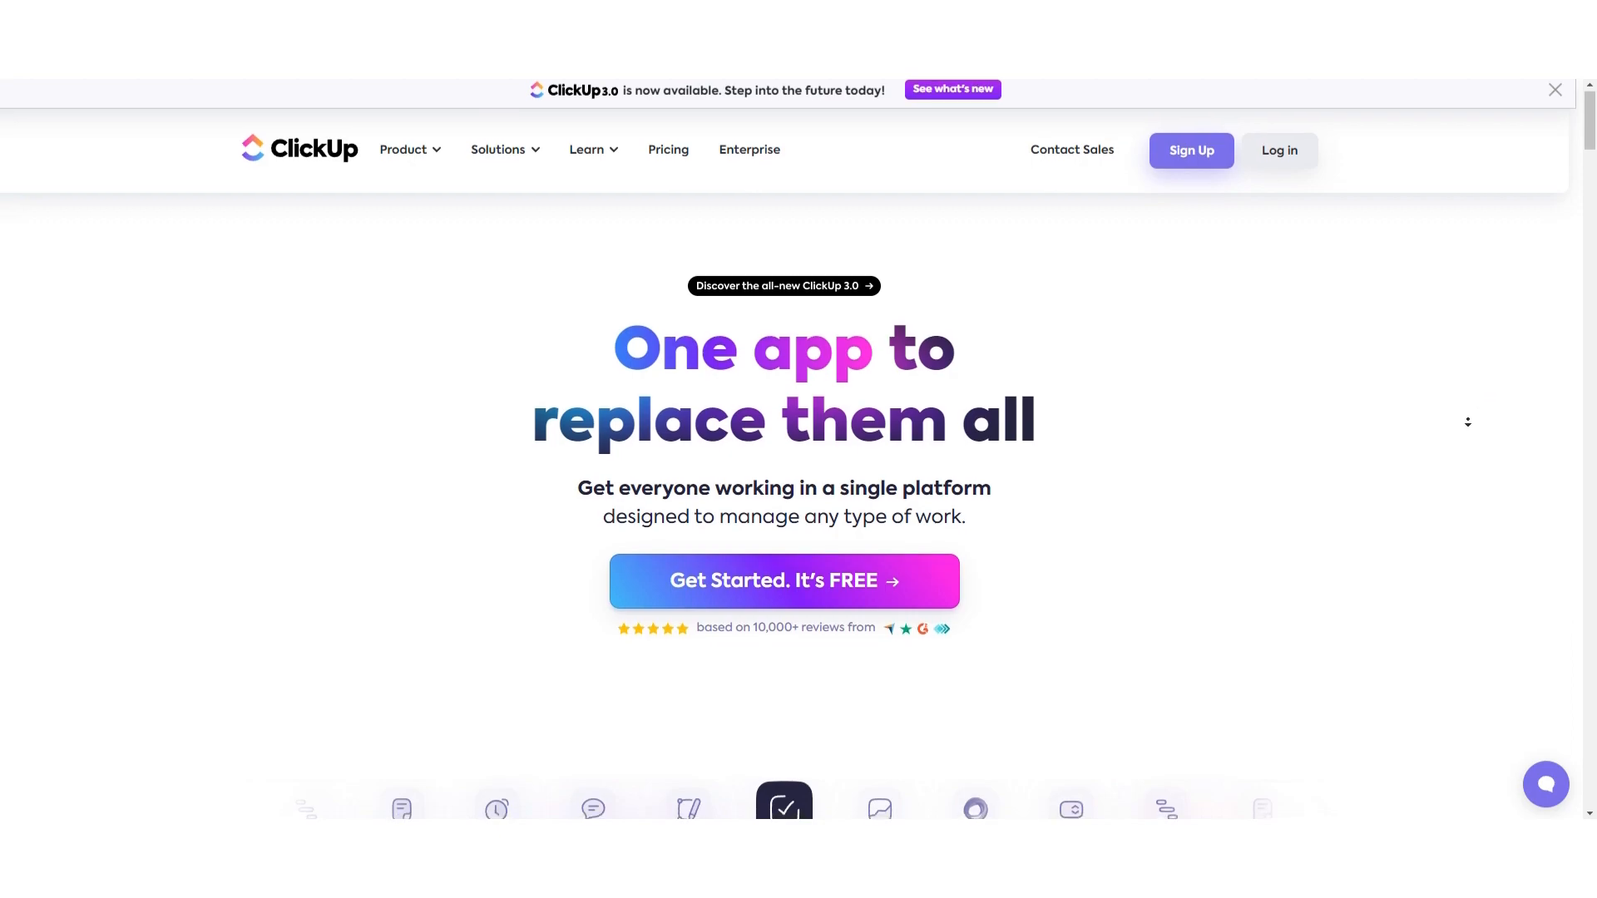
pyautogui.scroll(-9, 1464, 421)
pyautogui.scroll(-10, 1464, 452)
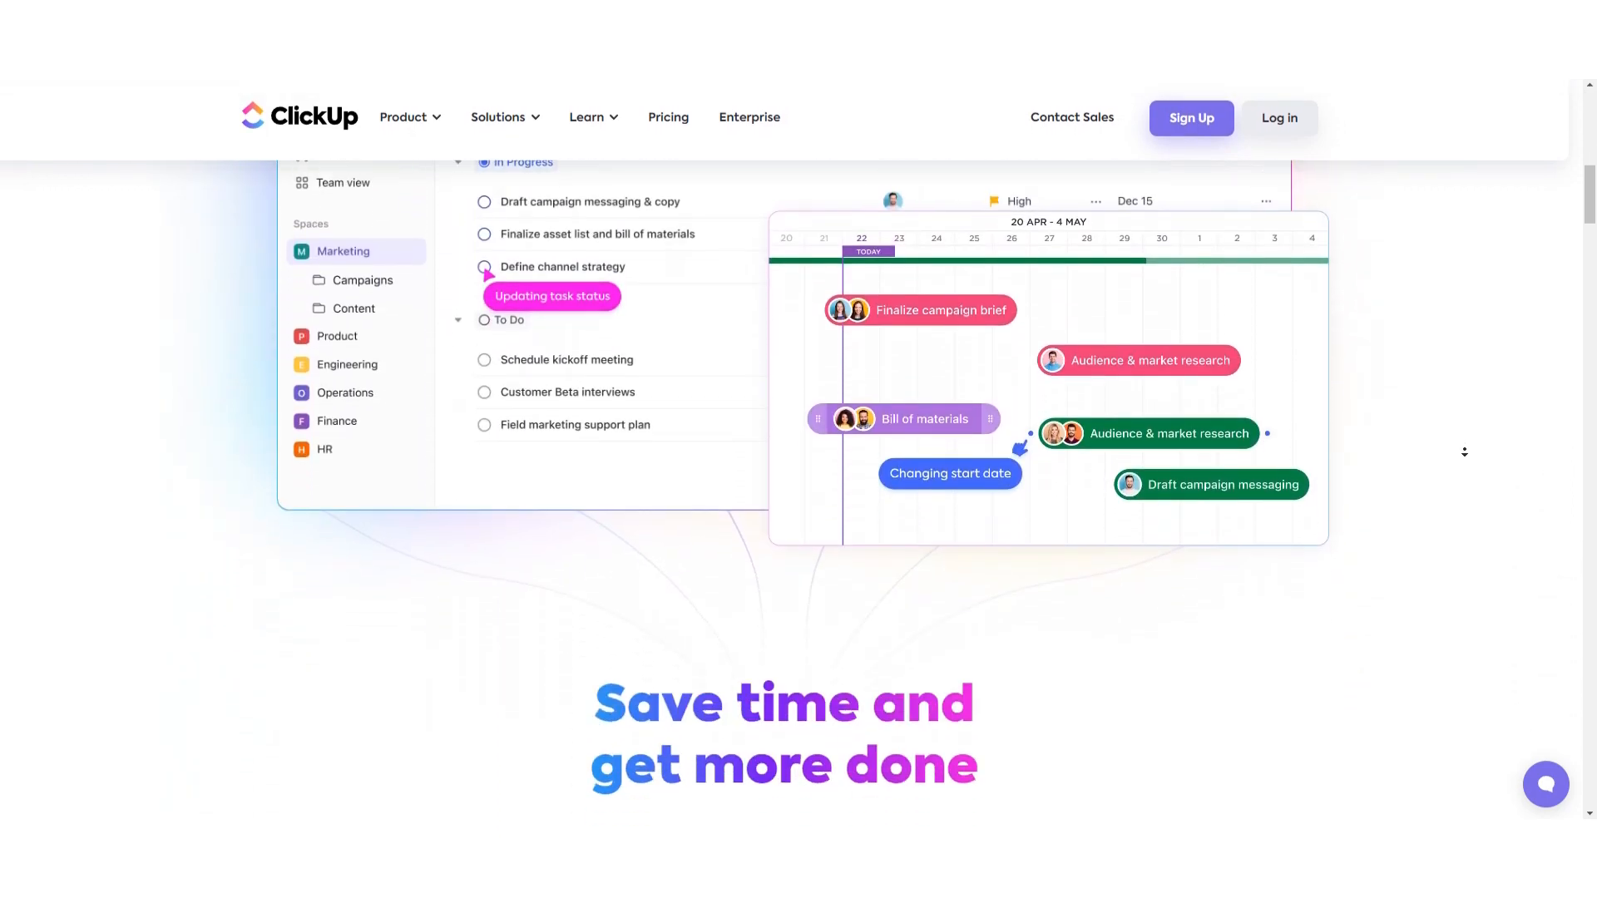
pyautogui.scroll(-10, 1465, 454)
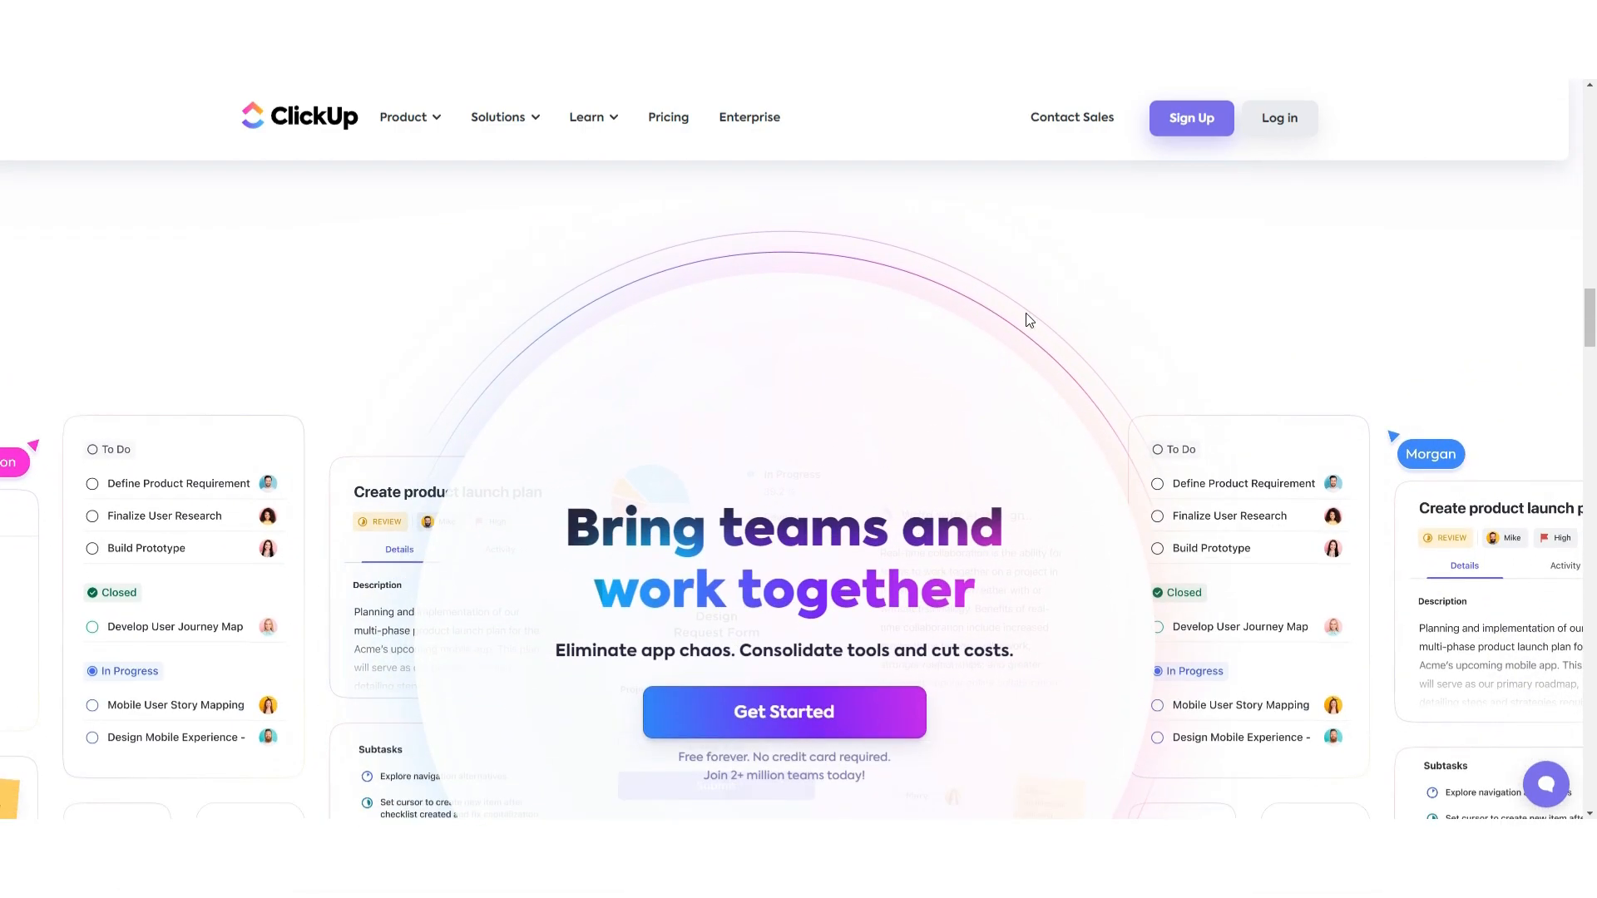
pyautogui.scroll(12, 1205, 331)
pyautogui.scroll(12, 1206, 329)
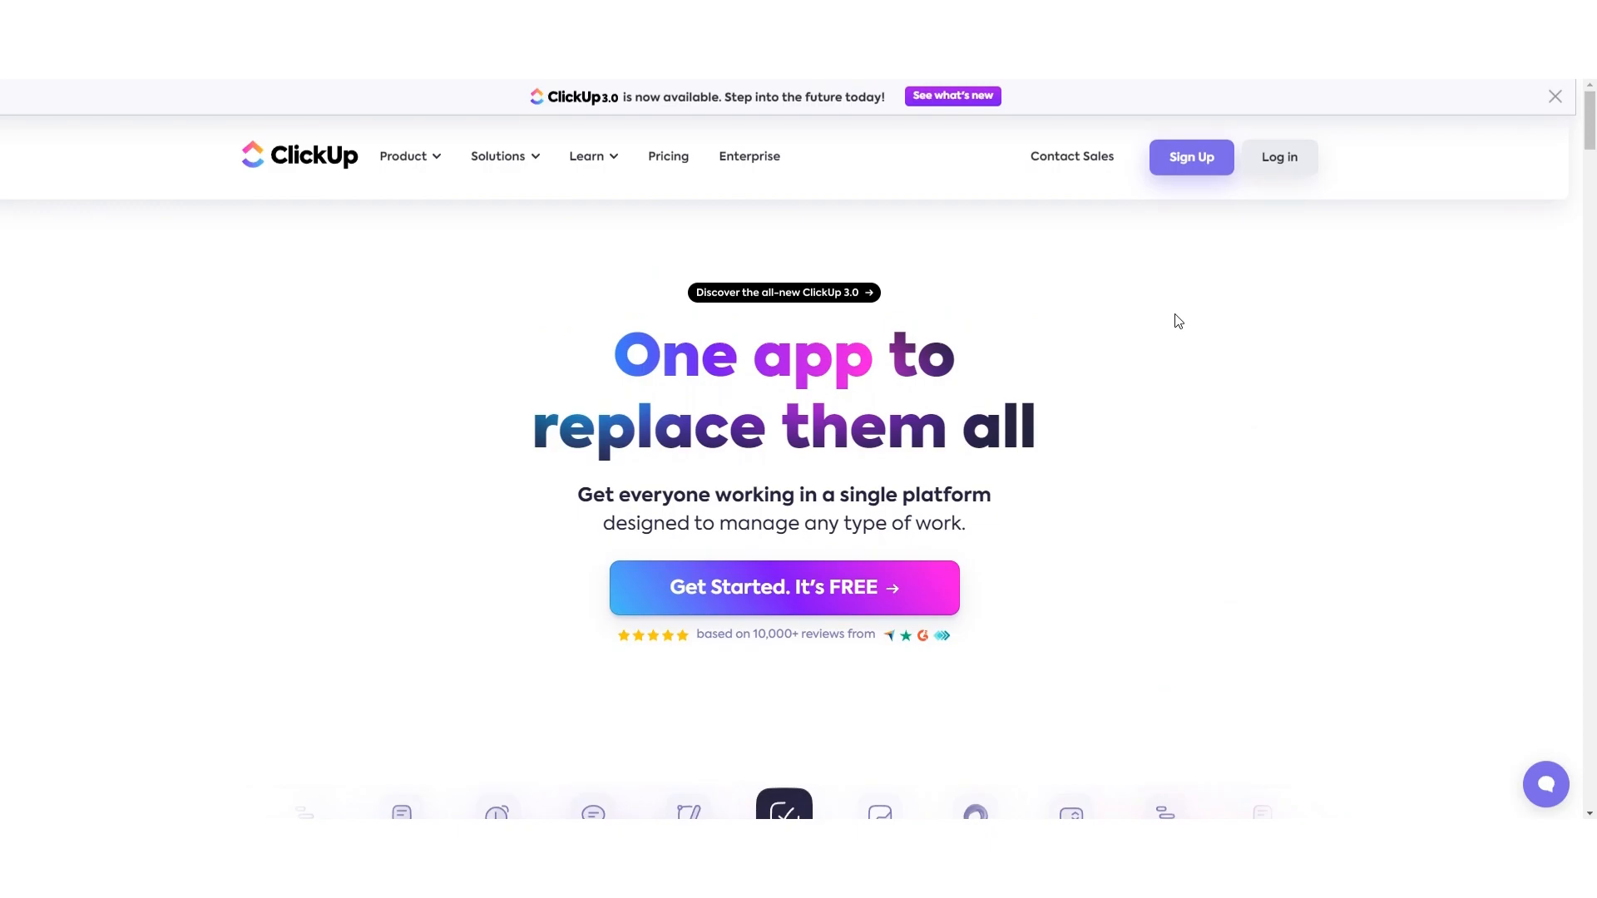
# Step: Open the pricing page and switch plan prices to monthly billing
pyautogui.click(675, 158)
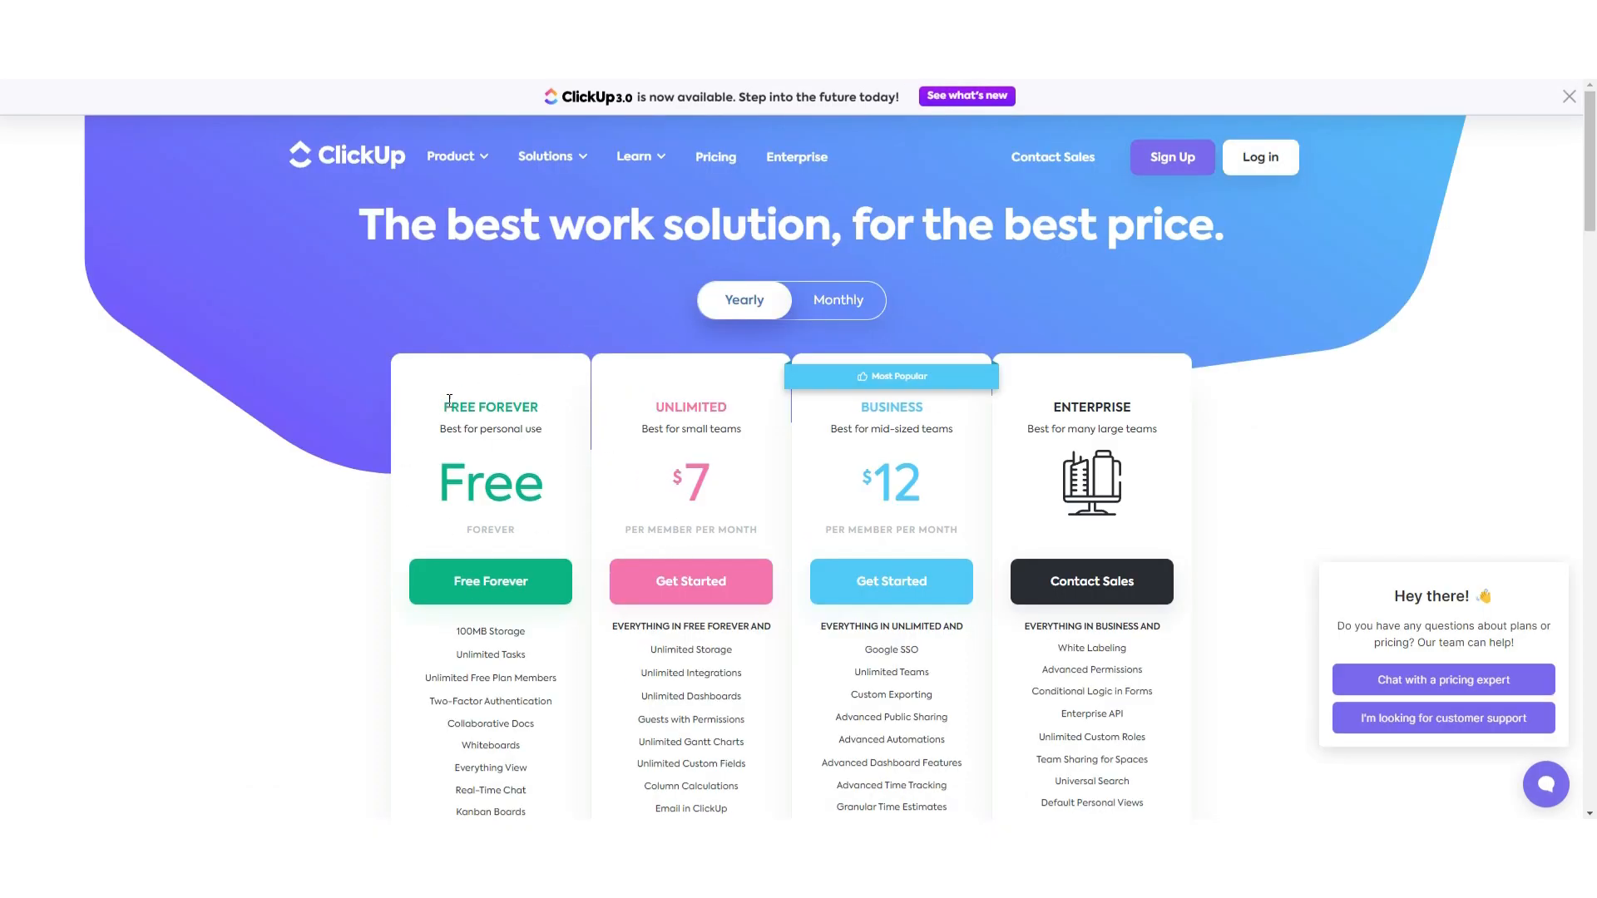
pyautogui.click(838, 300)
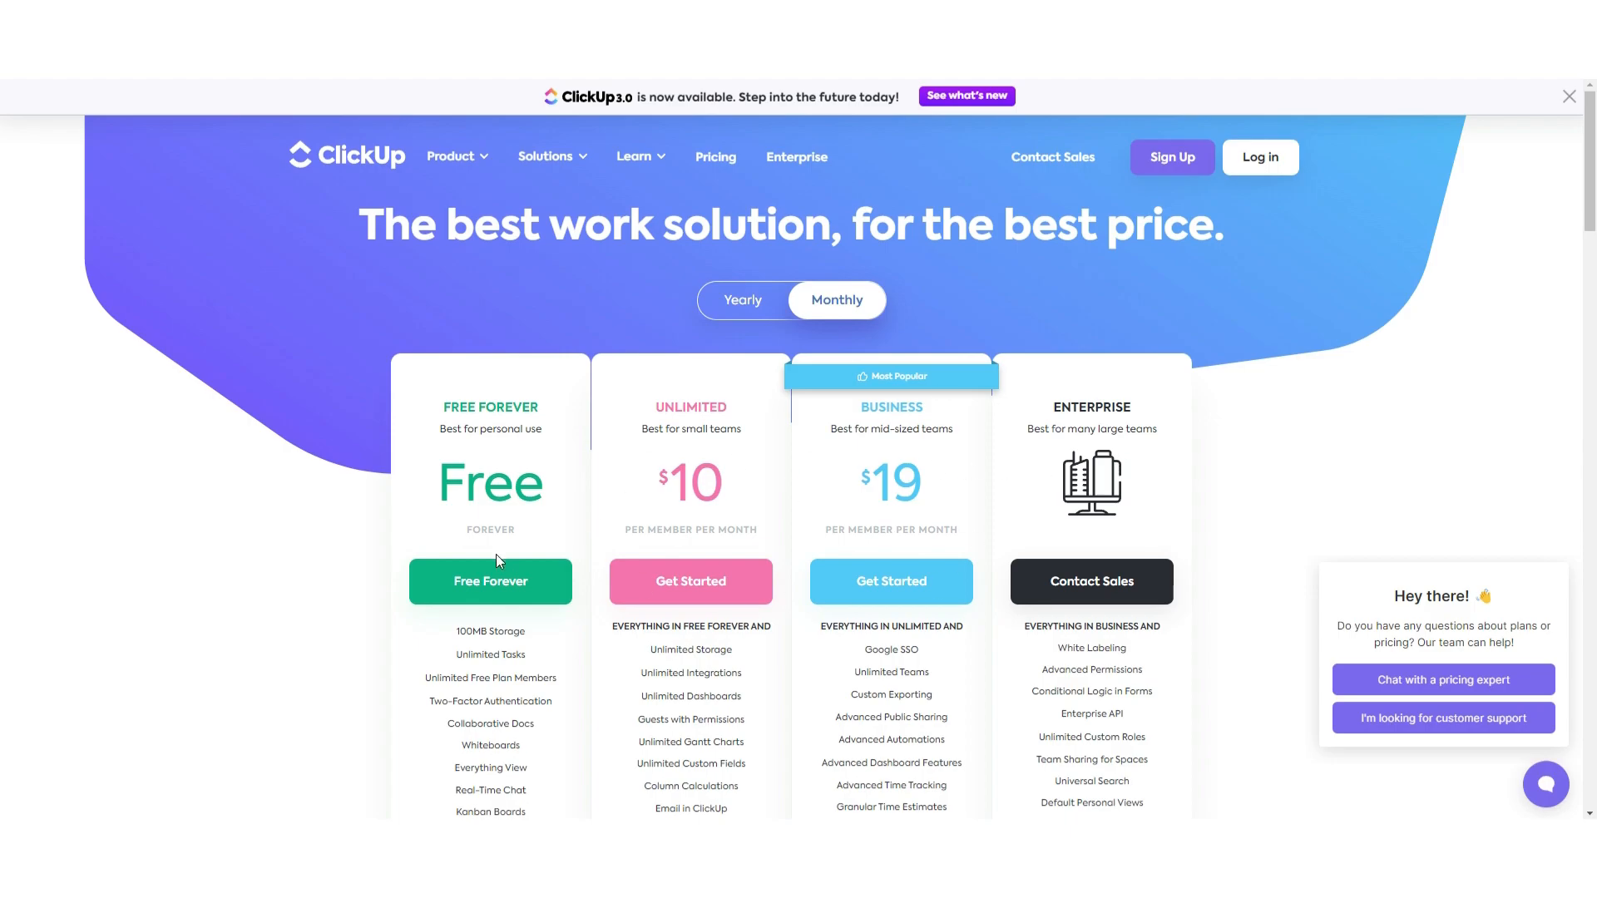
pyautogui.moveTo(439, 478); pyautogui.dragTo(536, 482)
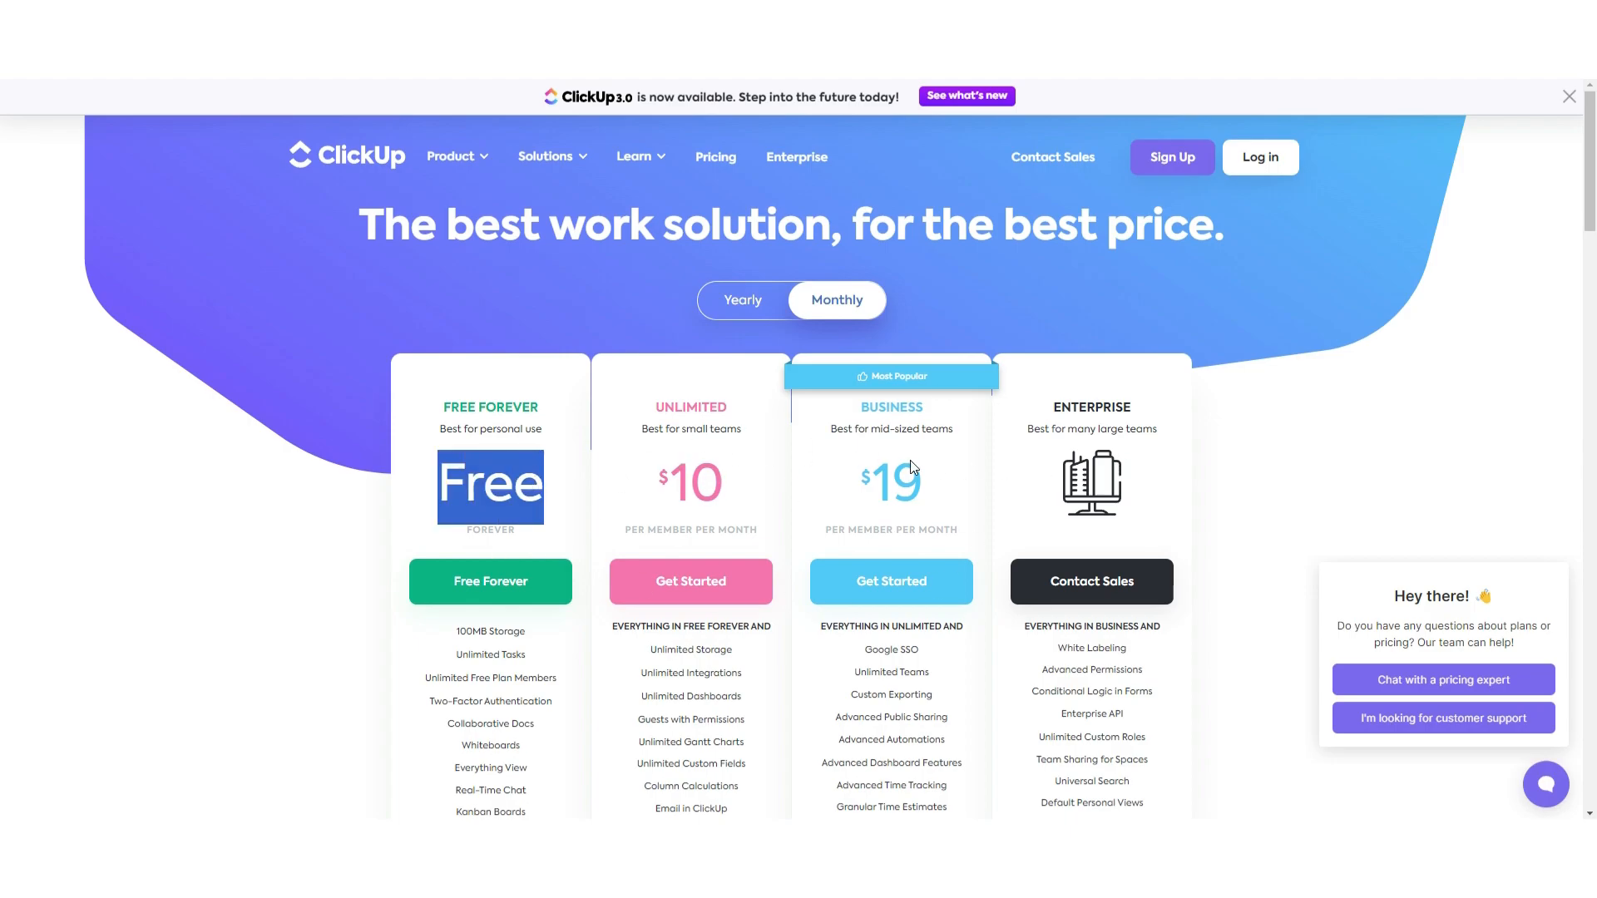
pyautogui.moveTo(1046, 414); pyautogui.dragTo(1146, 459)
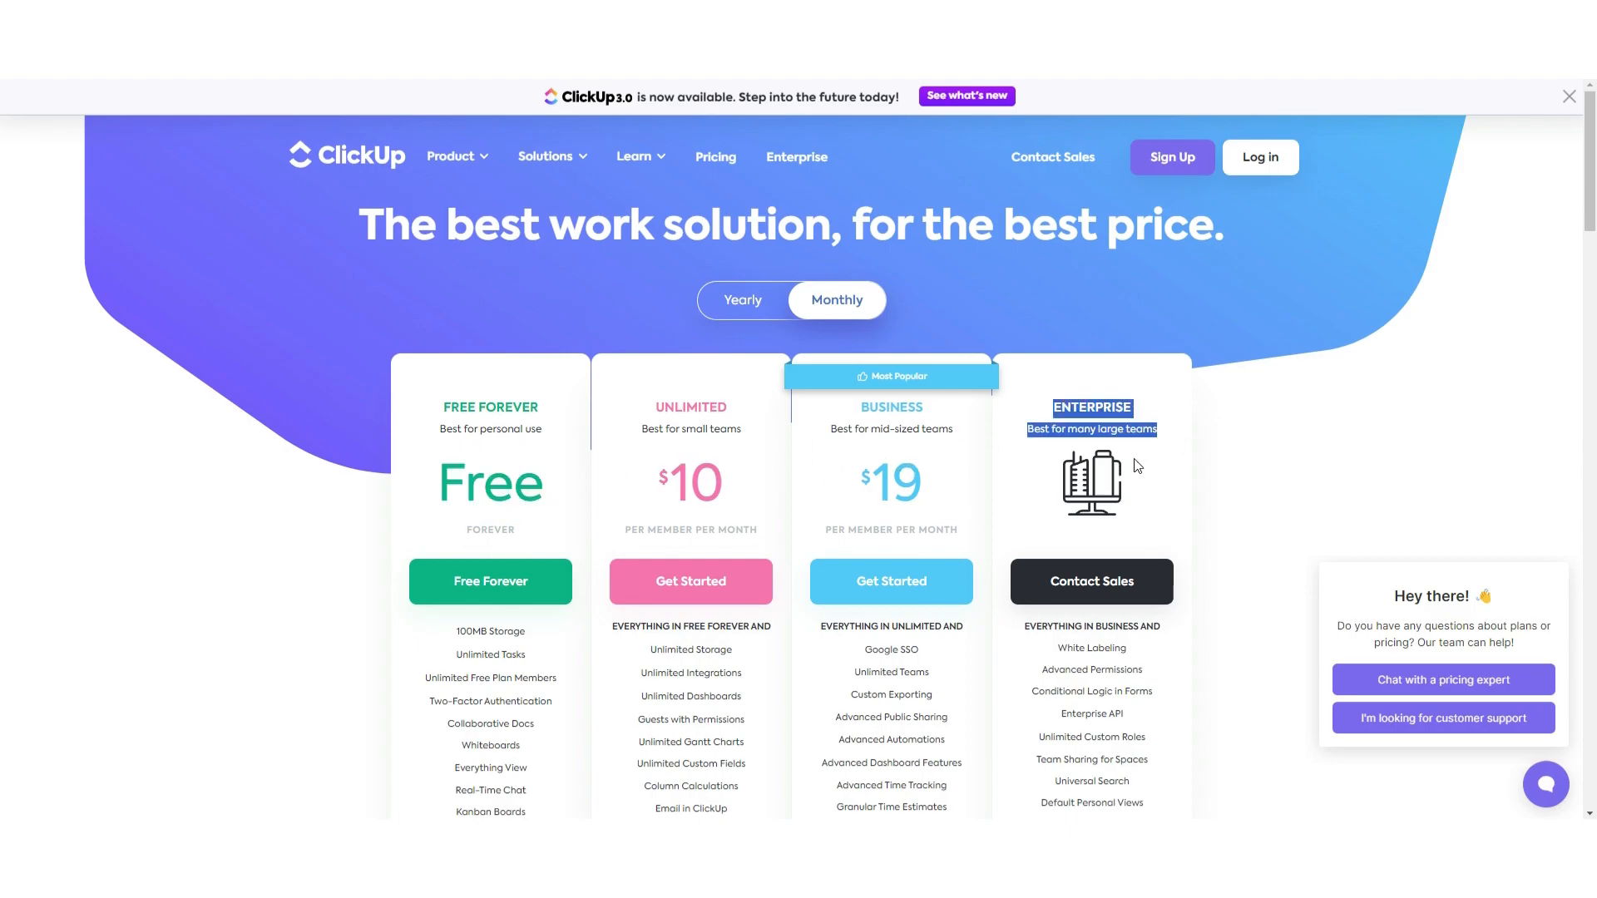
pyautogui.click(1160, 466)
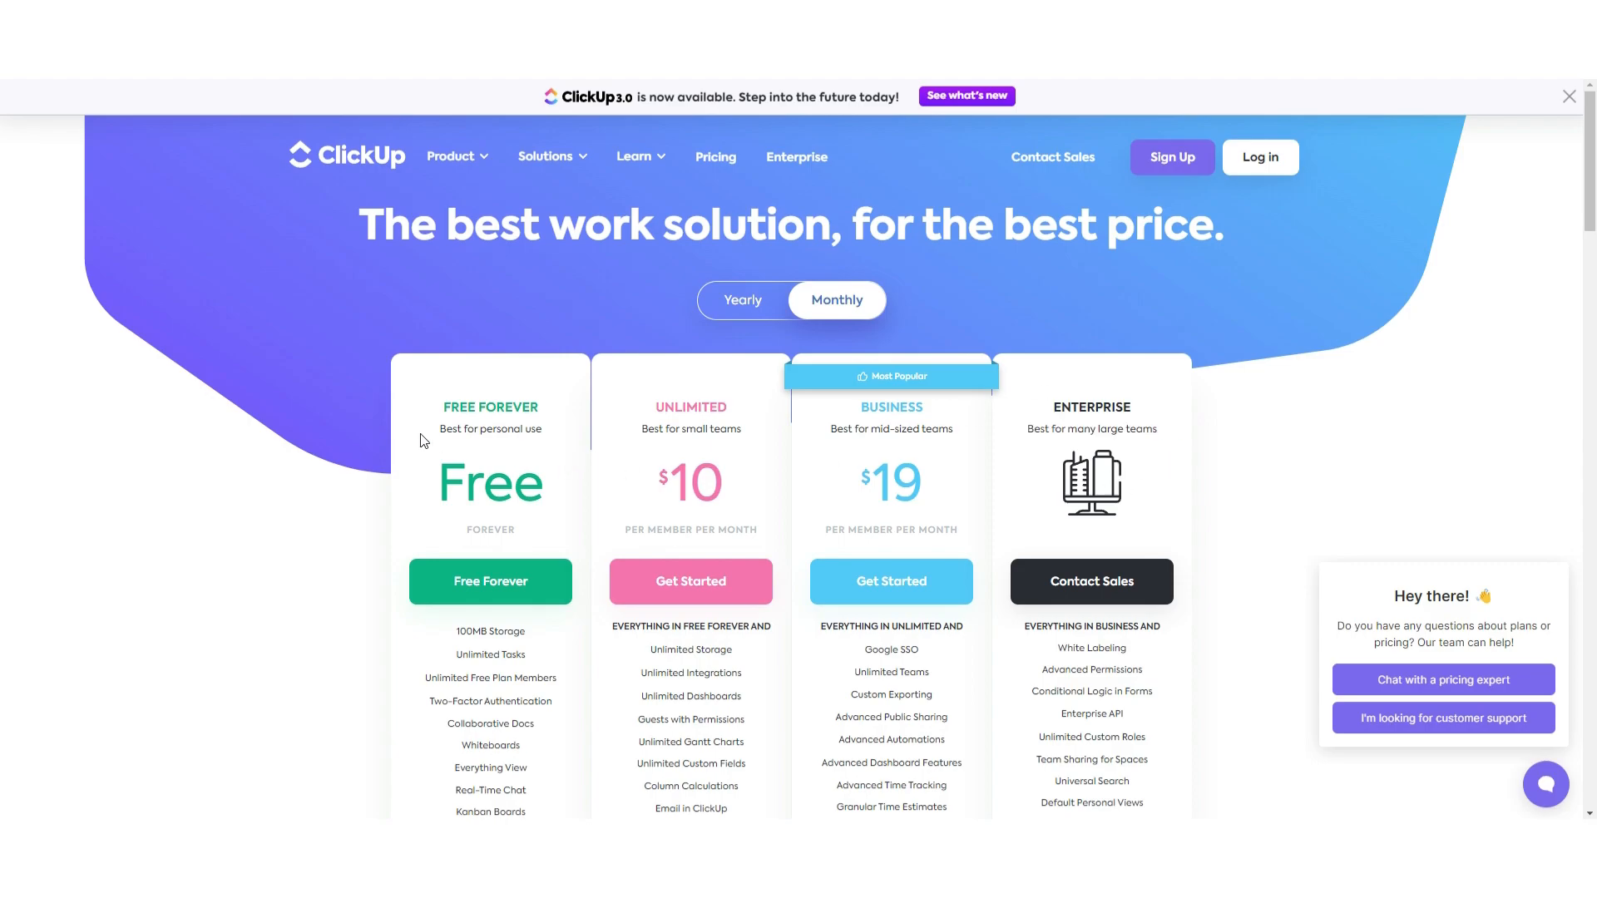
pyautogui.scroll(-2, 499, 582)
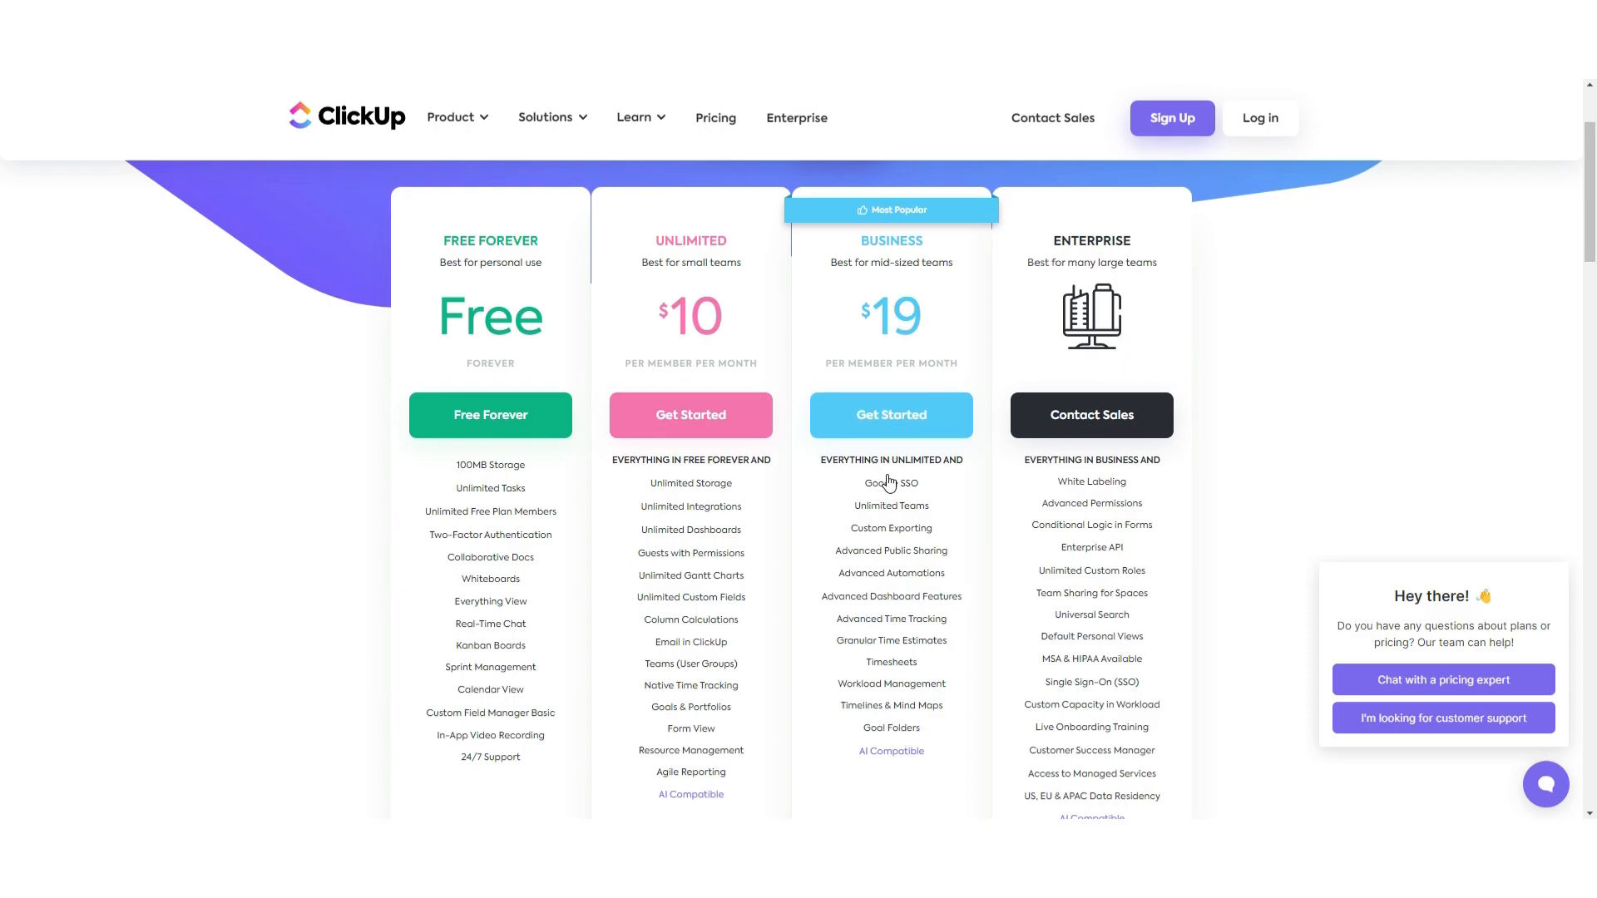
pyautogui.scroll(3, 889, 482)
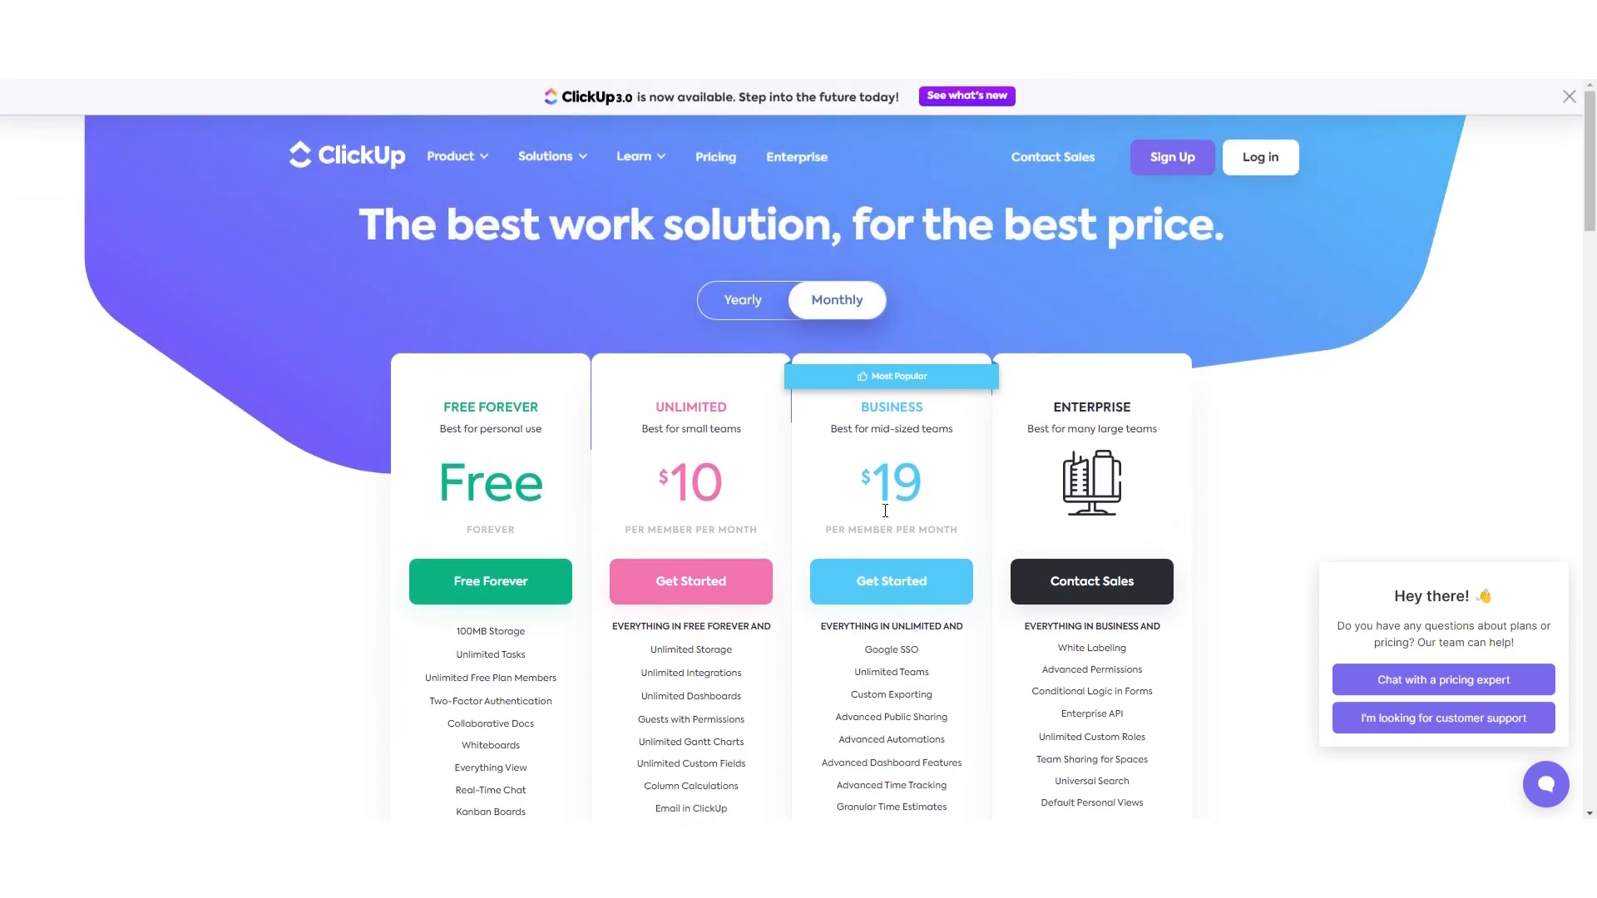
pyautogui.scroll(-4, 890, 482)
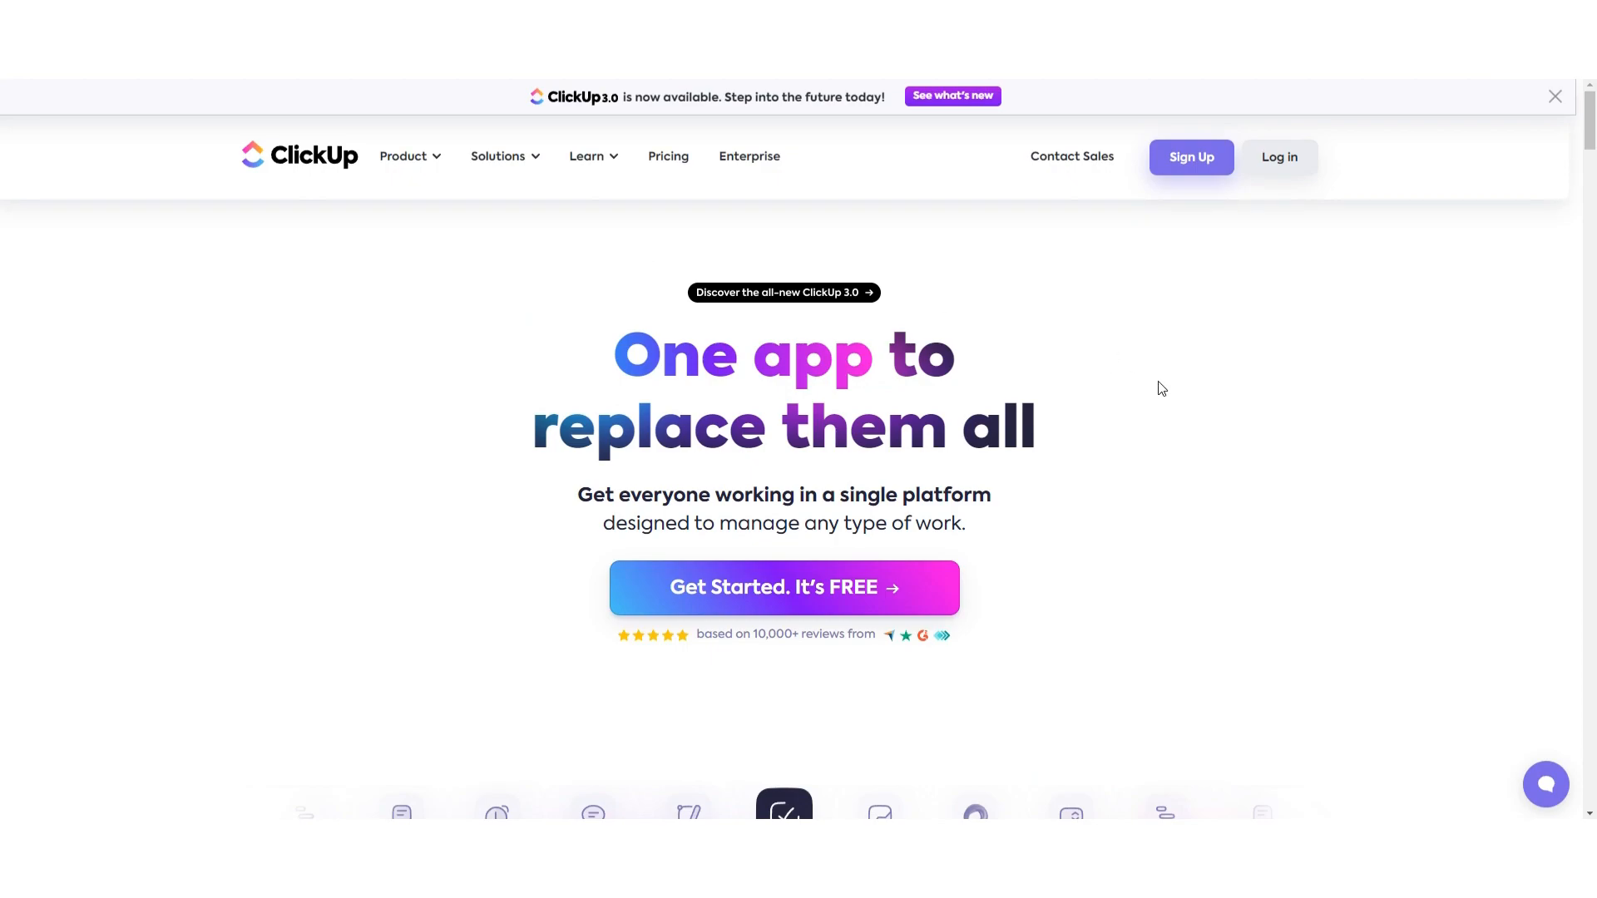
# Step: Copy the temporary email address into the free sign-up field and submit it
pyautogui.click(1192, 158)
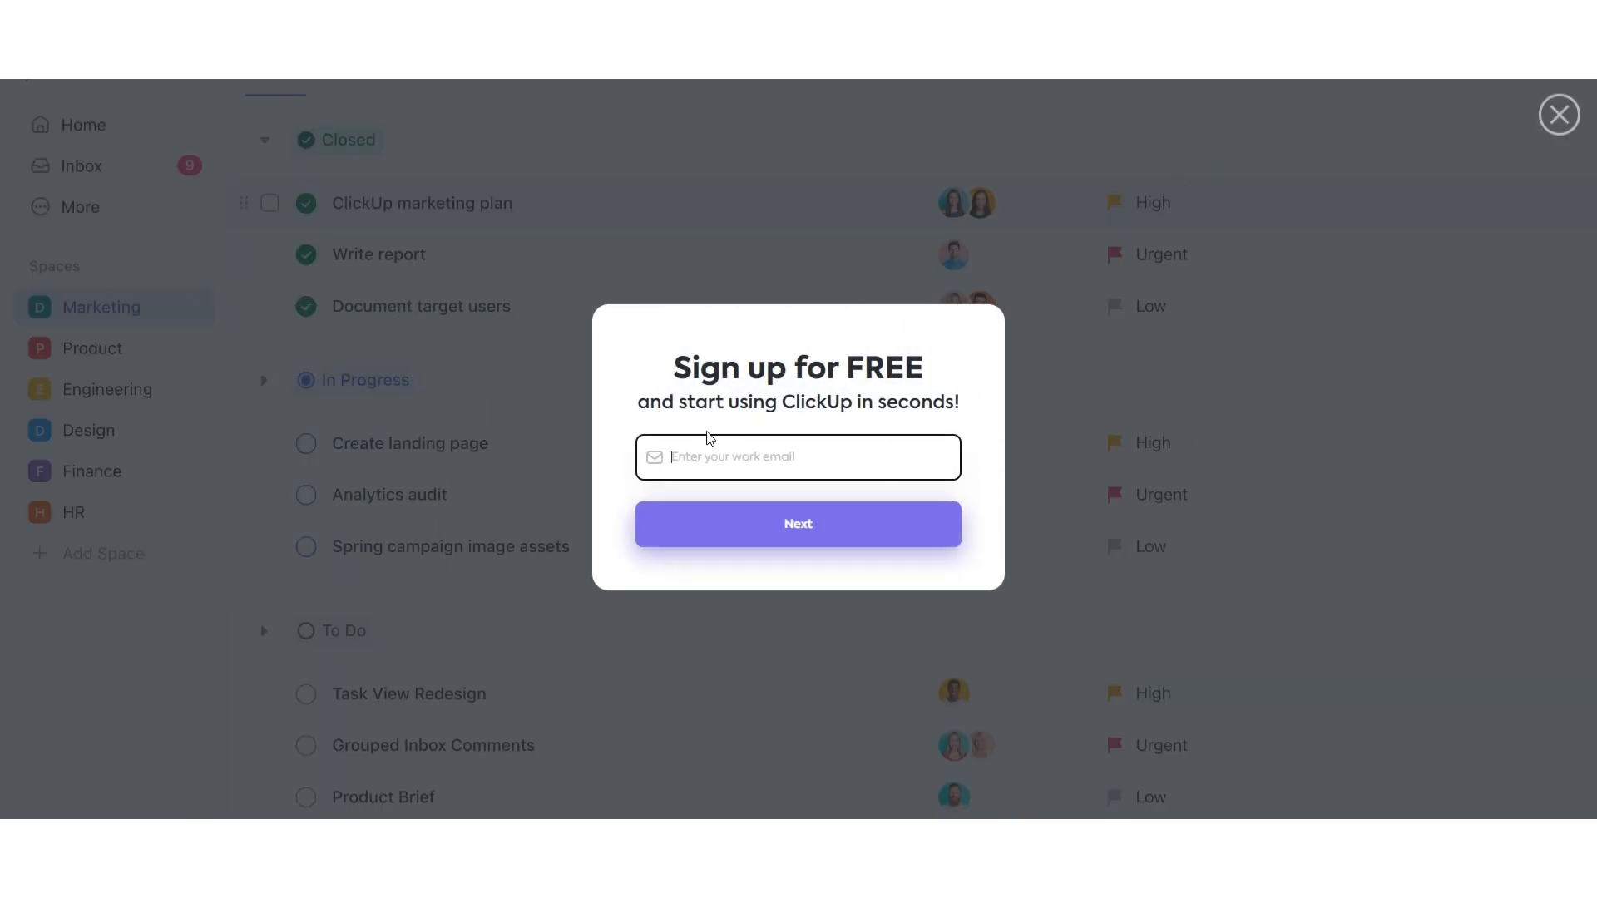
pyautogui.click(737, 455)
pyautogui.click(740, 454)
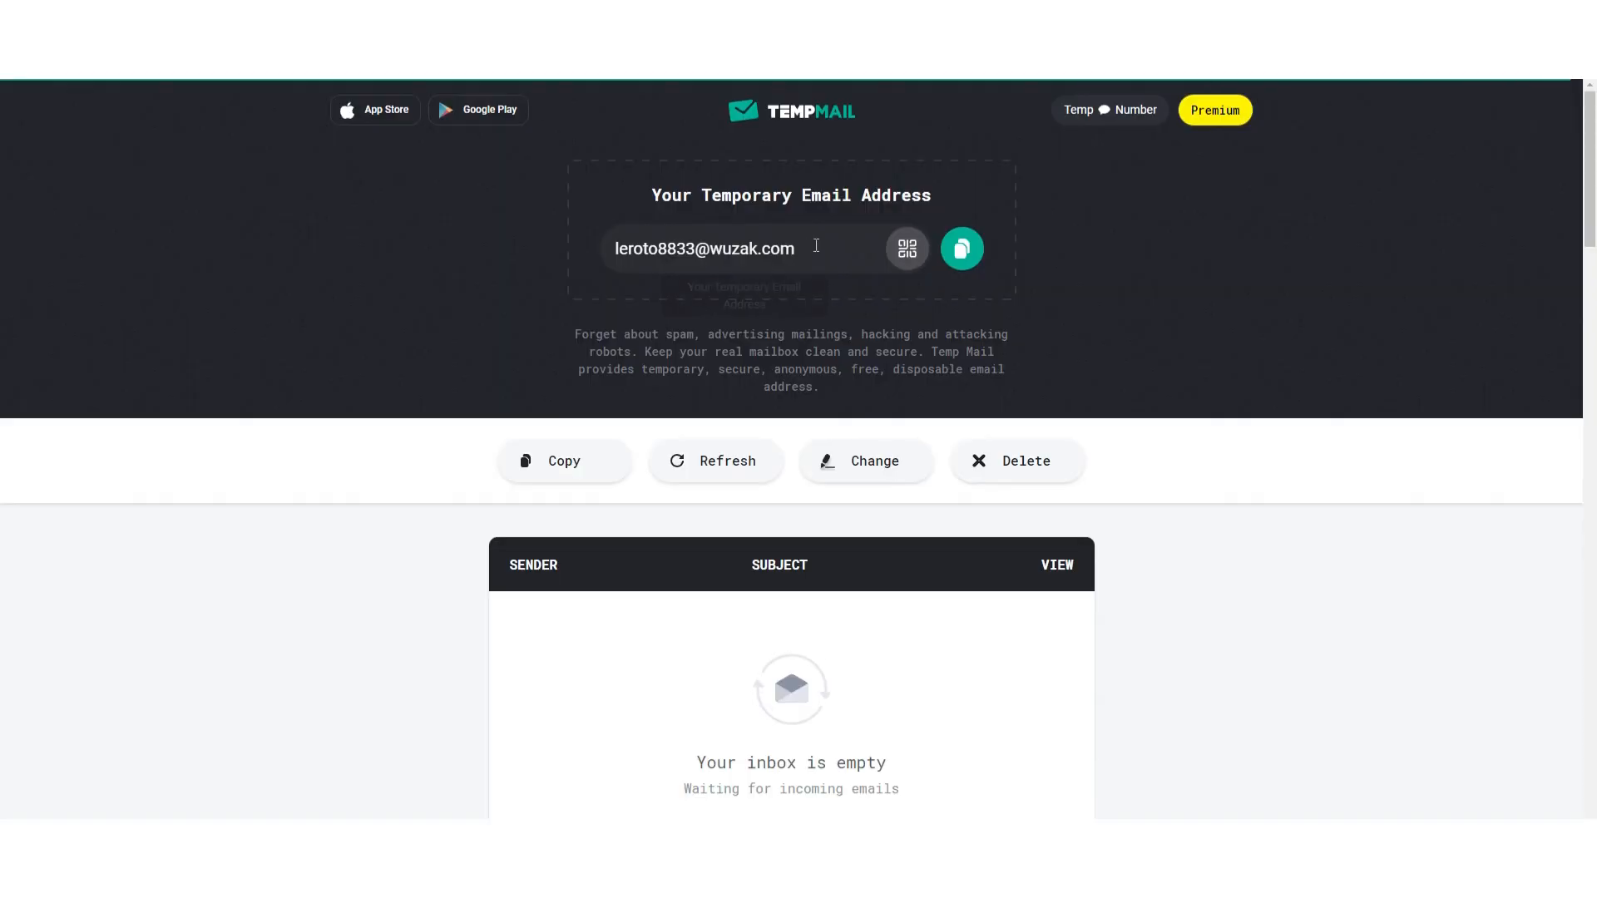
pyautogui.click(599, 260)
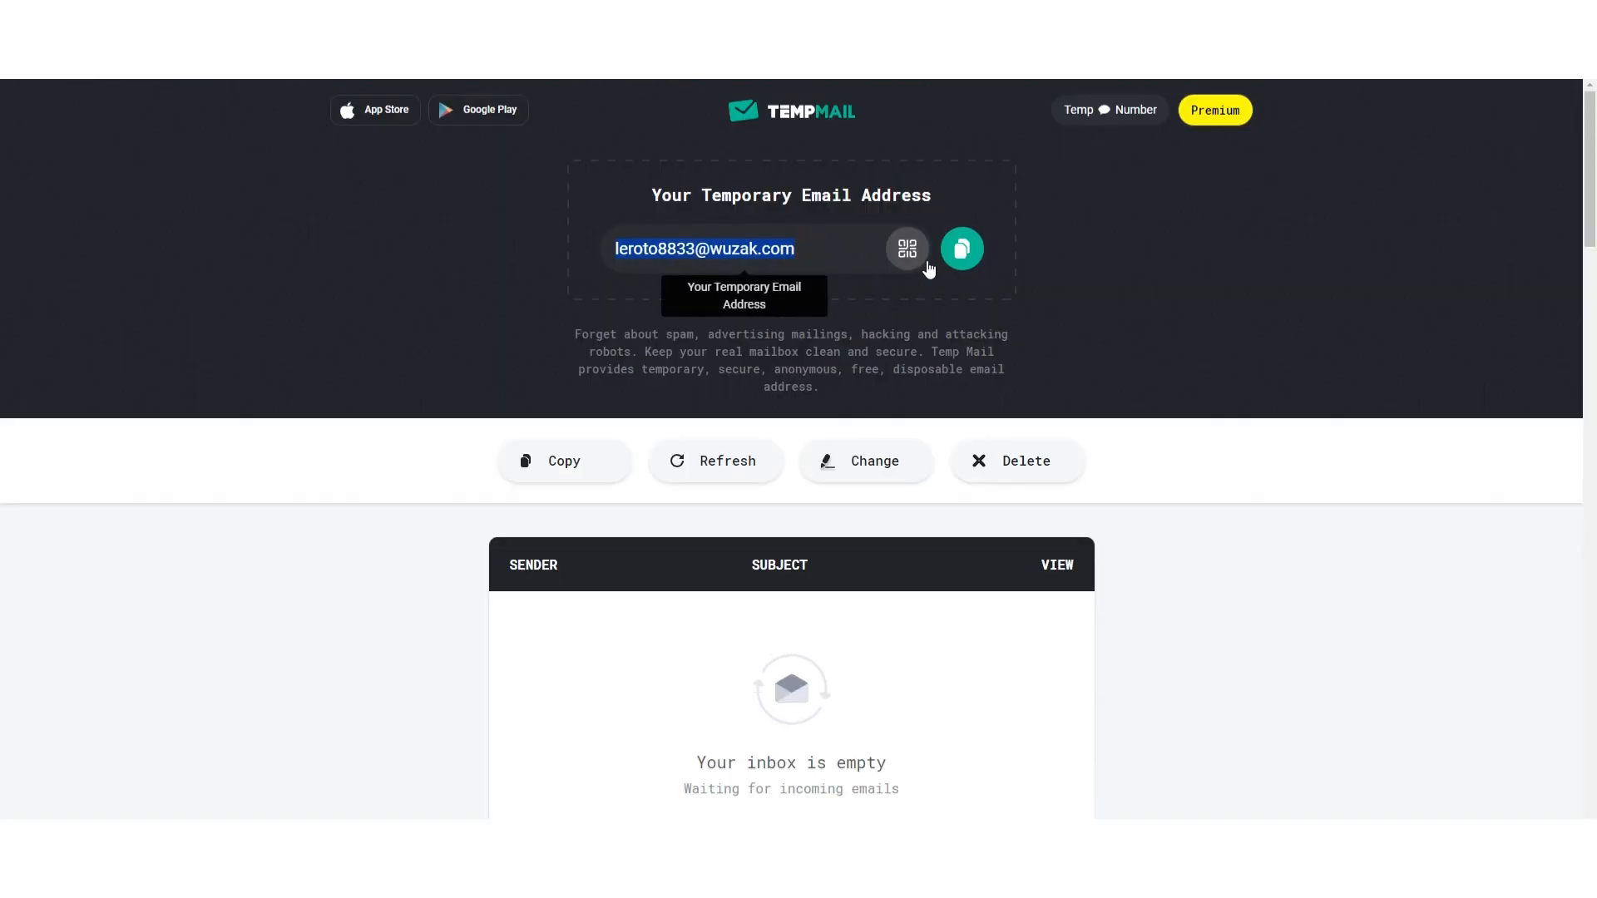
pyautogui.click(962, 249)
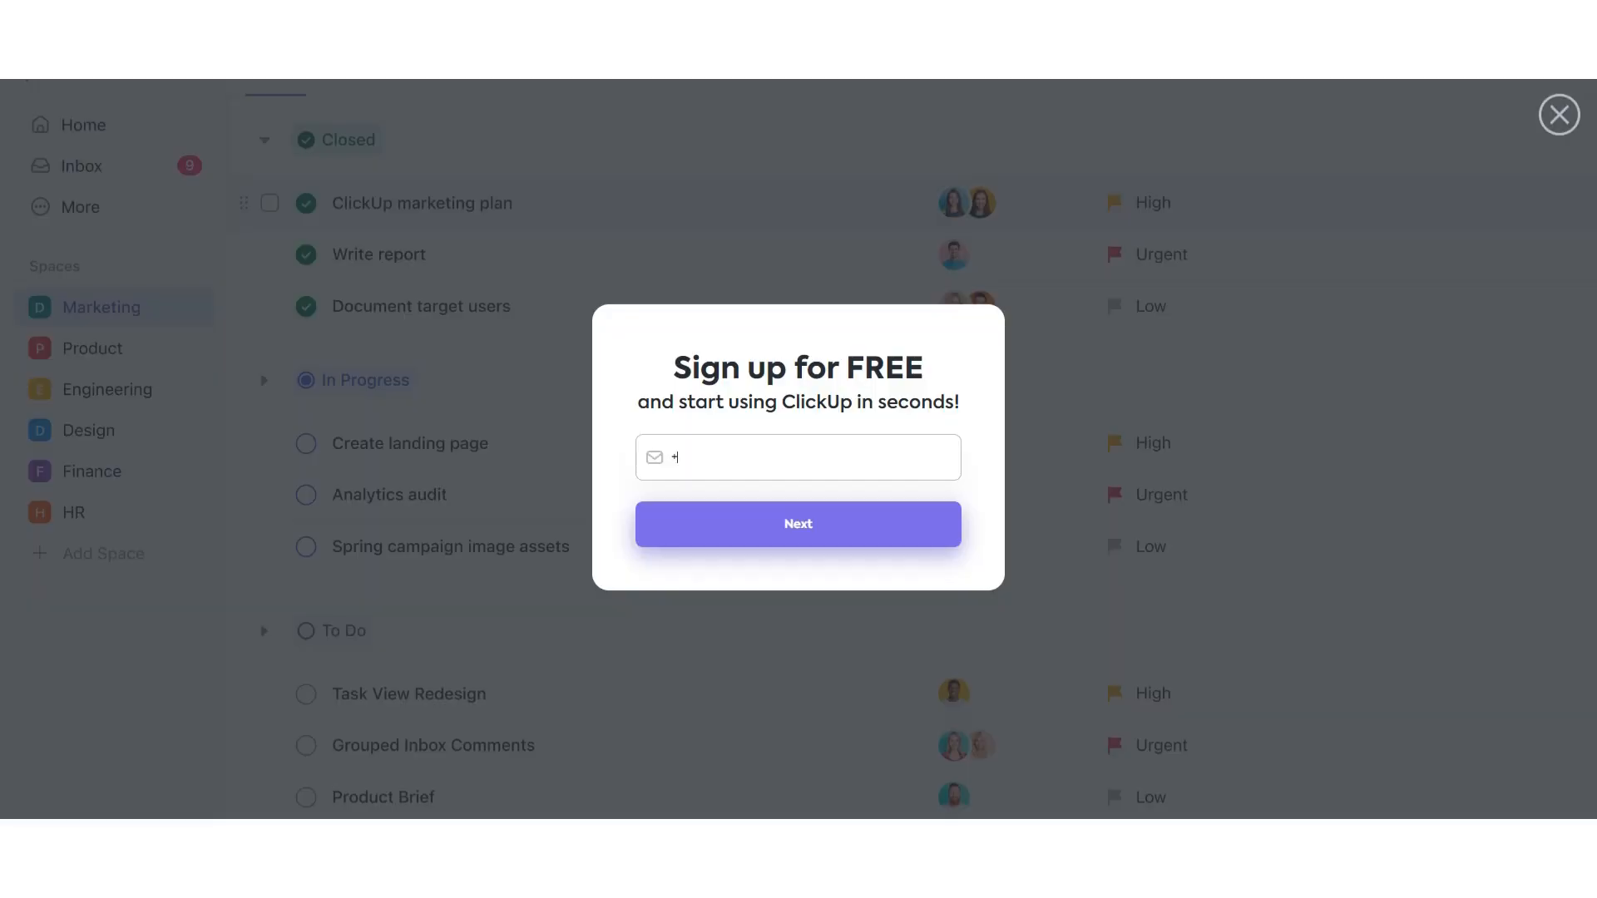
pyautogui.click(674, 457)
pyautogui.hotkey('ctrl', 'v')
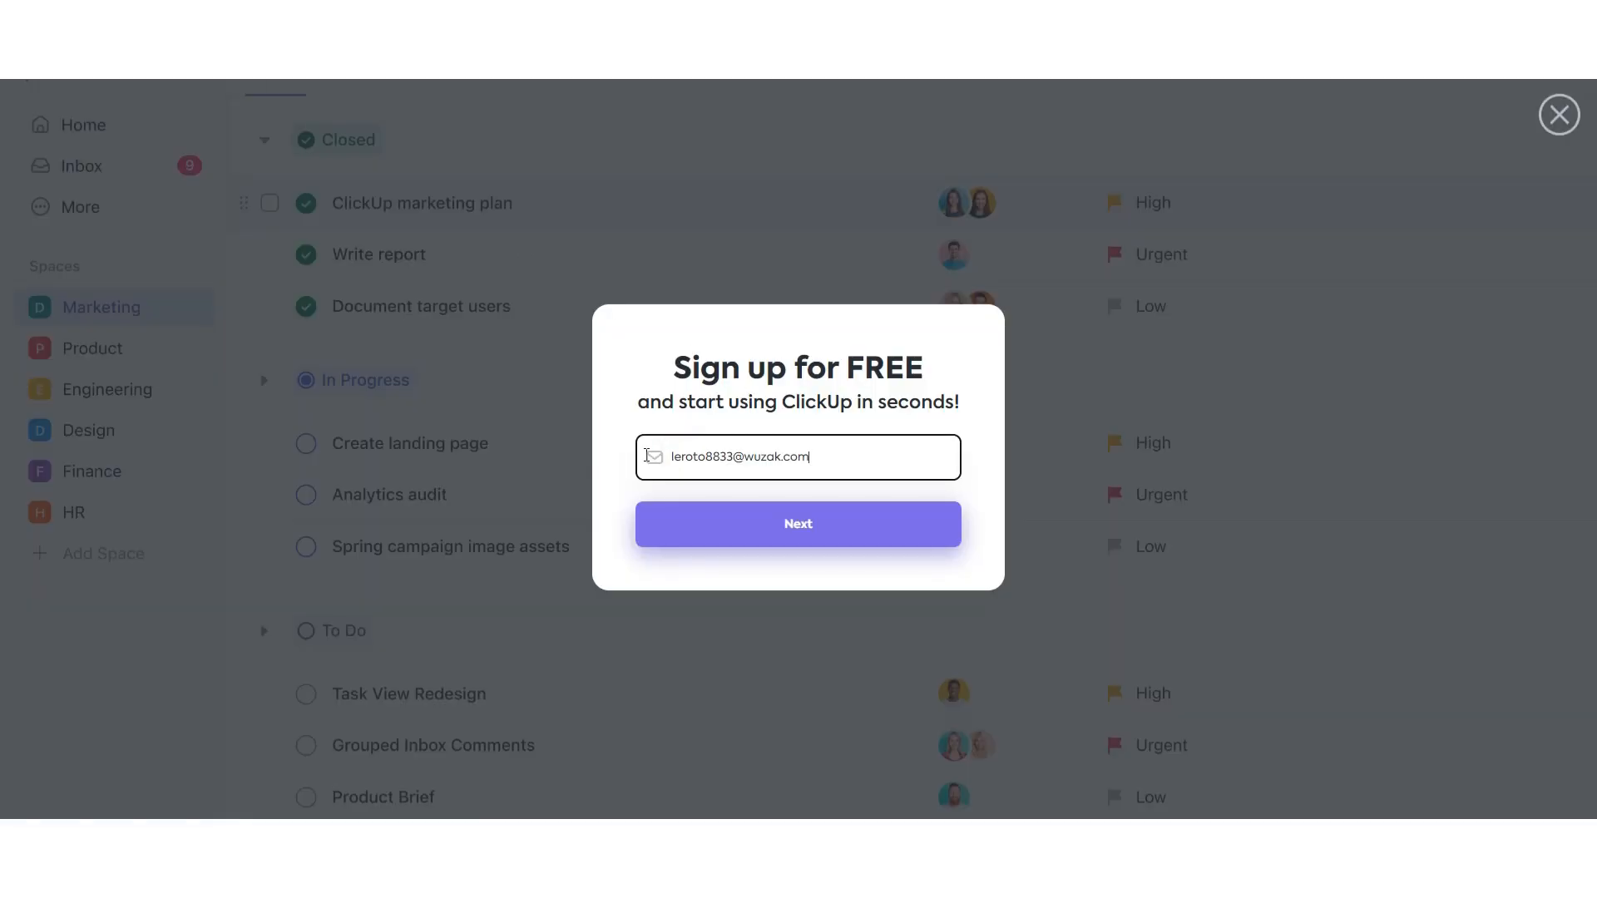
pyautogui.click(827, 533)
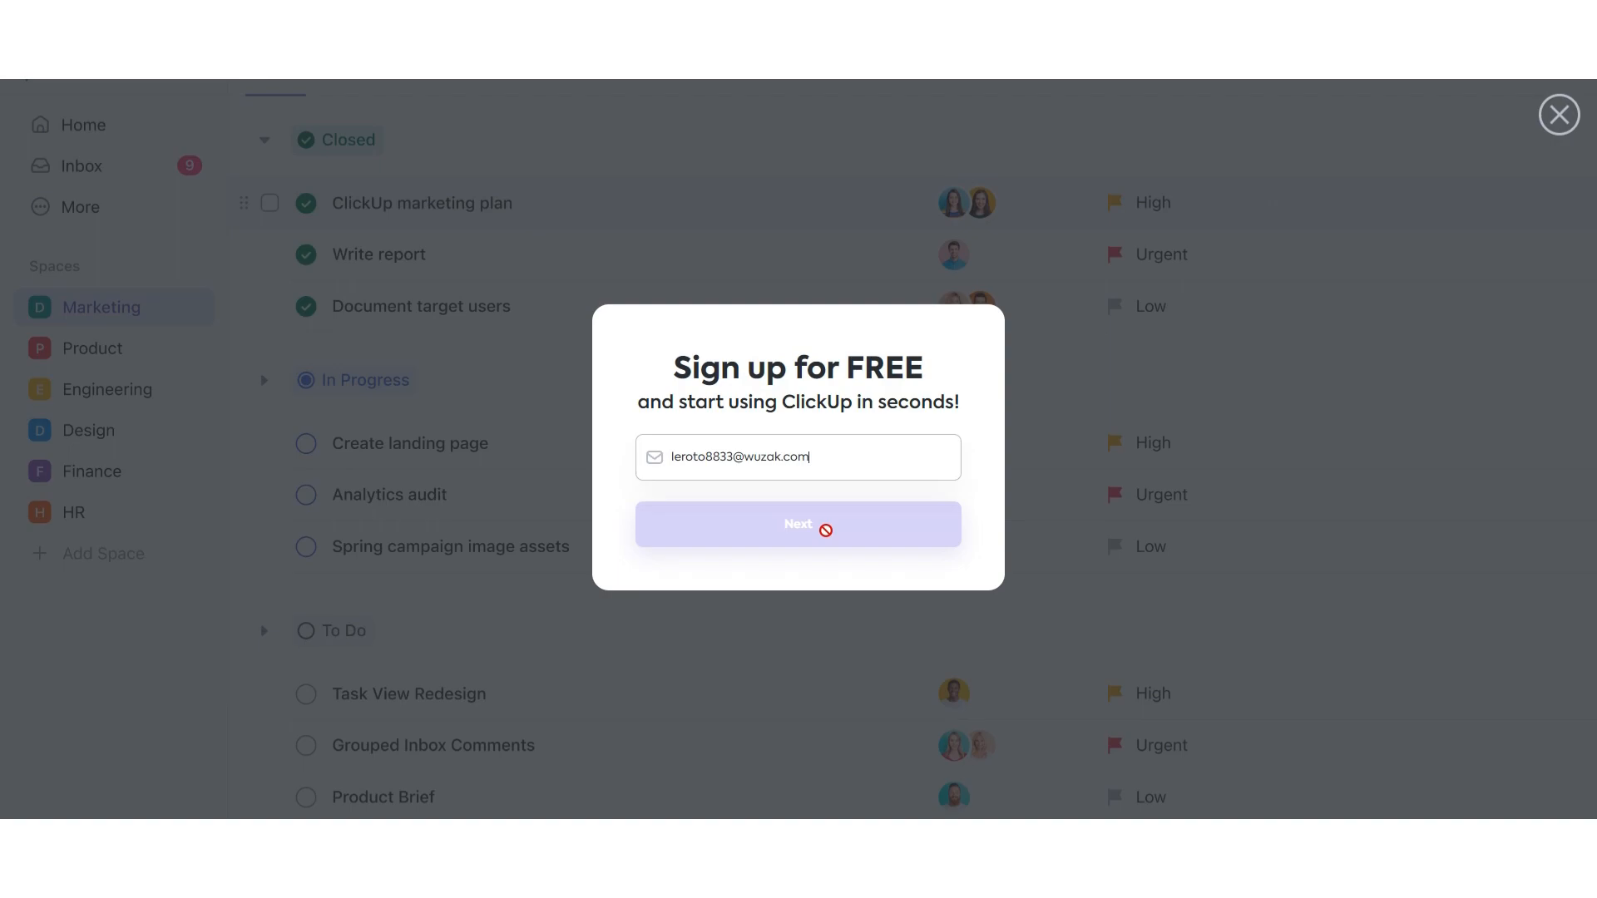
# Step: Correct the email's final letter to 'm' and resubmit it
pyautogui.click(842, 460)
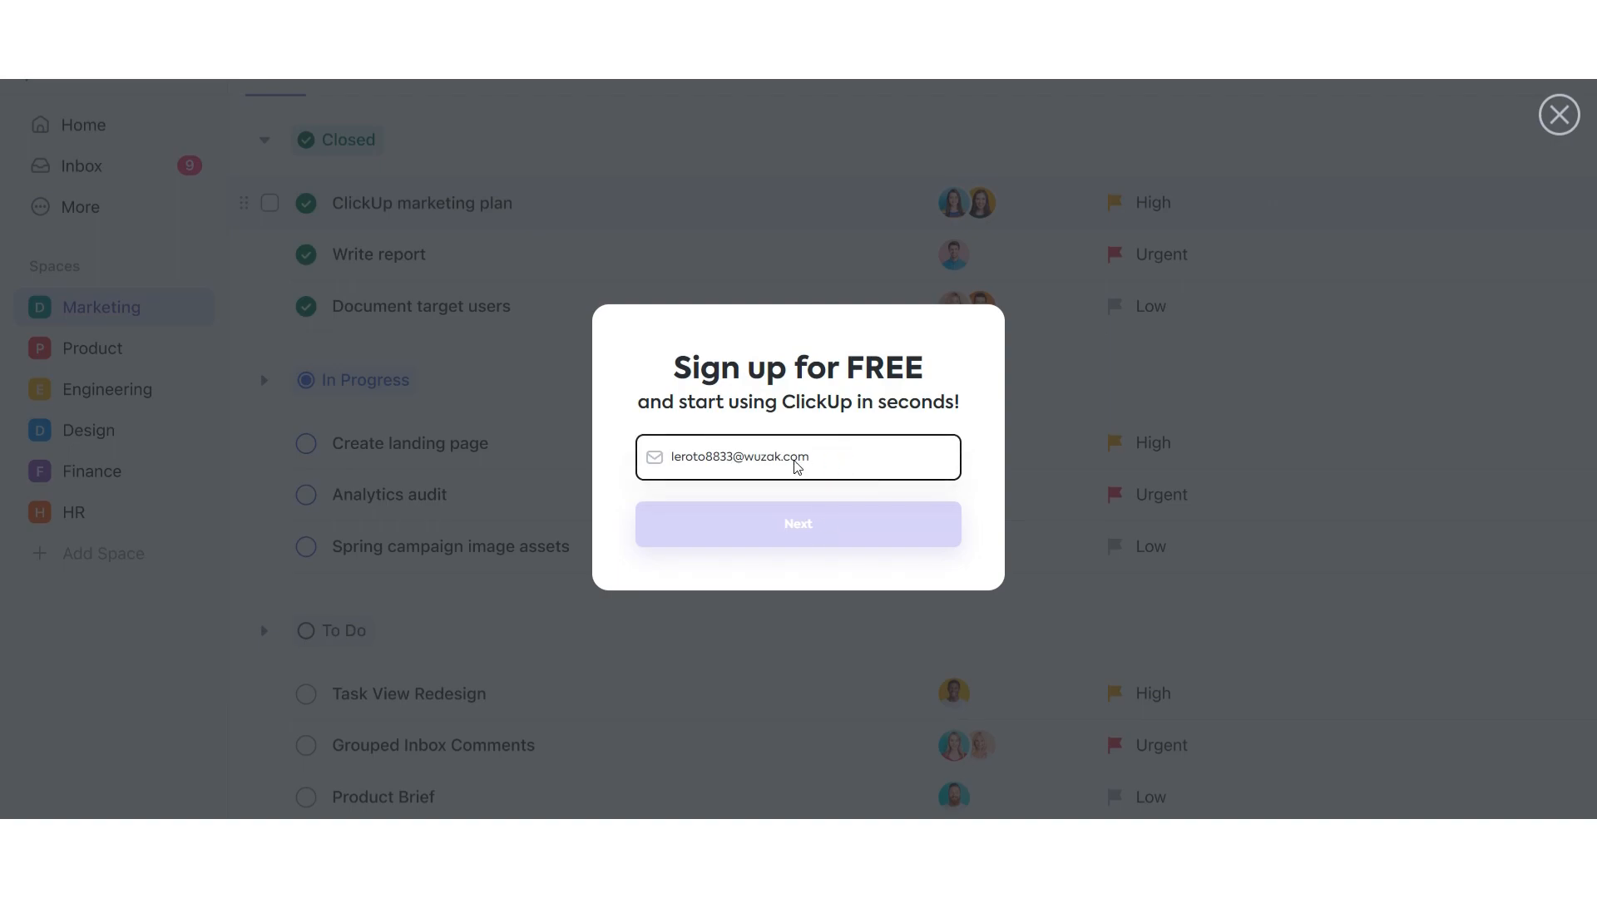
pyautogui.press('BackSpace')
pyautogui.write('m')
pyautogui.click(803, 523)
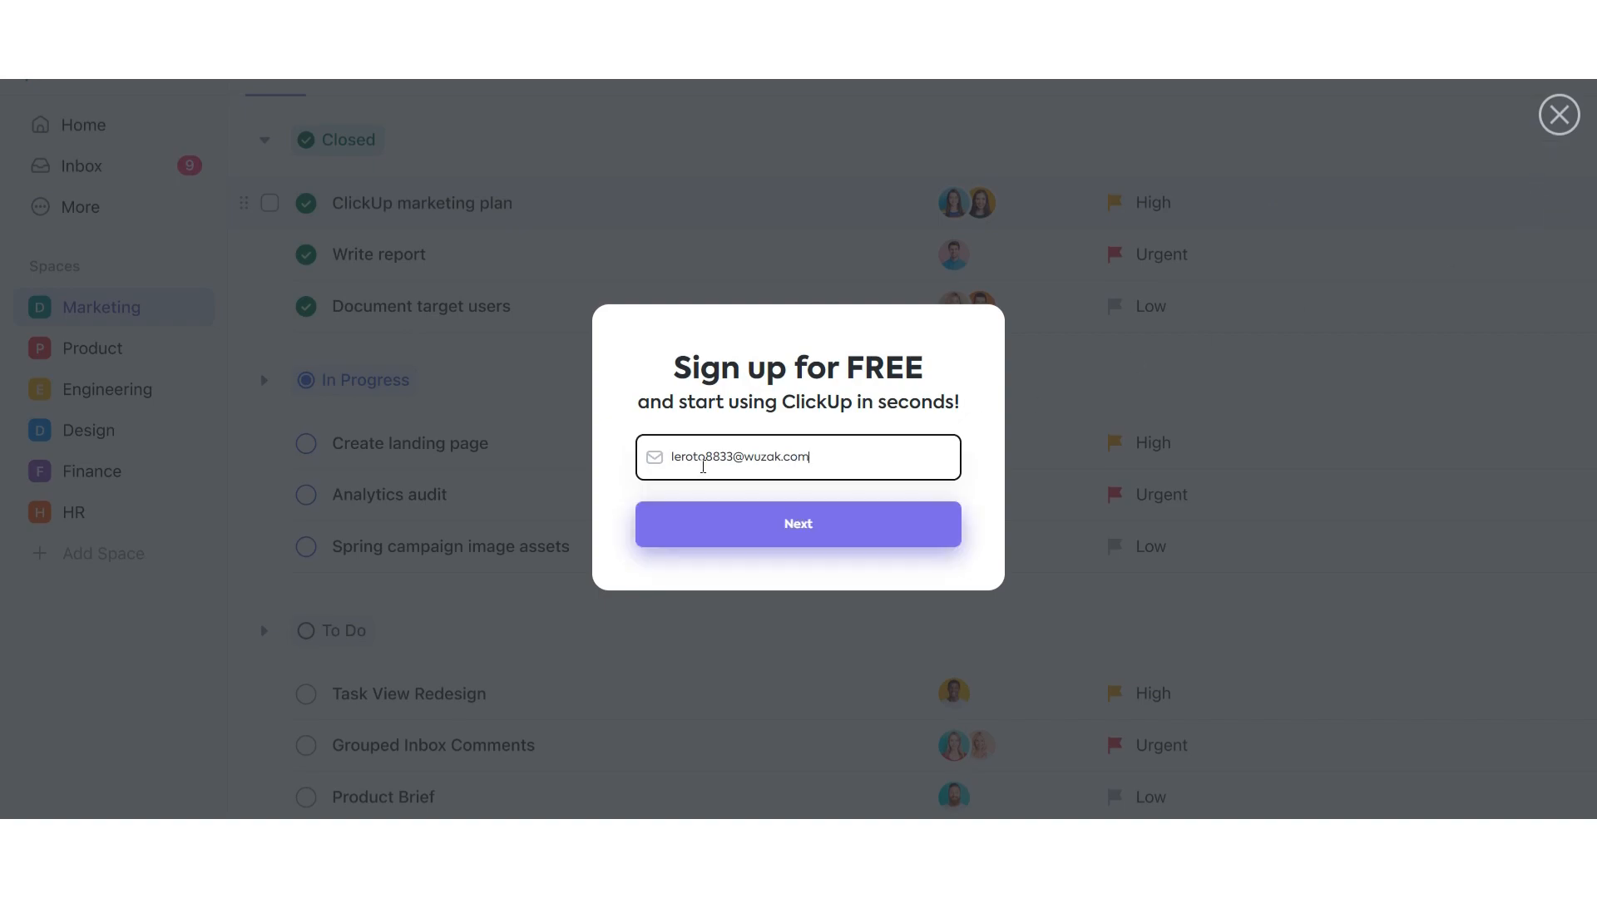
pyautogui.click(741, 510)
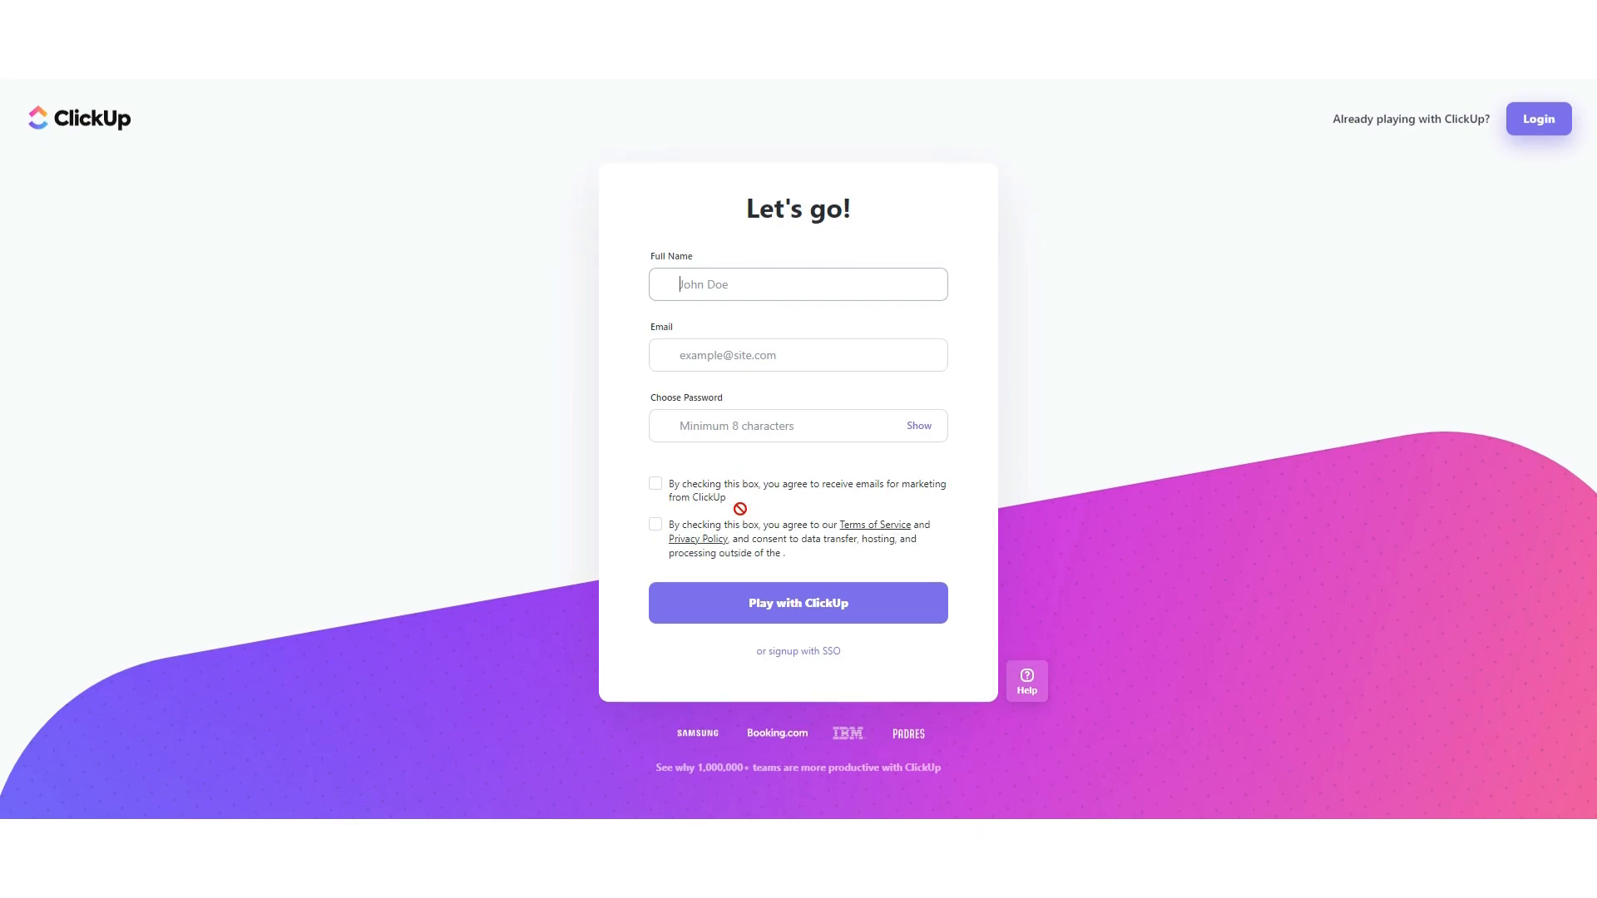
# Step: Enter the full name and a password with a capital letter, tick both consent boxes, and create the account
pyautogui.write('Shahzaib')
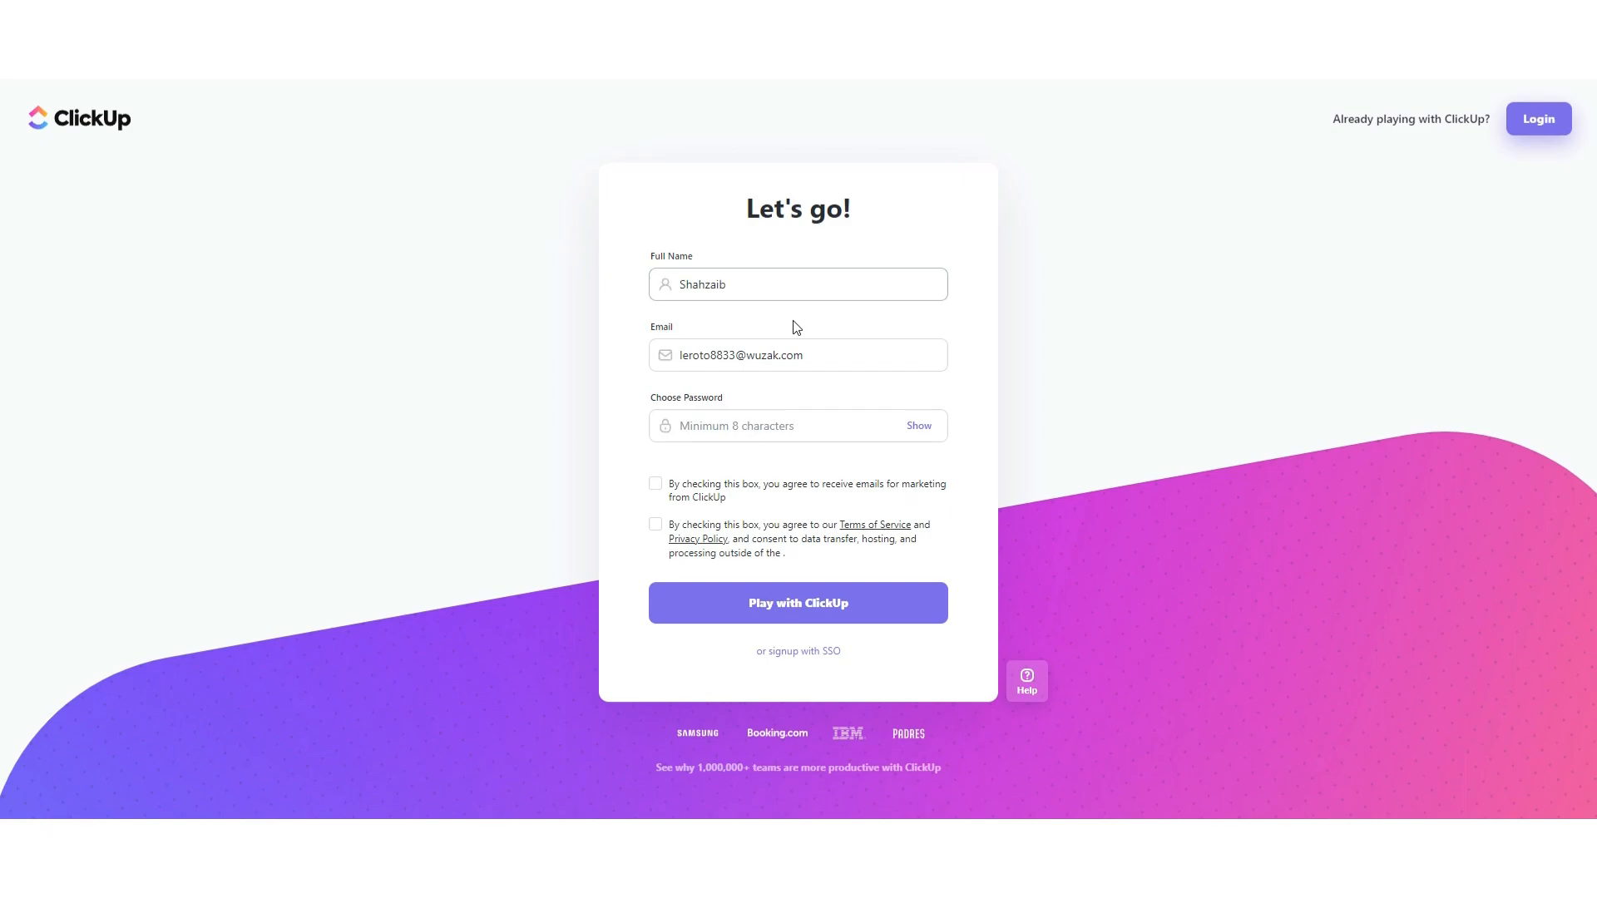
pyautogui.click(771, 420)
pyautogui.write('••••••••')
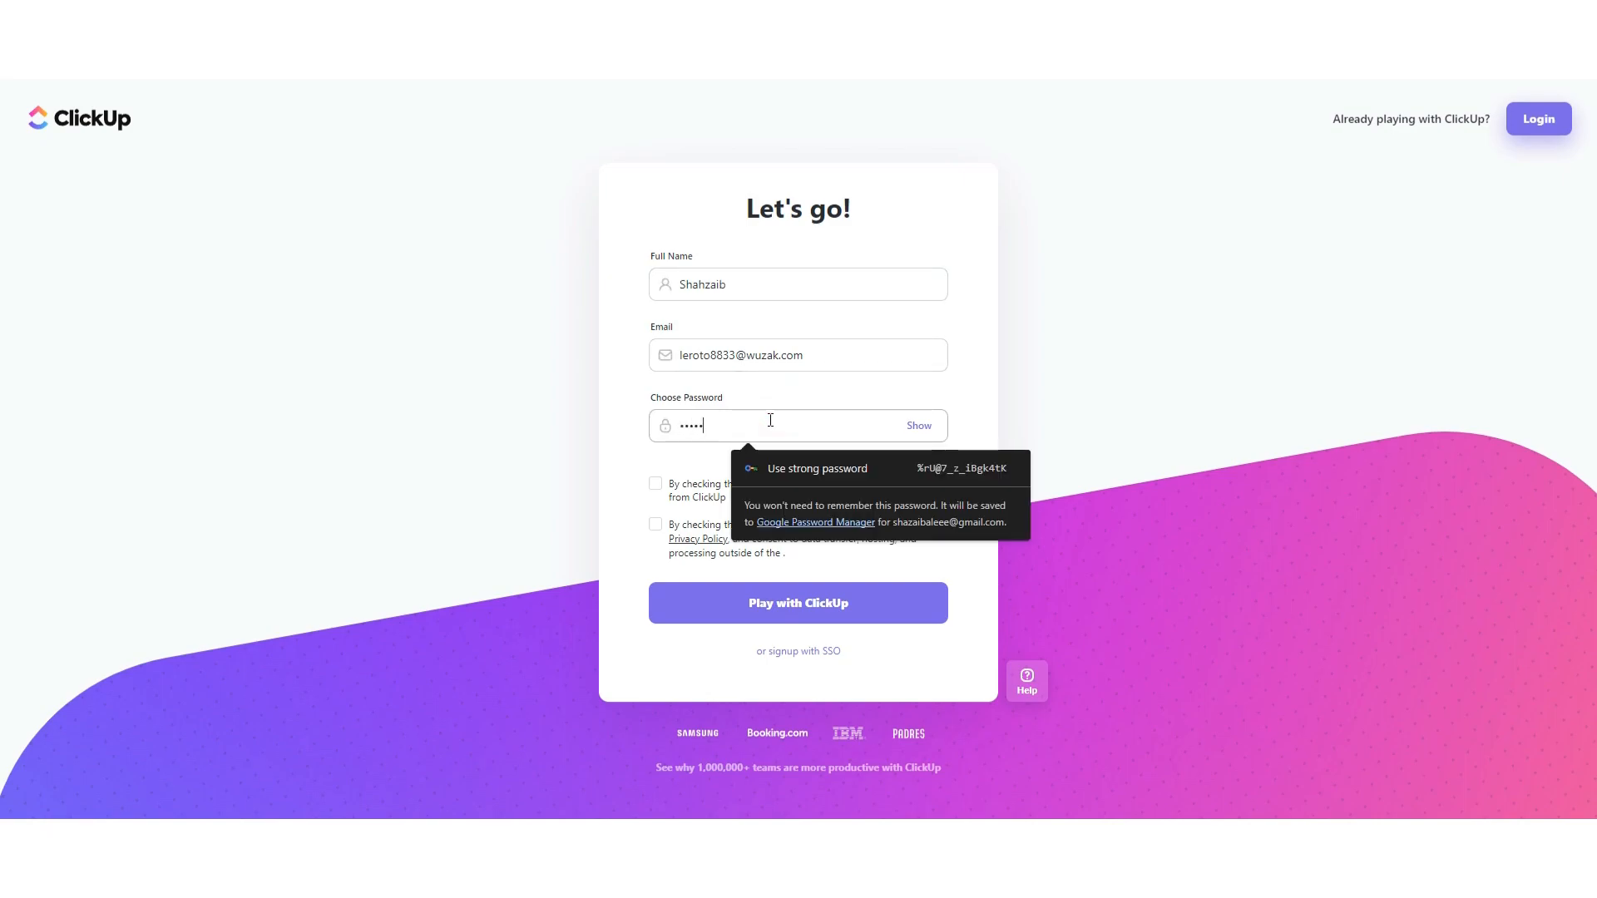
pyautogui.click(655, 484)
pyautogui.click(656, 524)
pyautogui.click(748, 417)
pyautogui.write('•')
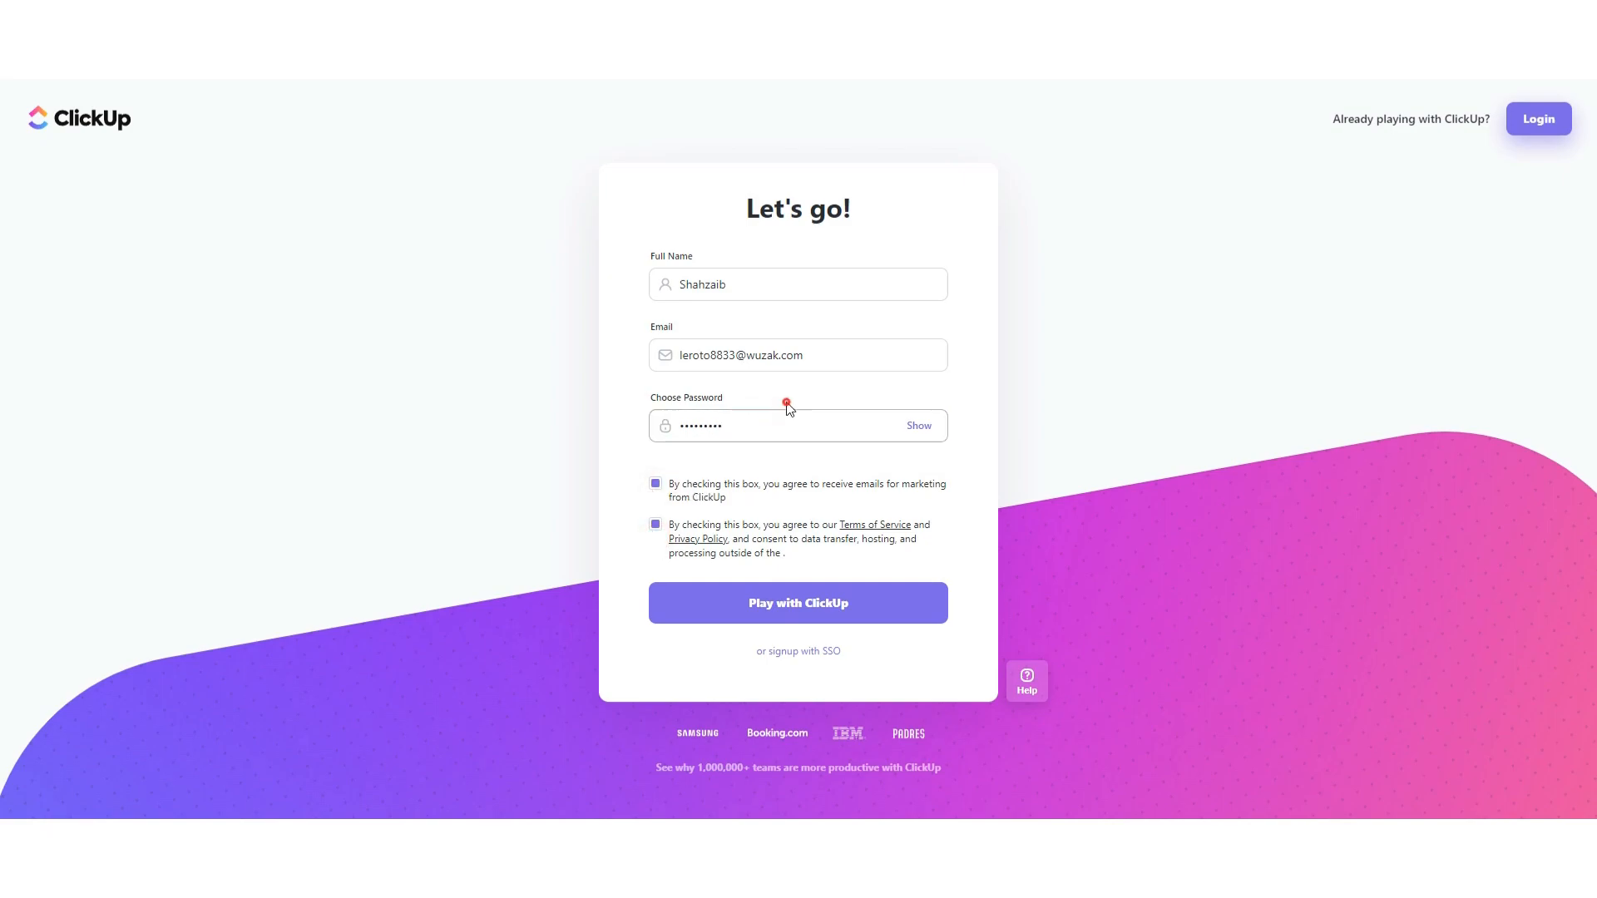
pyautogui.click(807, 606)
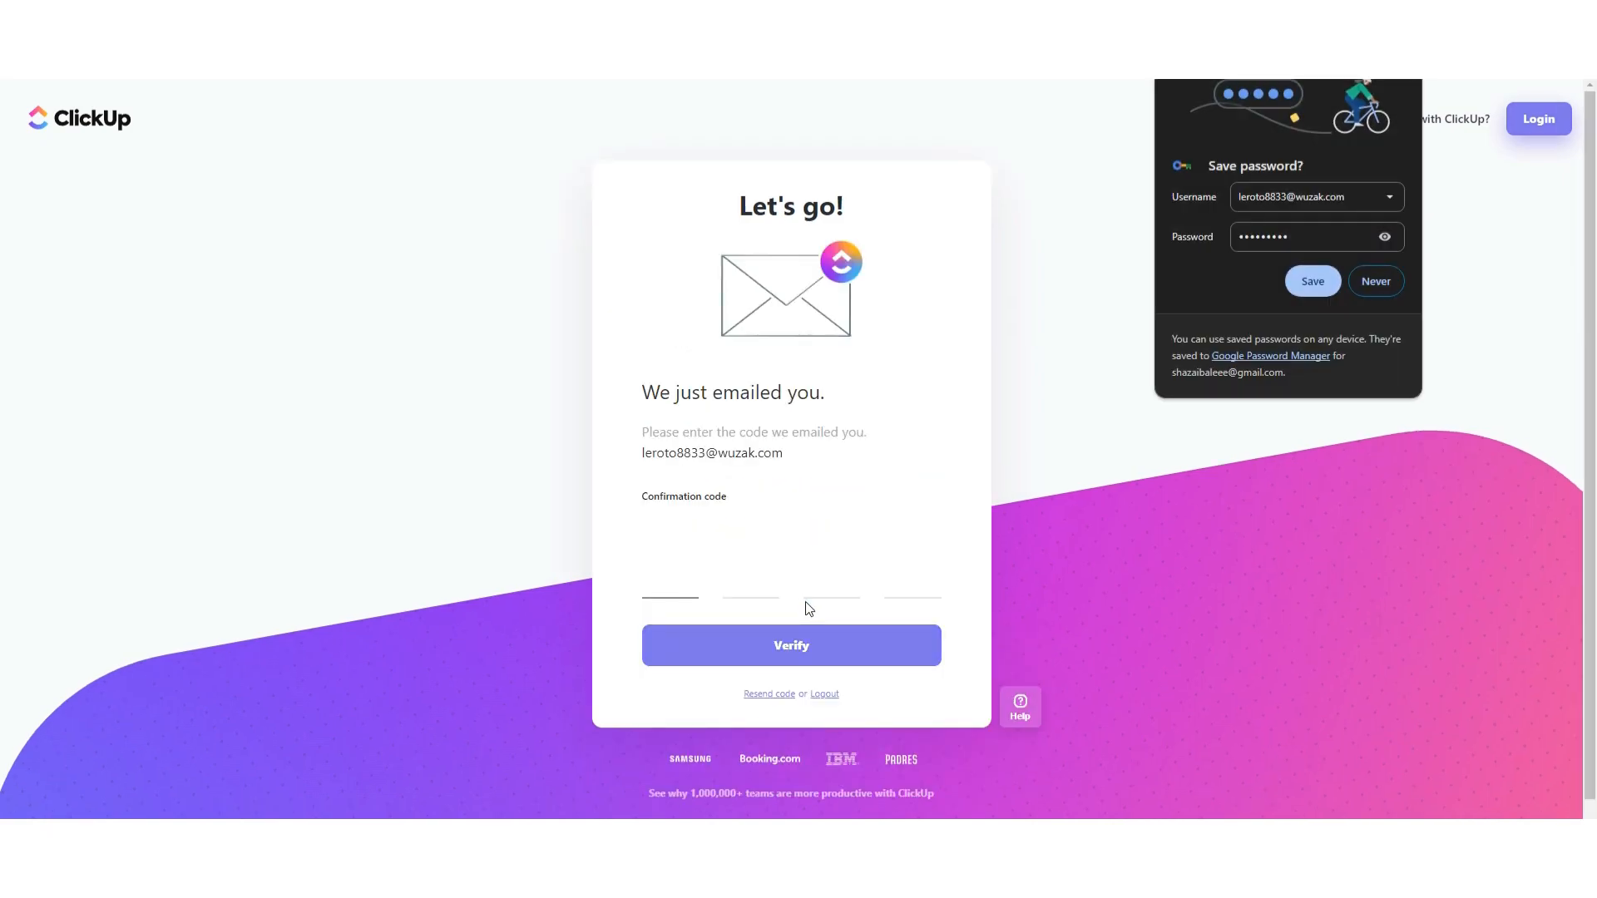
# Step: Get the verification code from the ClickUp email in the temporary inbox and enter it
pyautogui.write('++')
pyautogui.press('BackSpace')
pyautogui.press('BackSpace')
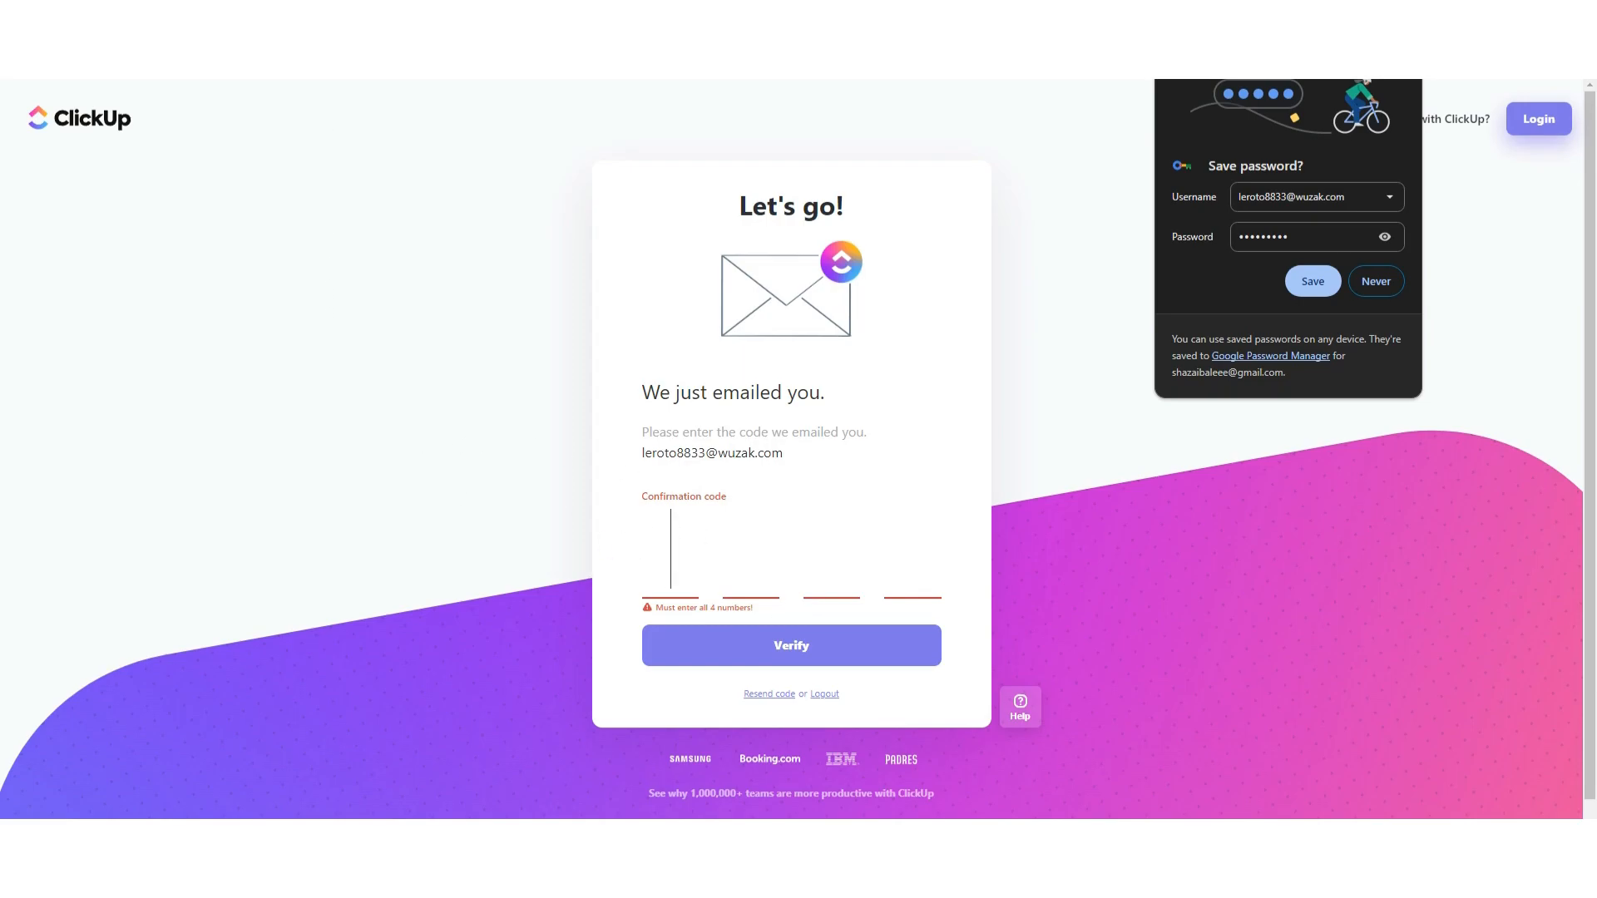
pyautogui.click(304, 19)
pyautogui.click(396, 506)
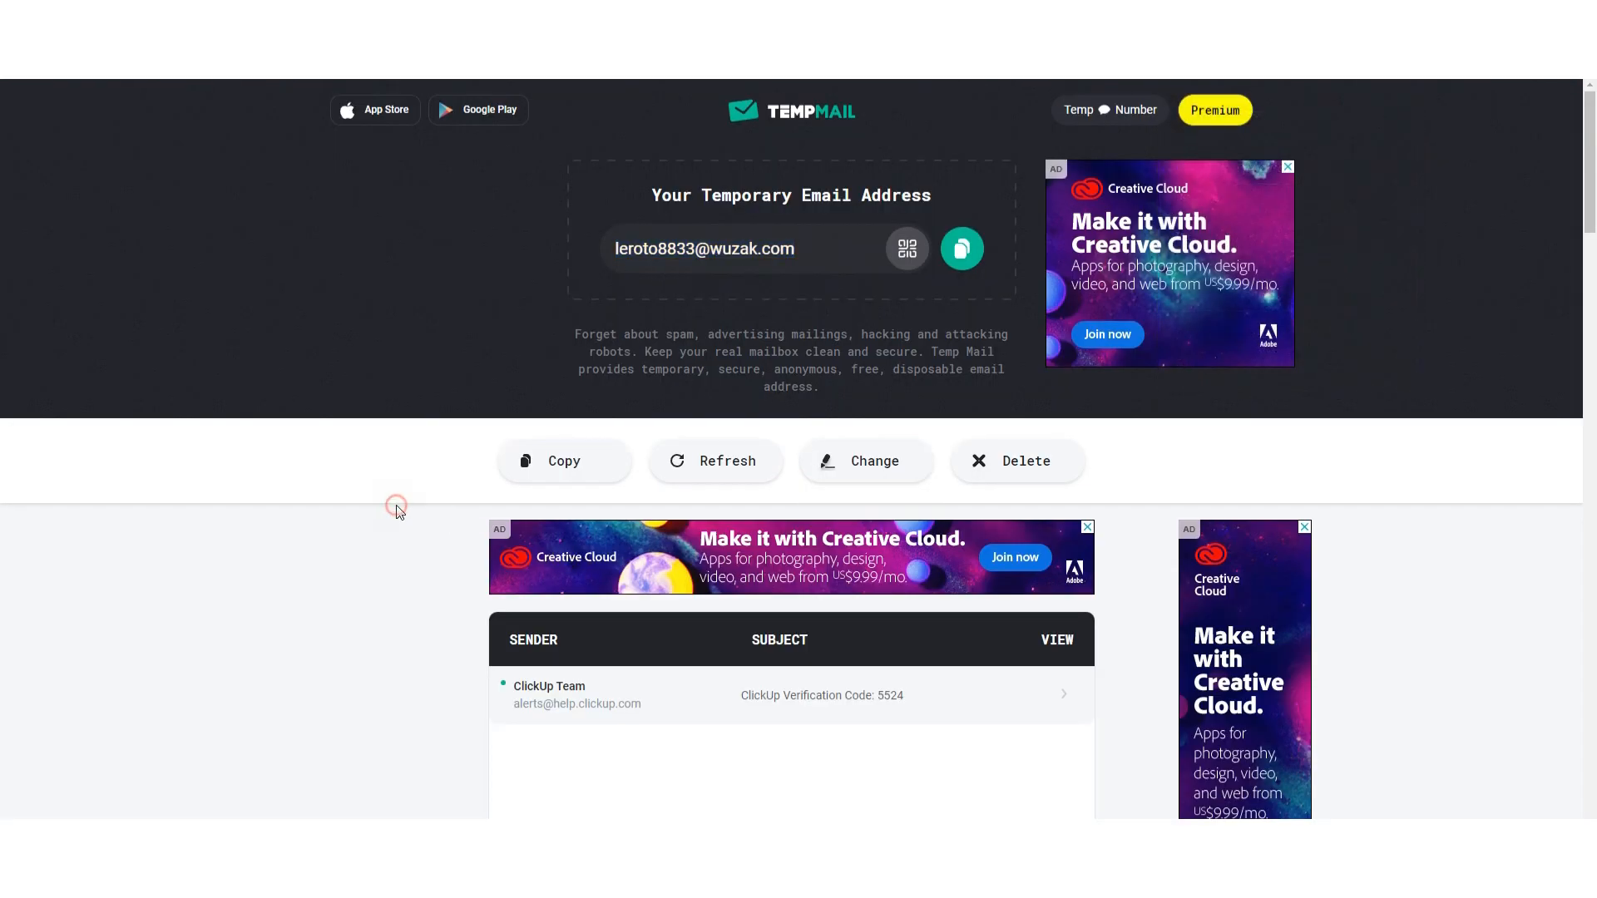
pyautogui.scroll(-3, 659, 586)
pyautogui.click(894, 456)
pyautogui.click(141, 18)
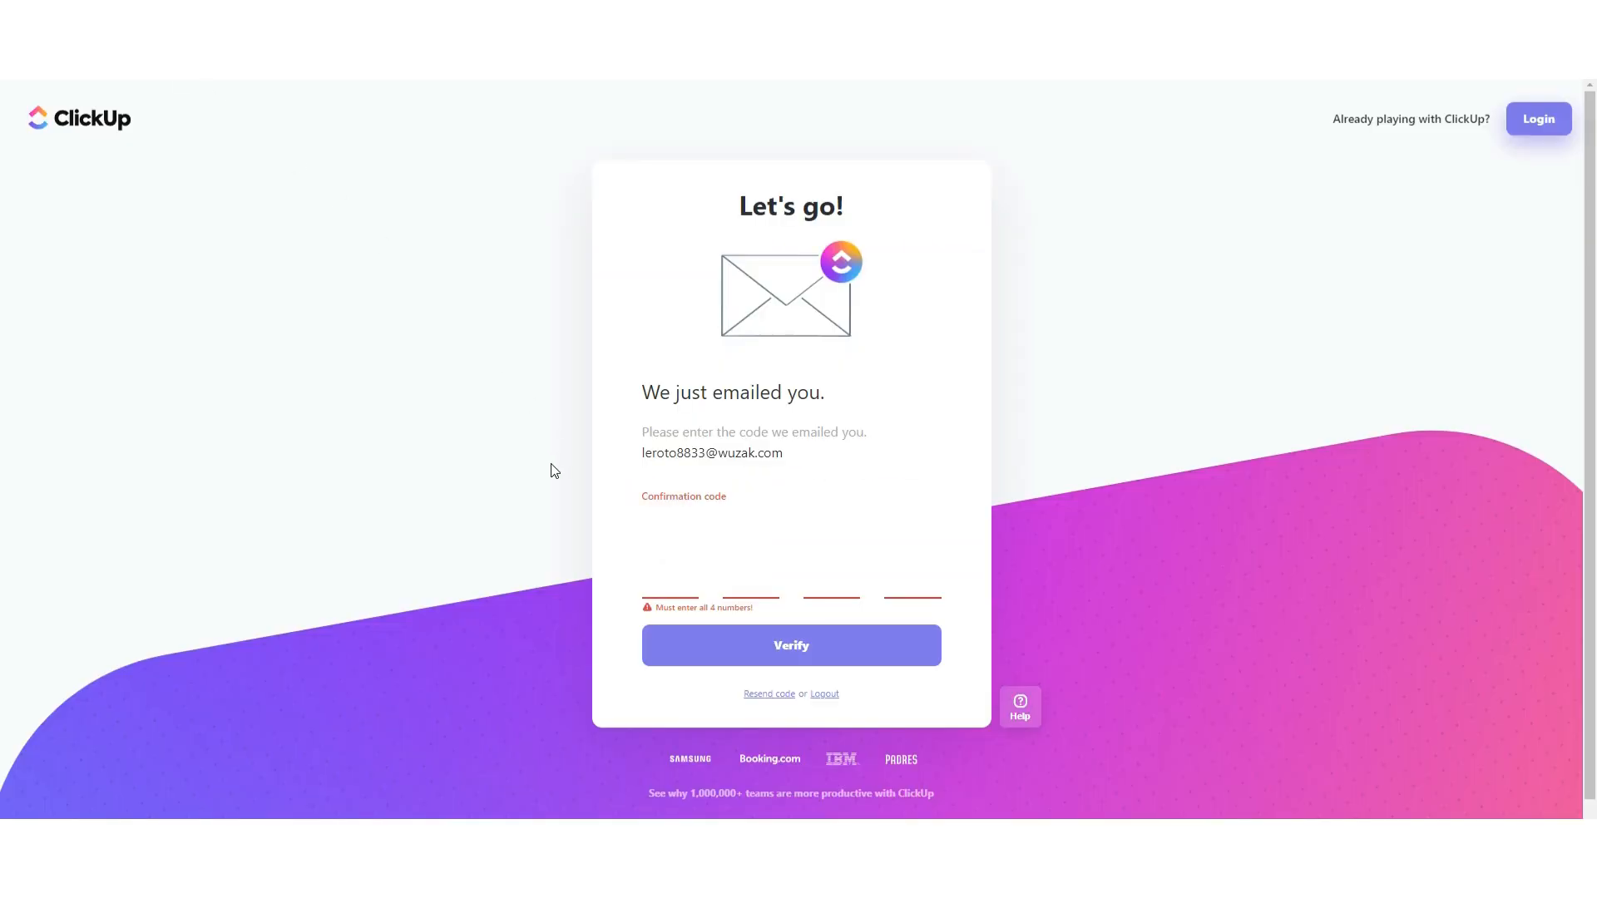
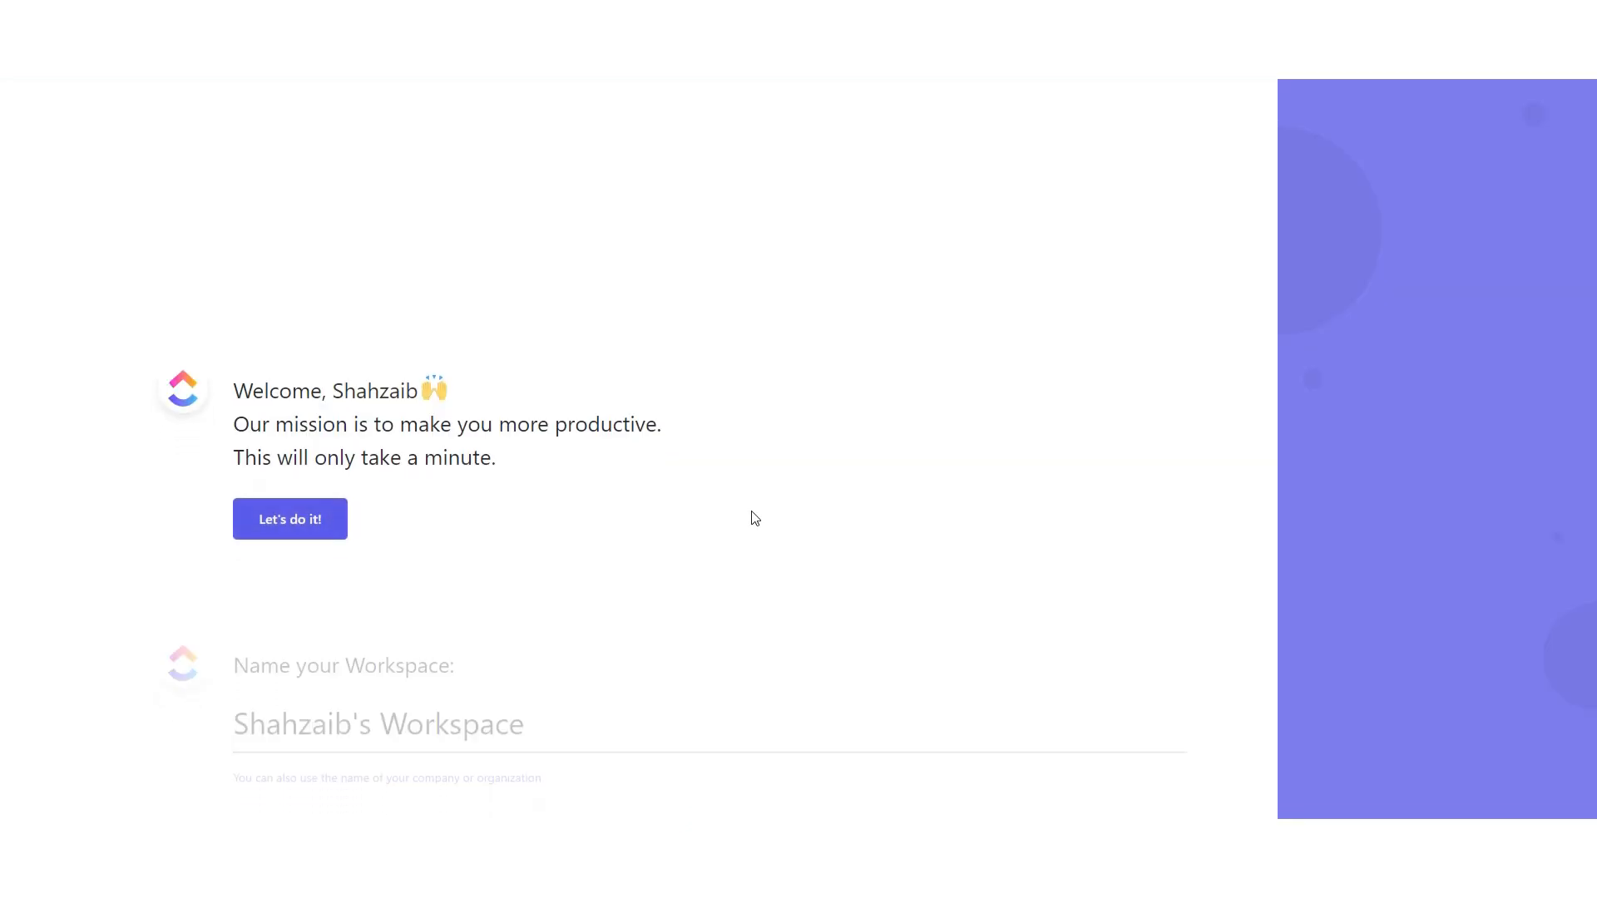
# Step: Start onboarding with Let's do it! and leave the suggested workspace name unchanged
pyautogui.moveTo(225, 391); pyautogui.dragTo(497, 404)
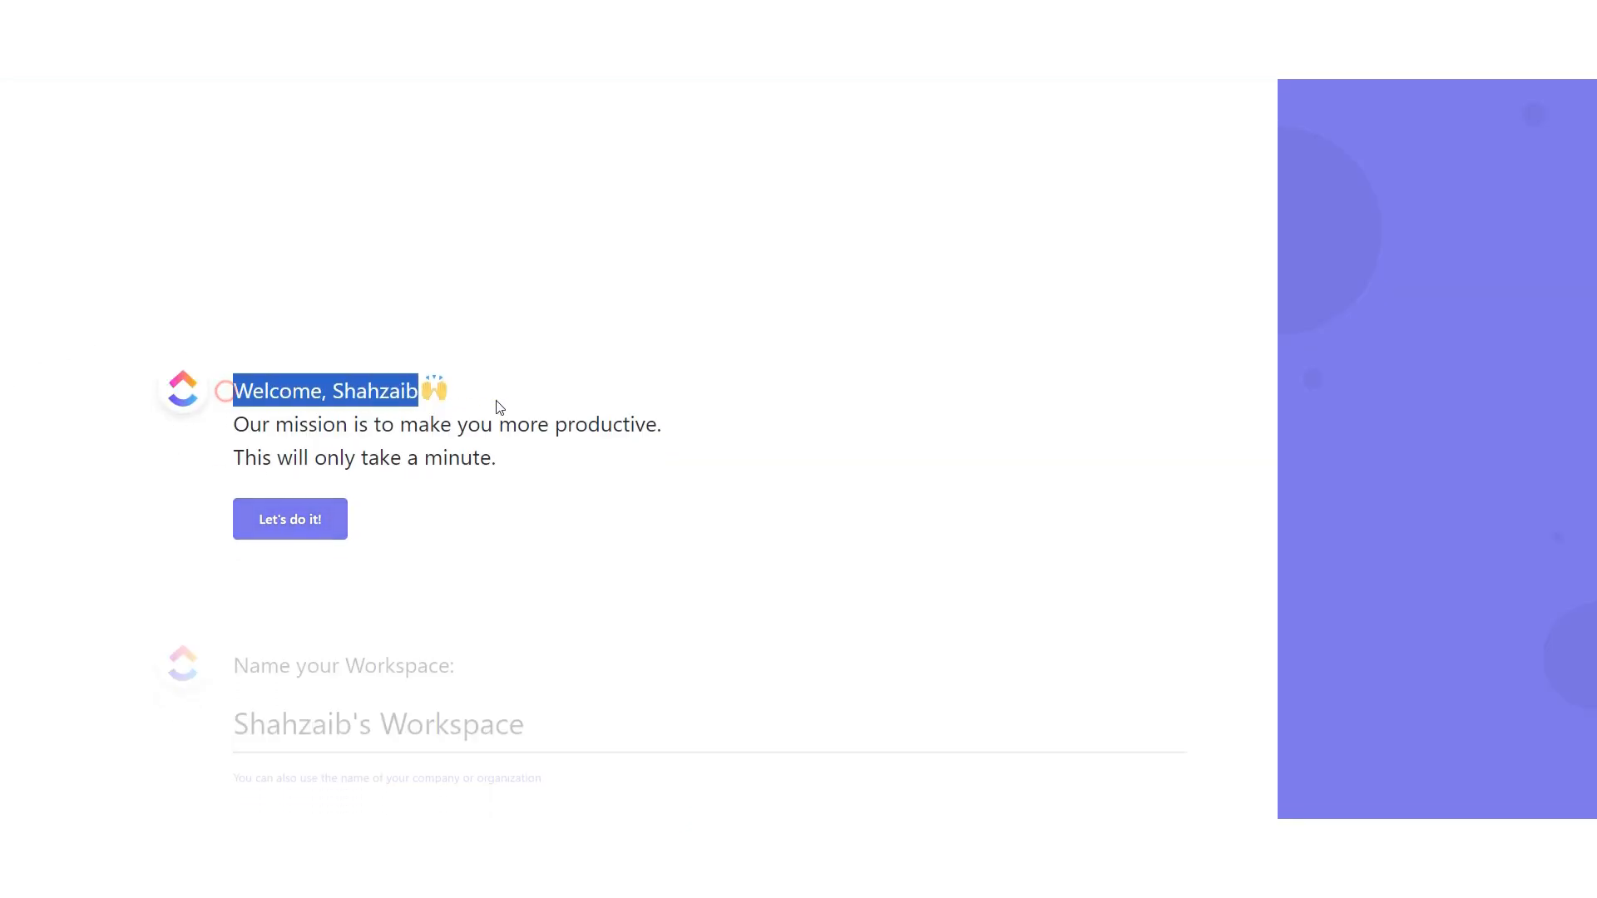
pyautogui.click(305, 406)
pyautogui.click(288, 535)
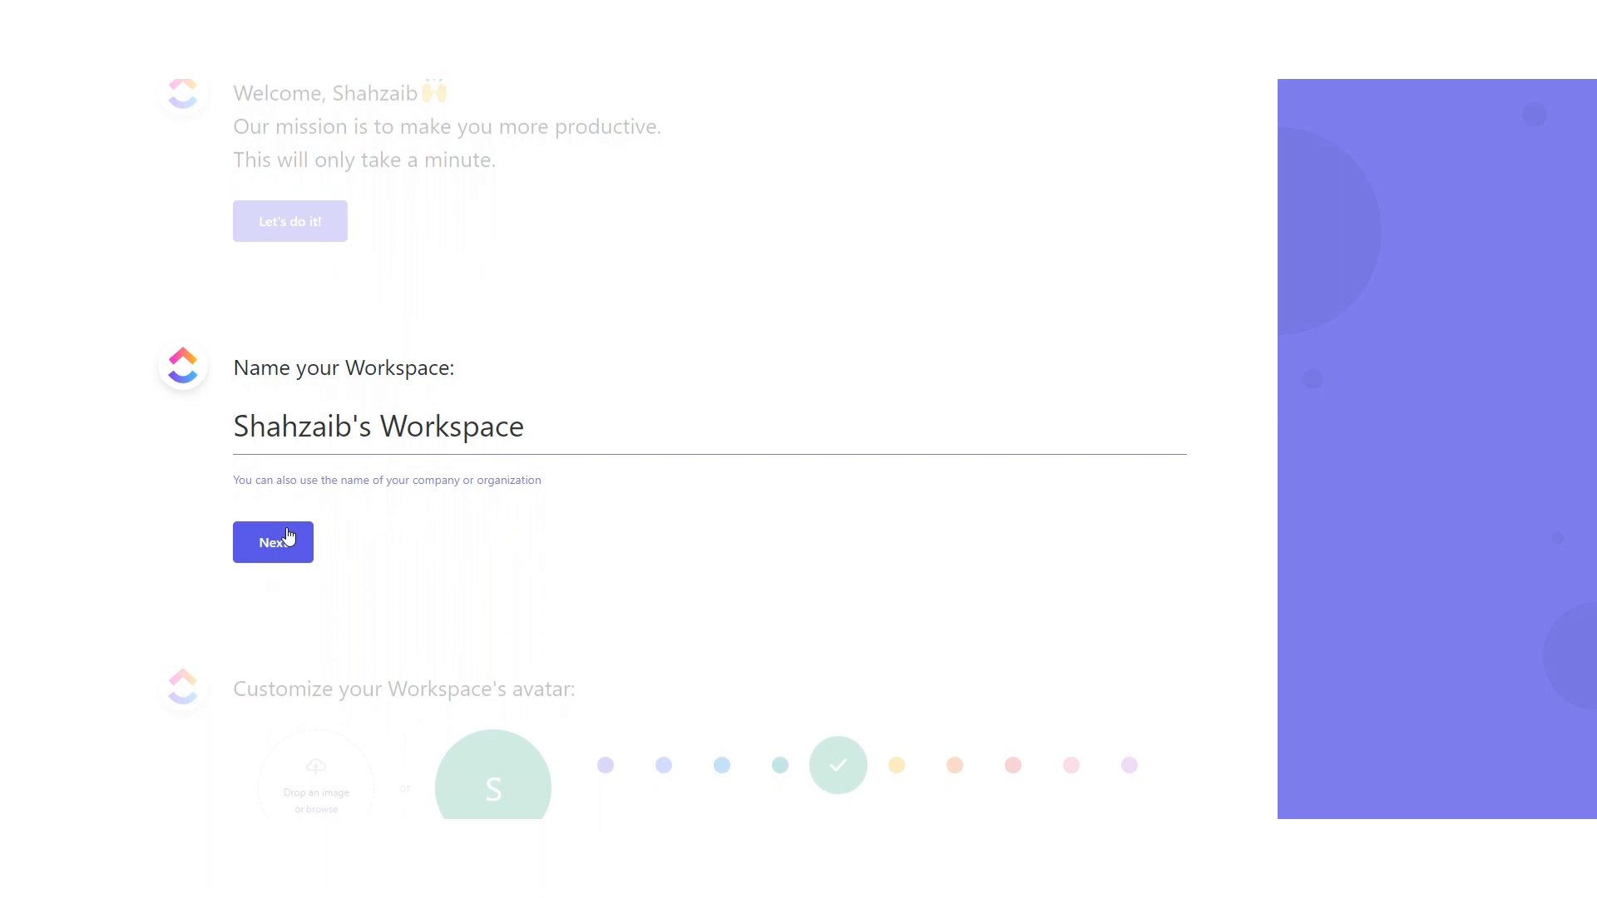
pyautogui.moveTo(549, 426); pyautogui.dragTo(196, 431)
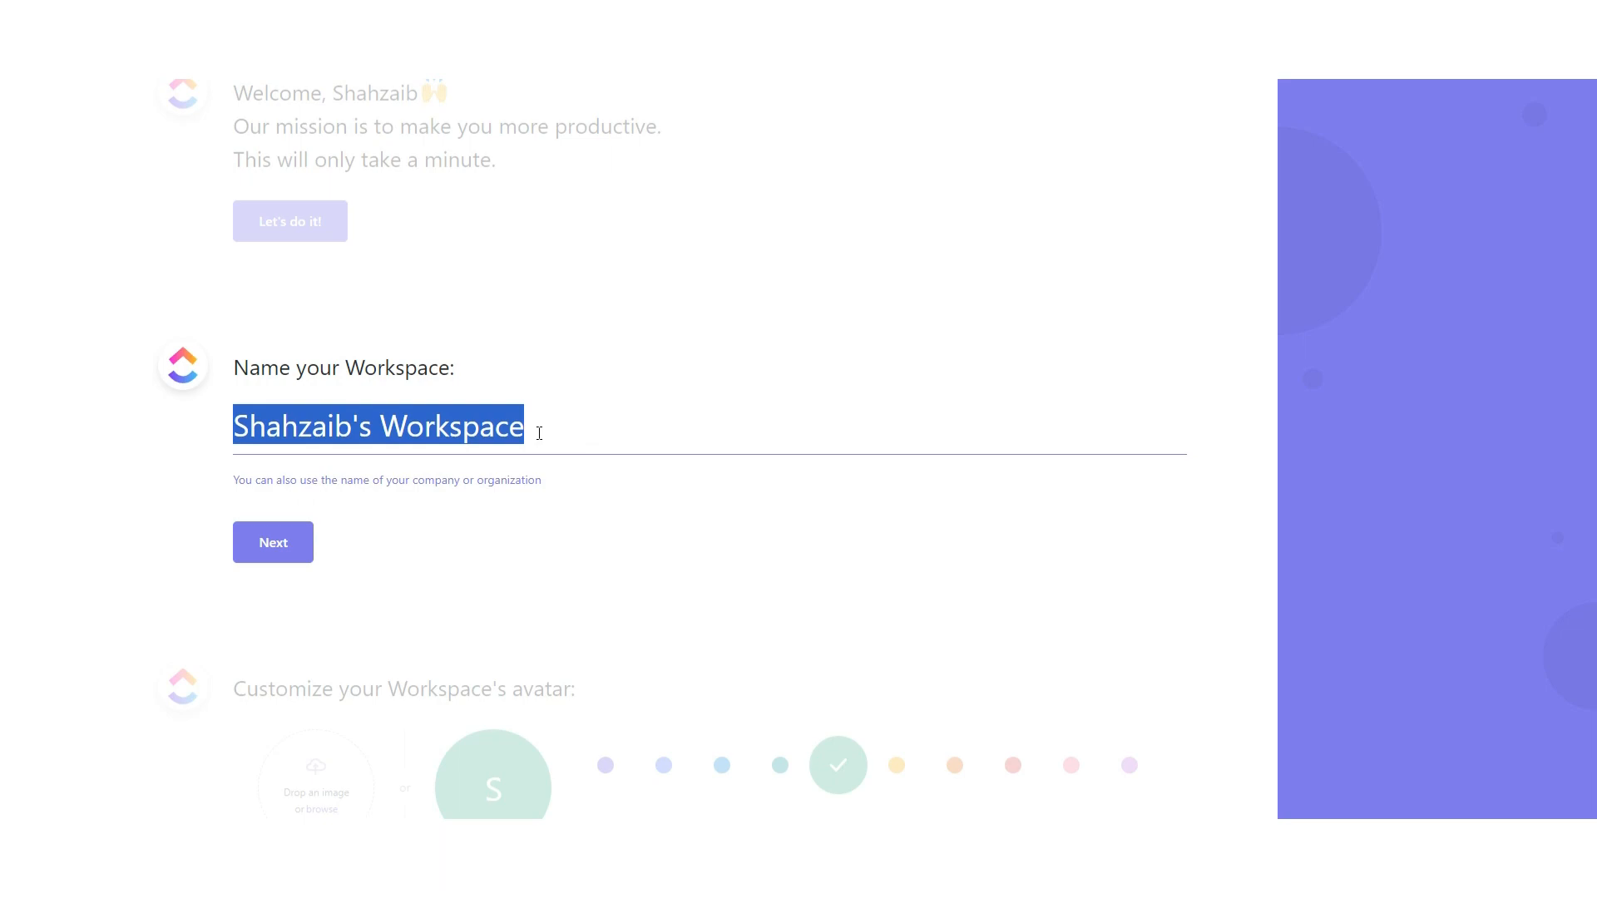
pyautogui.click(539, 433)
pyautogui.click(236, 428)
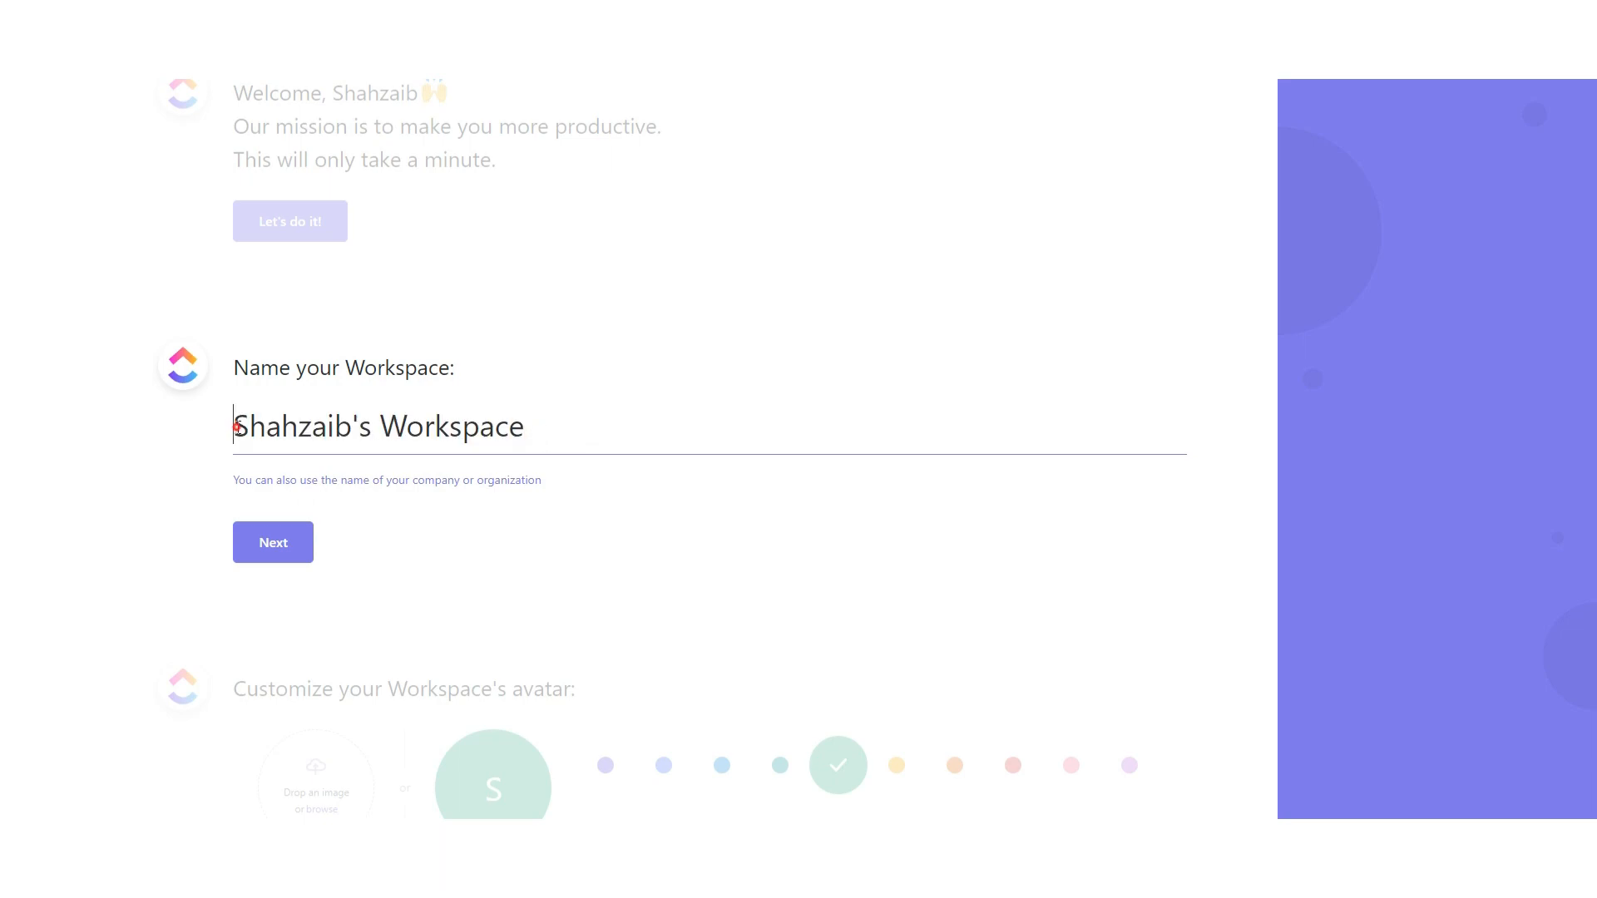
pyautogui.moveTo(235, 427); pyautogui.dragTo(312, 427)
pyautogui.click(347, 405)
pyautogui.click(482, 525)
# Step: Accept the workspace name, then try several avatar colours before settling on purple
pyautogui.click(304, 542)
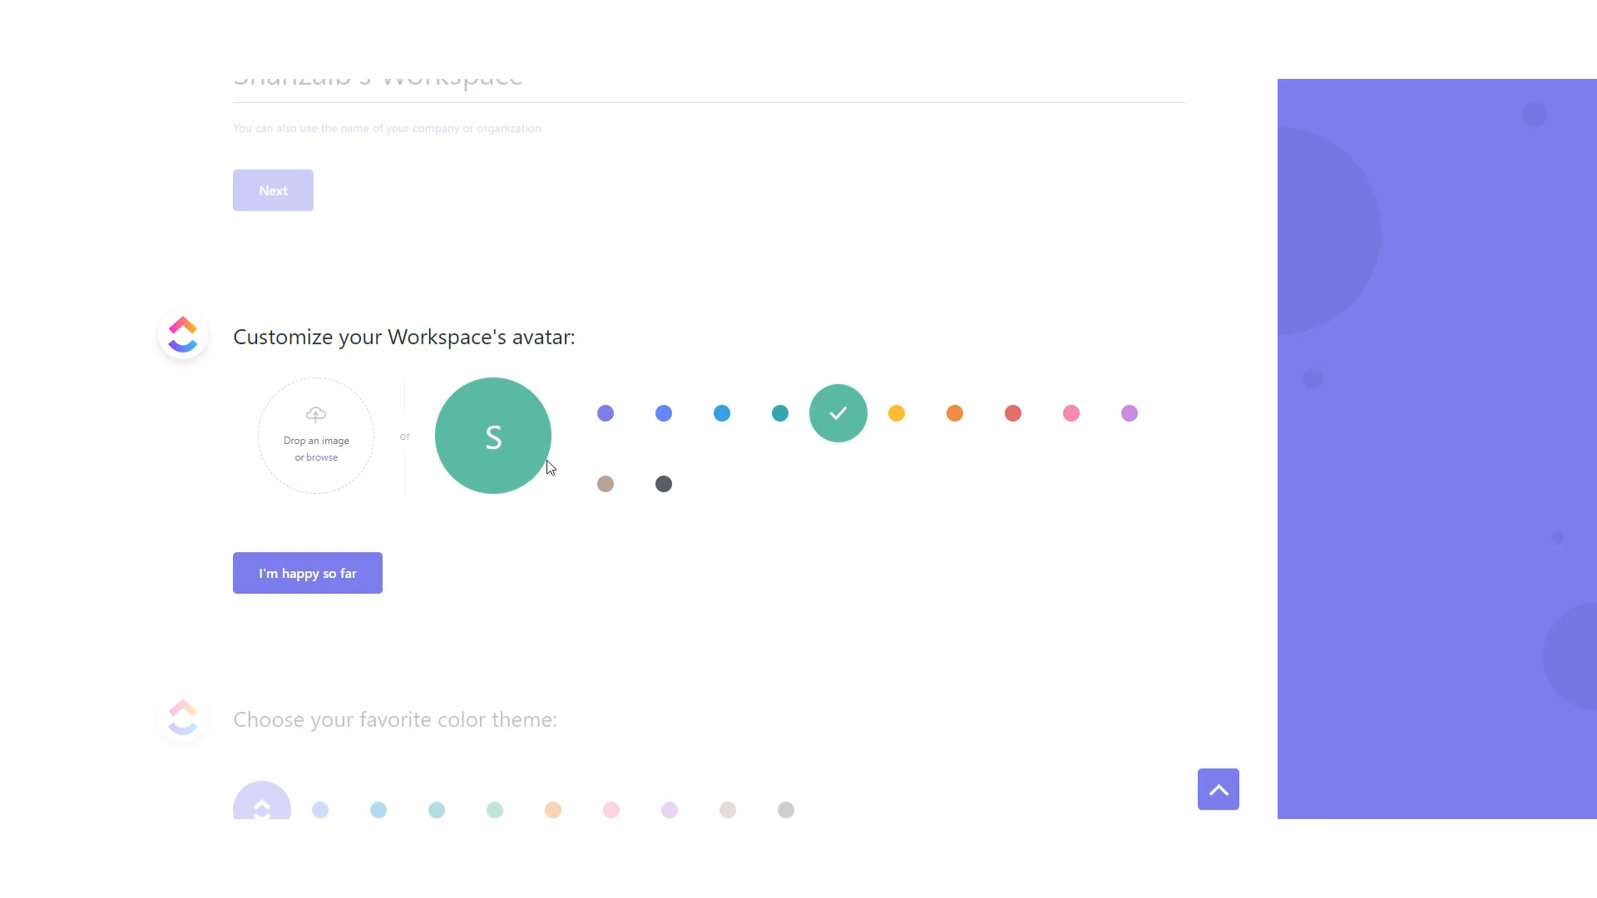
pyautogui.click(607, 419)
pyautogui.click(663, 420)
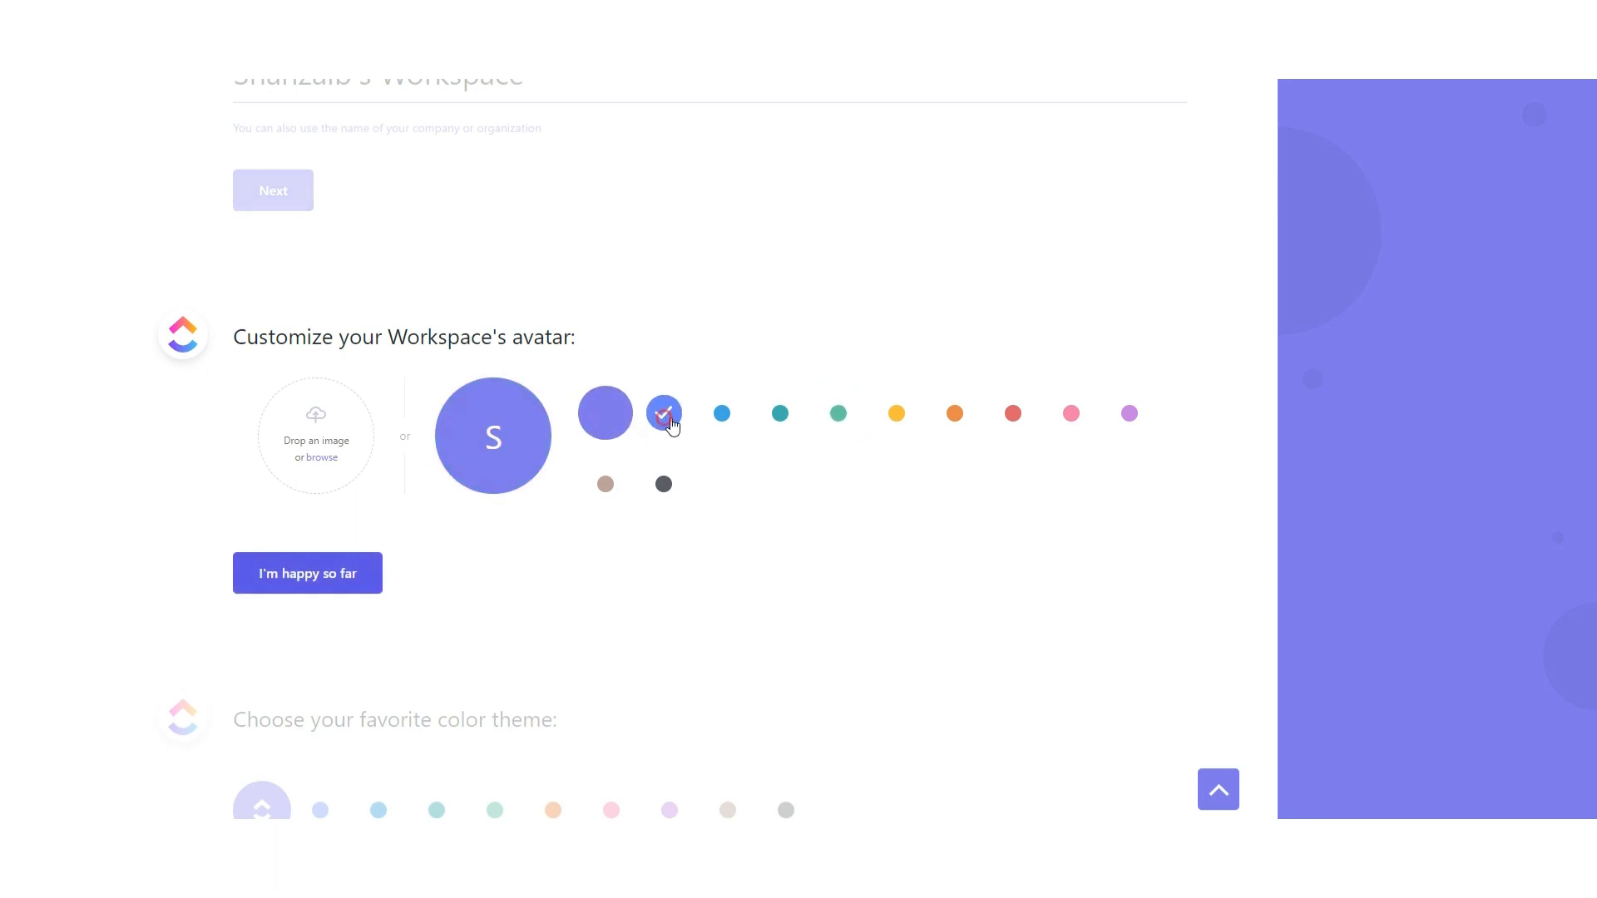
pyautogui.click(717, 422)
pyautogui.click(780, 416)
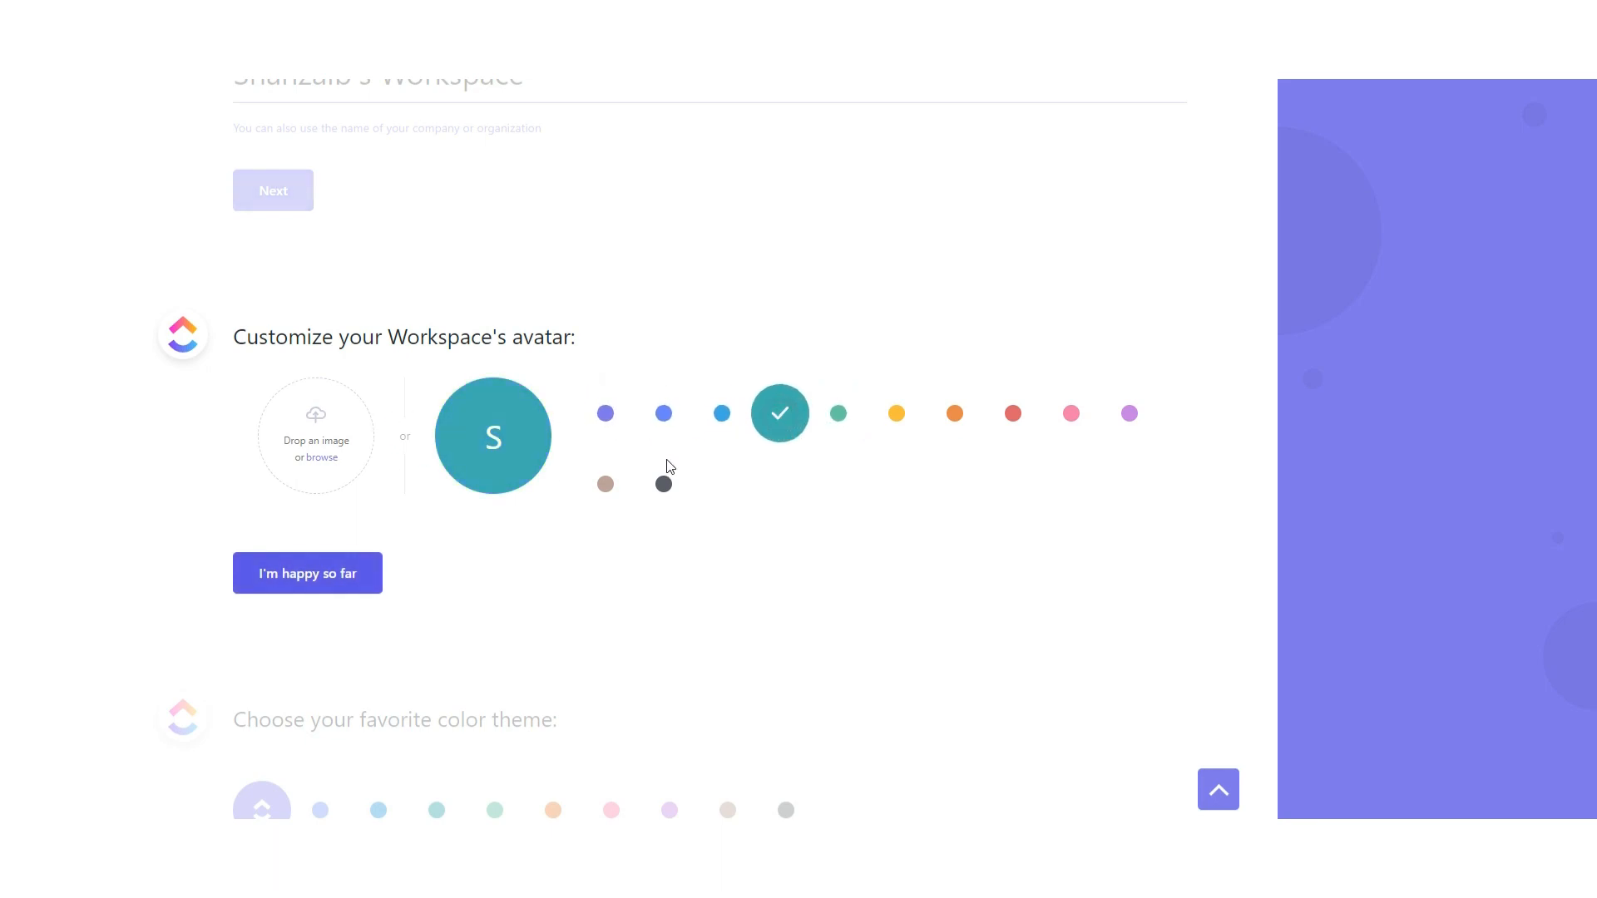
pyautogui.click(606, 489)
pyautogui.click(665, 486)
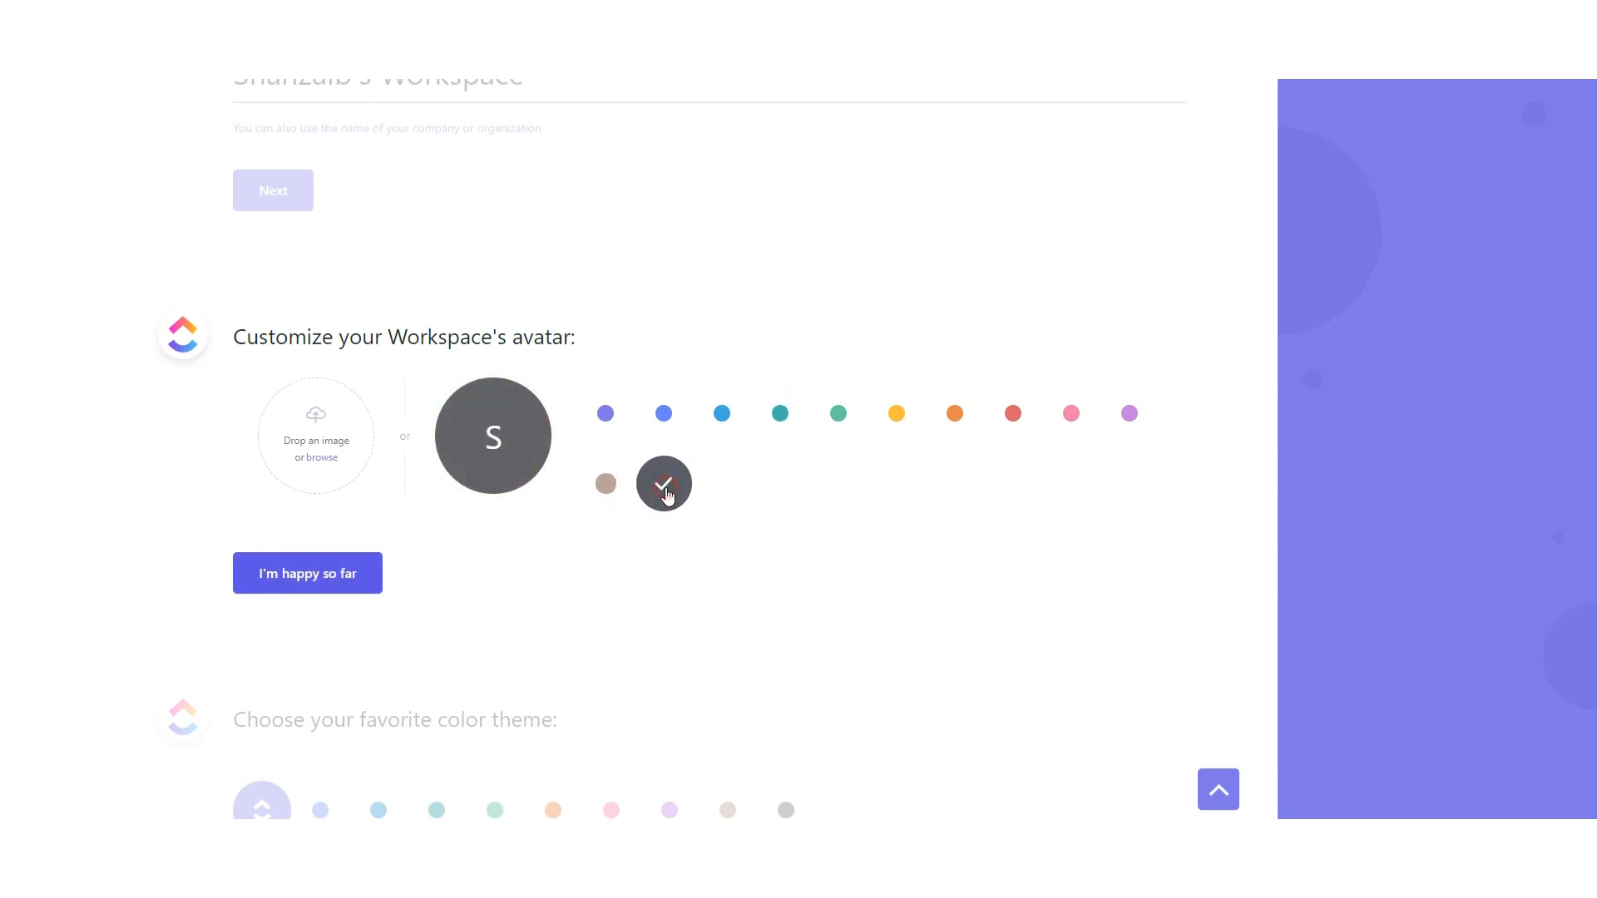
pyautogui.click(664, 415)
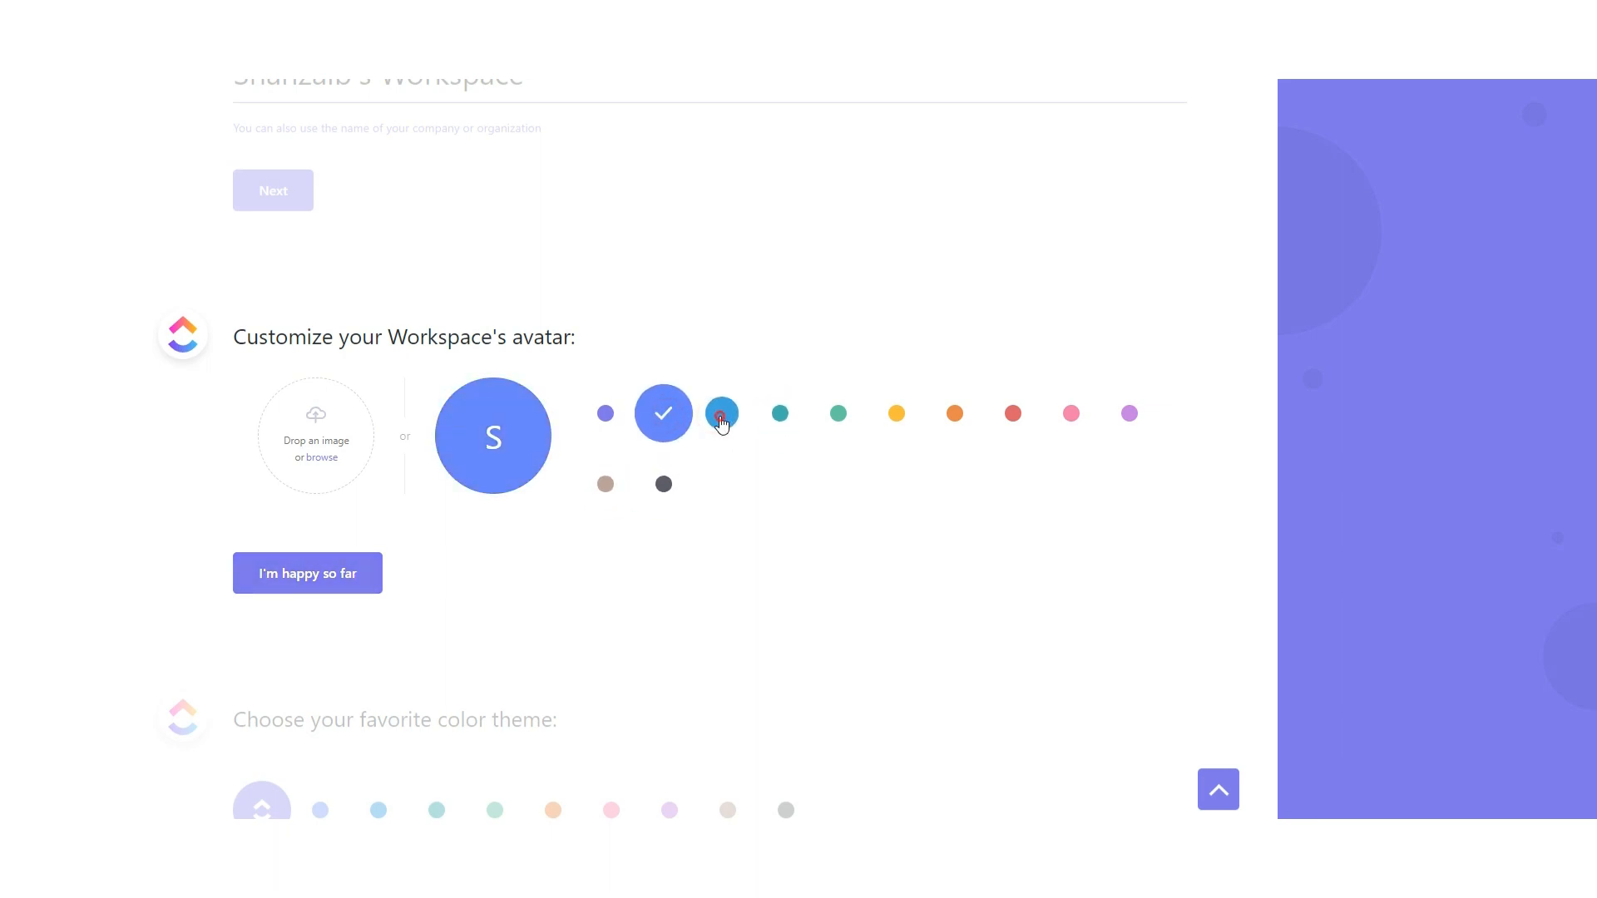
pyautogui.click(719, 418)
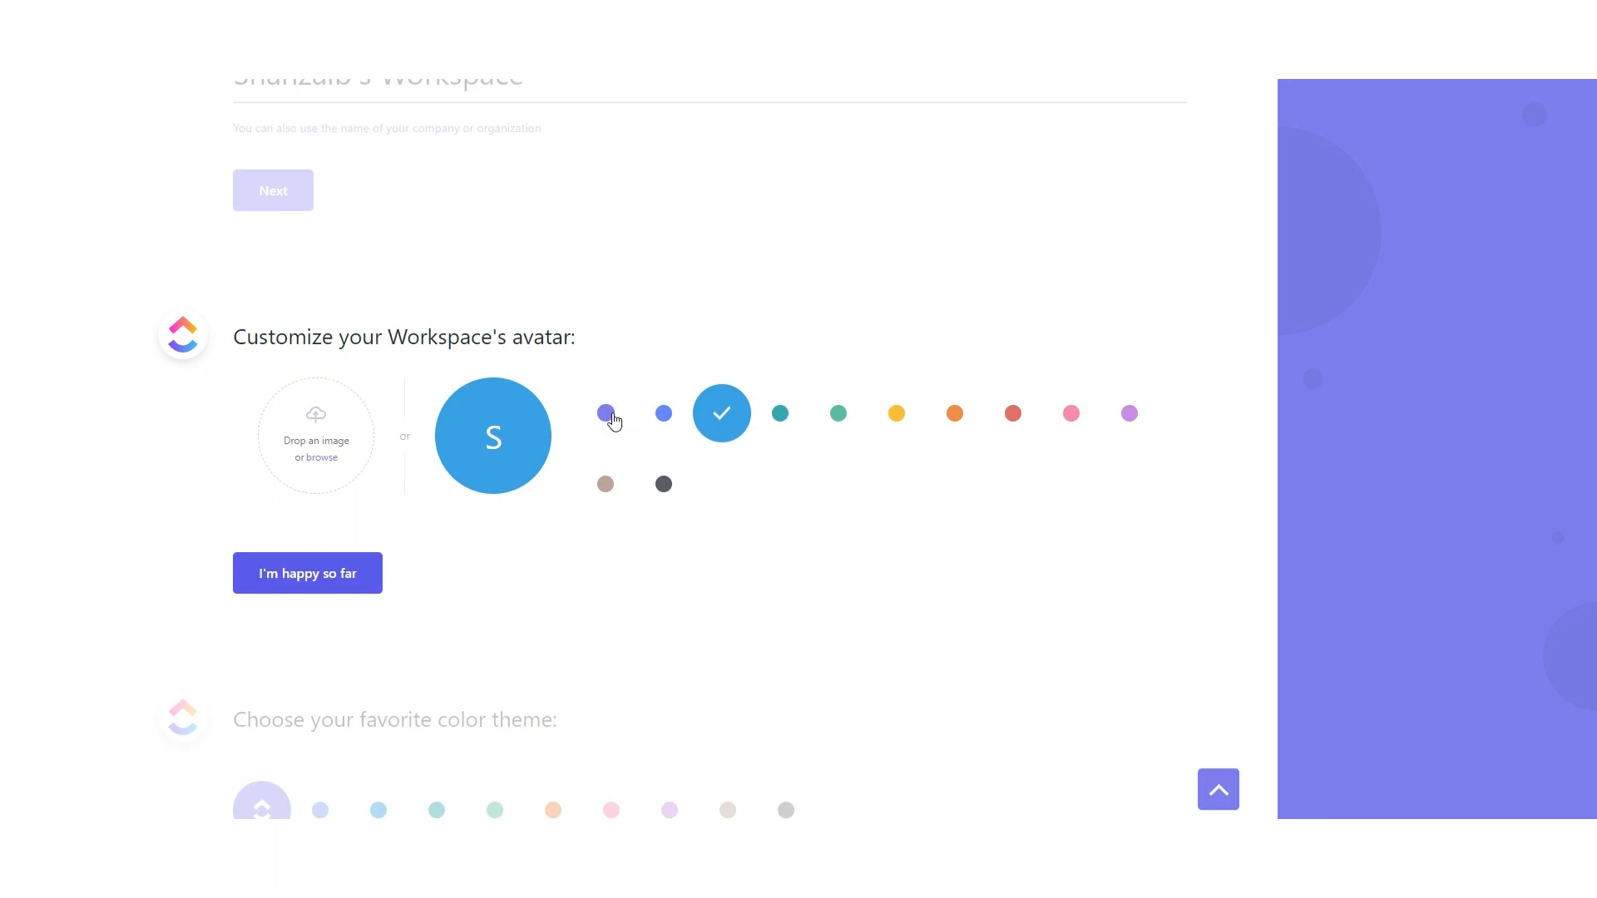
pyautogui.click(607, 416)
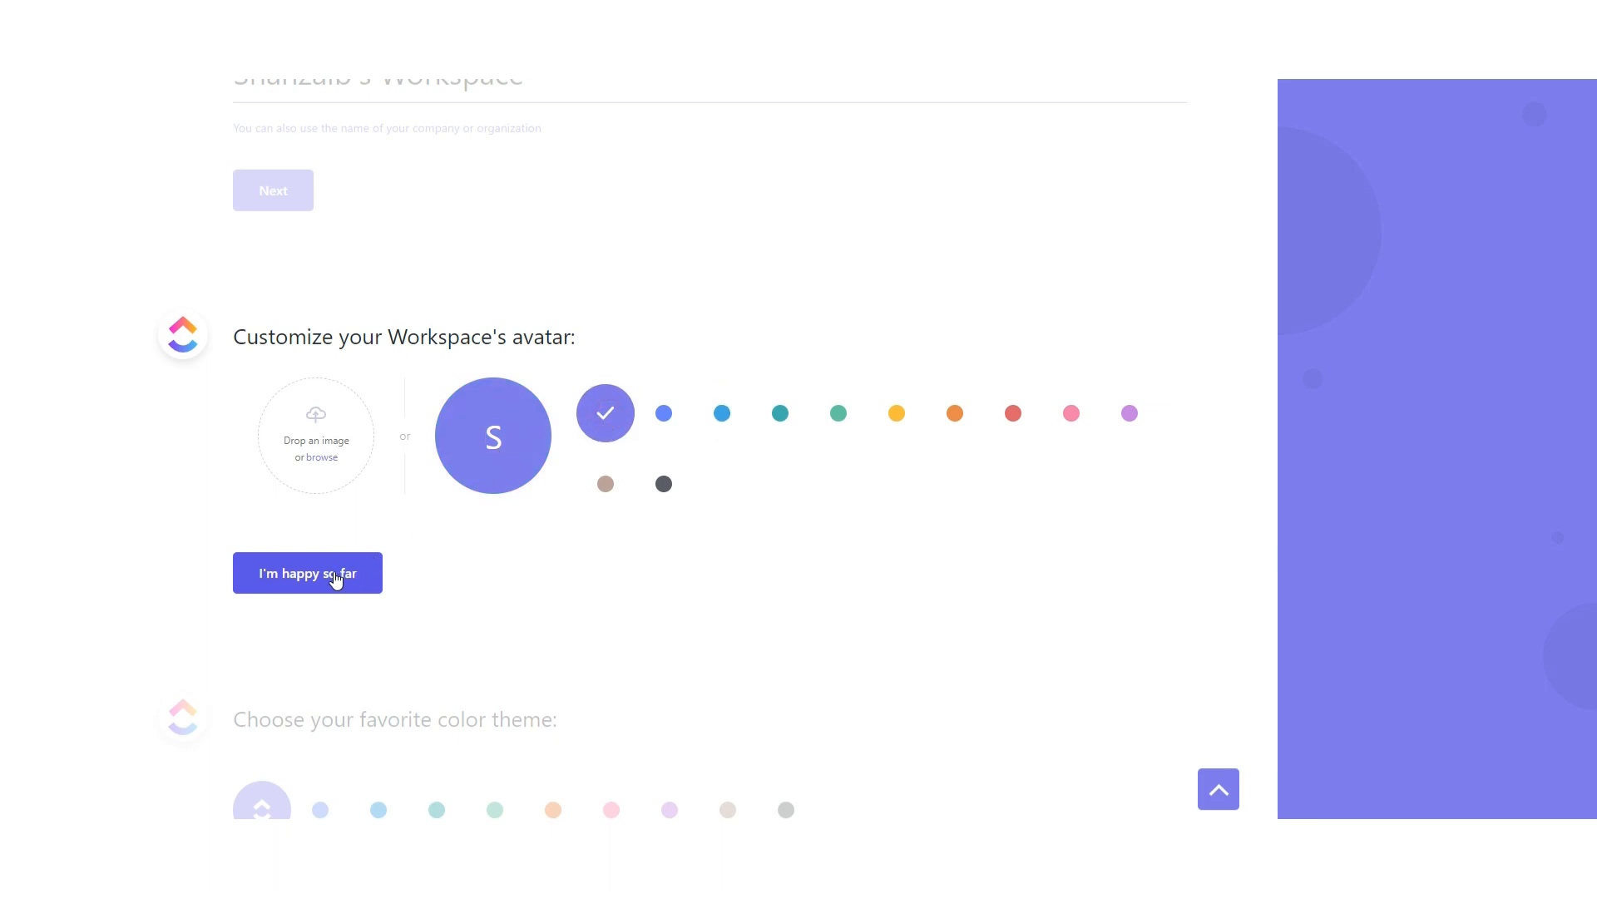
# Step: Confirm the avatar, compare colour themes, and choose periwinkle blue before continuing
pyautogui.click(306, 580)
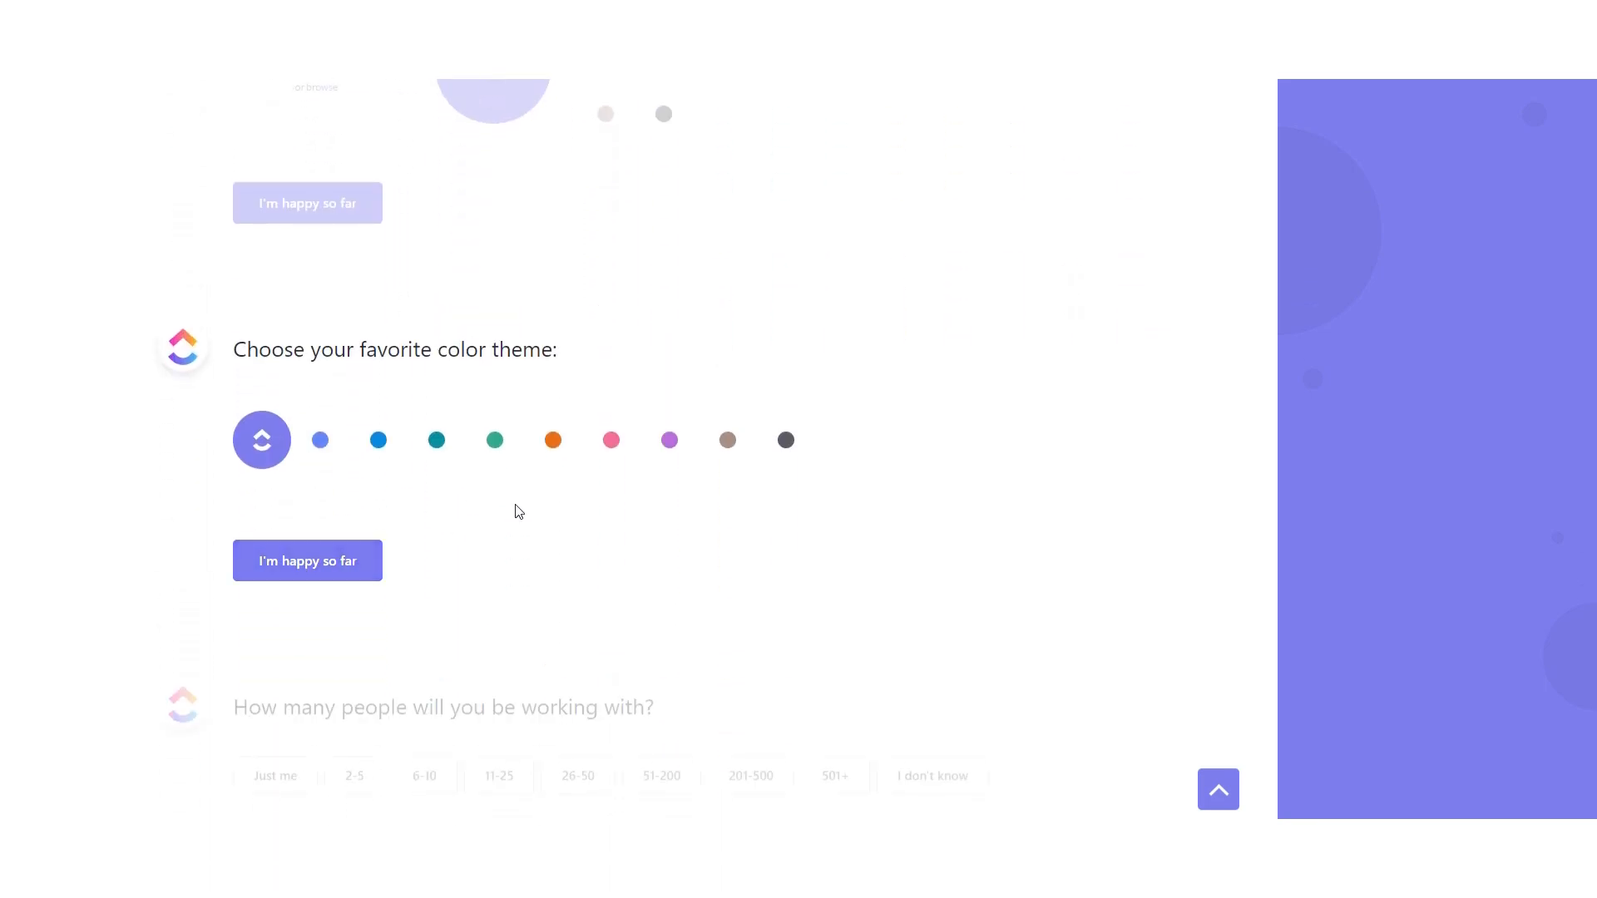
pyautogui.click(319, 446)
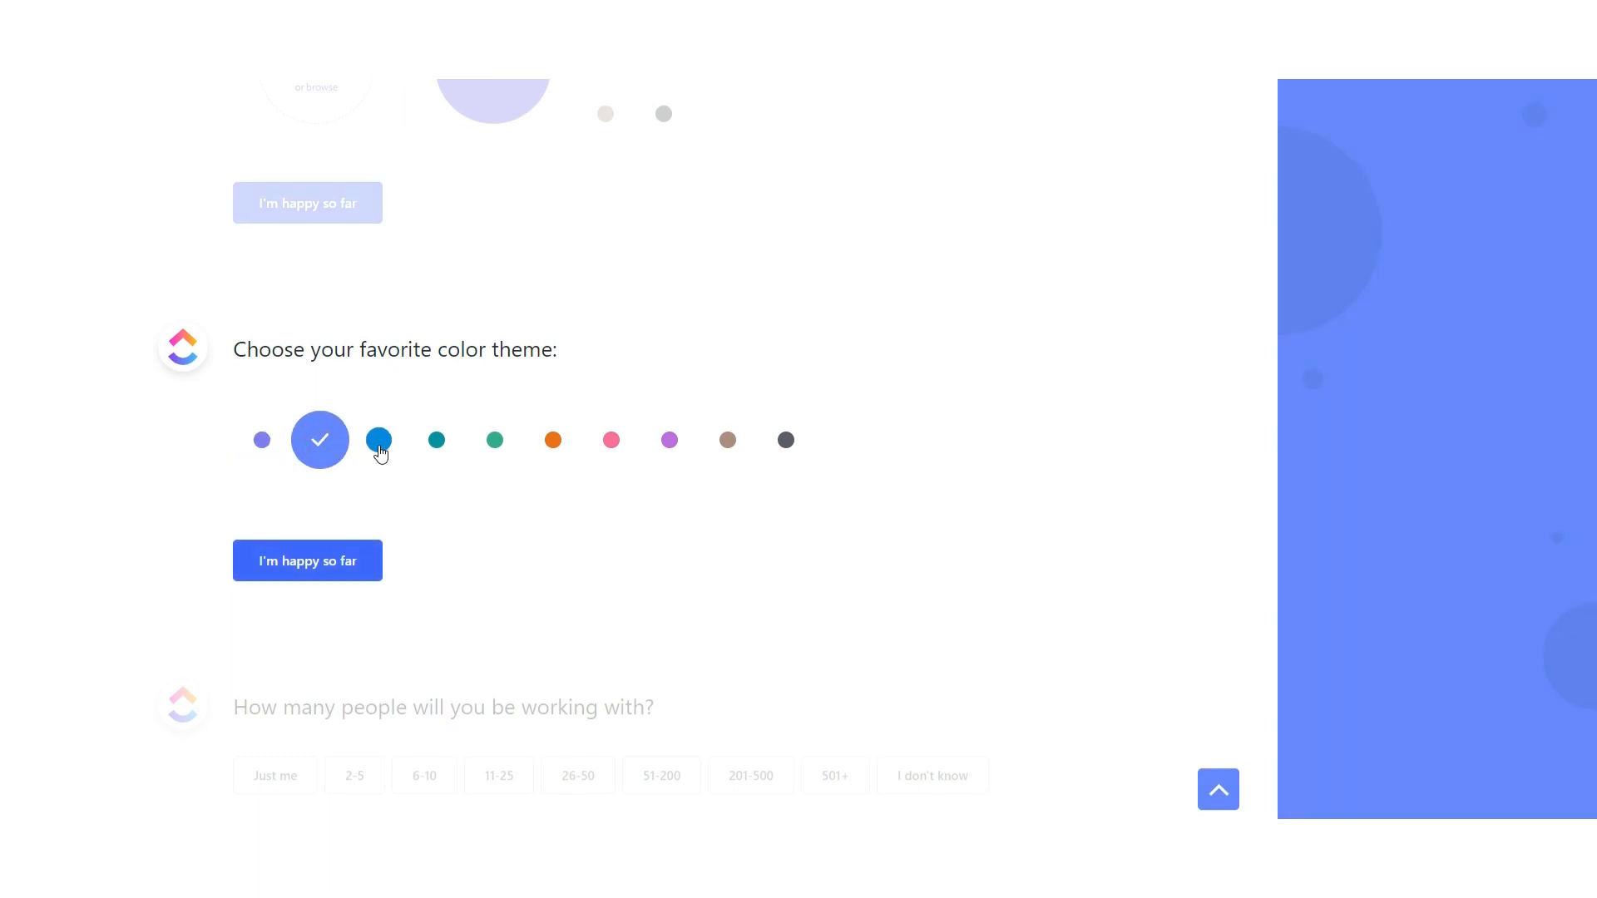
pyautogui.click(379, 449)
pyautogui.click(434, 445)
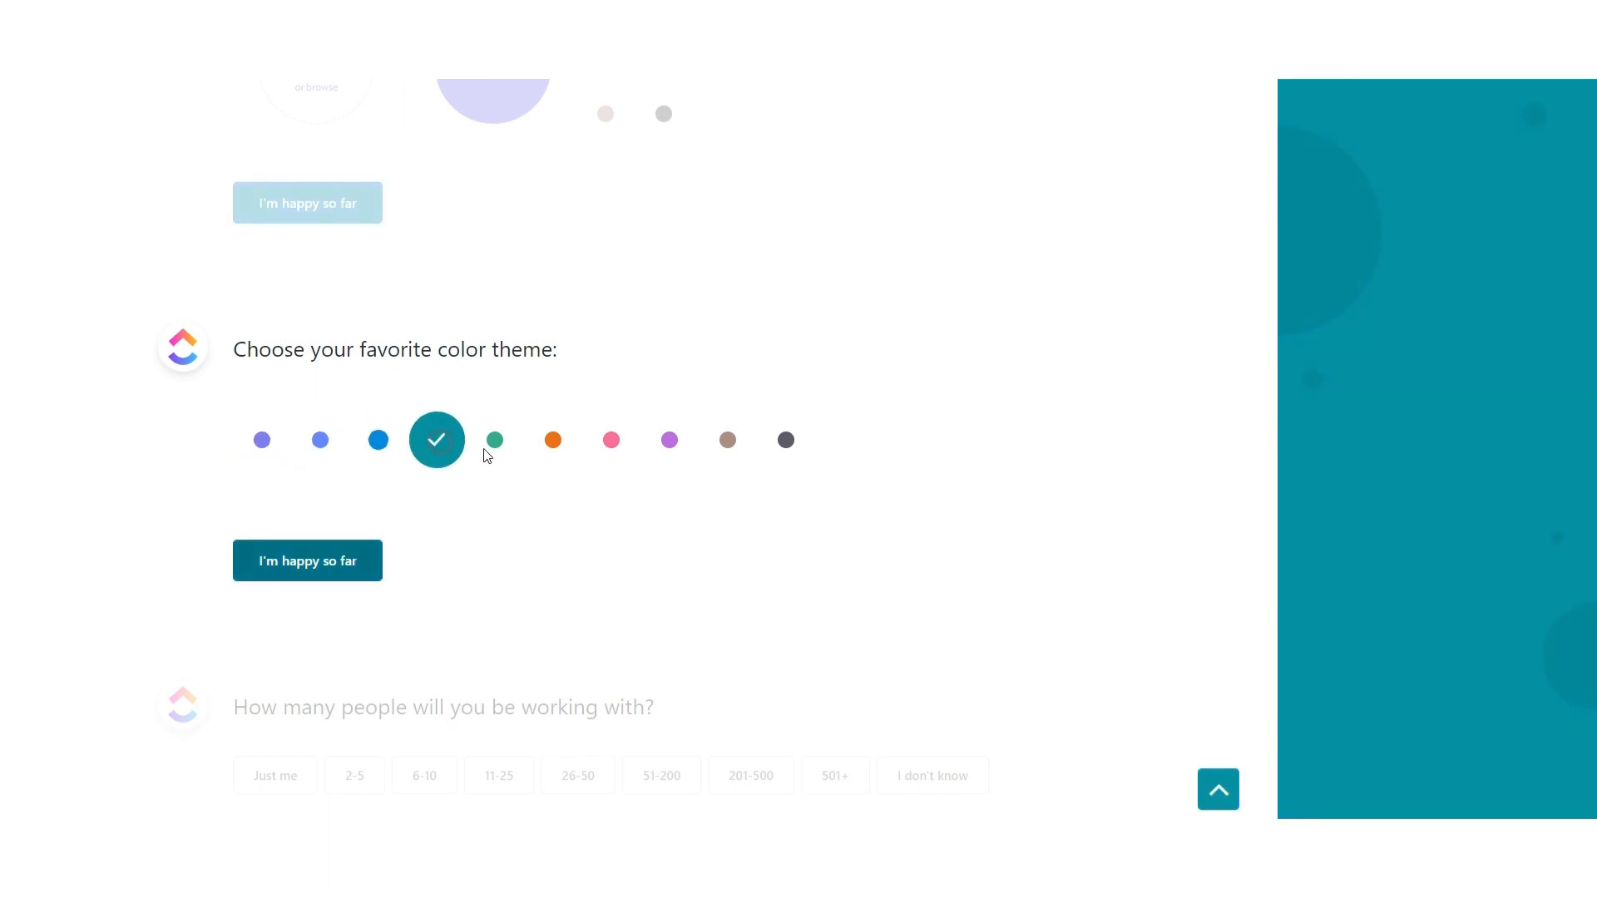
pyautogui.click(493, 449)
pyautogui.click(551, 447)
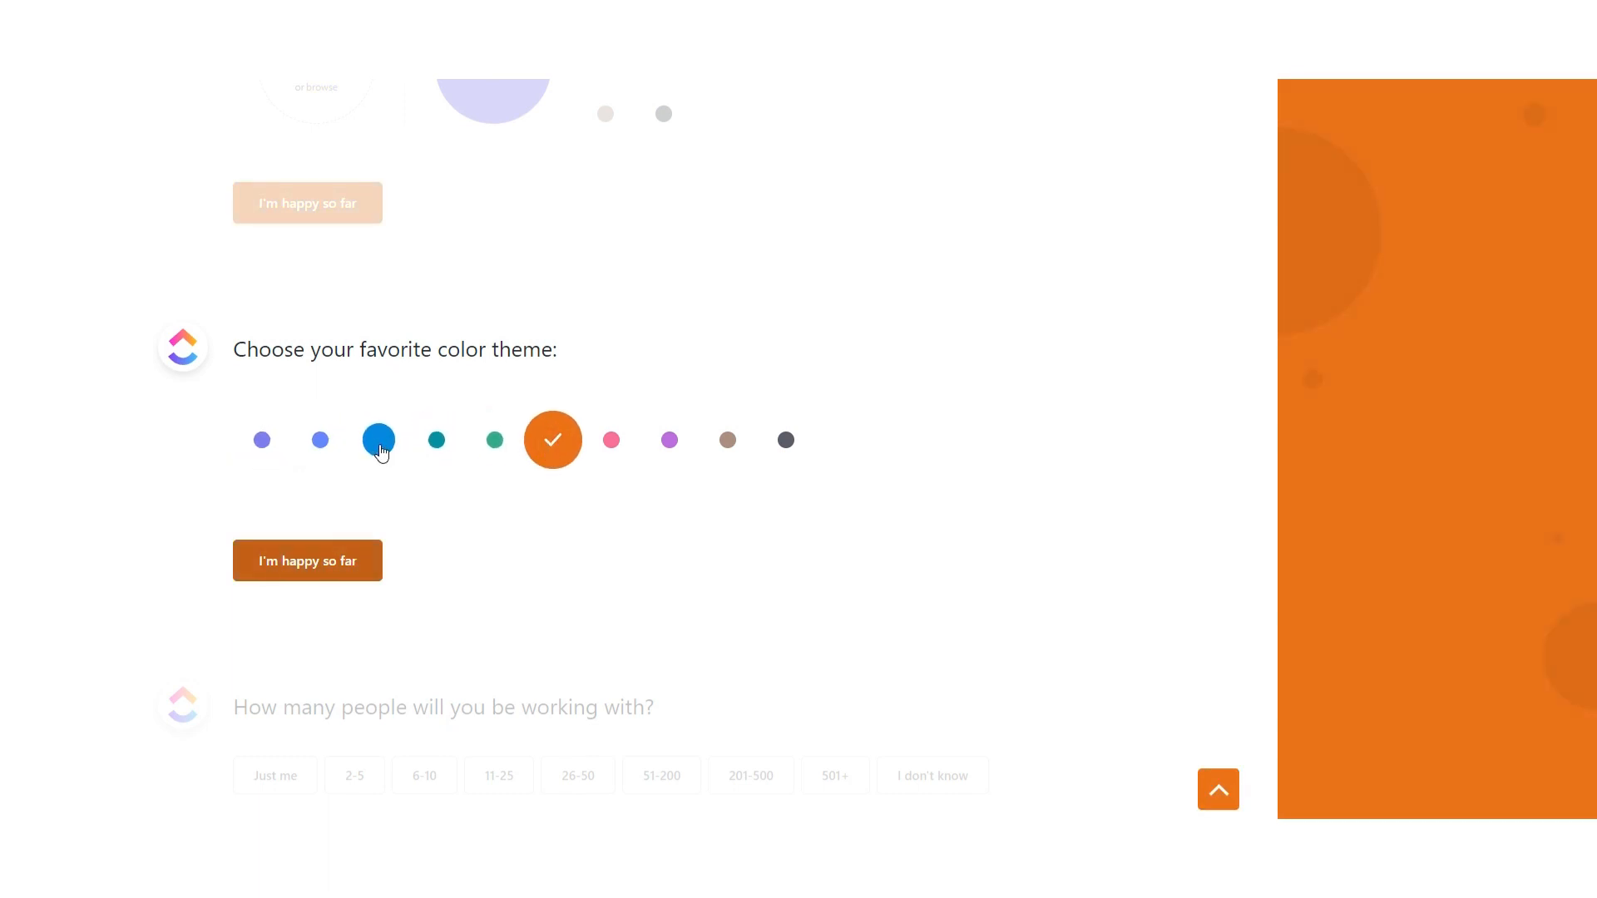
pyautogui.click(381, 449)
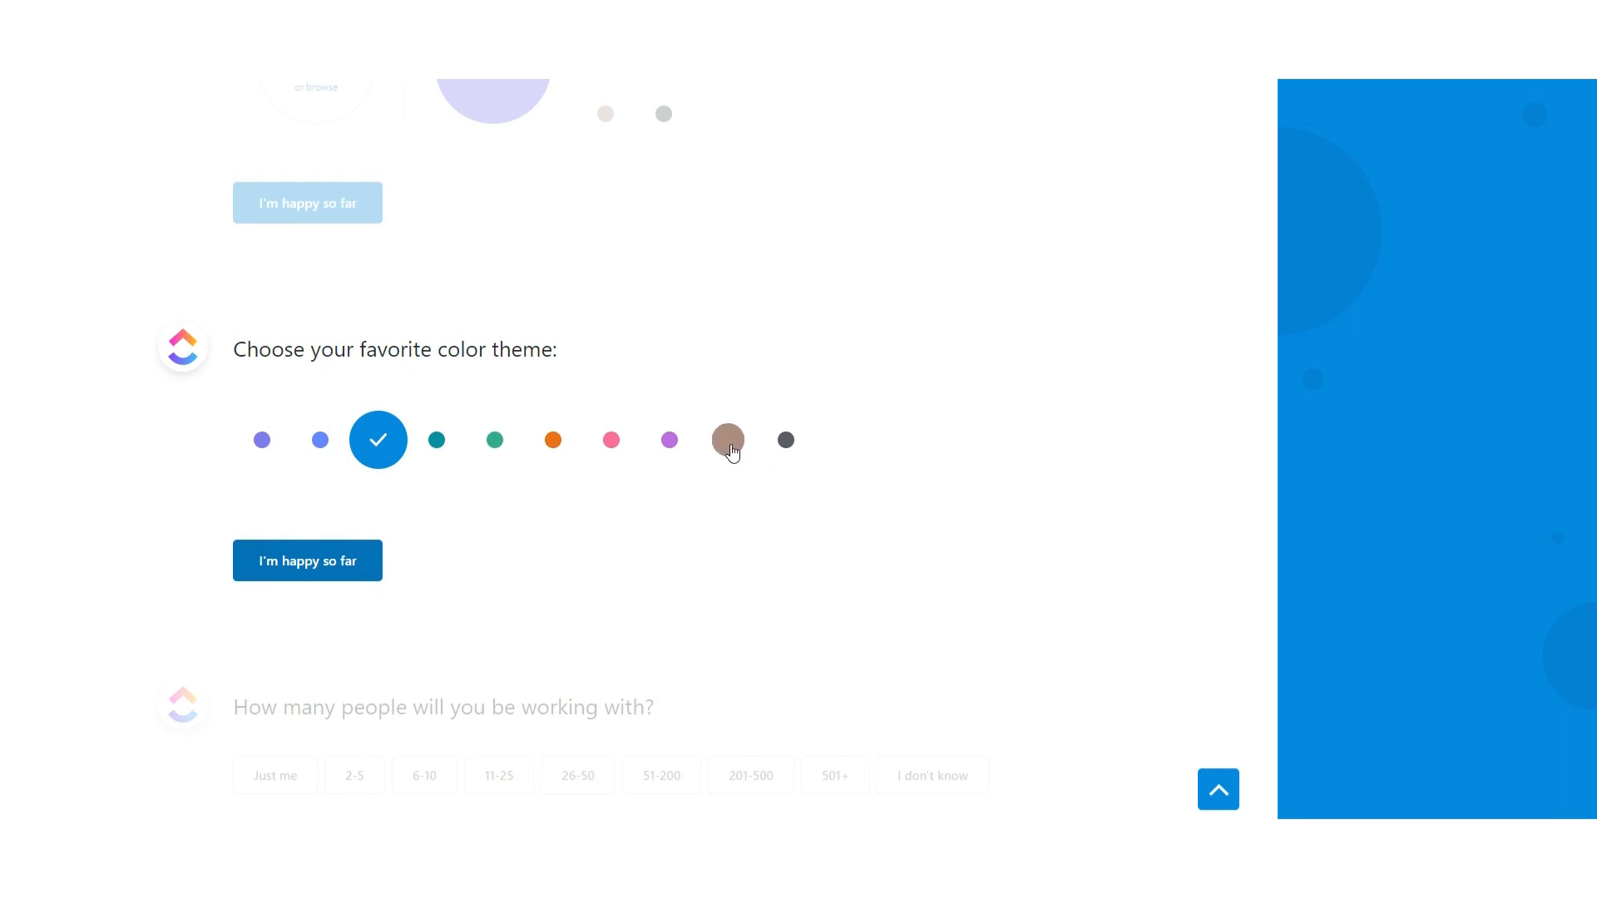
pyautogui.click(730, 444)
pyautogui.click(672, 444)
pyautogui.click(375, 445)
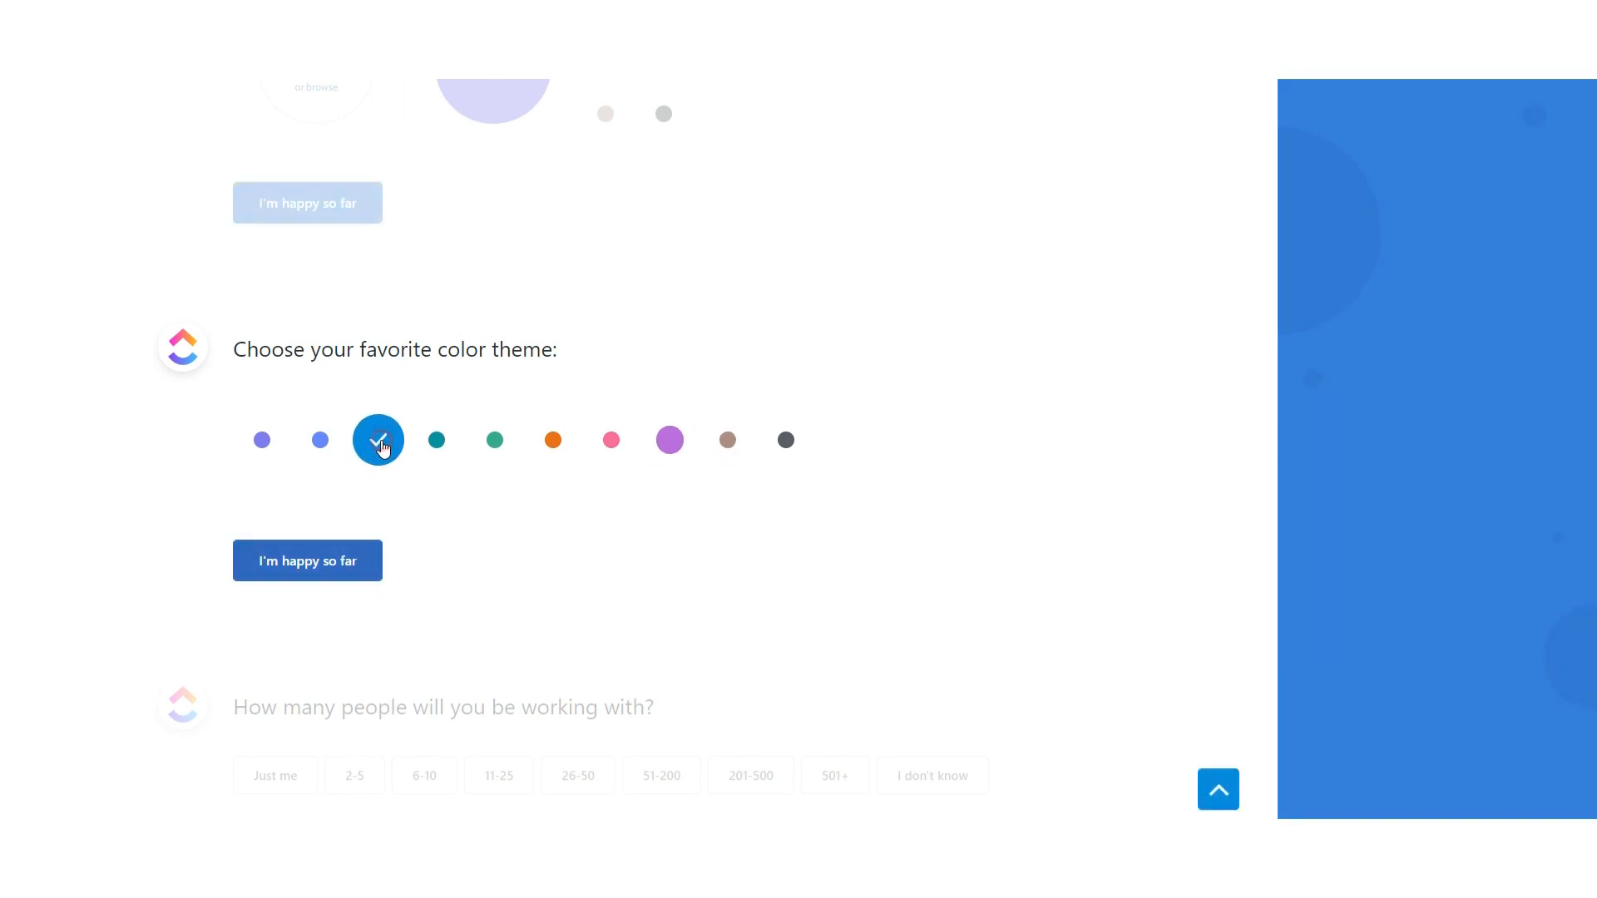
pyautogui.click(324, 449)
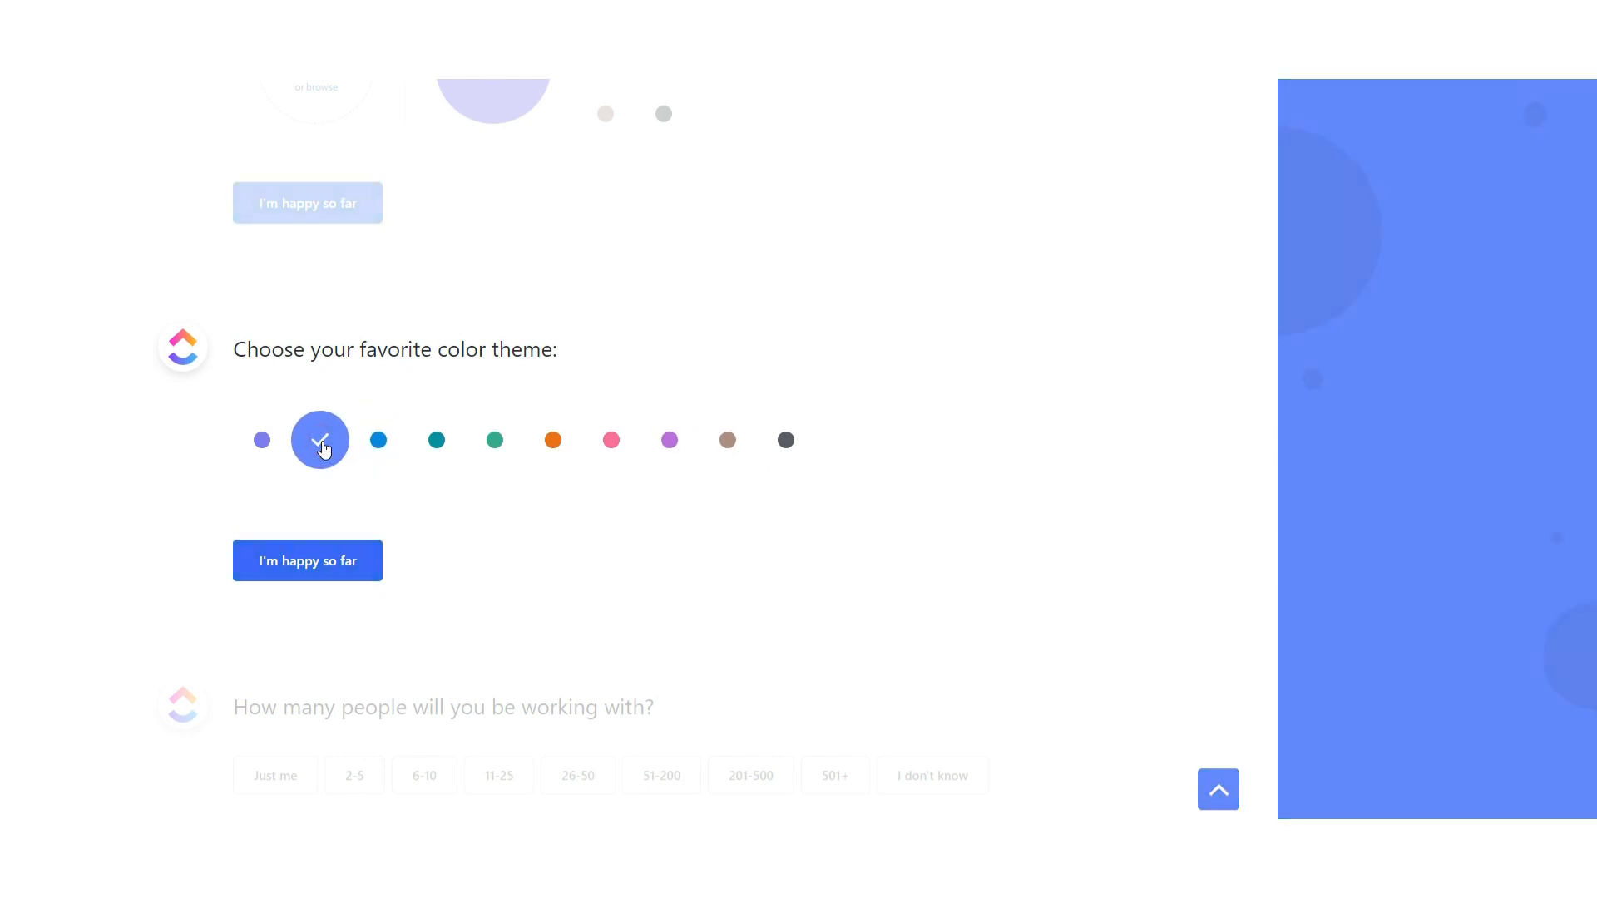
pyautogui.click(307, 561)
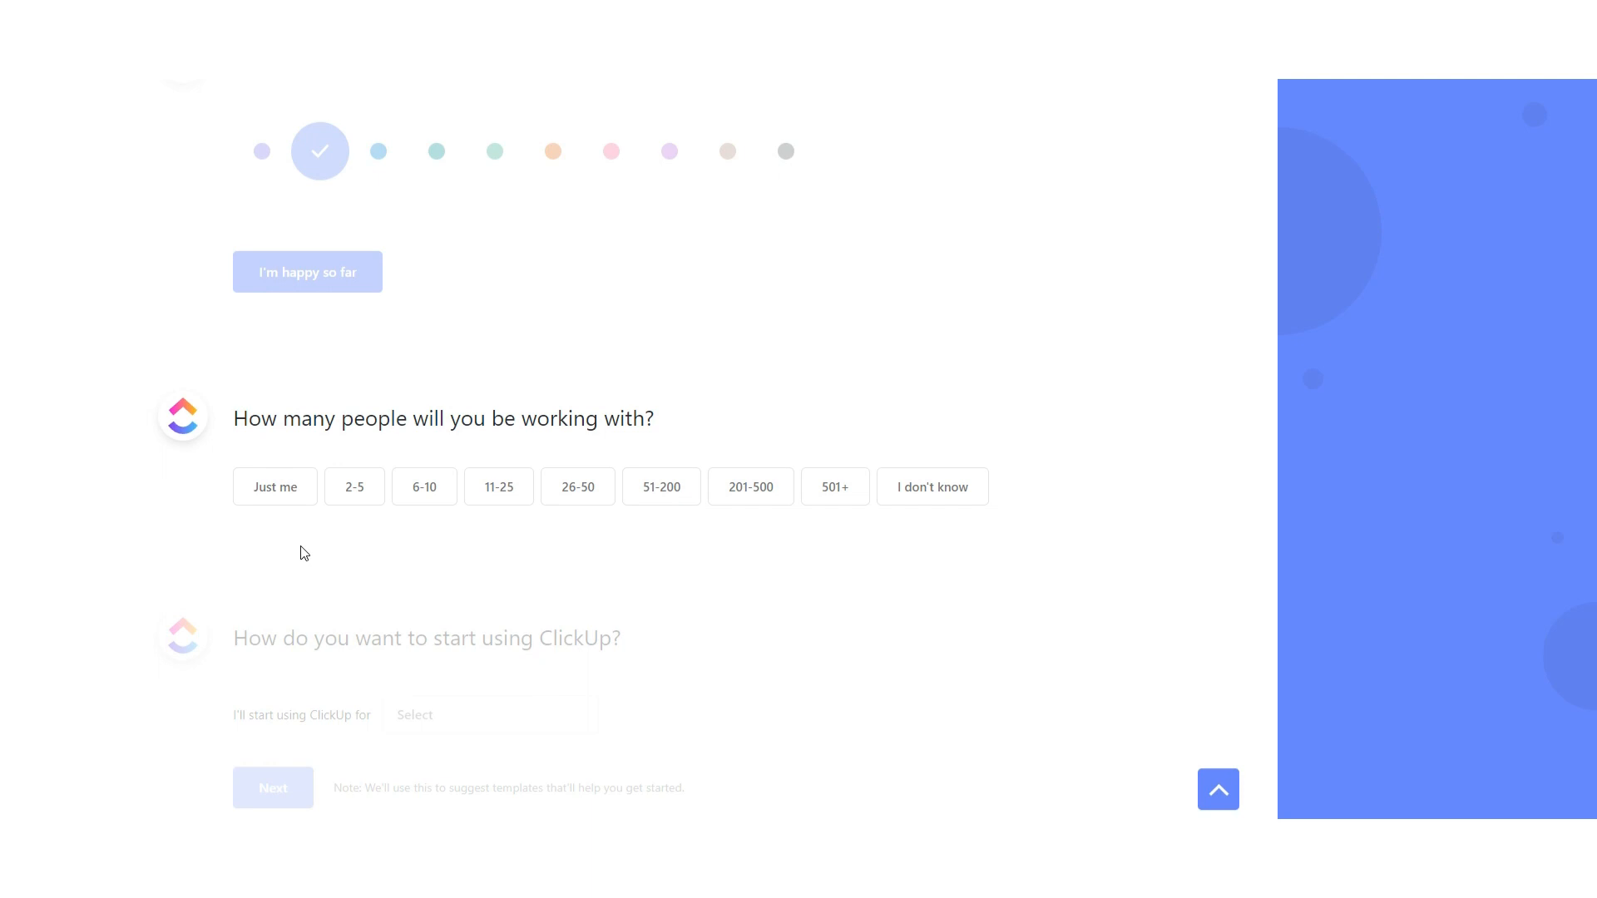
# Step: Answer the team-size question with 'I don't know'
pyautogui.click(971, 491)
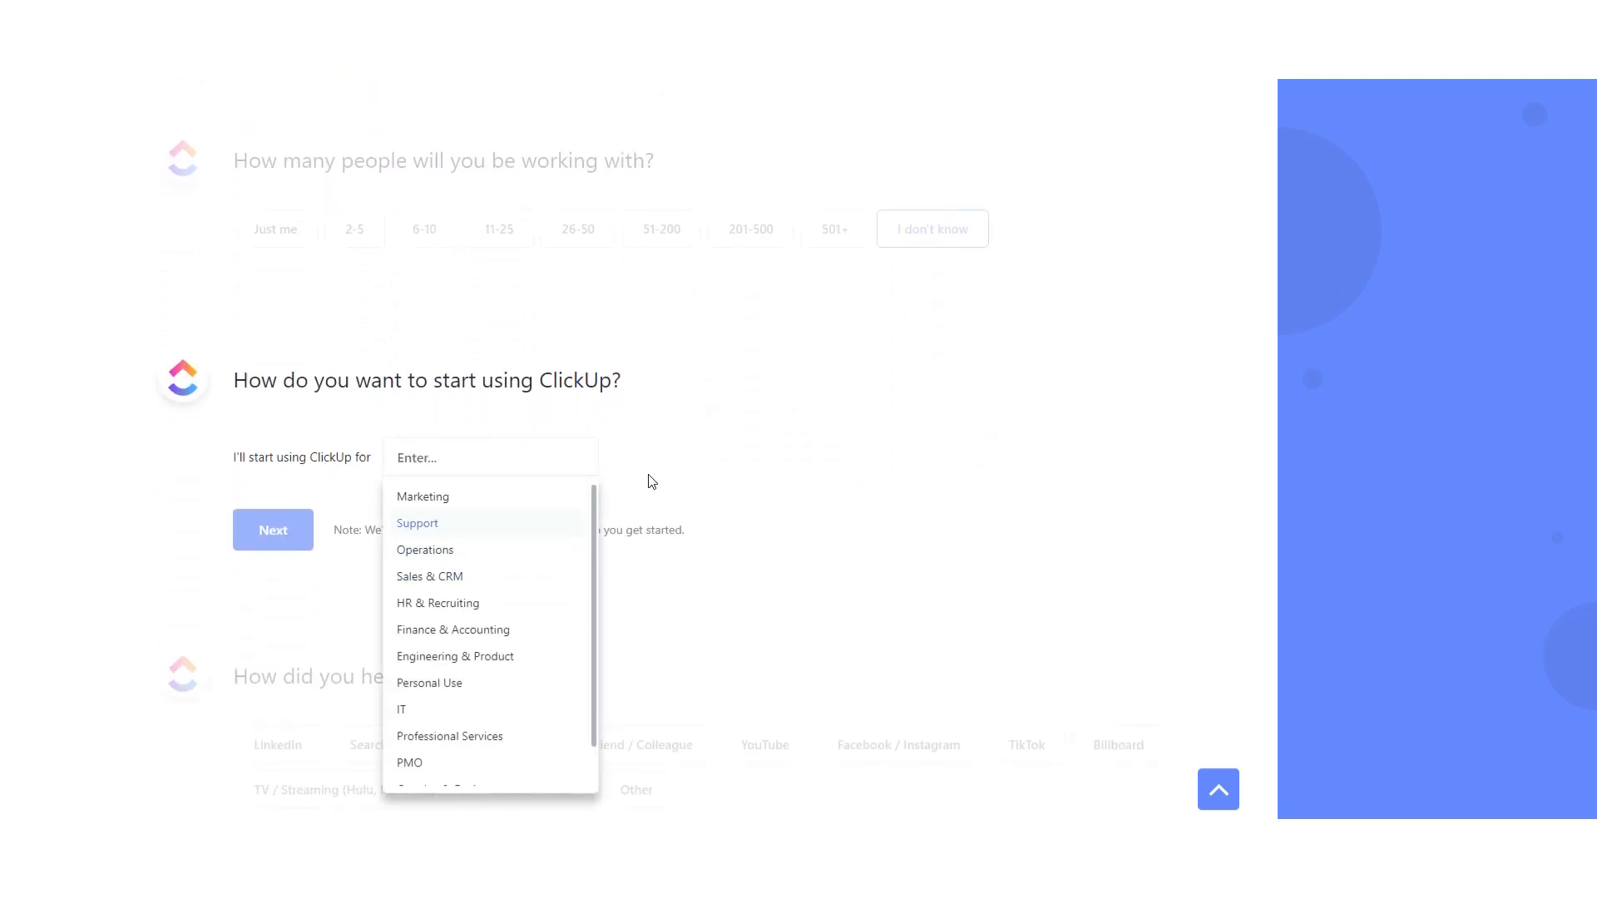
pyautogui.scroll(-1, 503, 606)
pyautogui.scroll(1, 502, 606)
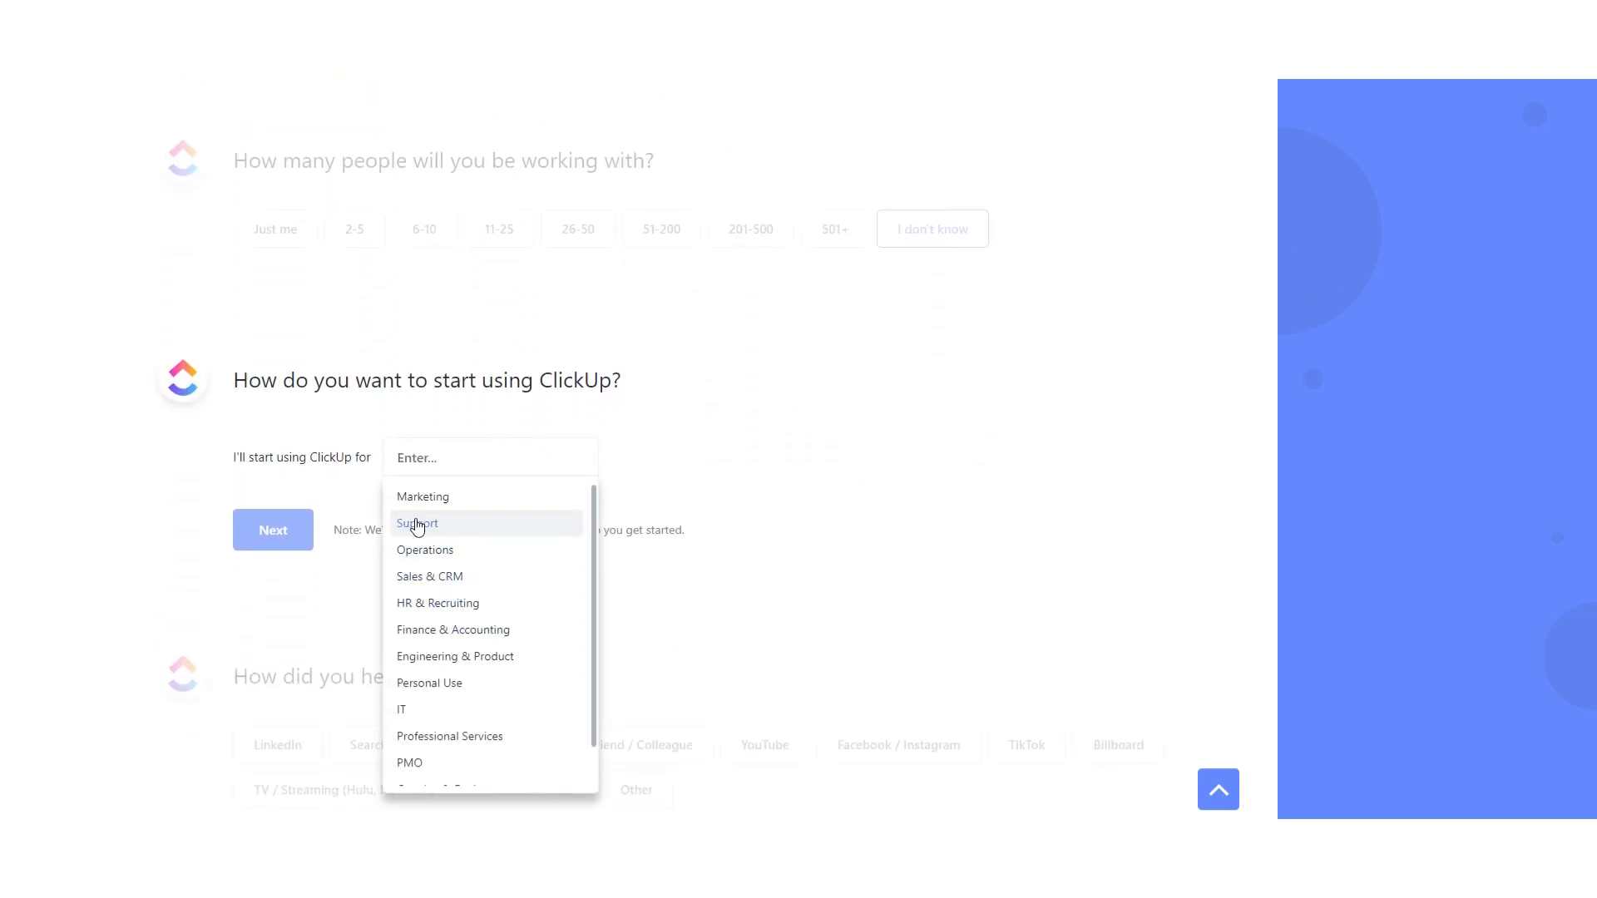
pyautogui.scroll(-1, 476, 641)
pyautogui.scroll(1, 476, 641)
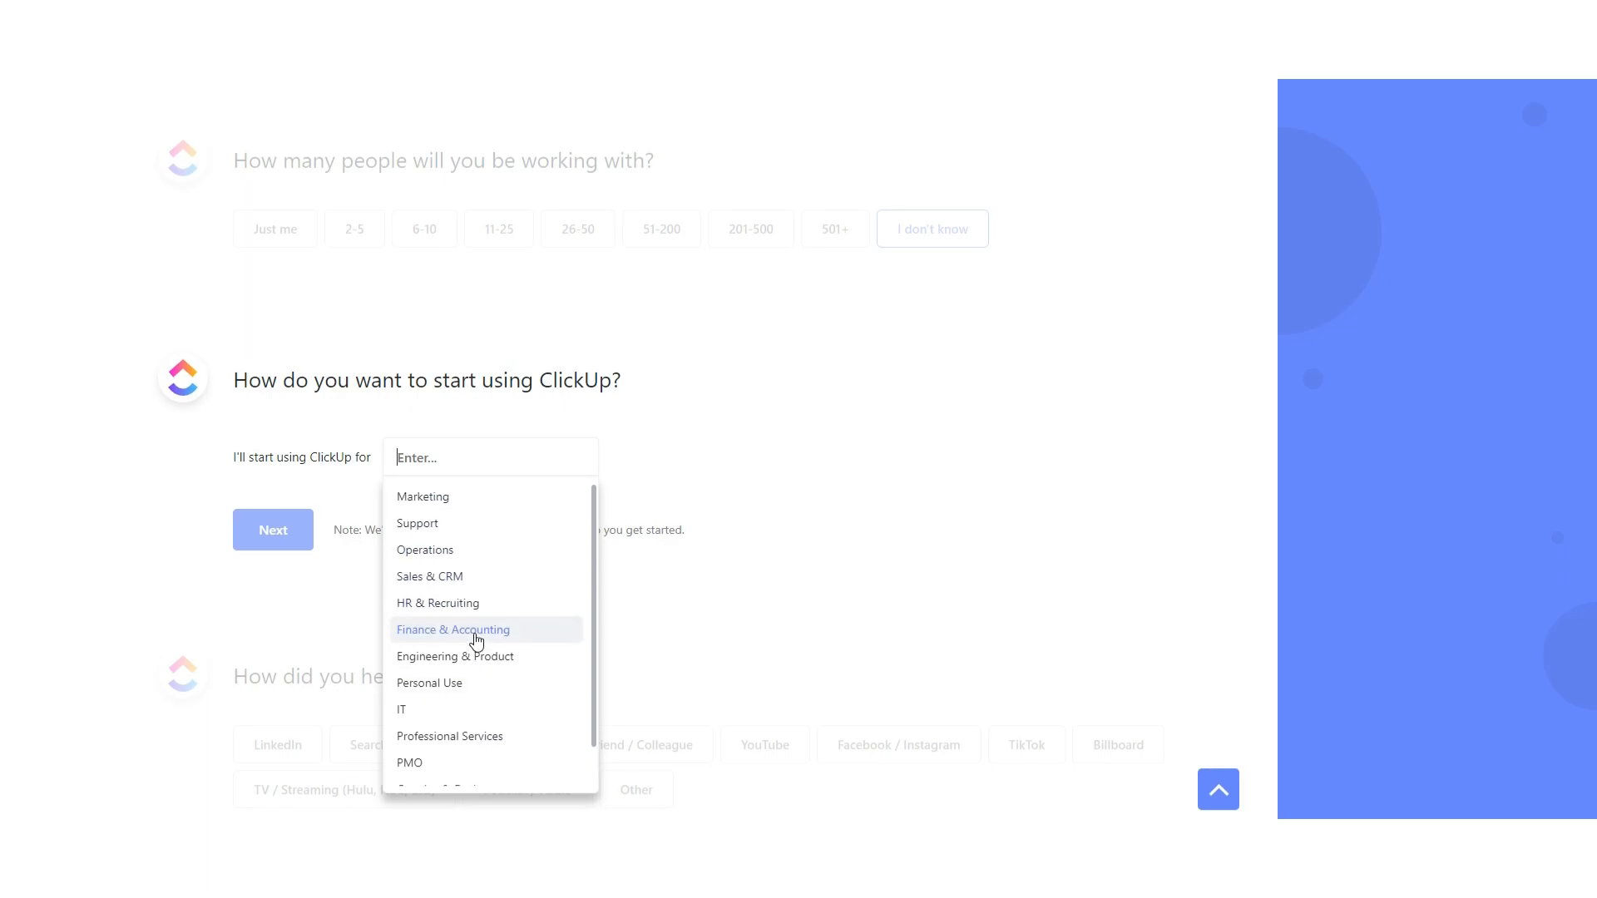
pyautogui.scroll(-1, 477, 640)
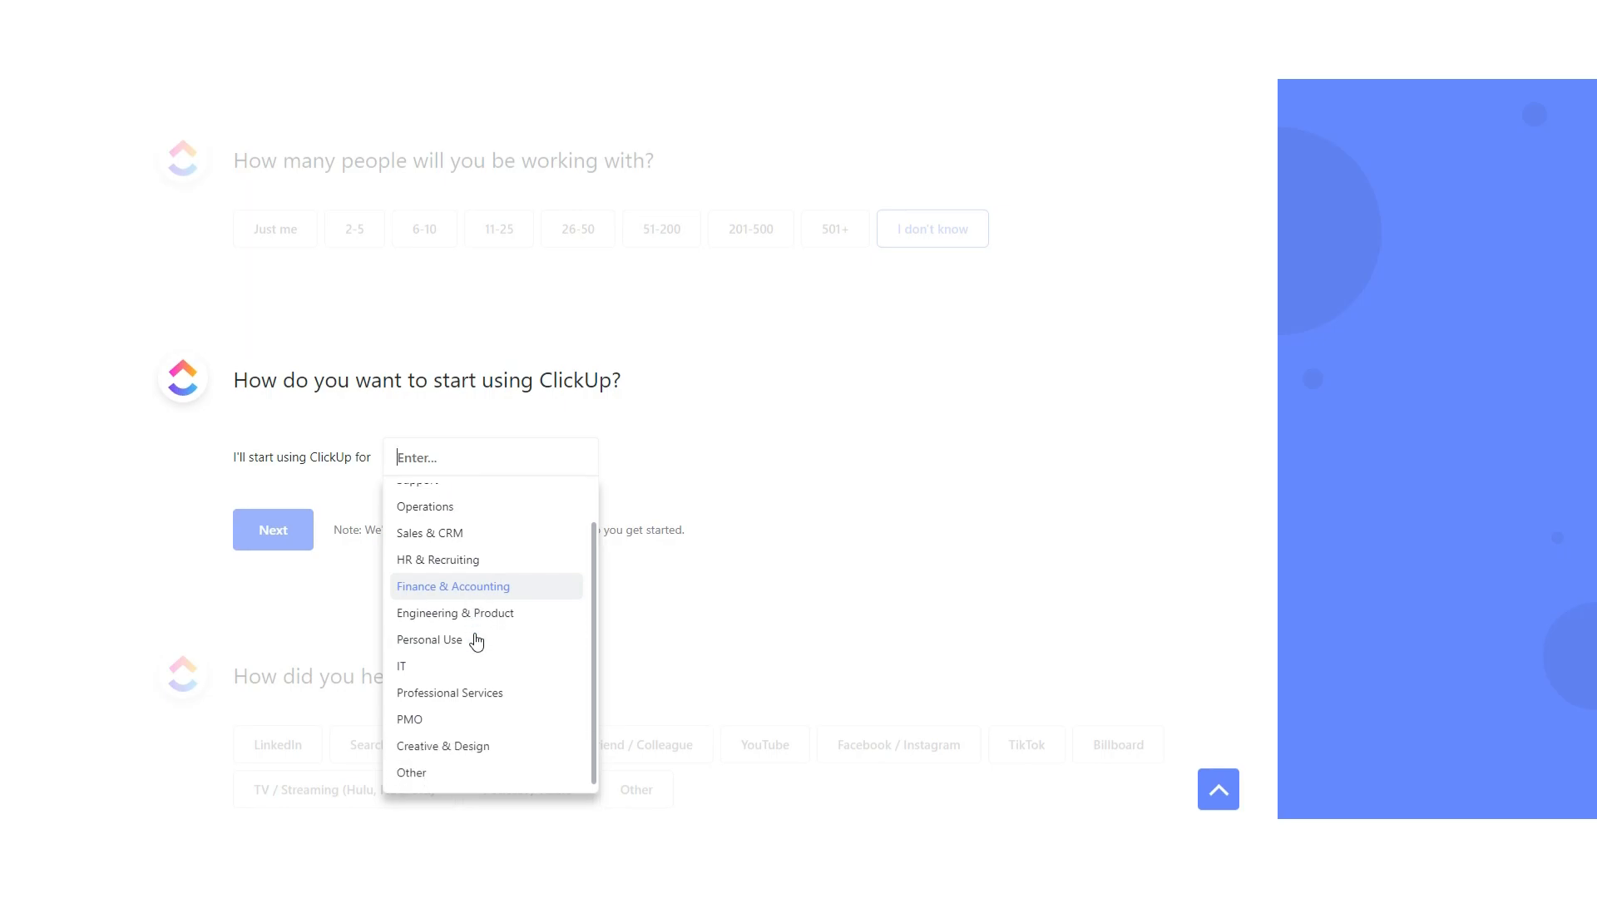
pyautogui.scroll(1, 476, 641)
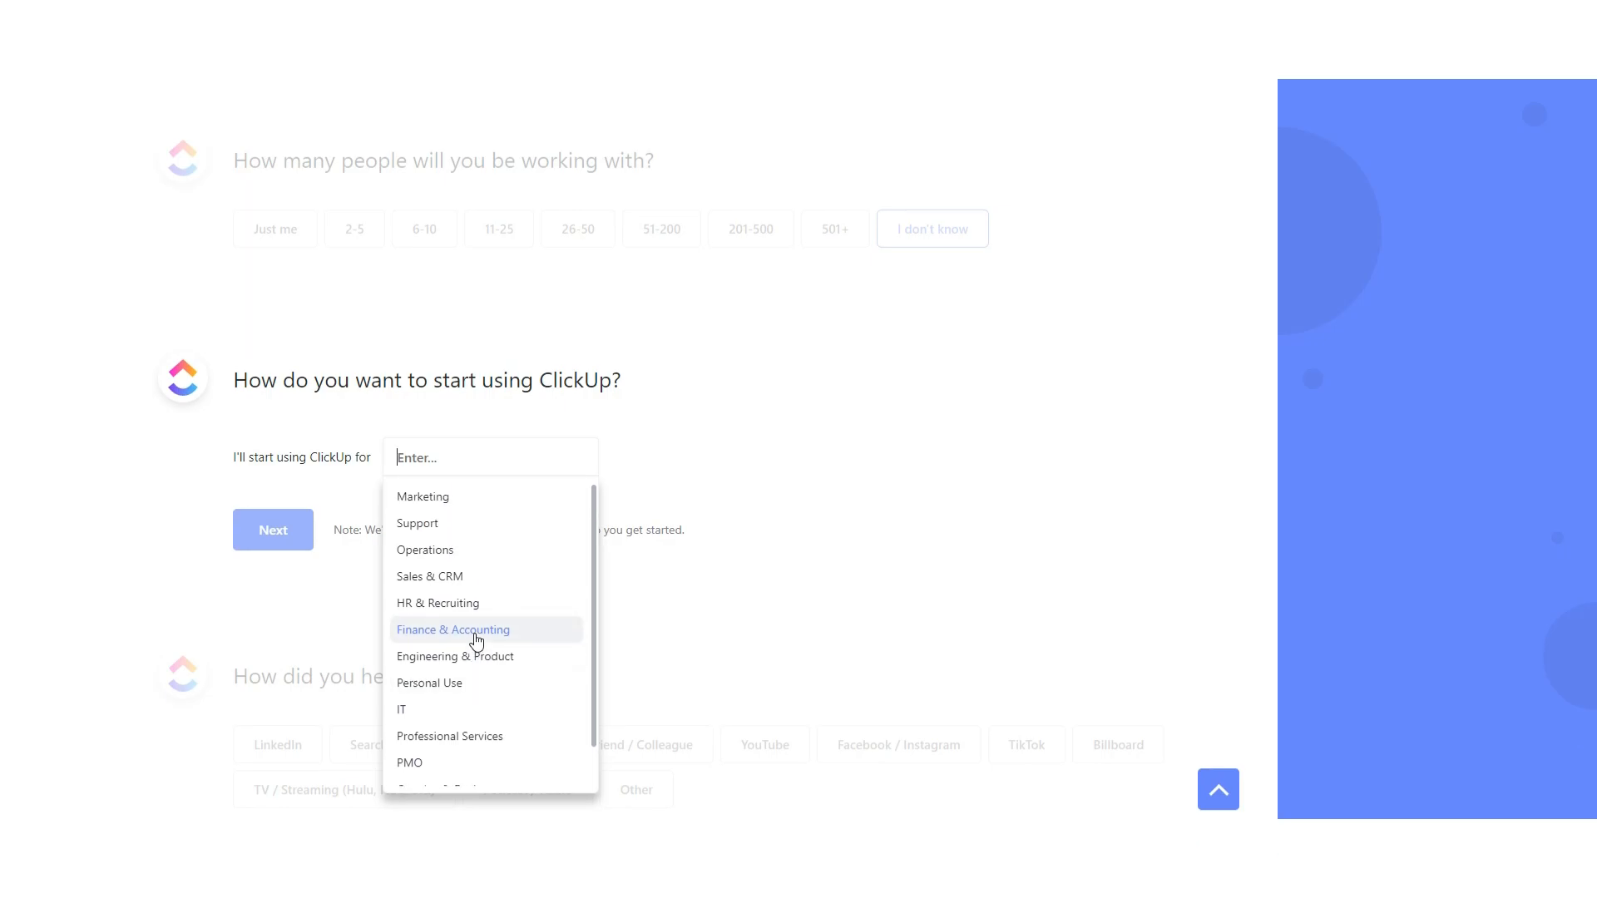
# Step: Select PMO as what you'll start using ClickUp for
pyautogui.click(463, 691)
pyautogui.click(431, 460)
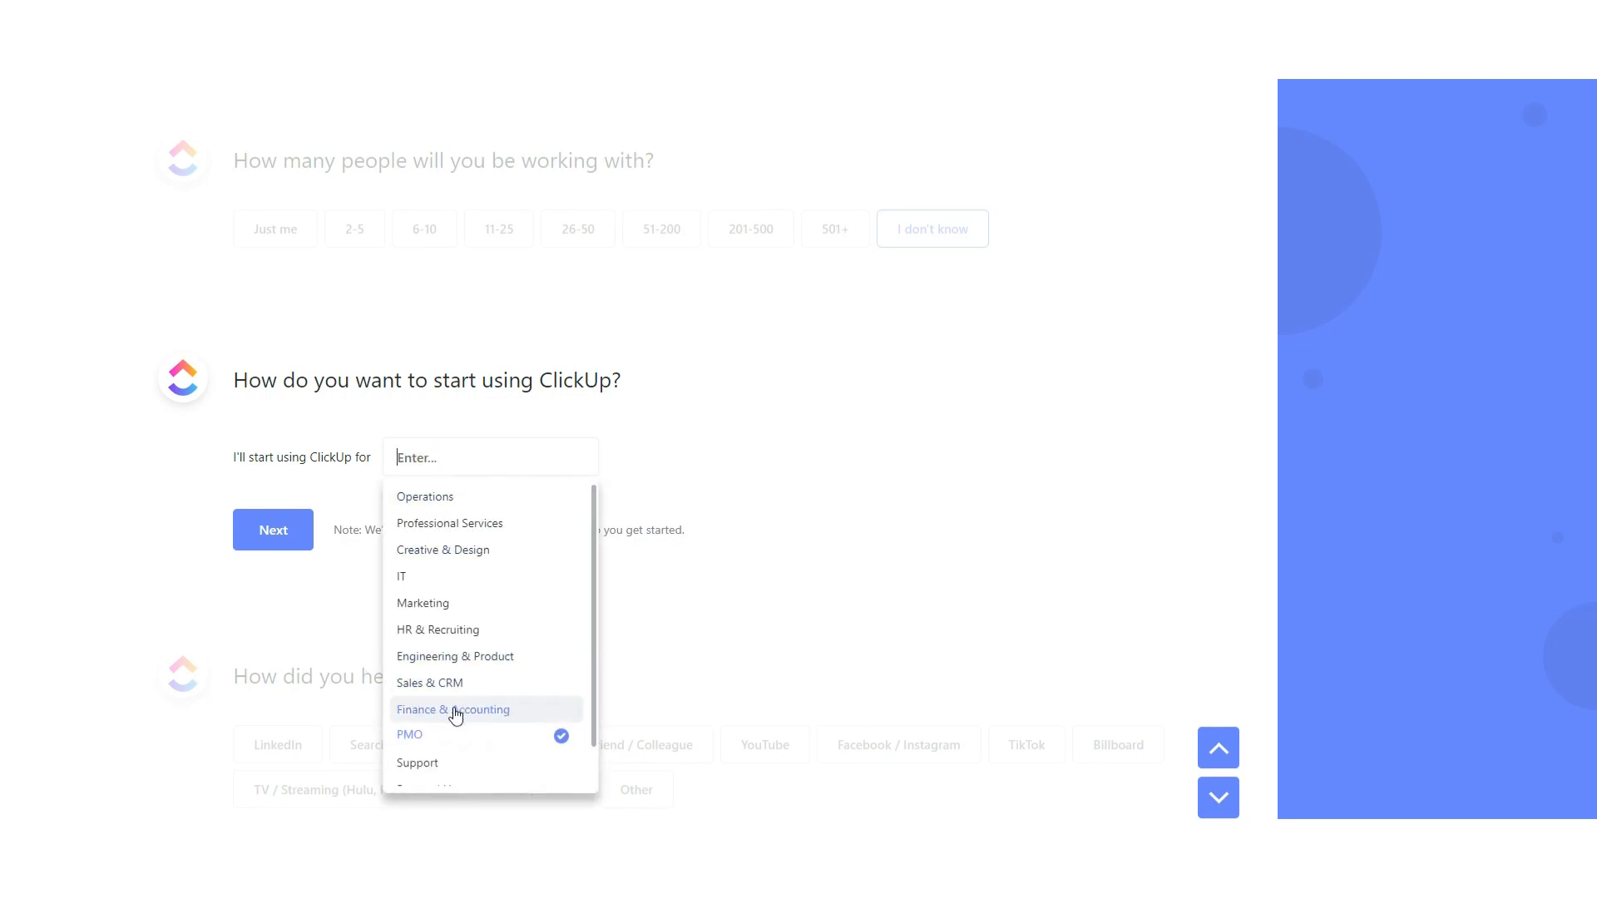
pyautogui.click(459, 743)
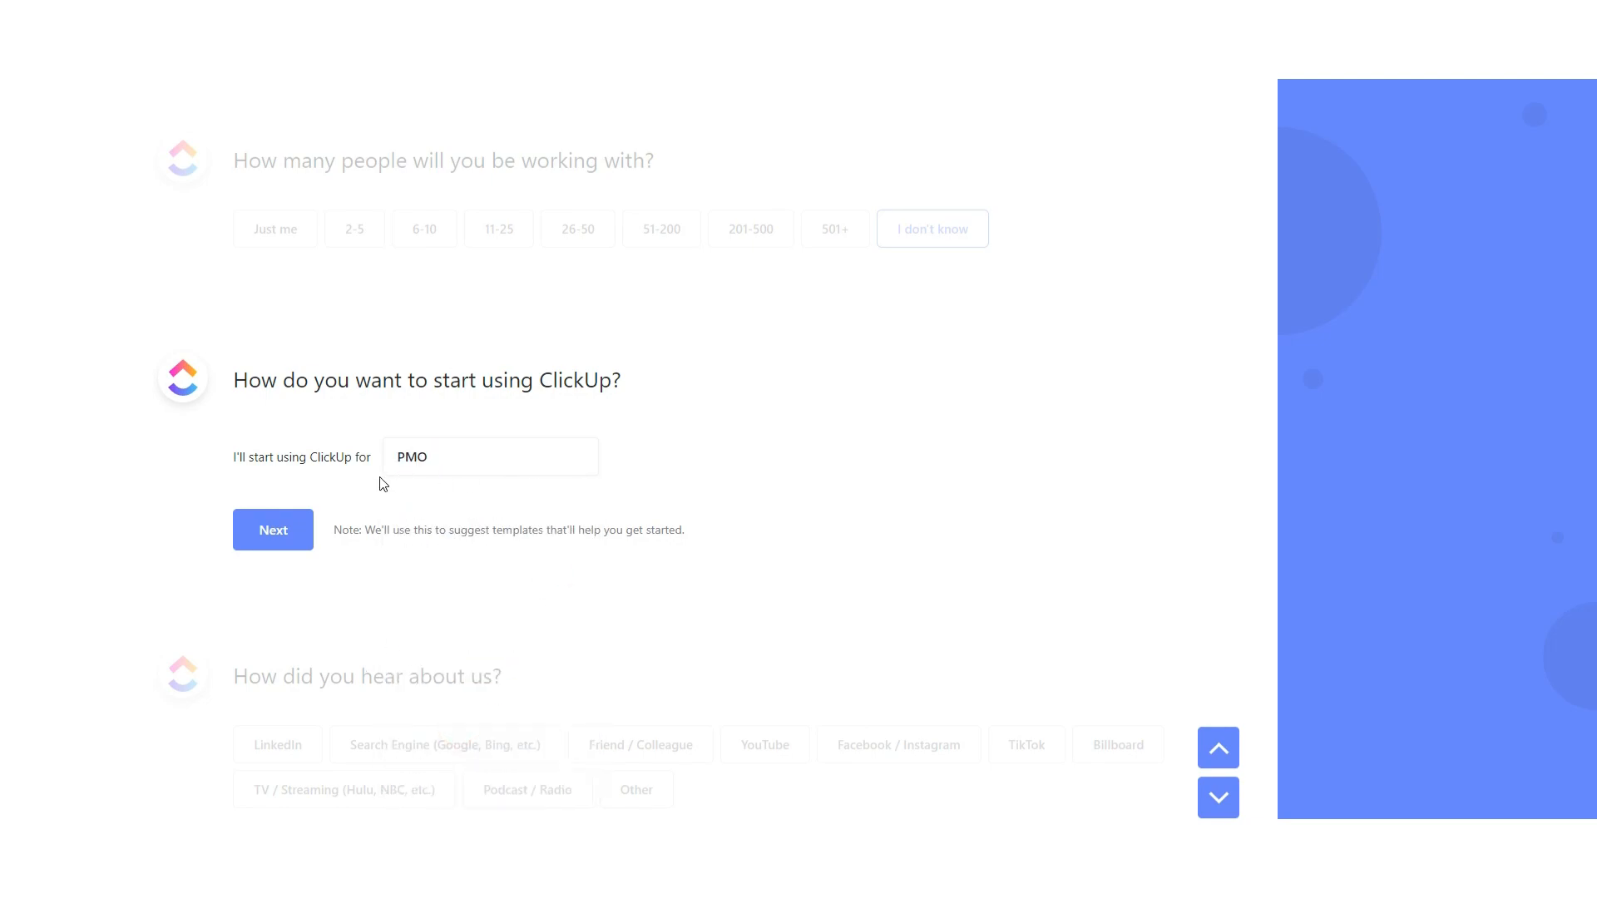
# Step: Submit PMO and answer 'Friend / Colleague' for how you heard about ClickUp
pyautogui.click(298, 541)
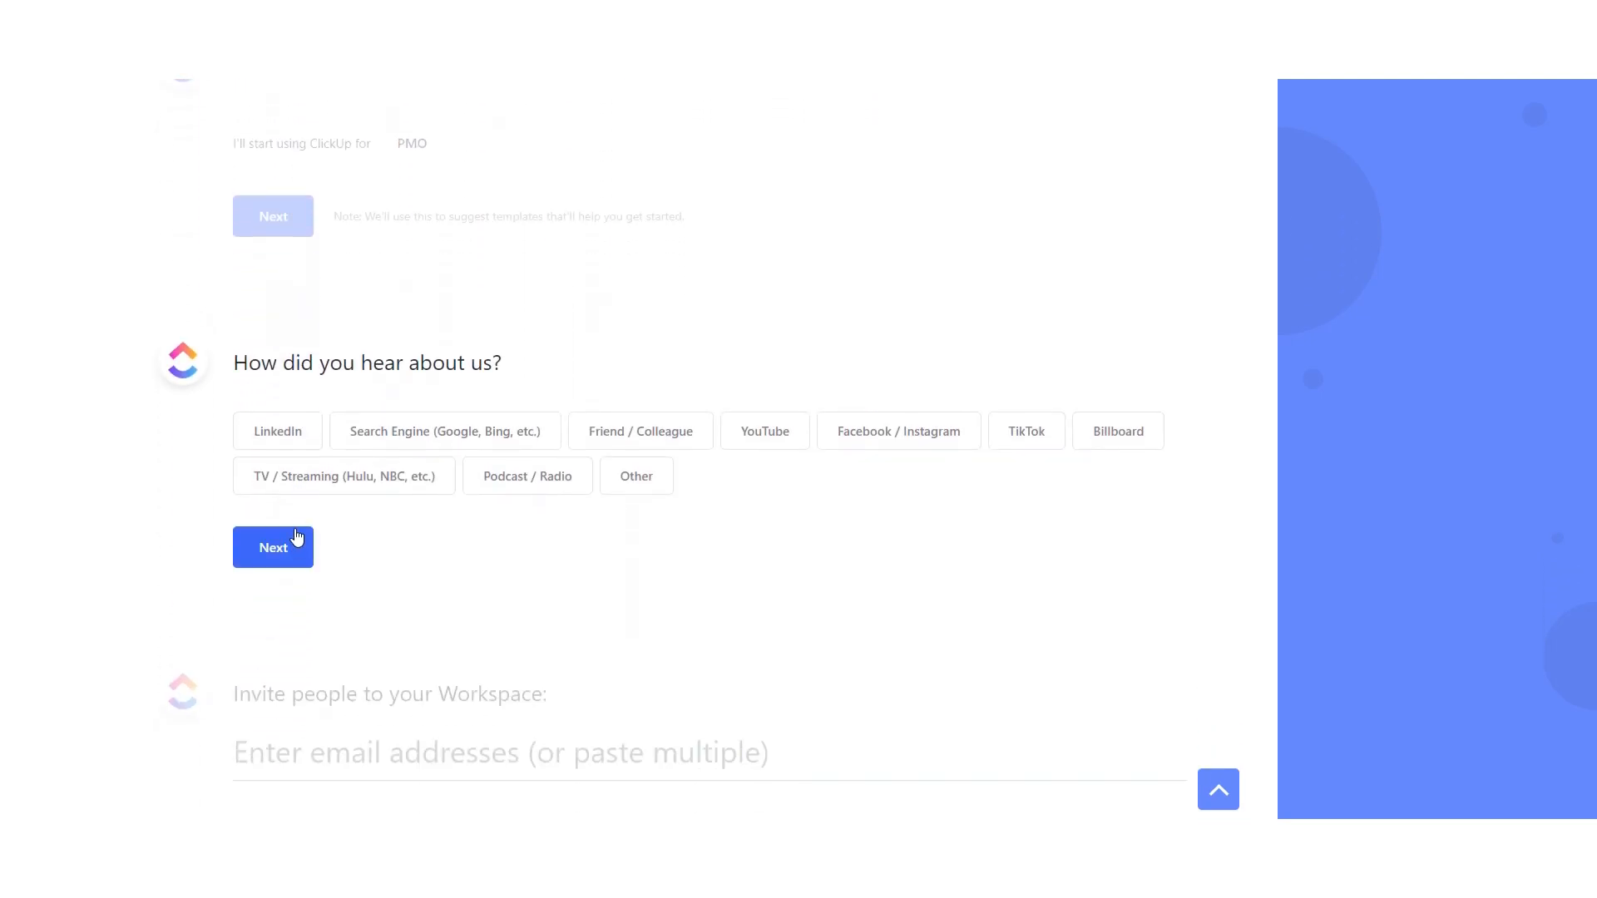
pyautogui.moveTo(232, 360); pyautogui.dragTo(574, 366)
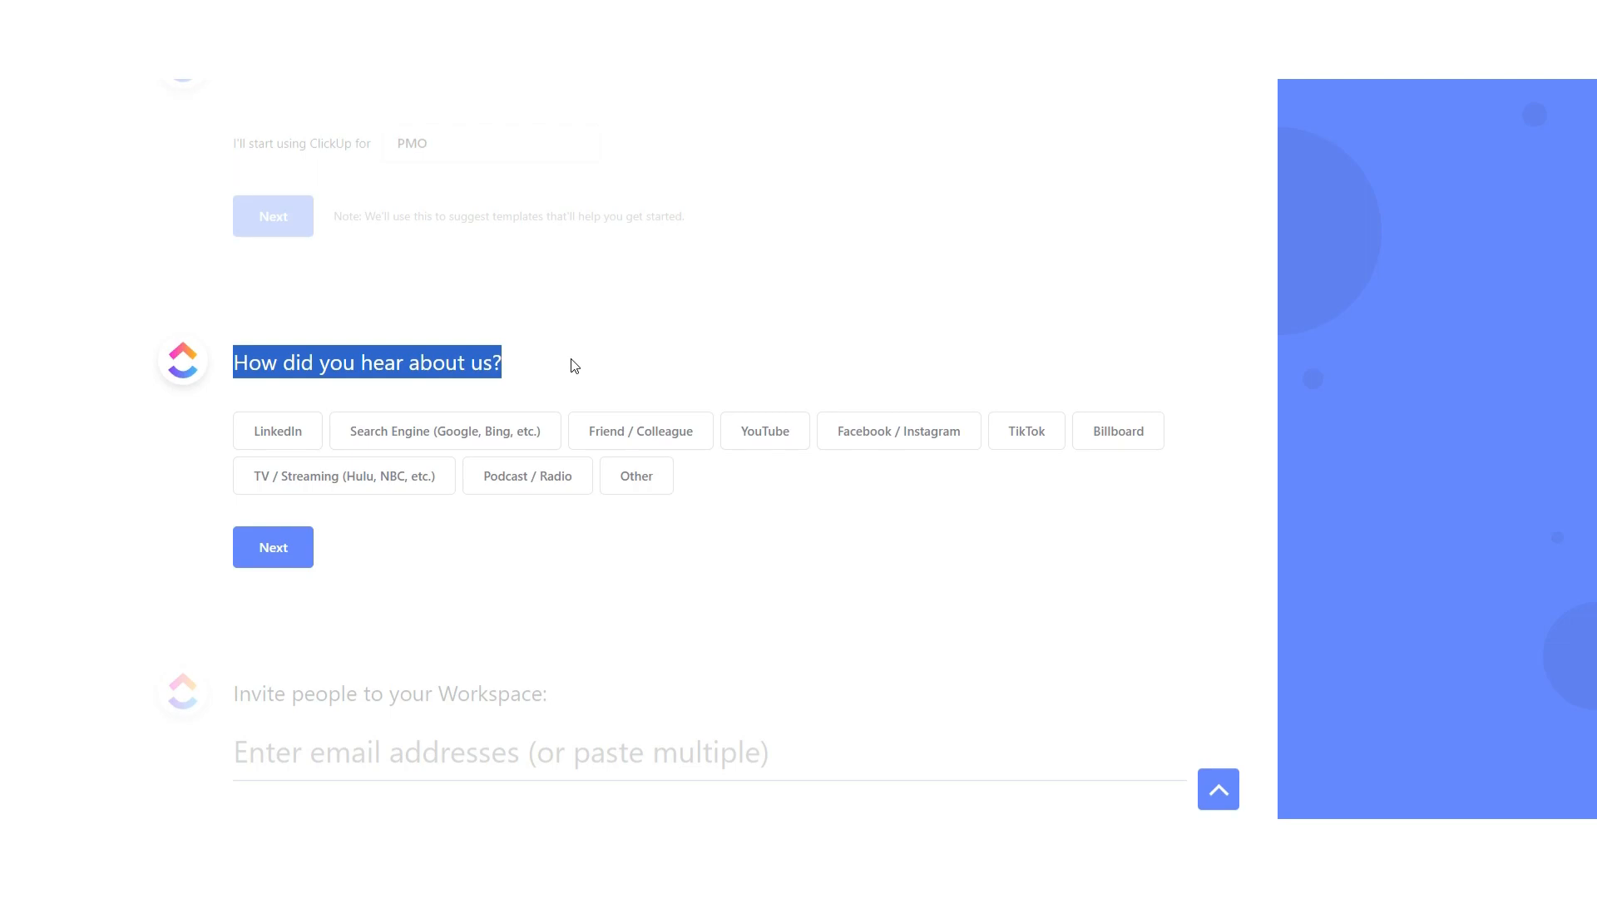
pyautogui.click(574, 366)
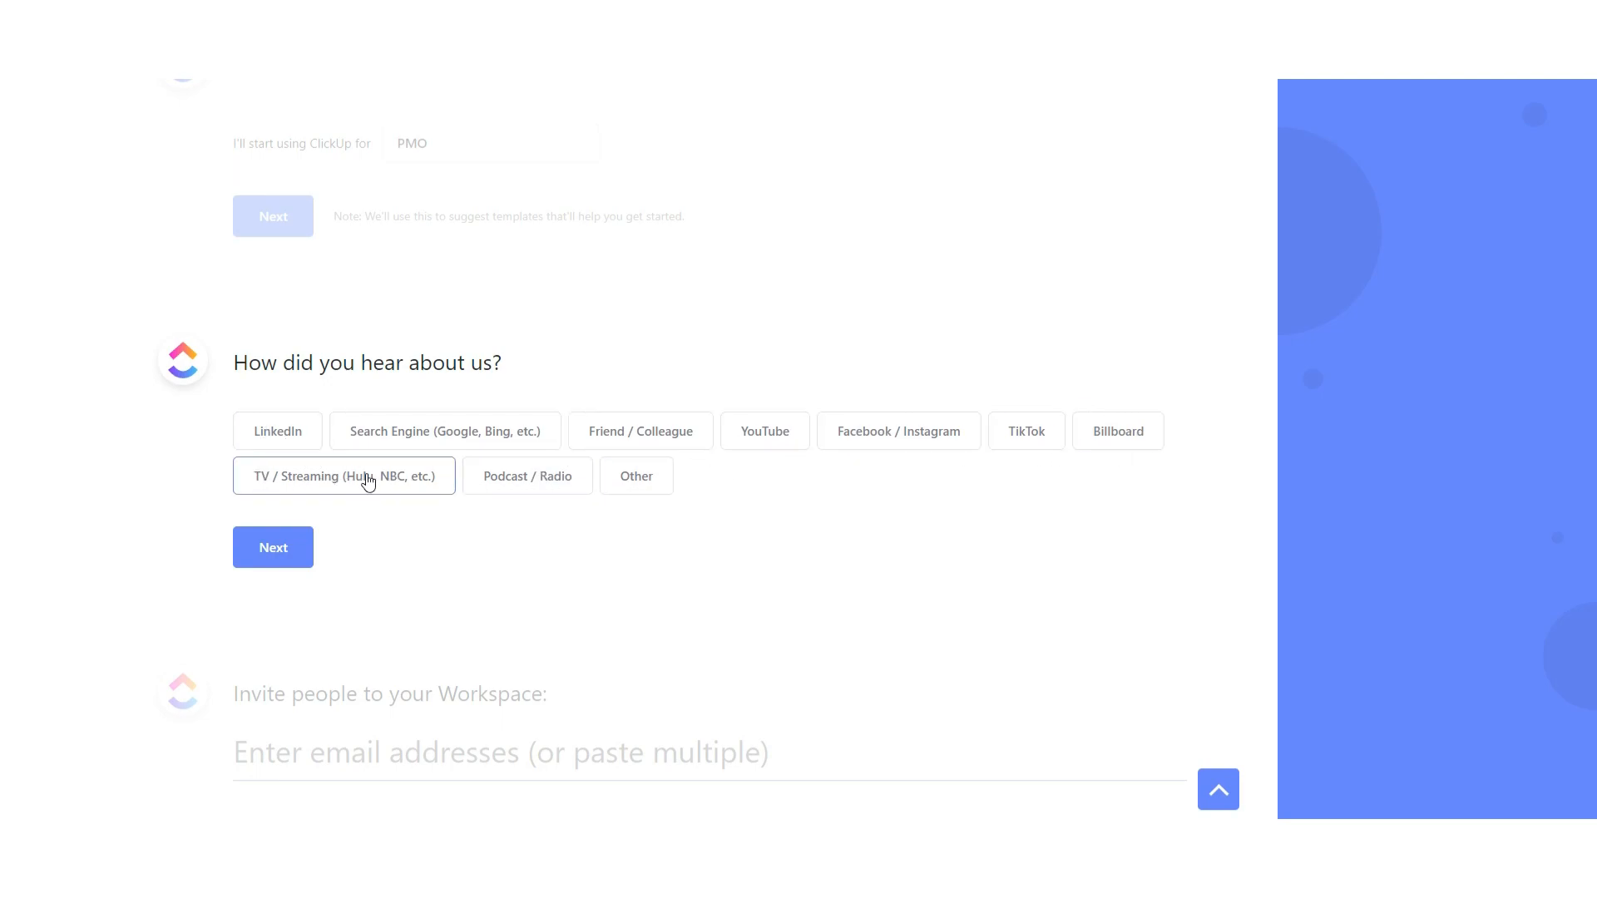
pyautogui.click(614, 437)
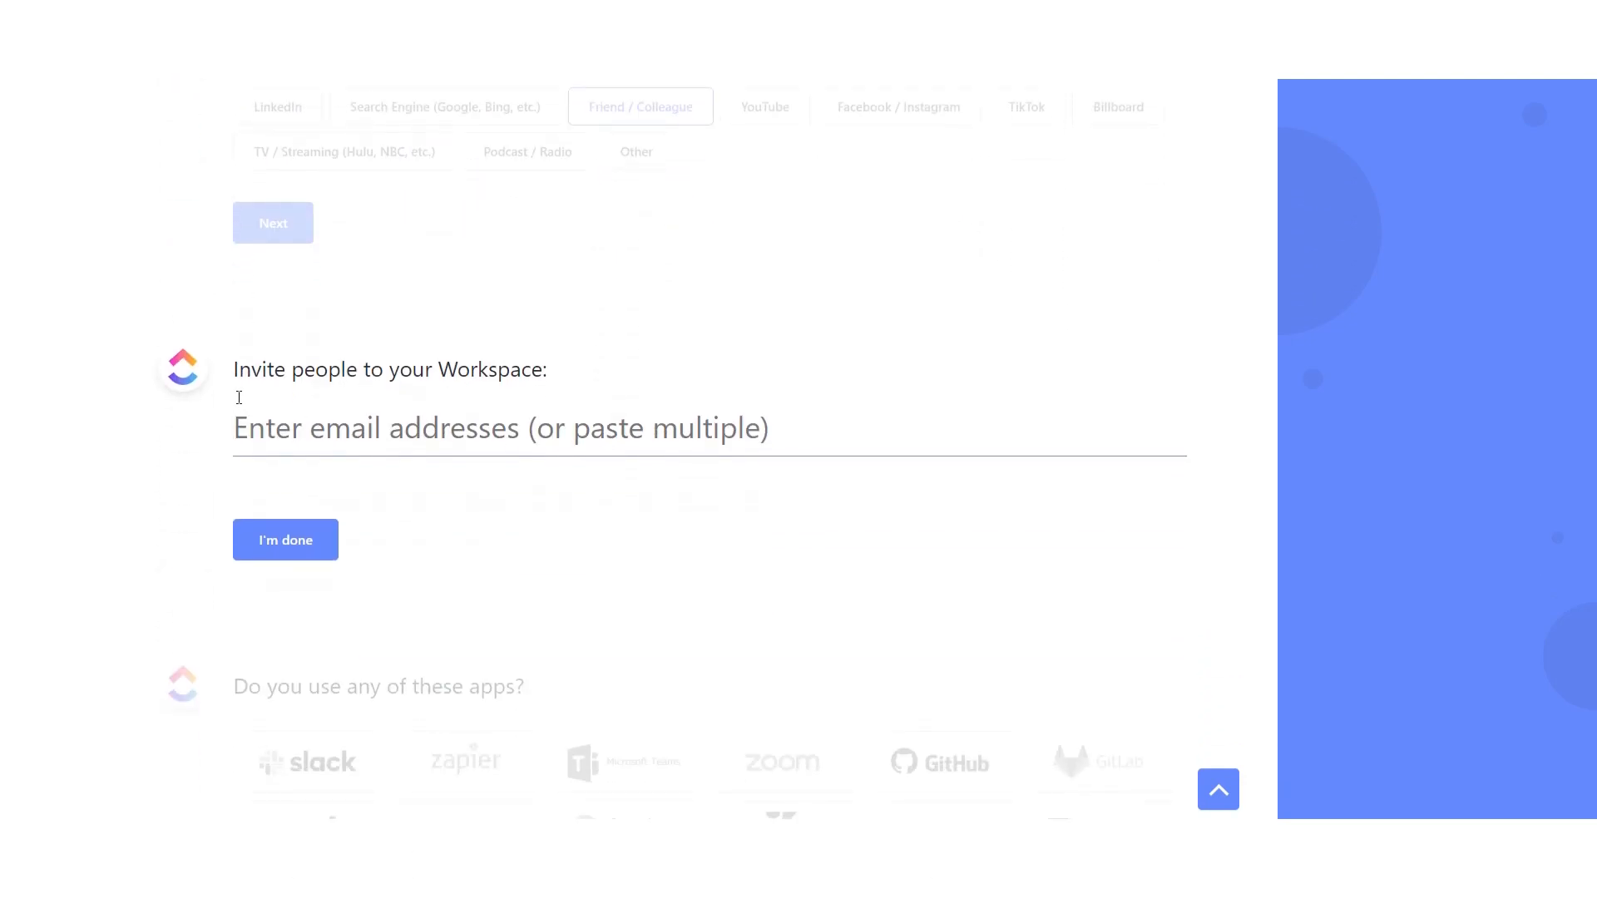
pyautogui.moveTo(235, 374); pyautogui.dragTo(597, 388)
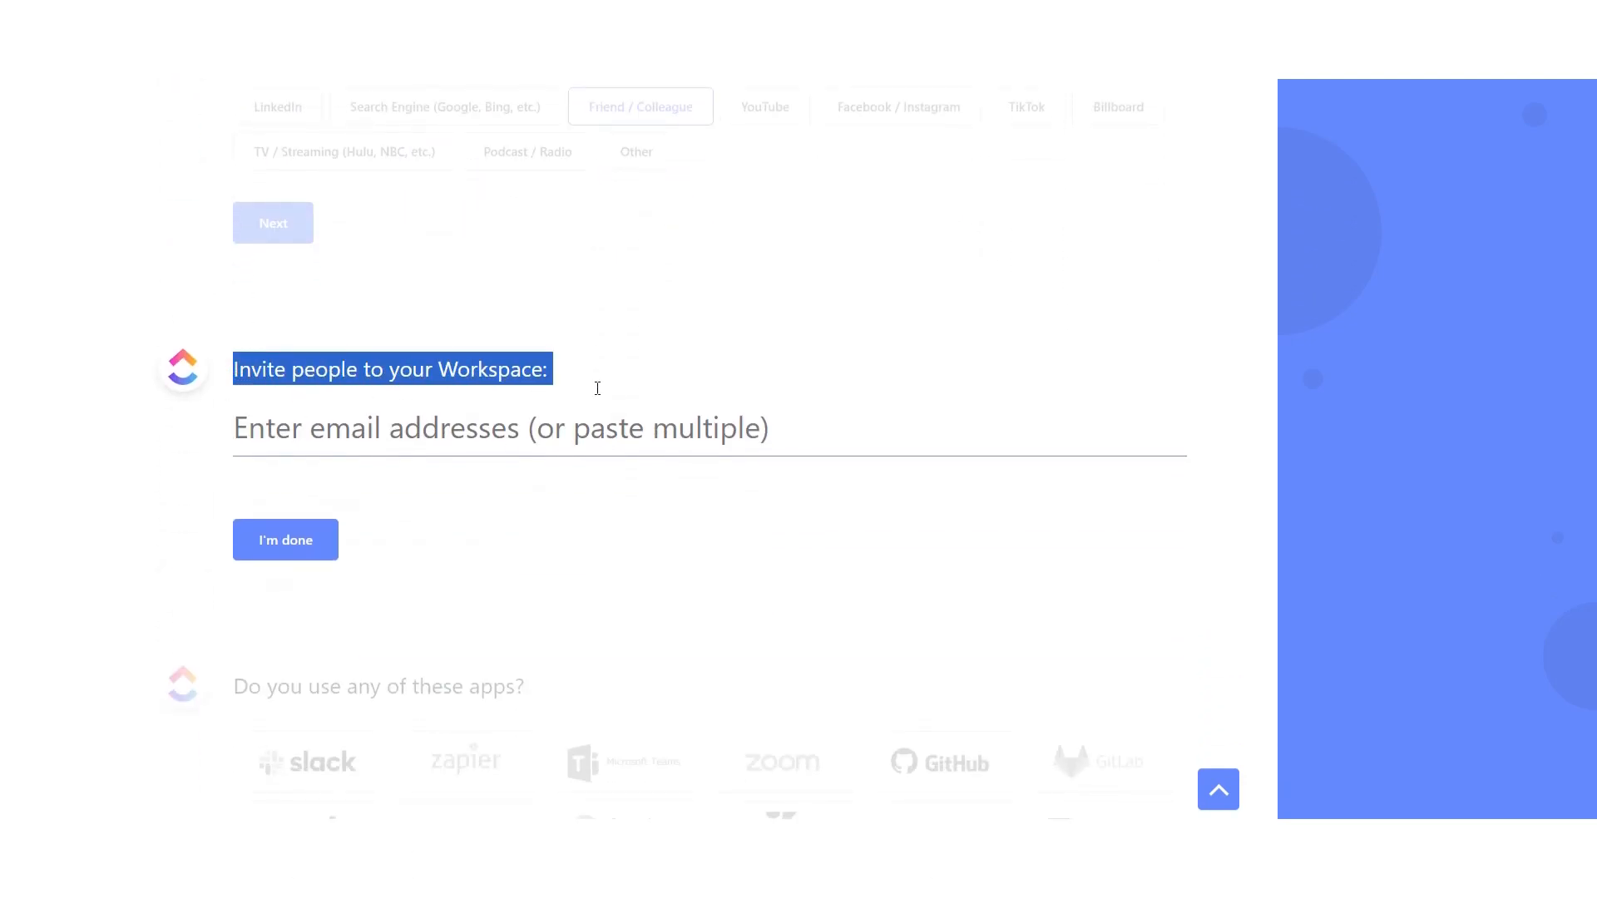
pyautogui.click(482, 490)
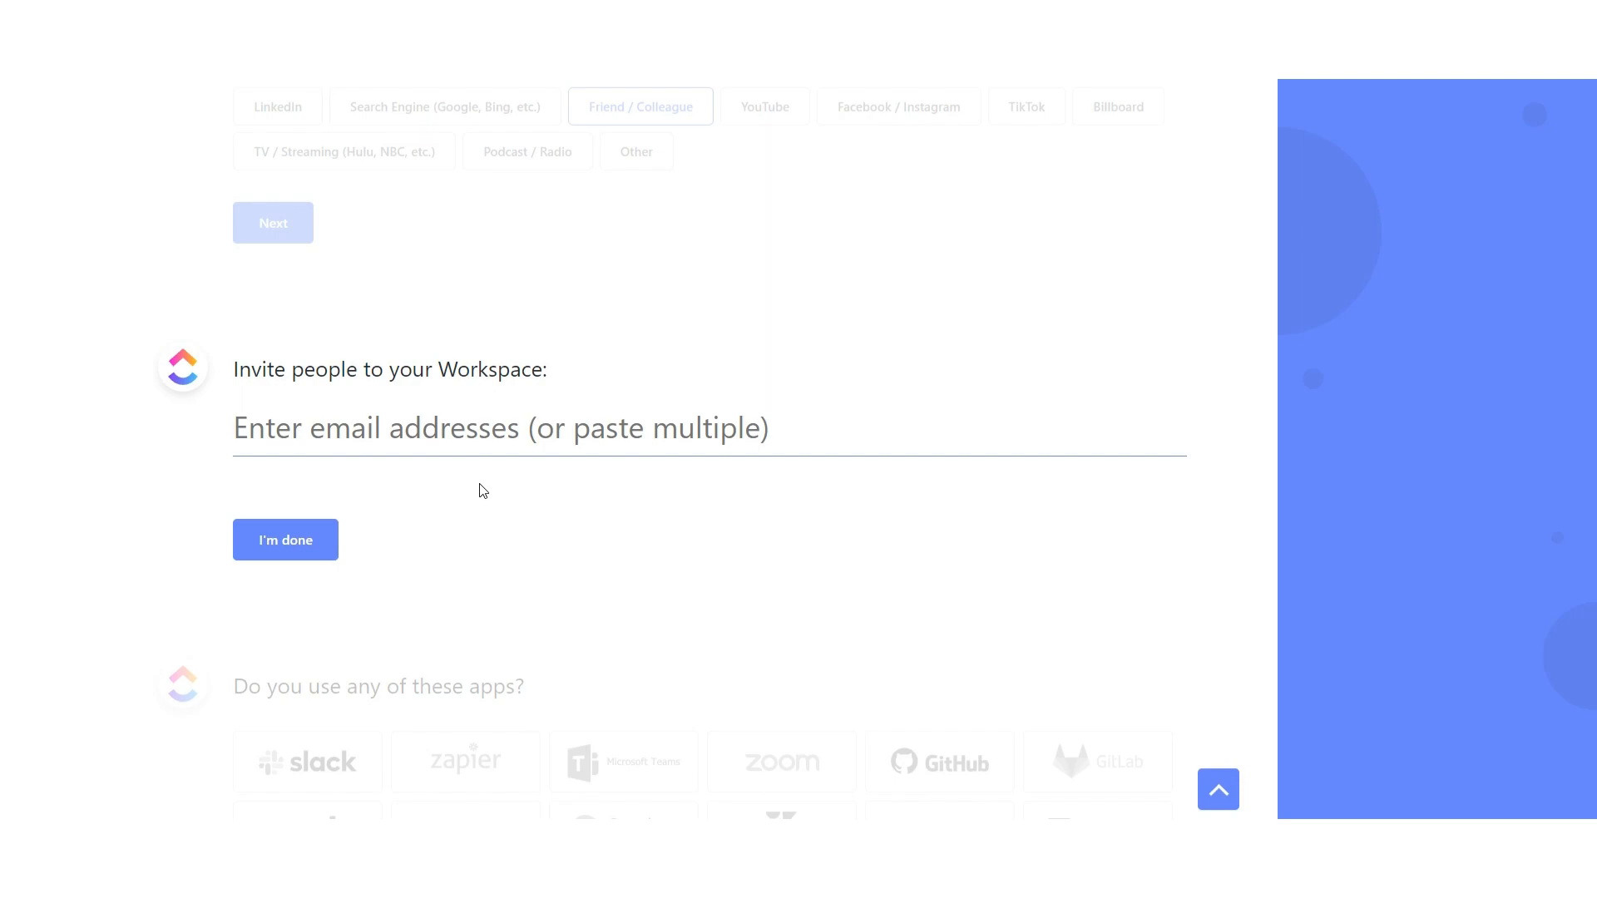
# Step: Finish the invite step with I'm done, leaving the invite field empty
pyautogui.click(320, 542)
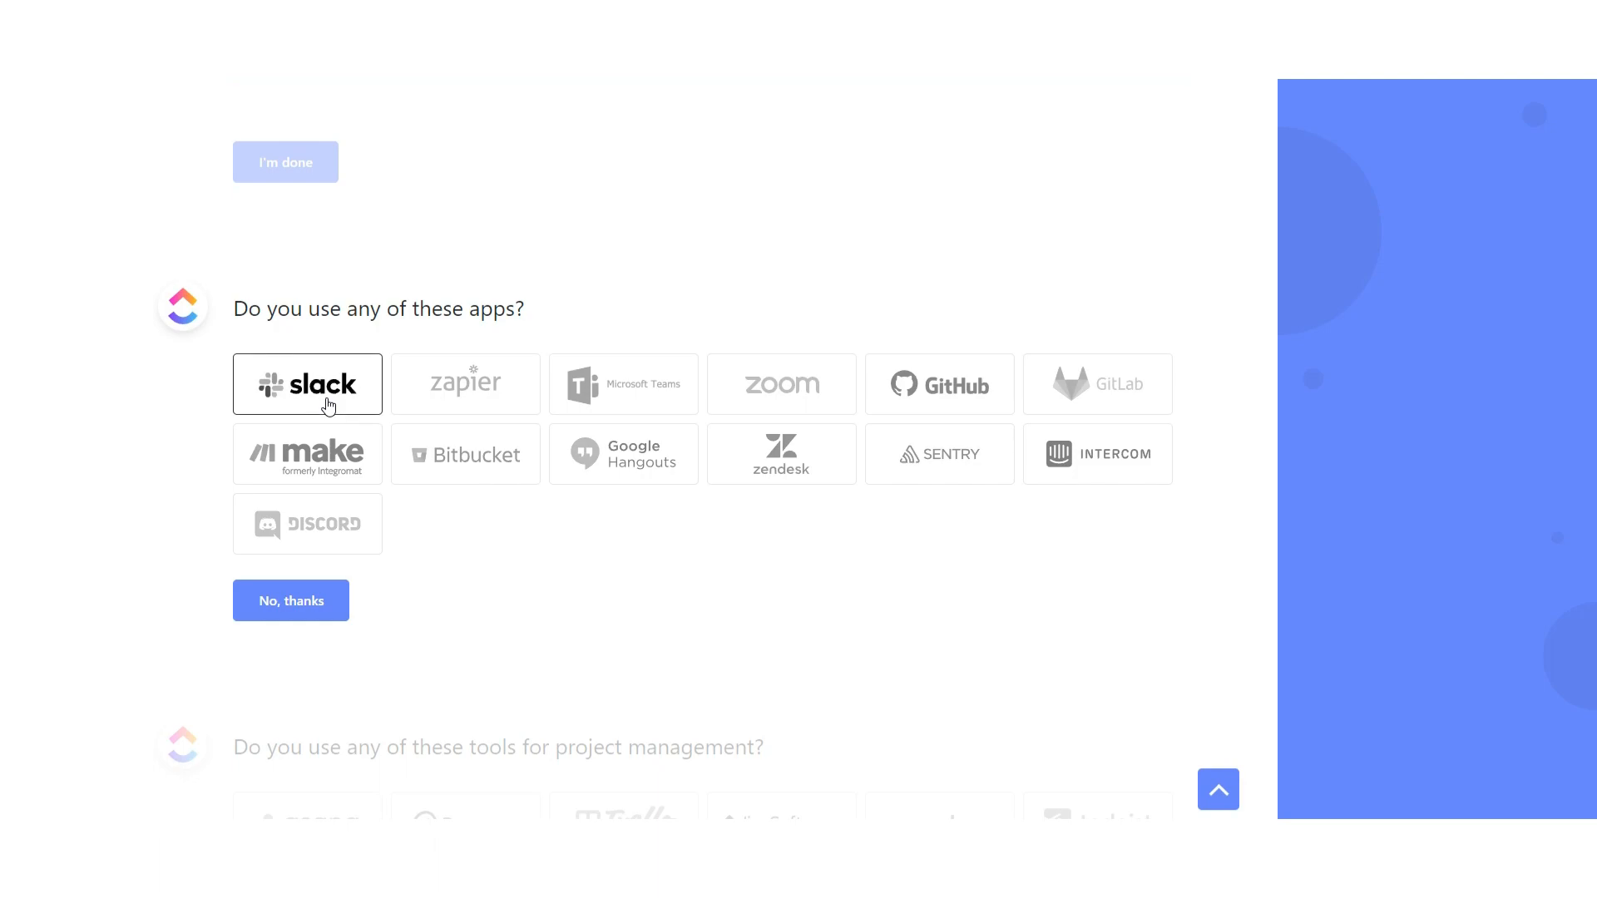
pyautogui.moveTo(223, 311); pyautogui.dragTo(545, 316)
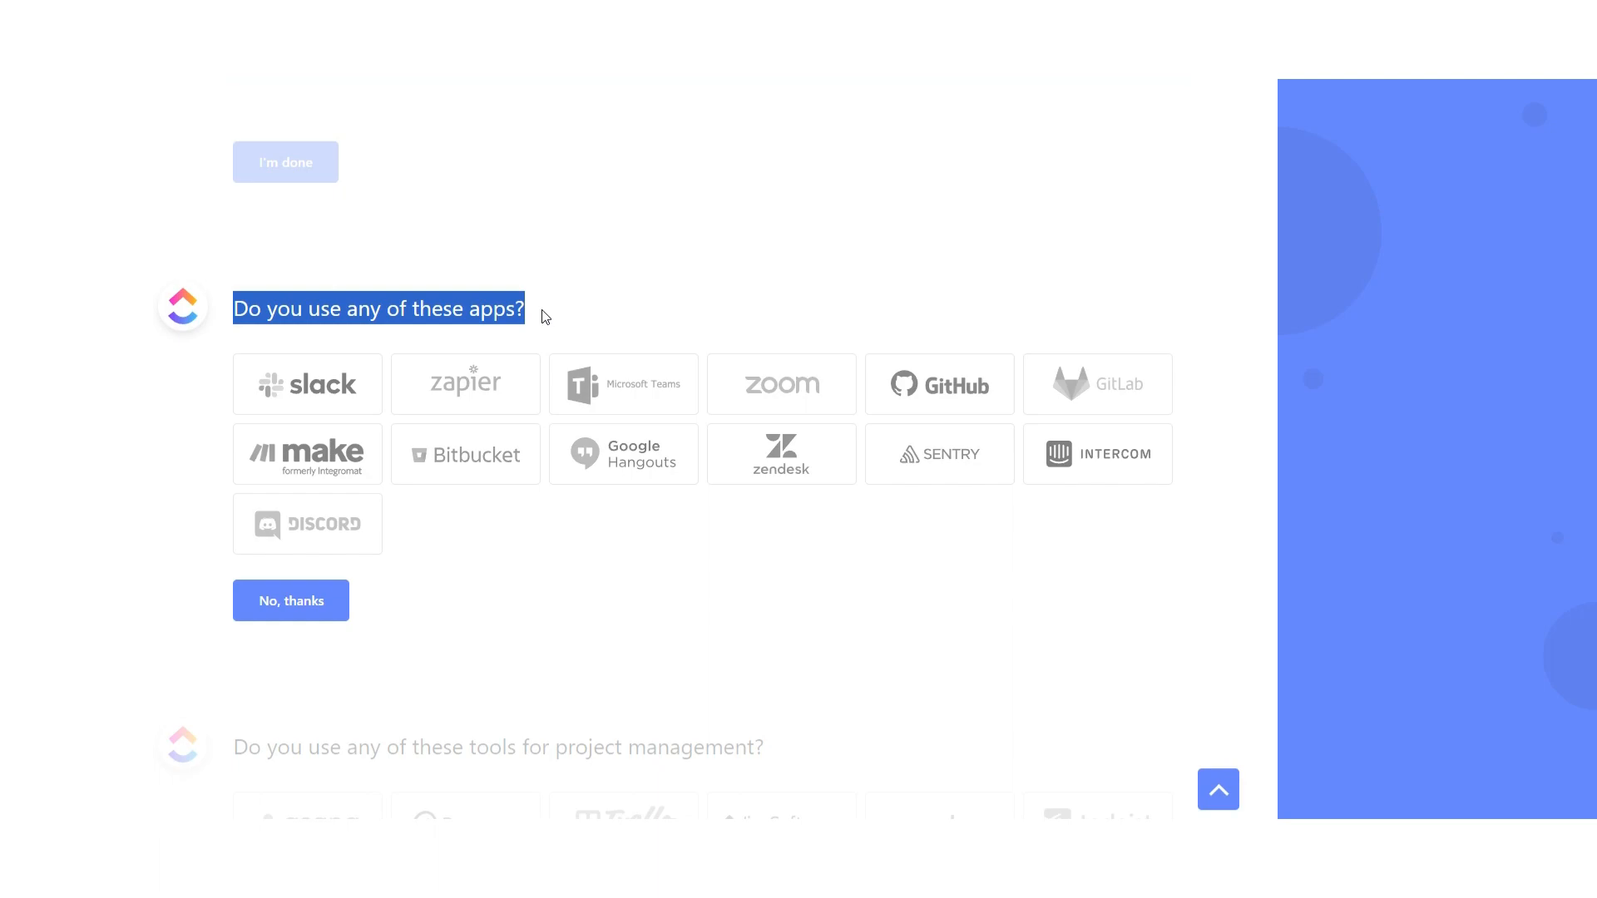
pyautogui.click(545, 316)
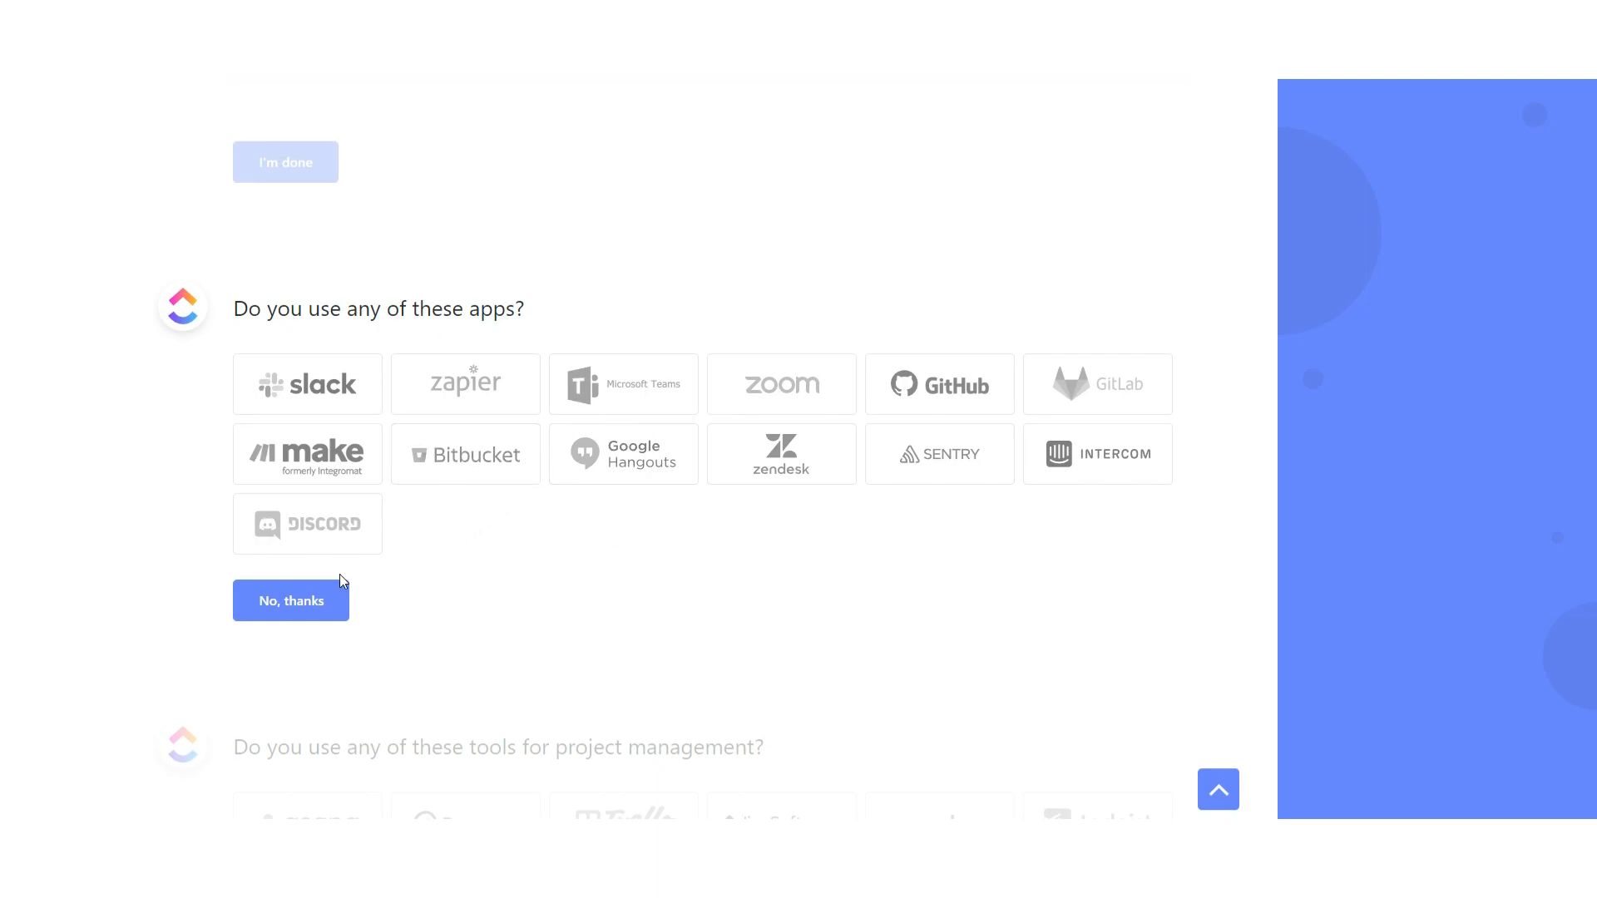
# Step: Answer No, thanks to both the app-connection and project-management-tool import questions
pyautogui.click(292, 599)
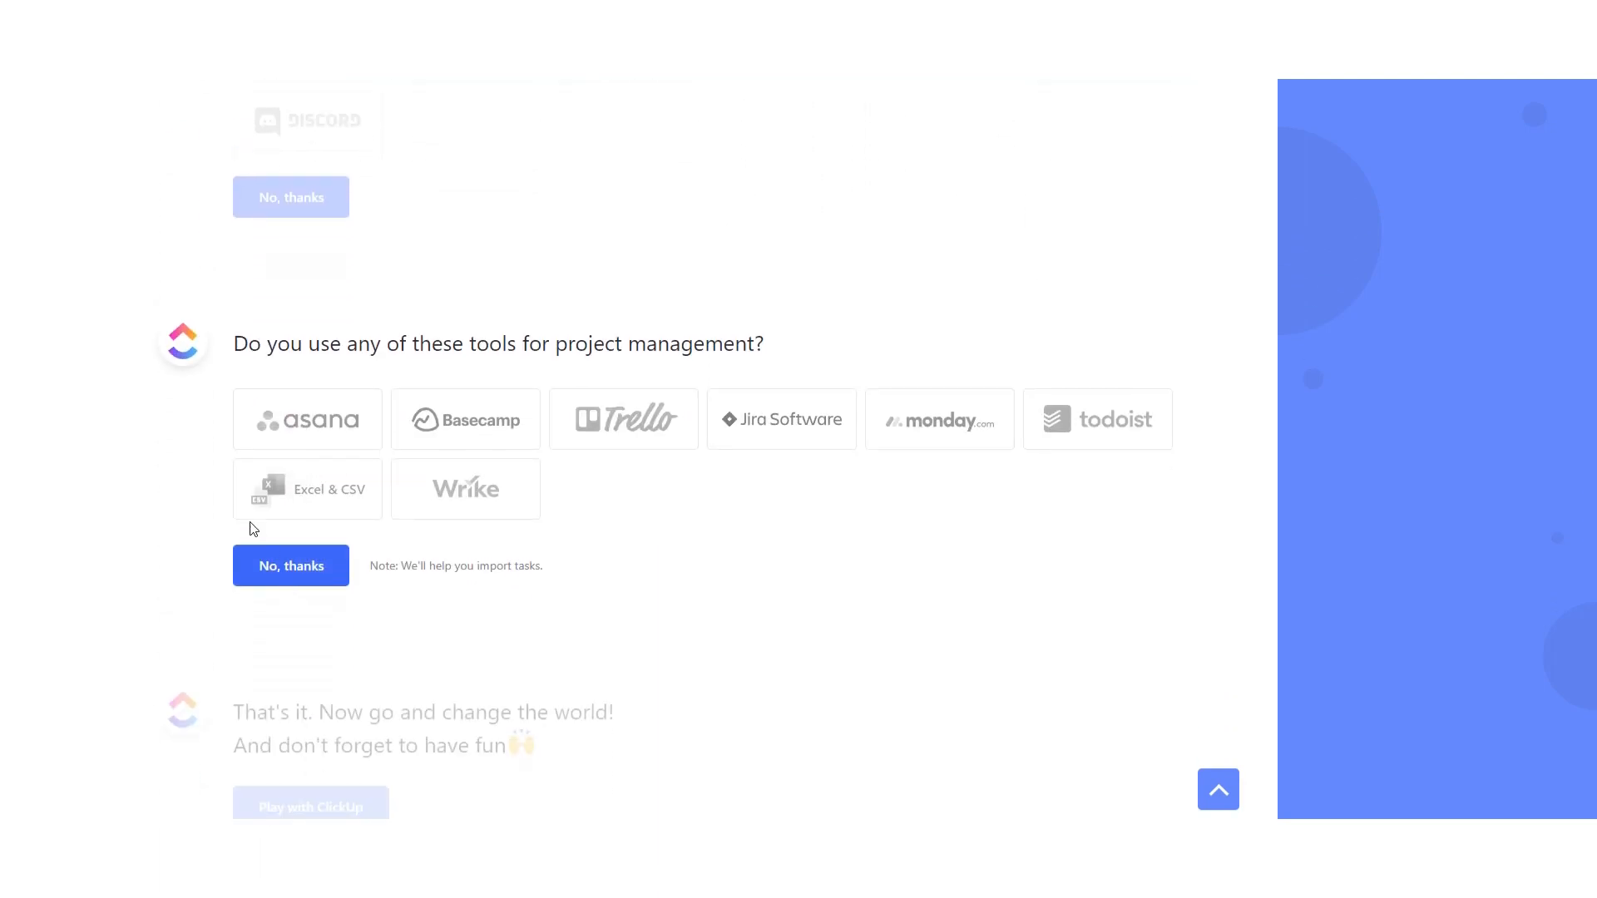
pyautogui.moveTo(235, 344); pyautogui.dragTo(839, 360)
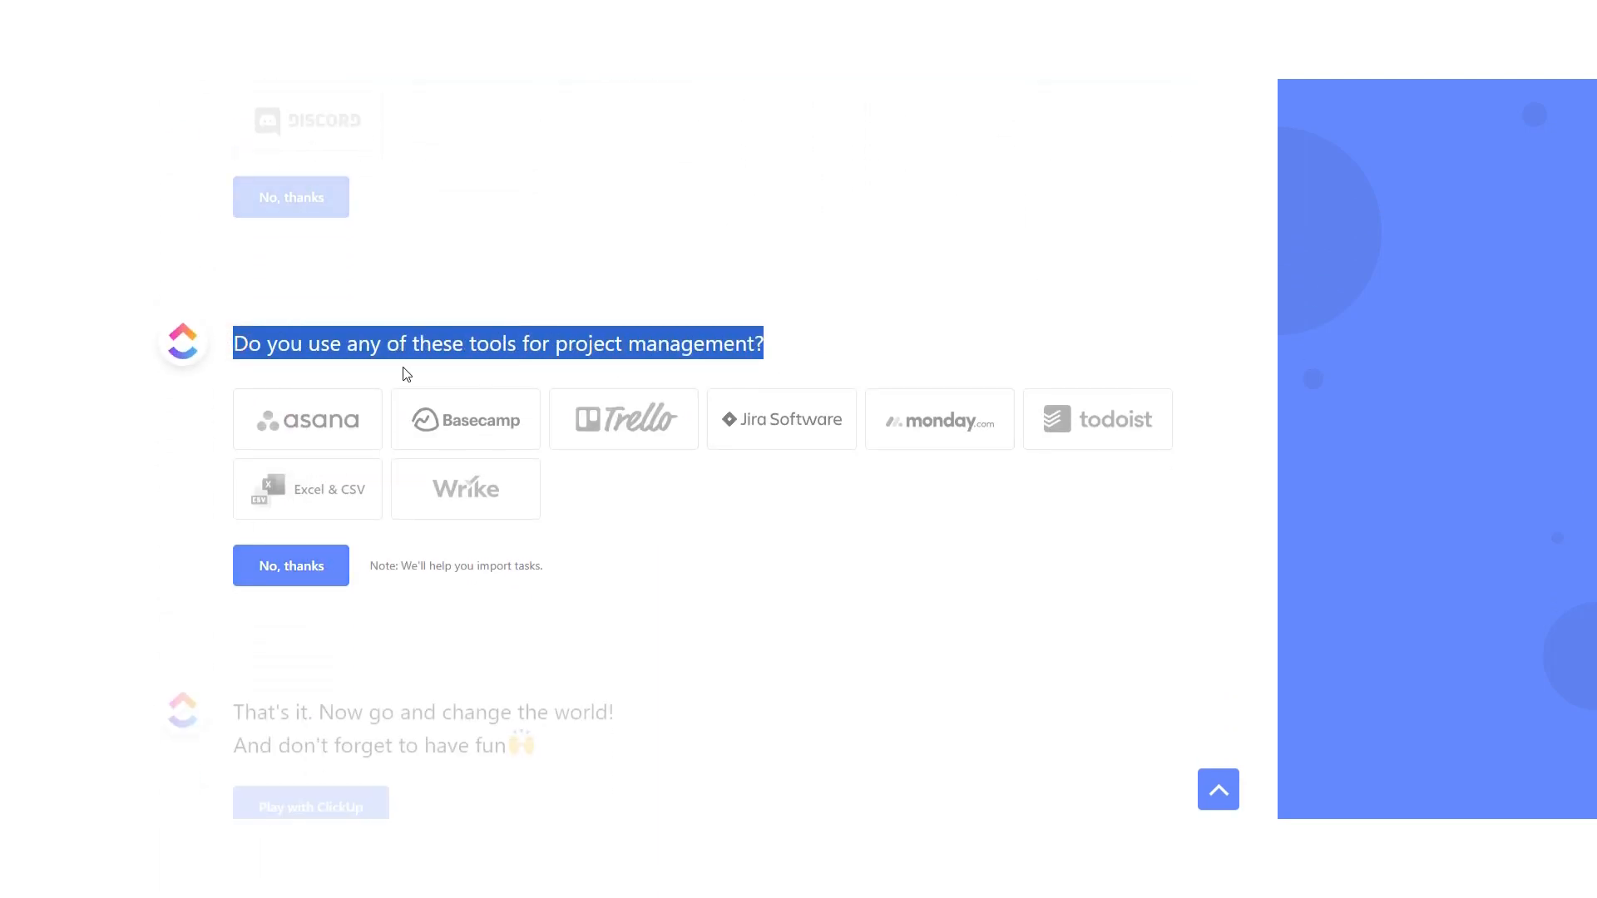
pyautogui.click(552, 369)
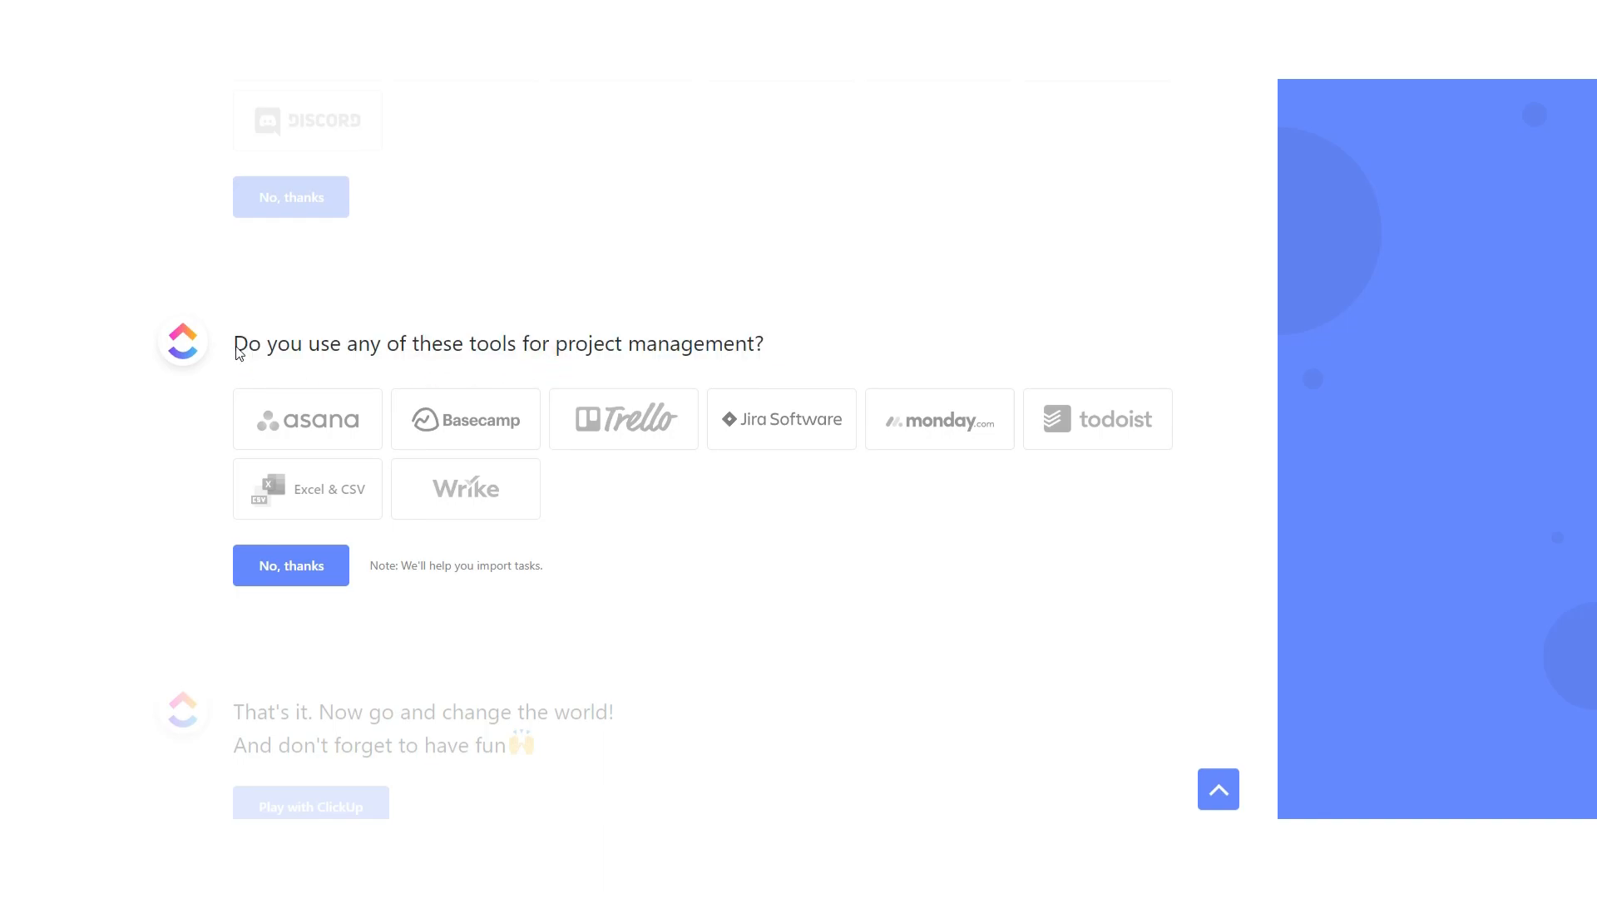
pyautogui.moveTo(237, 344); pyautogui.dragTo(782, 345)
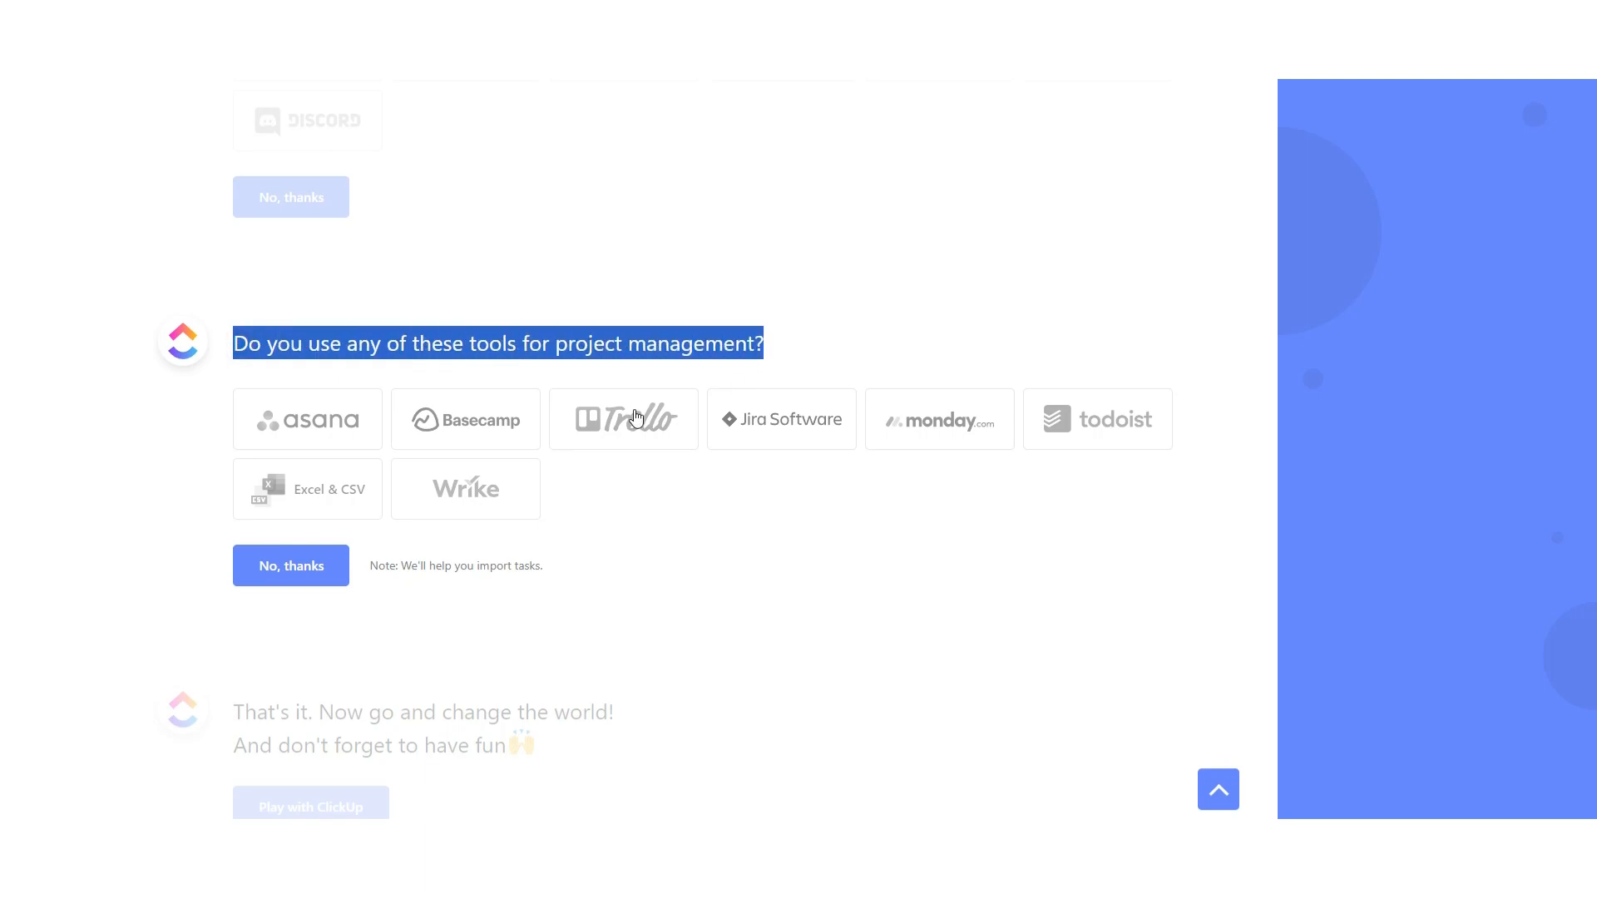
pyautogui.click(865, 355)
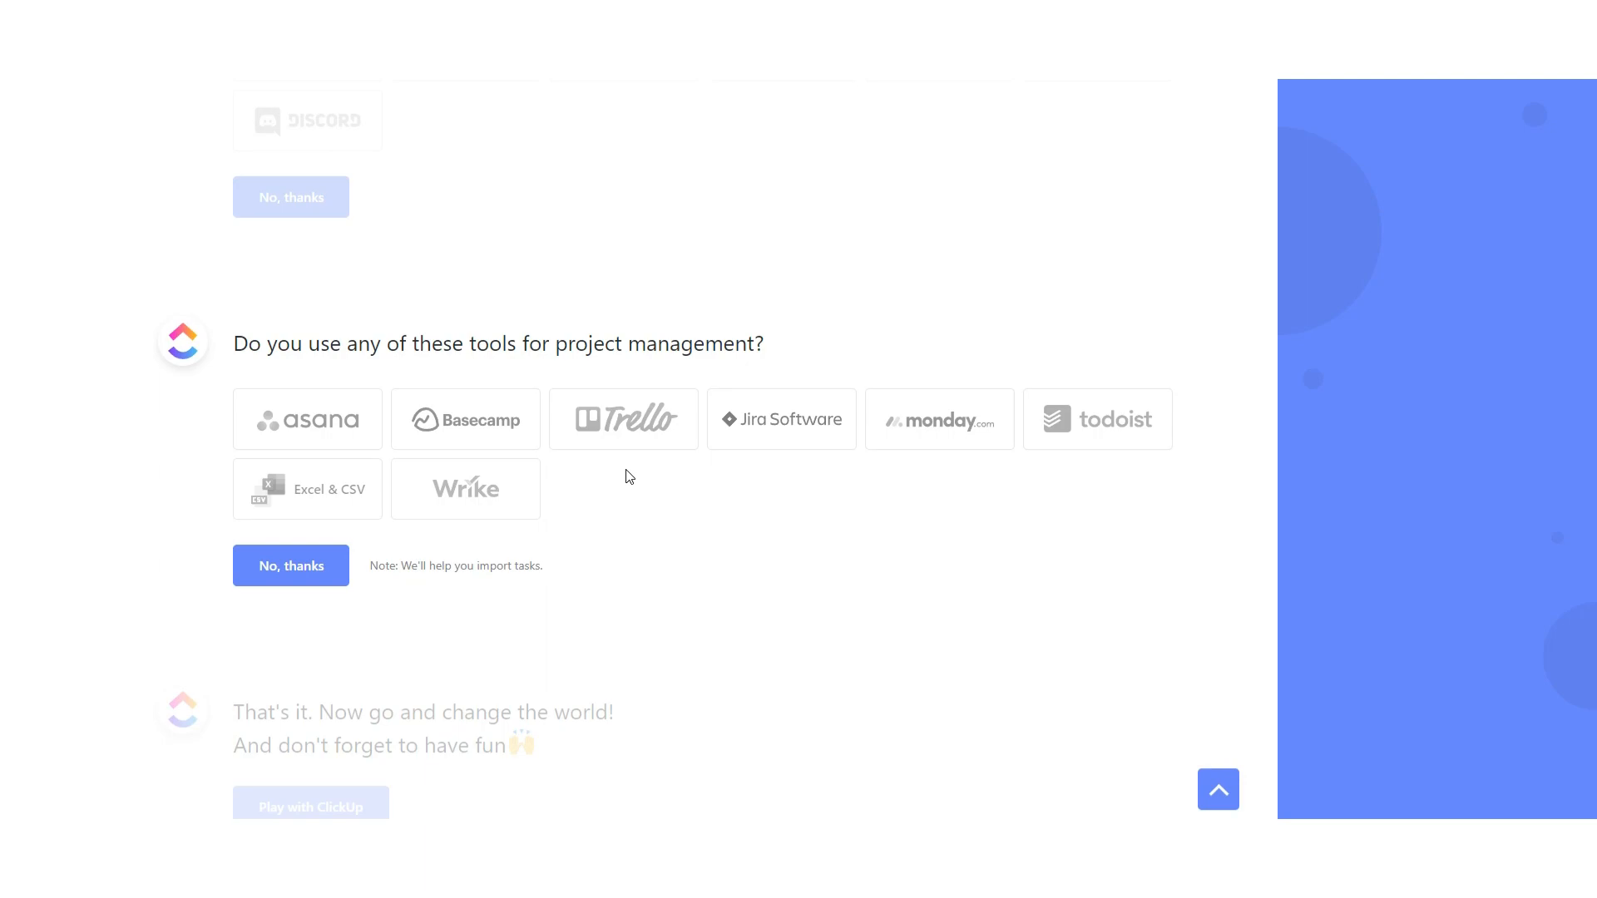
pyautogui.click(258, 572)
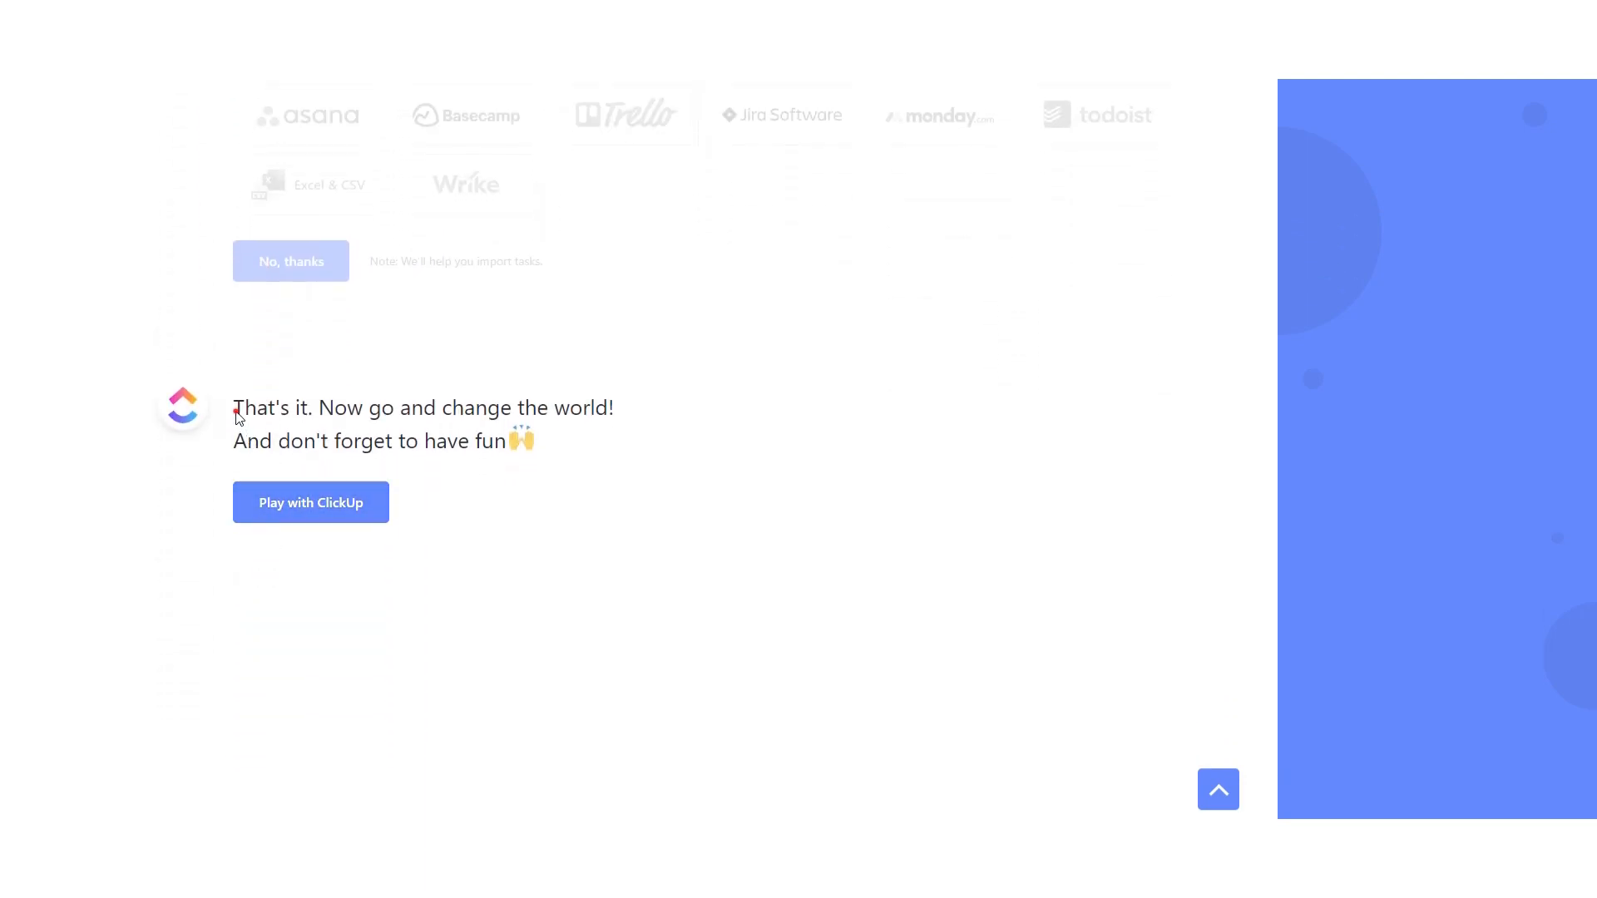
# Step: Review the earlier onboarding answers, then come back down to the Invite people section
pyautogui.moveTo(235, 409); pyautogui.dragTo(549, 452)
pyautogui.click(487, 485)
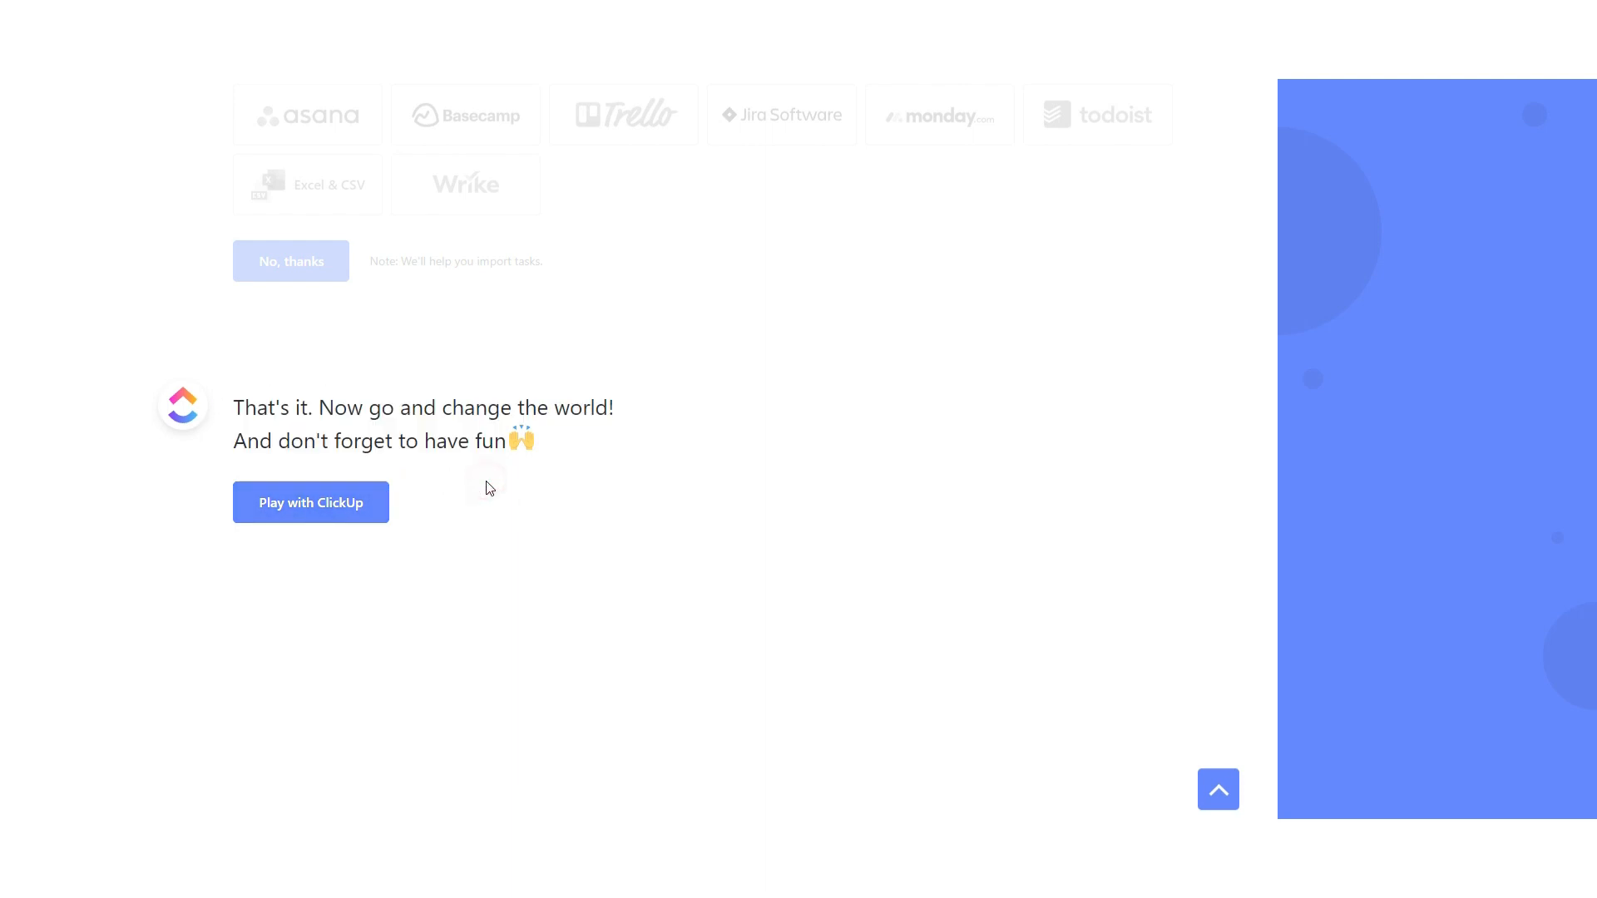
pyautogui.click(305, 507)
pyautogui.scroll(12, 1254, 536)
pyautogui.scroll(13, 1254, 536)
pyautogui.scroll(13, 1254, 537)
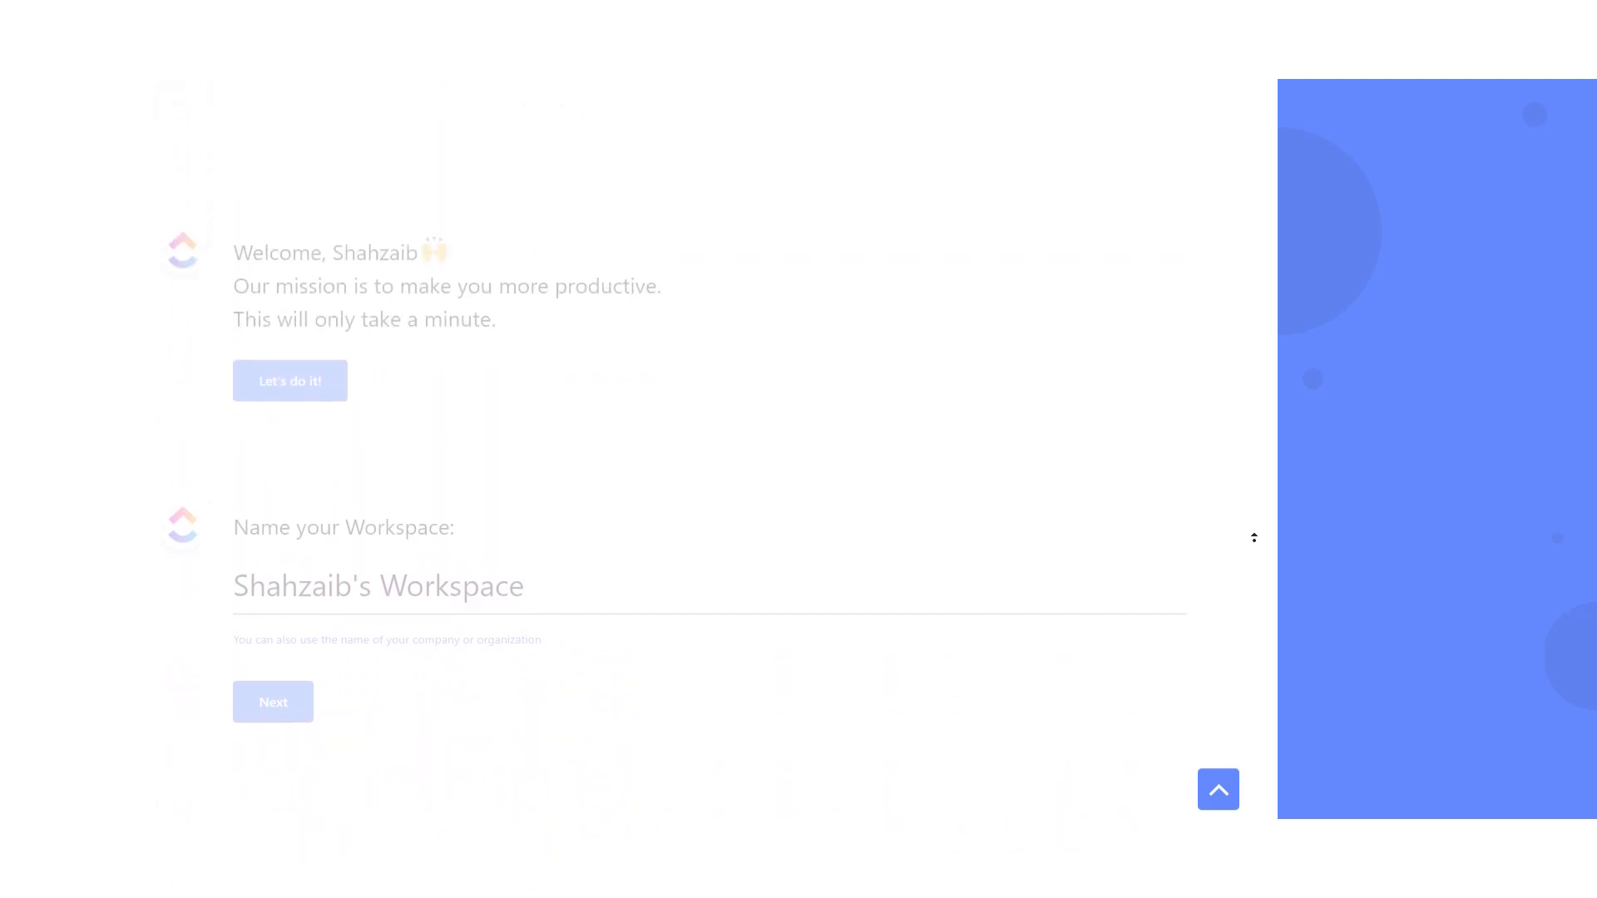
pyautogui.scroll(2, 1254, 536)
pyautogui.scroll(-4, 1244, 656)
pyautogui.scroll(-11, 1244, 673)
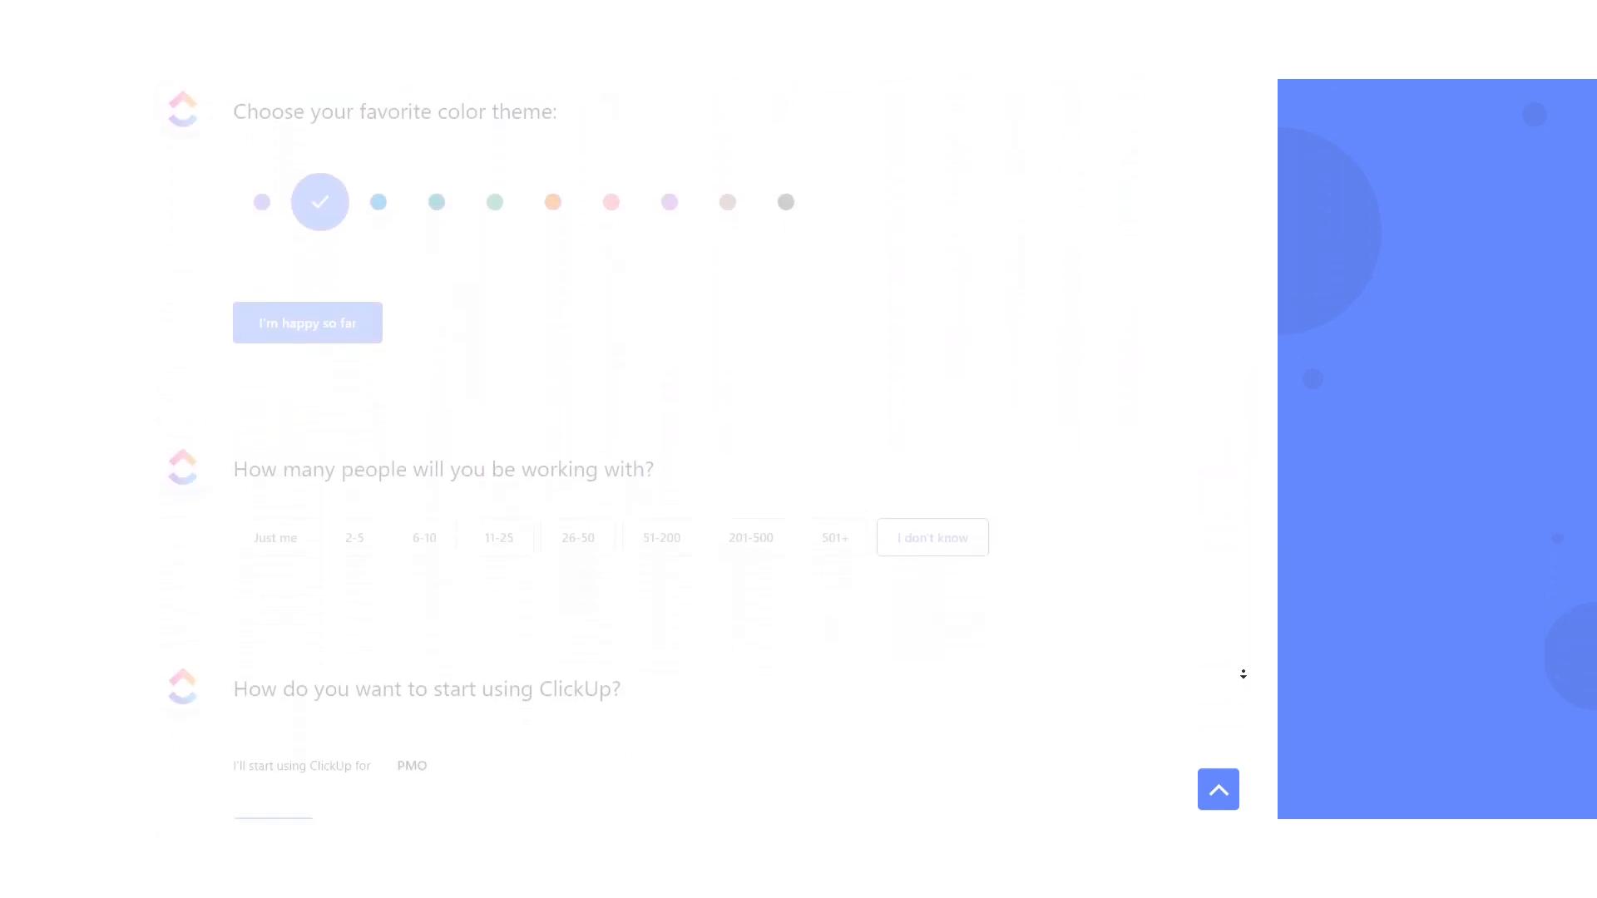
pyautogui.scroll(-10, 1244, 674)
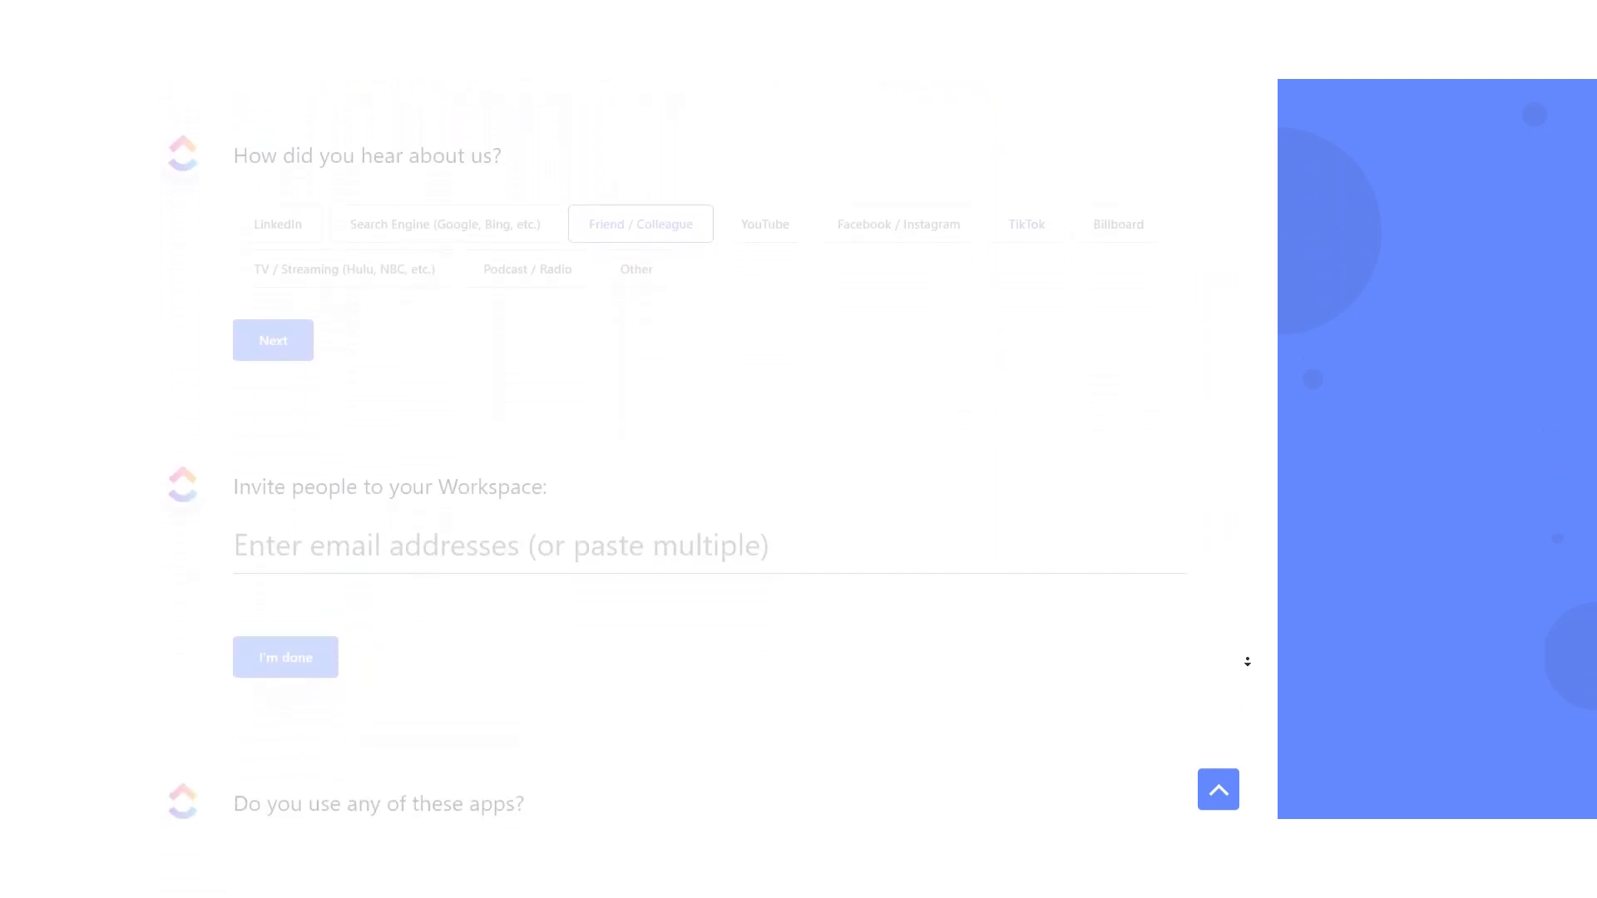
pyautogui.scroll(-1, 1248, 661)
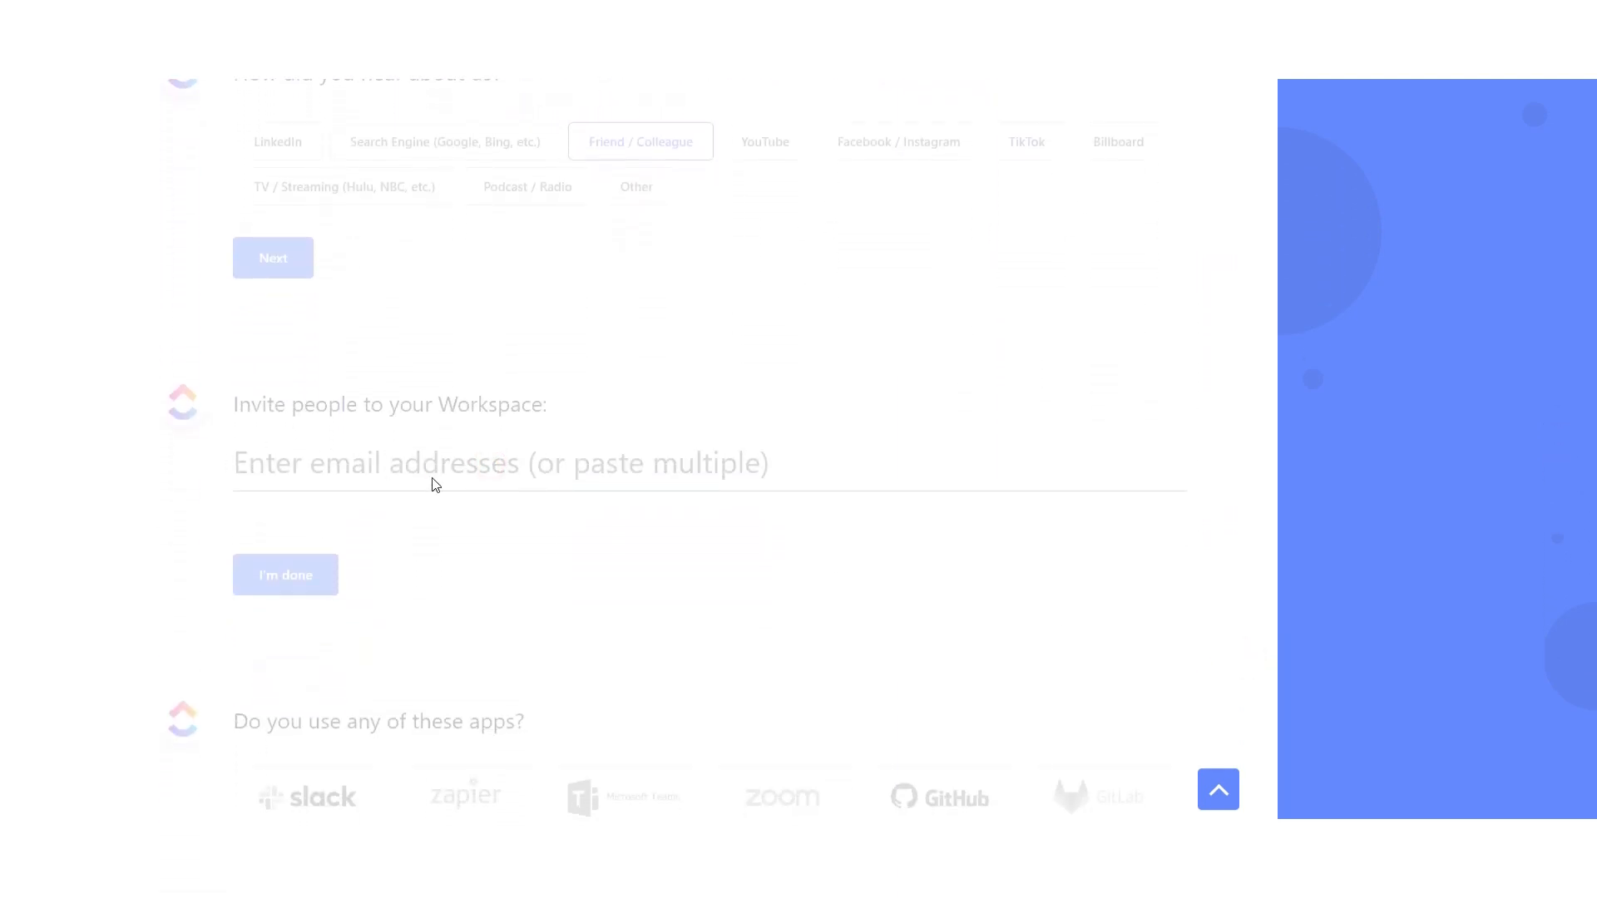
# Step: Add an invitee's e-mail address to the onboarding invite list
pyautogui.click(449, 501)
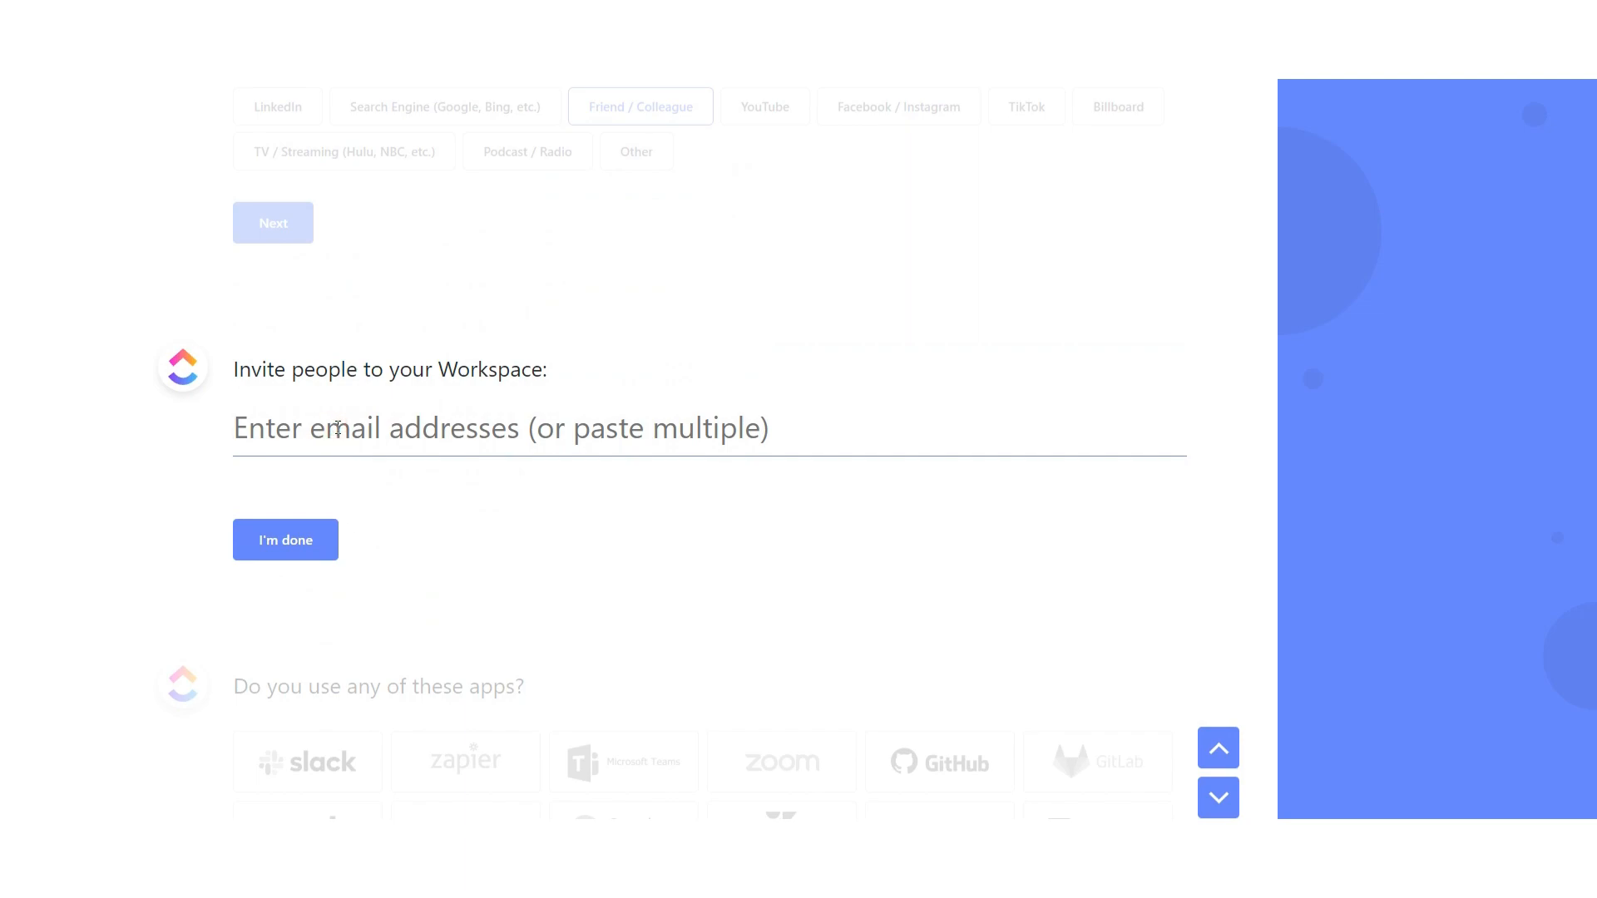
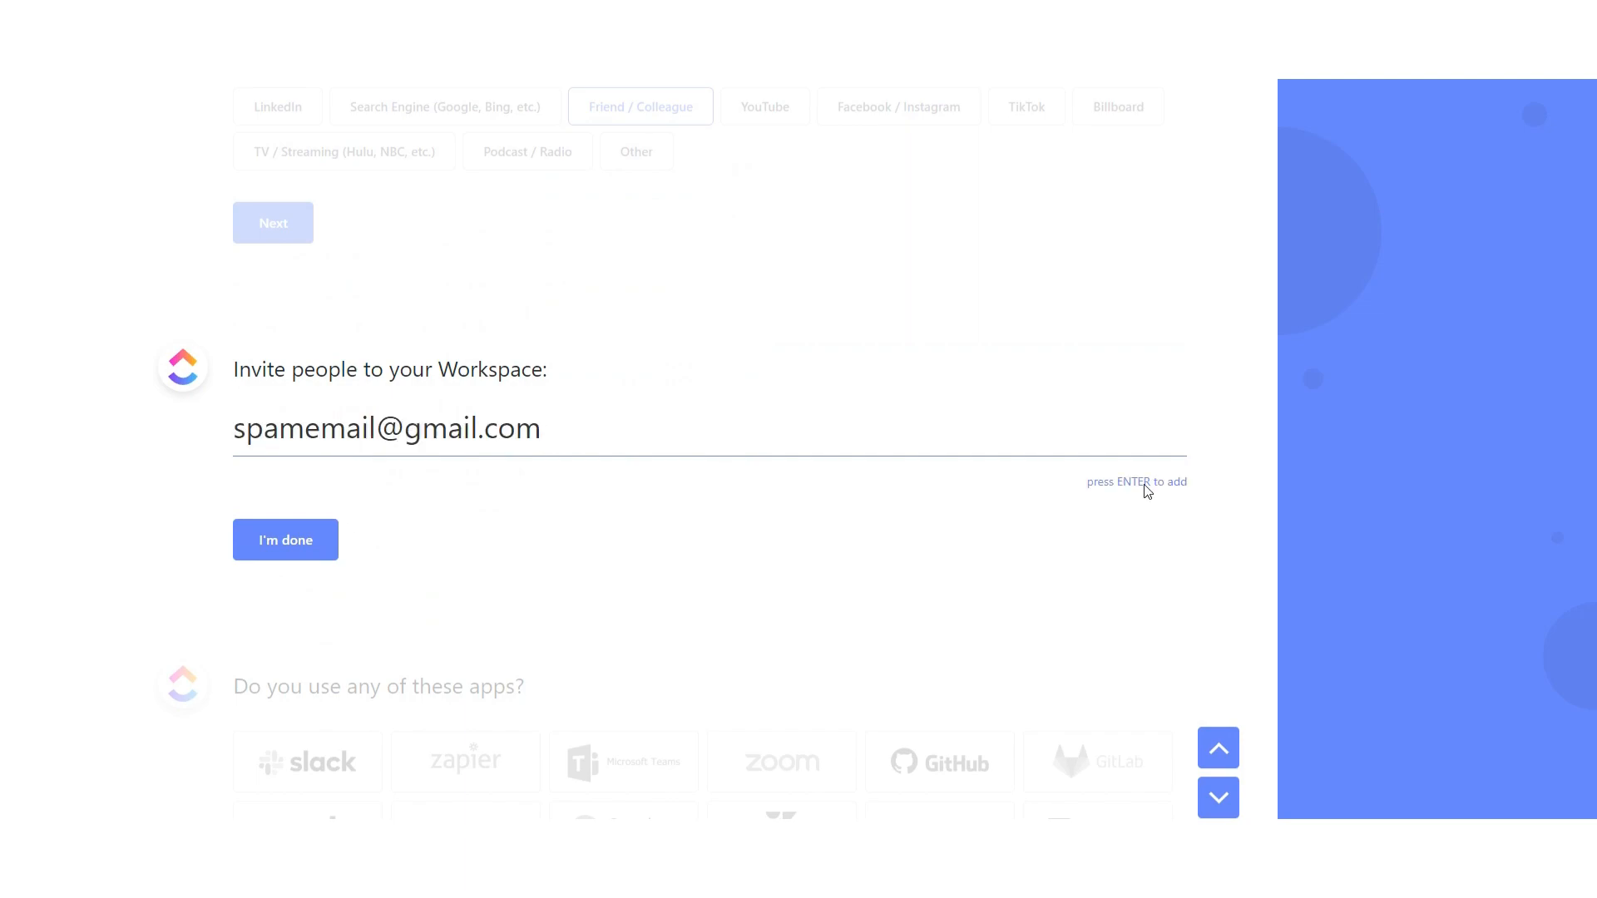
pyautogui.press('Return')
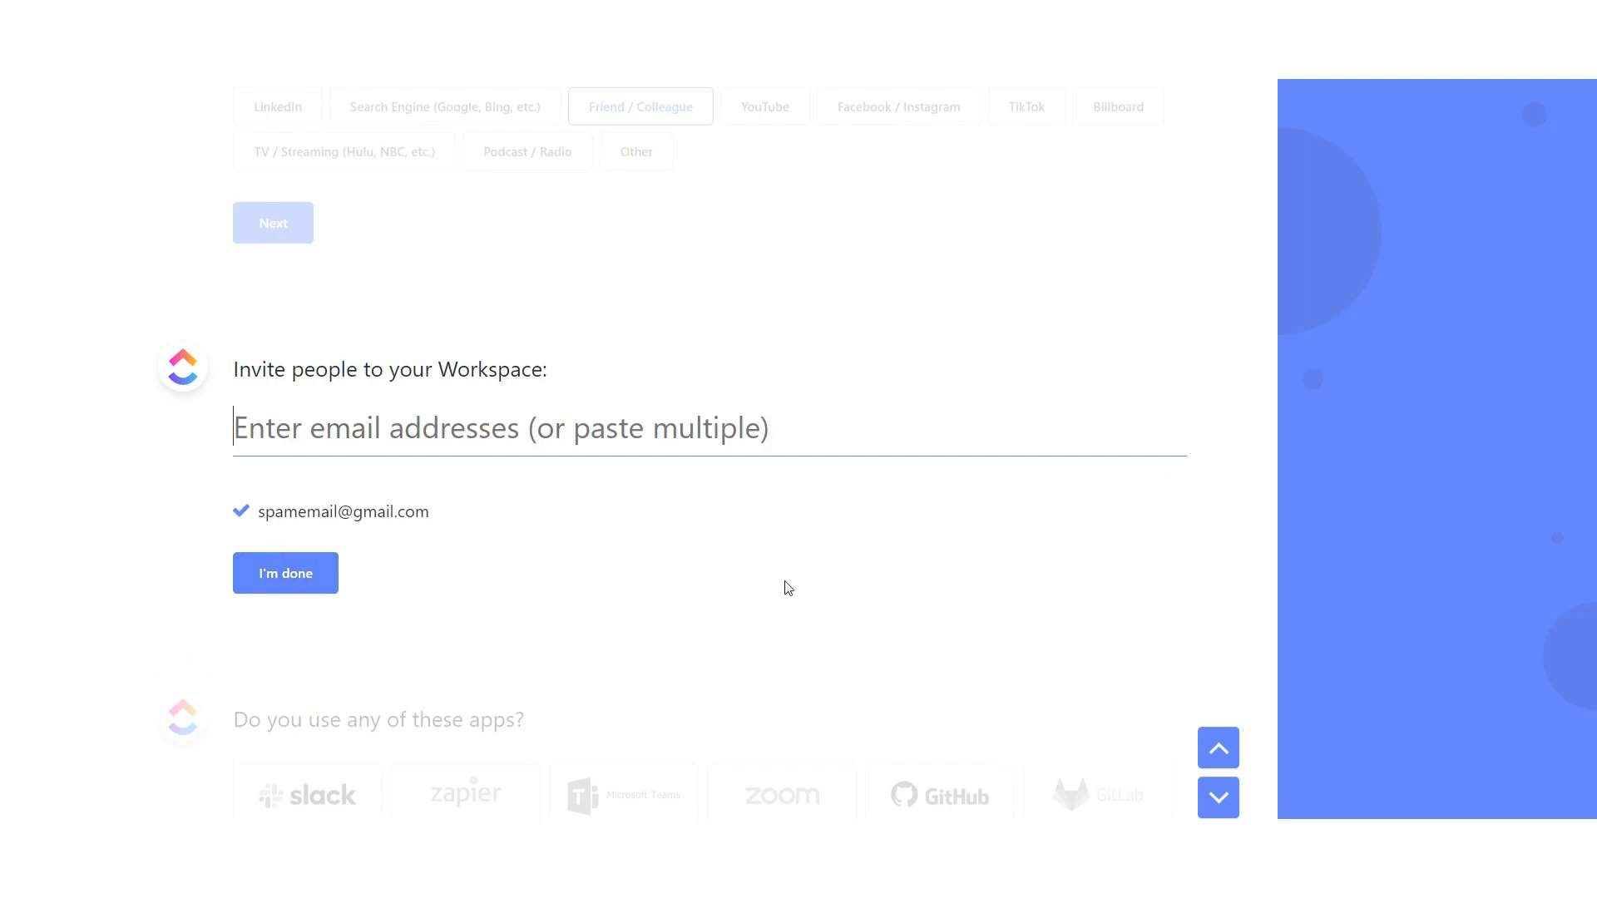
# Step: Answer 'No, thanks' to importing tools and choose Play with ClickUp to finish onboarding
pyautogui.scroll(-8, 647, 550)
pyautogui.scroll(3, 647, 550)
pyautogui.scroll(-5, 310, 396)
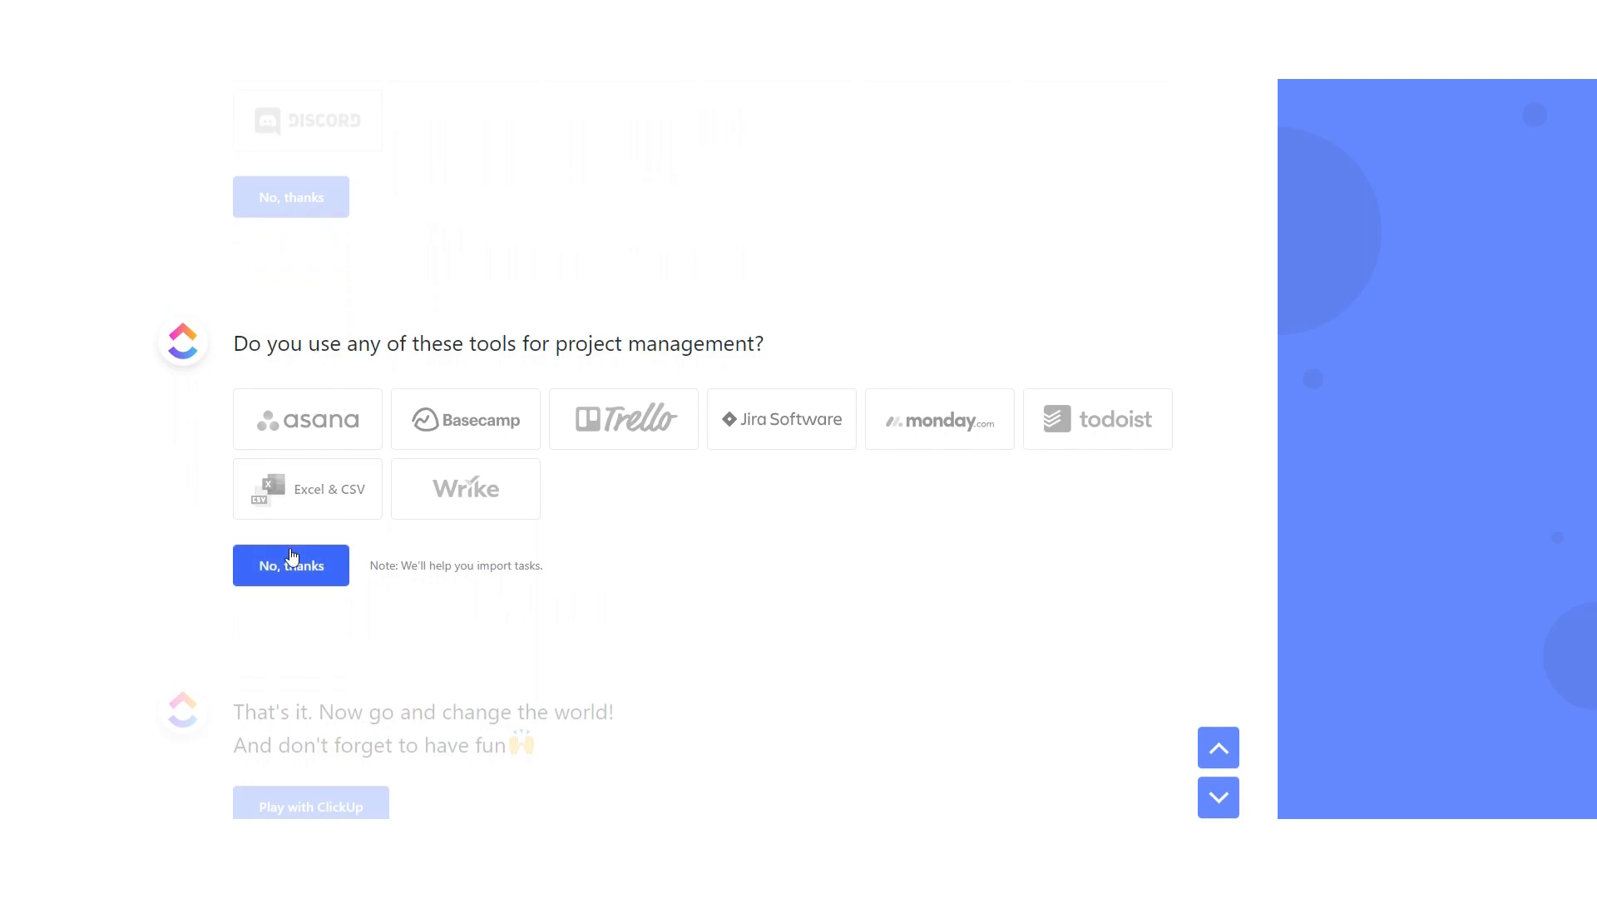
pyautogui.click(292, 563)
pyautogui.click(289, 416)
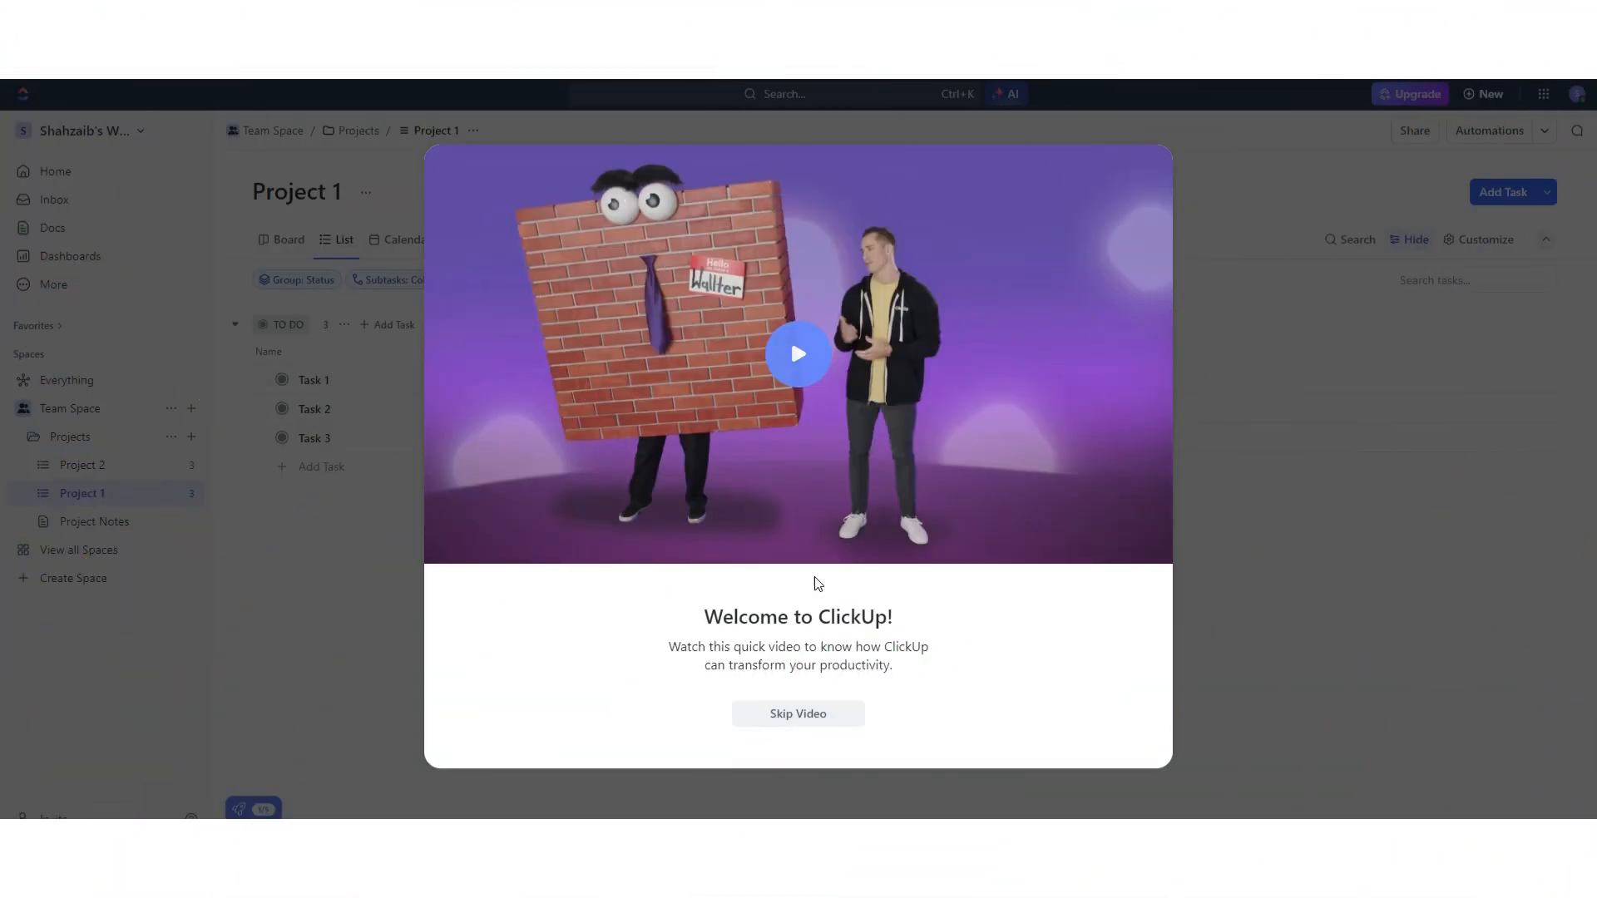
# Step: Skip the Welcome to ClickUp video and go to the Home page
pyautogui.click(790, 716)
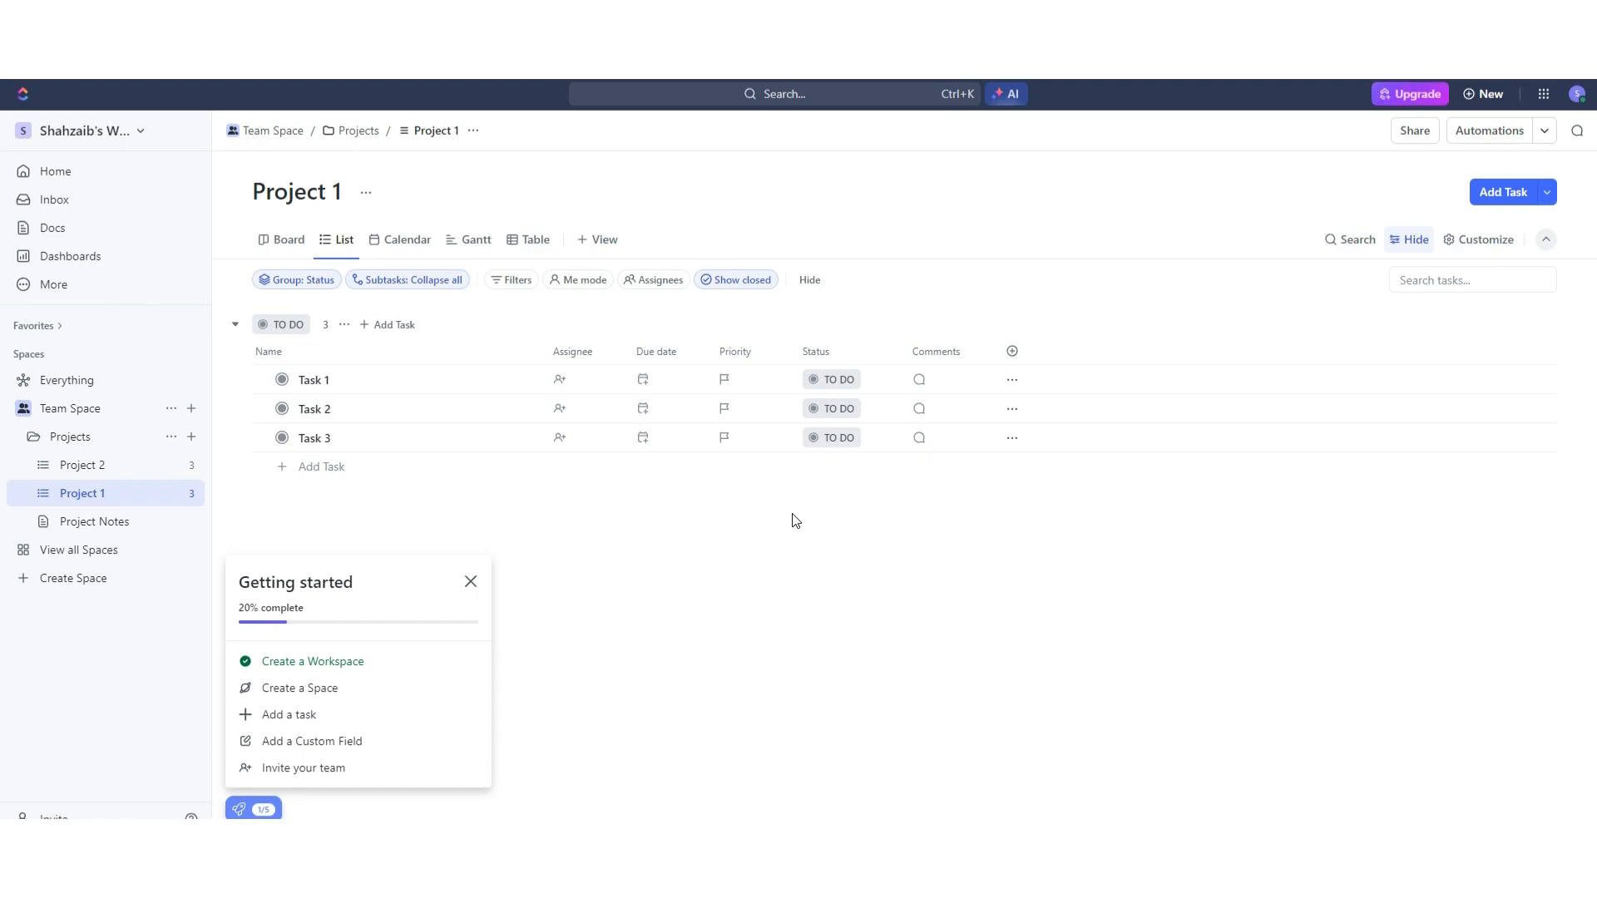
pyautogui.click(95, 174)
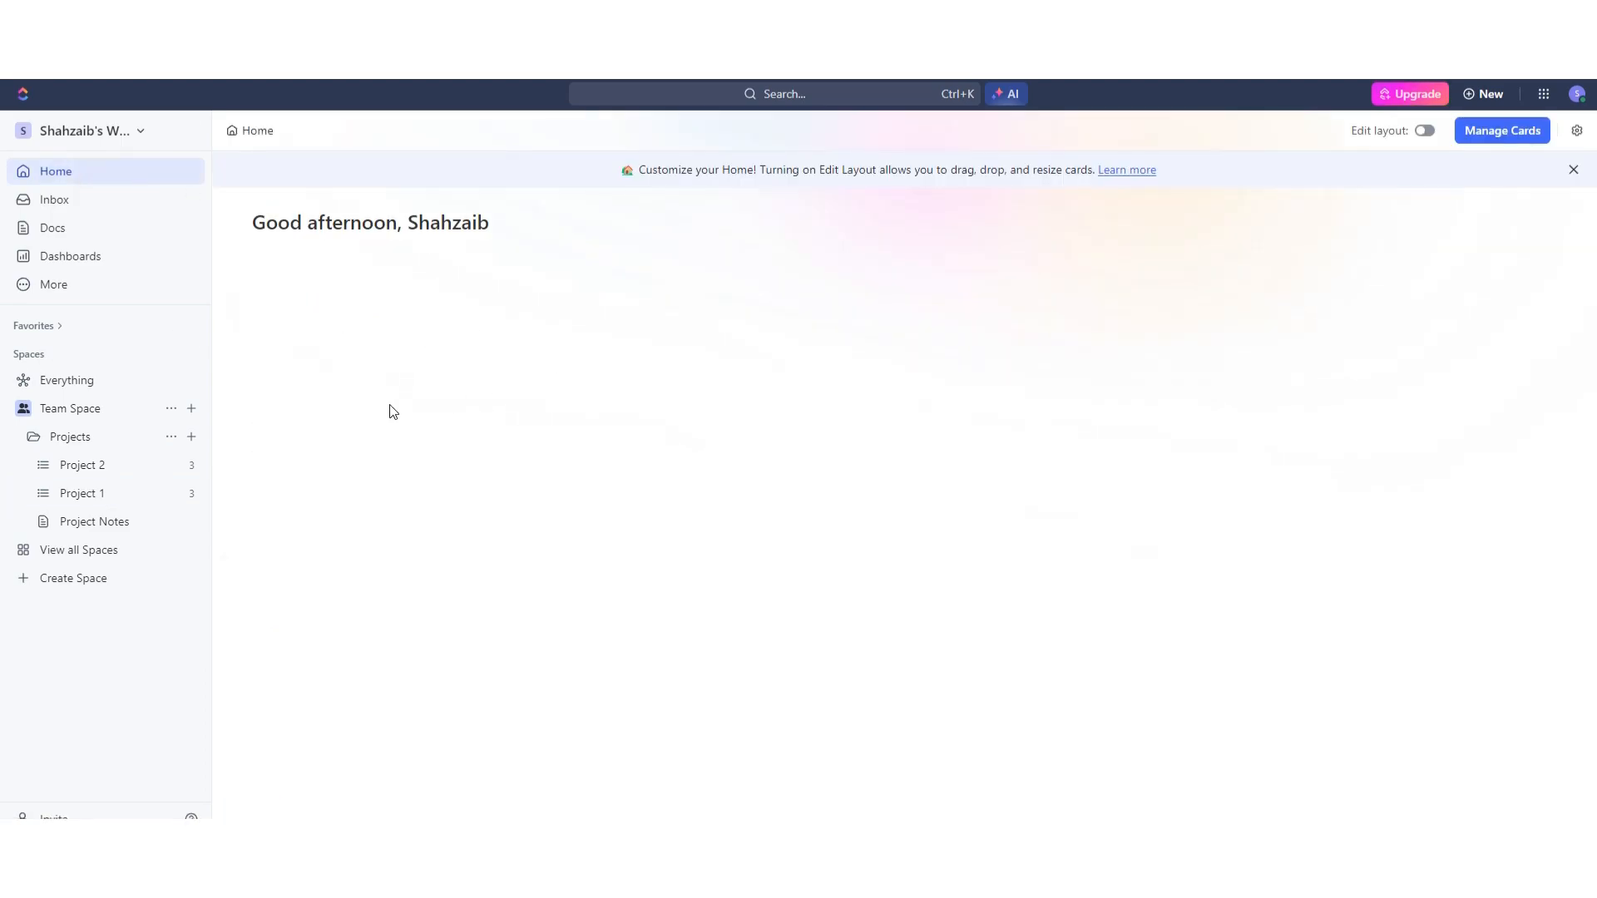
# Step: Collapse and re-expand Team Space in the sidebar, then open its overview page
pyautogui.click(341, 270)
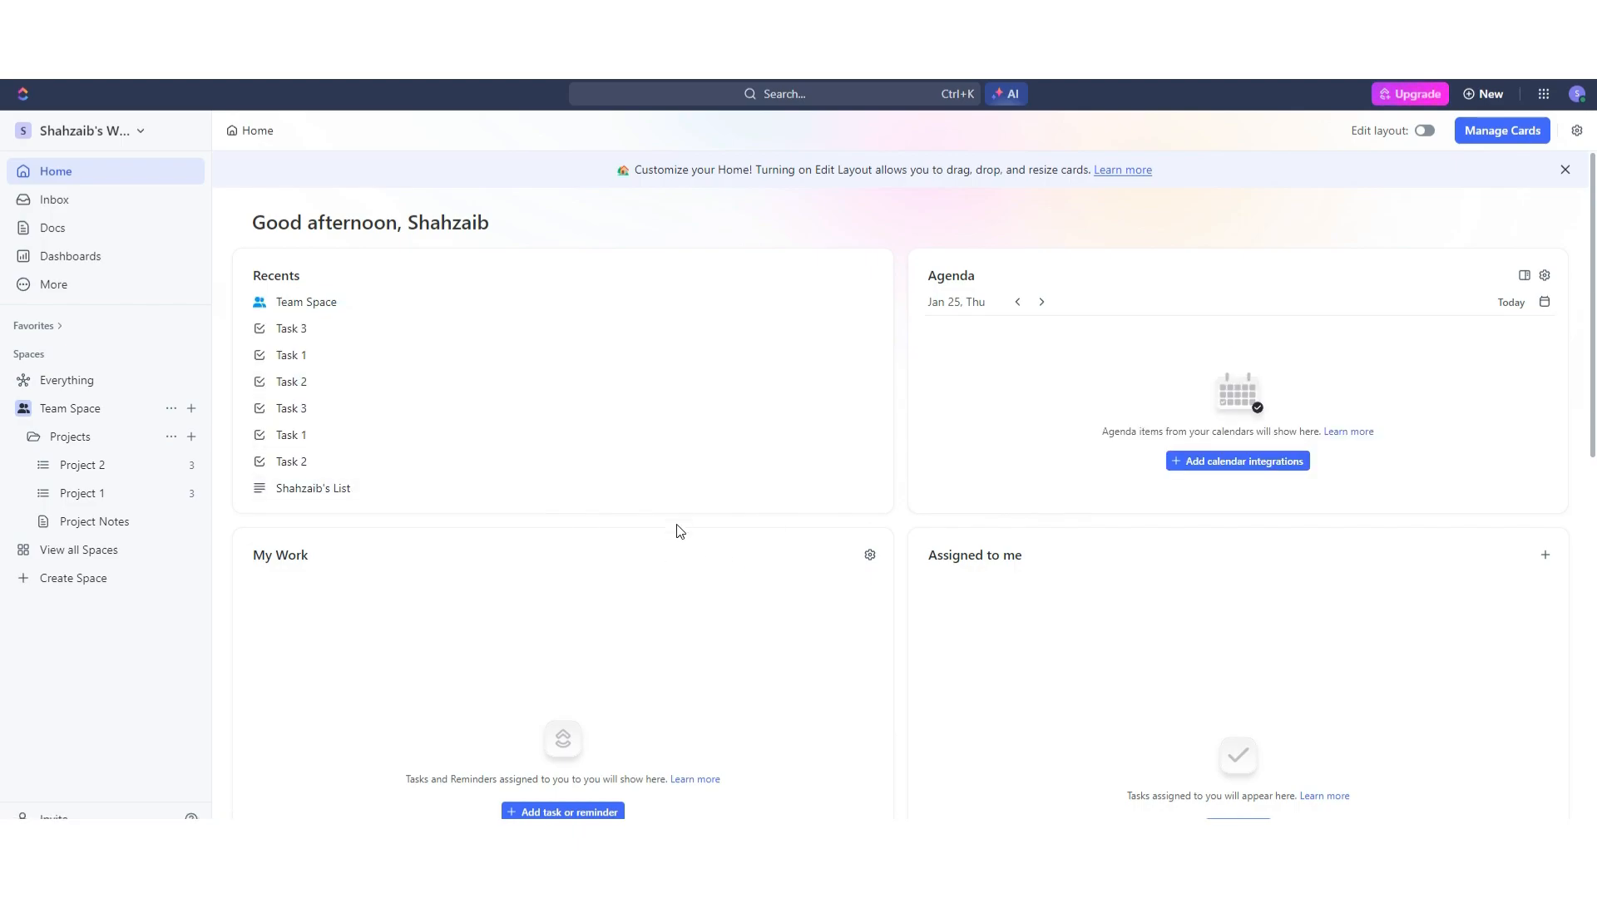
pyautogui.scroll(-10, 679, 531)
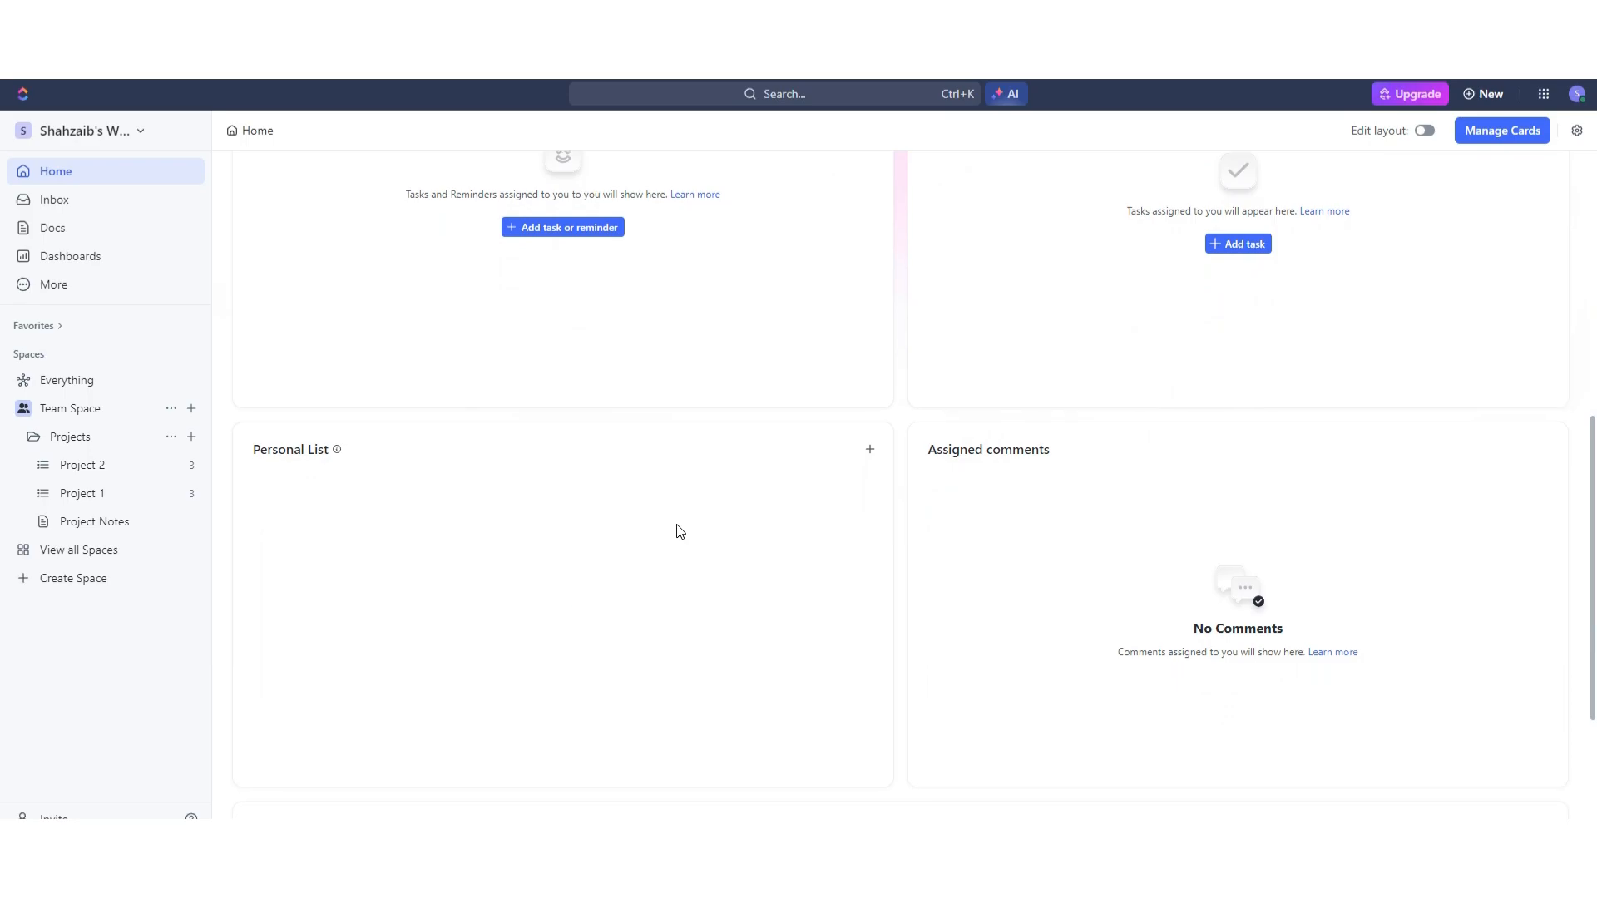
pyautogui.scroll(10, 679, 531)
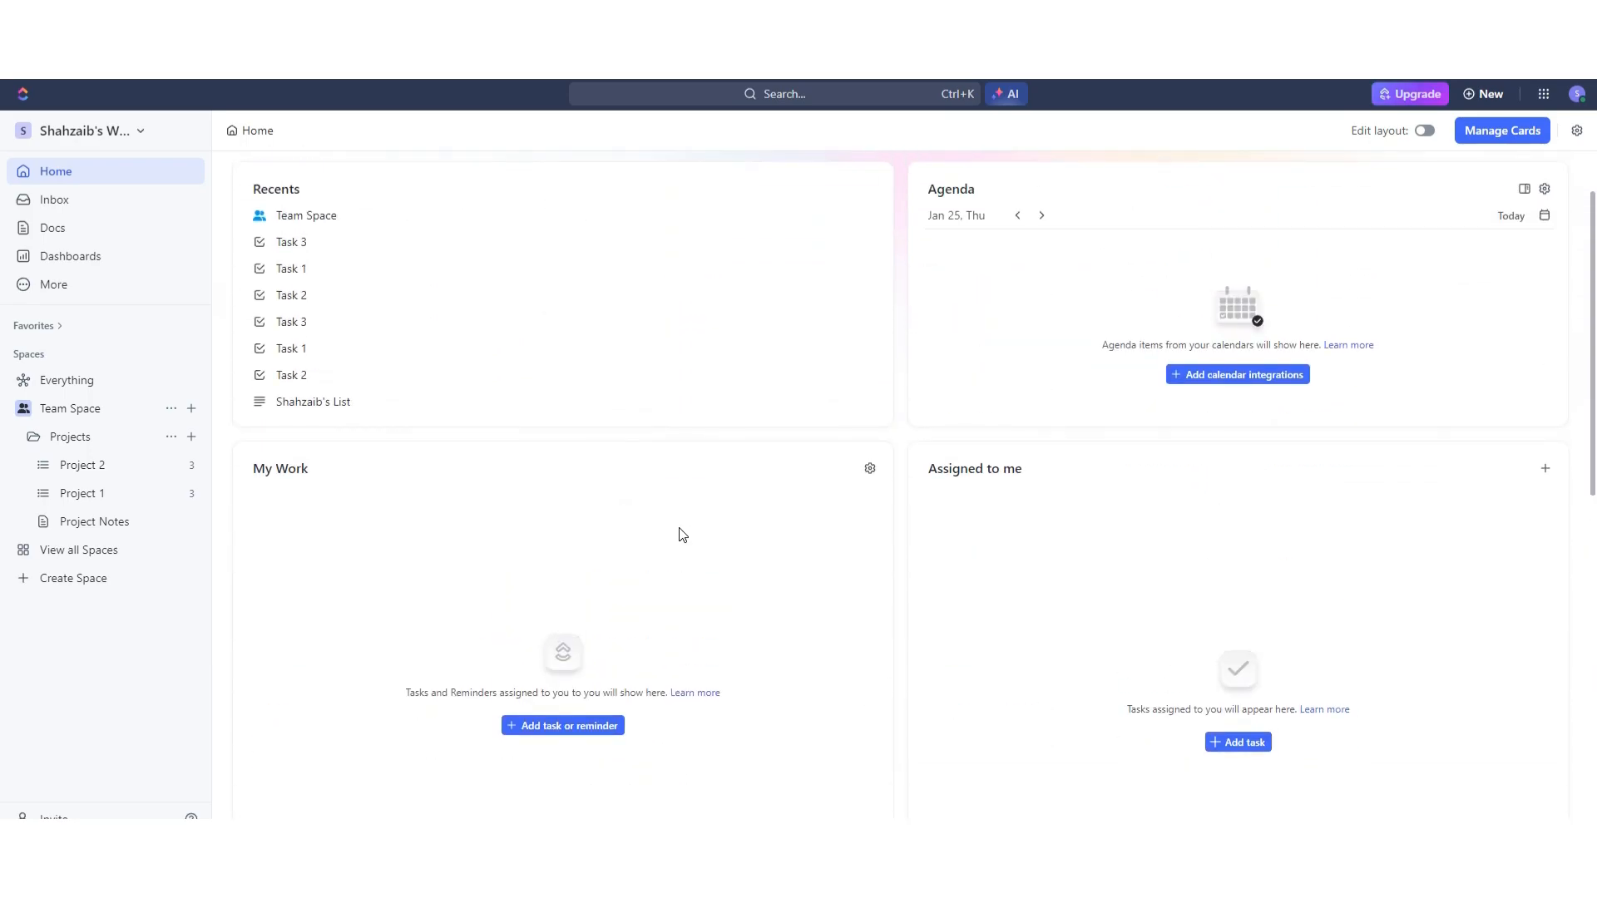
pyautogui.click(25, 410)
pyautogui.click(25, 410)
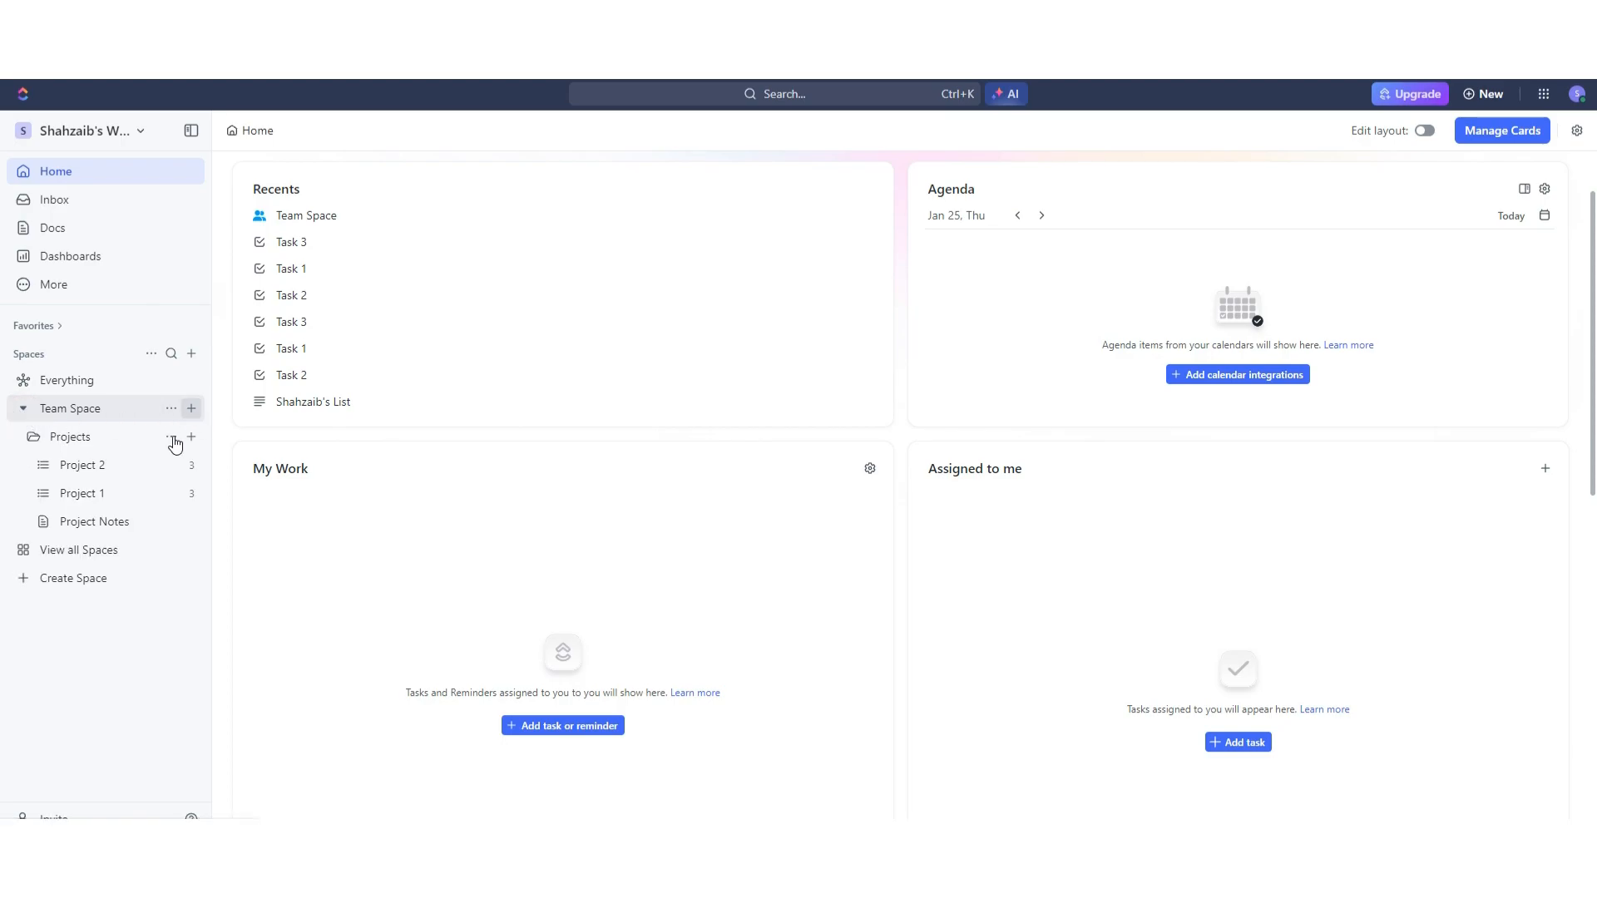
pyautogui.click(105, 414)
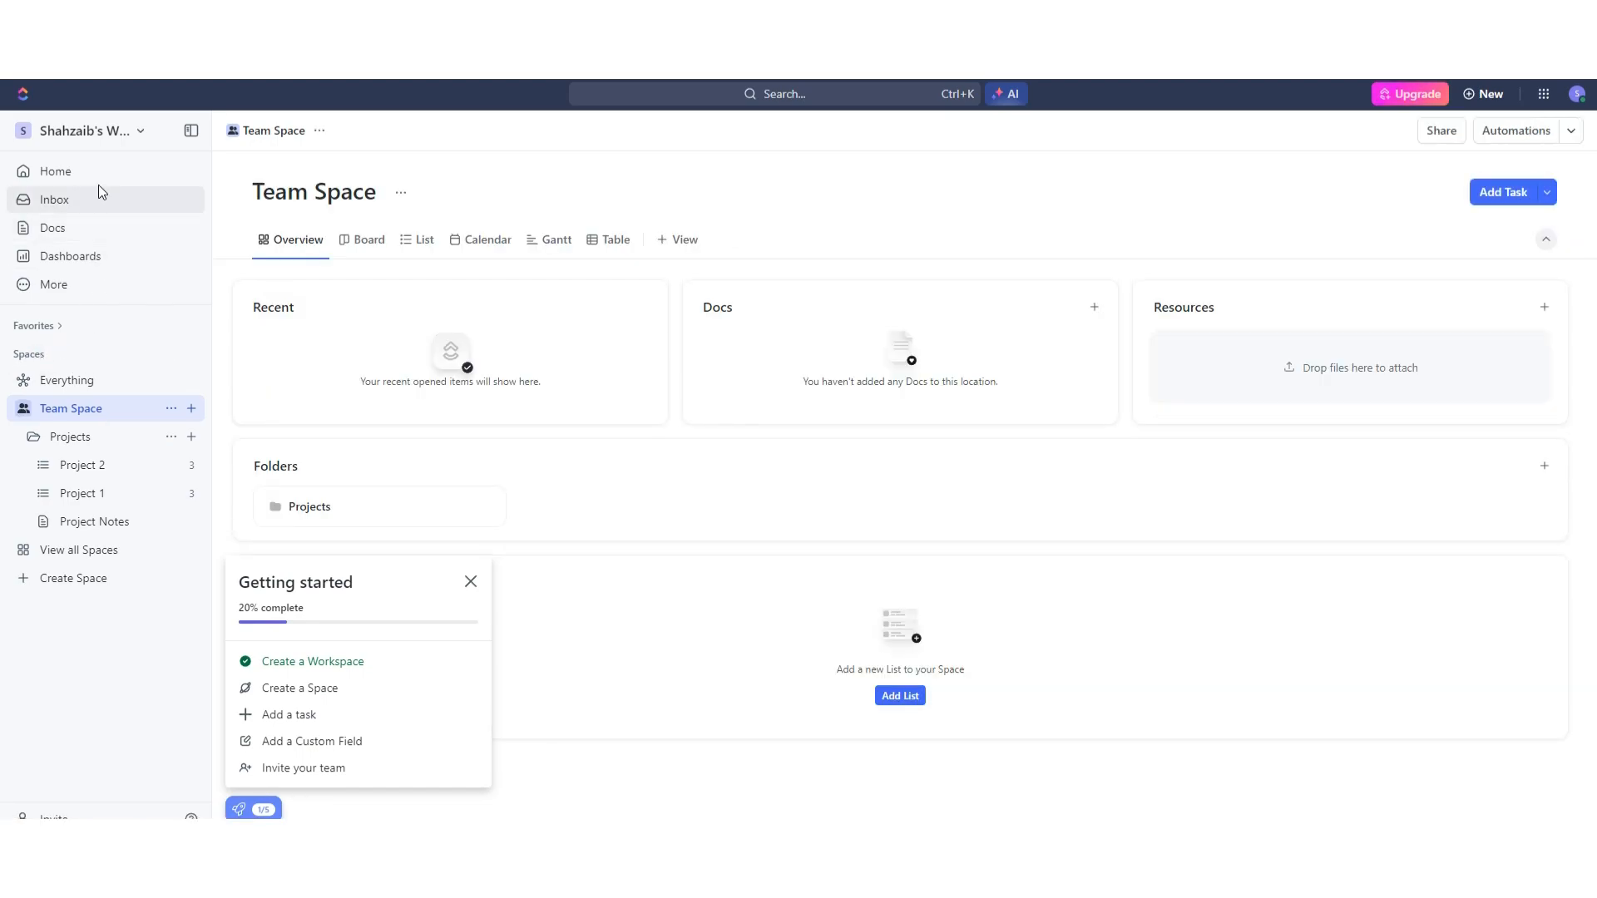
pyautogui.click(75, 172)
pyautogui.click(39, 356)
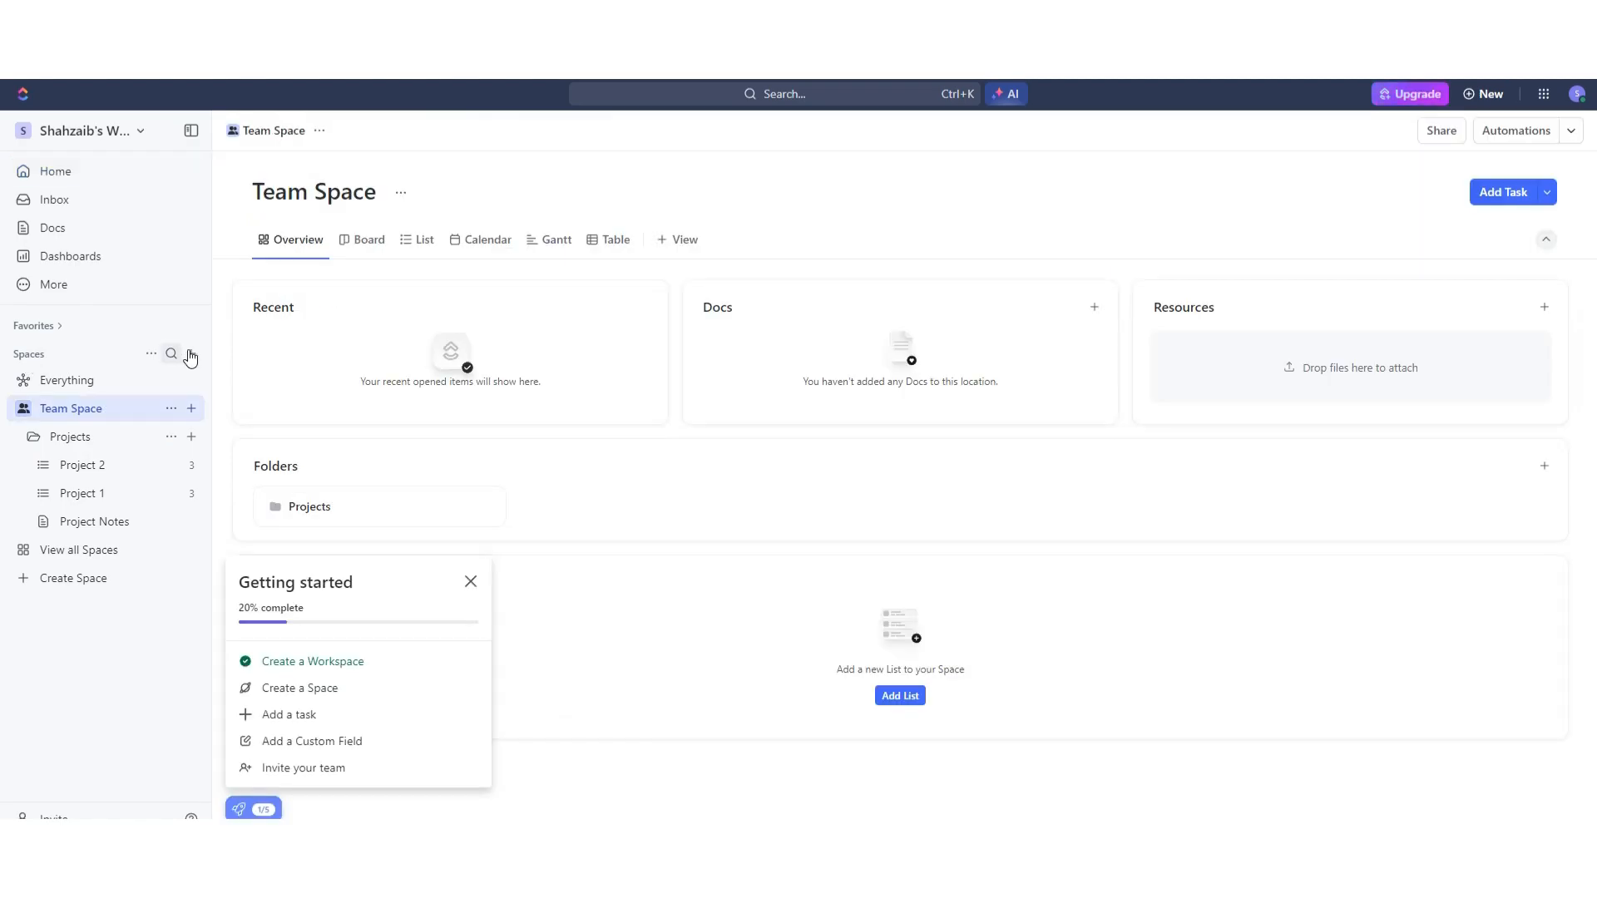
pyautogui.click(191, 353)
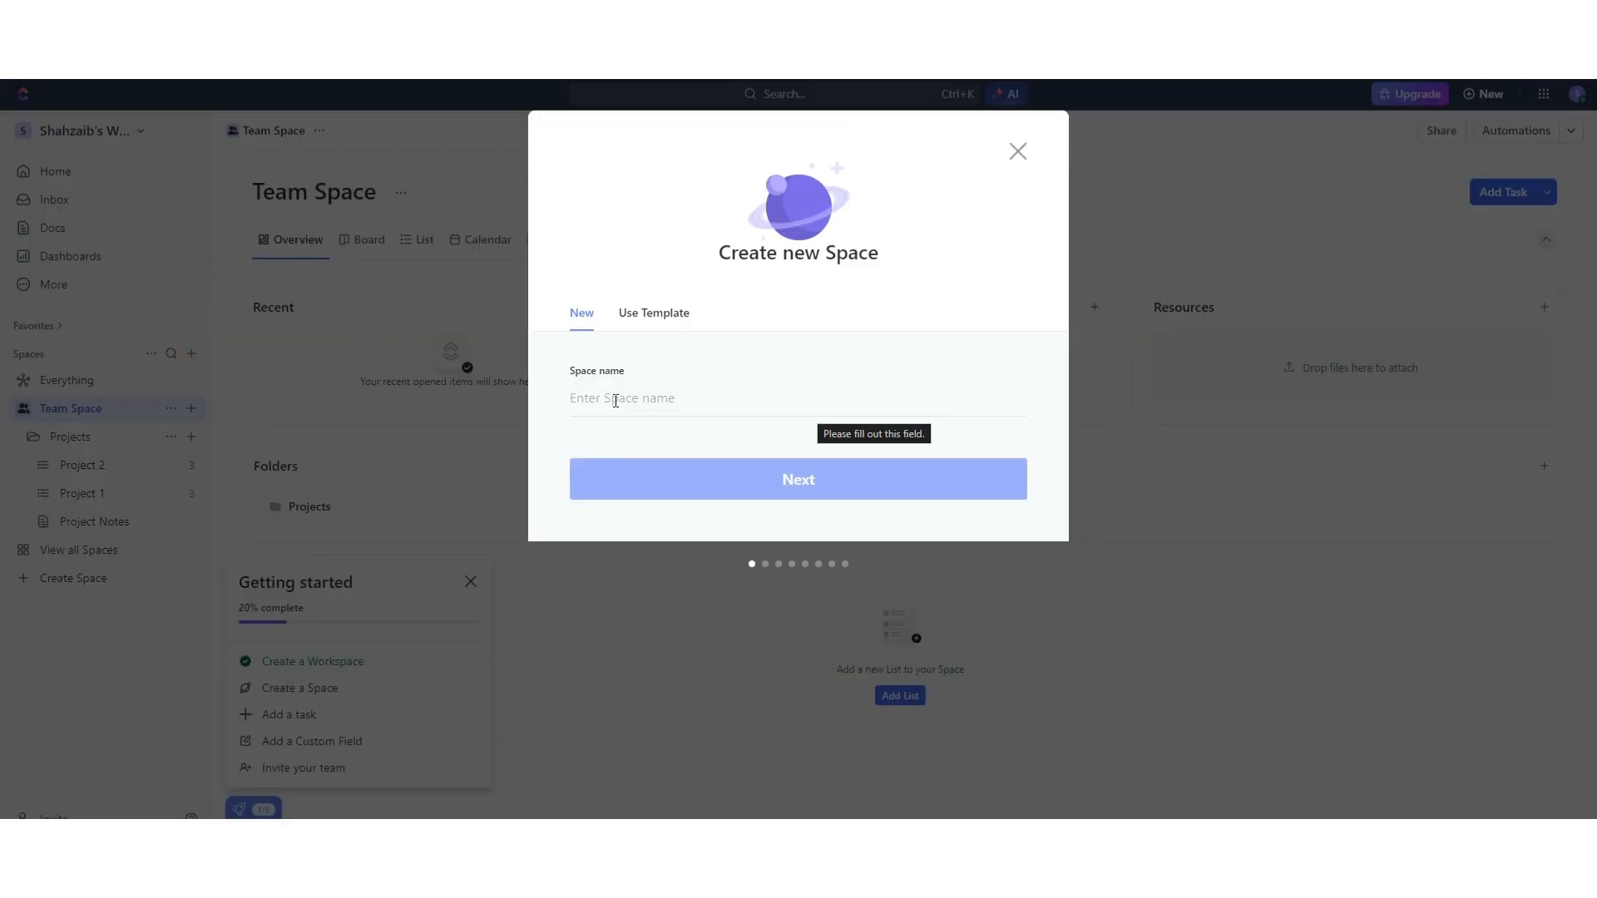
pyautogui.click(1018, 151)
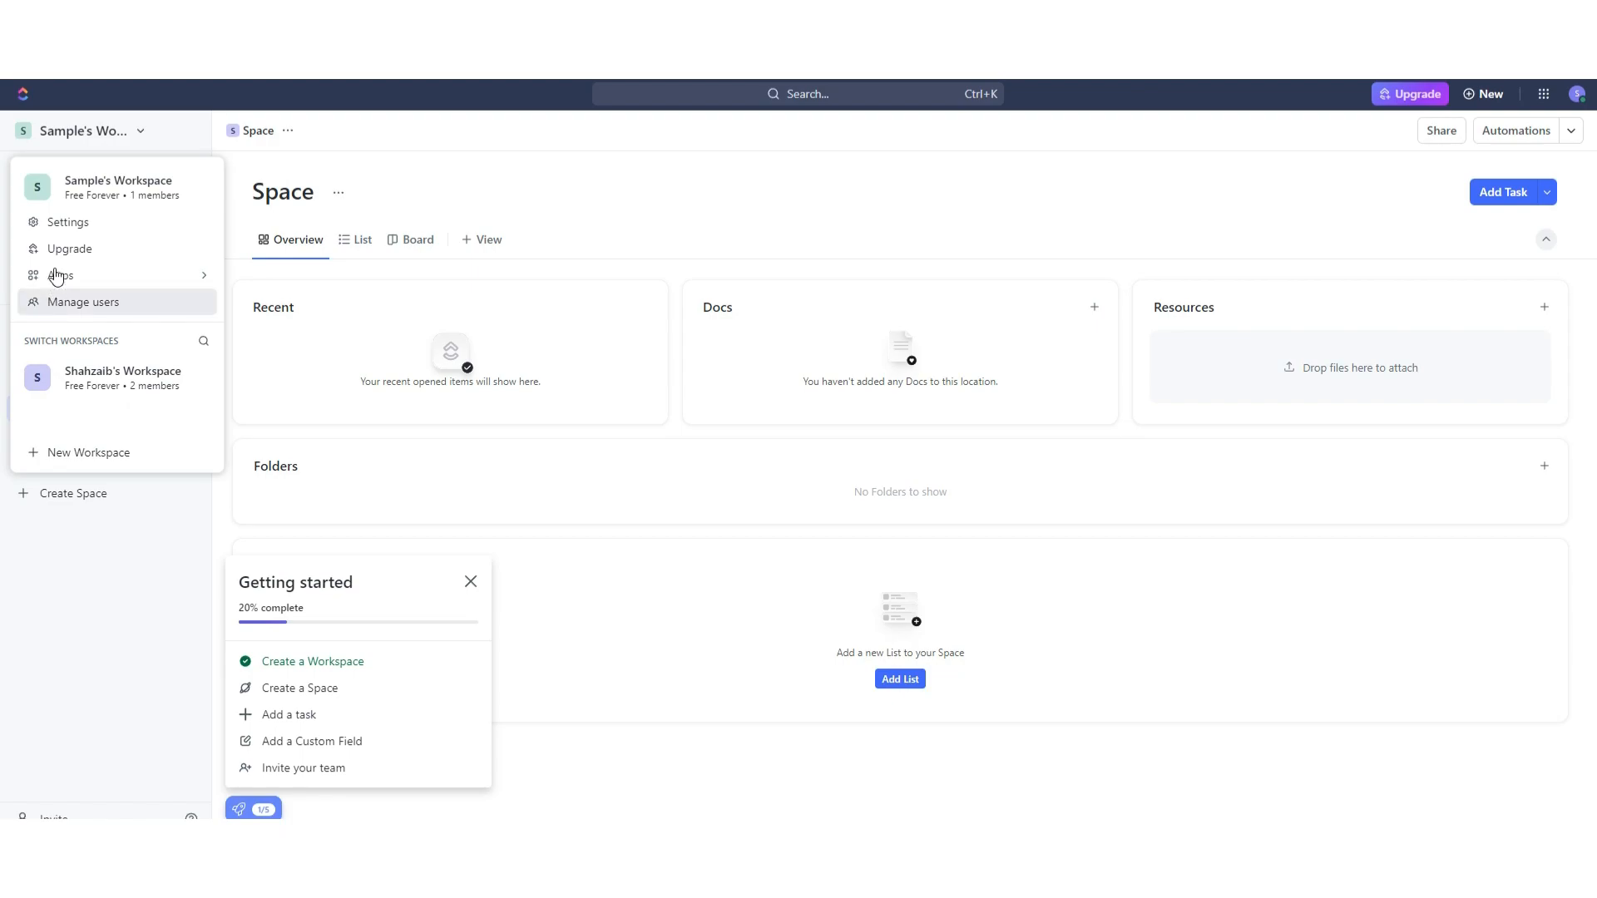
pyautogui.click(104, 374)
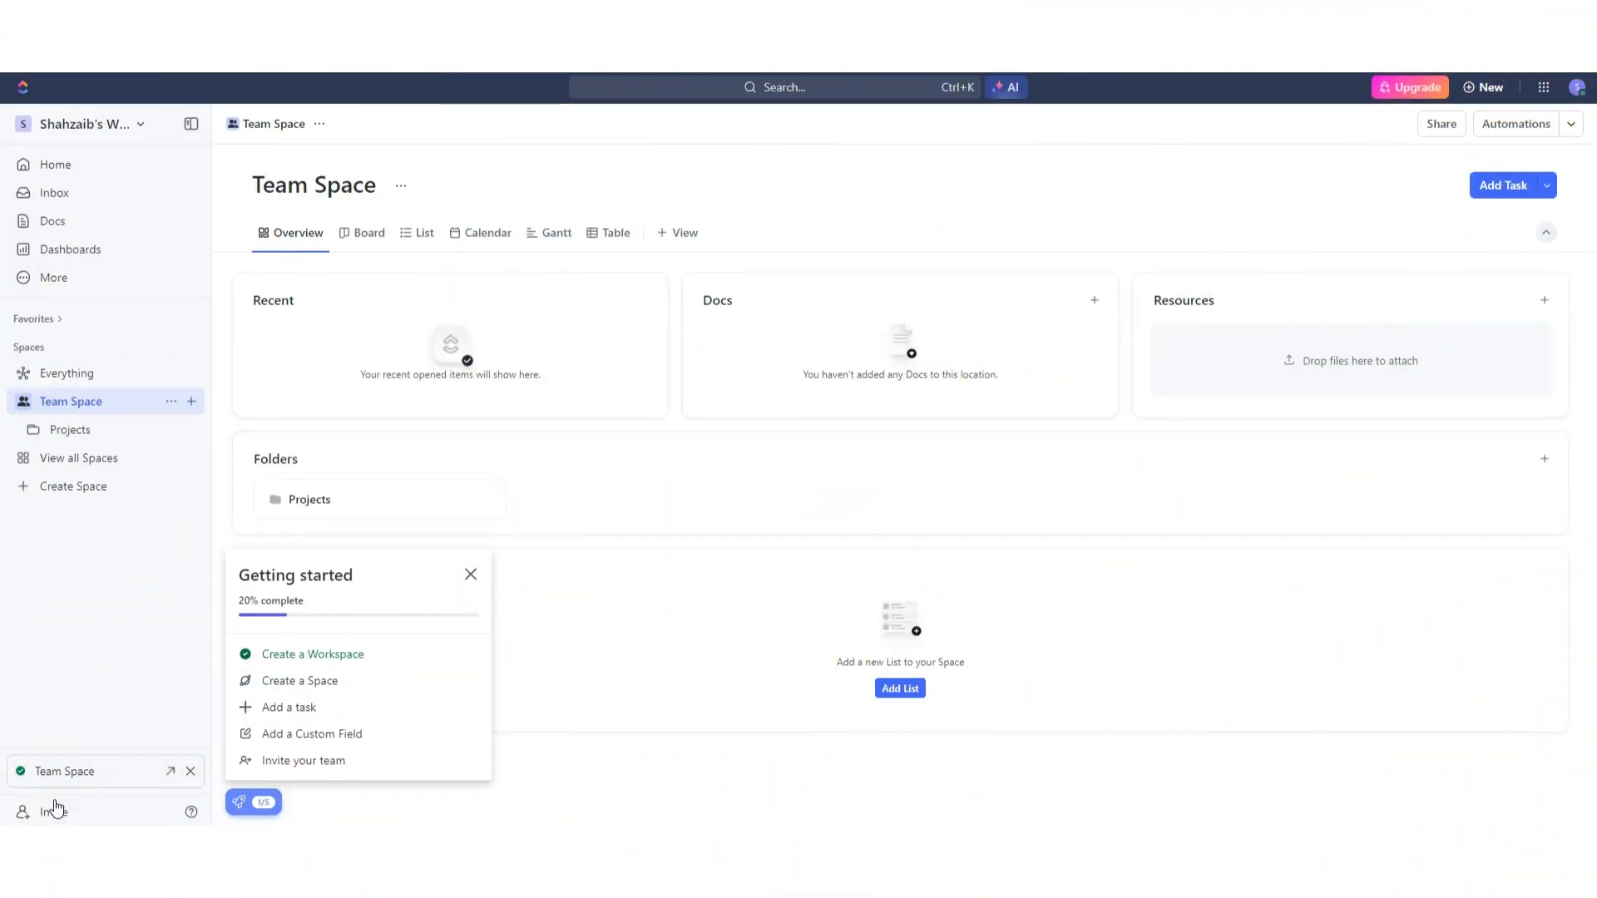
# Step: Go to workspace Settings > People to see the Manage people list of full members
pyautogui.click(55, 809)
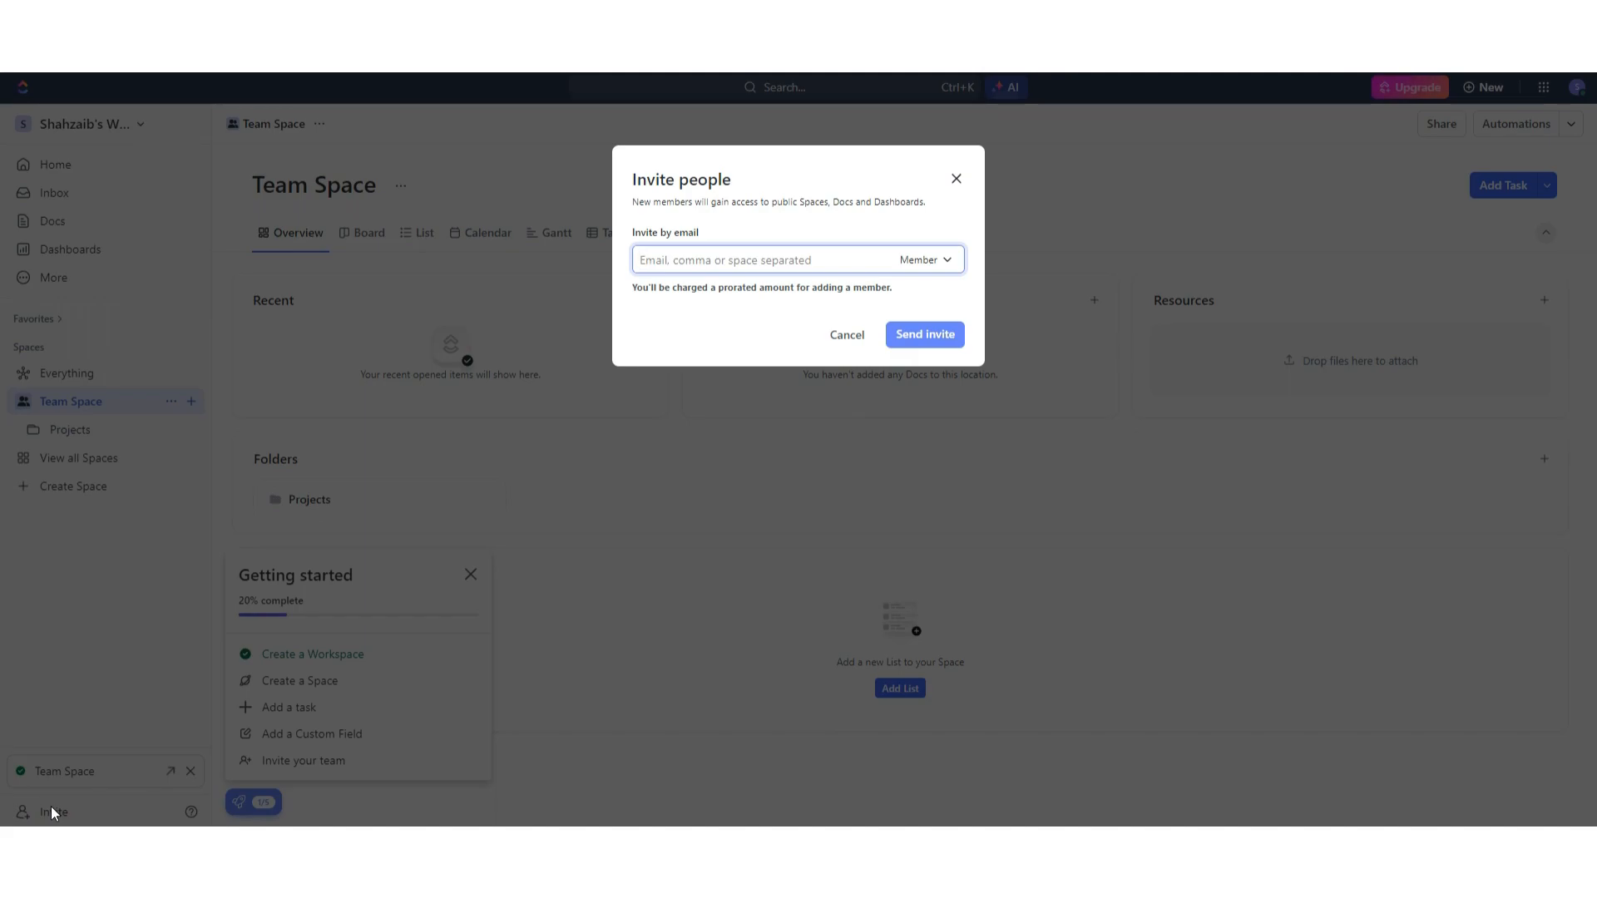
pyautogui.click(779, 397)
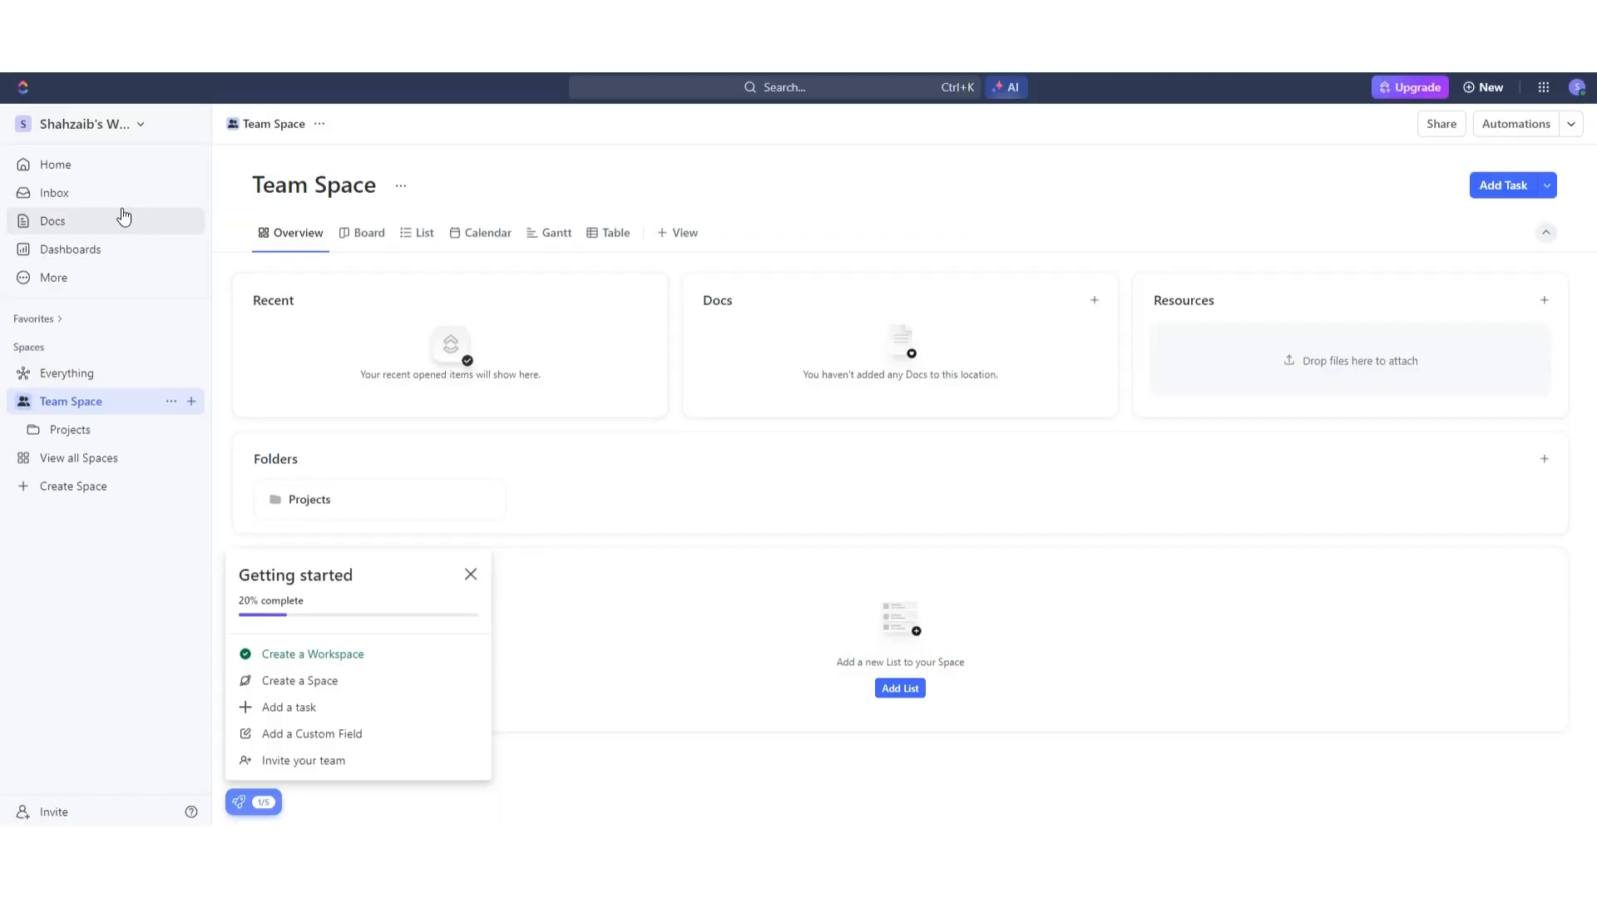
pyautogui.click(93, 131)
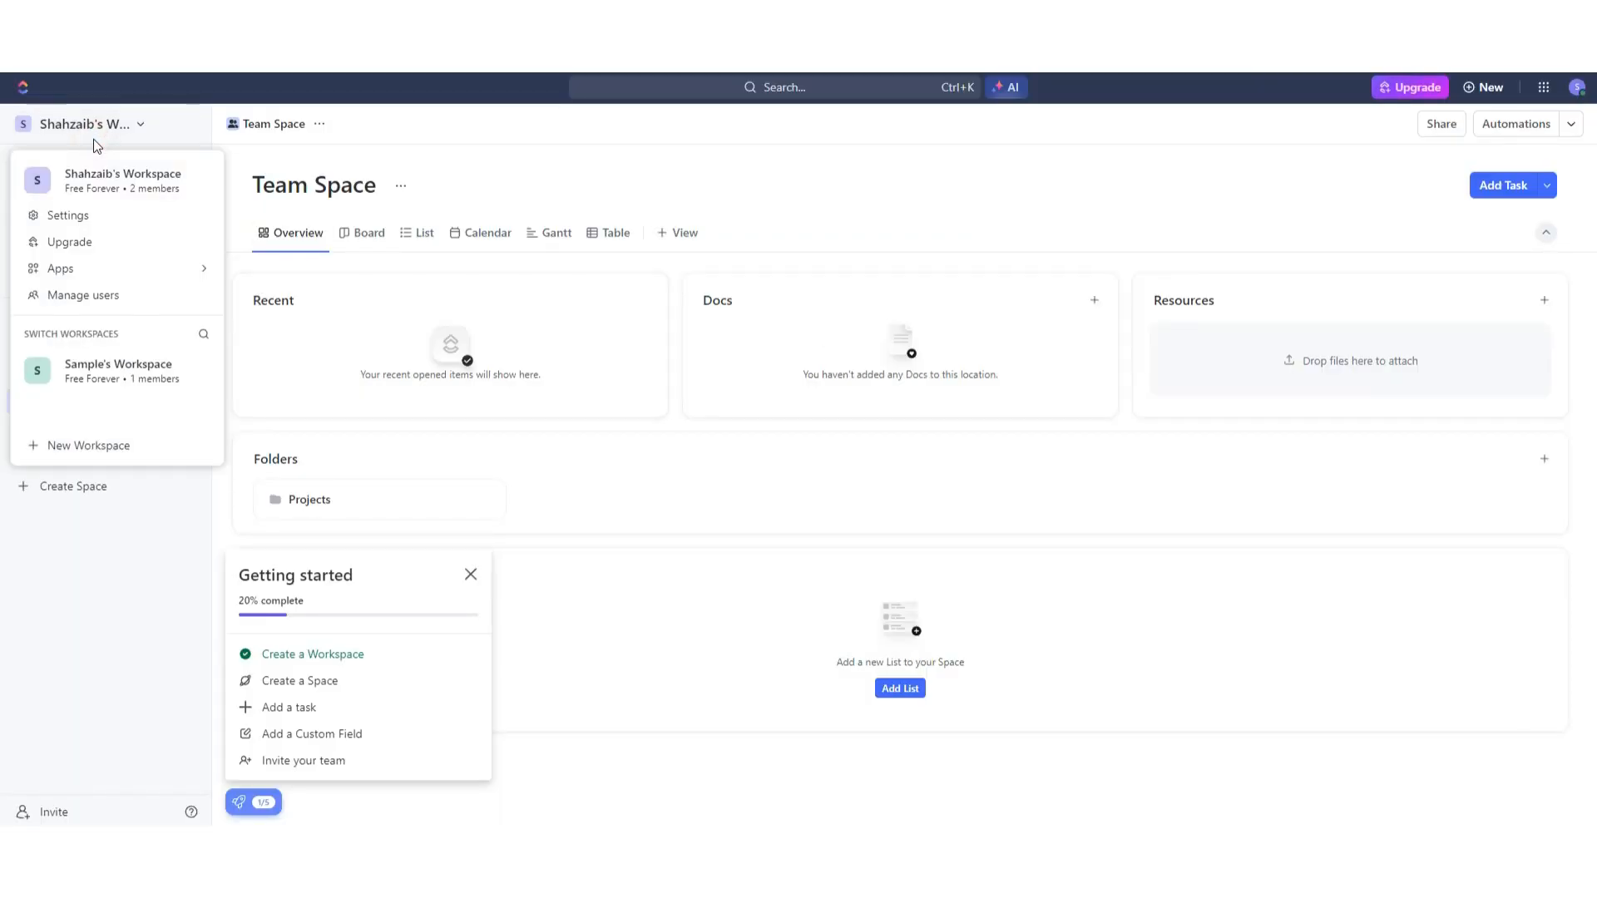
pyautogui.click(71, 214)
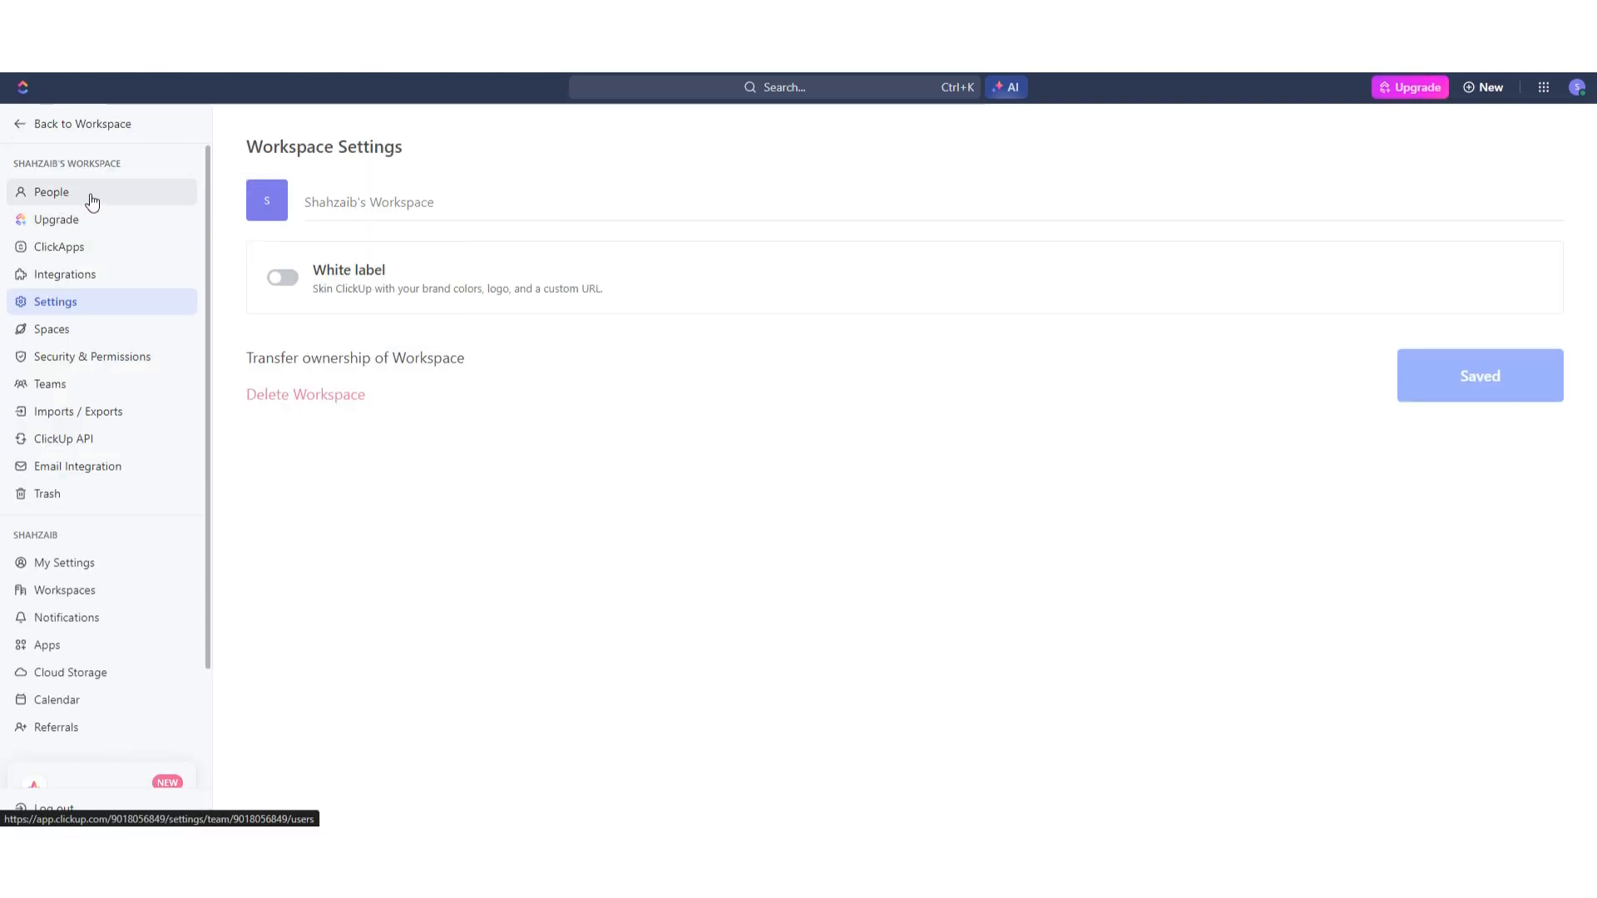
pyautogui.click(56, 201)
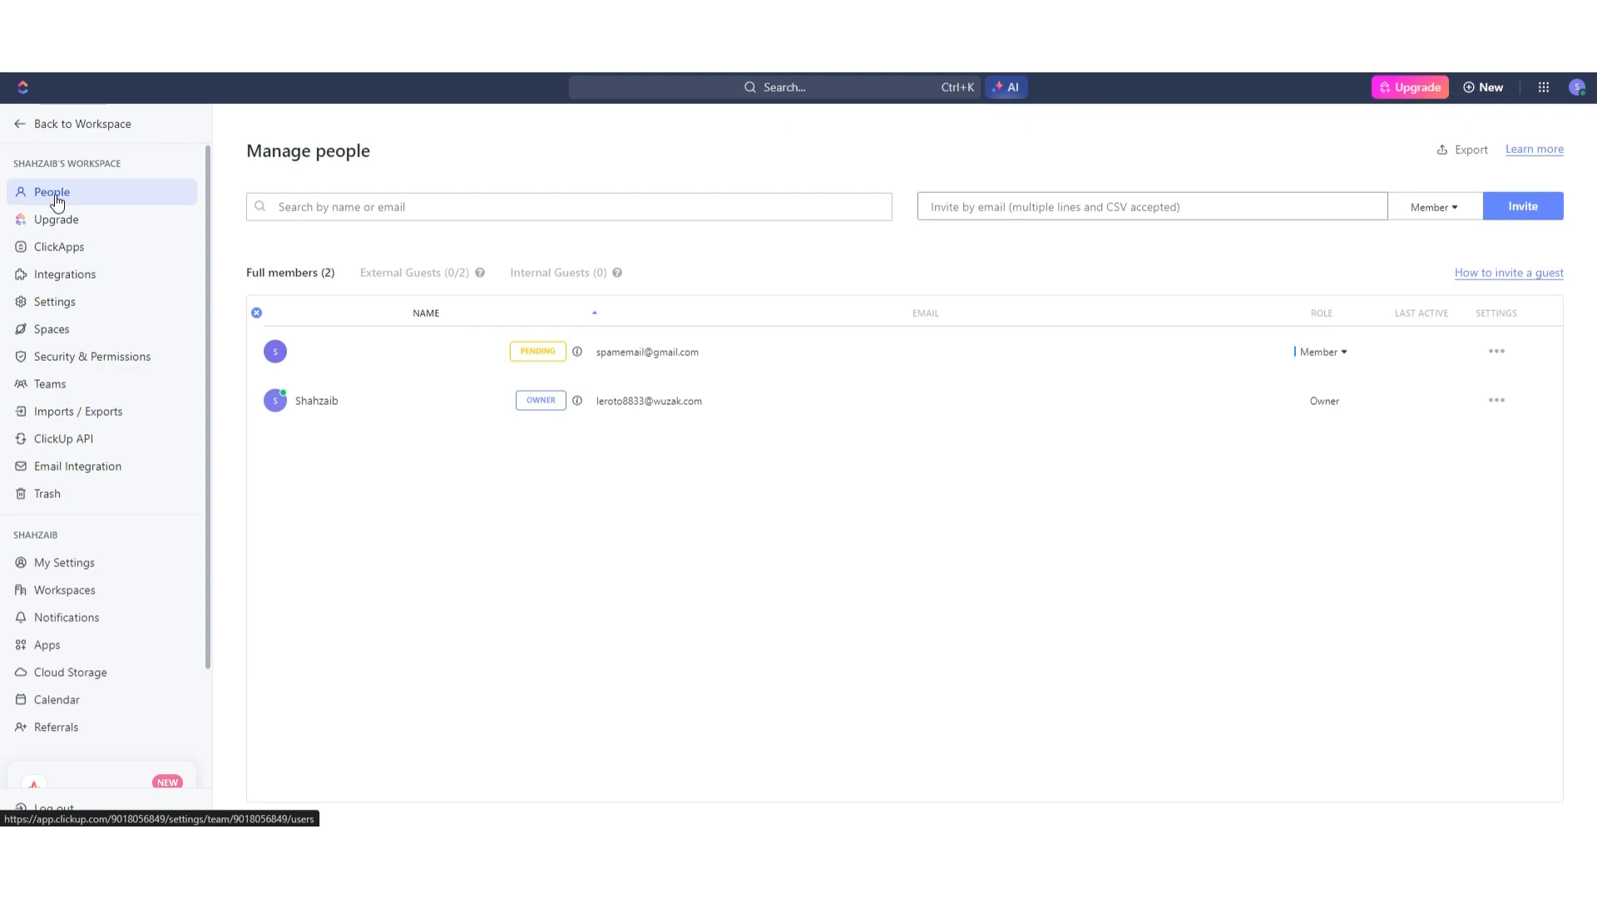
pyautogui.write('+')
pyautogui.press('BackSpace')
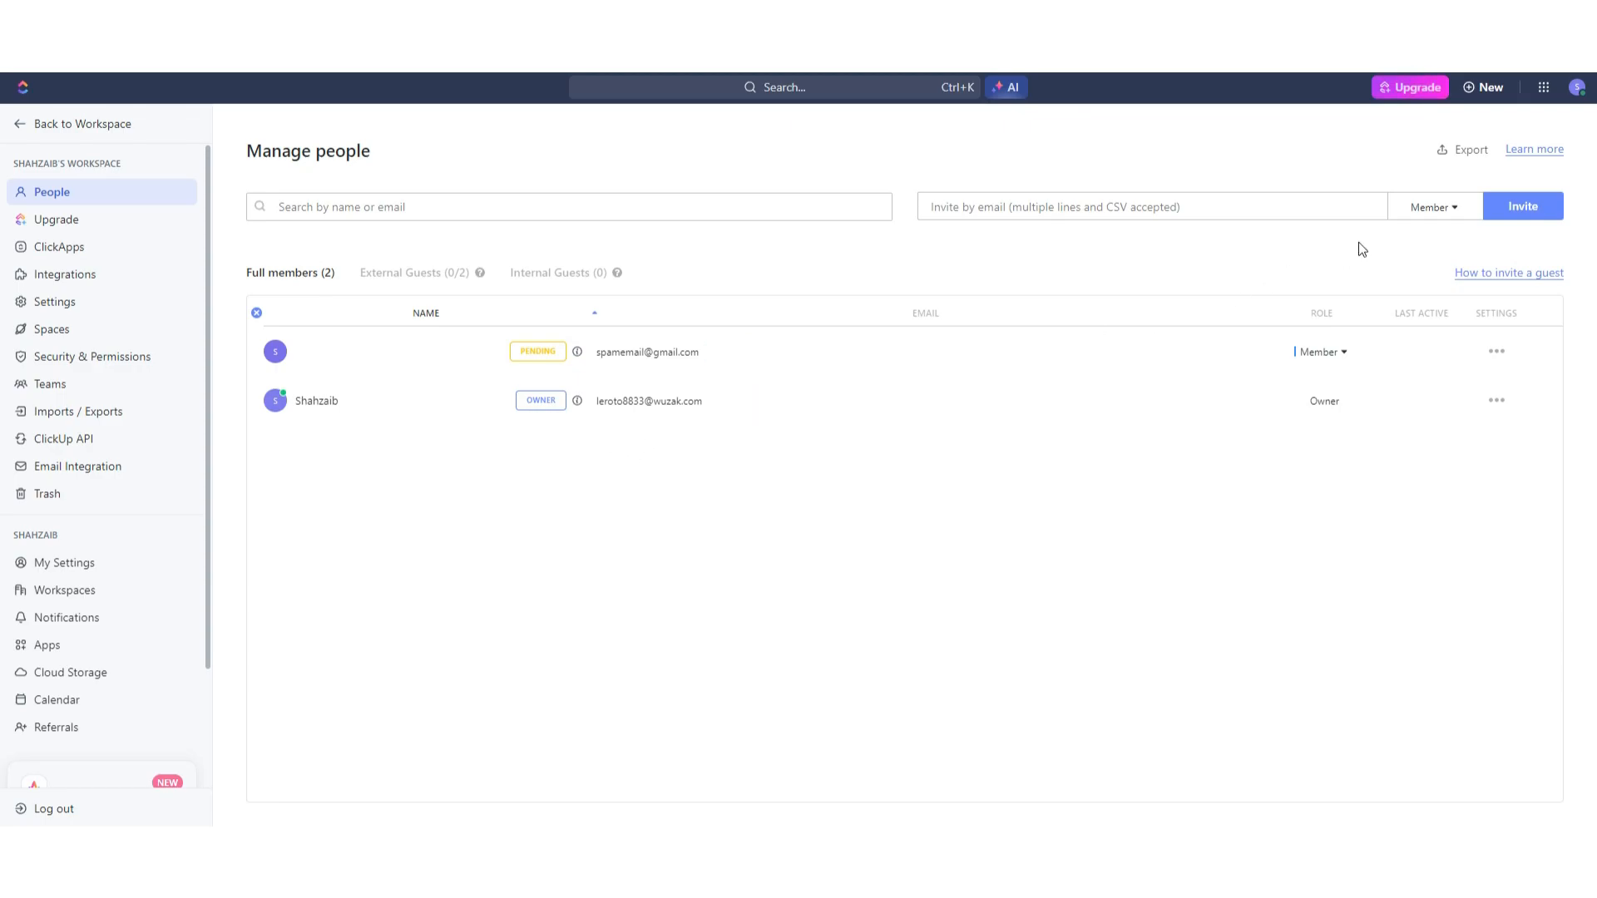
# Step: Invite a new person by e-mail with the Member role
pyautogui.click(979, 211)
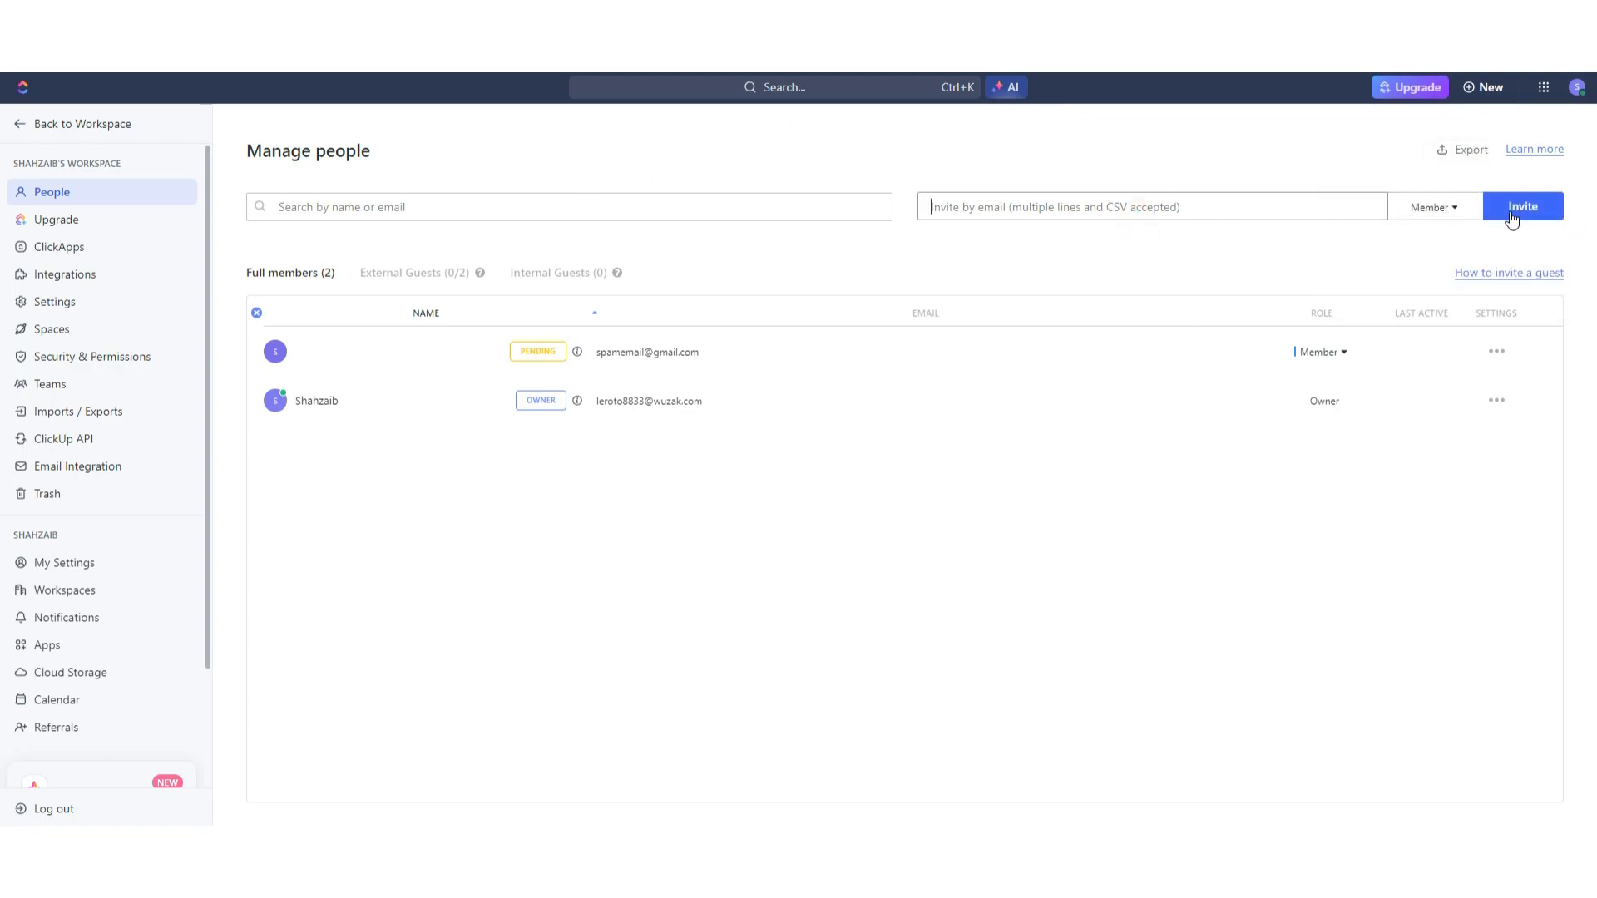
pyautogui.click(1450, 208)
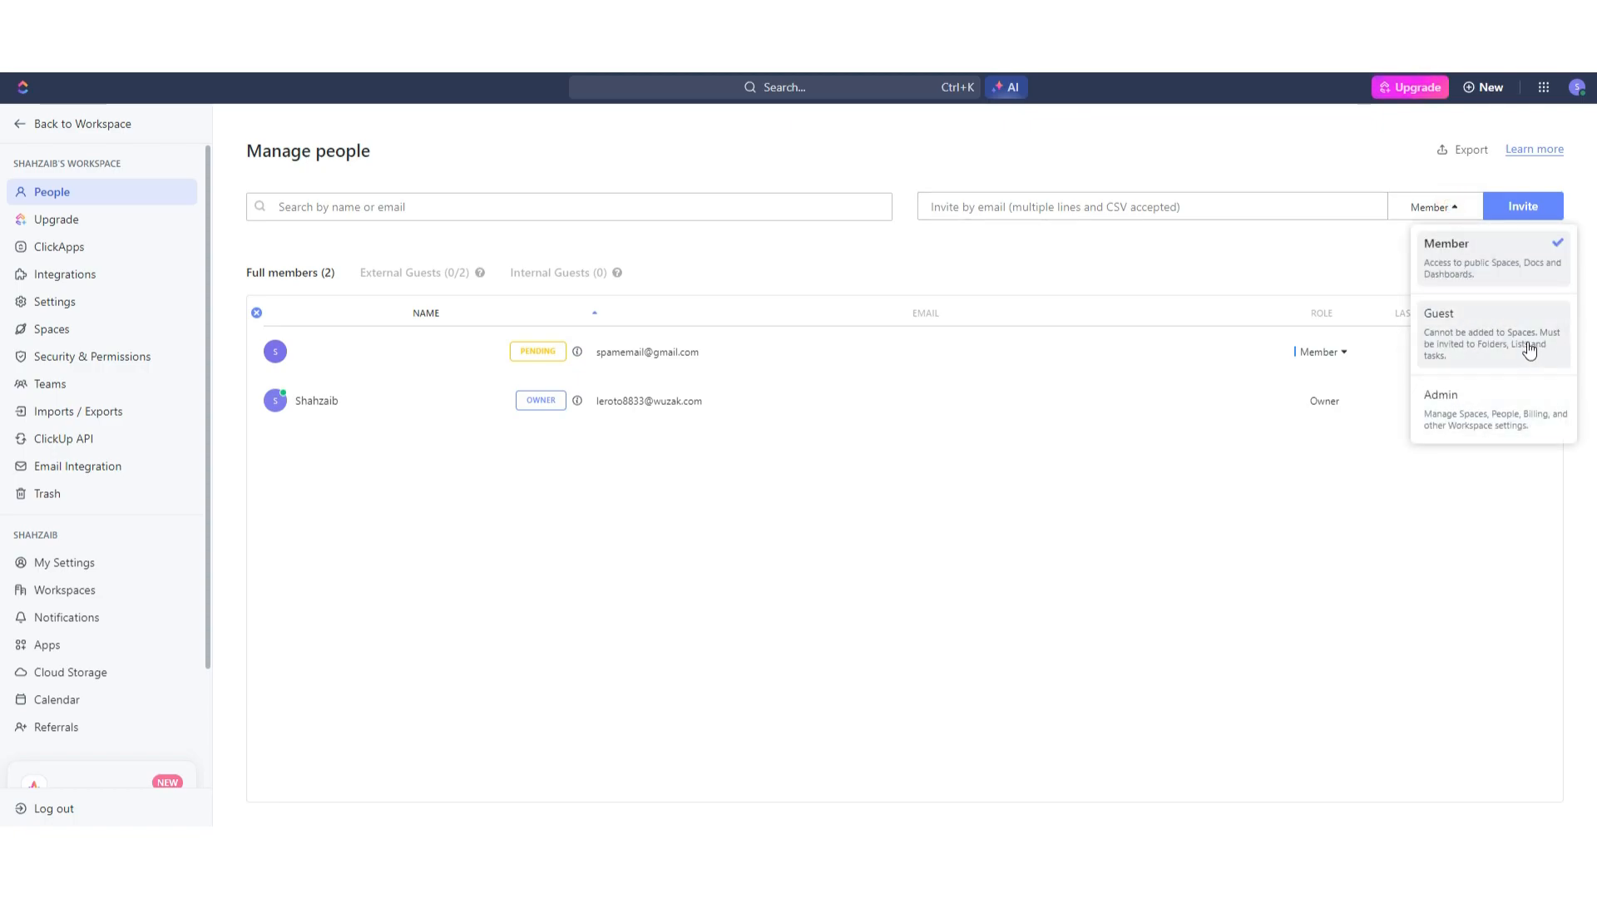
pyautogui.click(1435, 214)
pyautogui.click(1222, 213)
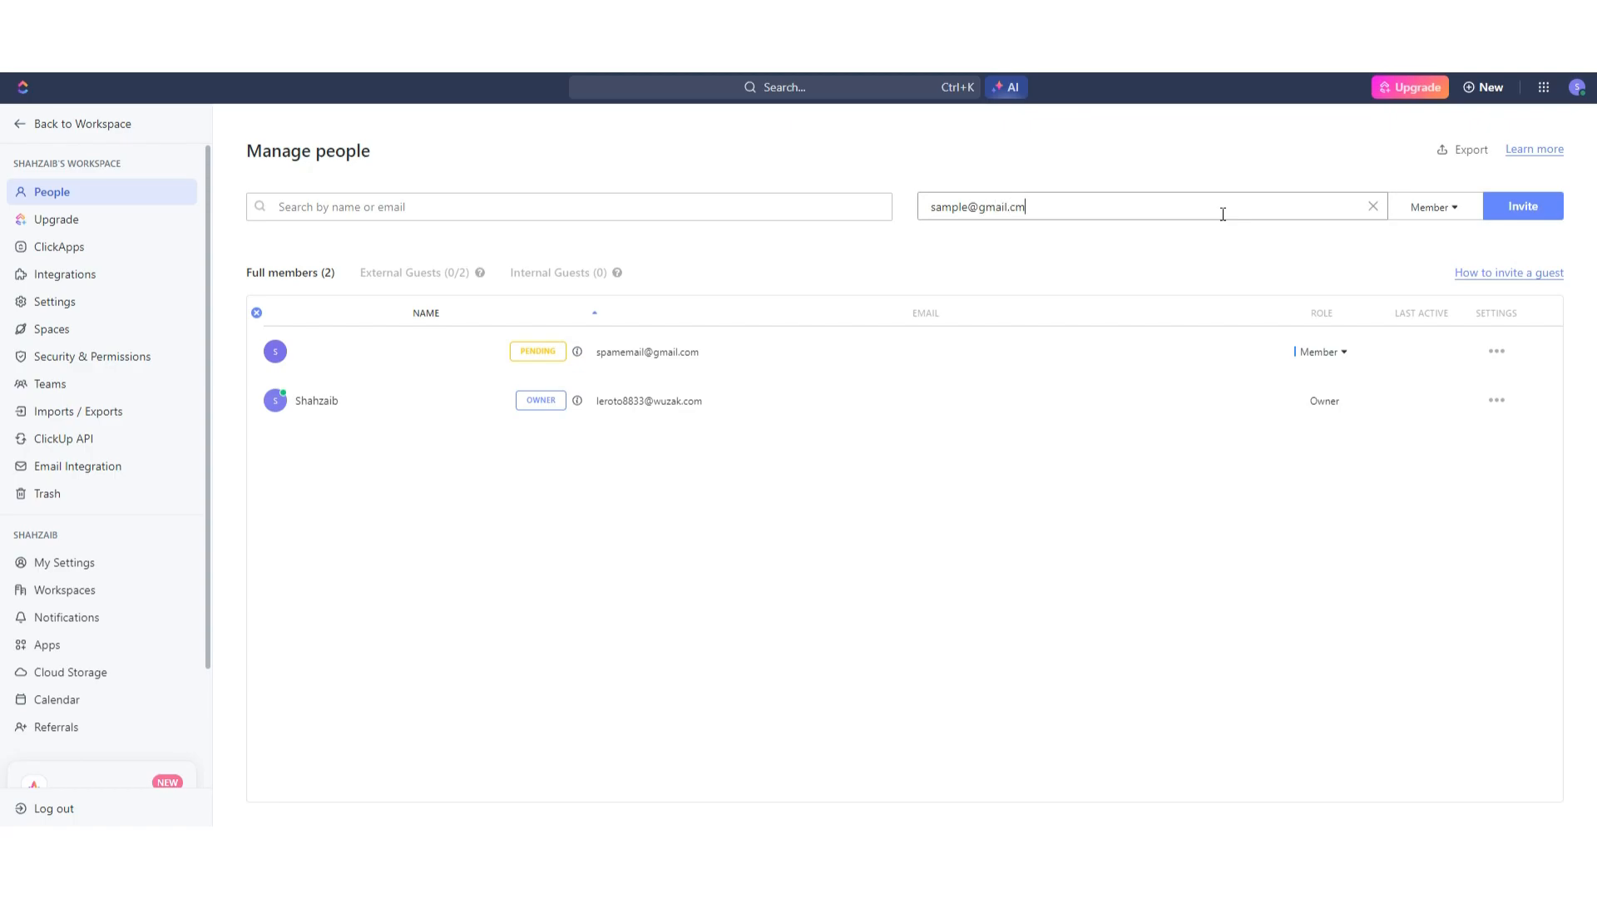
pyautogui.click(1457, 208)
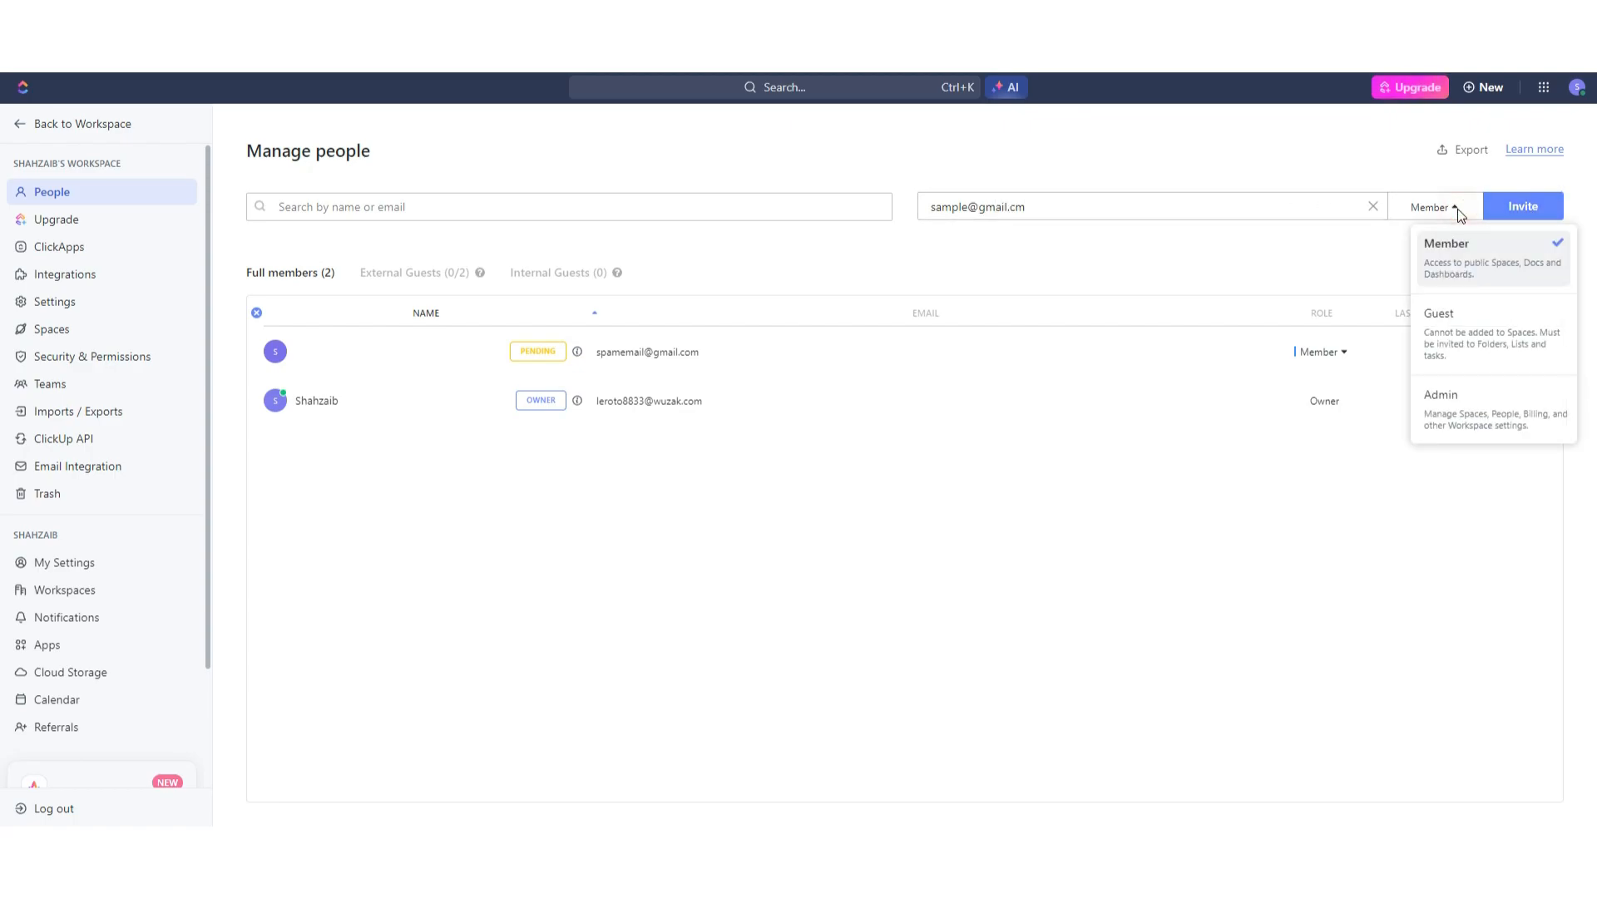
pyautogui.click(1461, 244)
pyautogui.click(1509, 220)
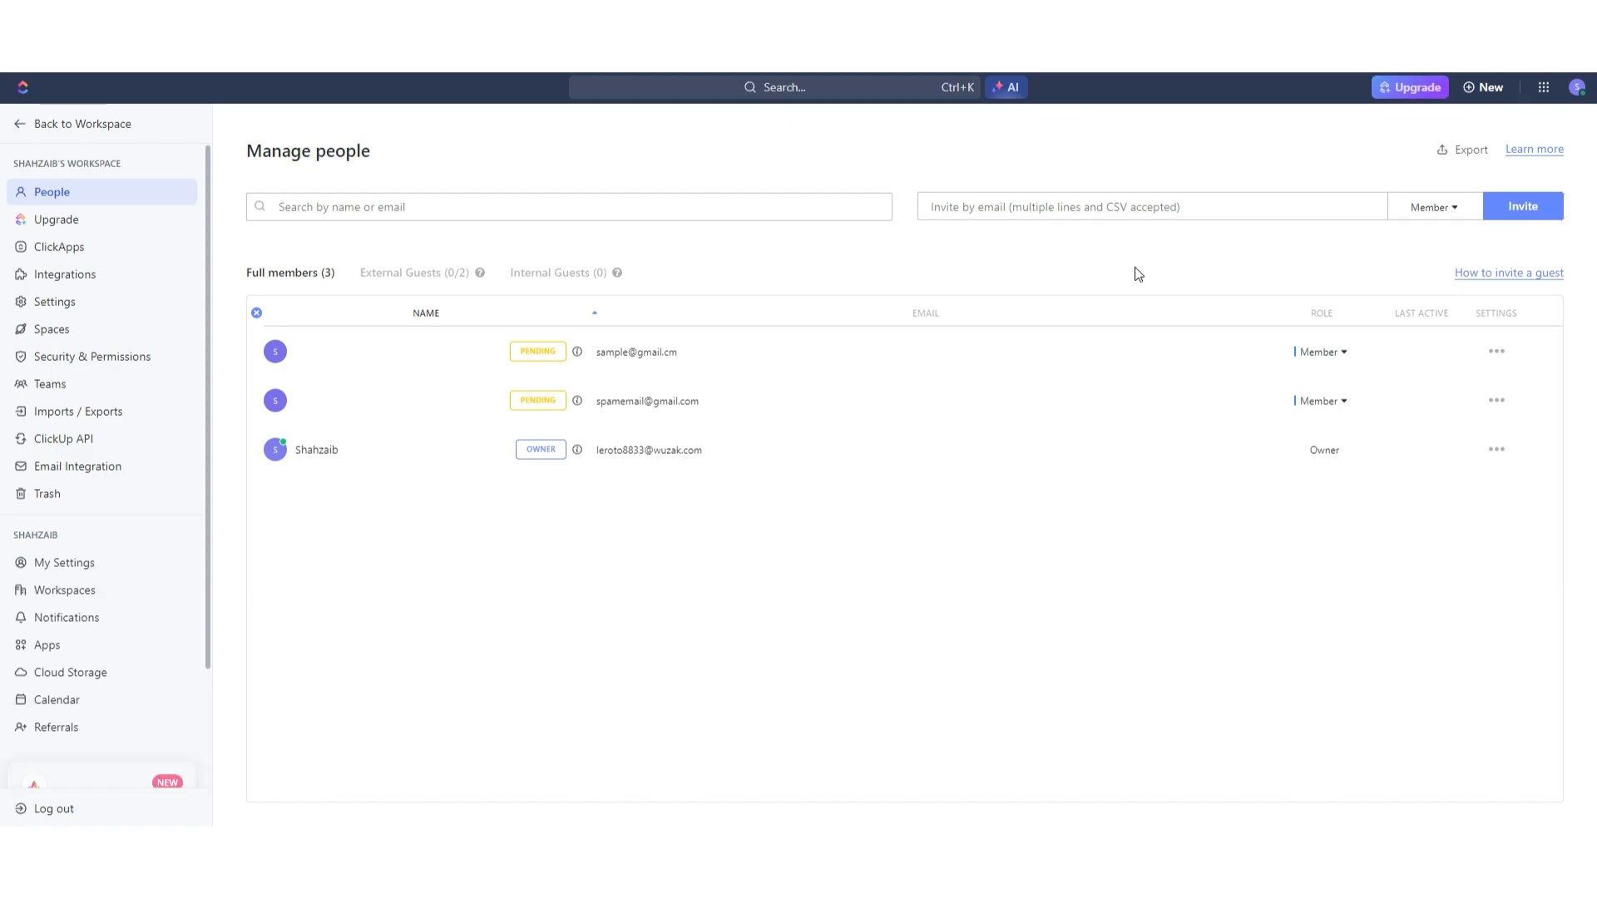
# Step: Check the External Guests list, then go back to the workspace
pyautogui.click(408, 275)
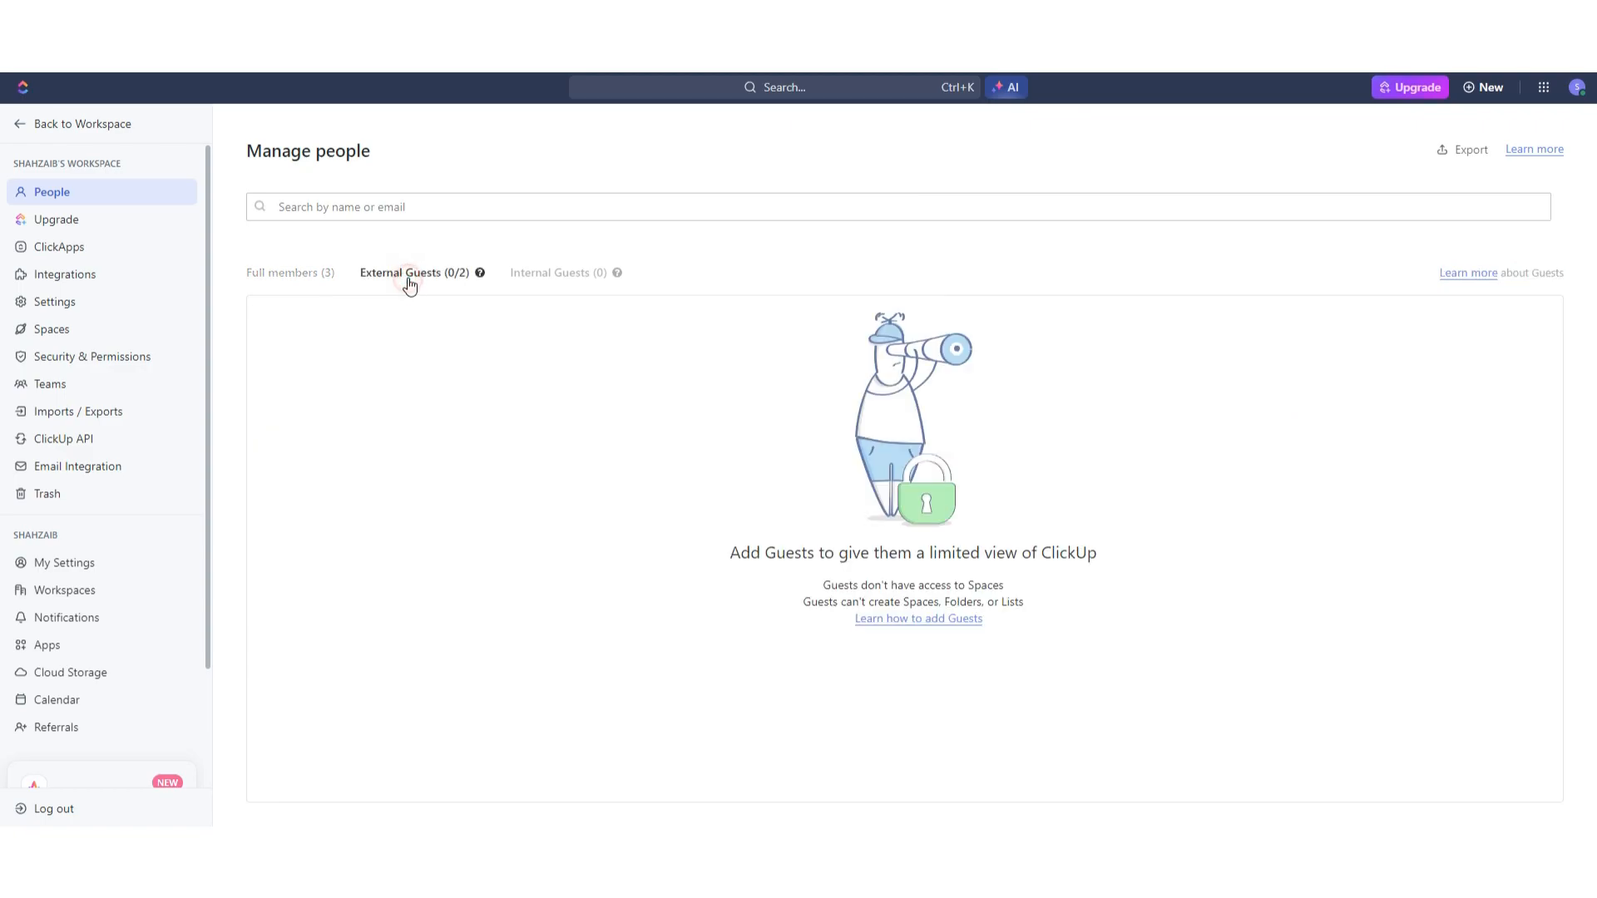
pyautogui.click(300, 275)
pyautogui.click(760, 267)
pyautogui.click(20, 130)
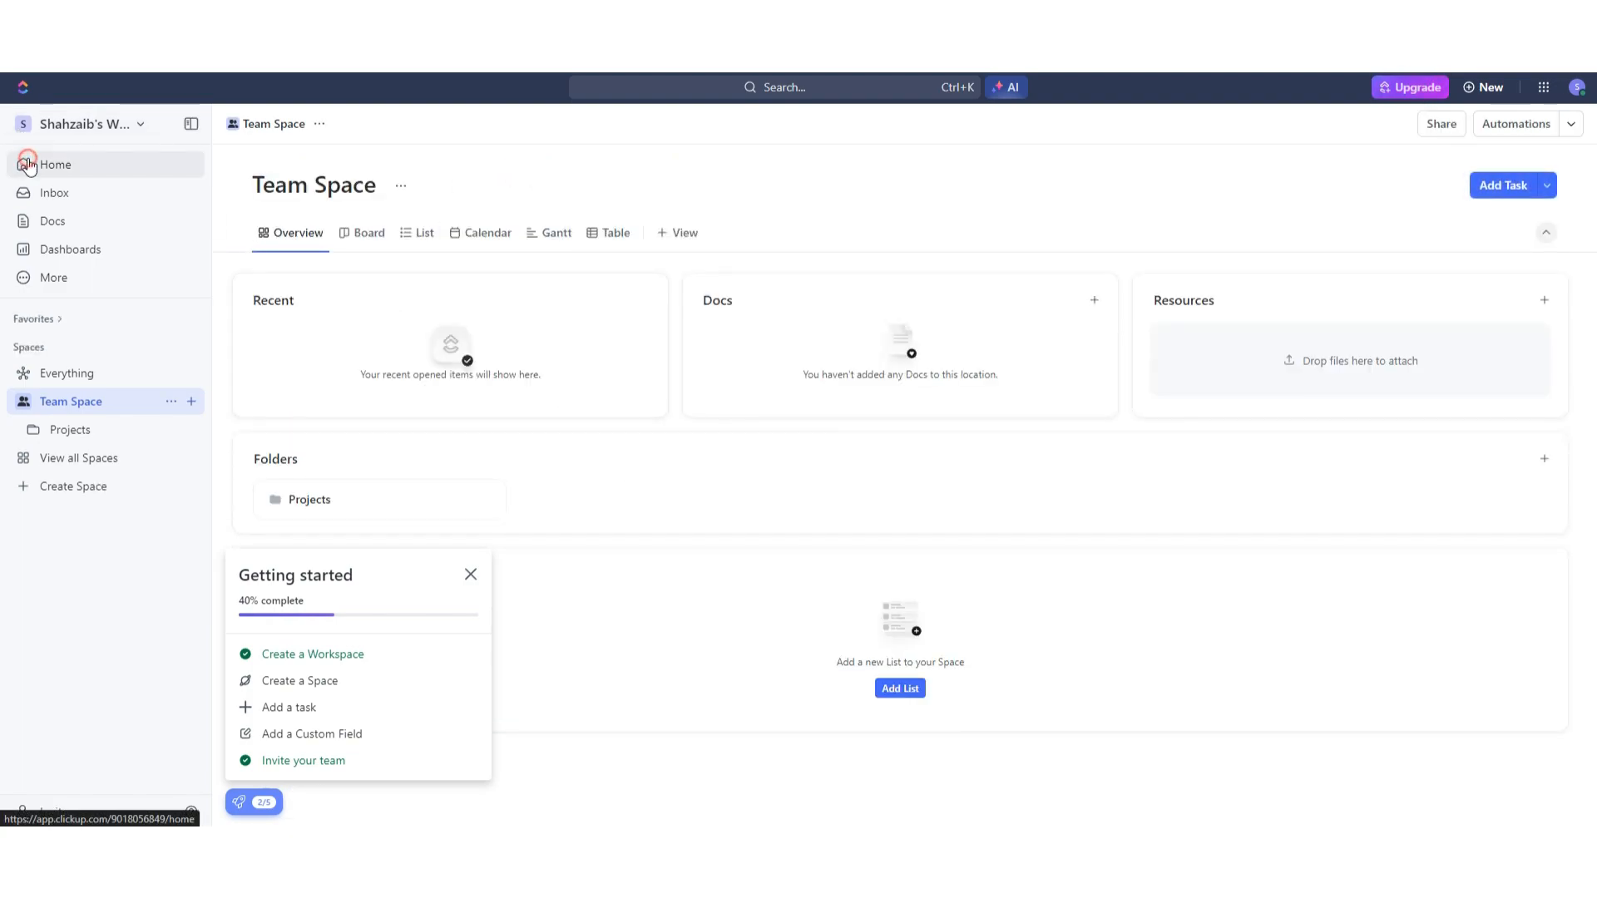
# Step: Go to Home and browse the Agenda card to the next day and back to Jan 25
pyautogui.click(30, 164)
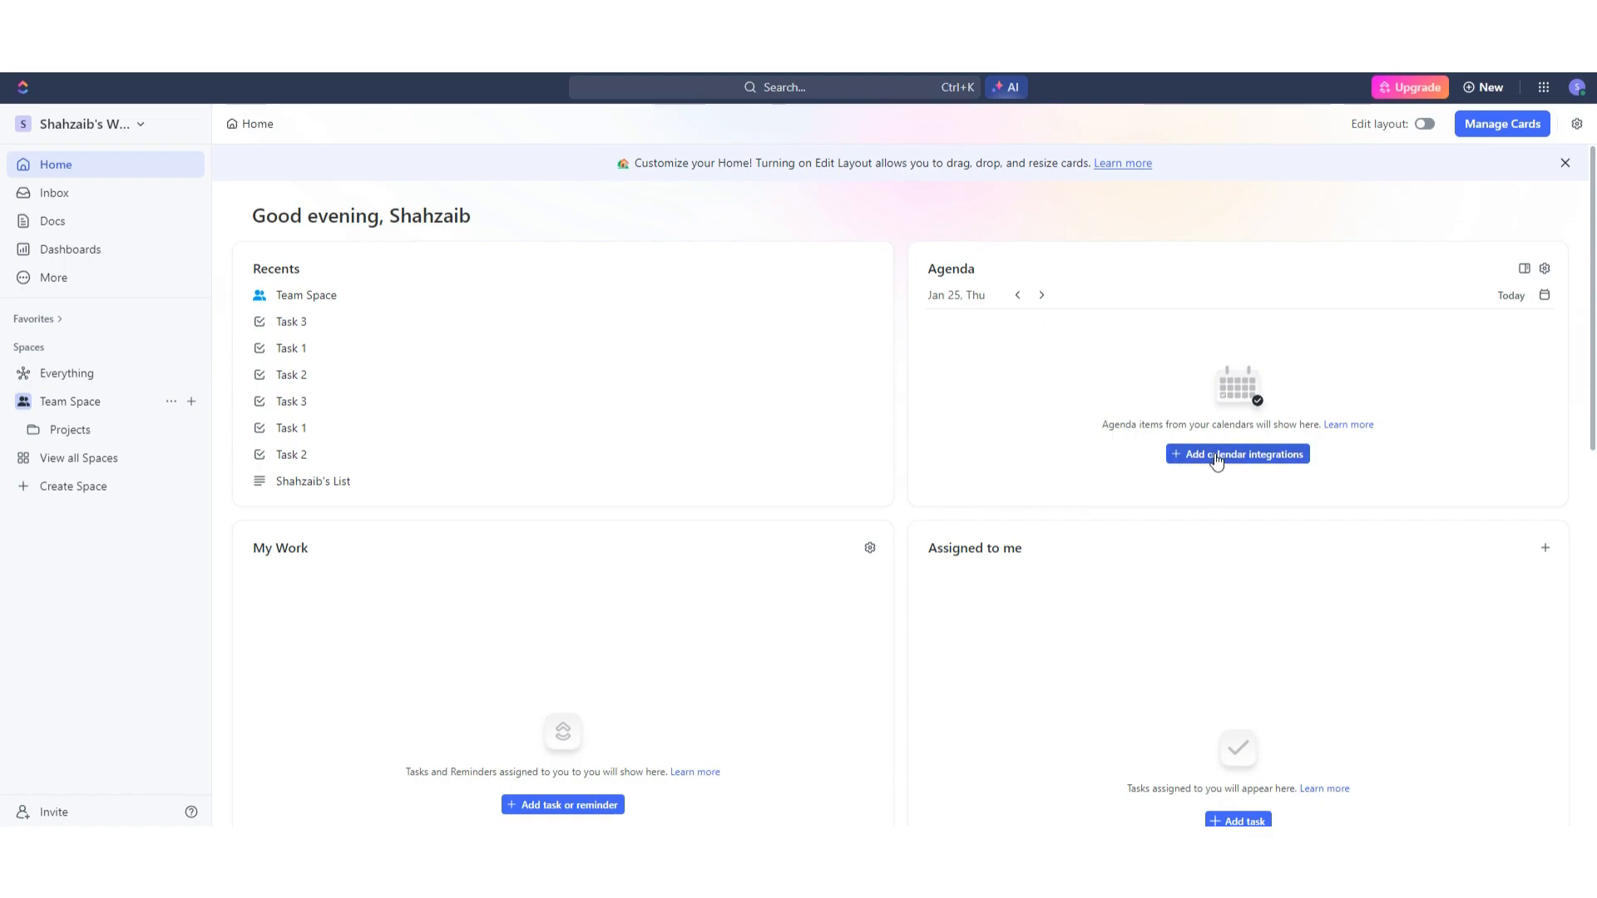
pyautogui.scroll(-4, 546, 421)
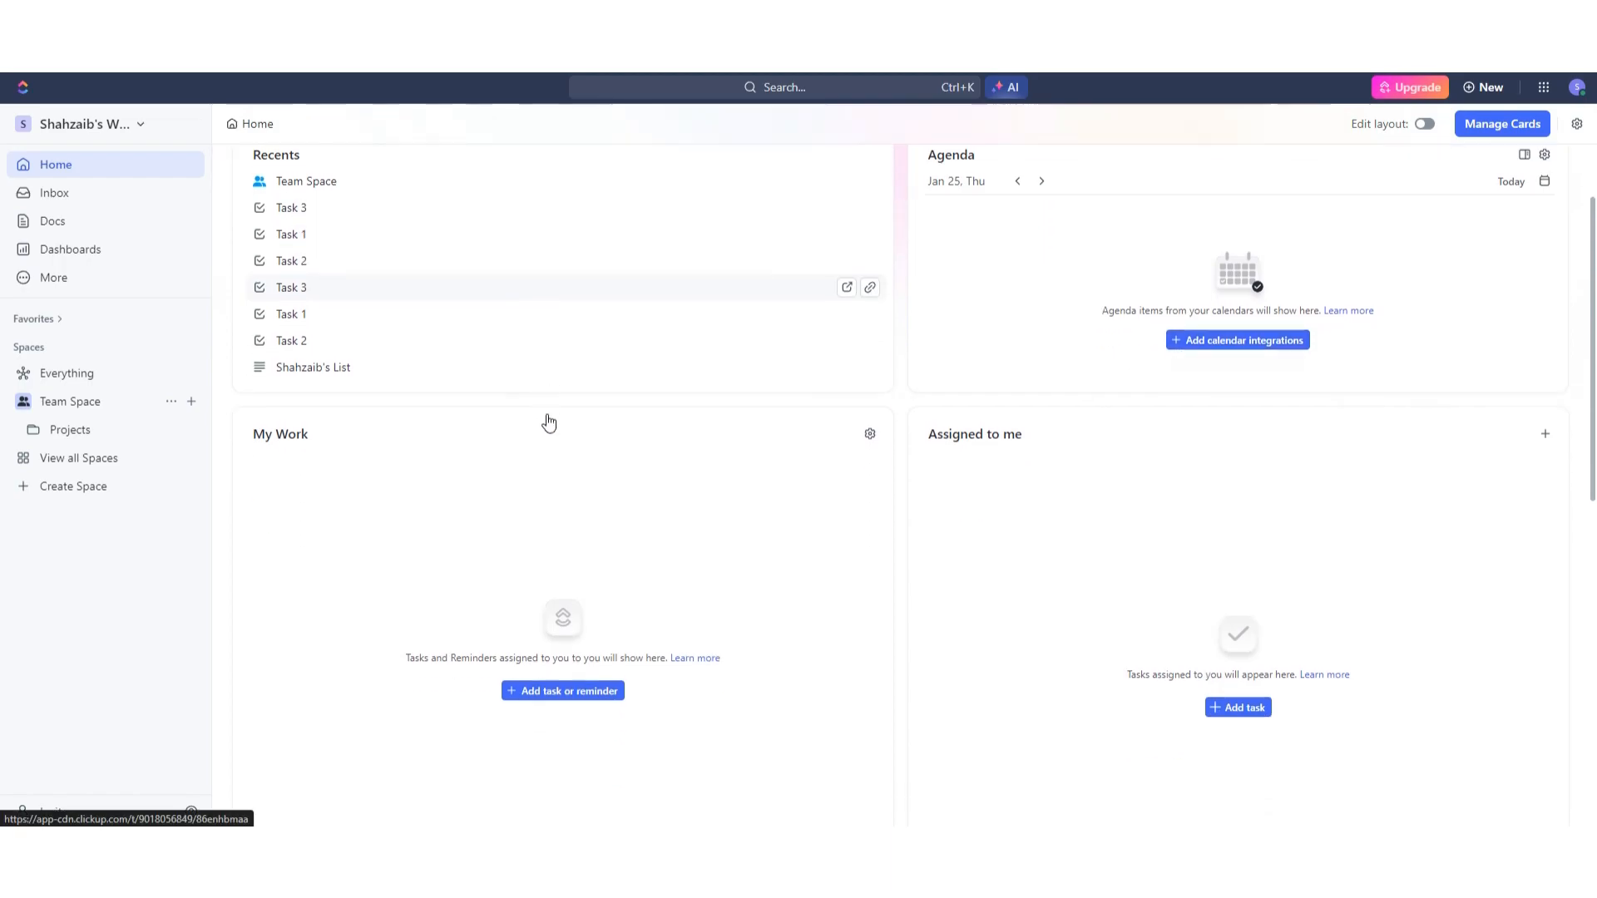
pyautogui.scroll(4, 549, 421)
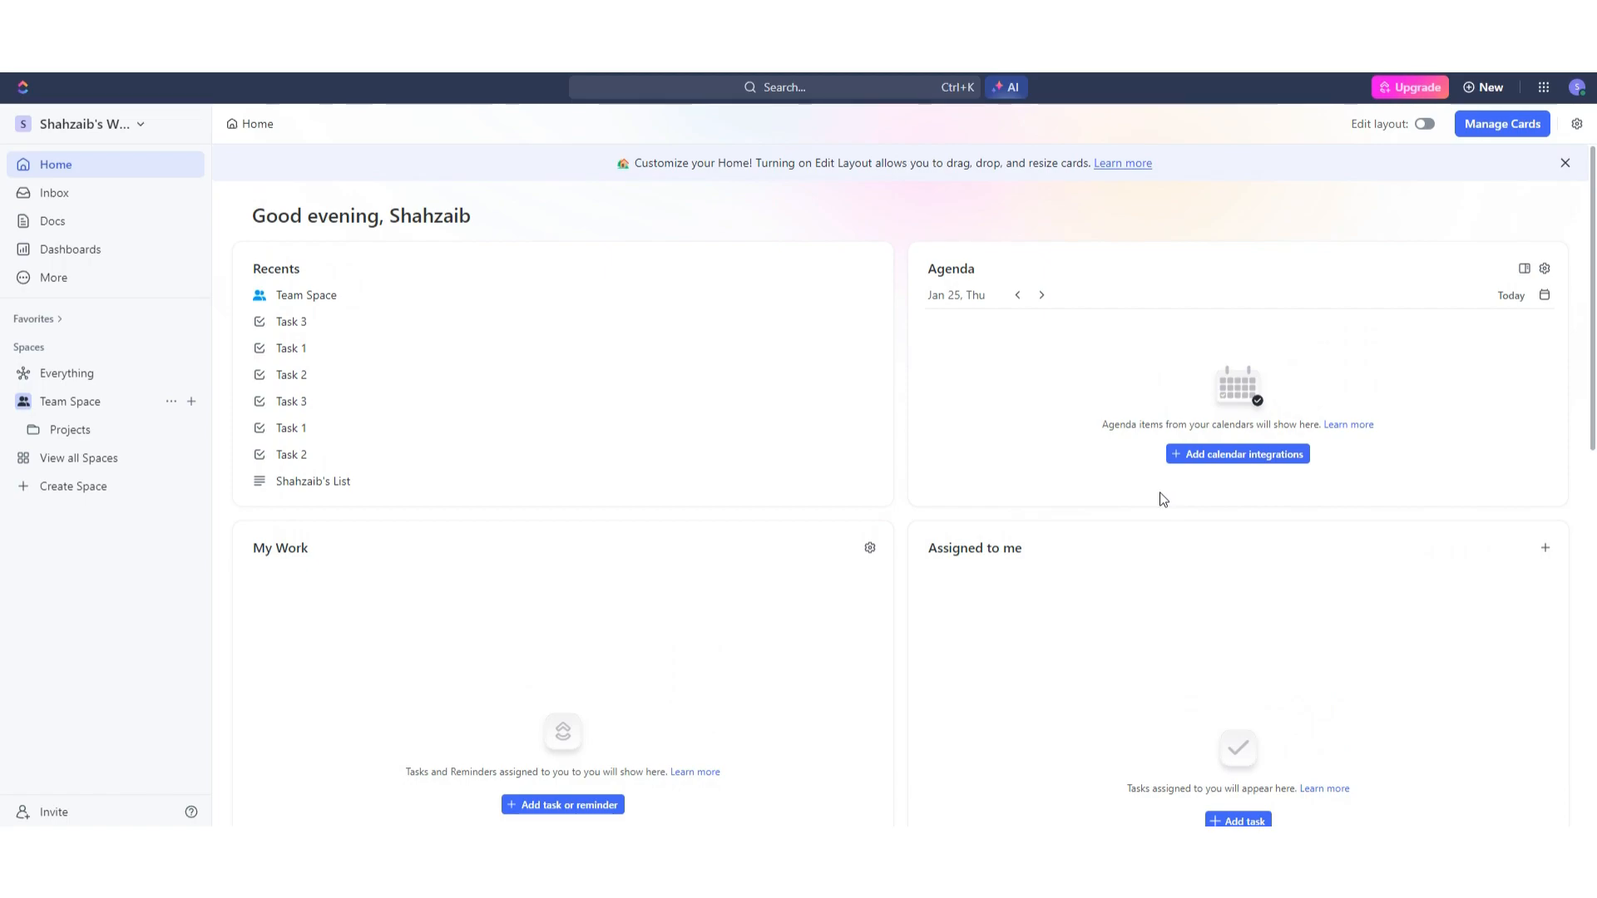
pyautogui.click(1033, 298)
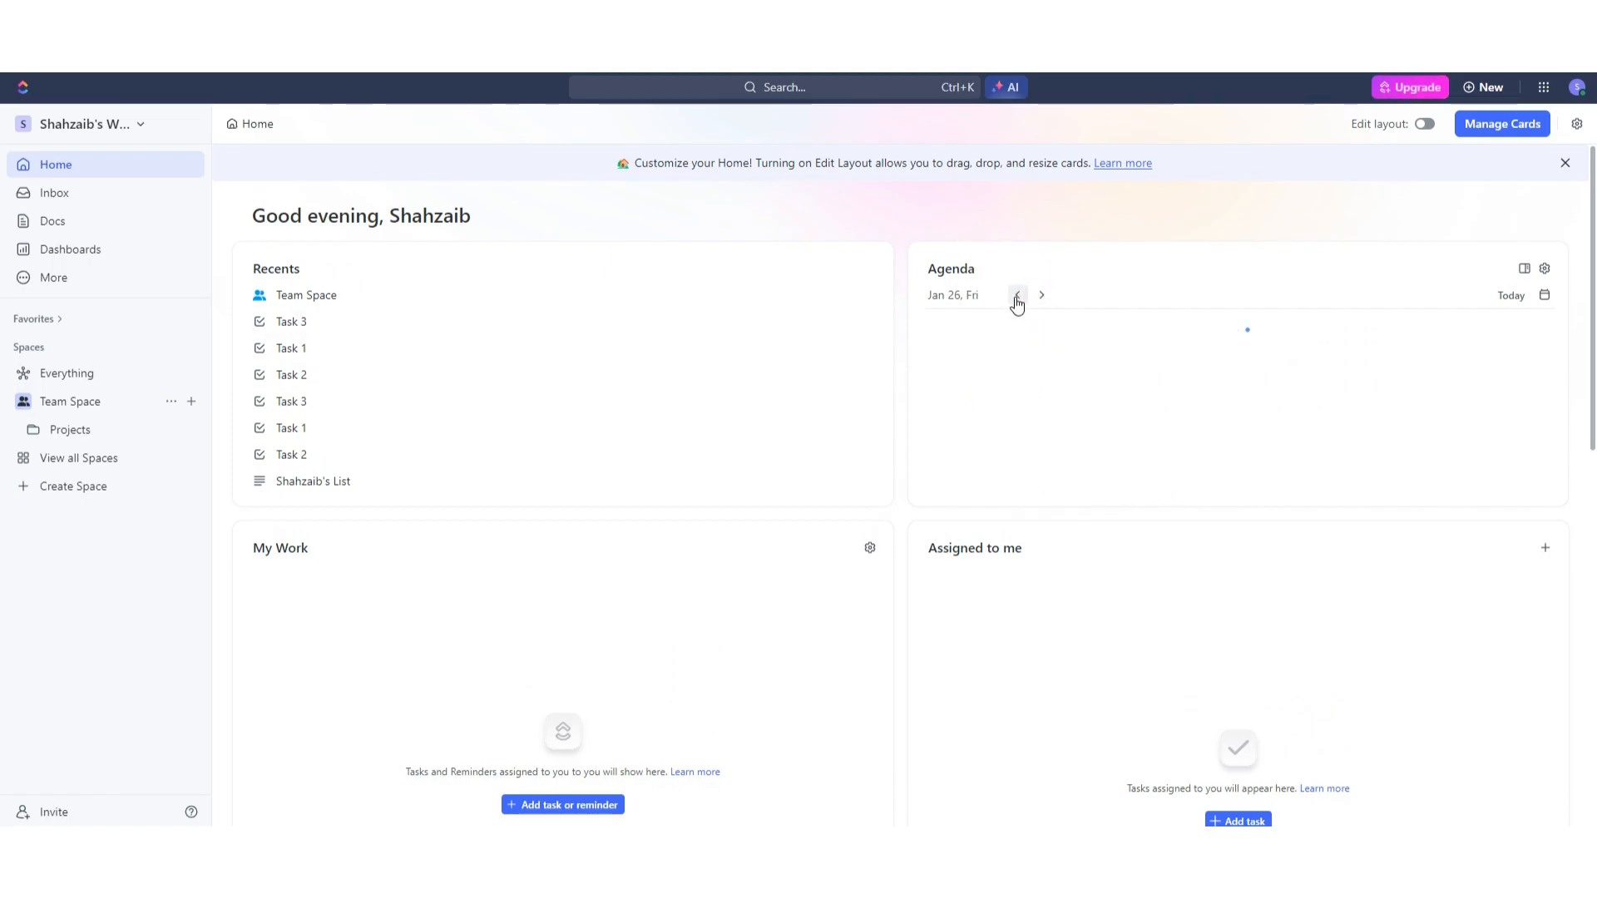
pyautogui.click(1015, 298)
pyautogui.scroll(-5, 1163, 480)
pyautogui.scroll(-5, 1165, 483)
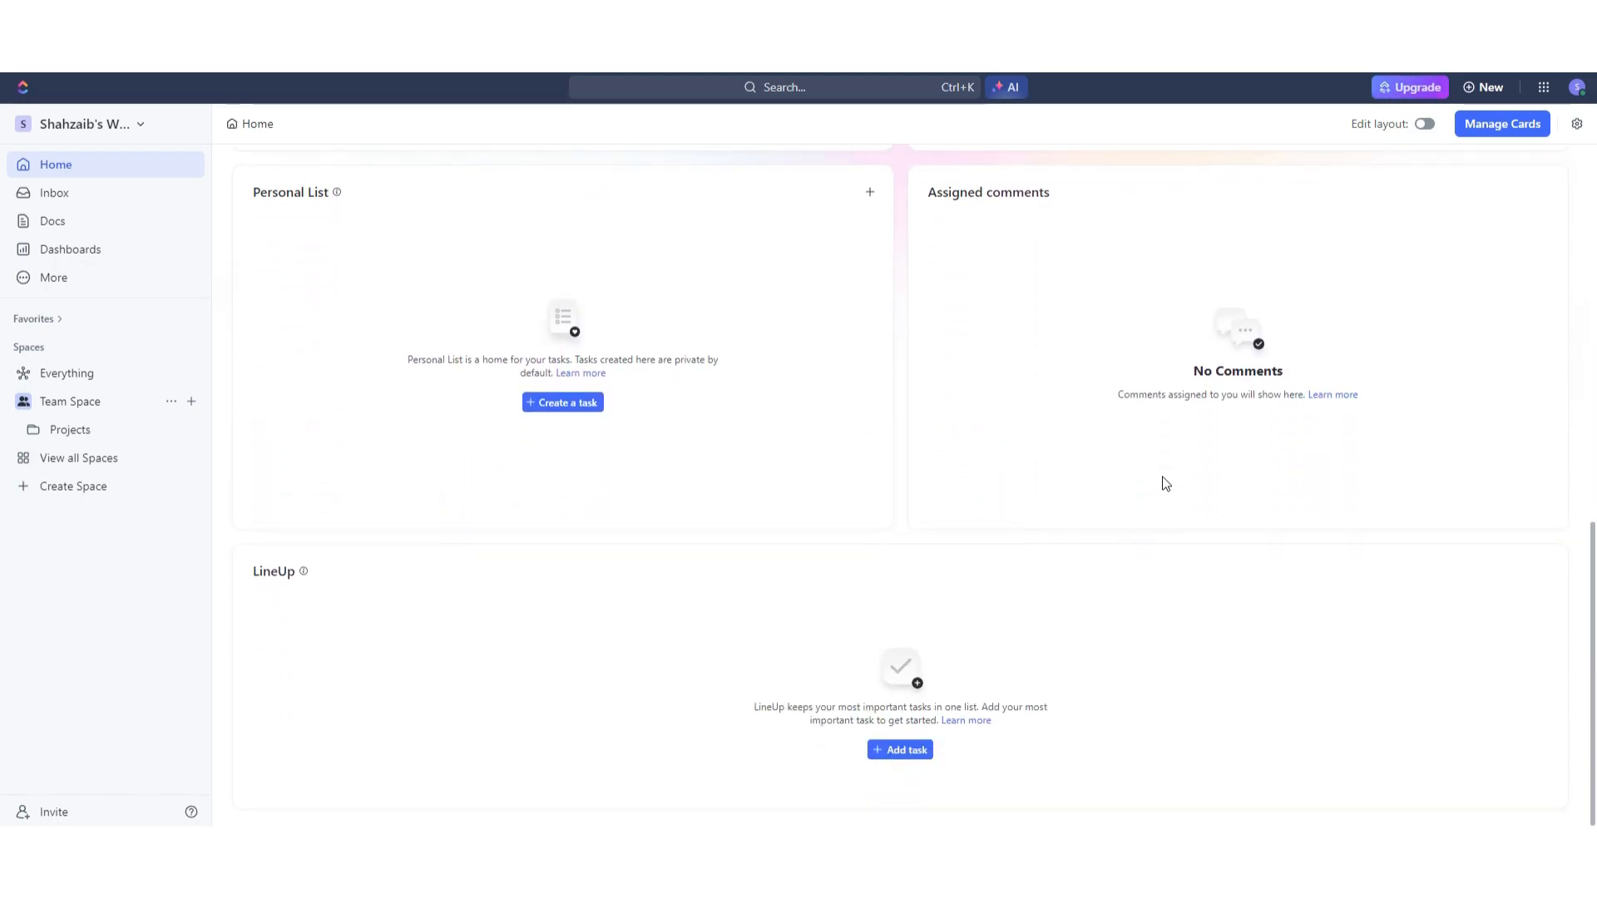
pyautogui.scroll(10, 1166, 483)
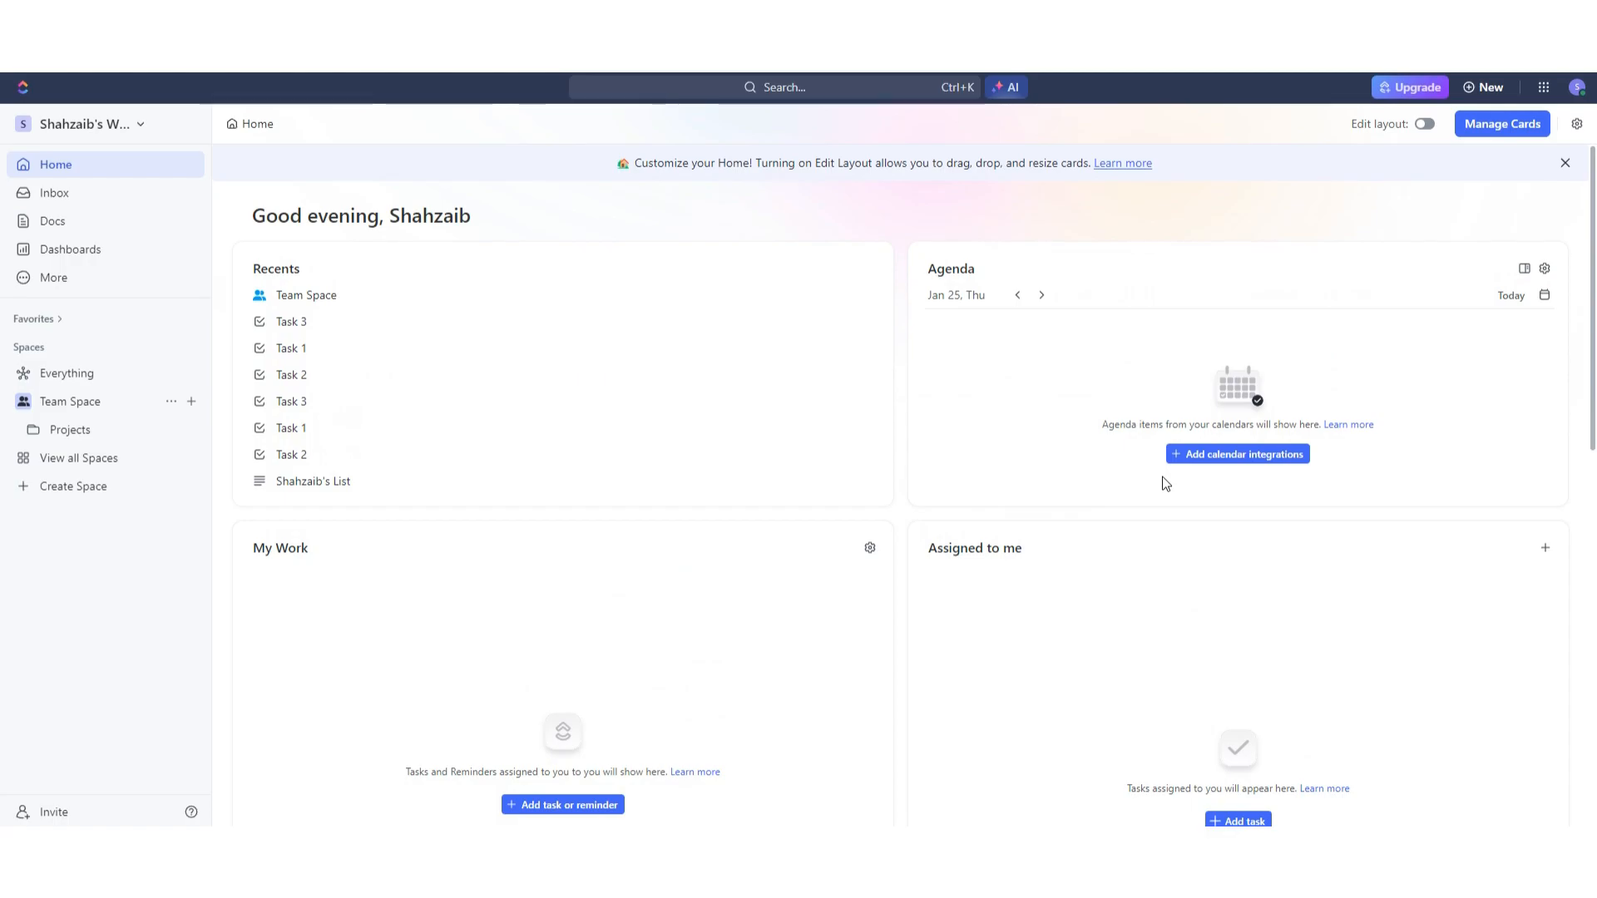
# Step: Switch the Agenda card to the Calendar day view through its settings
pyautogui.moveTo(1591, 191)
pyautogui.mouseDown()
pyautogui.moveTo(1593, 582)
pyautogui.moveTo(1594, 162)
pyautogui.mouseUp()
pyautogui.click(1540, 270)
pyautogui.click(1487, 363)
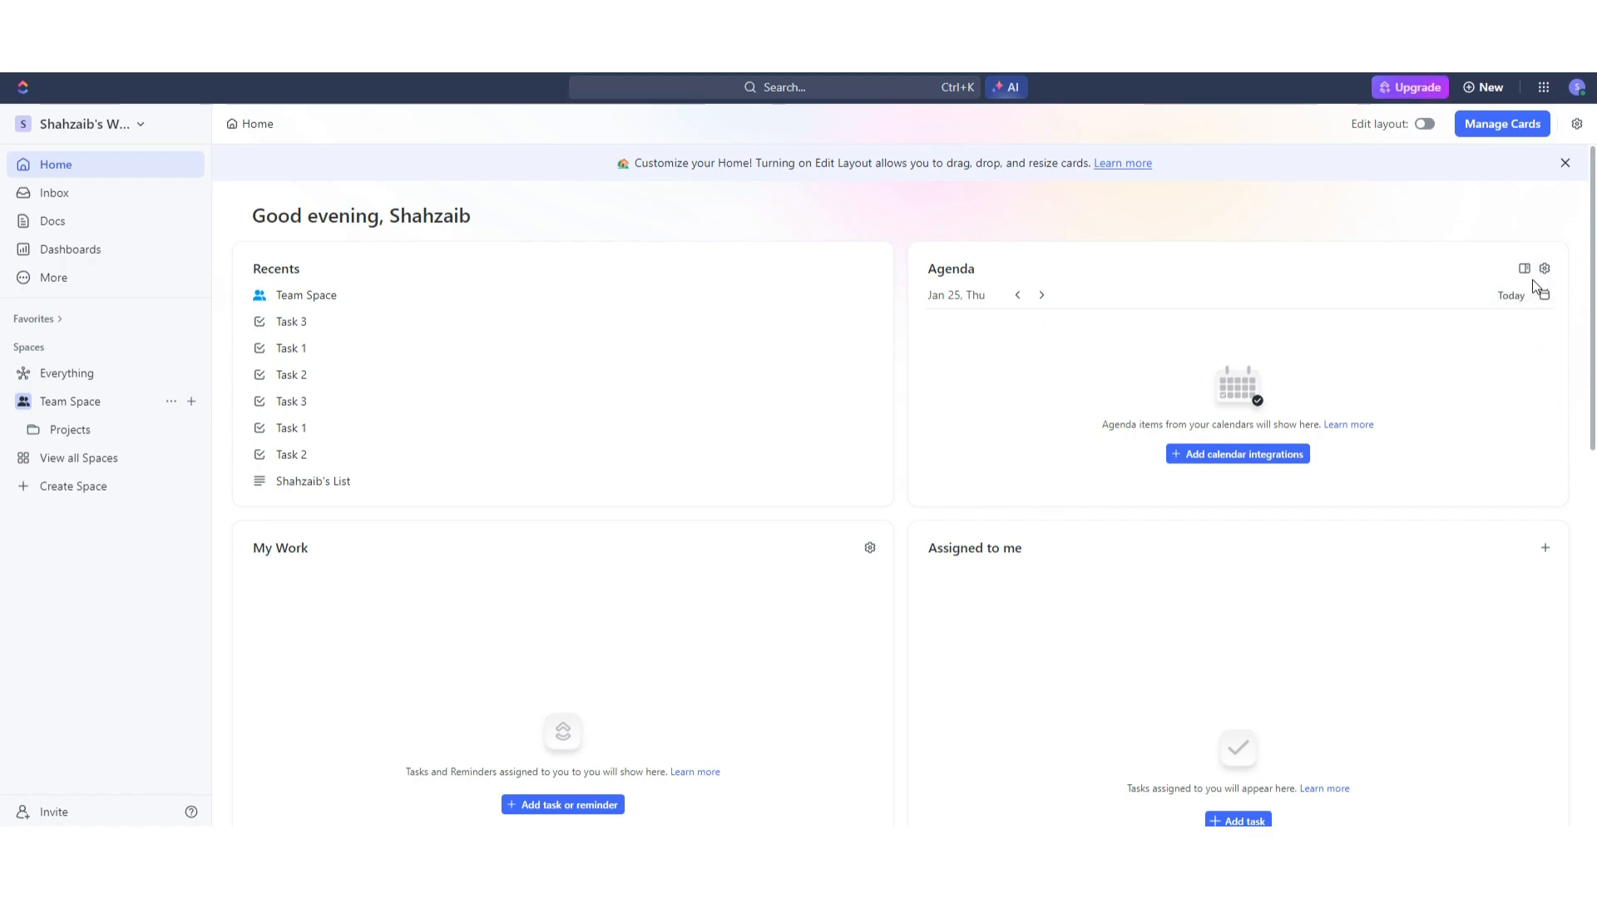
pyautogui.click(158, 278)
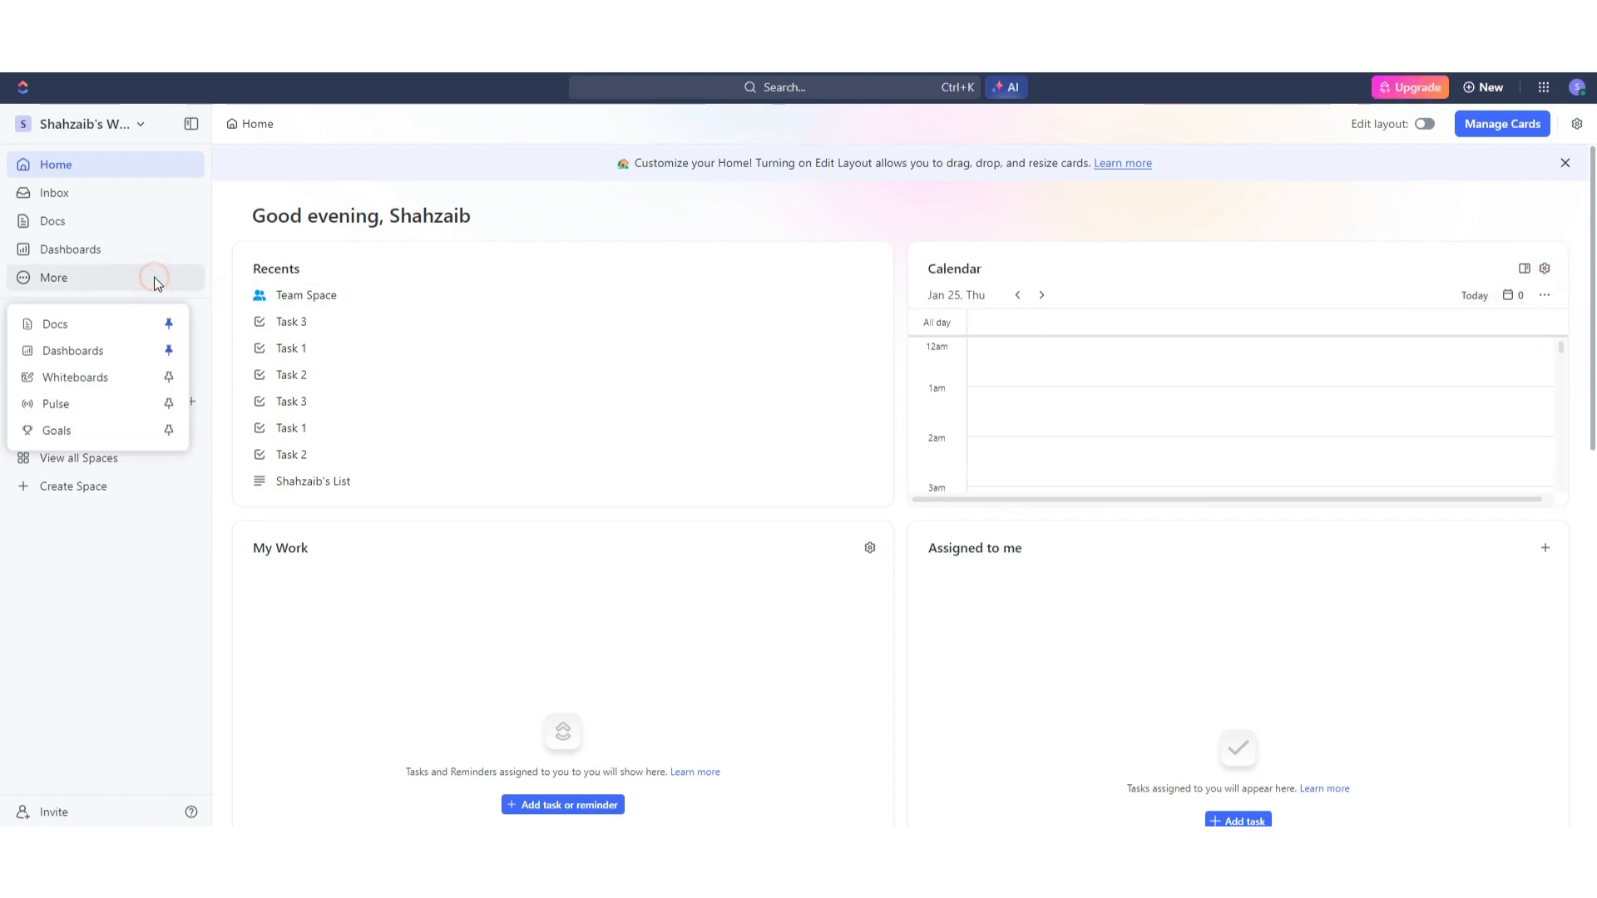
# Step: View Pulse and dismiss its Live Overview, then open the Goals page from More
pyautogui.click(119, 404)
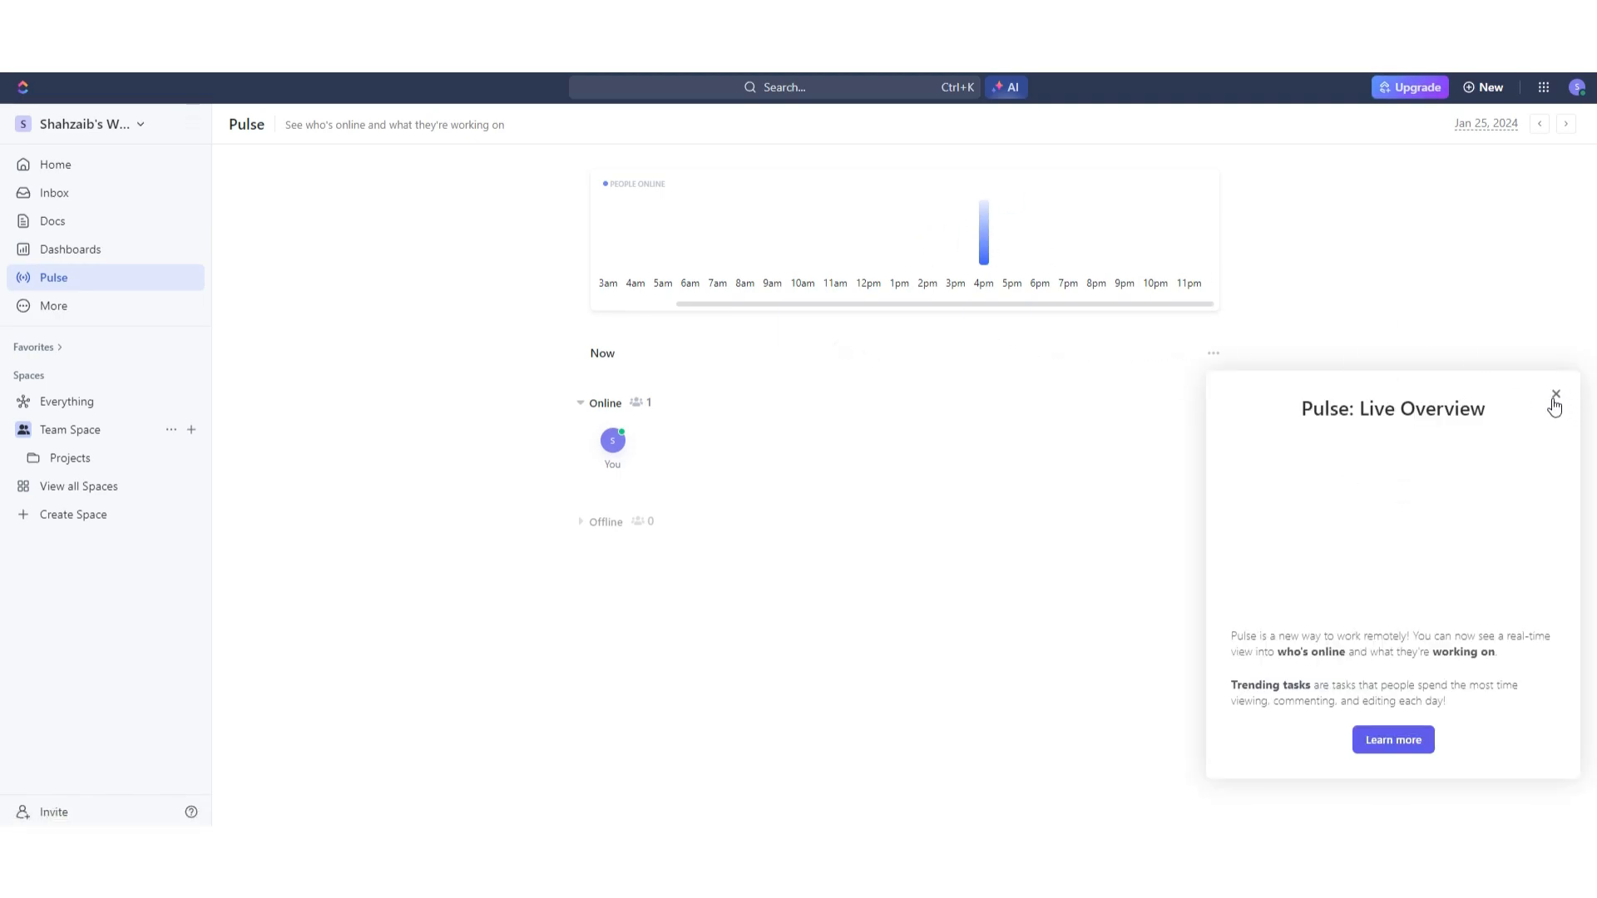
pyautogui.click(1553, 399)
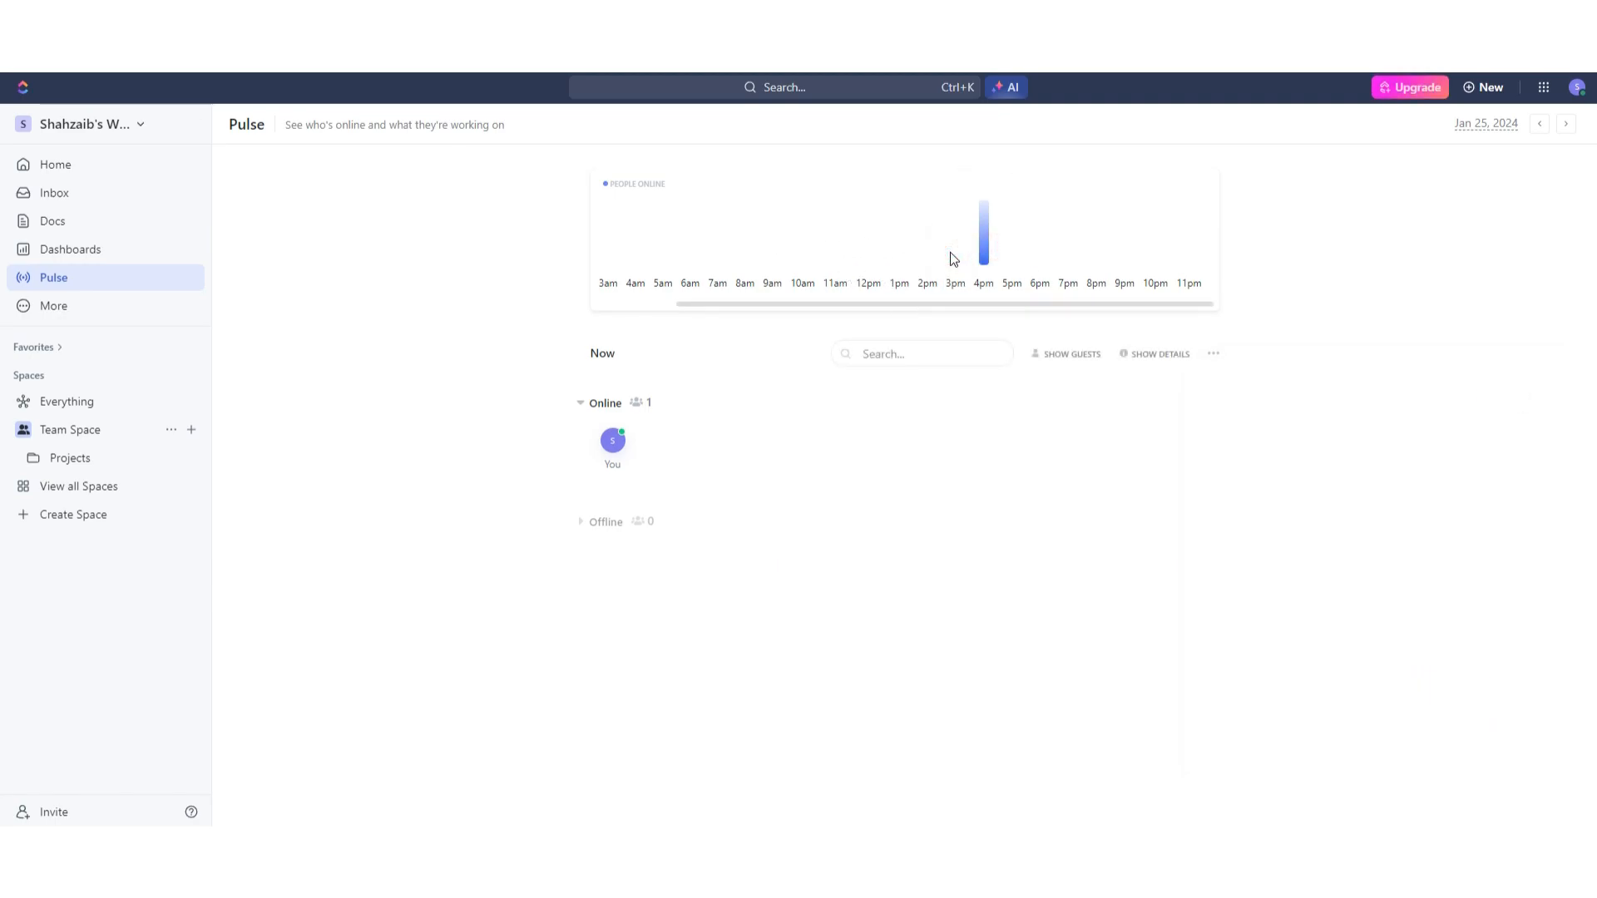
pyautogui.click(176, 314)
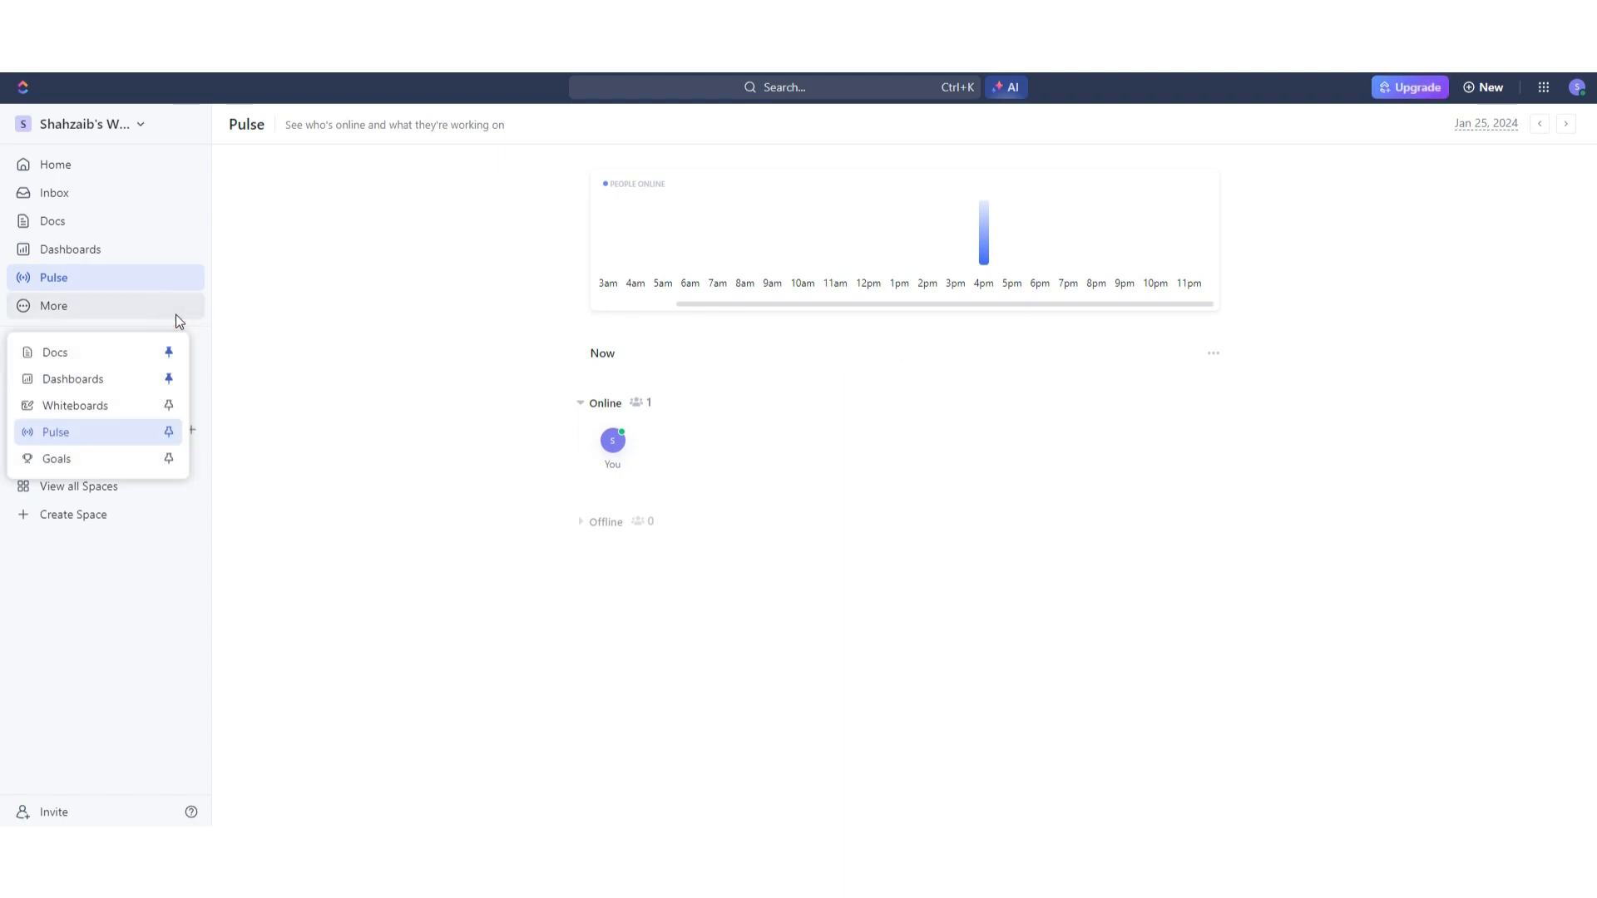
pyautogui.click(100, 458)
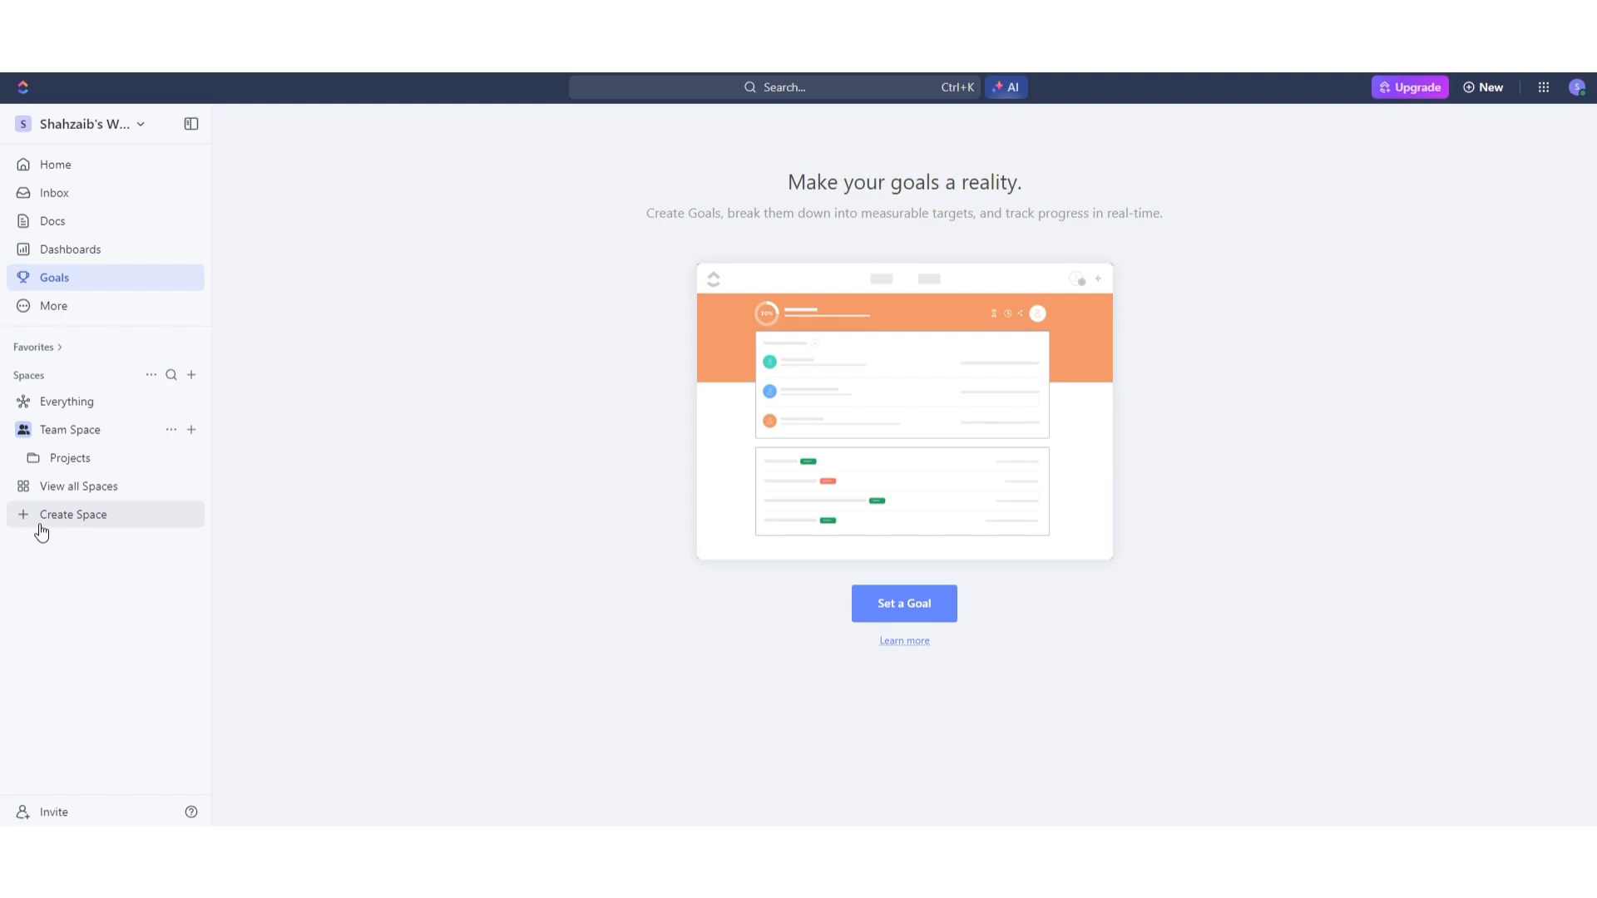
# Step: On the Dashboards page, toggle between Private and All, then choose Create Dashboard
pyautogui.click(83, 253)
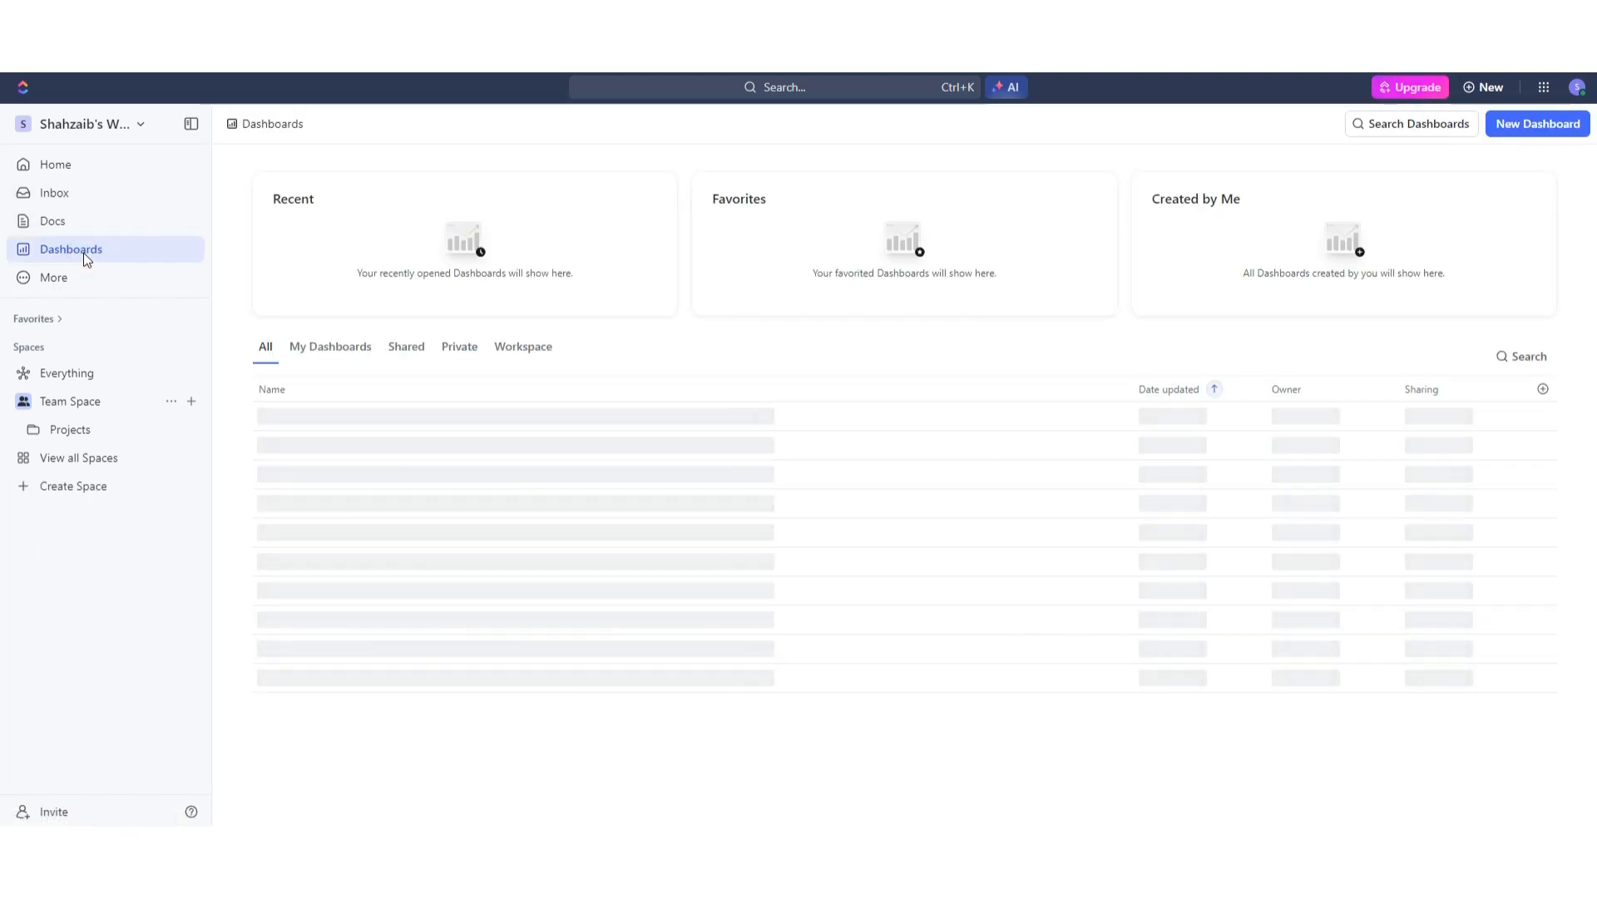
pyautogui.click(452, 347)
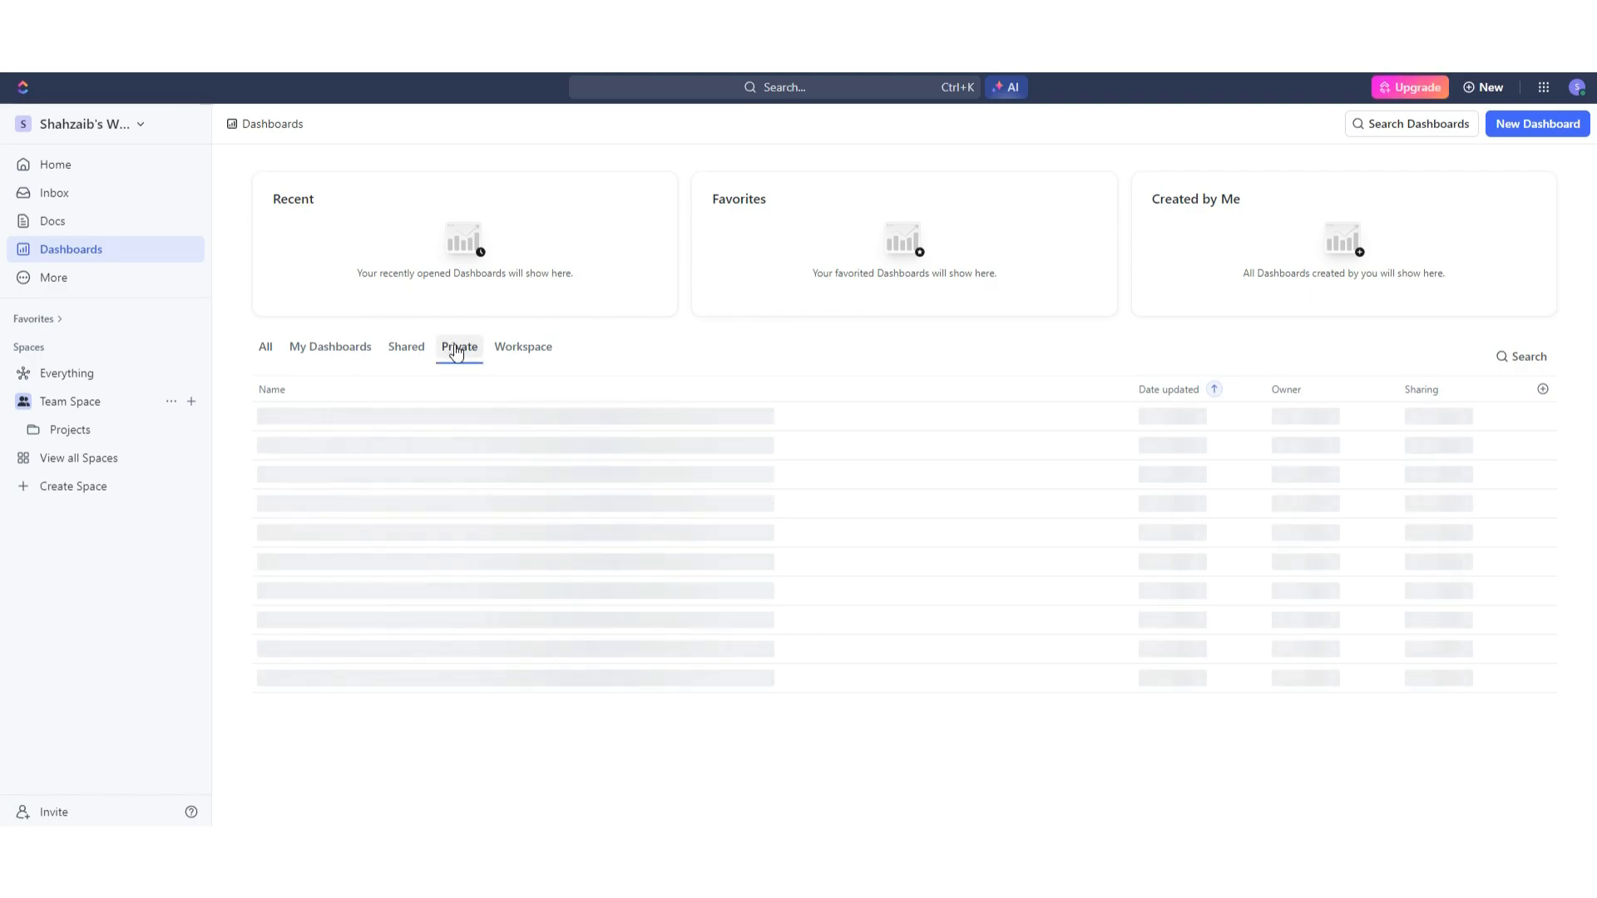
pyautogui.click(264, 346)
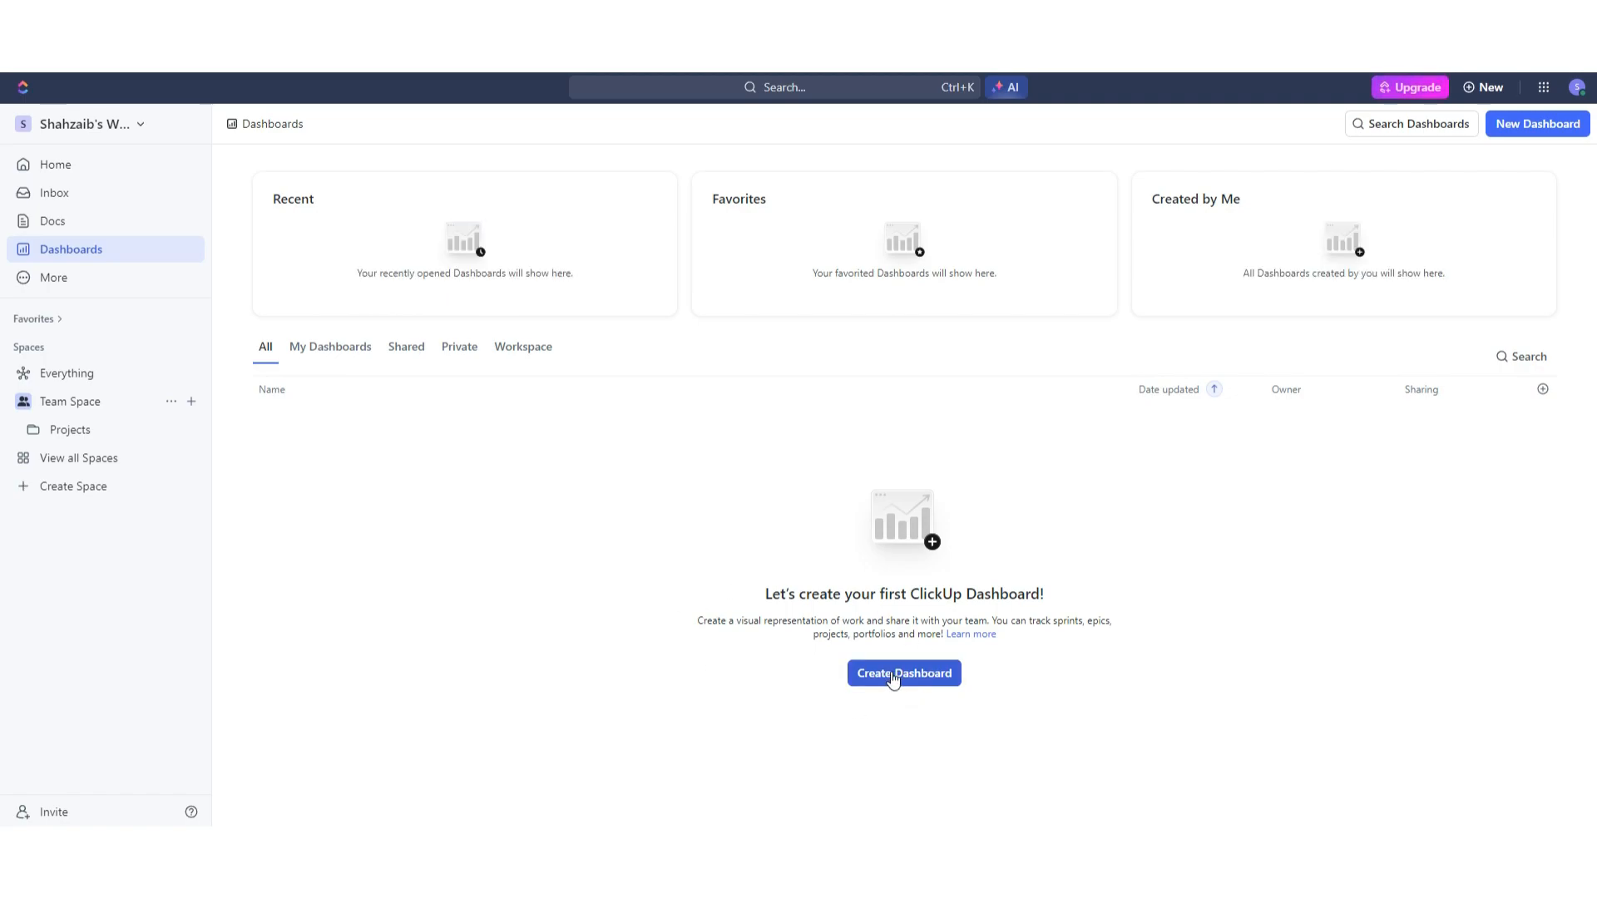
pyautogui.click(892, 678)
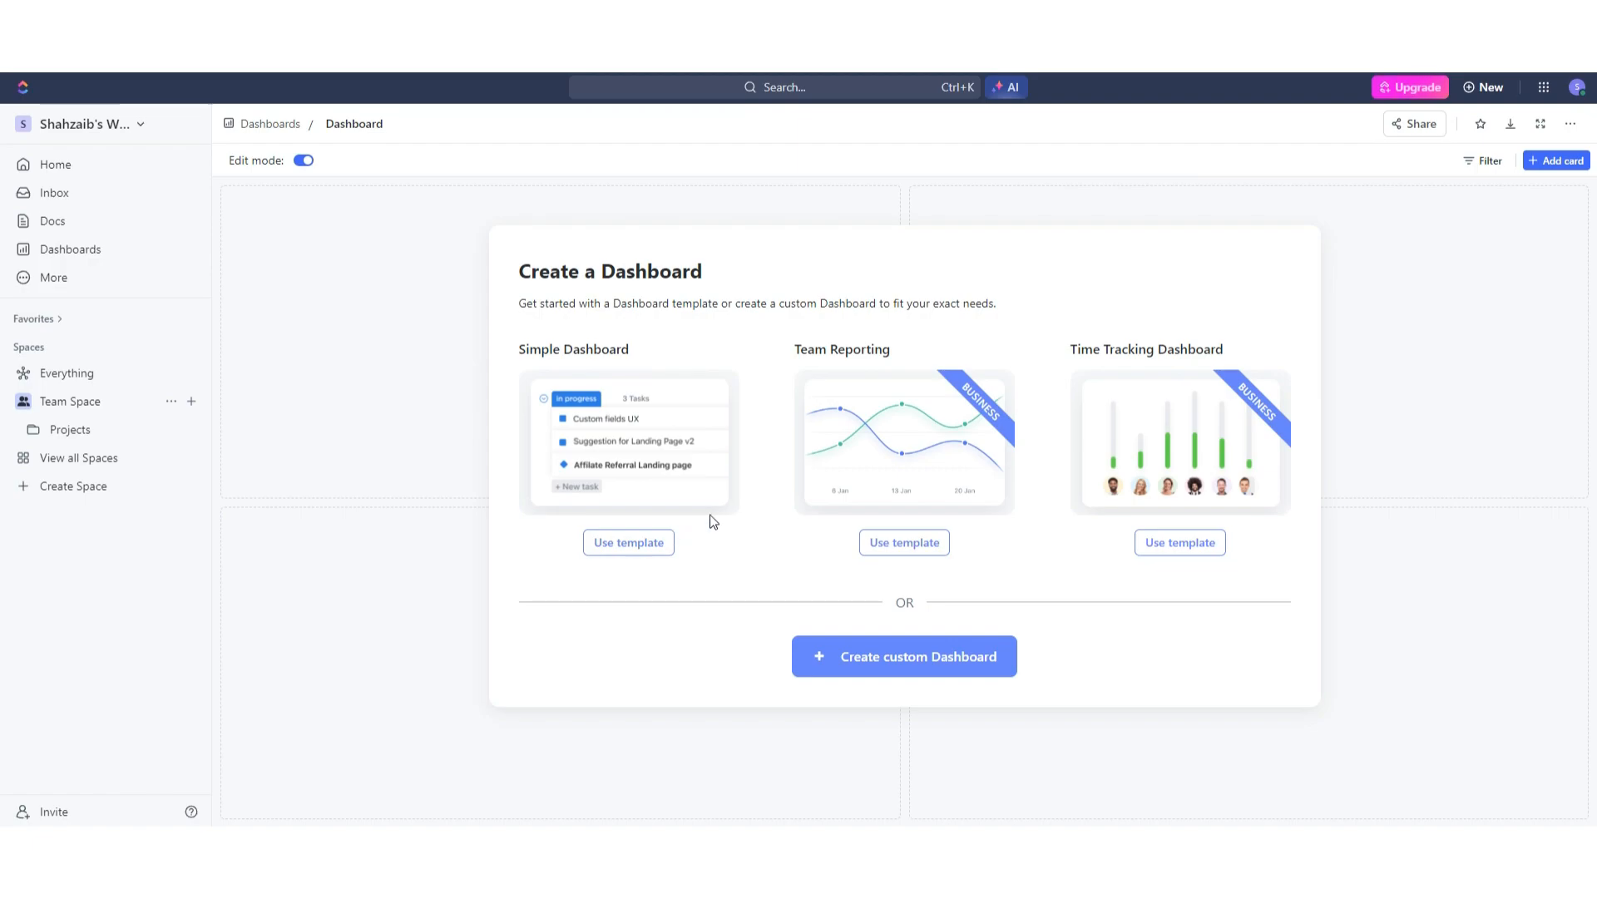
pyautogui.moveTo(502, 277); pyautogui.dragTo(790, 279)
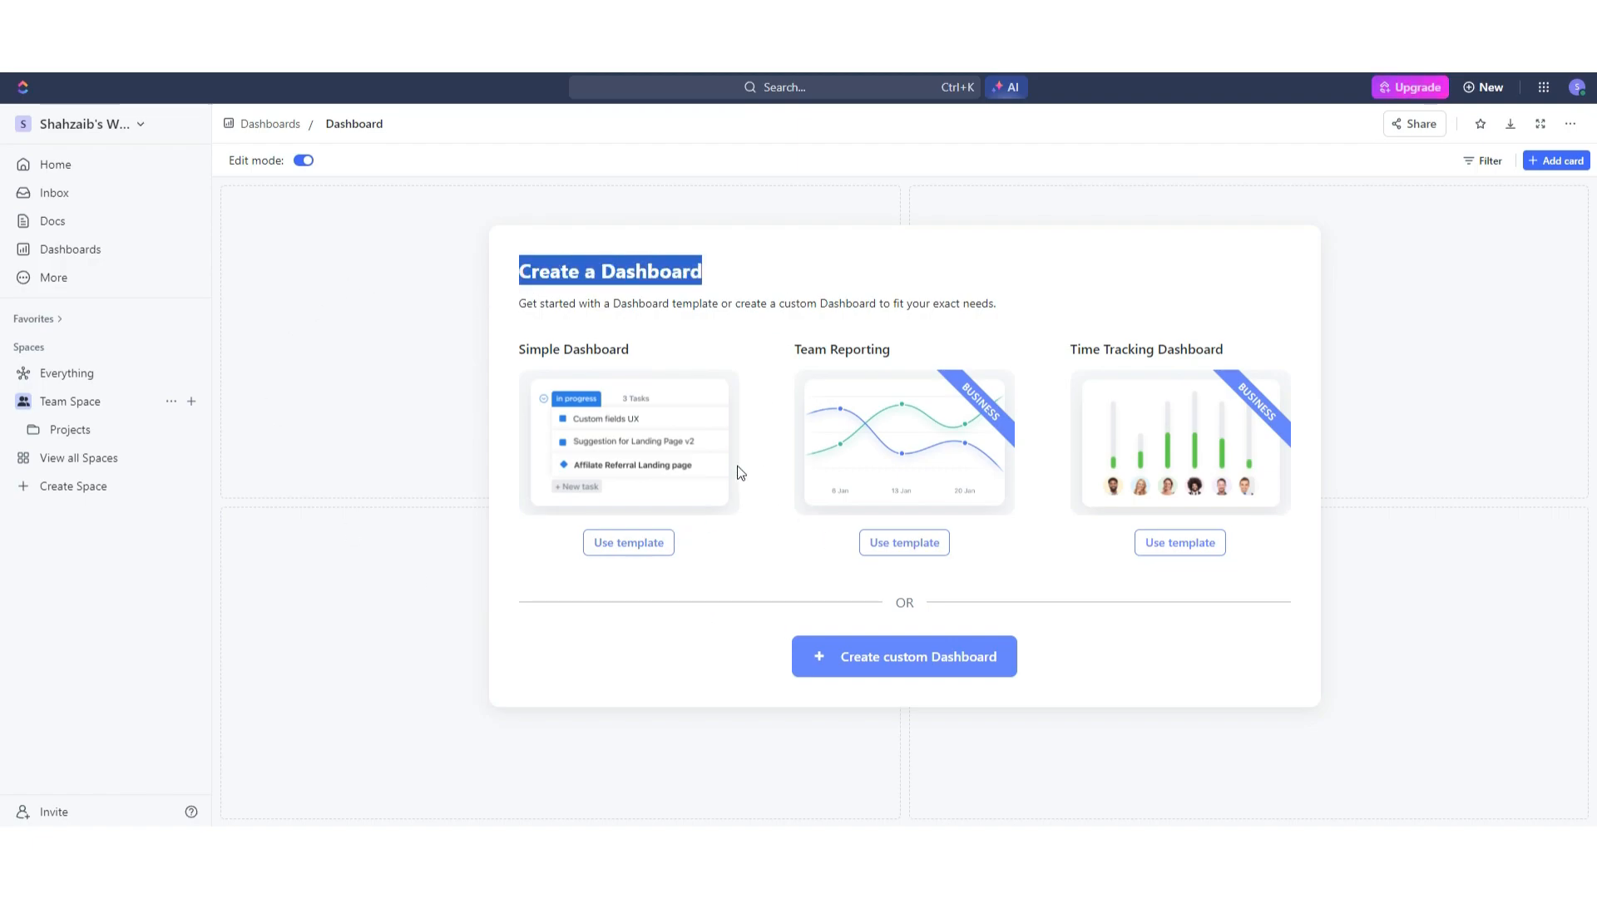
pyautogui.click(771, 428)
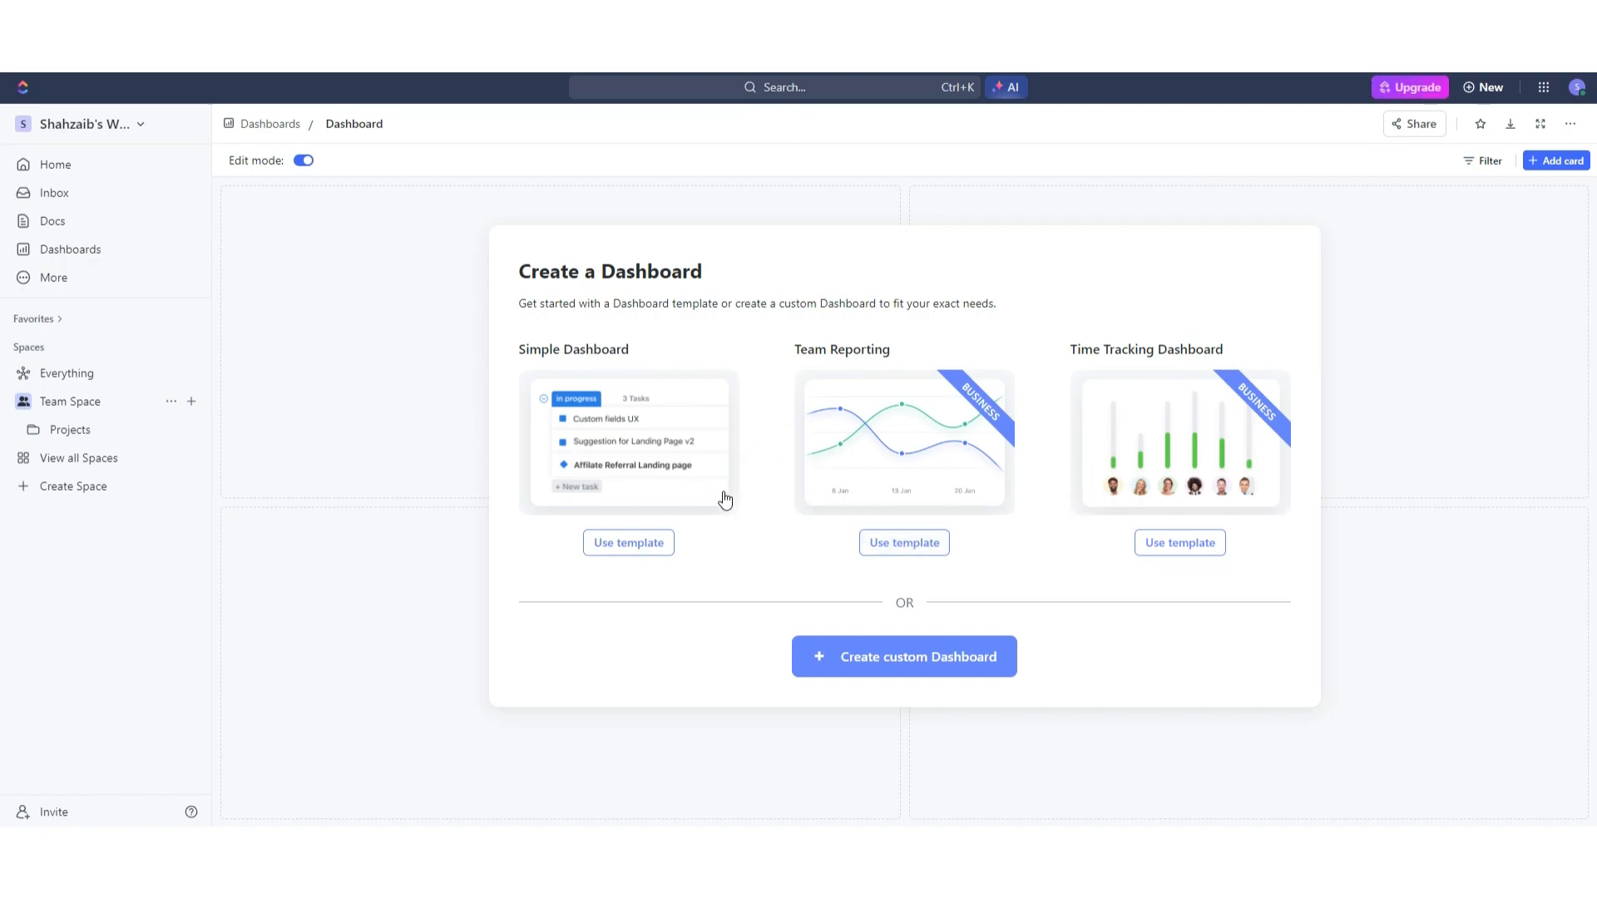
pyautogui.moveTo(518, 303); pyautogui.dragTo(761, 306)
pyautogui.click(725, 330)
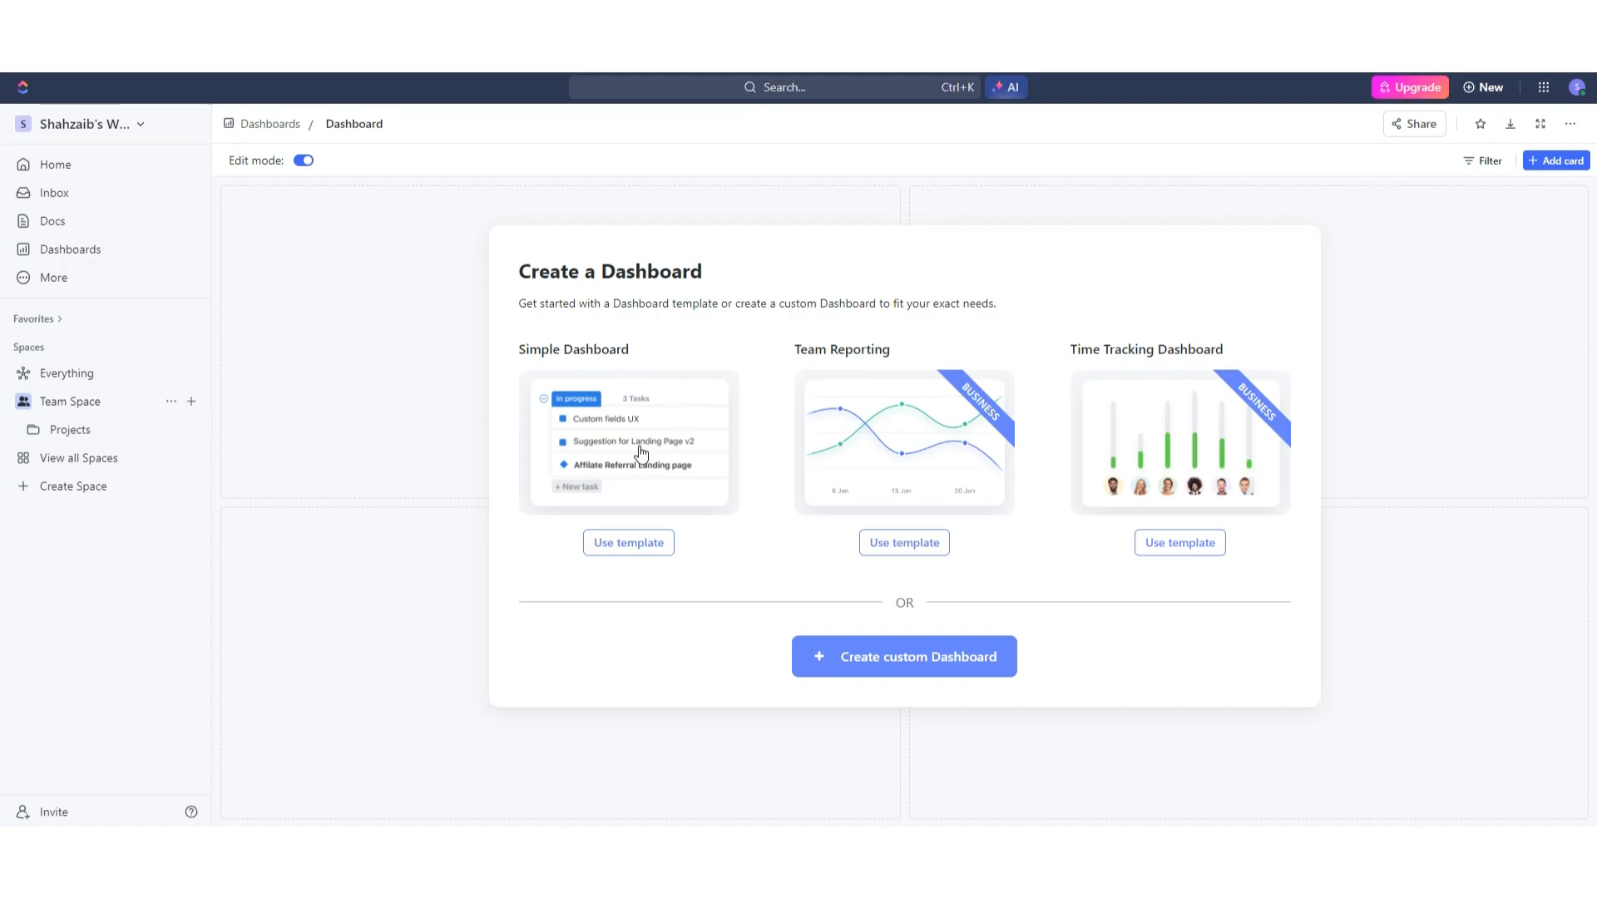
# Step: Apply the Simple Dashboard template with Team Space > Projects > Project 2 as location
pyautogui.click(629, 545)
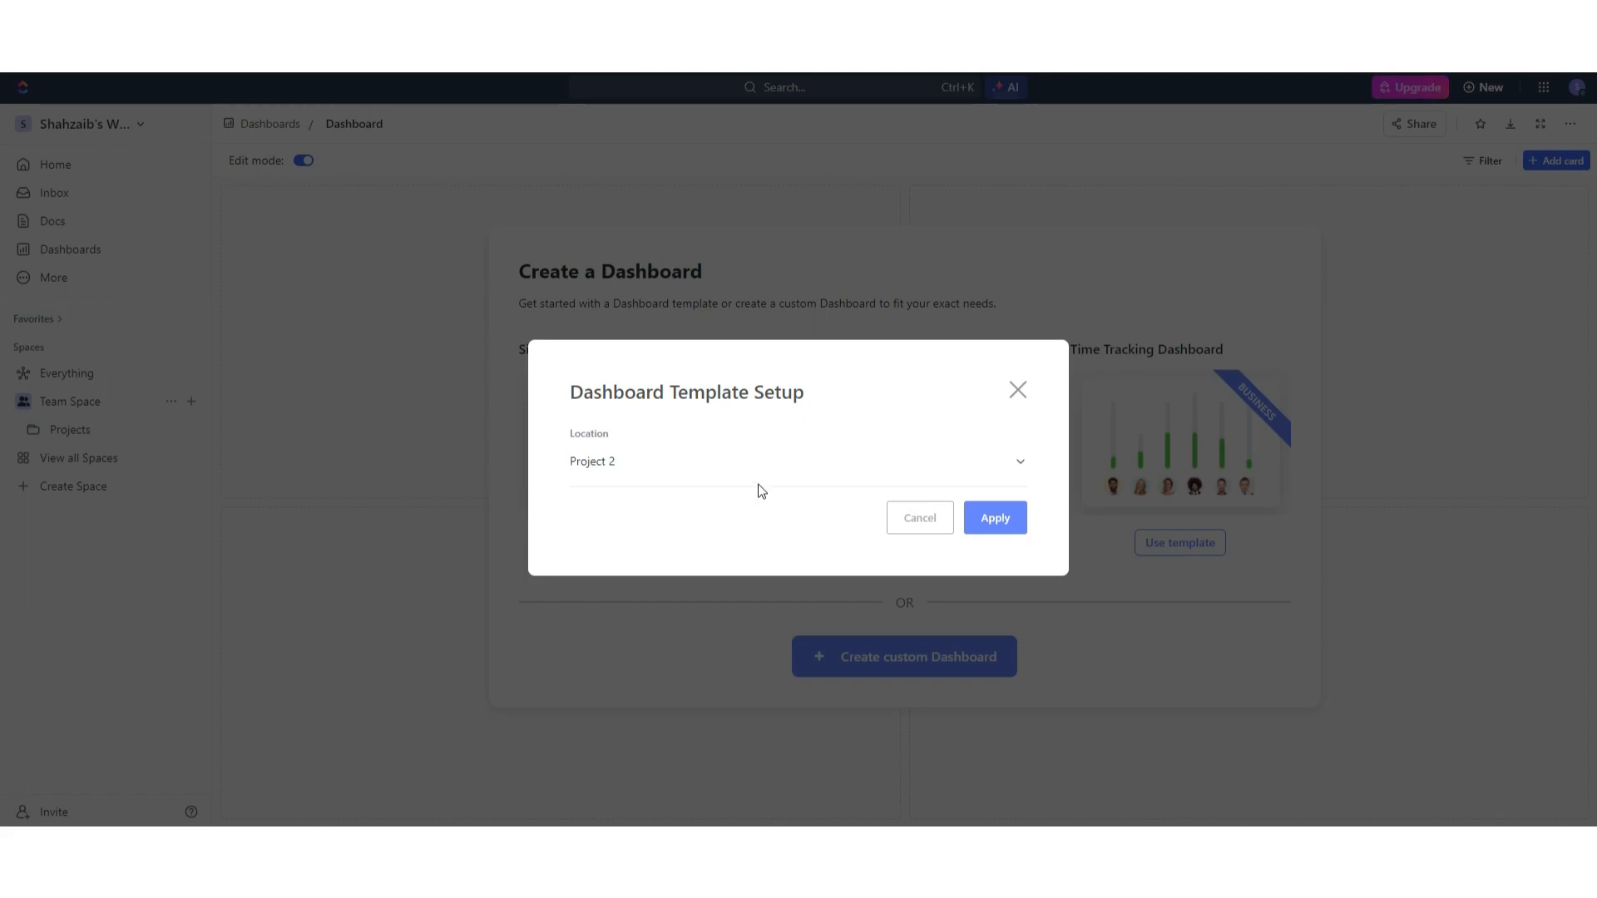
pyautogui.click(1011, 466)
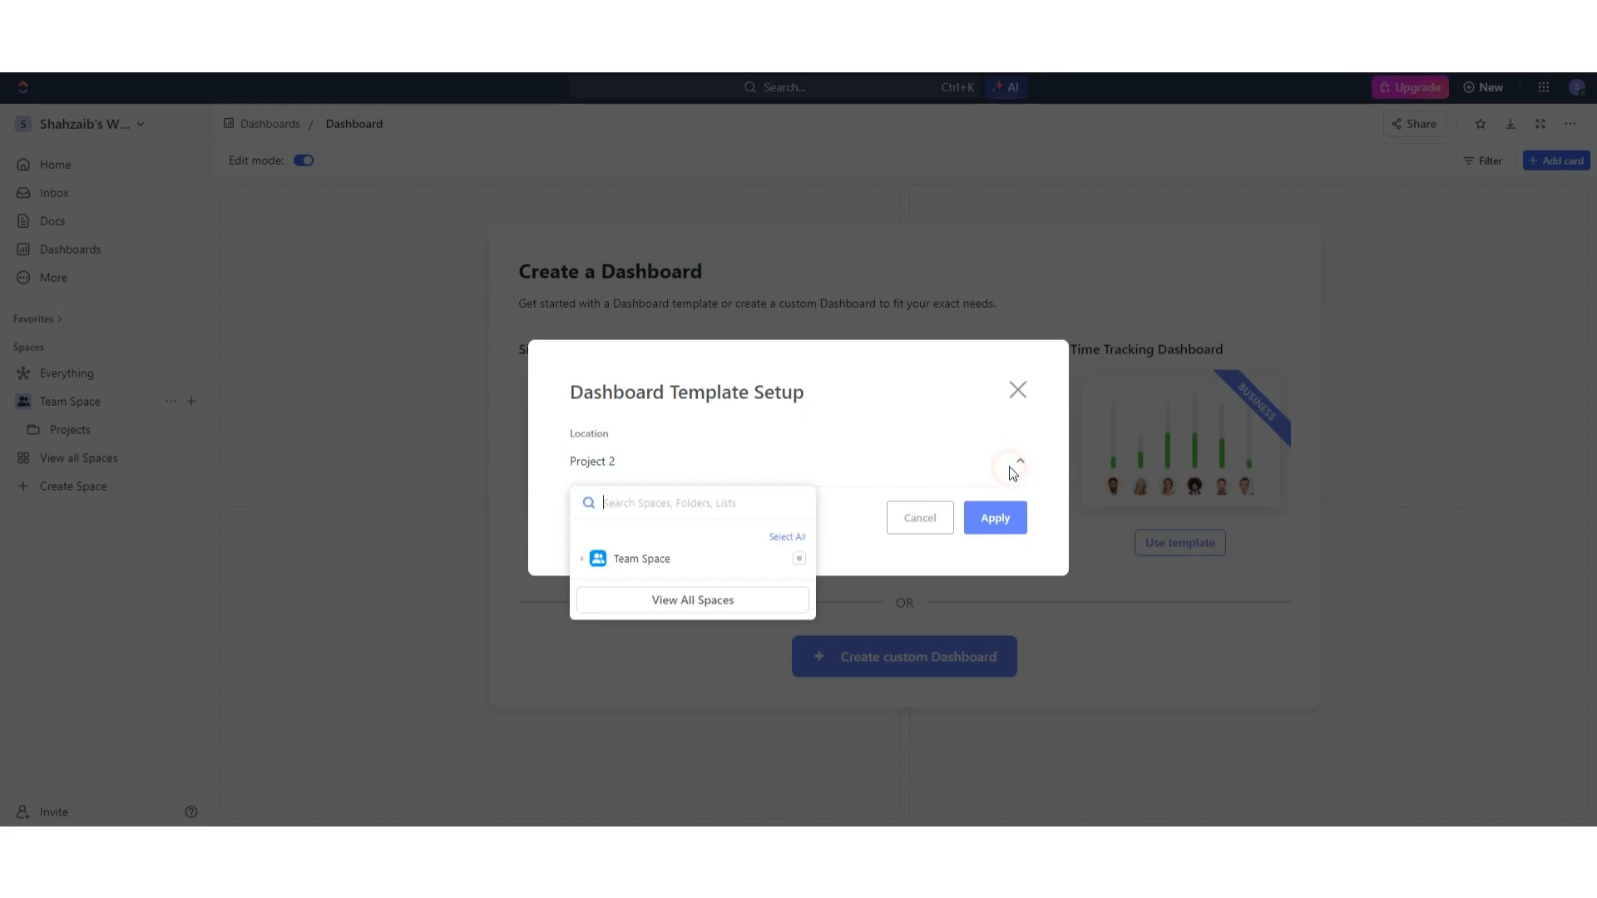
pyautogui.click(608, 559)
pyautogui.click(637, 586)
pyautogui.click(647, 608)
pyautogui.click(634, 608)
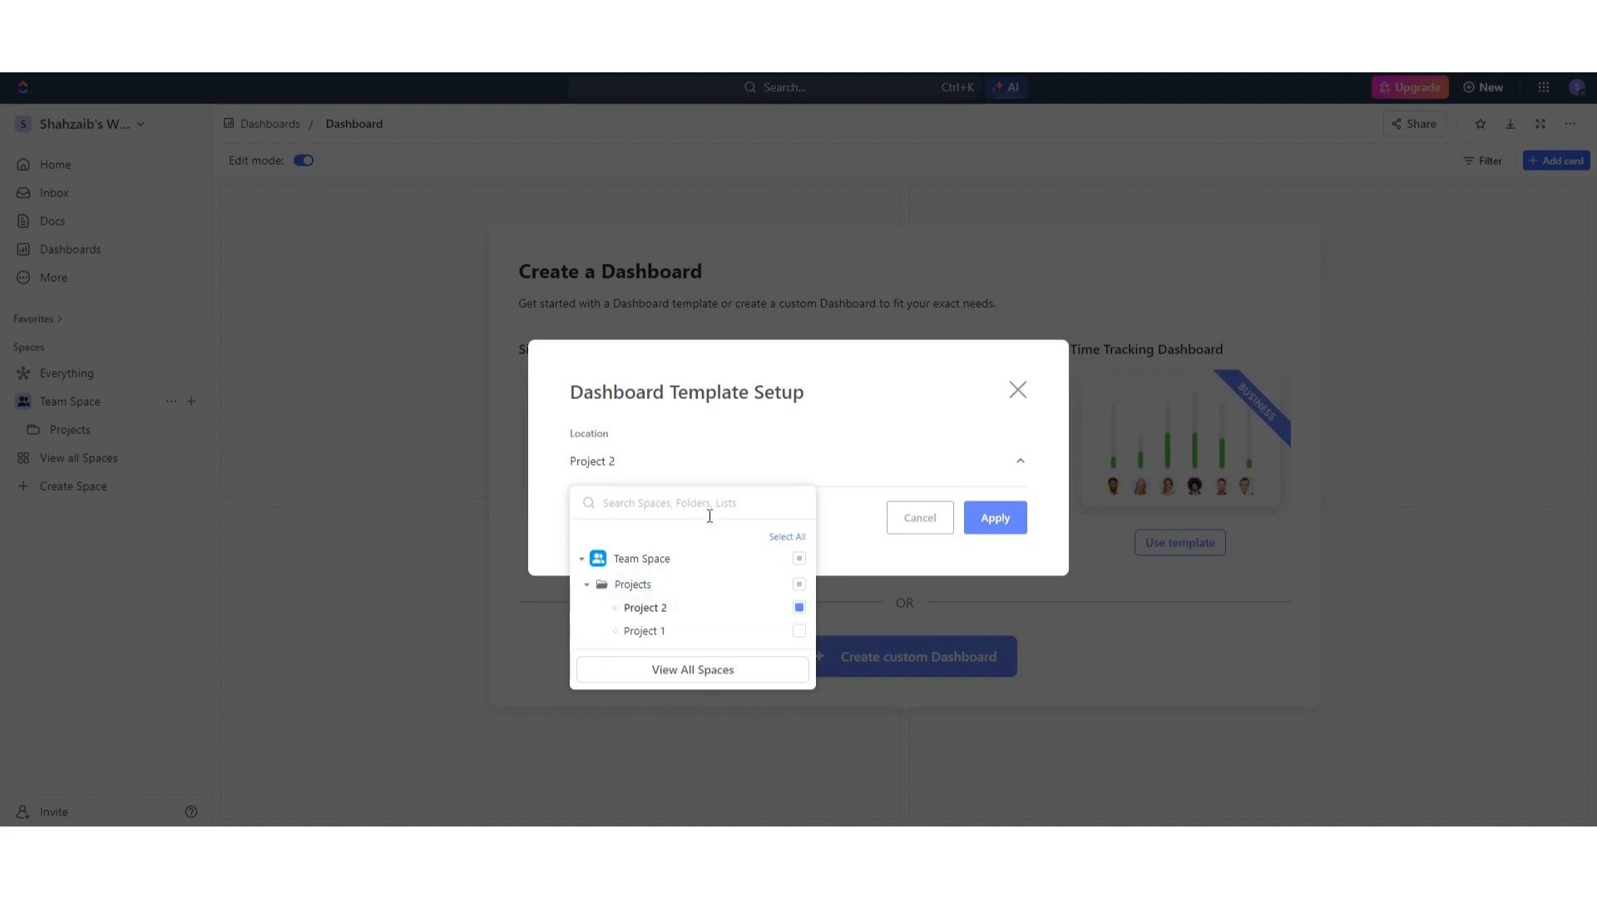
pyautogui.click(668, 462)
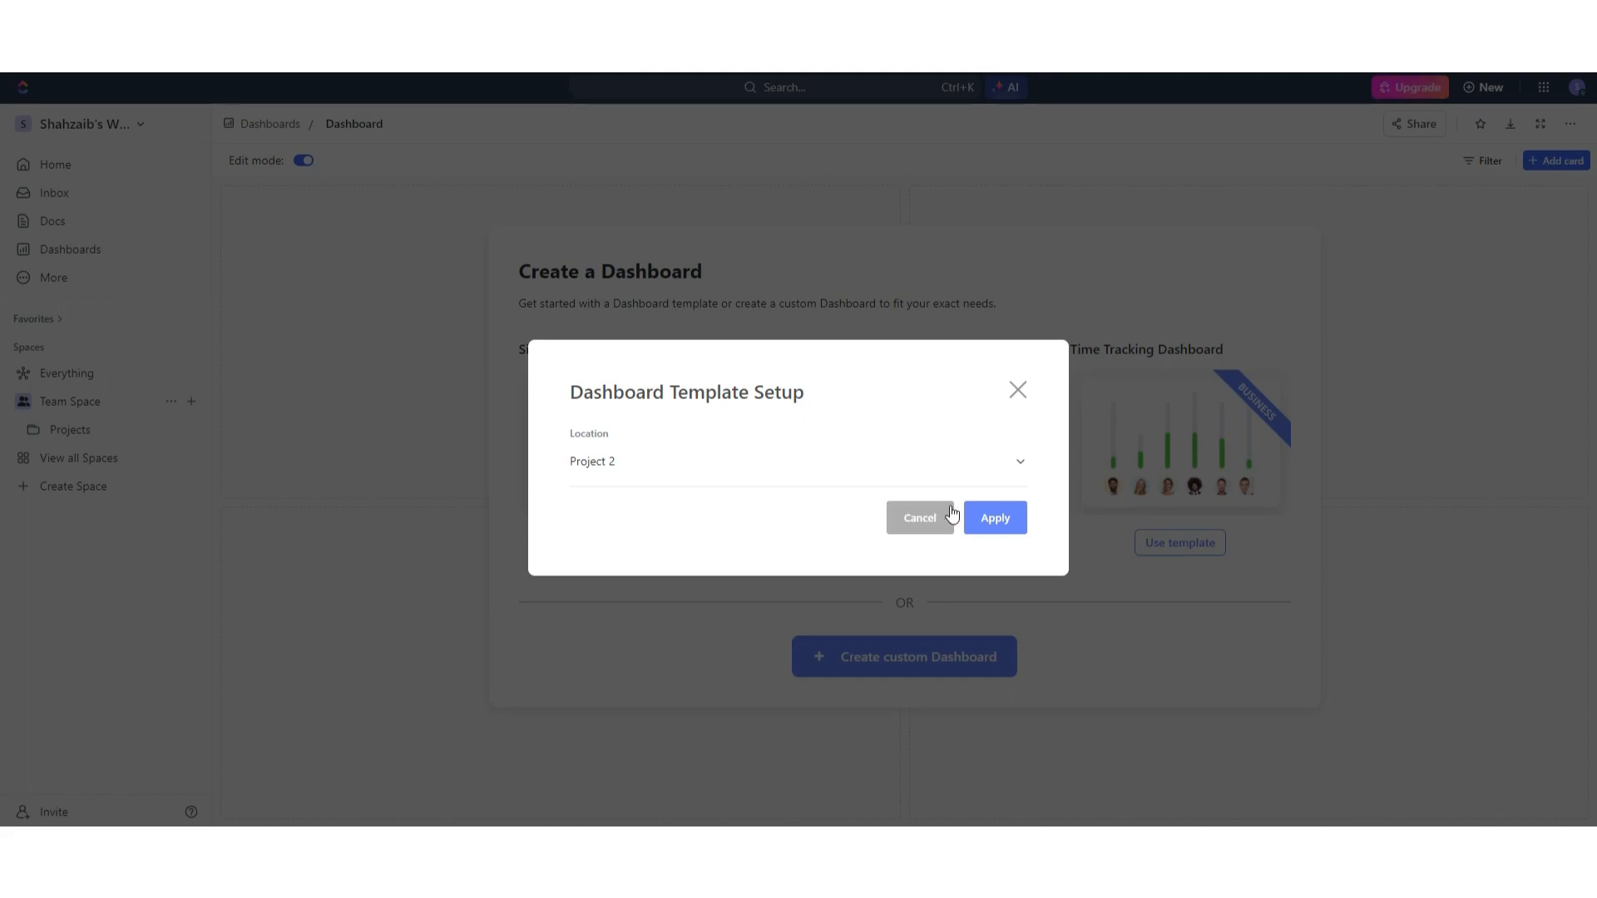
pyautogui.click(994, 517)
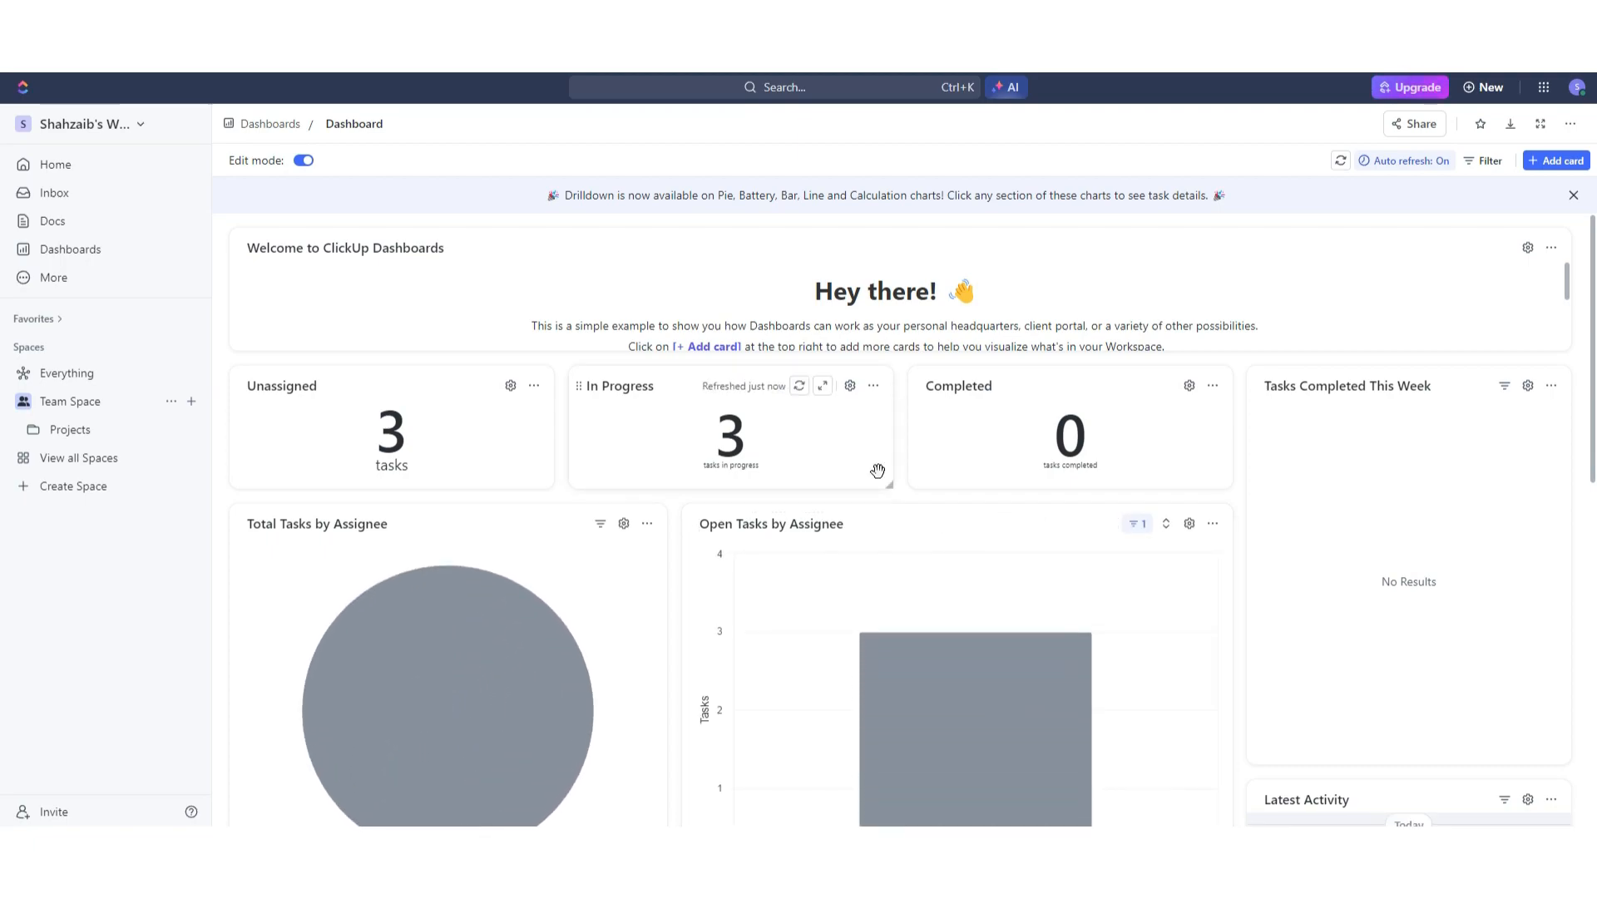
# Step: Scroll through the dashboard's task counters and charts, then go to the Docs page
pyautogui.scroll(-2, 517, 546)
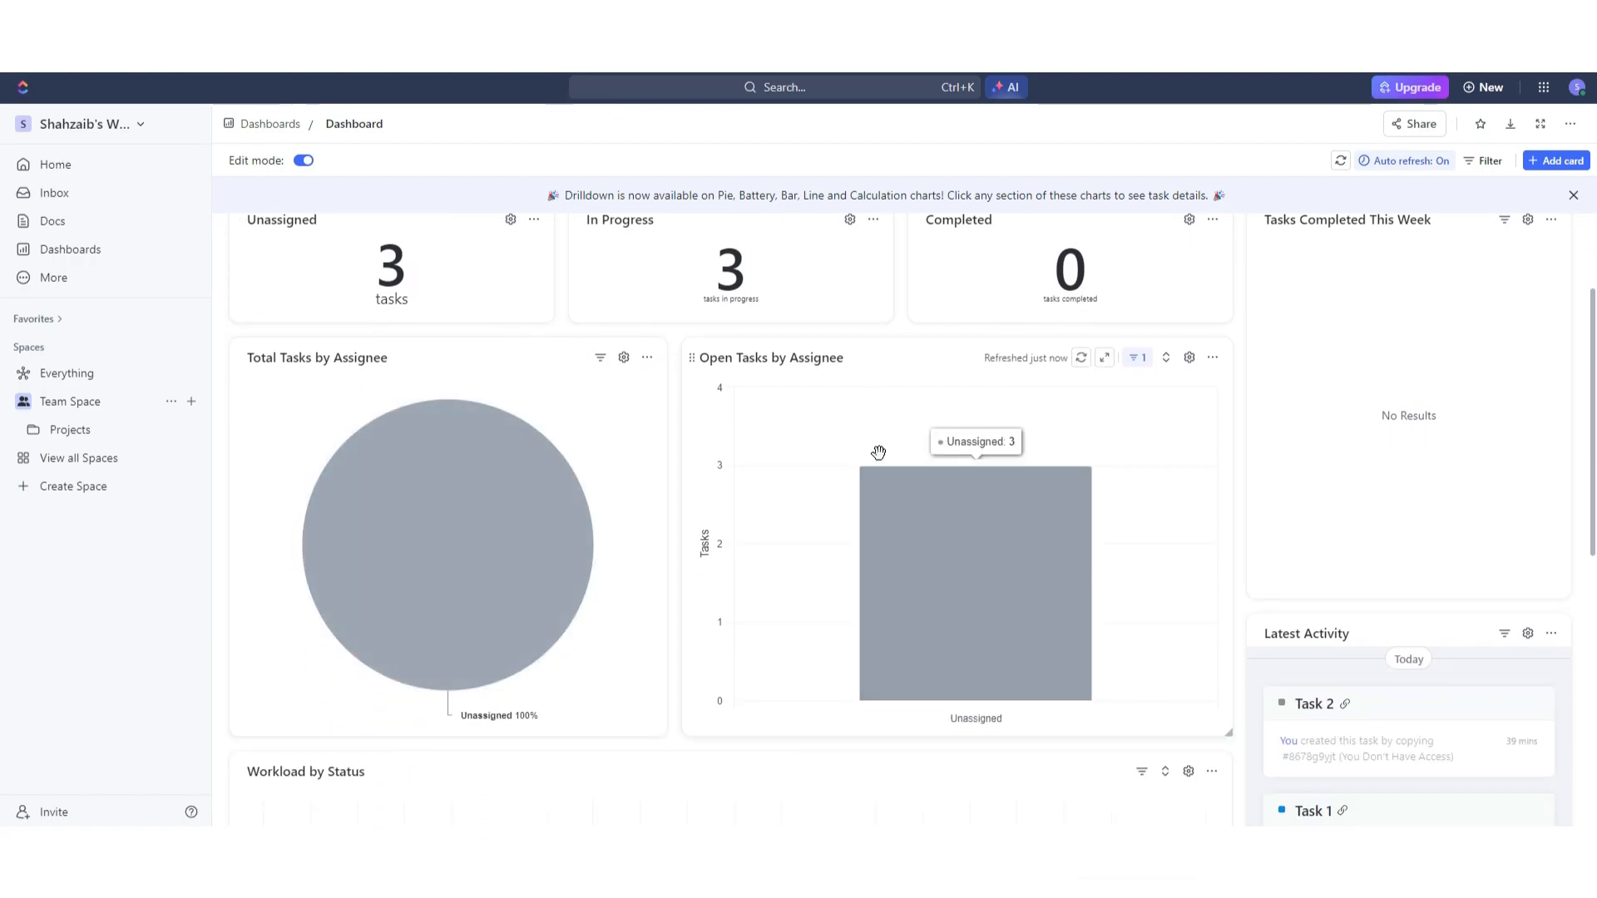
pyautogui.scroll(-7, 878, 452)
pyautogui.scroll(10, 634, 414)
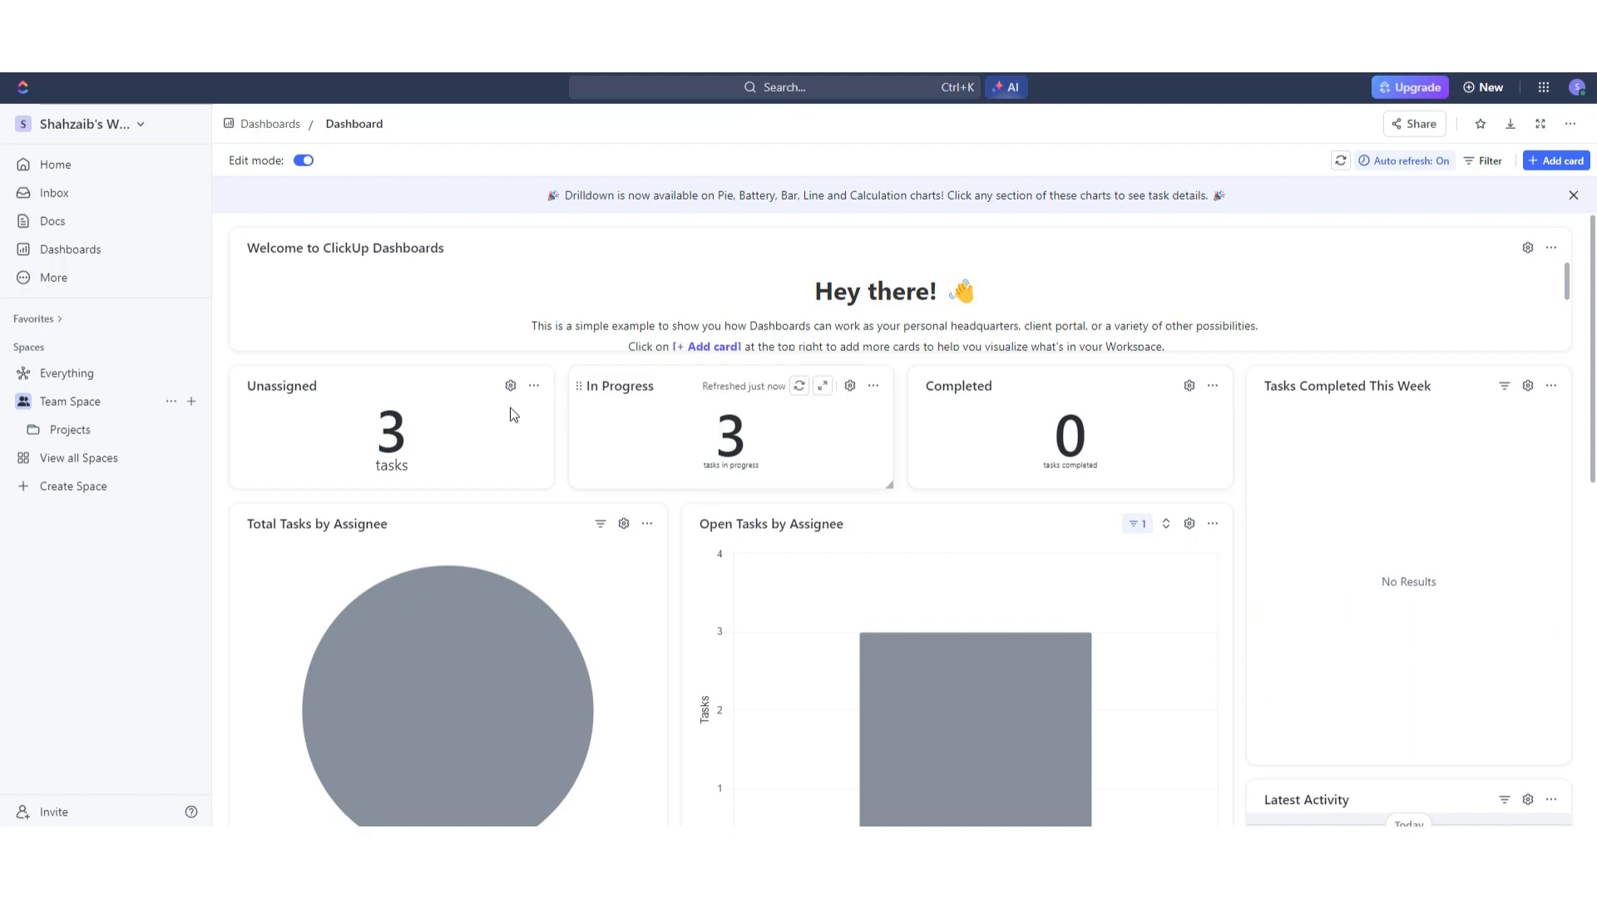
pyautogui.click(71, 222)
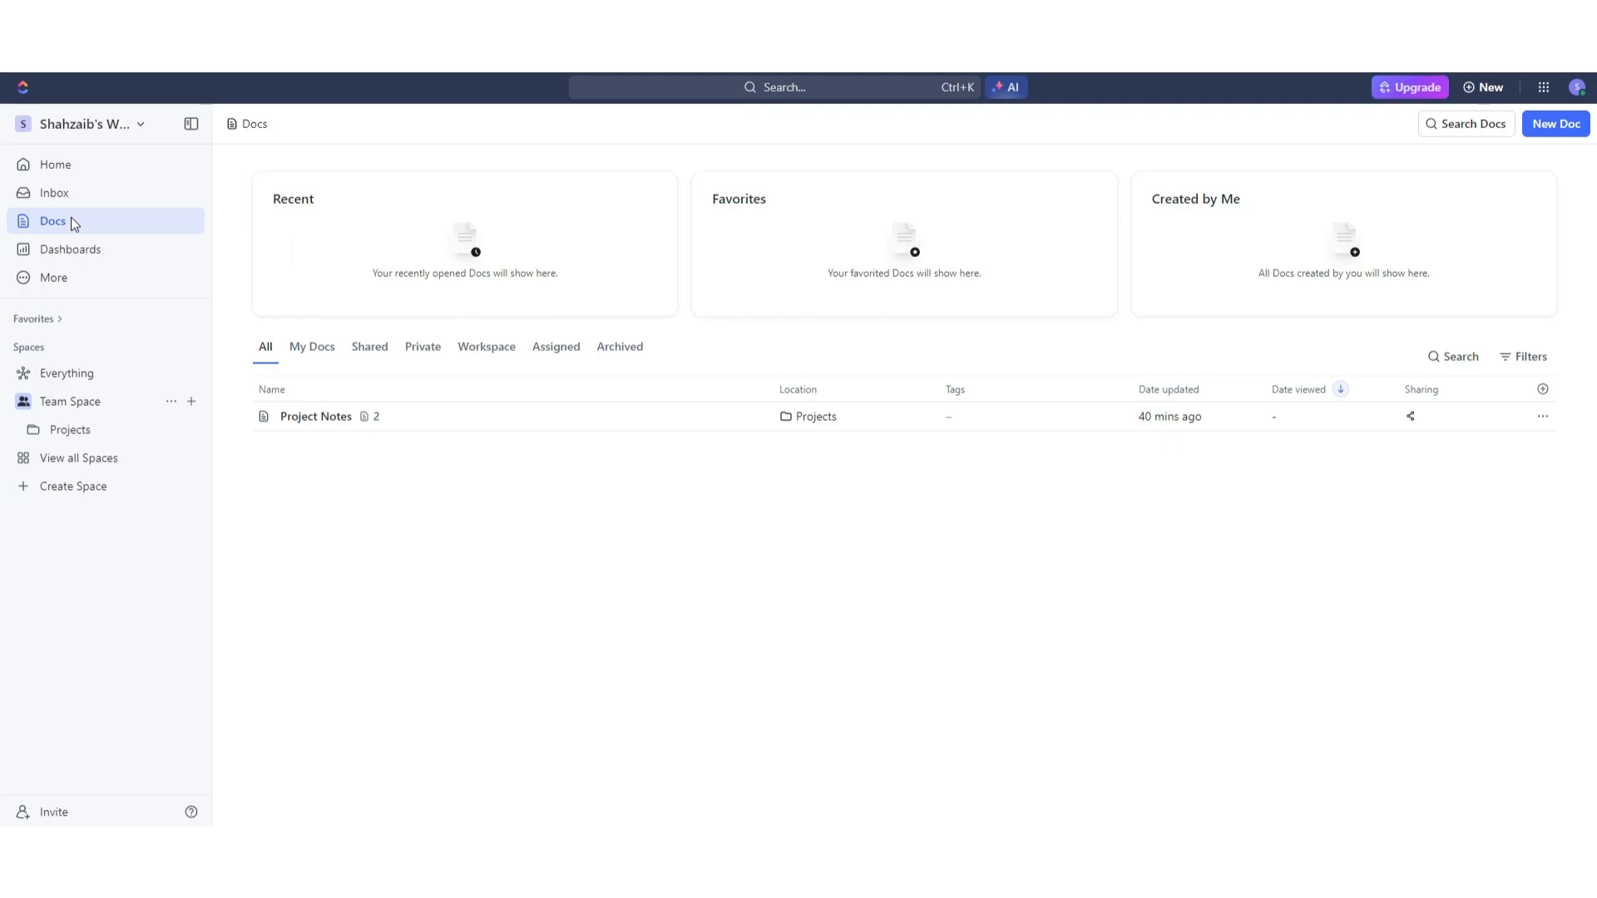
# Step: Filter the Docs list to your own docs and create a new doc
pyautogui.click(72, 221)
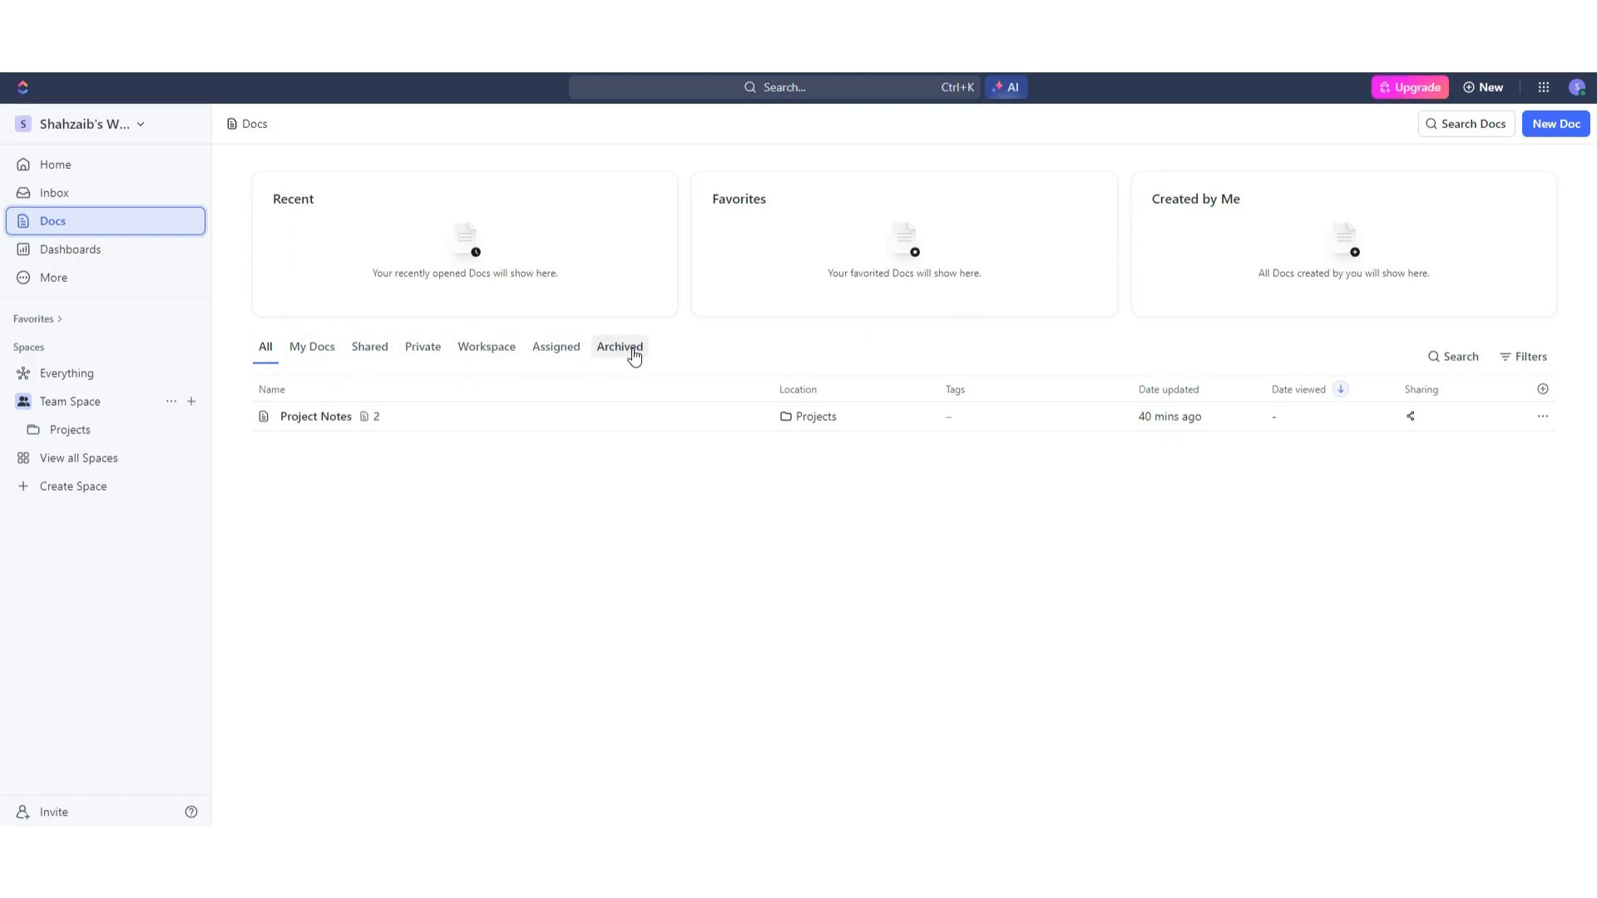
pyautogui.click(315, 356)
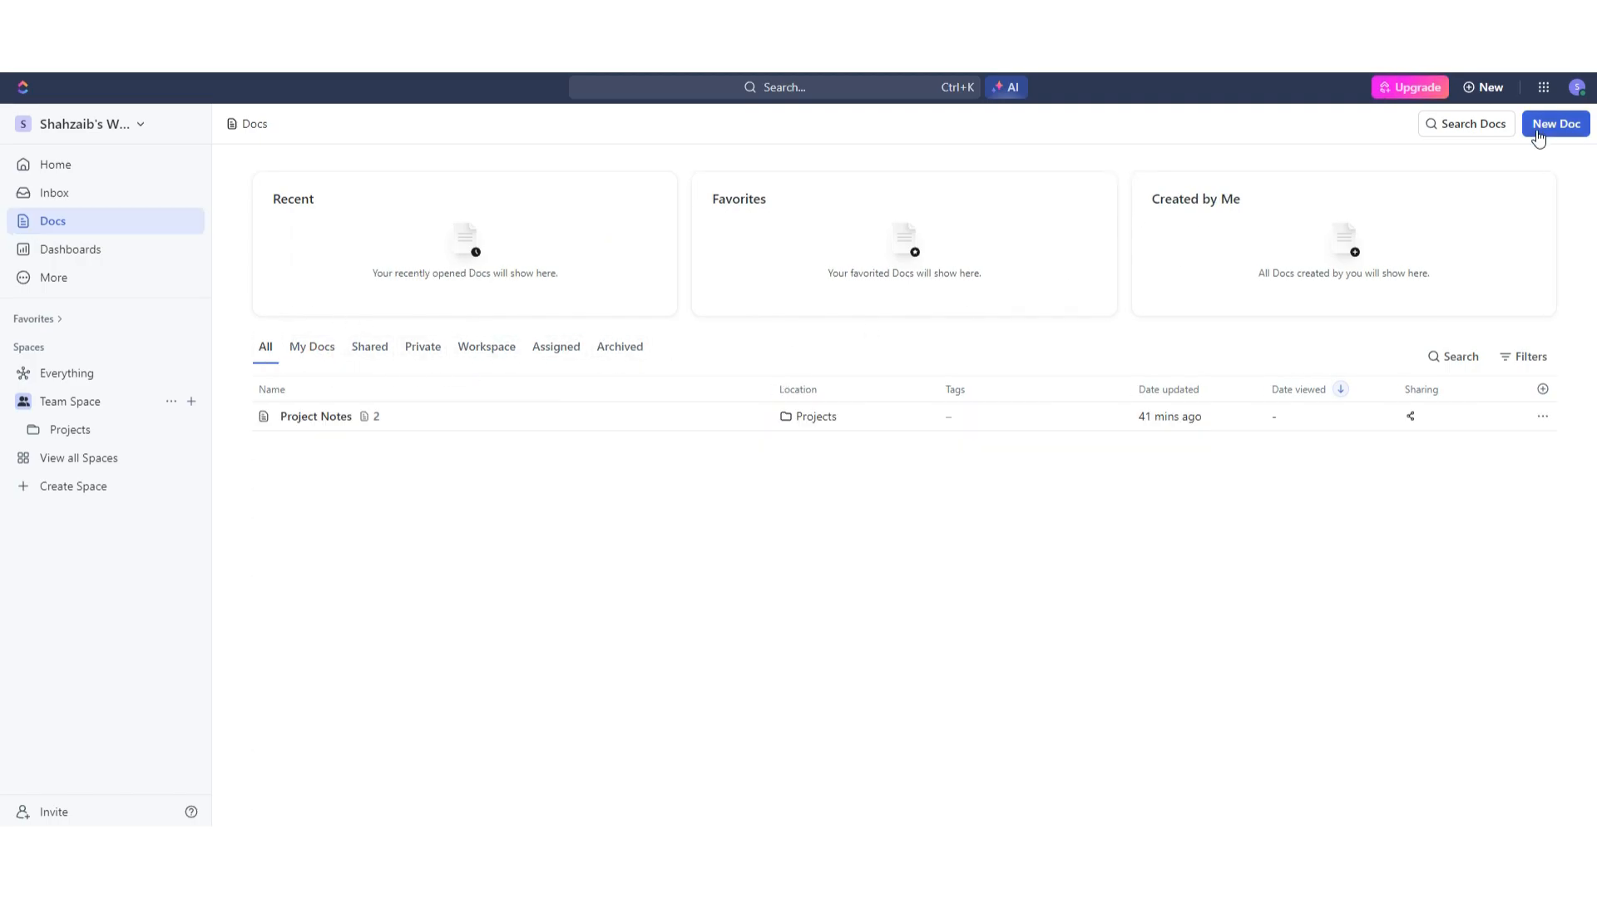
pyautogui.click(1538, 131)
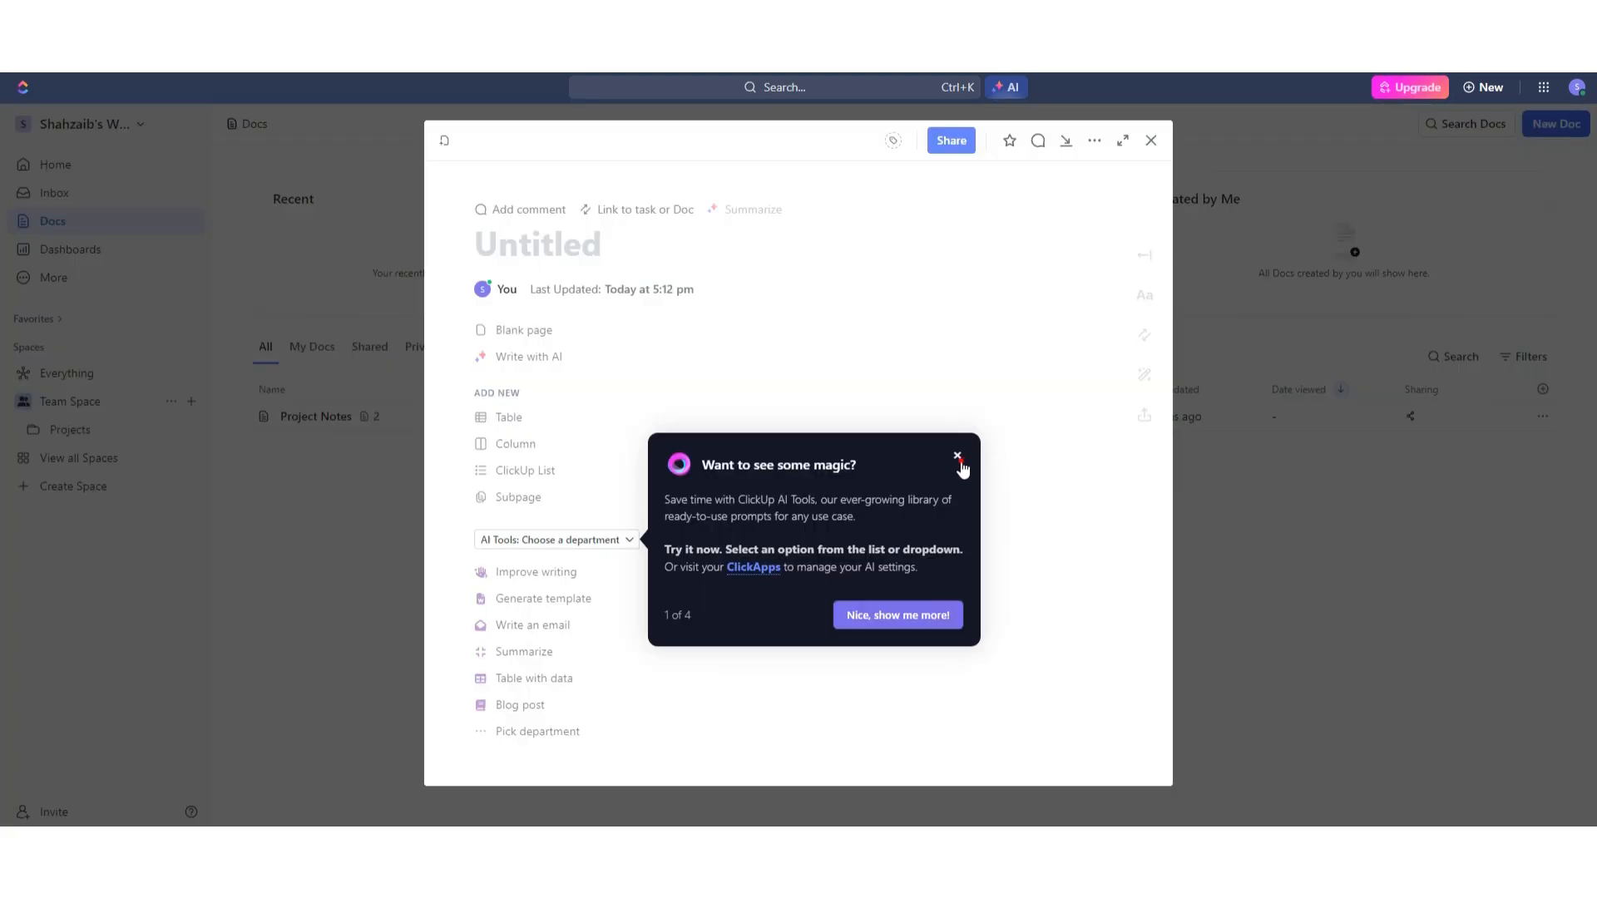
pyautogui.click(959, 460)
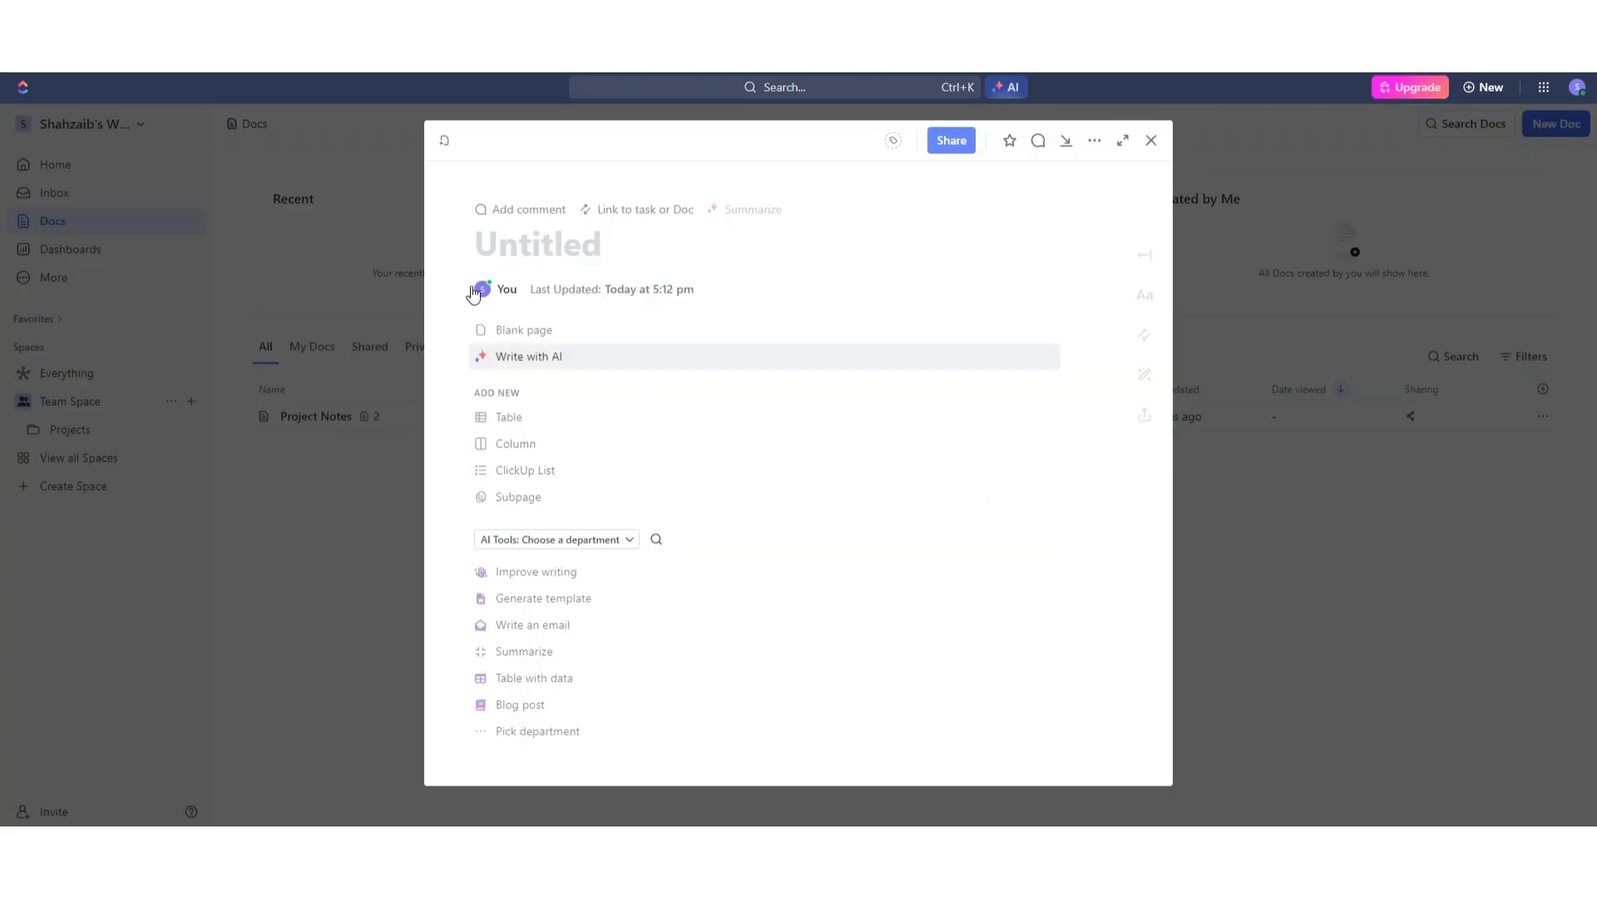
# Step: Title the blank doc 'New Document' and write 'This is a new document that I just created, I'm very excited!!!'
pyautogui.click(566, 248)
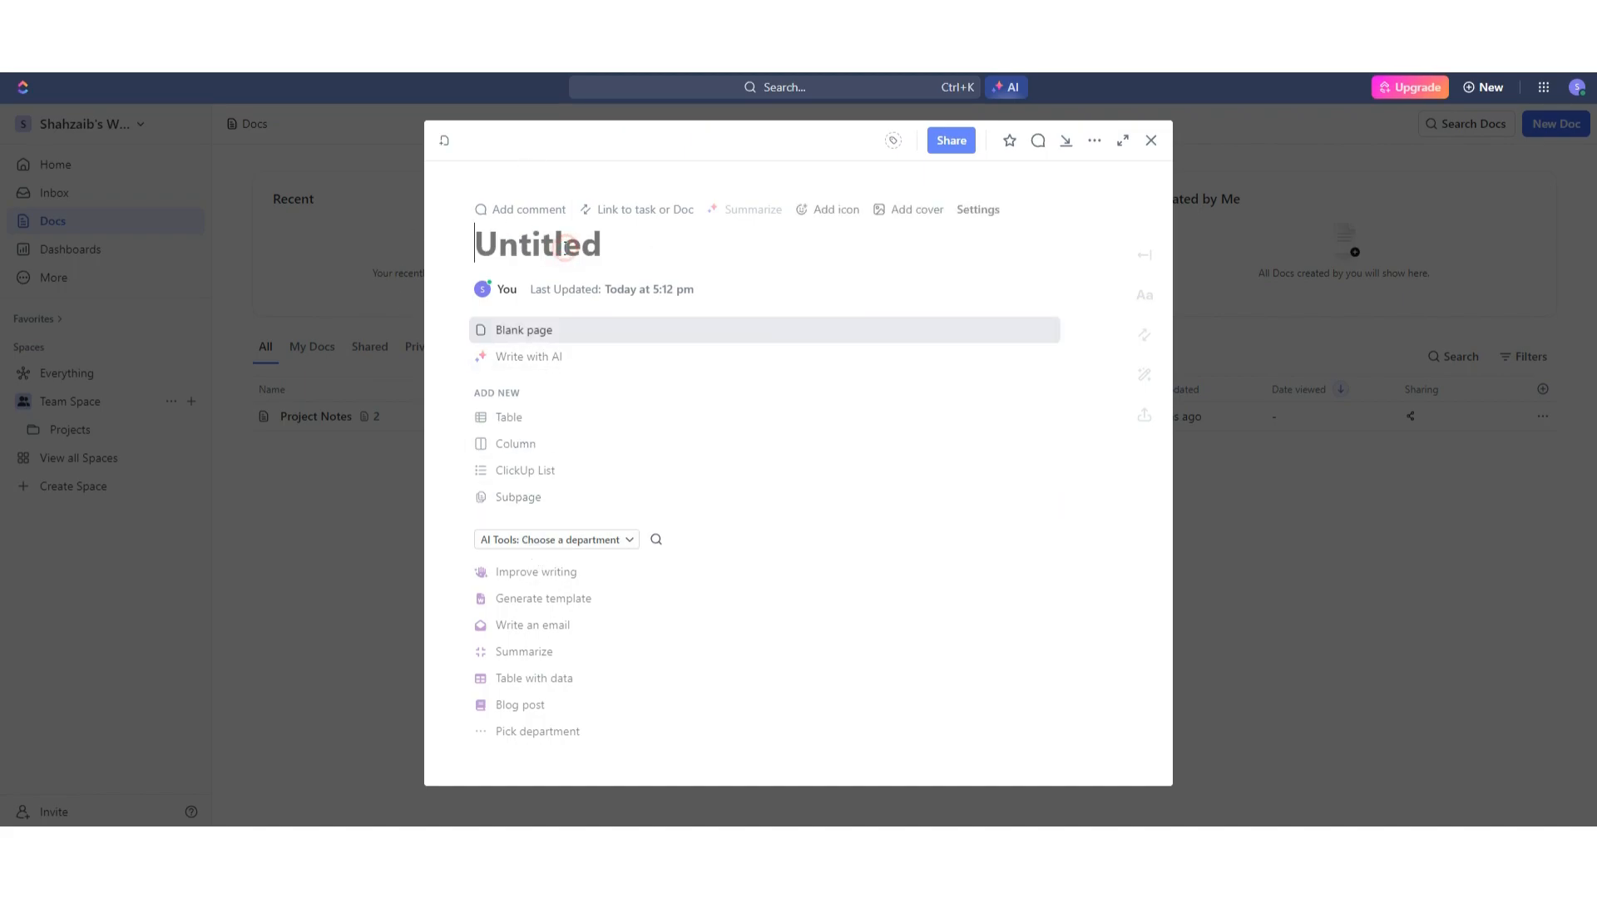
pyautogui.write('New Doc')
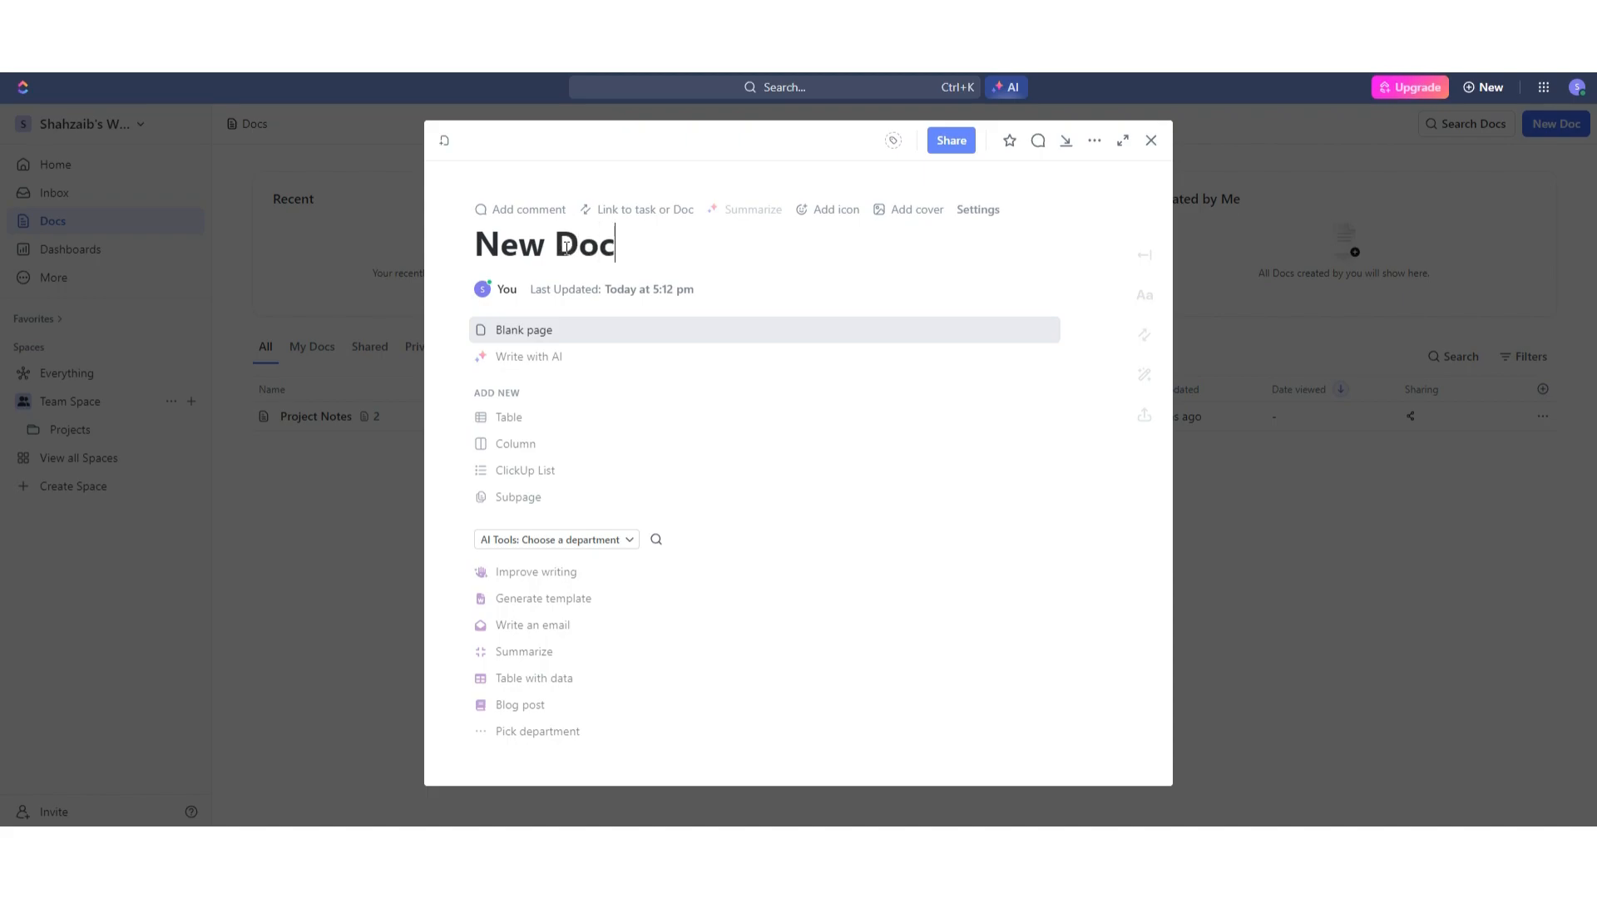
pyautogui.write('ument')
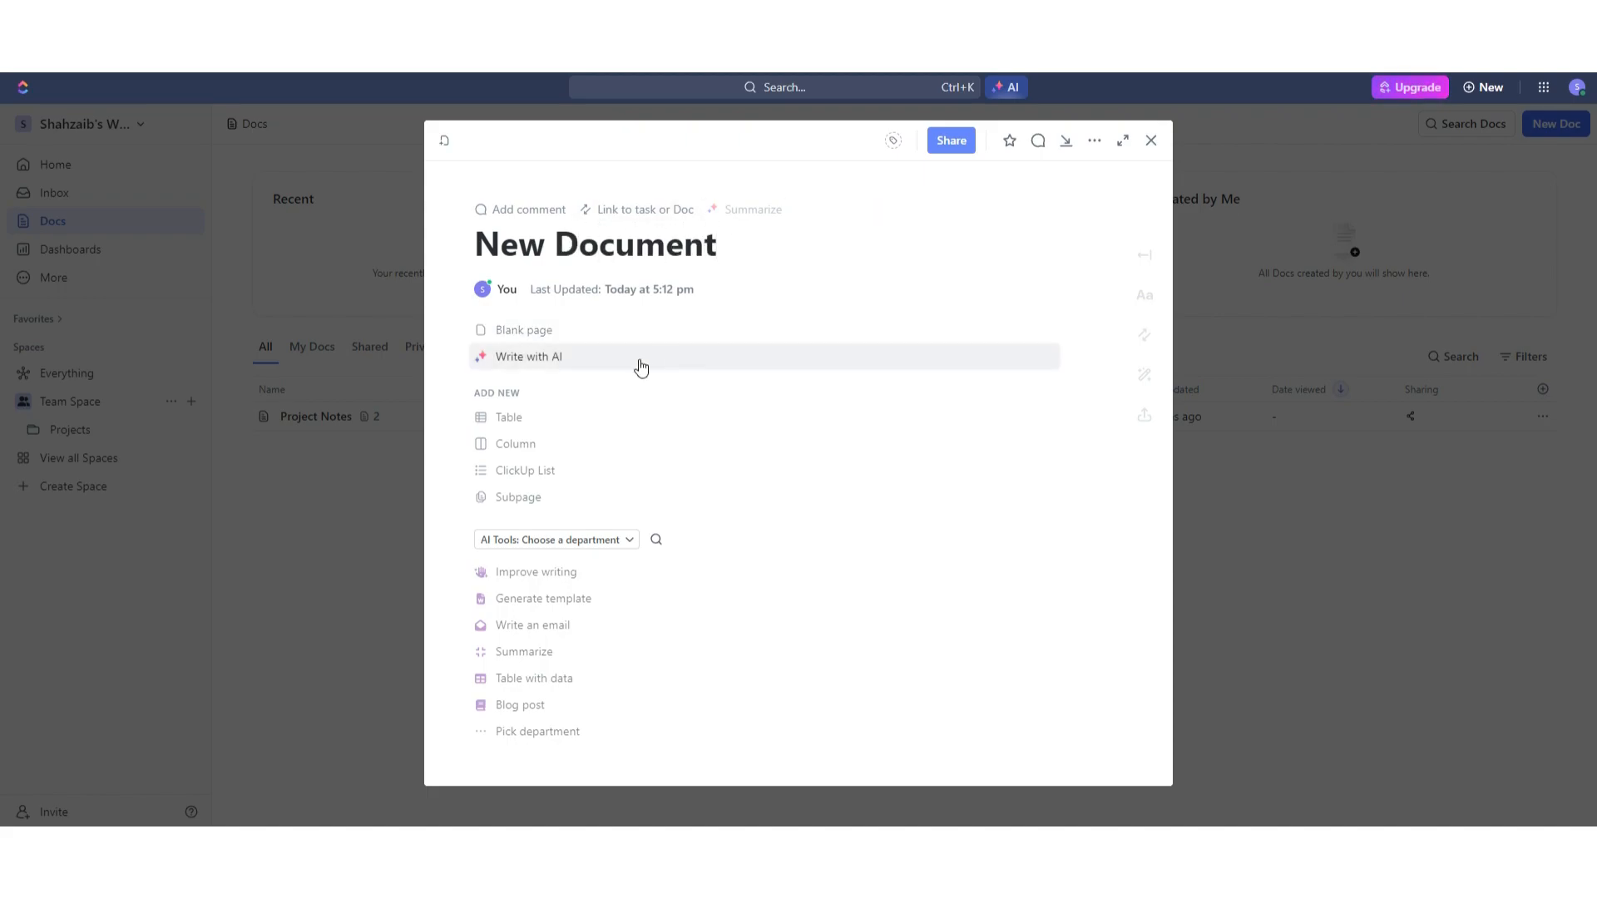
pyautogui.click(616, 345)
pyautogui.write('This is ')
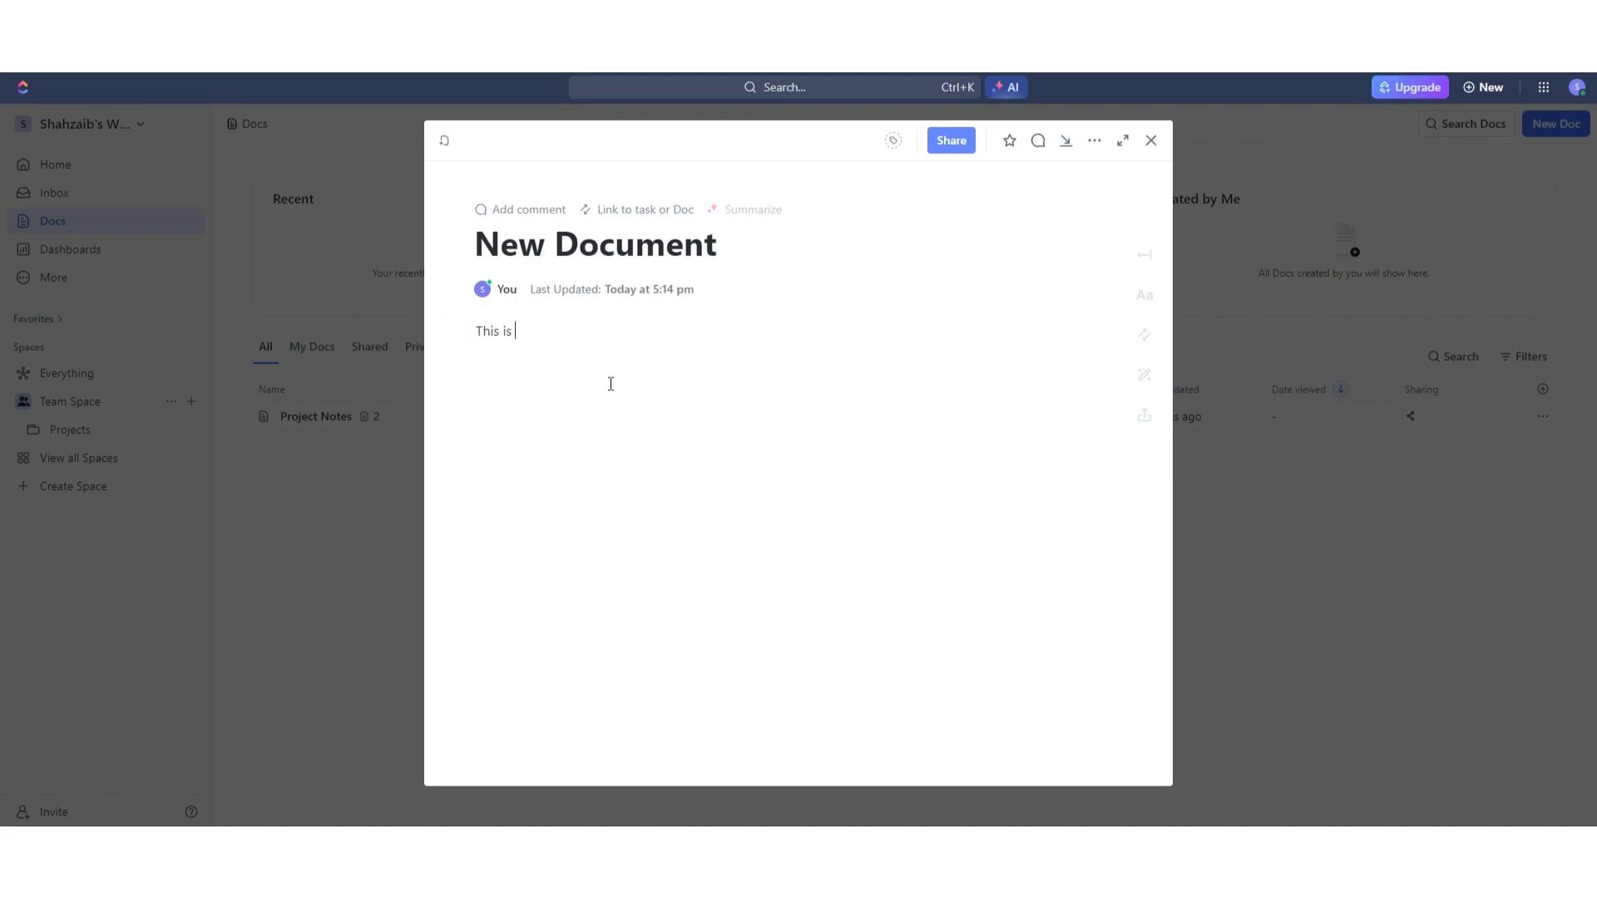
pyautogui.write("a new document that I just created, I'm very excited!!!")
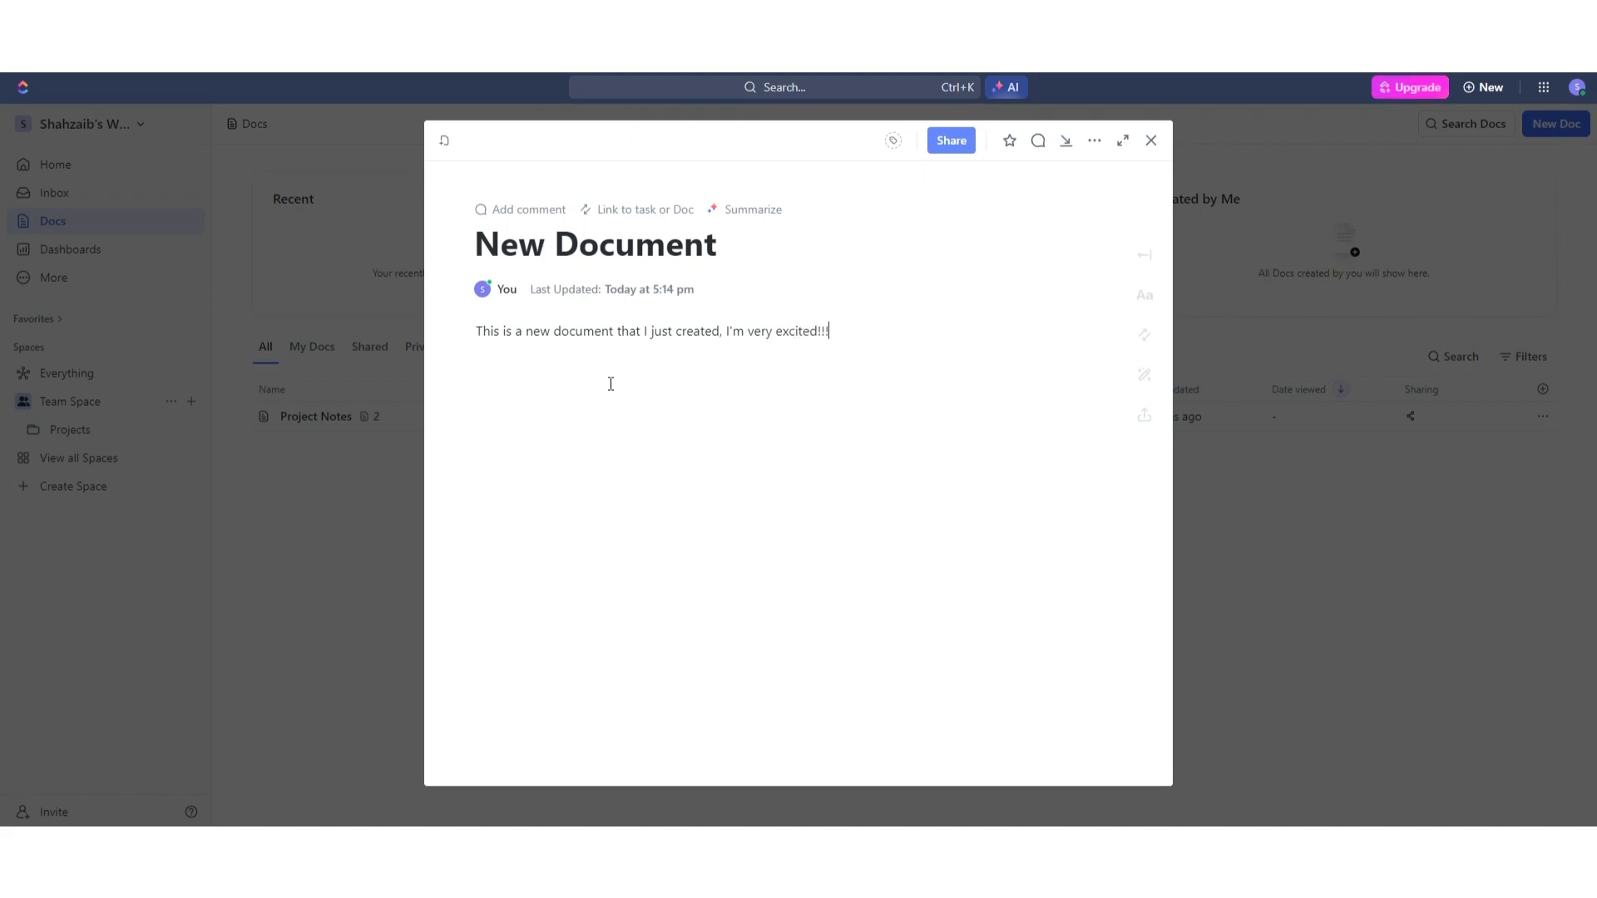
# Step: Reopen New Document, delete the stray '+' before the sentence, close it, and show Dashboards
pyautogui.click(312, 346)
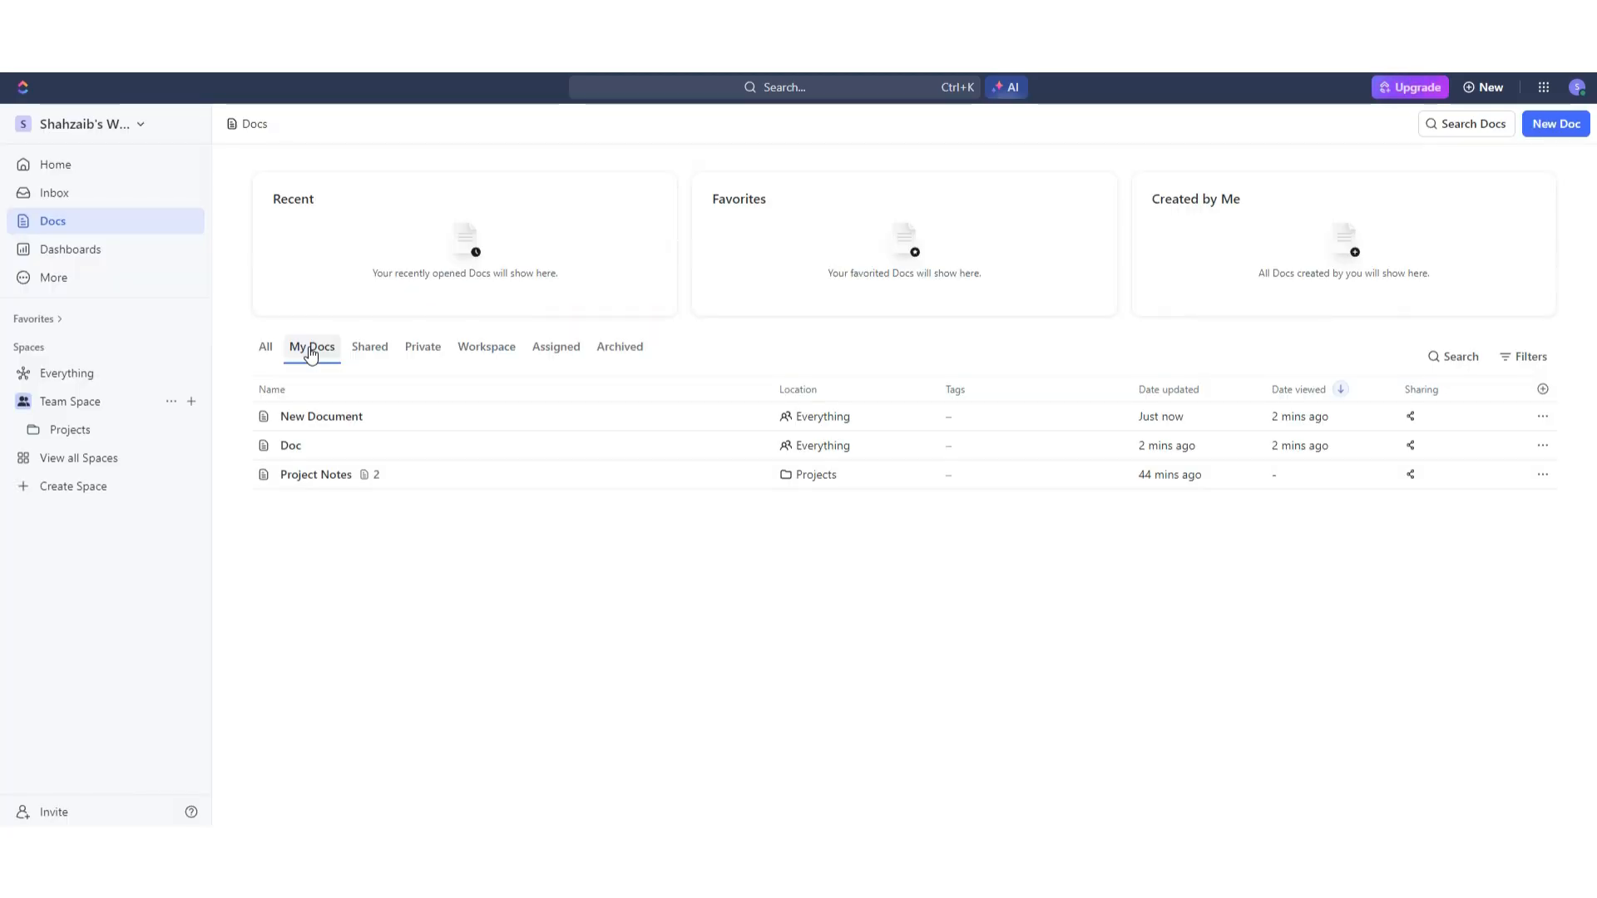
pyautogui.click(317, 417)
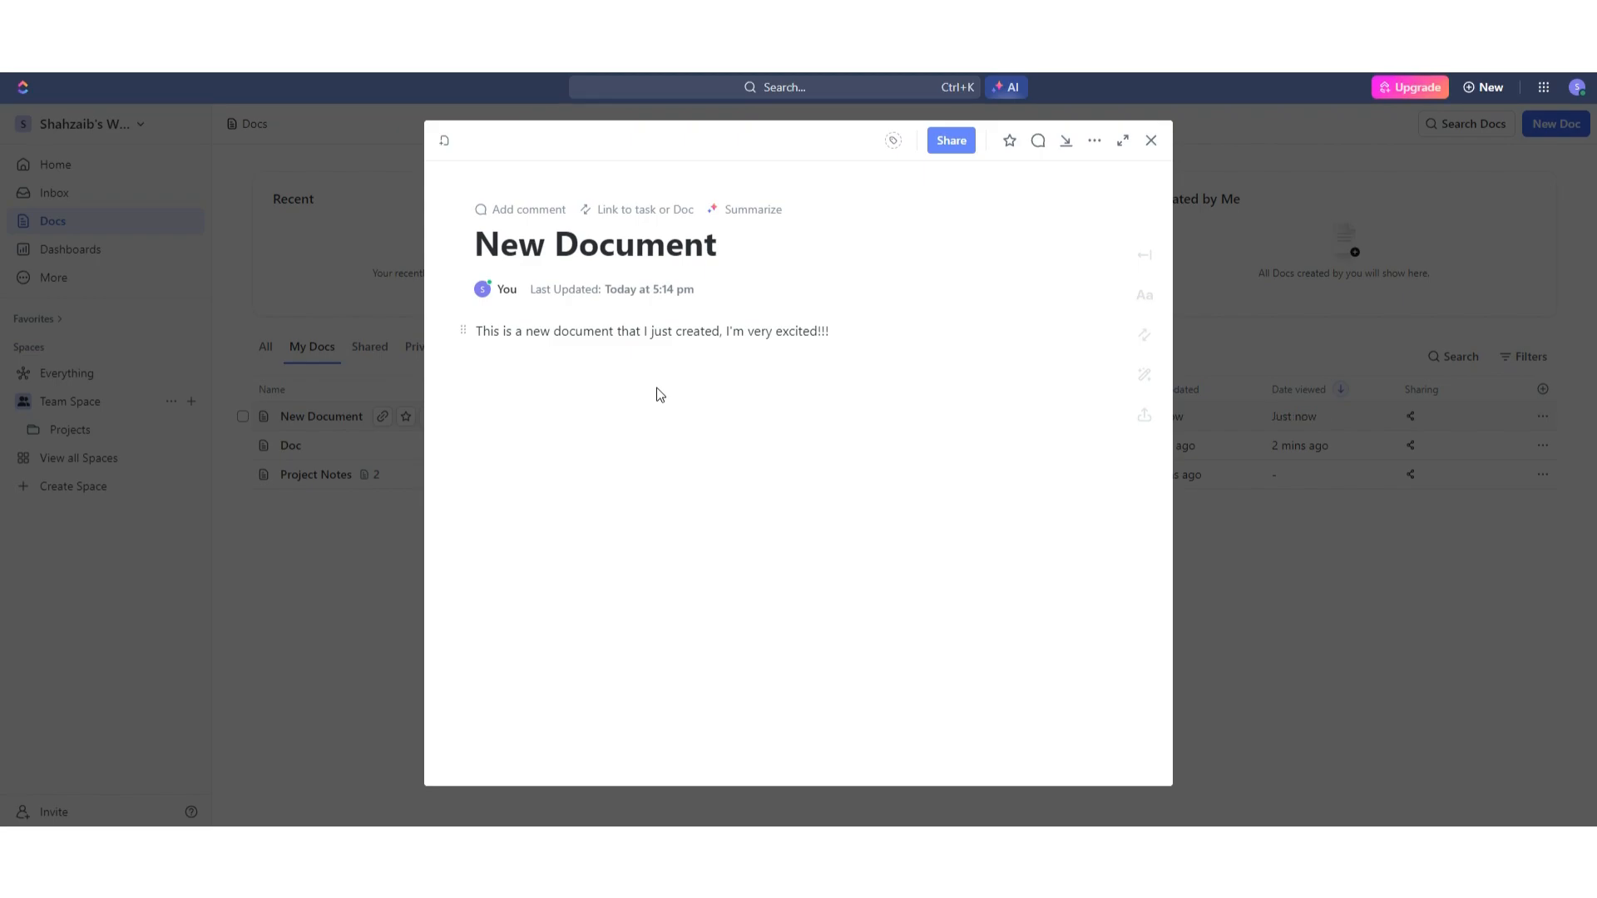
pyautogui.write('+')
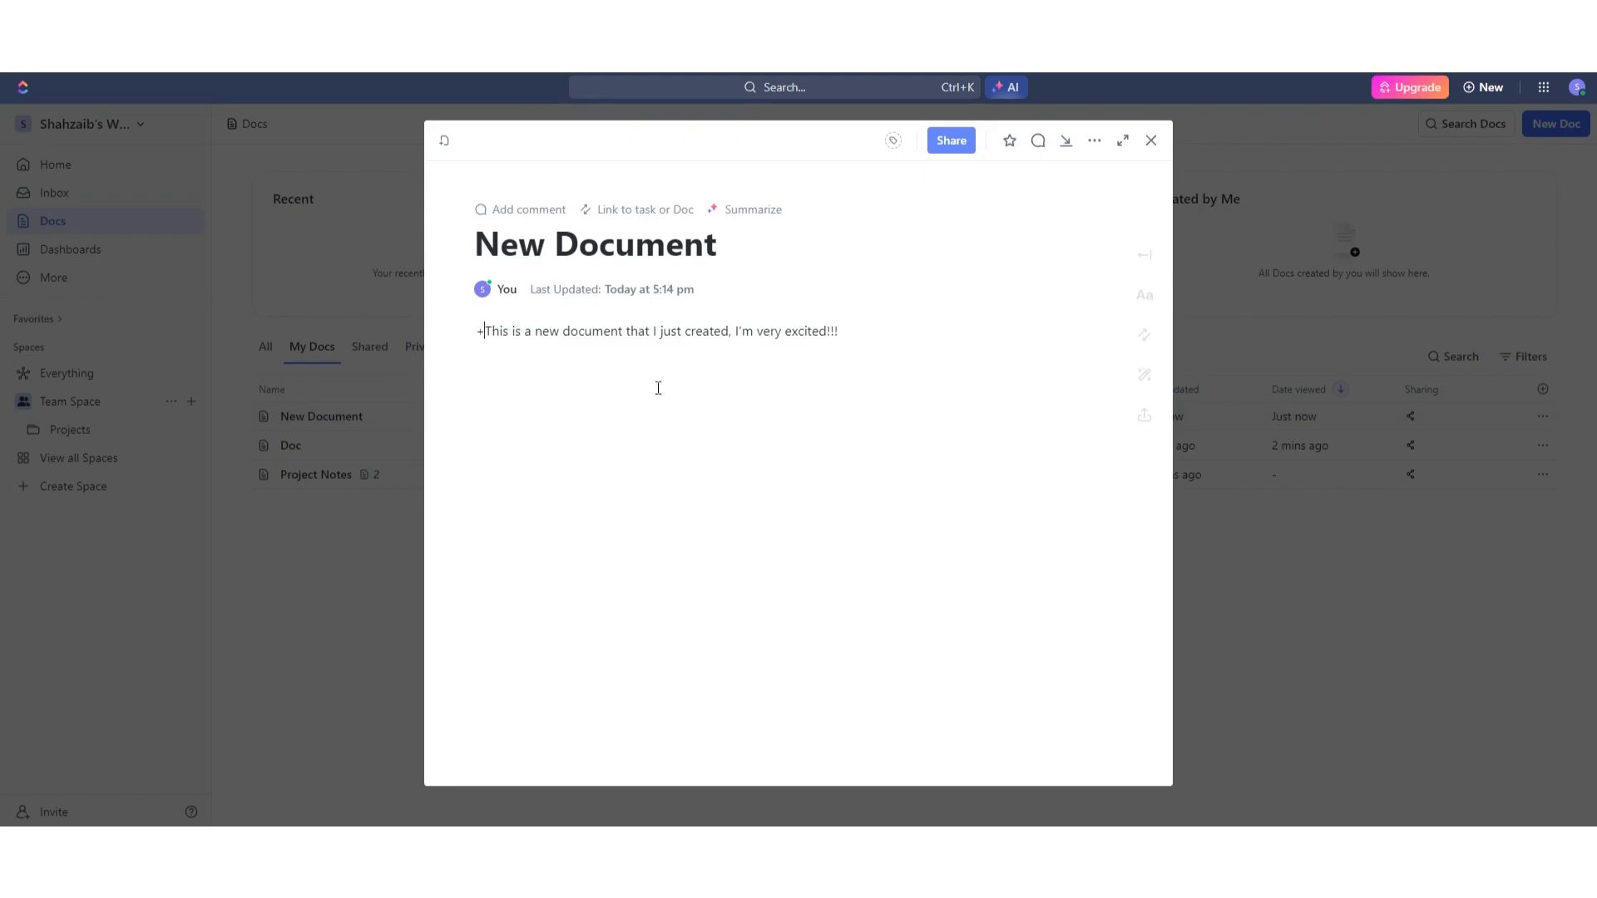
pyautogui.press('BackSpace')
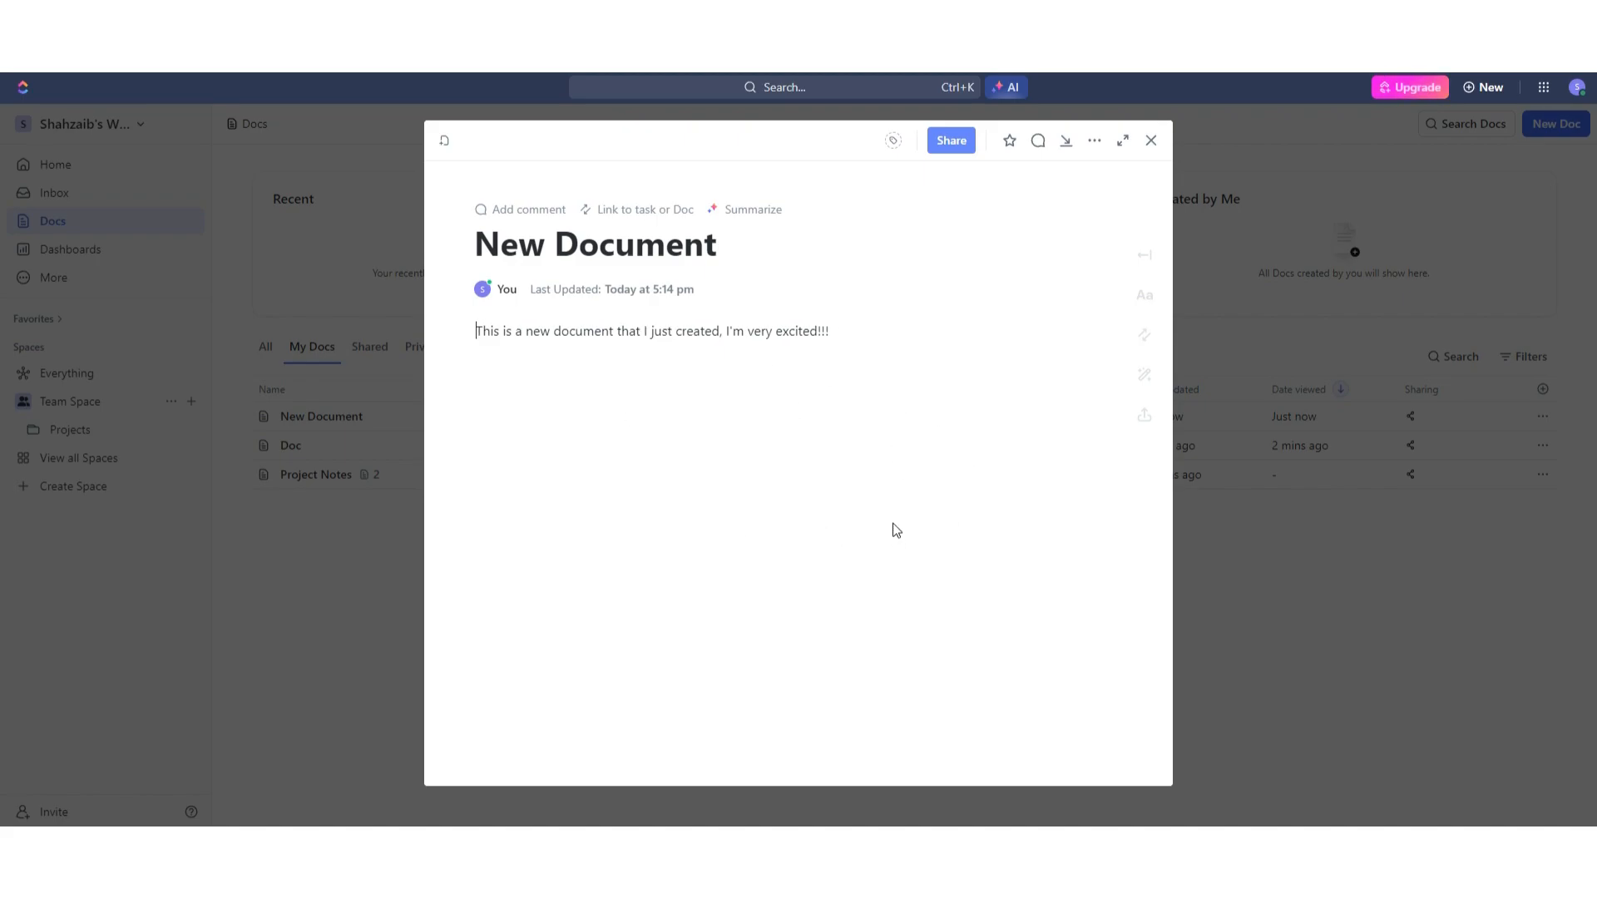
pyautogui.click(1150, 140)
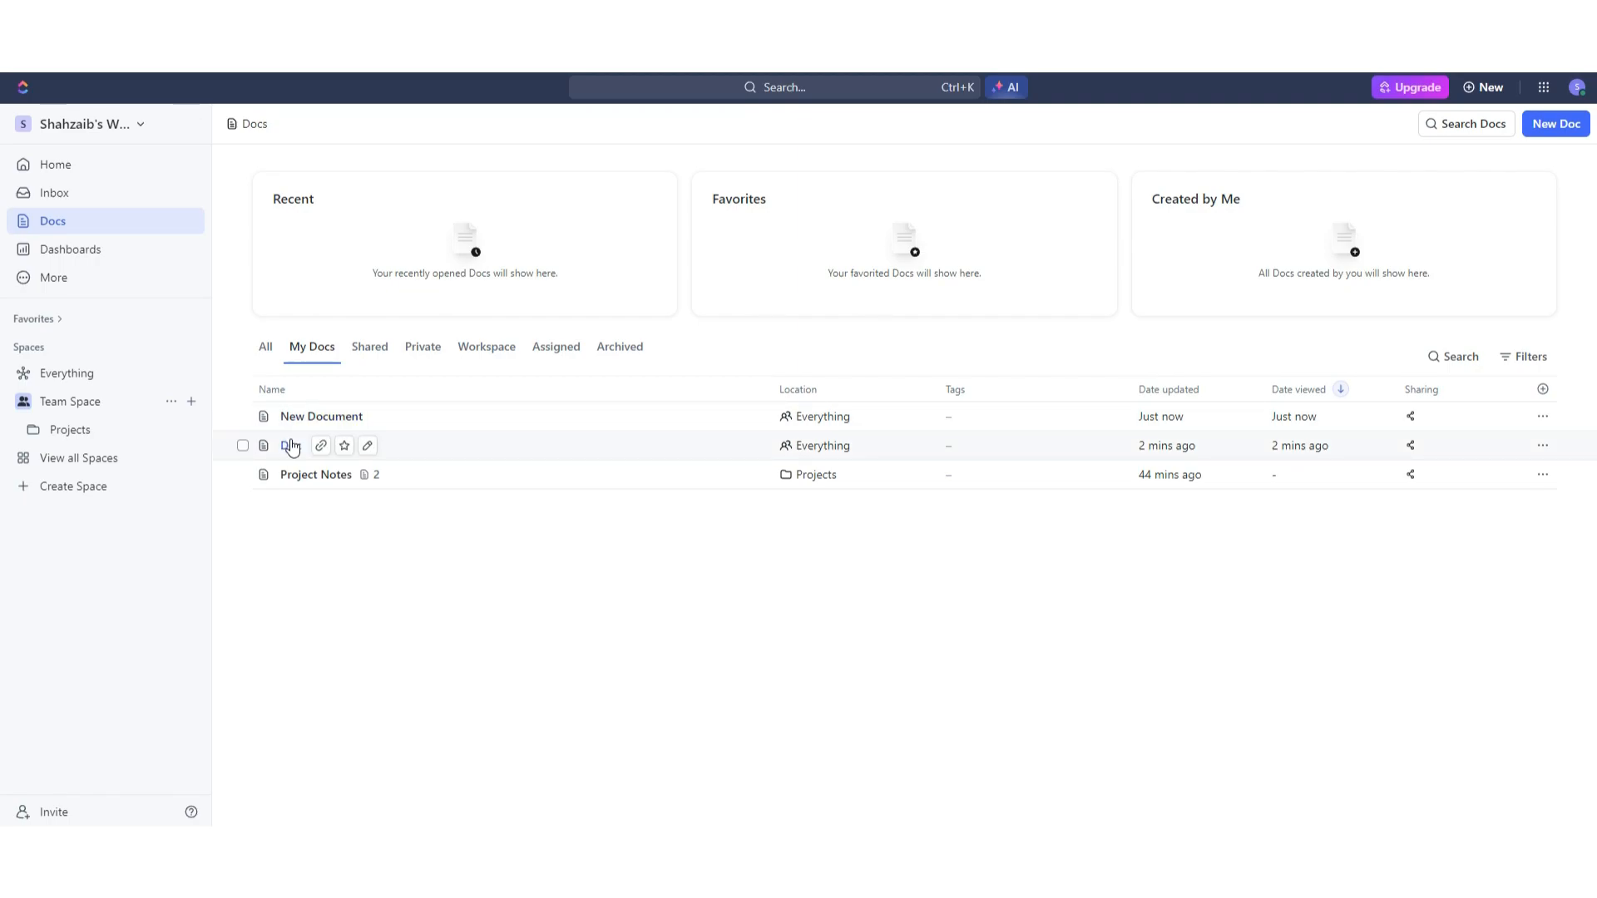
pyautogui.click(100, 251)
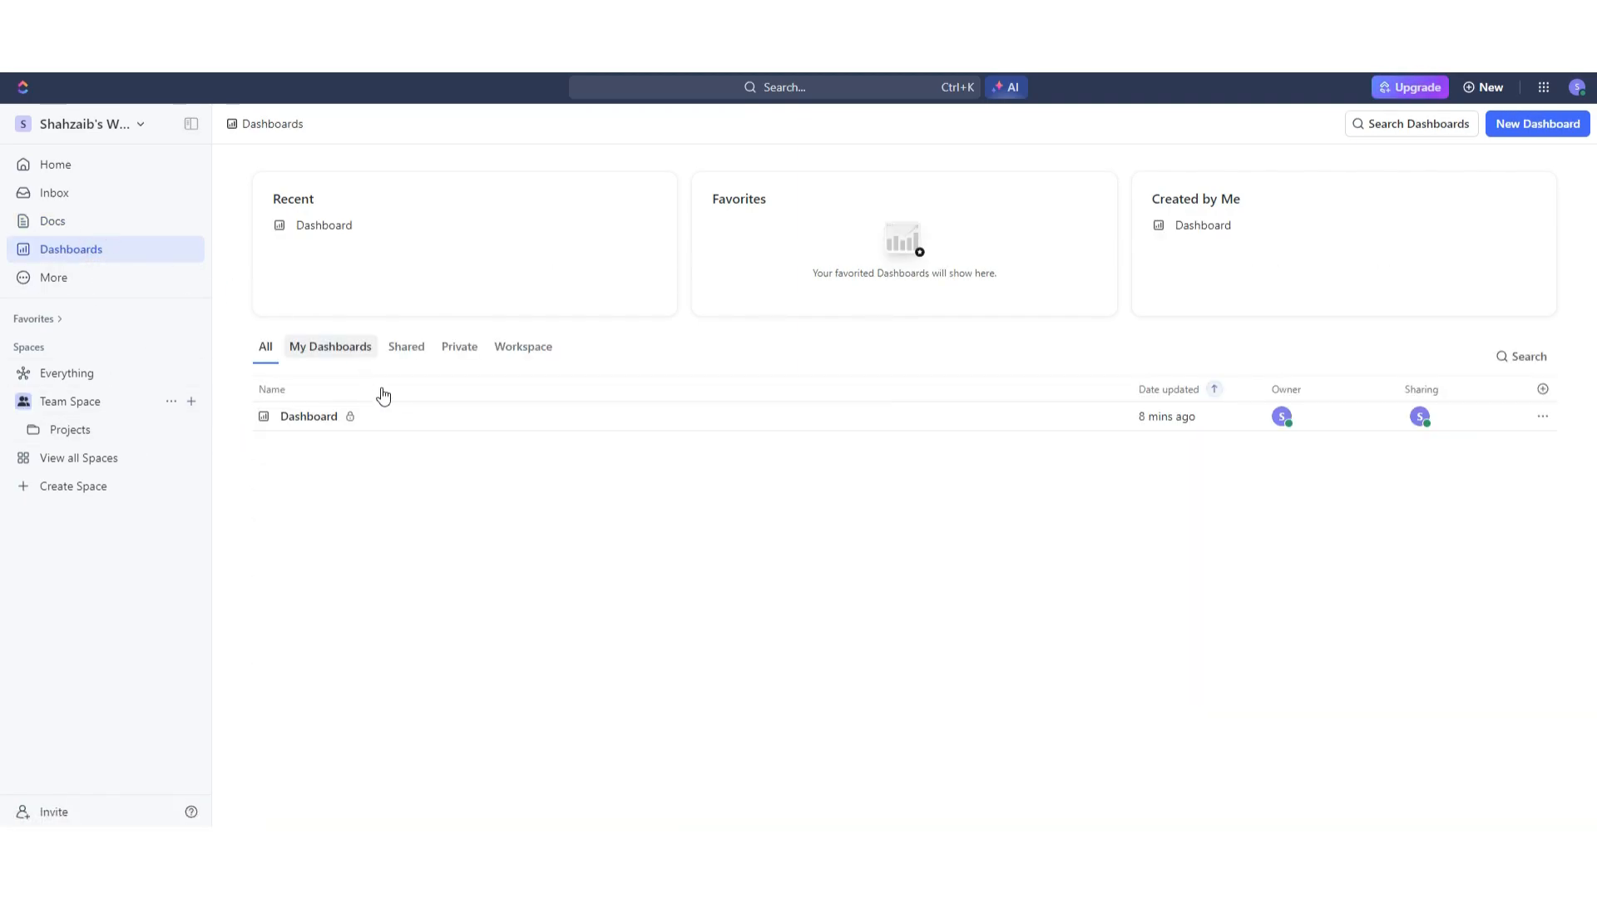
# Step: Open the saved Dashboard and scroll over its Unassigned, In Progress and Completed cards
pyautogui.click(500, 423)
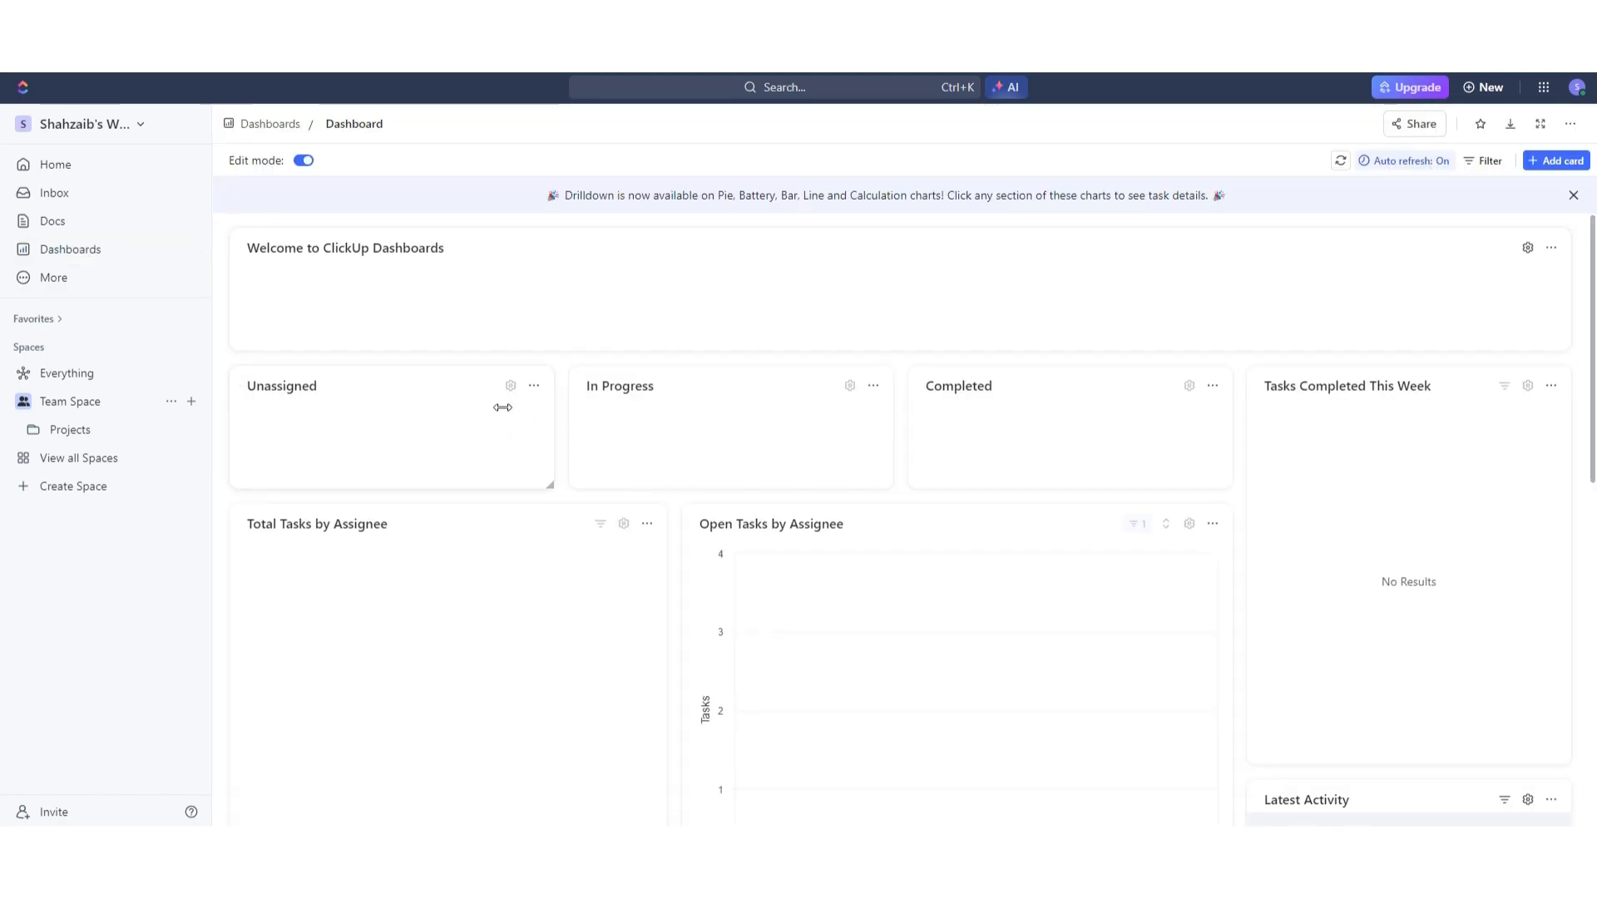
pyautogui.scroll(-6, 1331, 366)
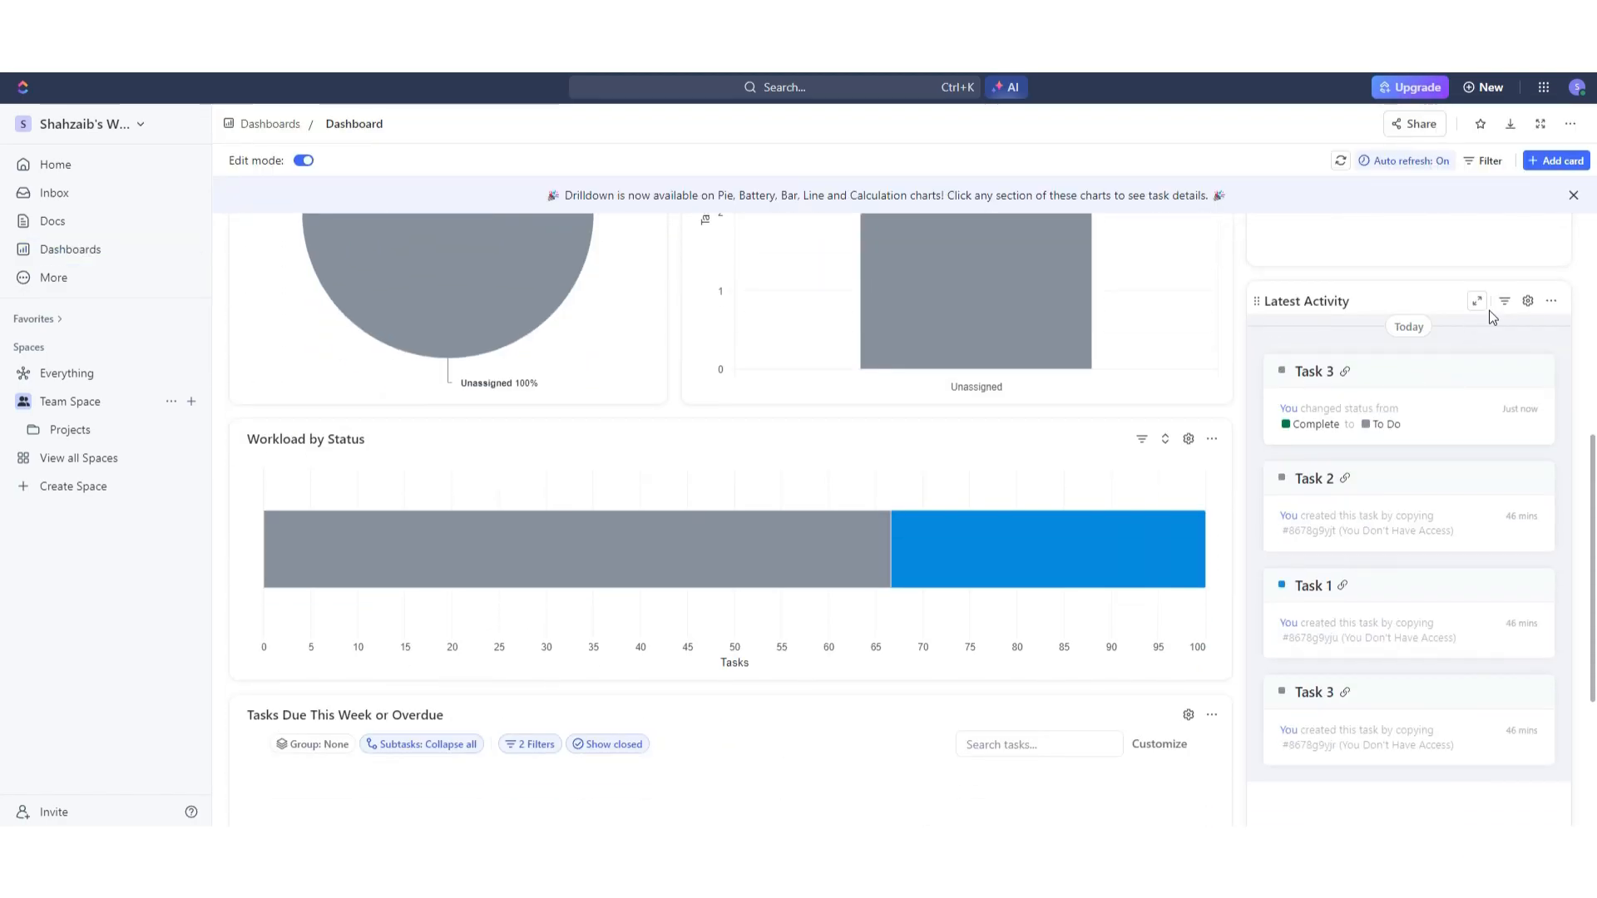
pyautogui.scroll(6, 1464, 249)
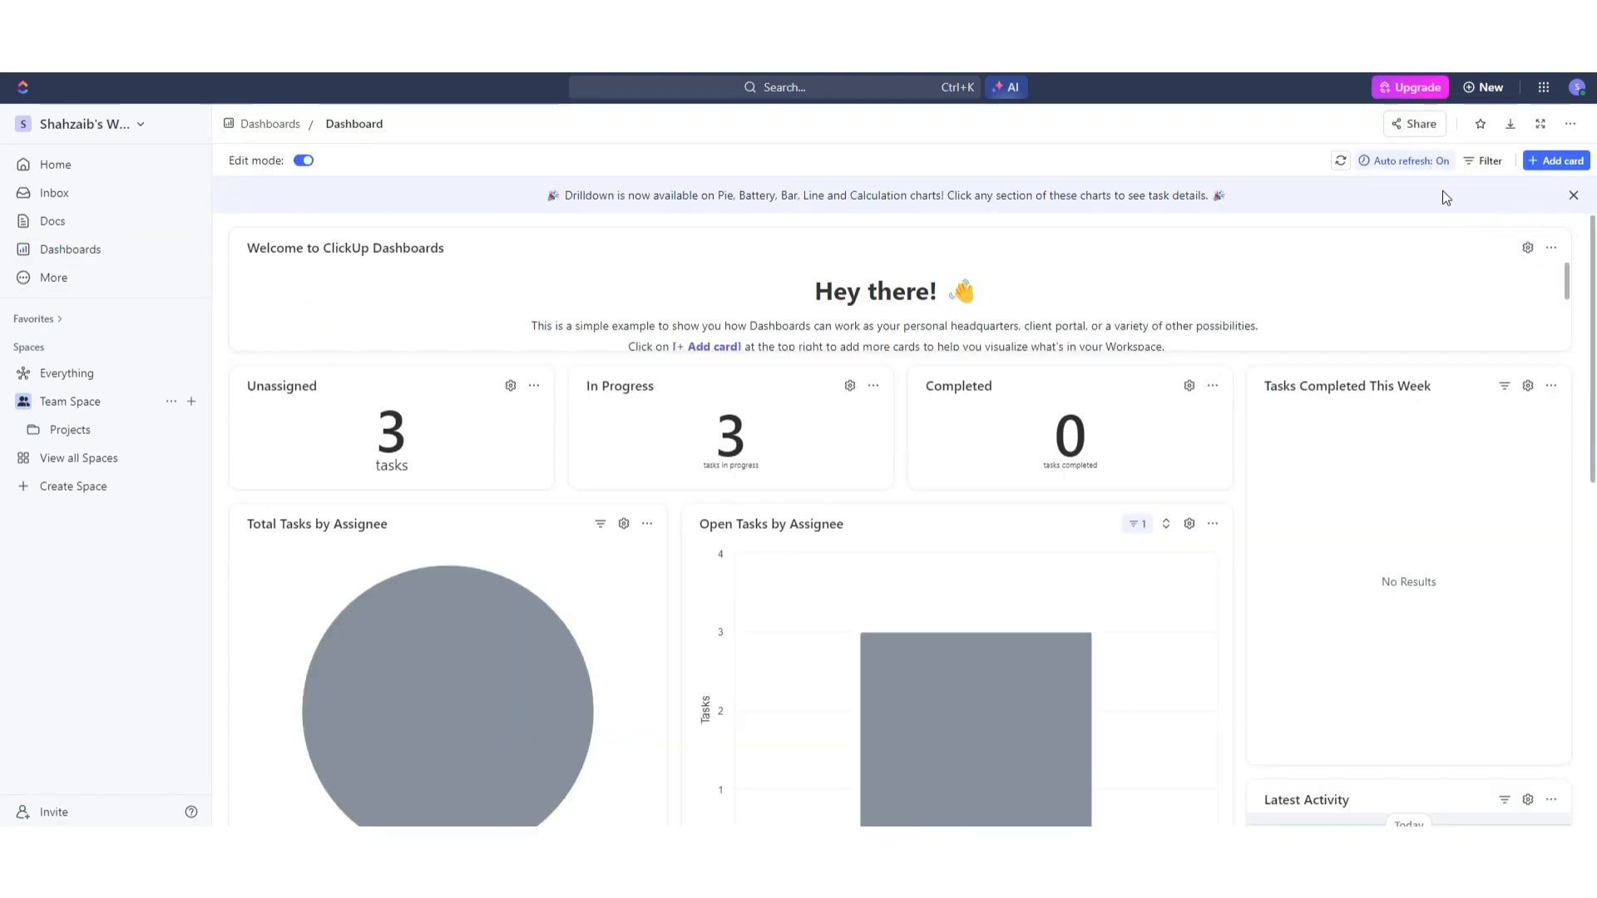
# Step: Start a new task, type '/' to view the slash commands, then discard the task
pyautogui.click(1477, 88)
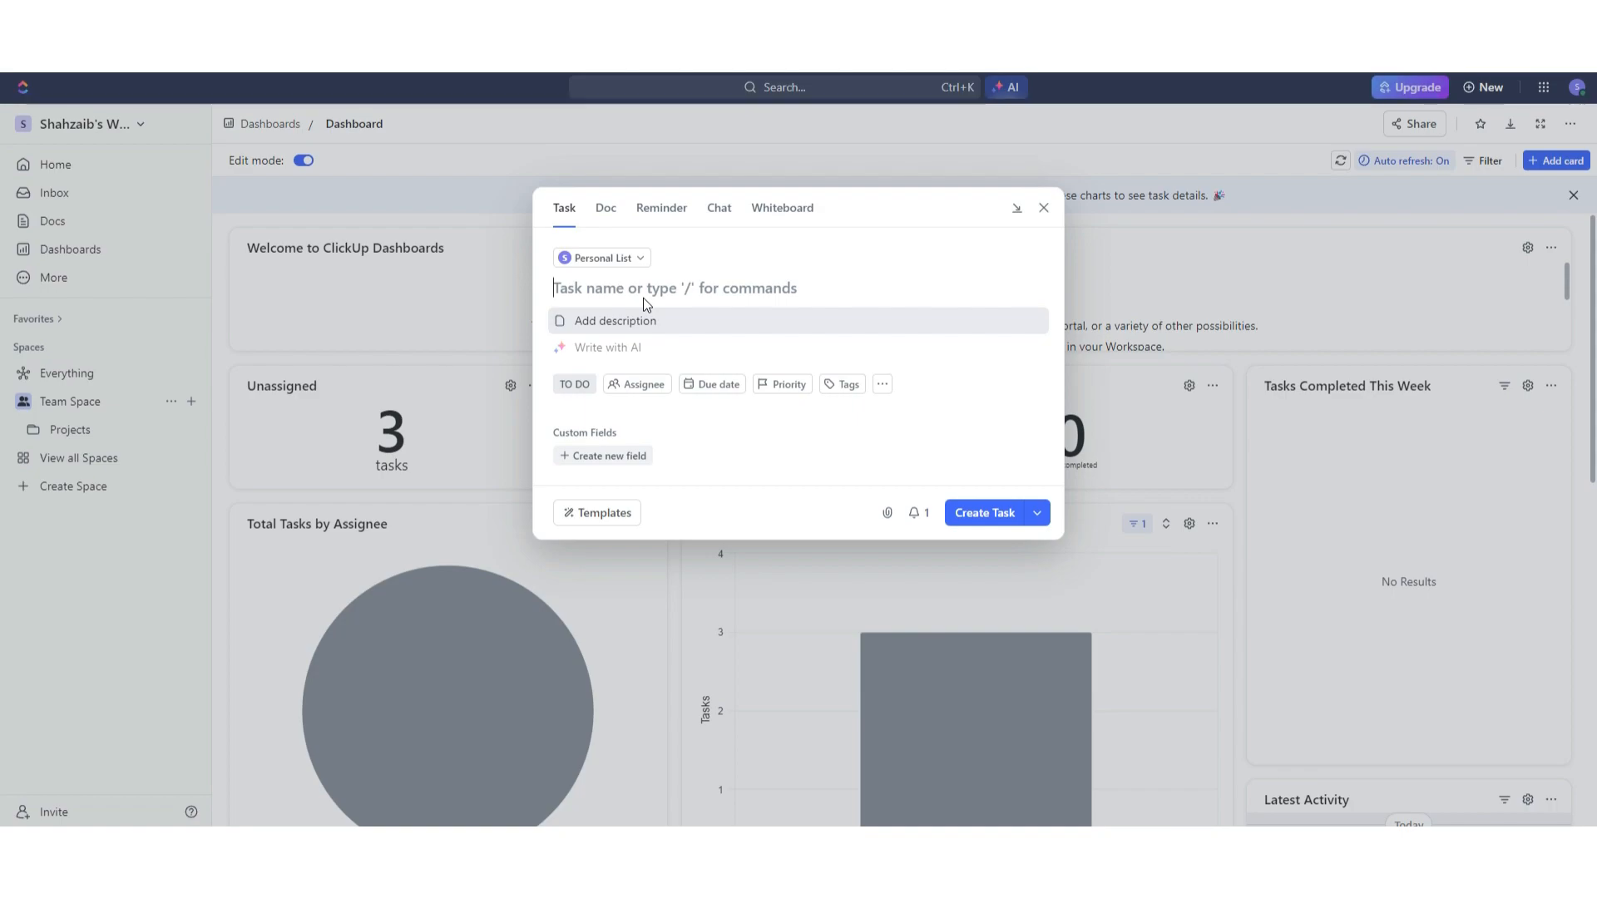
pyautogui.write('/')
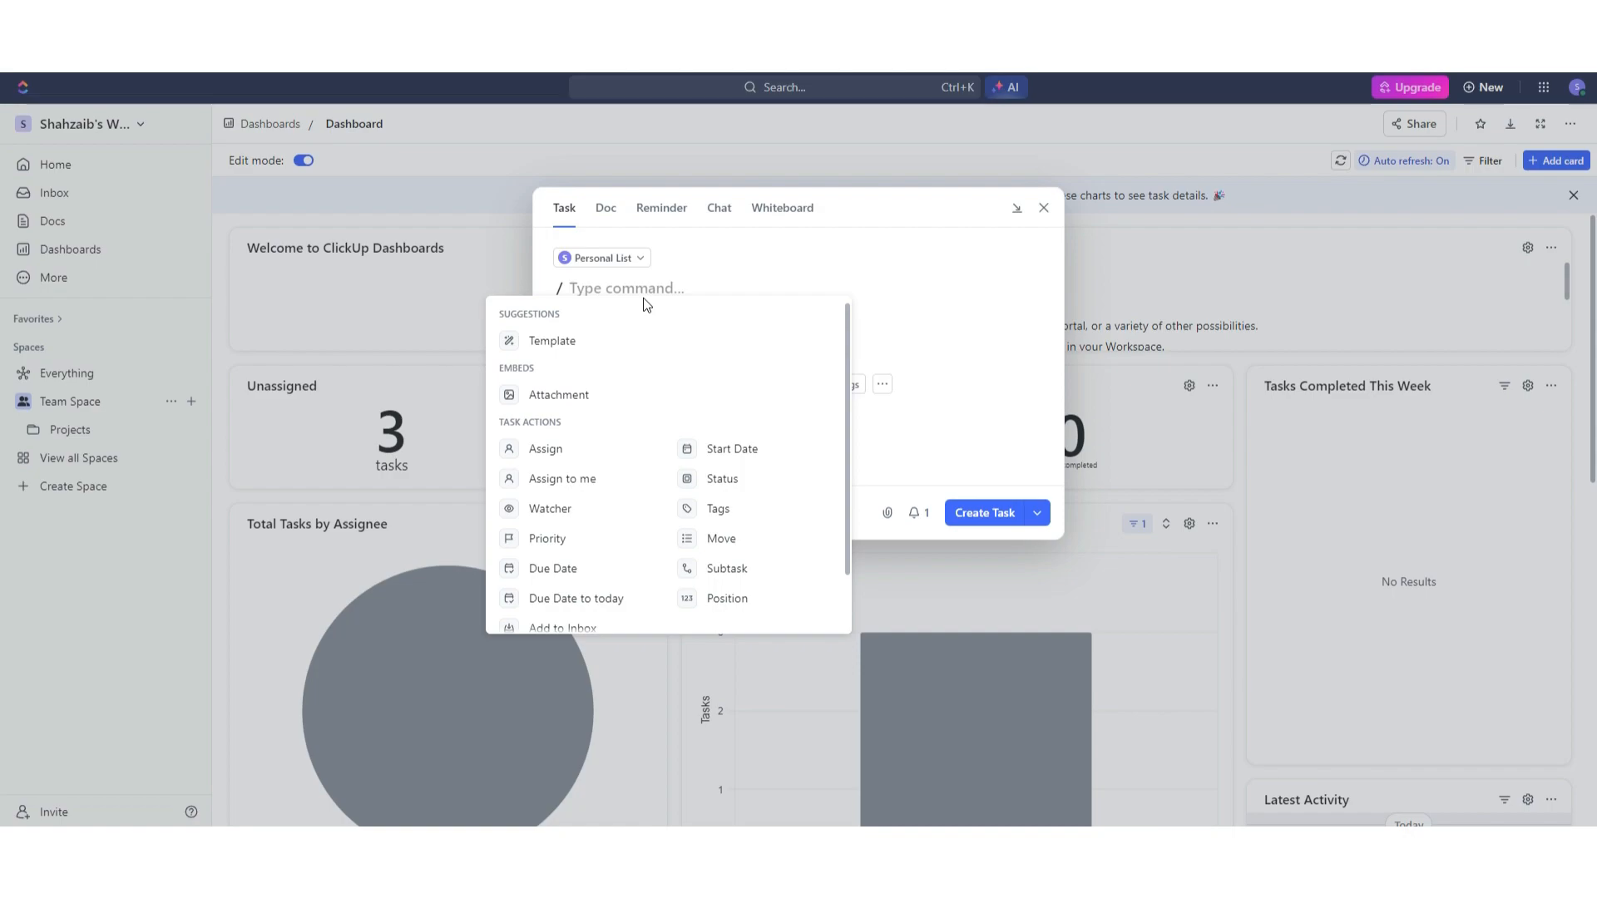
pyautogui.scroll(-1, 643, 499)
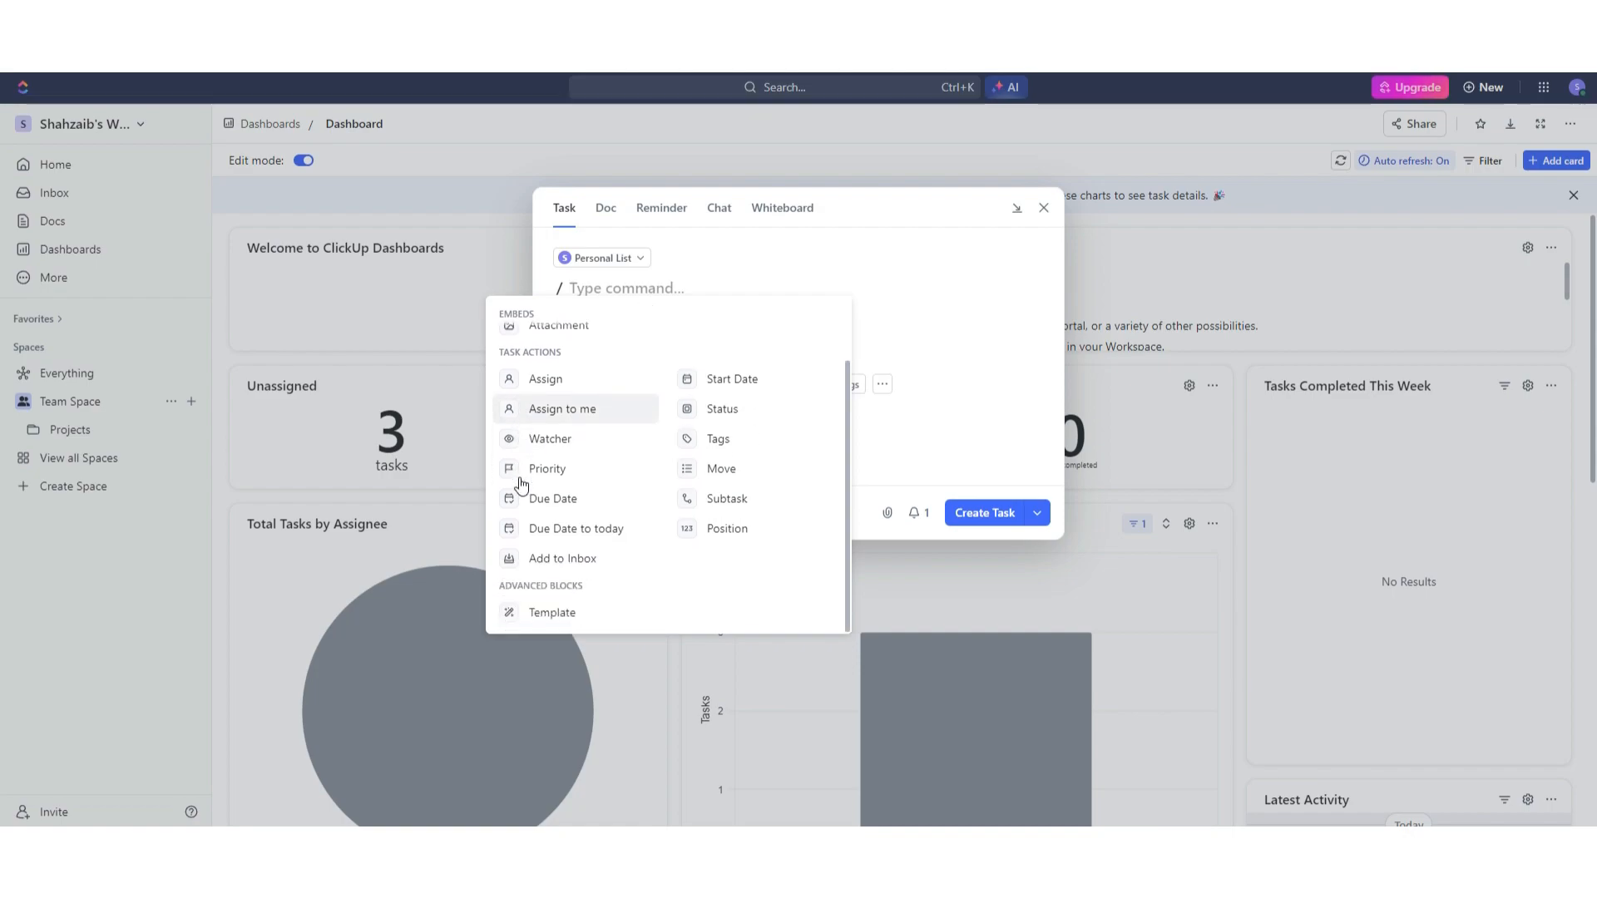
pyautogui.scroll(1, 542, 578)
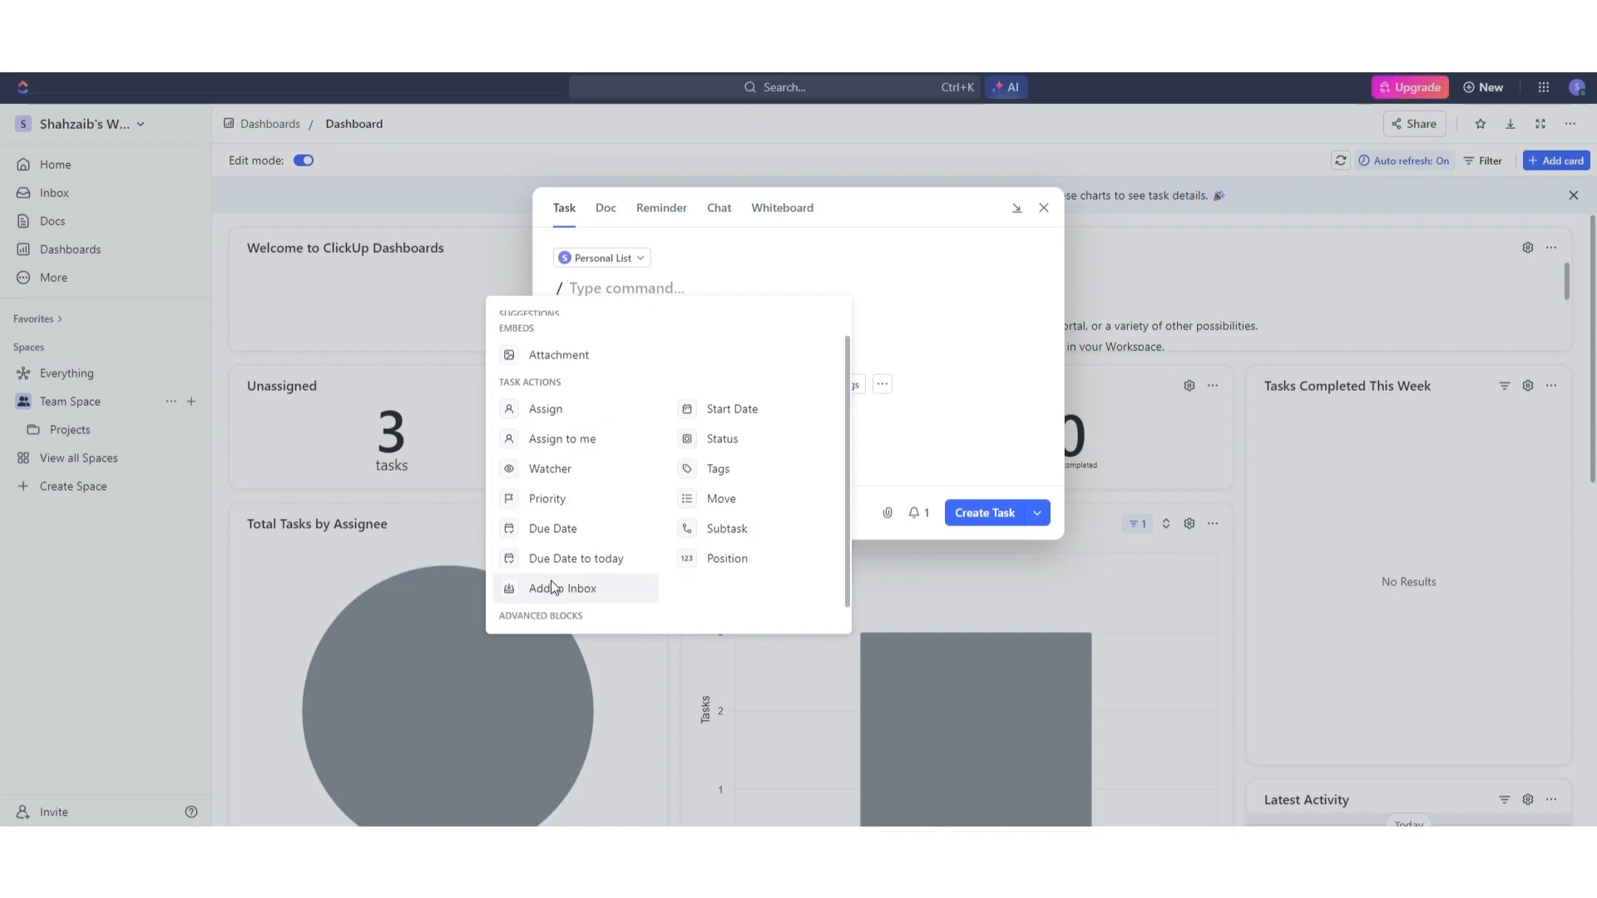
pyautogui.click(1043, 207)
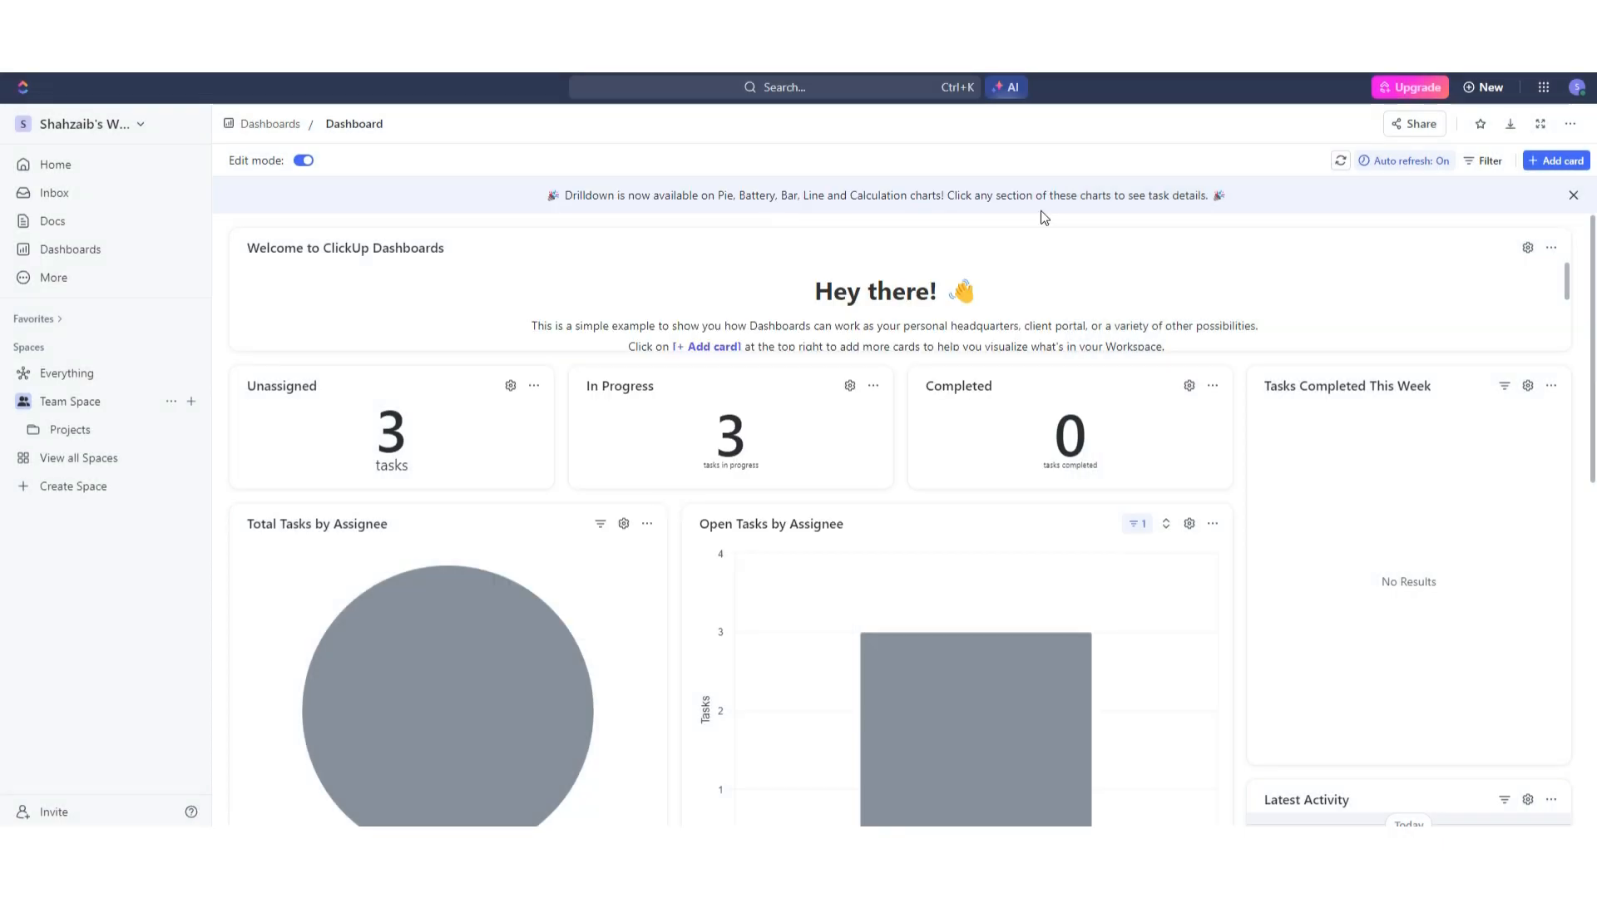
# Step: Pin the Notepad tile from the Quick Action Menu to the top bar
pyautogui.click(1543, 88)
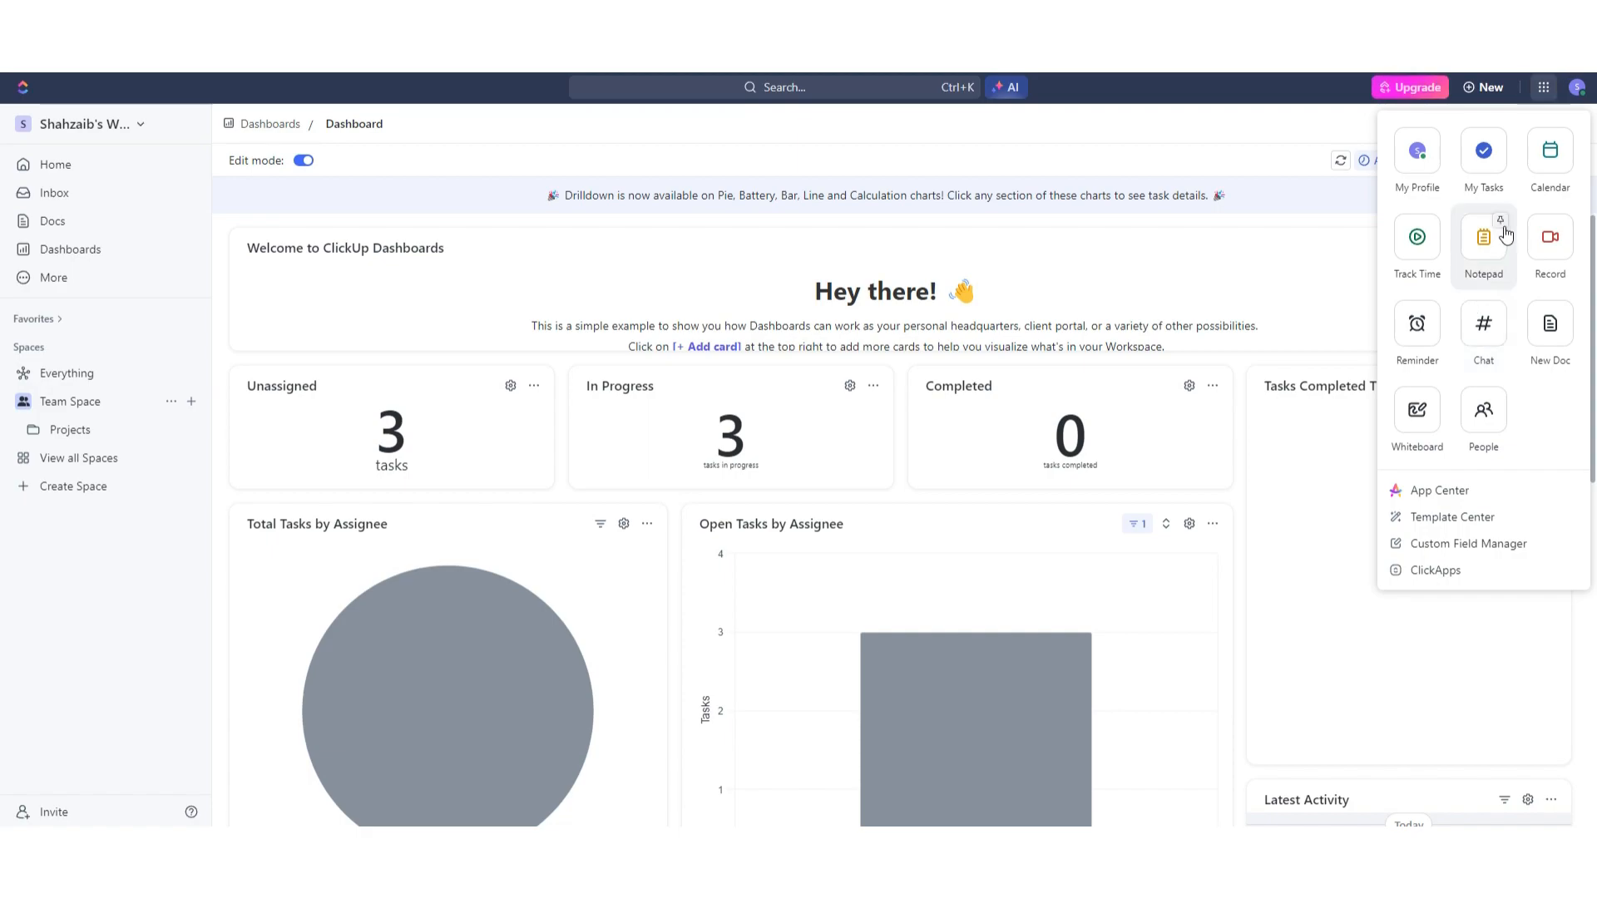
pyautogui.click(1542, 92)
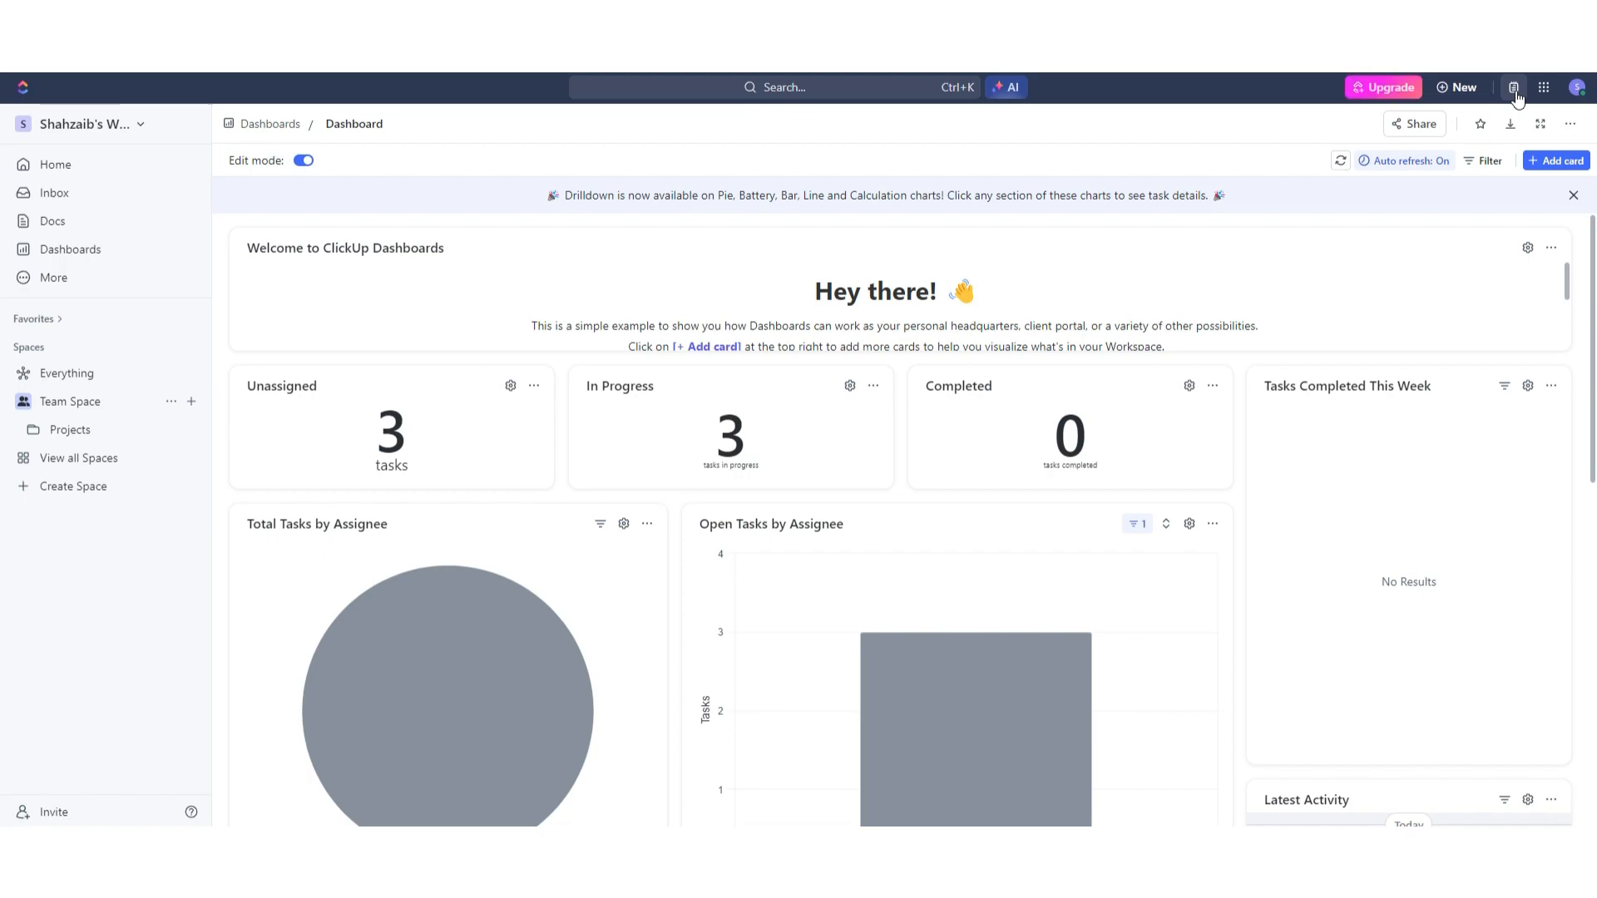
pyautogui.scroll(-3, 638, 267)
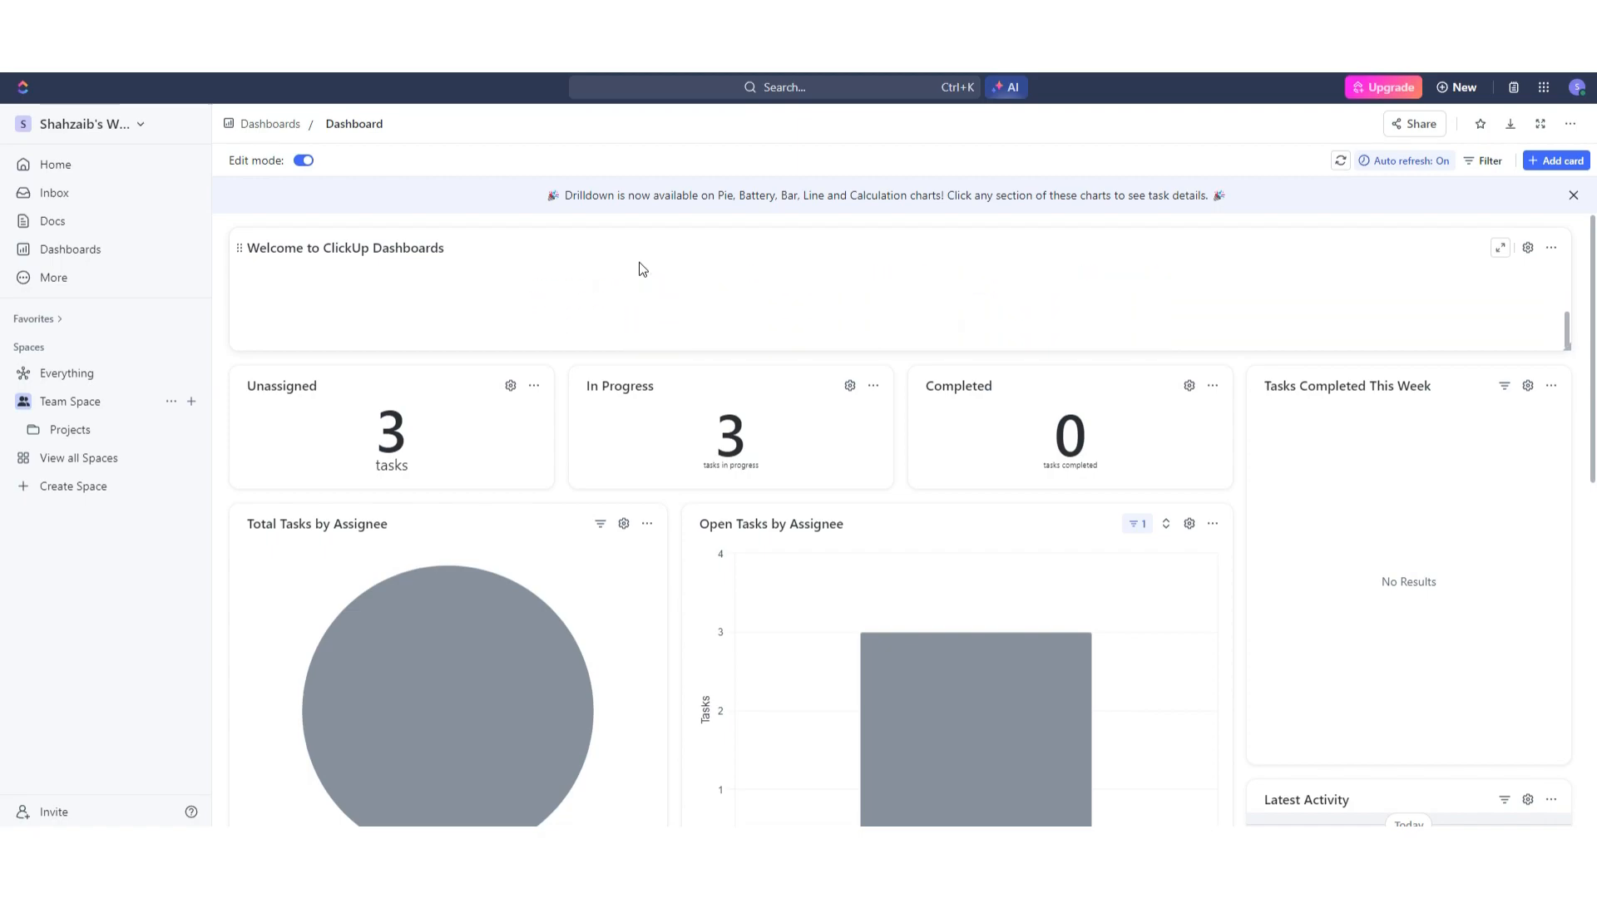
pyautogui.scroll(-4, 807, 492)
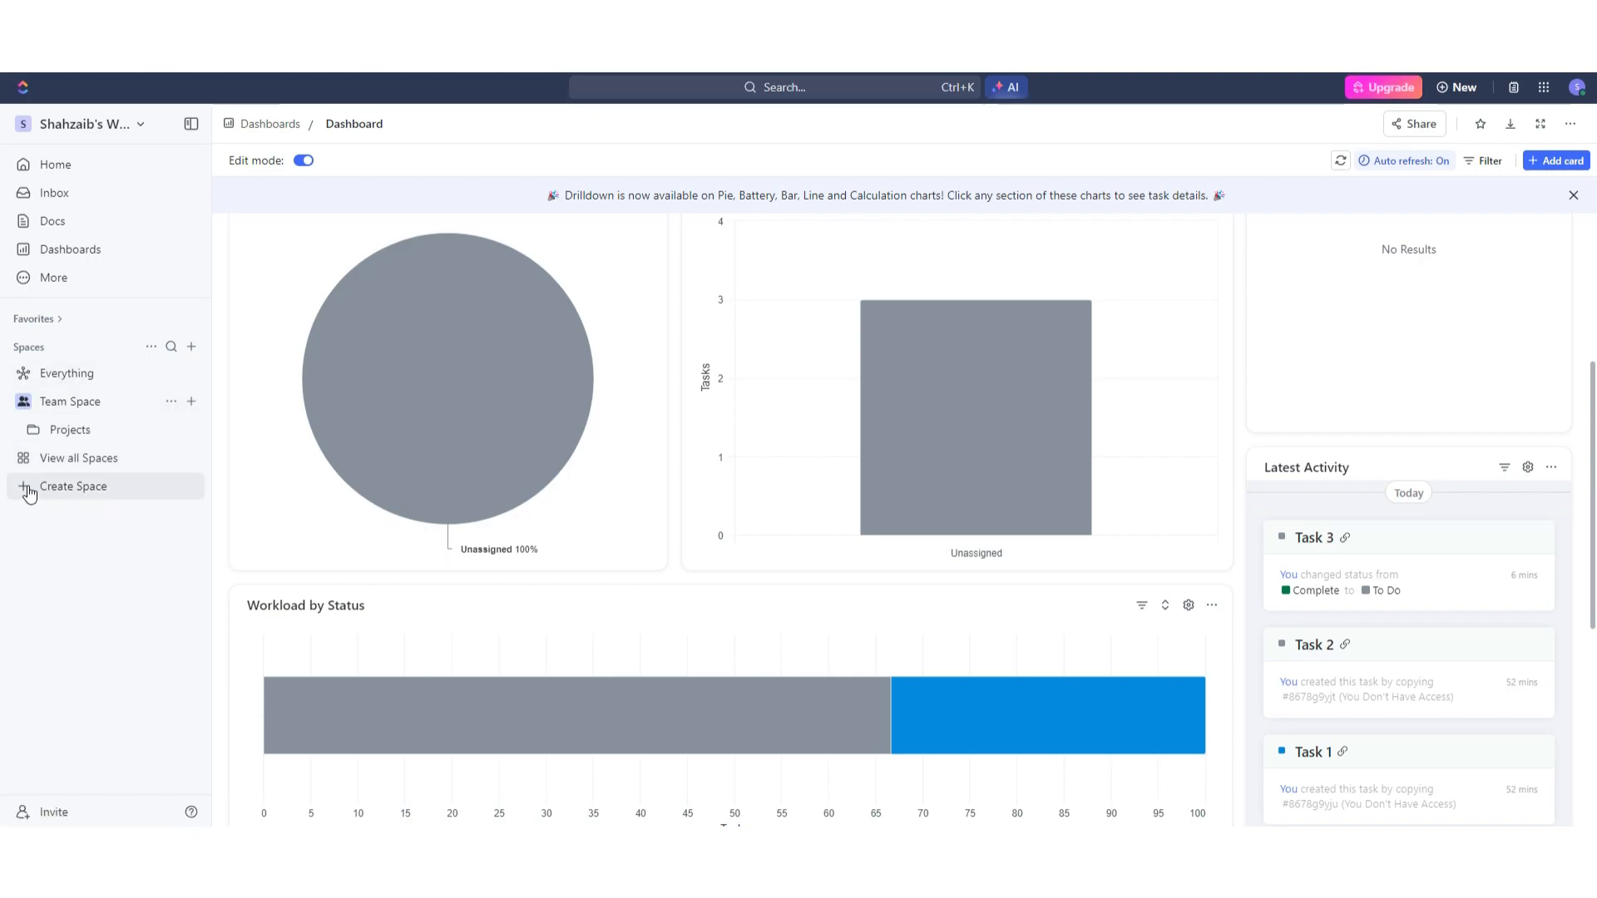
pyautogui.click(71, 490)
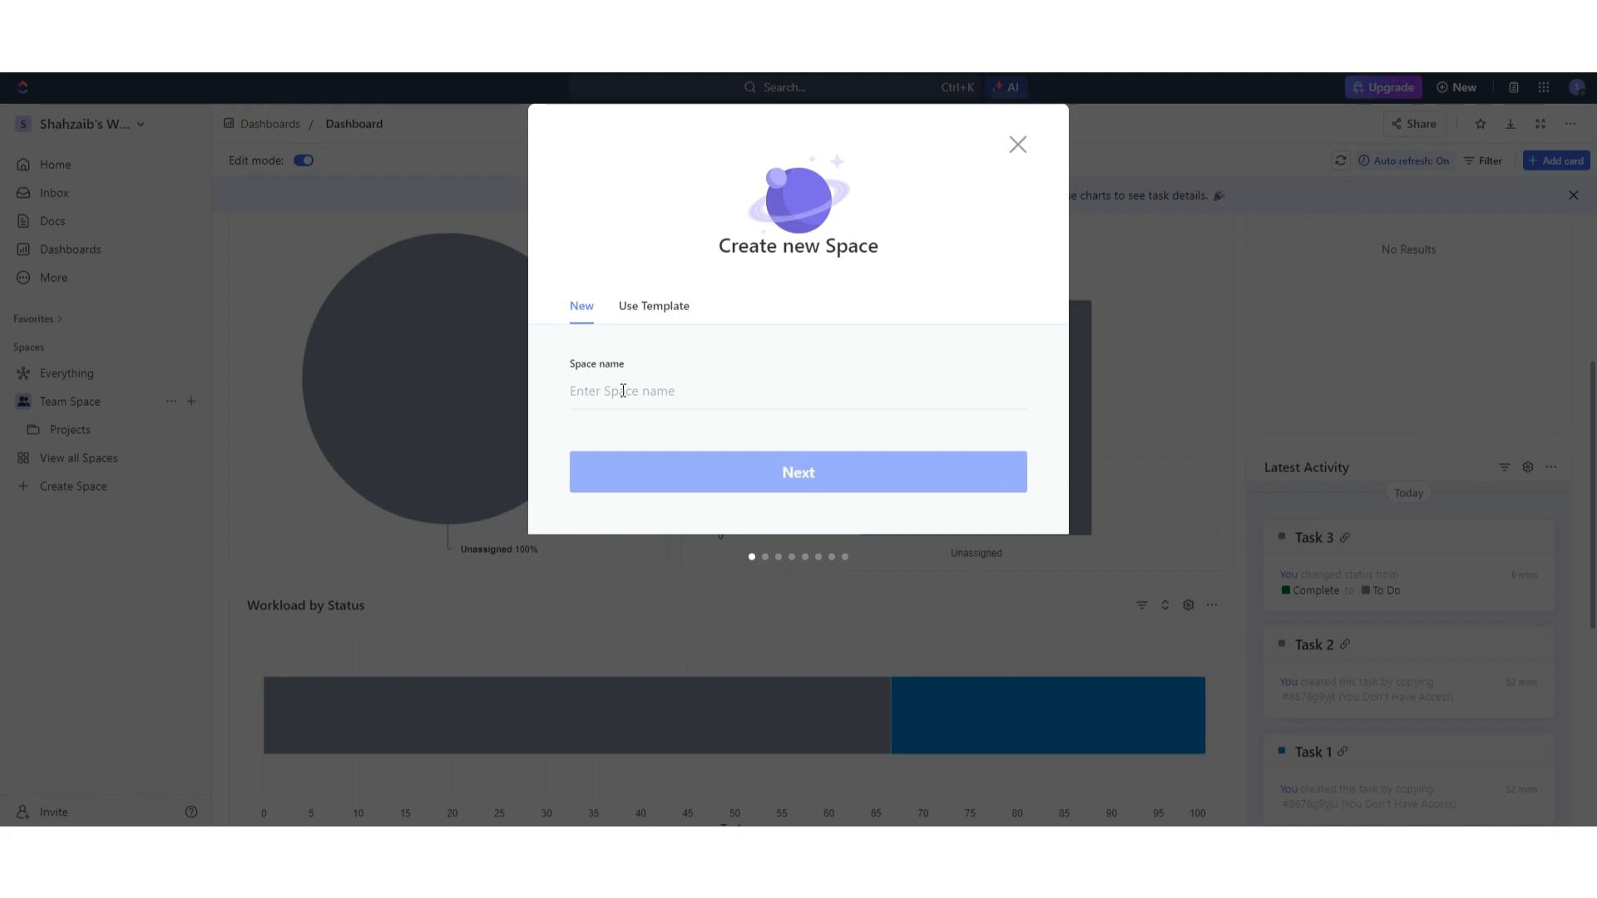
pyautogui.write("John's New Workspace")
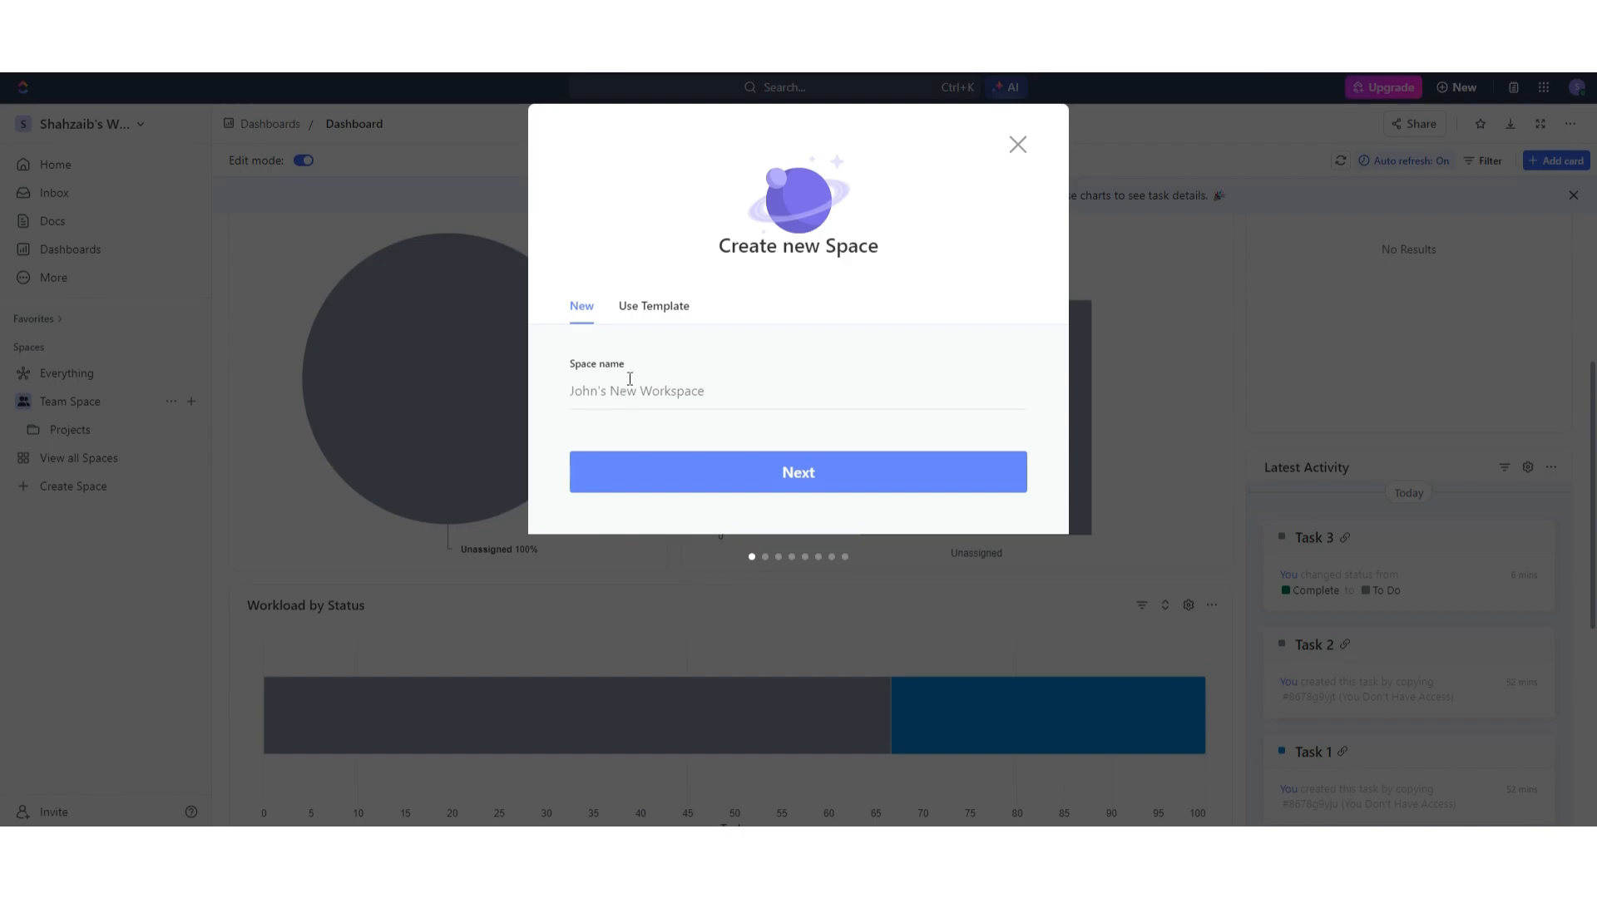
pyautogui.click(653, 308)
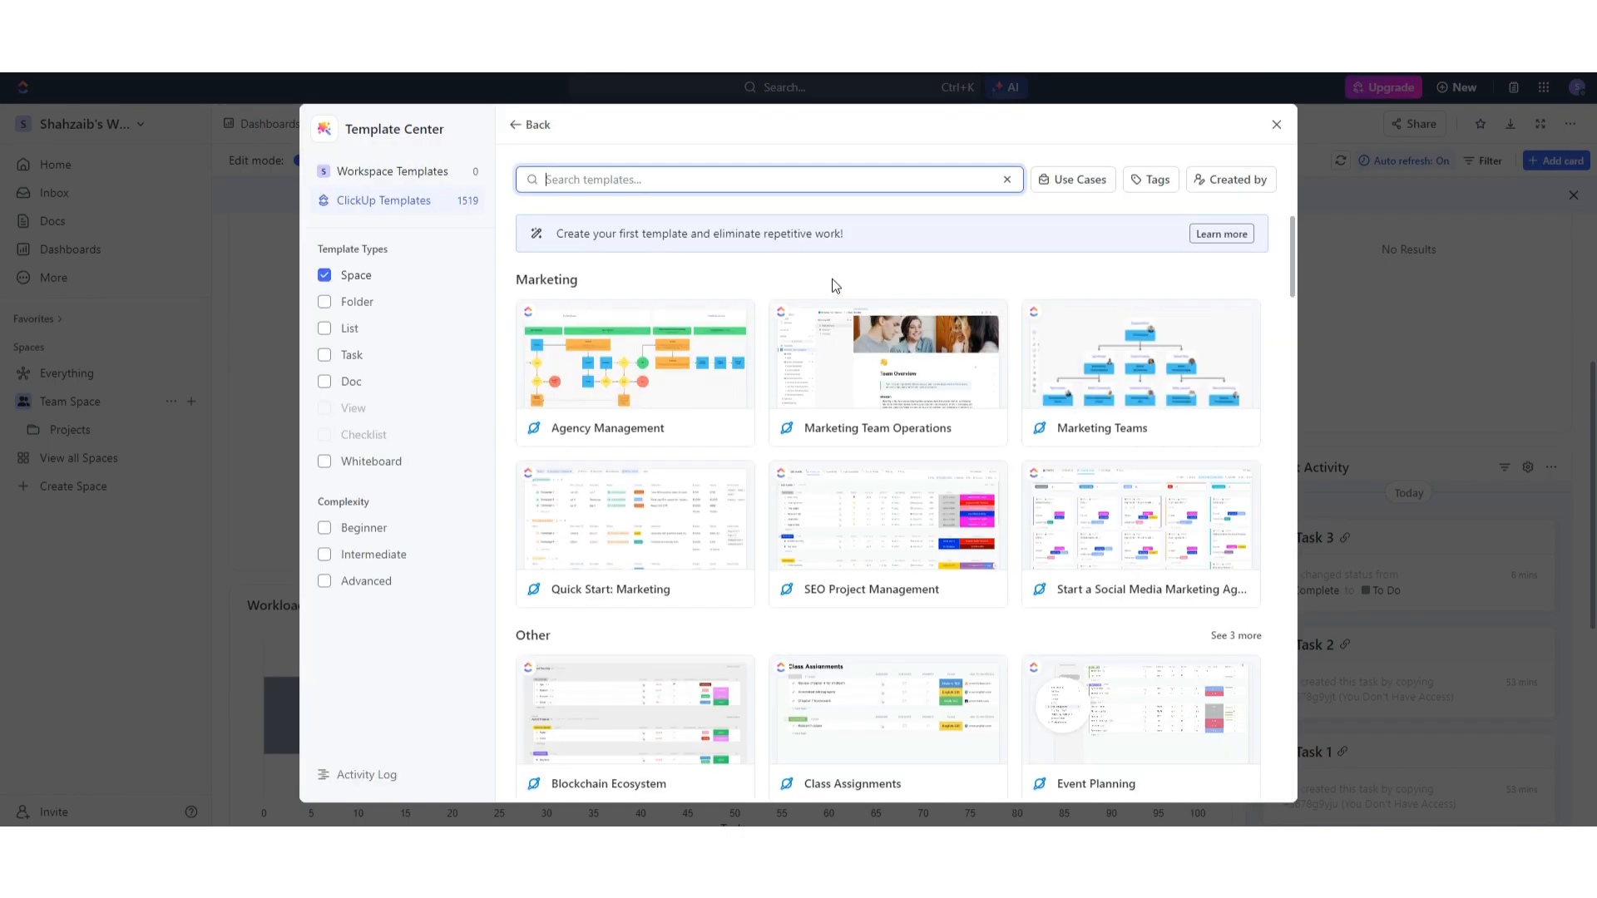
pyautogui.scroll(-3, 756, 334)
pyautogui.scroll(-4, 607, 453)
pyautogui.scroll(-2, 901, 488)
pyautogui.scroll(5, 903, 490)
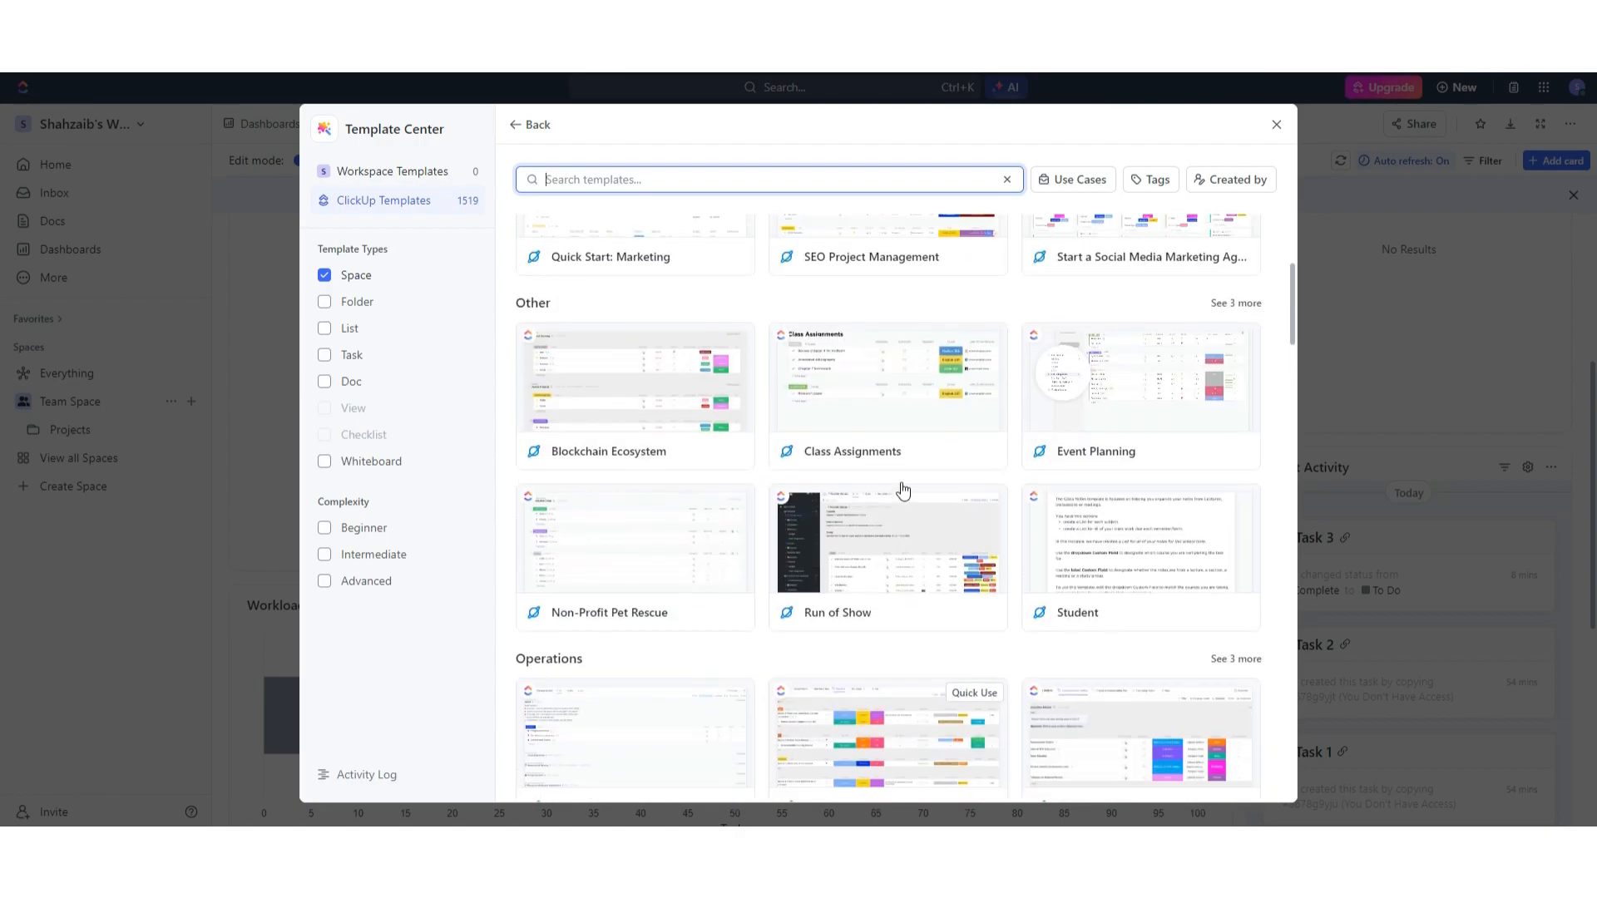
pyautogui.scroll(4, 903, 490)
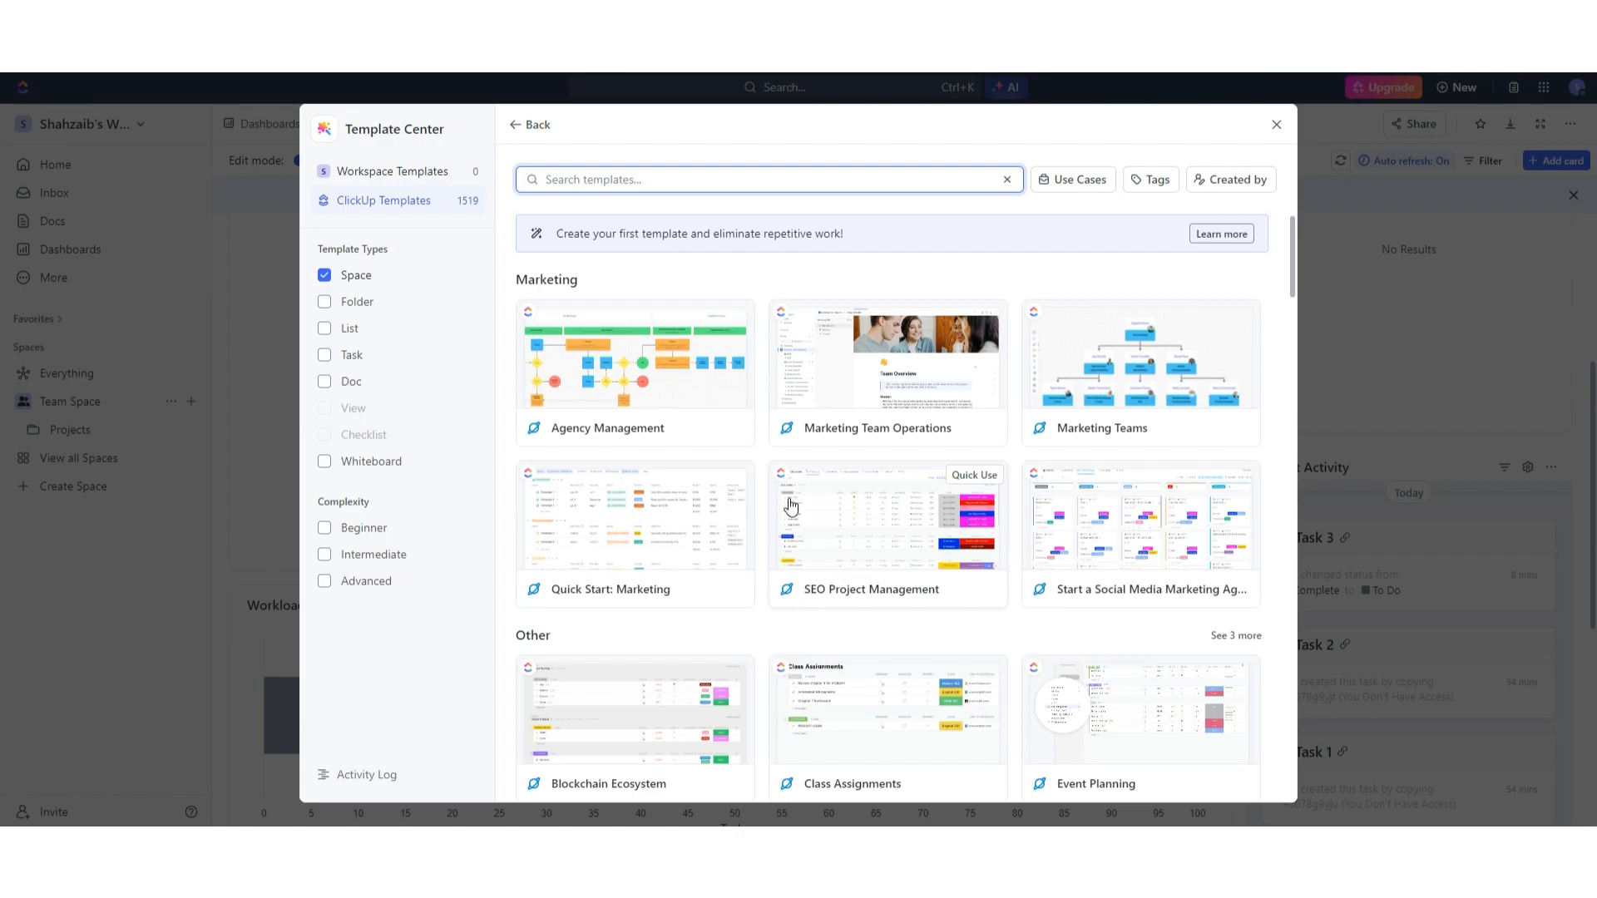
pyautogui.scroll(-2, 866, 560)
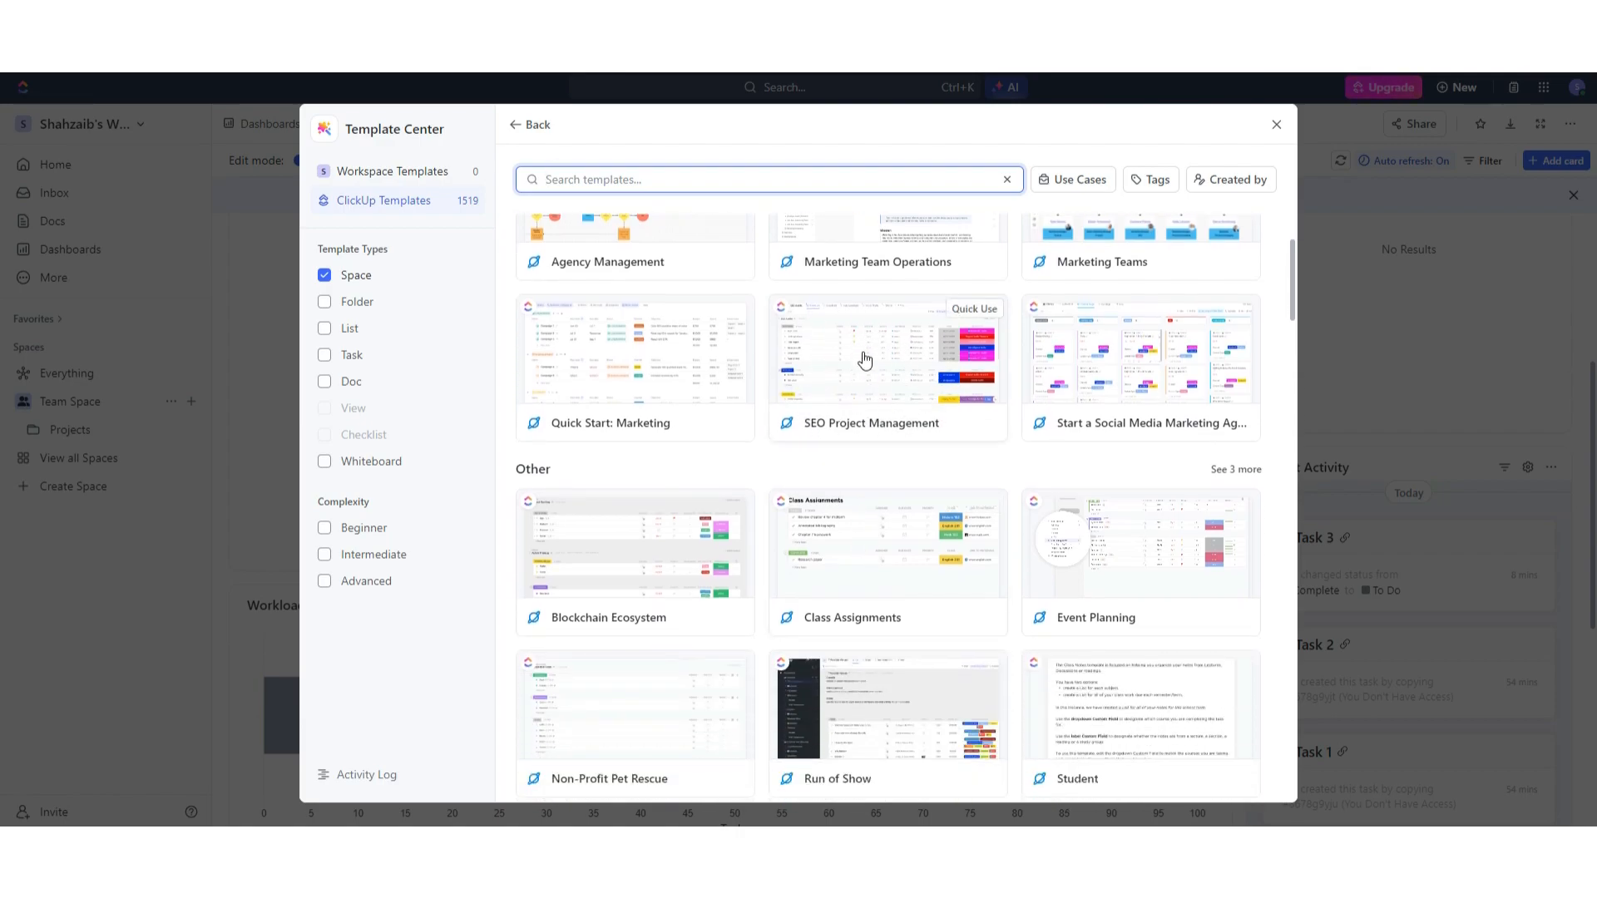
pyautogui.scroll(-10, 865, 359)
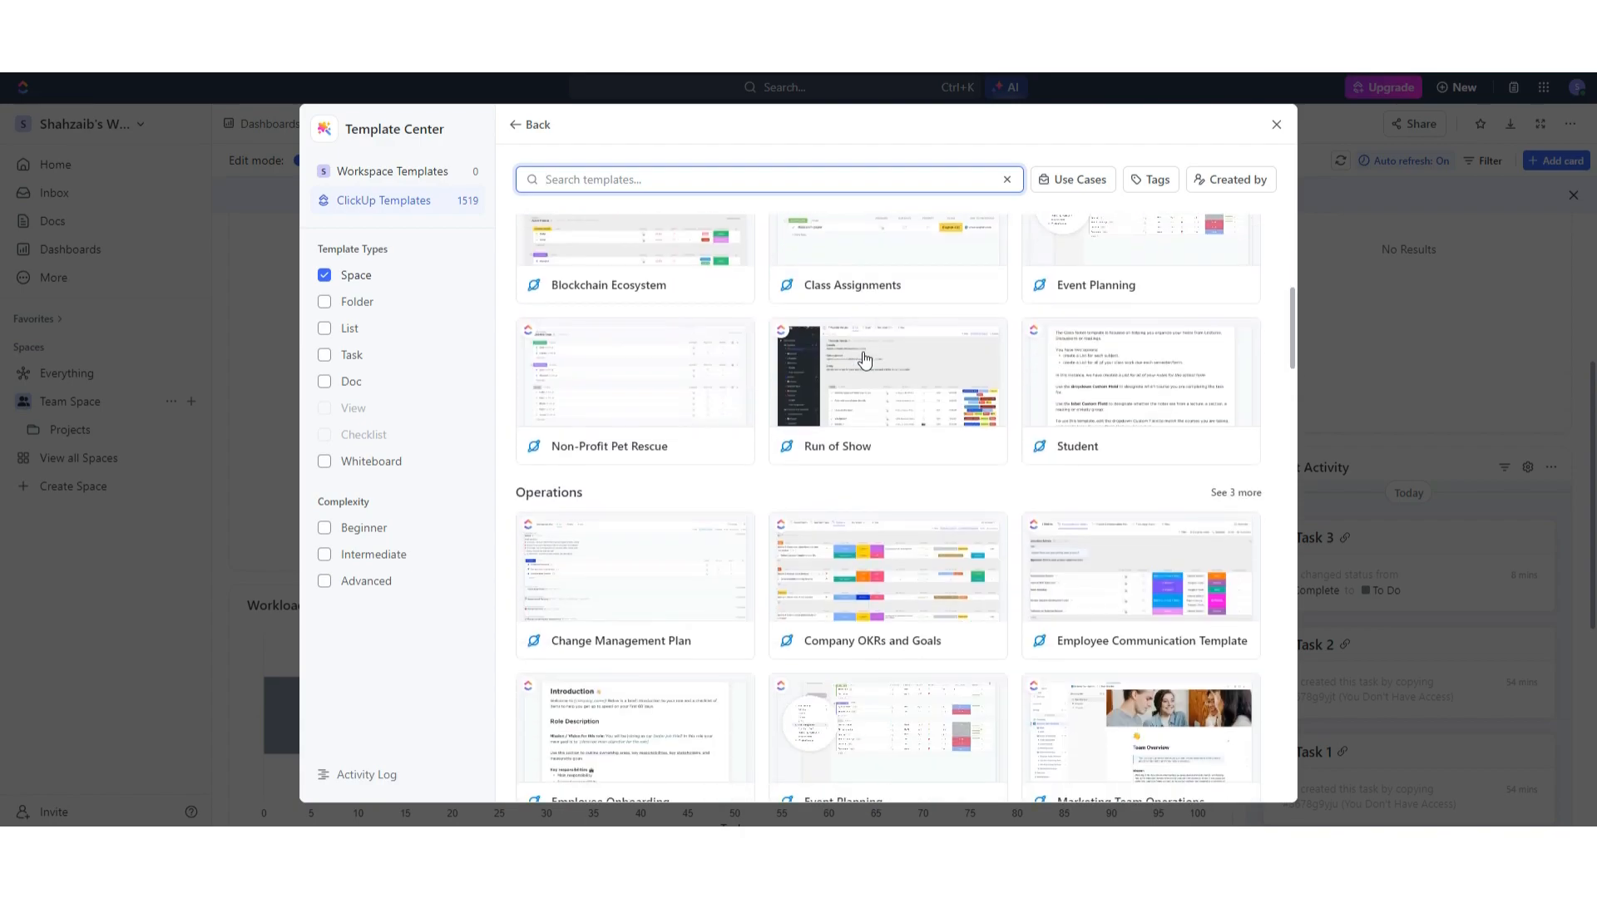
pyautogui.scroll(9, 865, 360)
pyautogui.scroll(3, 865, 360)
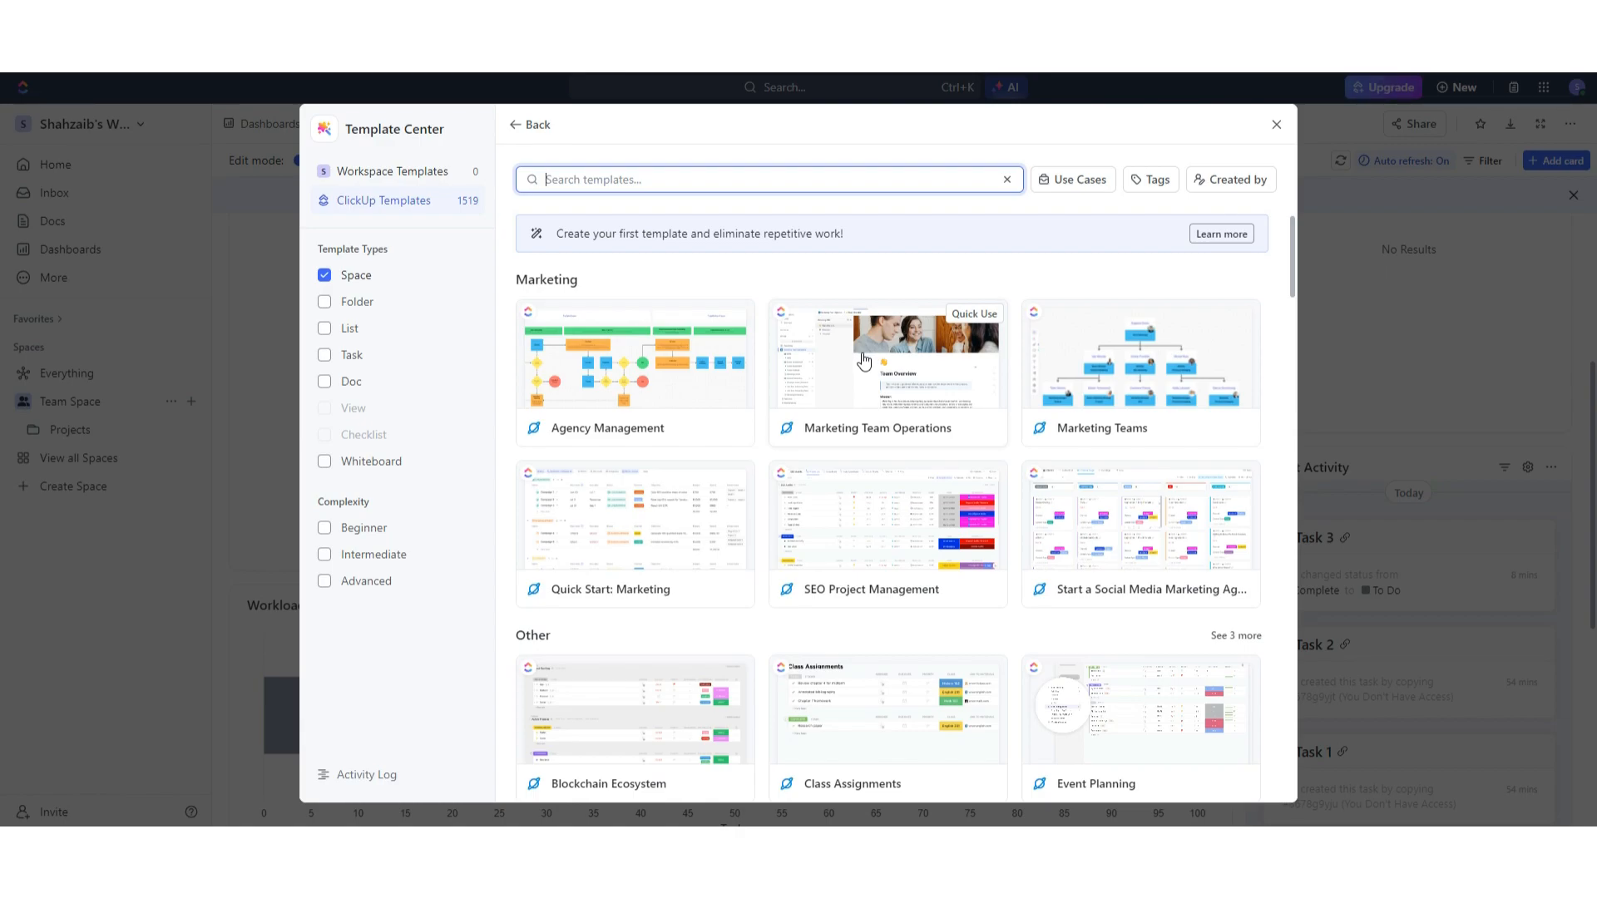
pyautogui.click(593, 179)
pyautogui.click(594, 185)
pyautogui.click(599, 186)
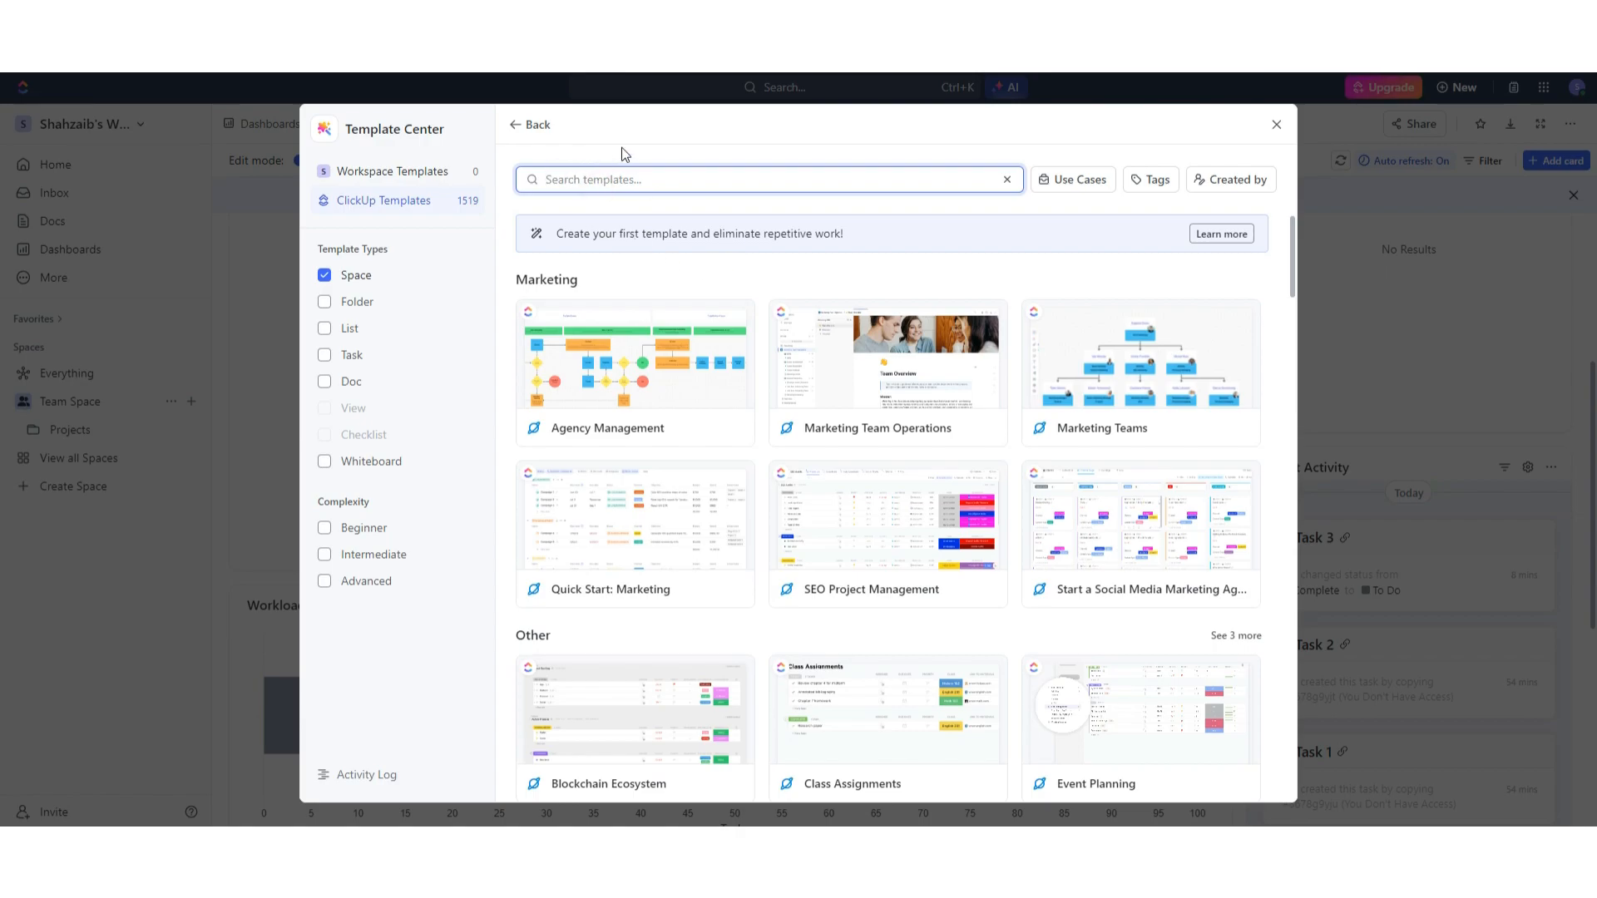
pyautogui.click(572, 181)
pyautogui.click(1277, 125)
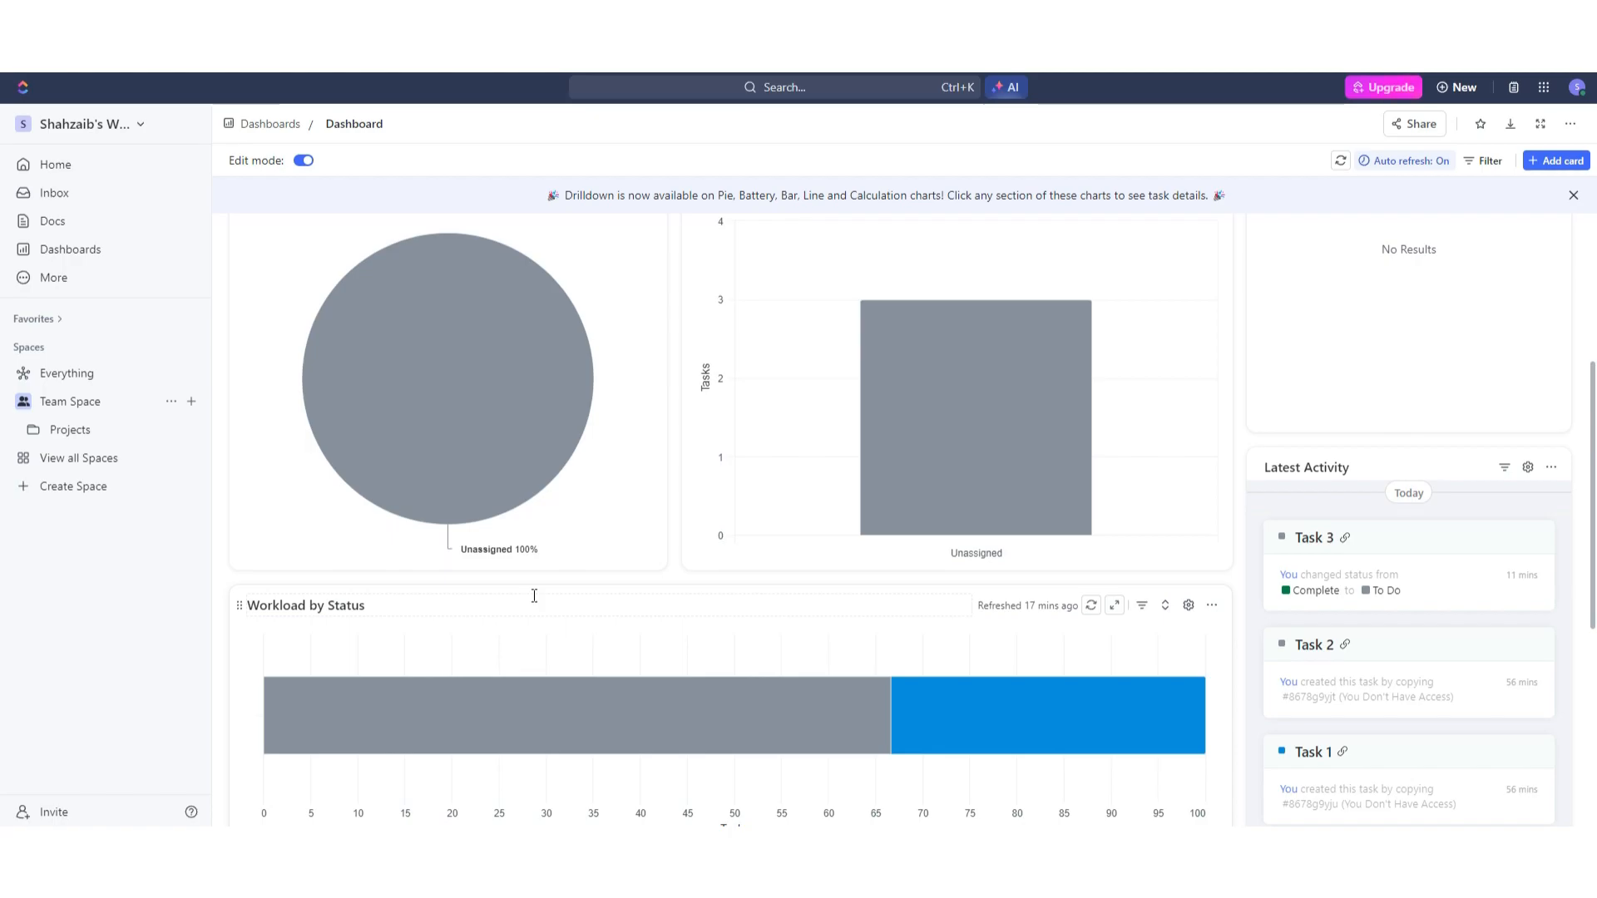
# Step: Start a new Space and name it after the user's workspace
pyautogui.click(73, 486)
pyautogui.click(618, 400)
pyautogui.write('John')
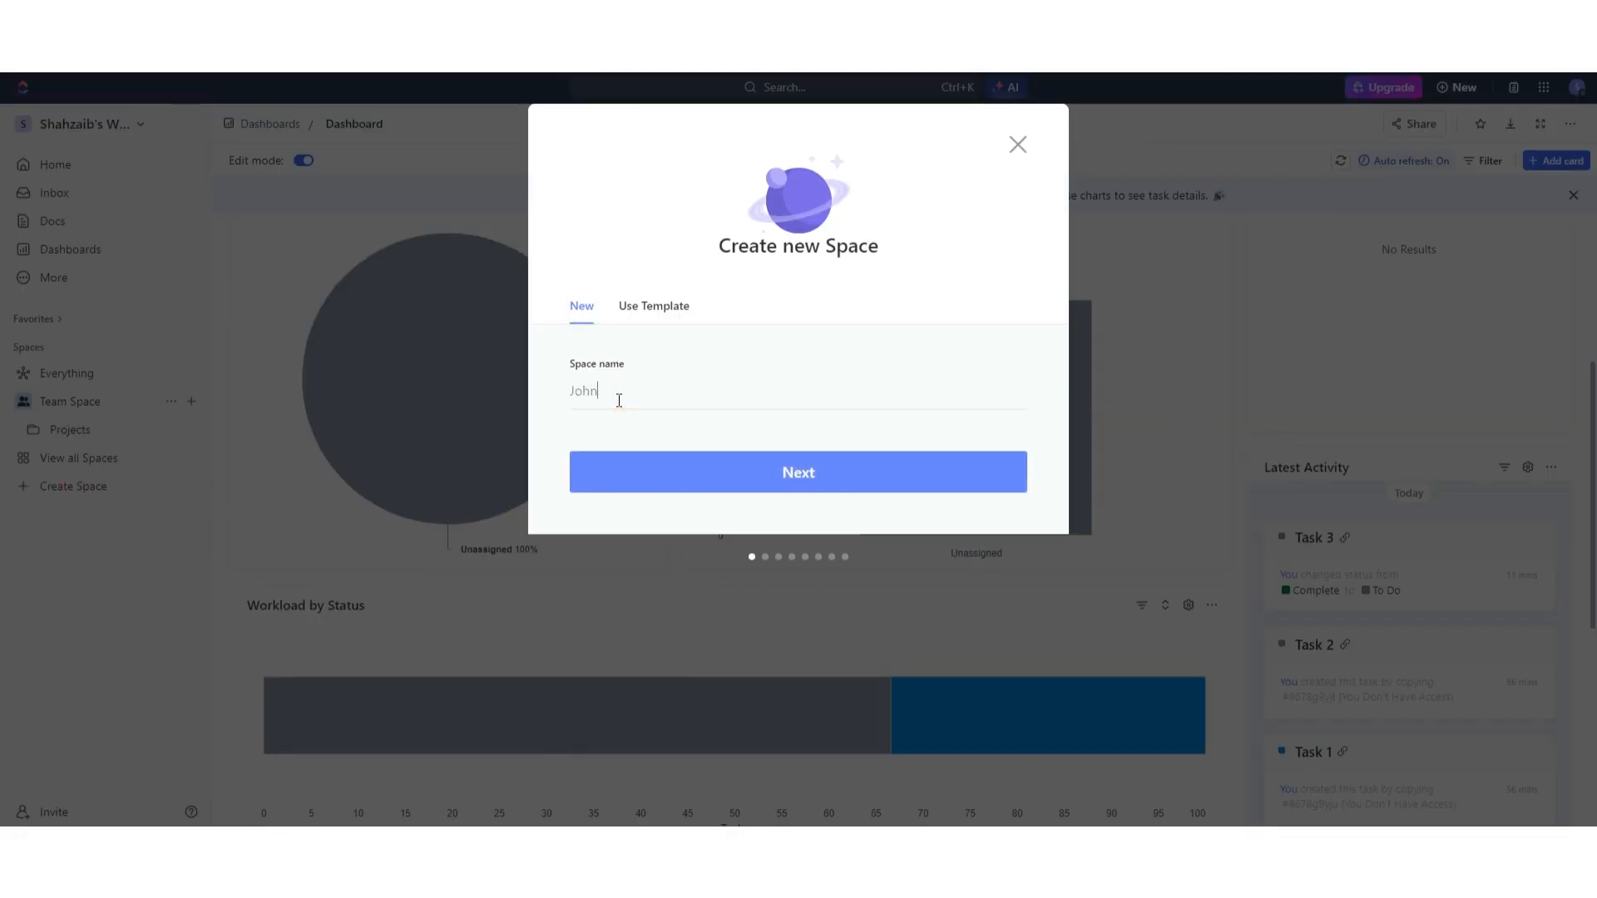
pyautogui.write("'s Workspace")
pyautogui.click(738, 476)
# Step: Set the Space colour to periwinkle blue after trying several colours
pyautogui.click(735, 257)
pyautogui.click(755, 256)
pyautogui.click(803, 256)
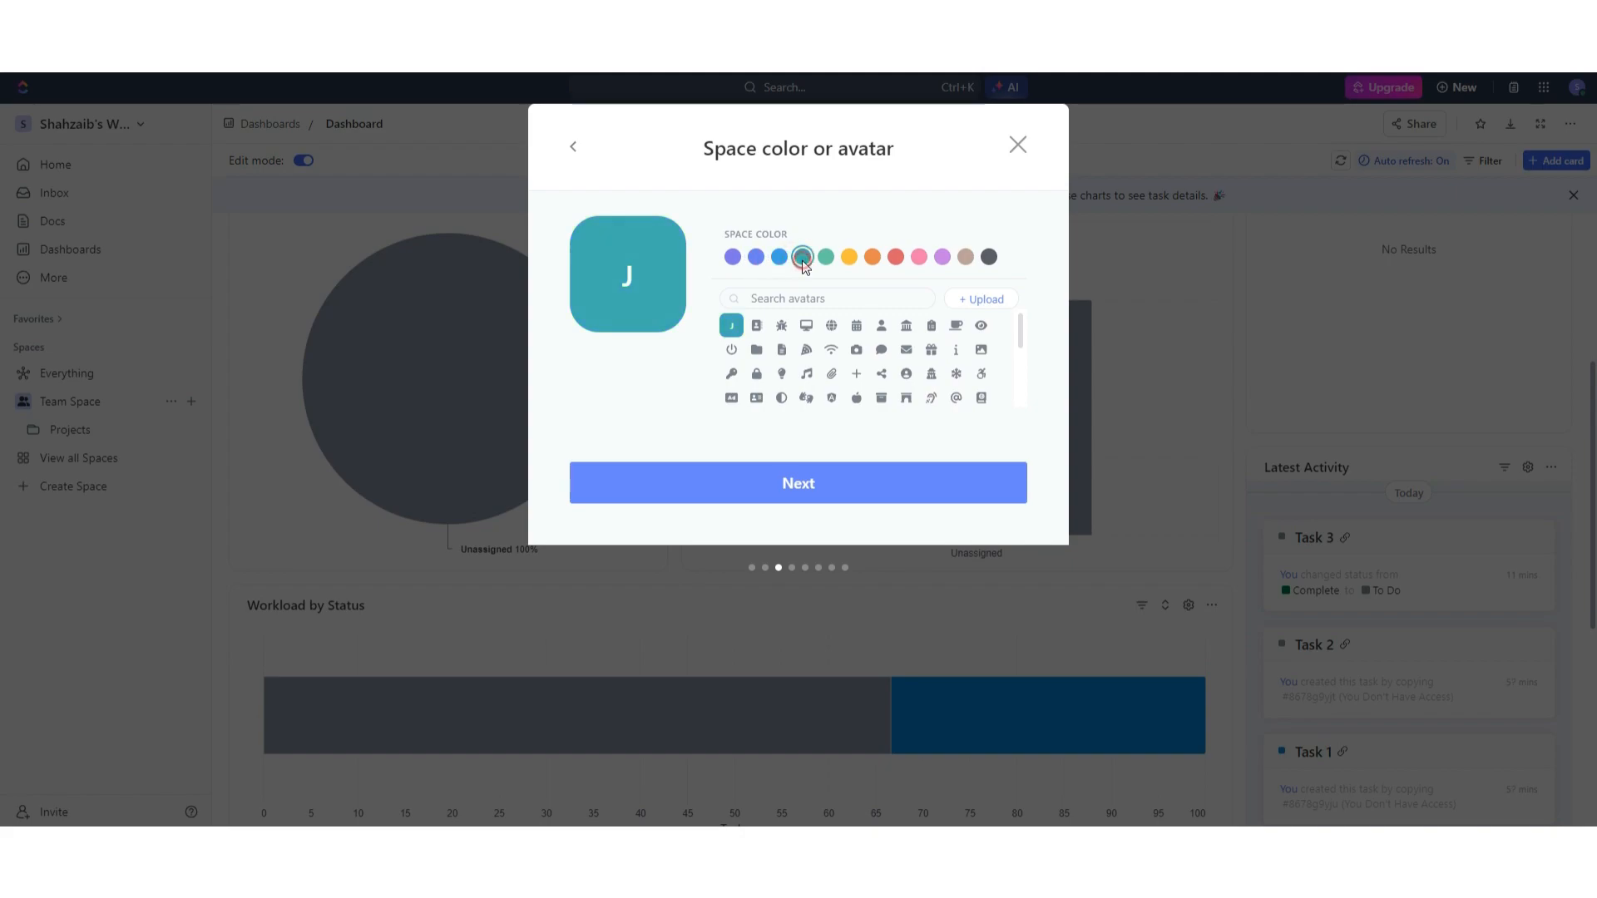
pyautogui.click(989, 257)
pyautogui.click(896, 257)
pyautogui.click(872, 257)
pyautogui.click(780, 257)
pyautogui.click(755, 257)
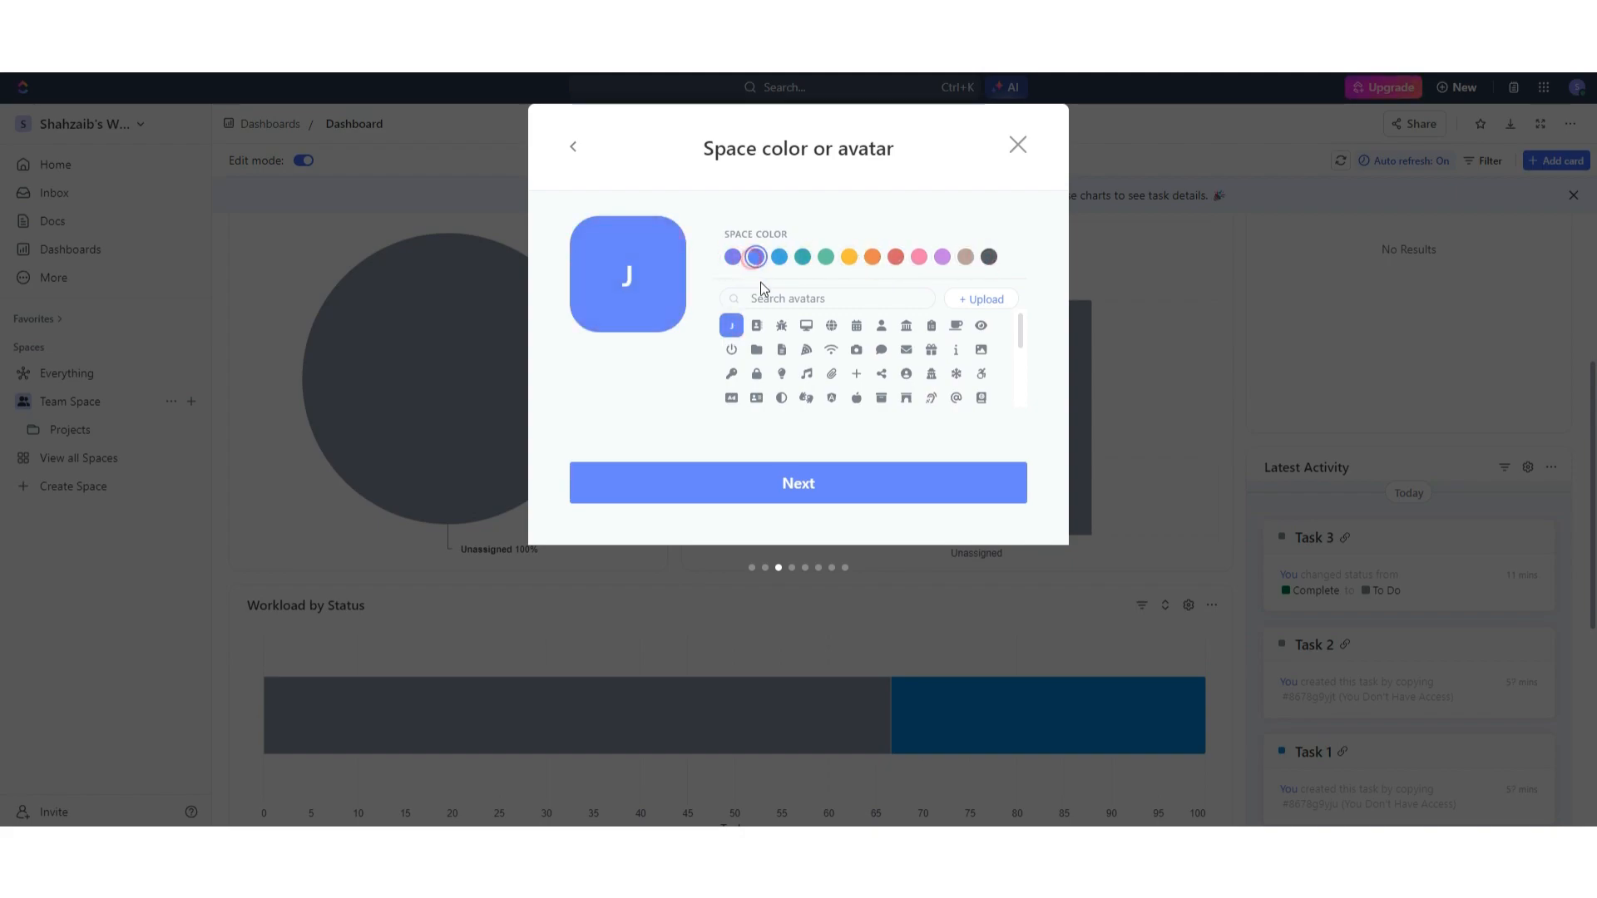
# Step: Choose the power icon as the Space avatar after trying several icons
pyautogui.click(756, 325)
pyautogui.click(857, 397)
pyautogui.click(781, 374)
pyautogui.click(858, 350)
pyautogui.click(856, 374)
pyautogui.click(831, 350)
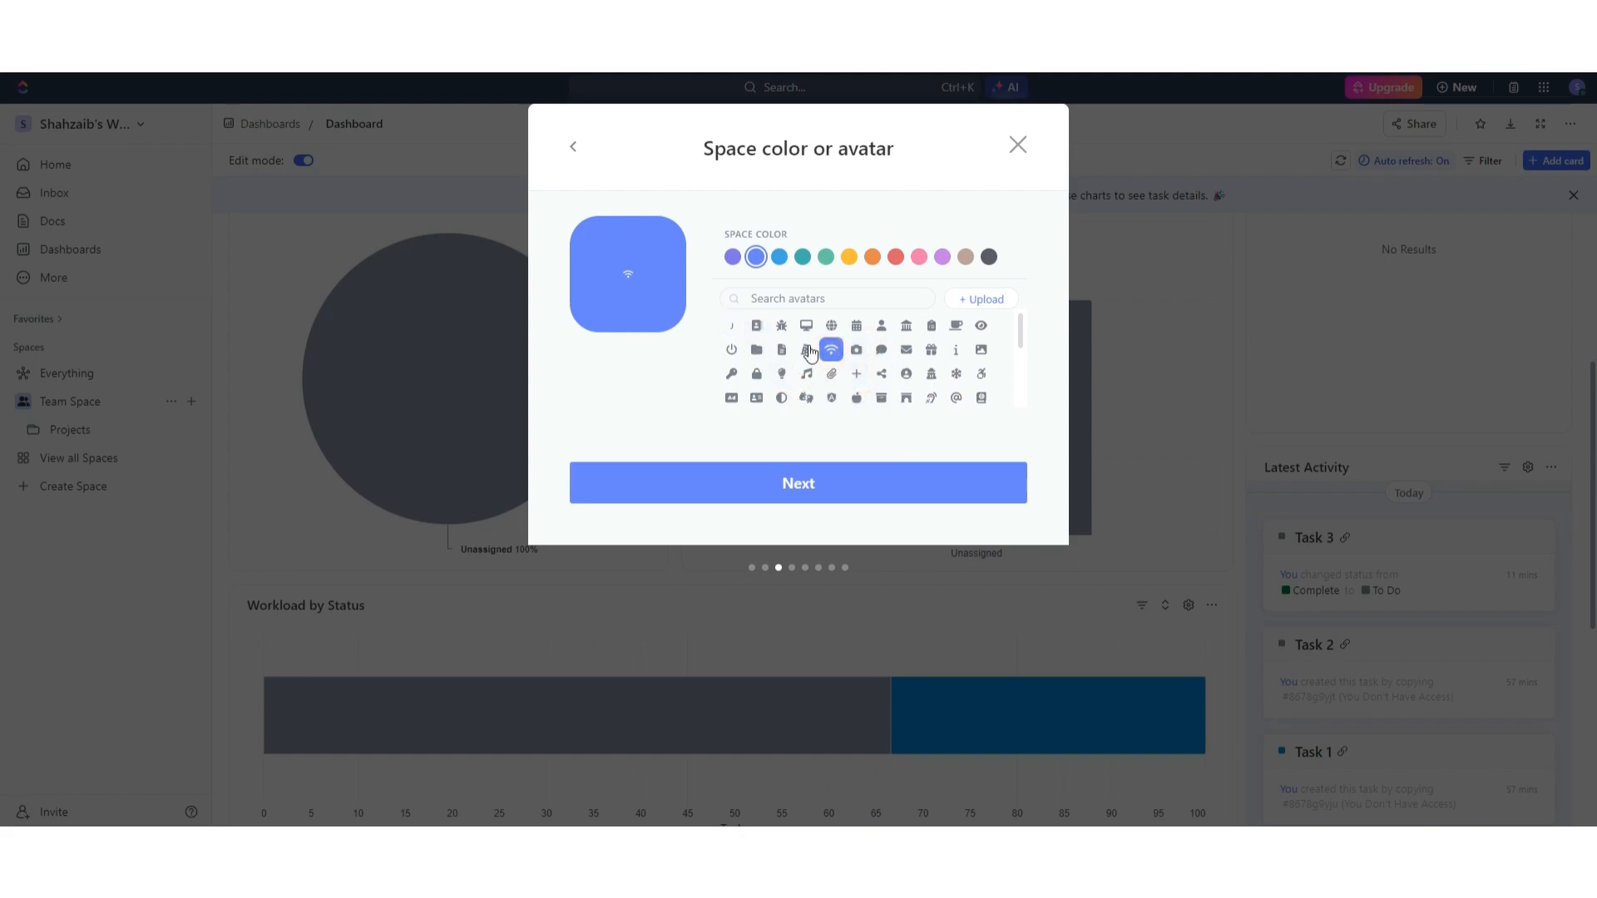
pyautogui.click(905, 350)
pyautogui.click(834, 355)
pyautogui.click(831, 325)
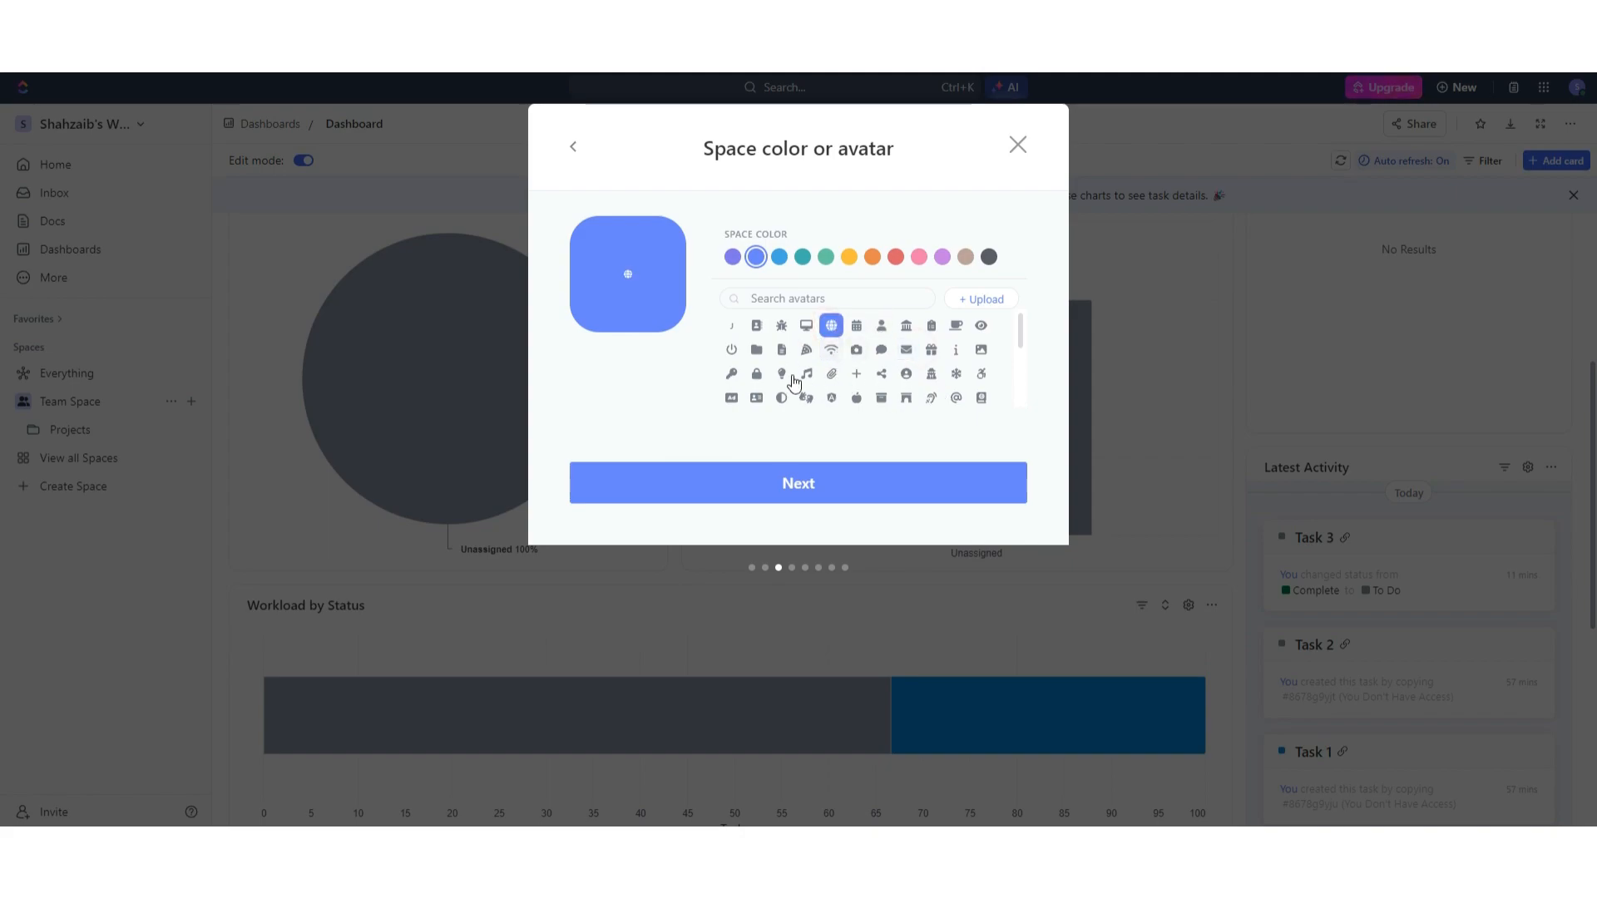
pyautogui.click(731, 349)
# Step: Make the new Space private and advance to the task-statuses step
pyautogui.click(757, 483)
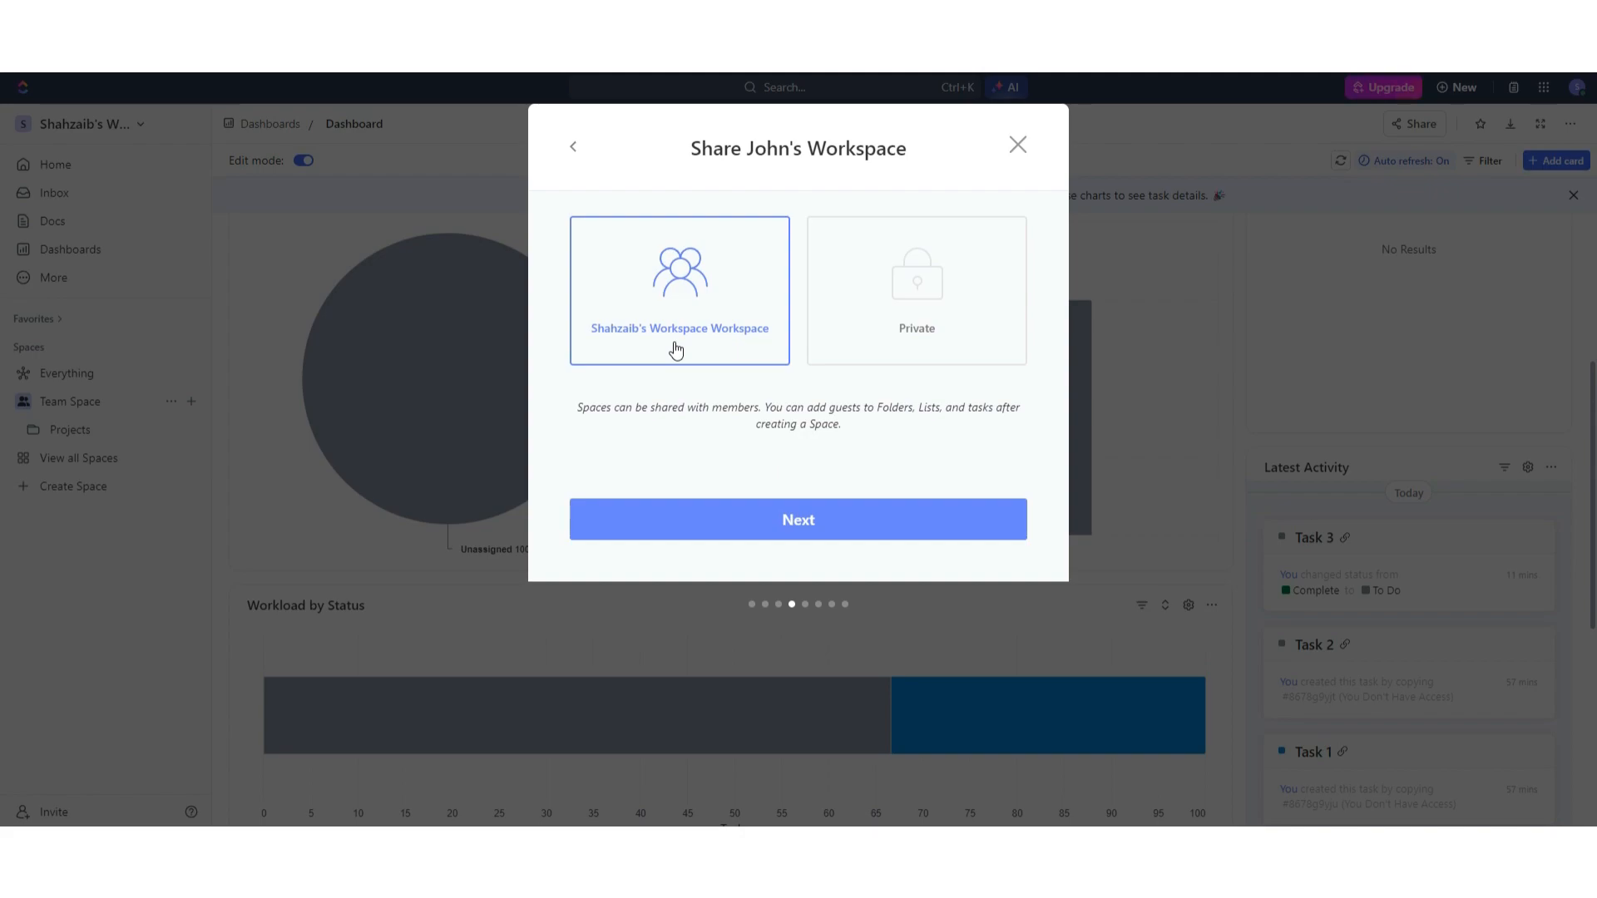
pyautogui.click(836, 318)
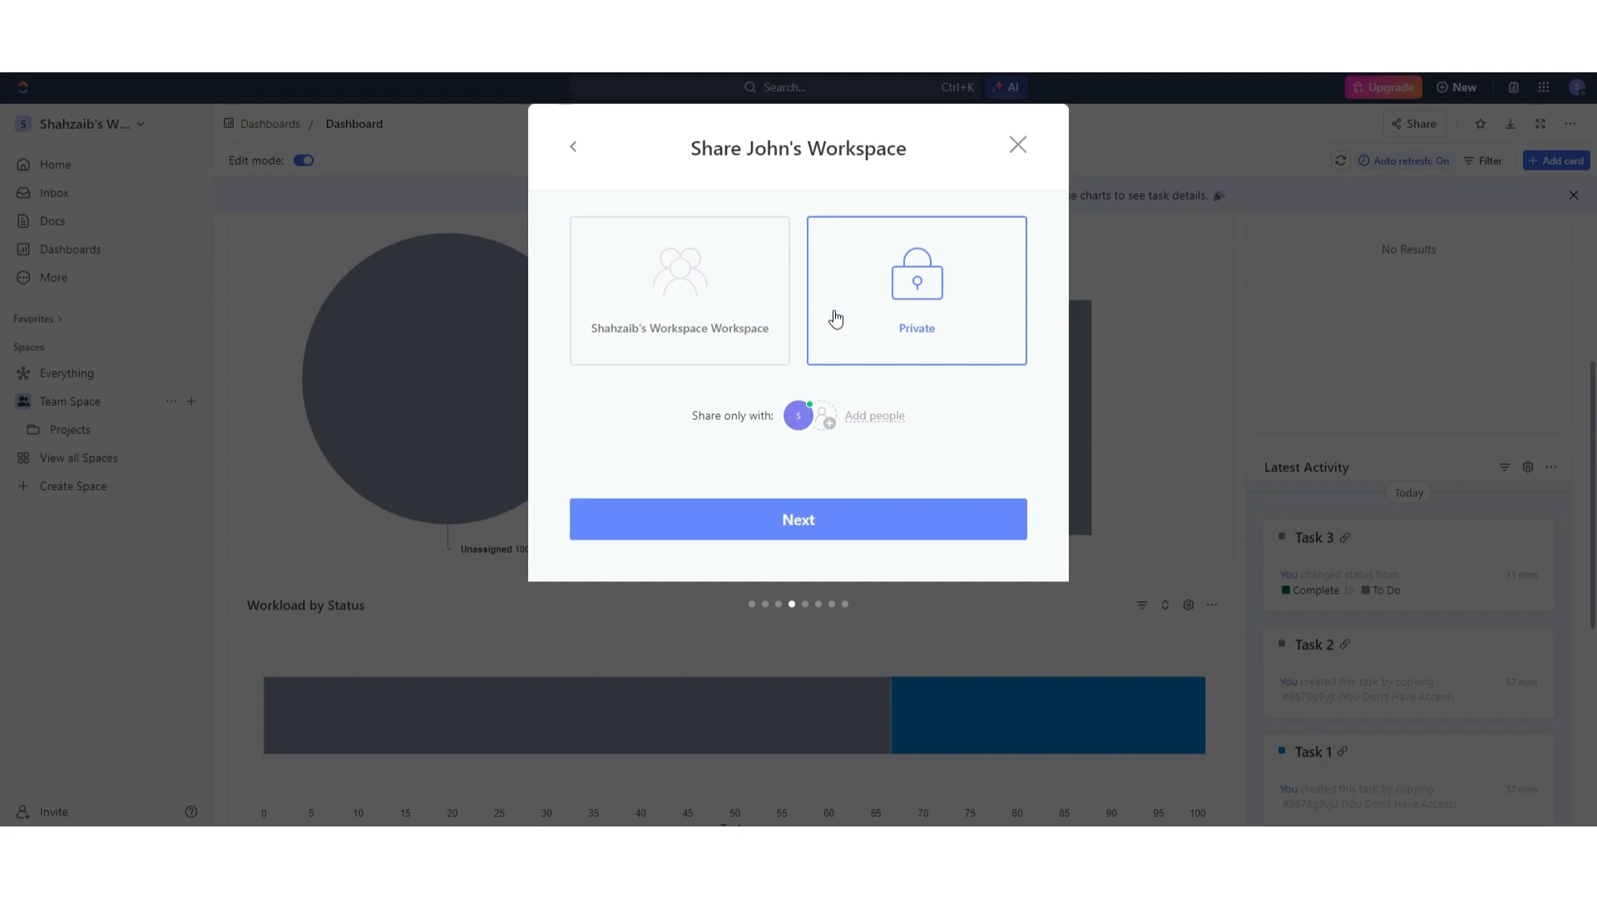
pyautogui.click(827, 517)
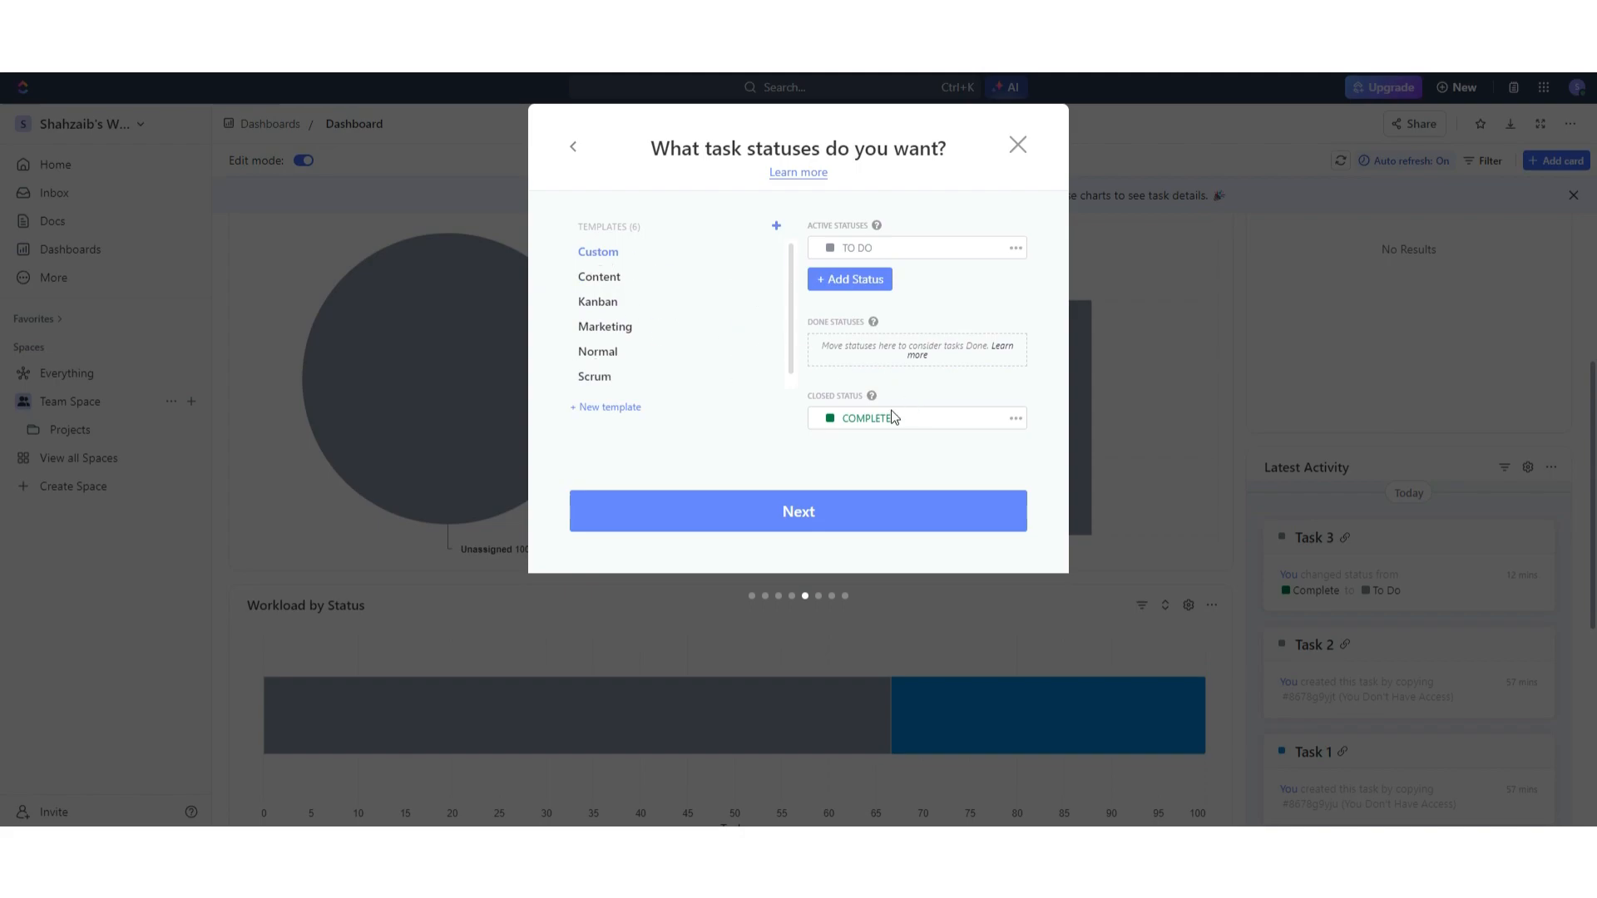
# Step: Accept the default TO DO and COMPLETE statuses without changes
pyautogui.click(1014, 248)
pyautogui.click(974, 296)
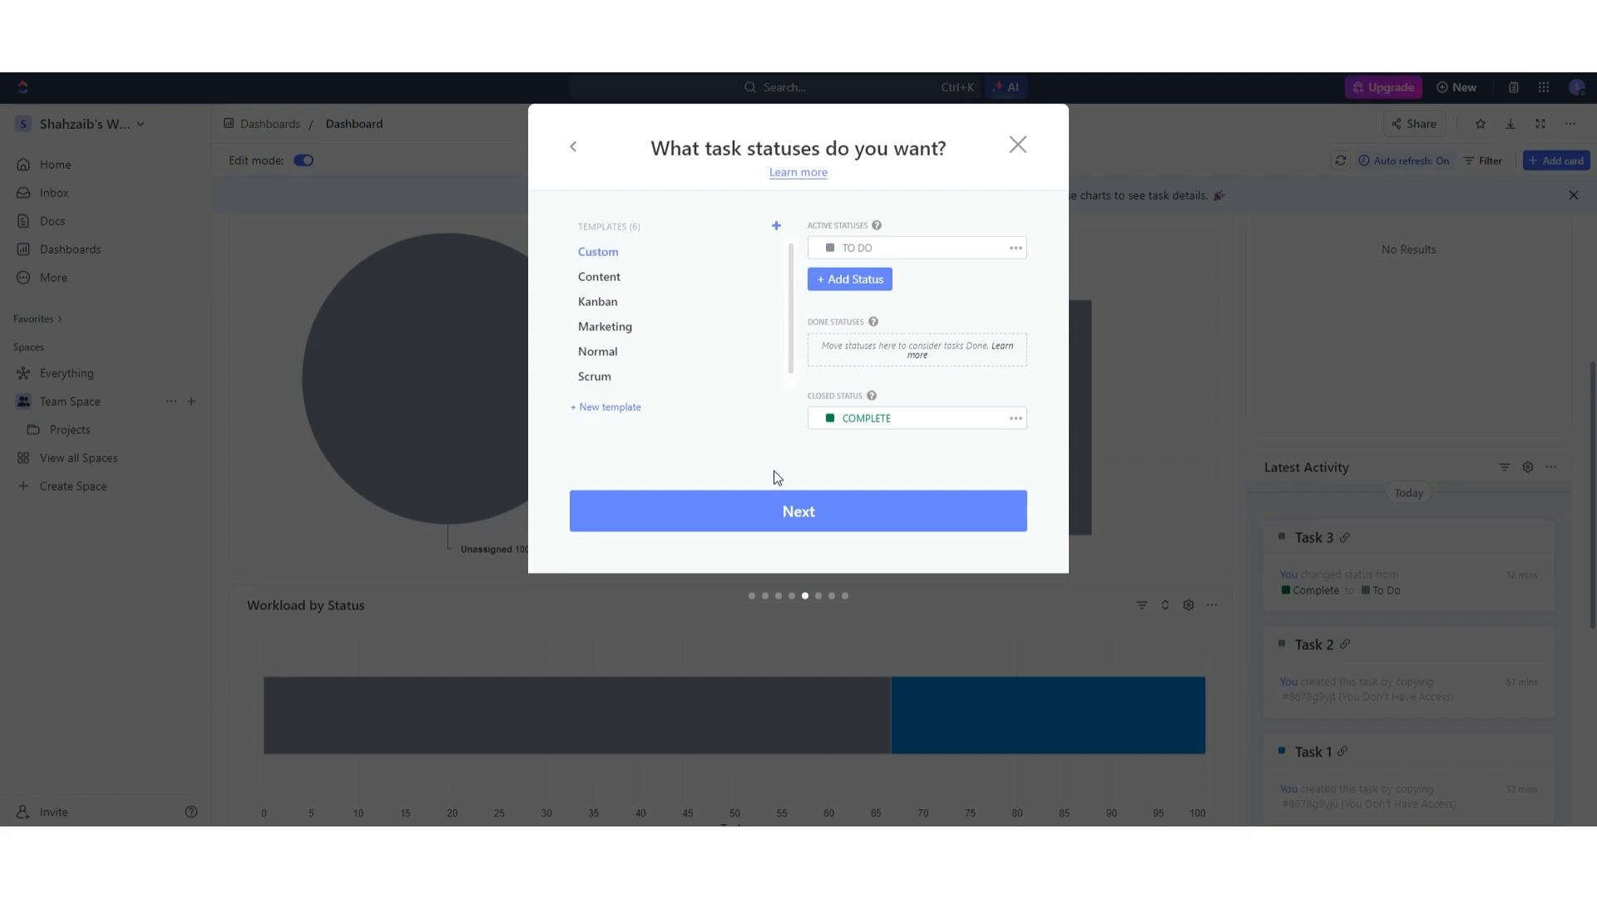
pyautogui.click(805, 516)
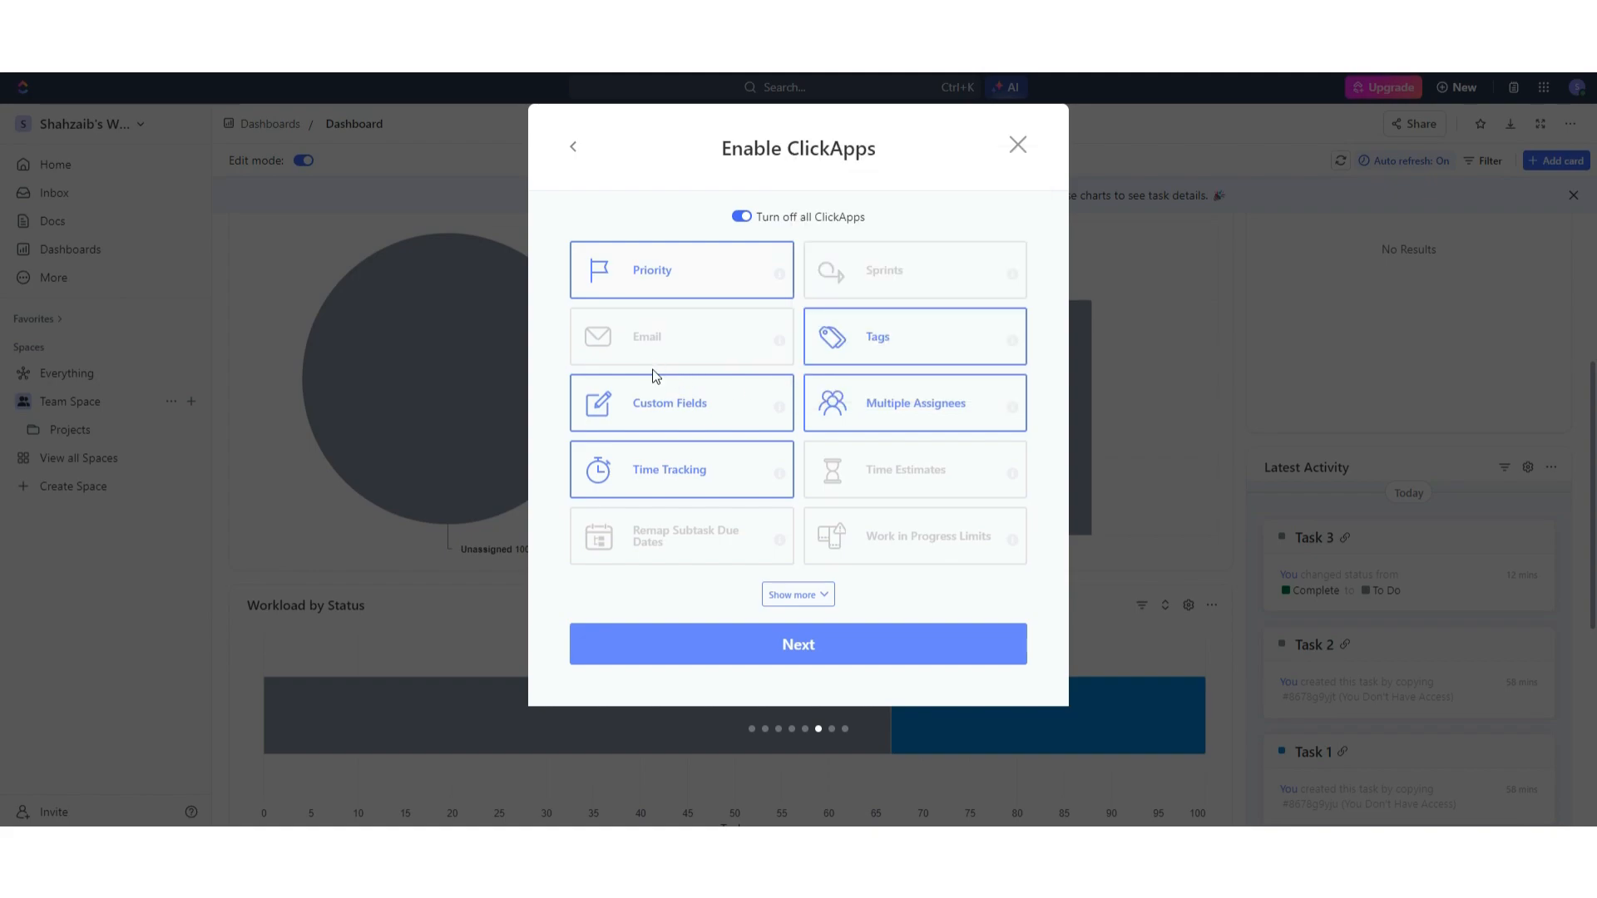
# Step: Keep the ClickApps with Tags on and the List and Board views, then create the Space
pyautogui.click(886, 335)
pyautogui.click(887, 335)
pyautogui.click(822, 596)
pyautogui.scroll(-2, 812, 599)
pyautogui.scroll(2, 838, 635)
pyautogui.scroll(-2, 838, 634)
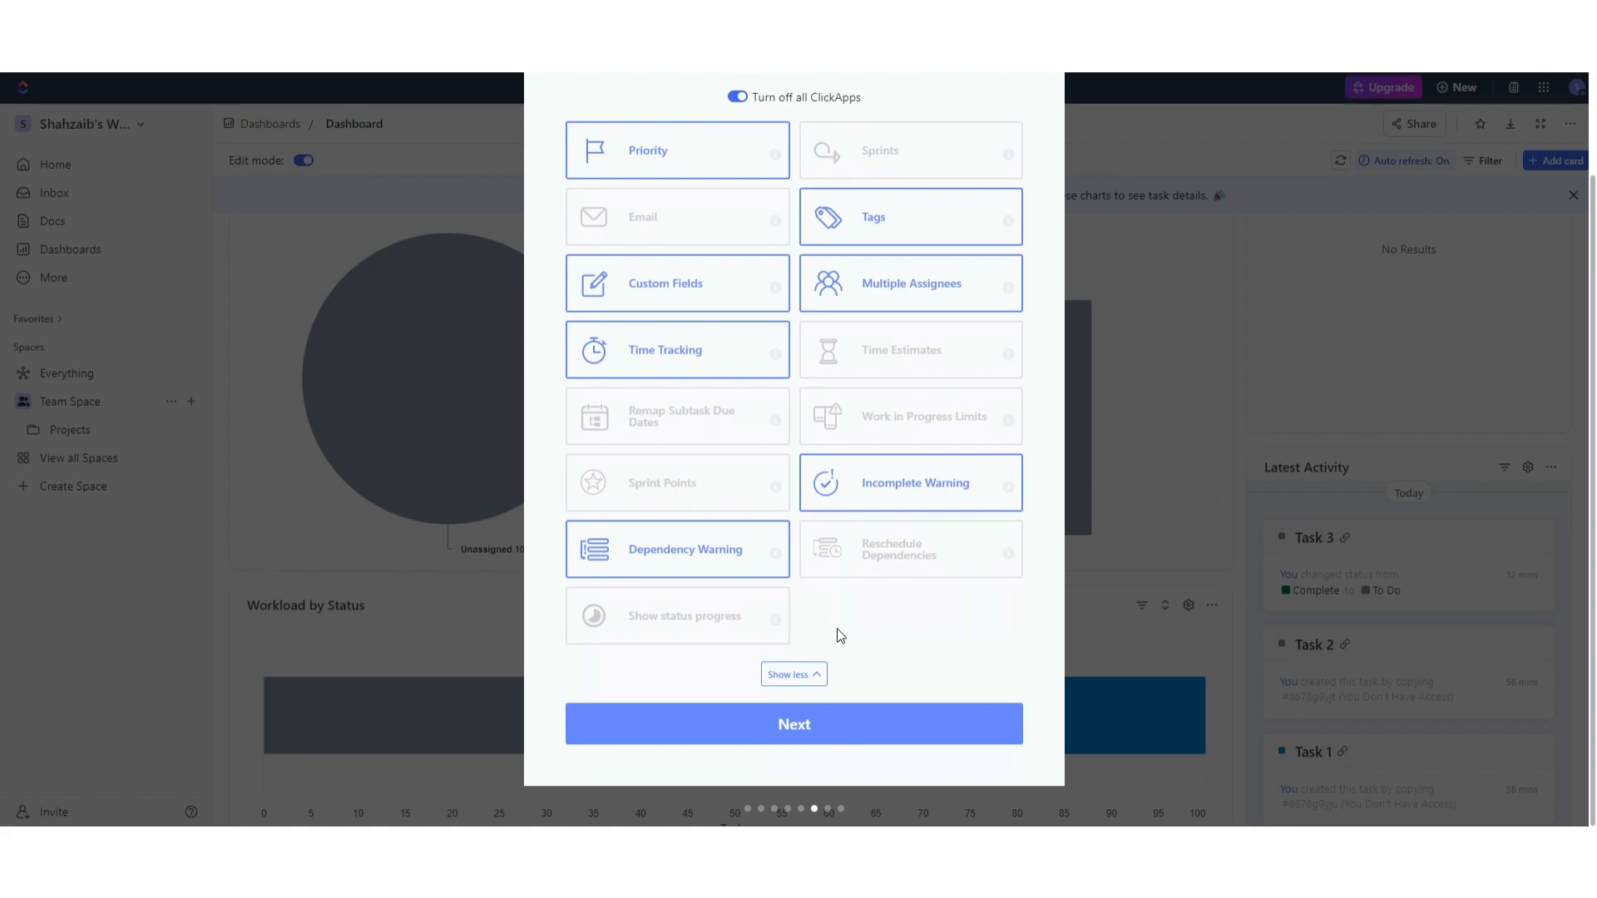
pyautogui.click(821, 723)
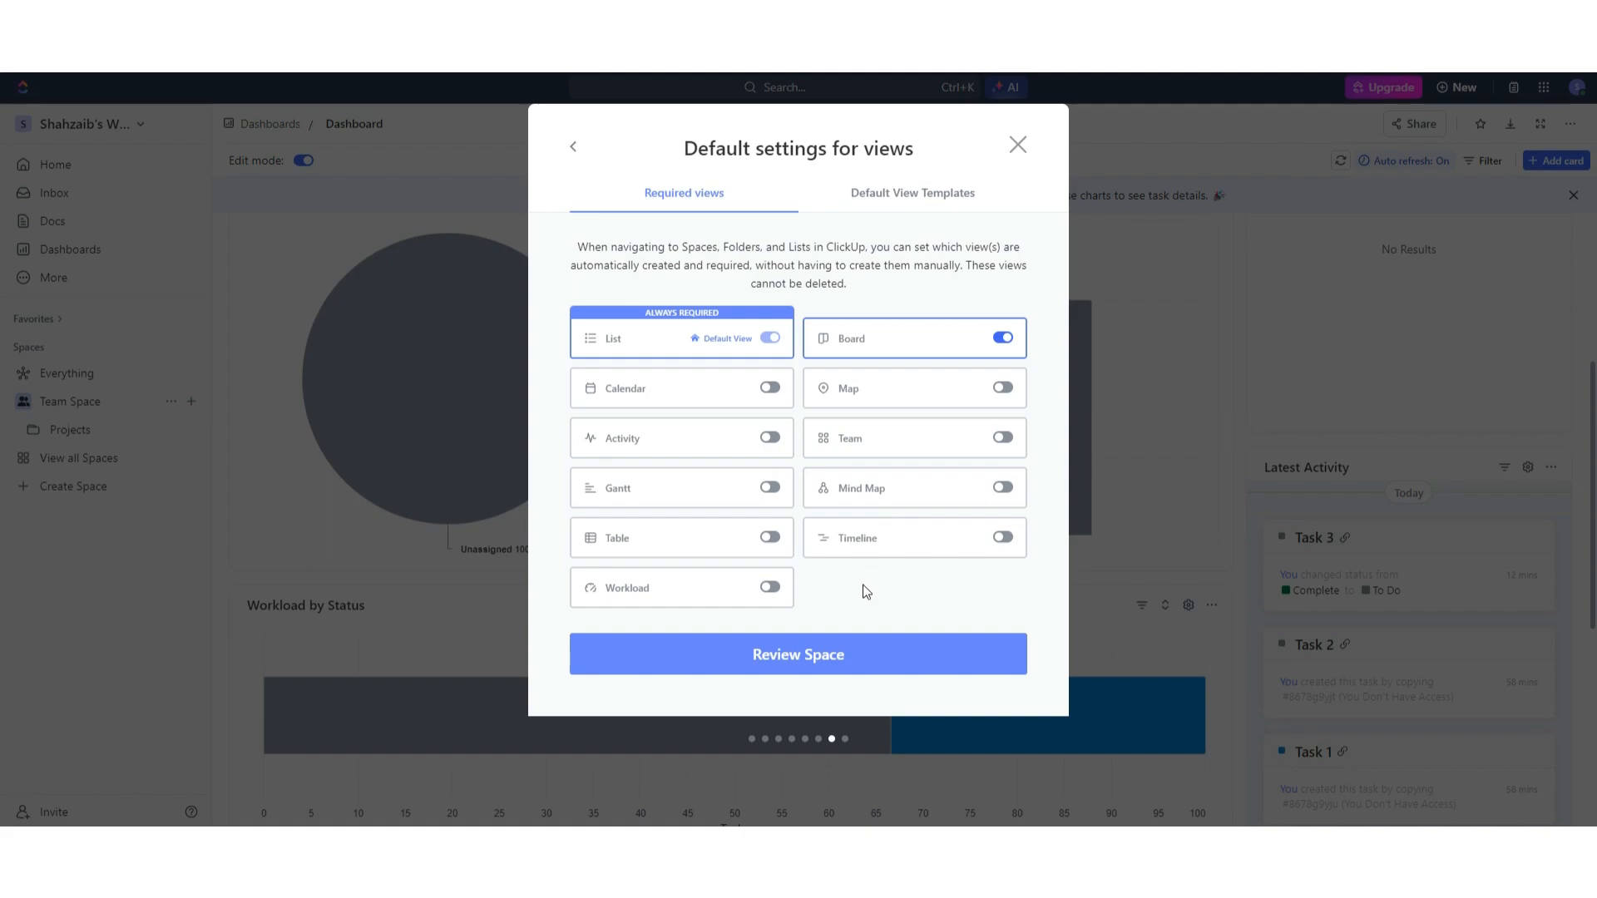
pyautogui.click(841, 655)
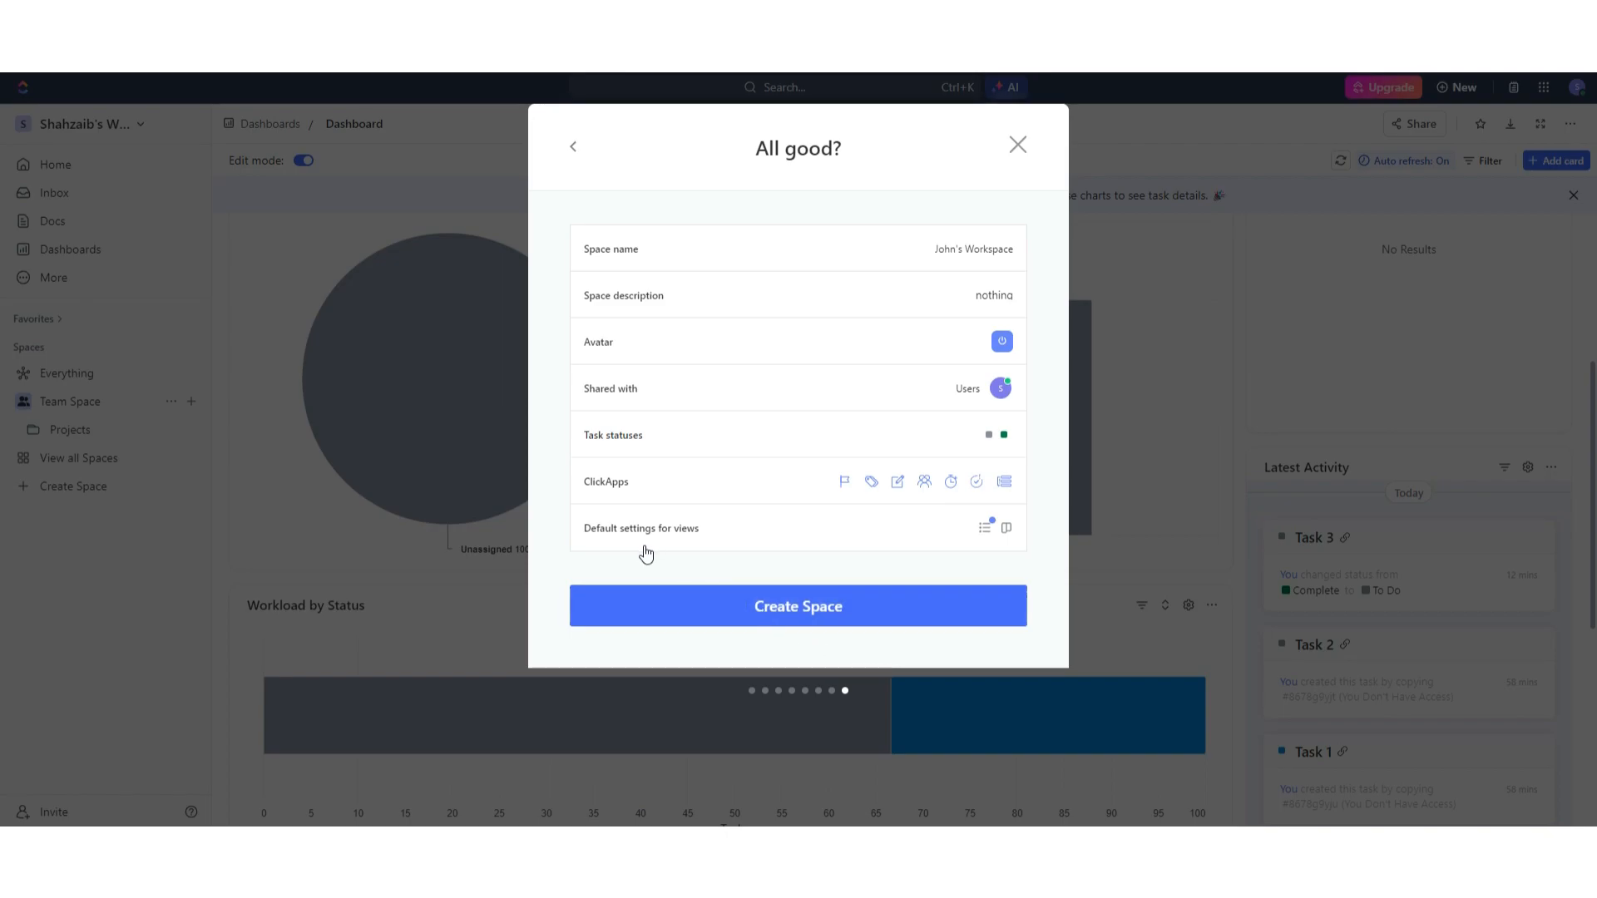
pyautogui.click(820, 610)
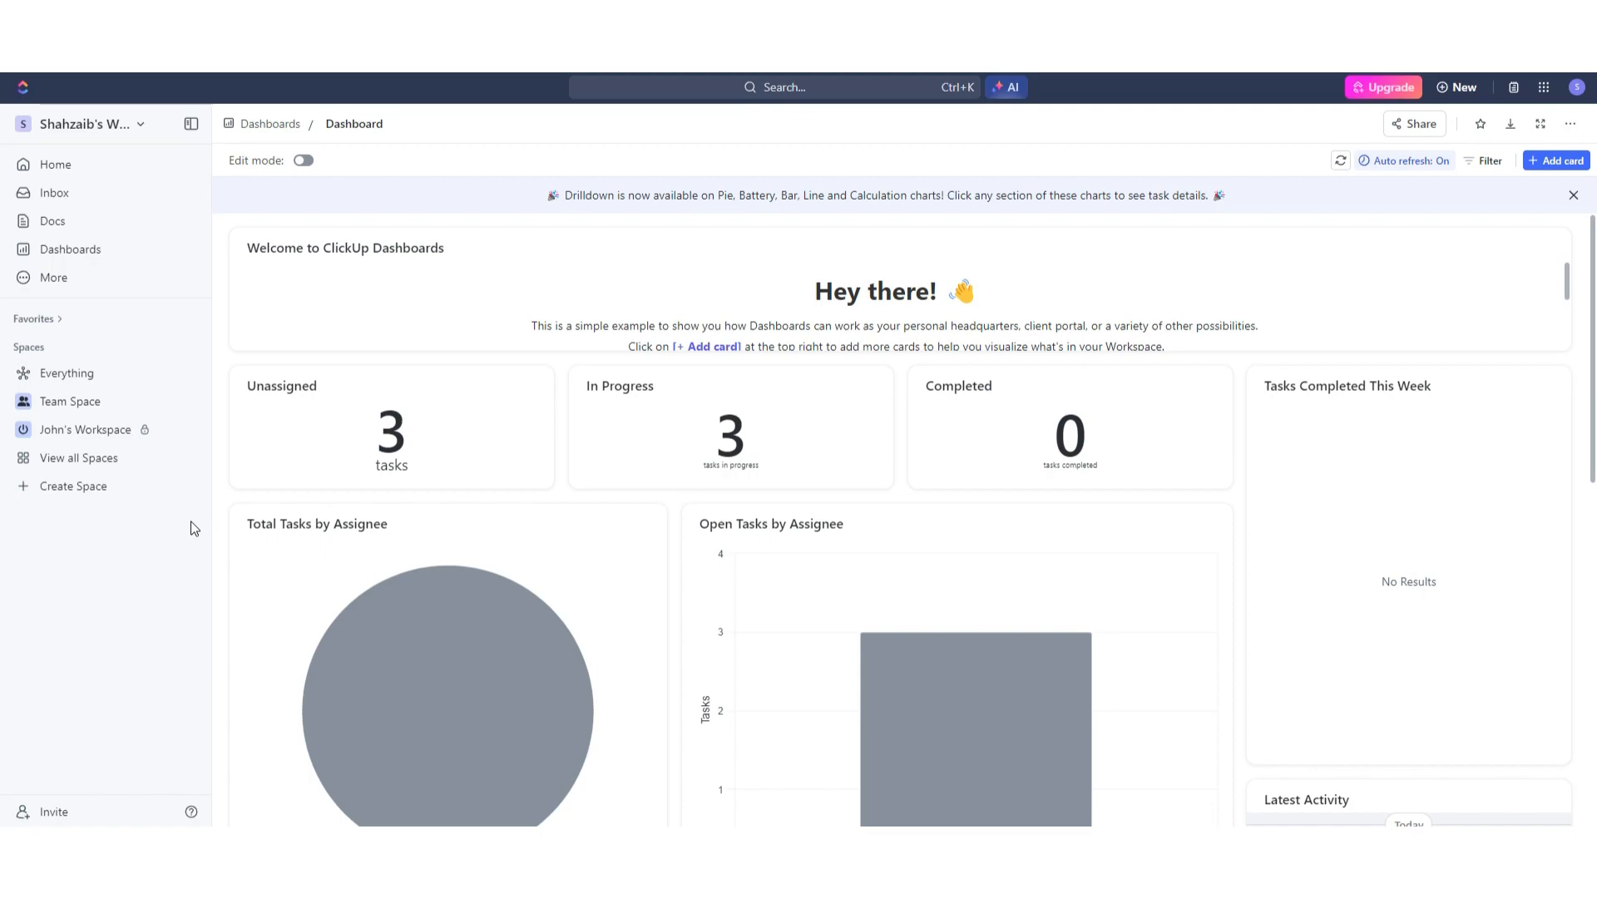
# Step: Open the new Space in List view and browse its options menu
pyautogui.click(81, 431)
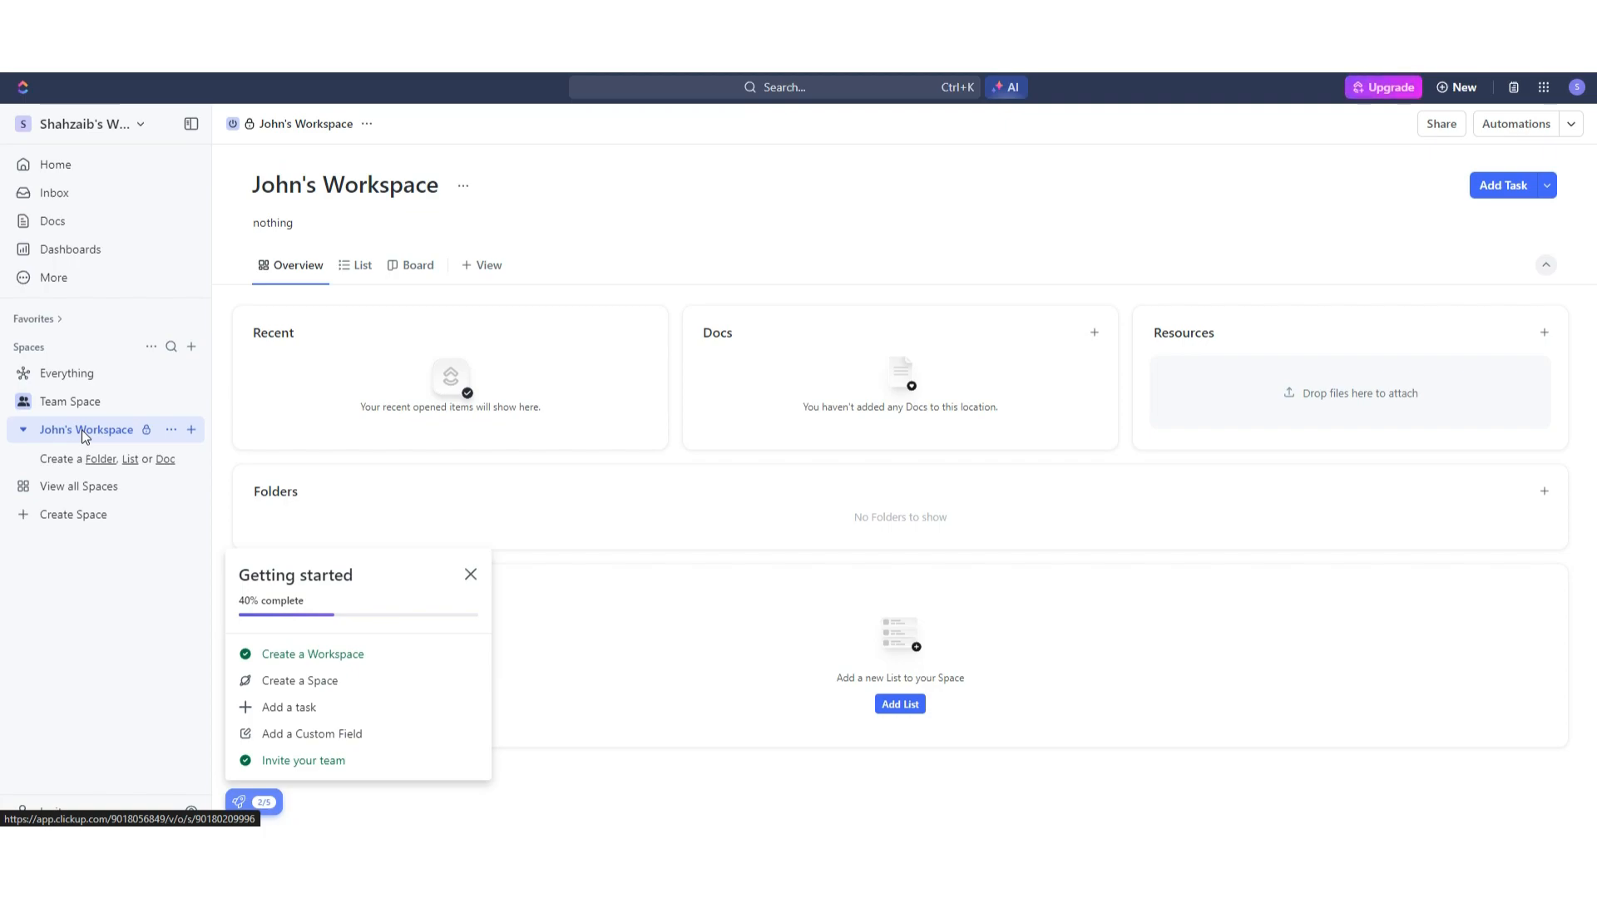
pyautogui.click(345, 266)
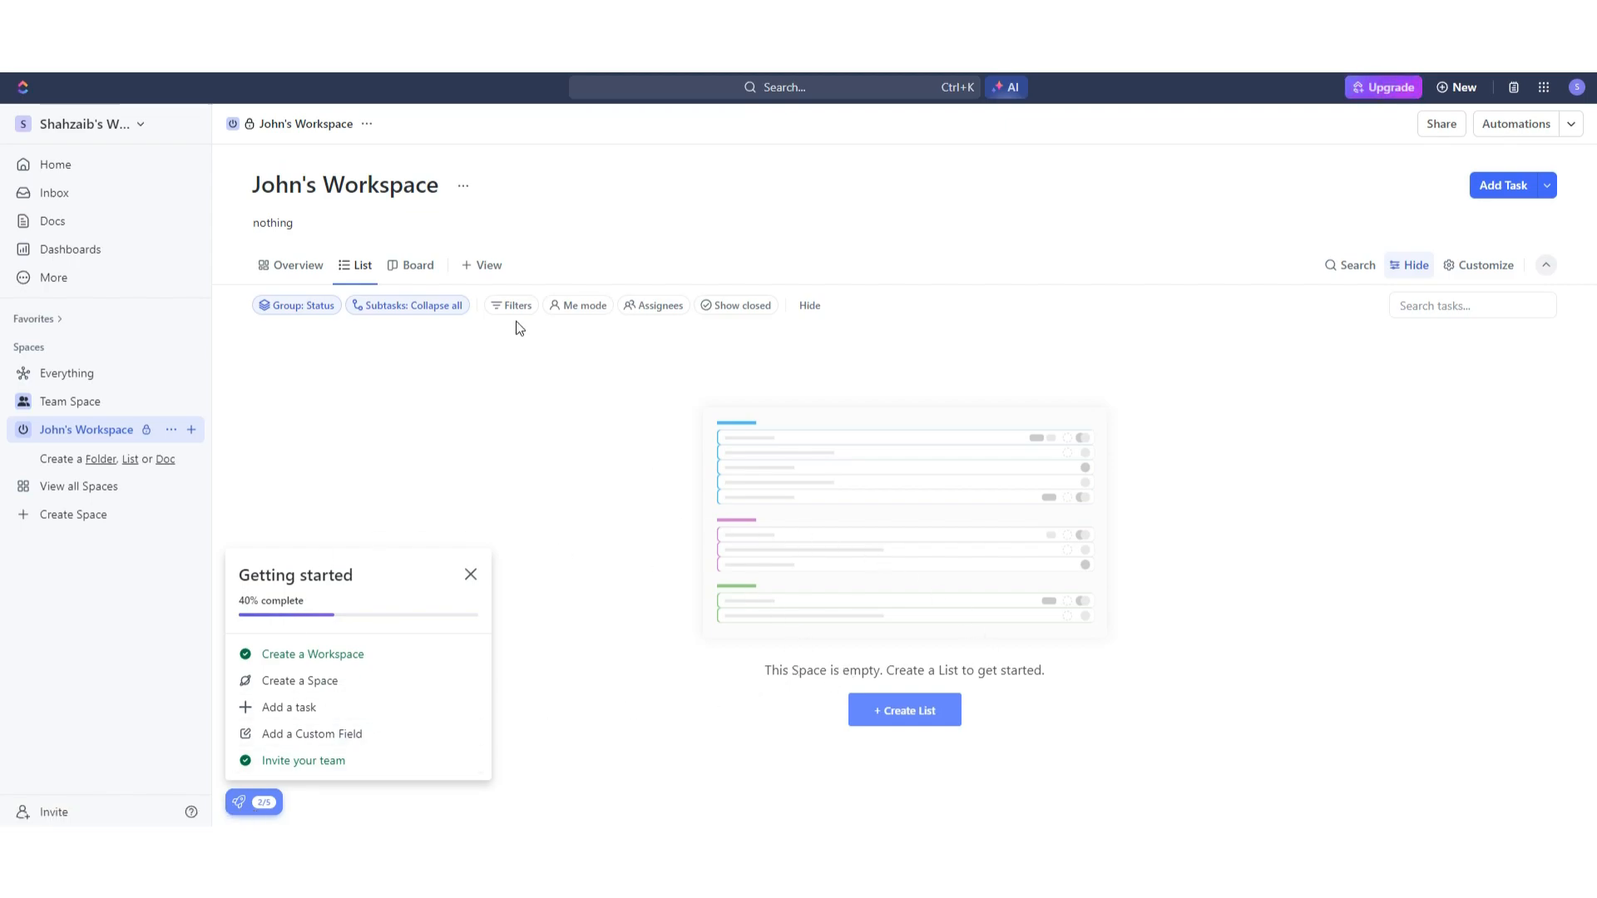
pyautogui.click(463, 186)
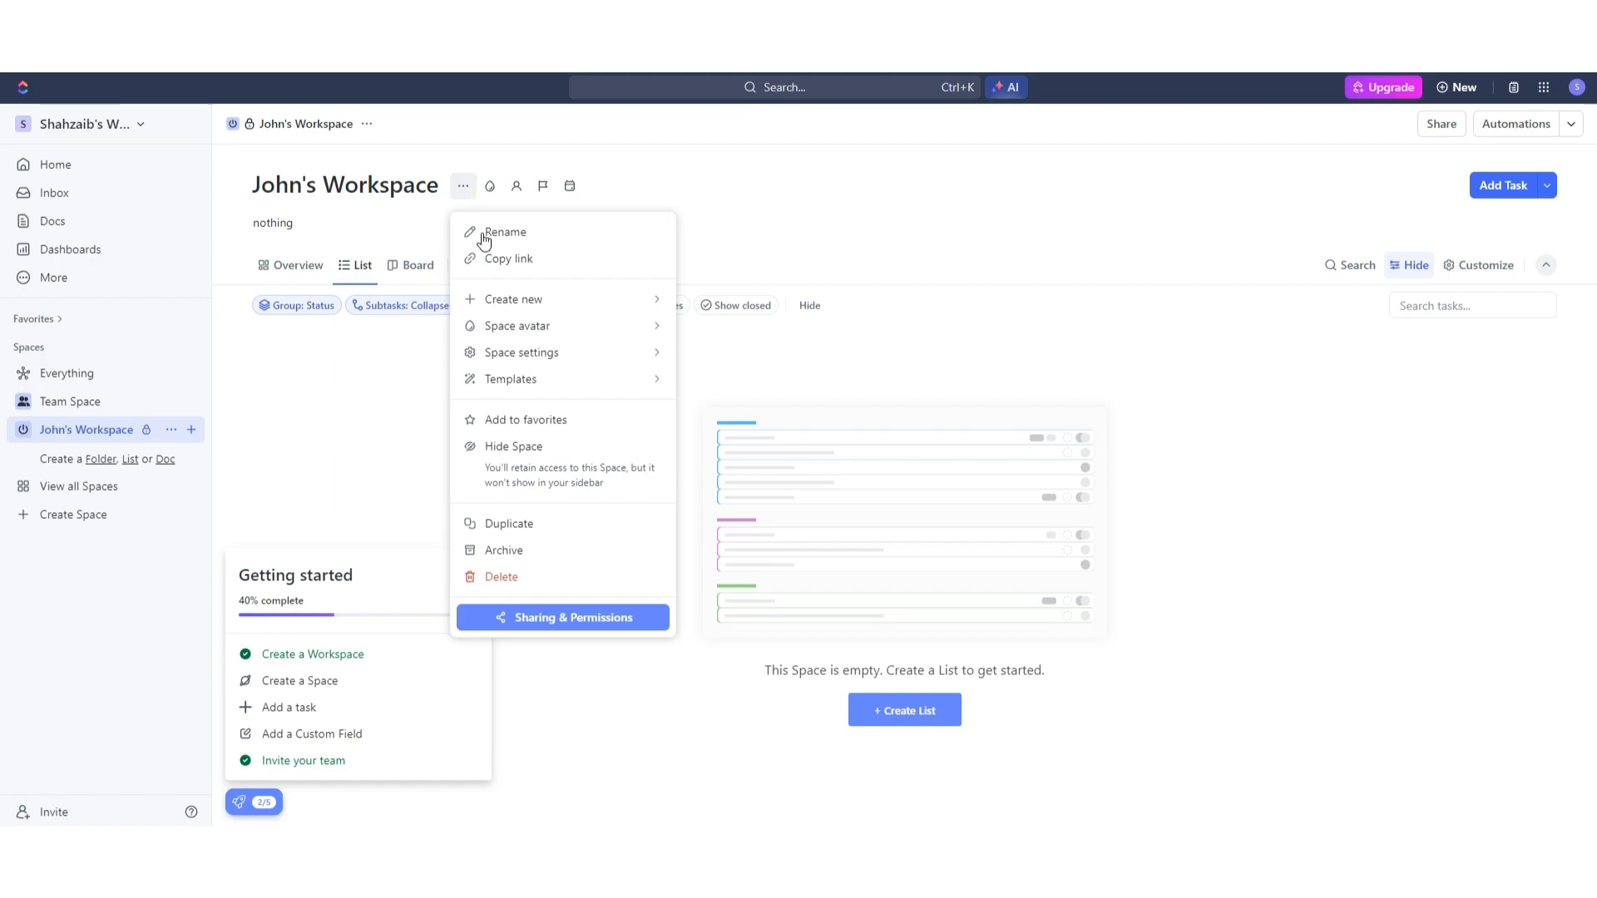
pyautogui.moveTo(499, 298)
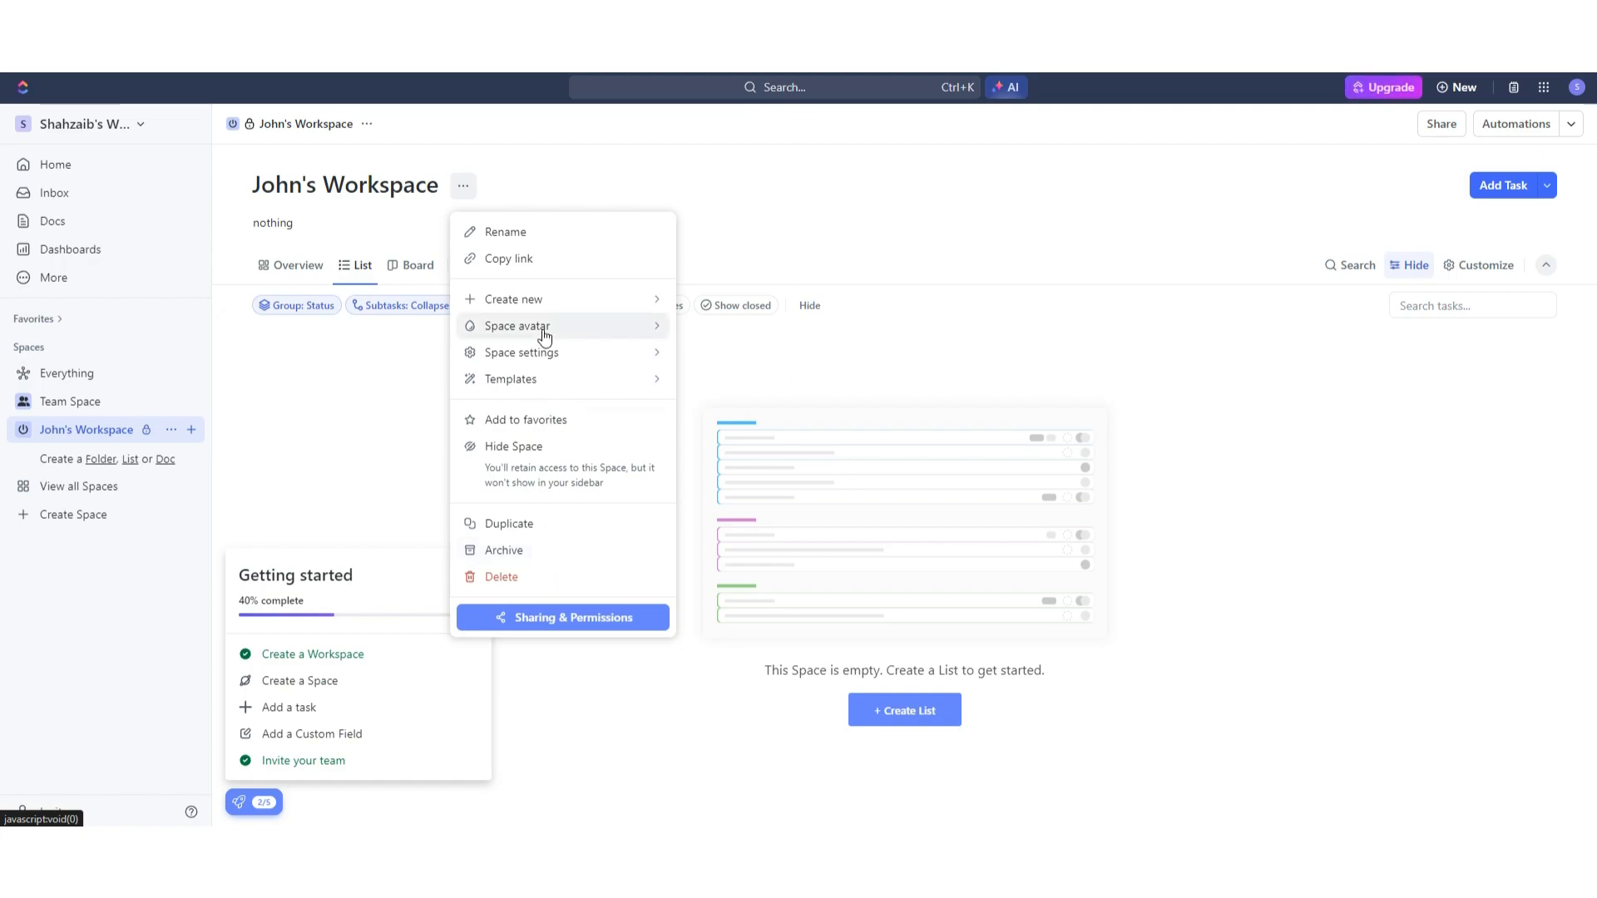
pyautogui.click(405, 413)
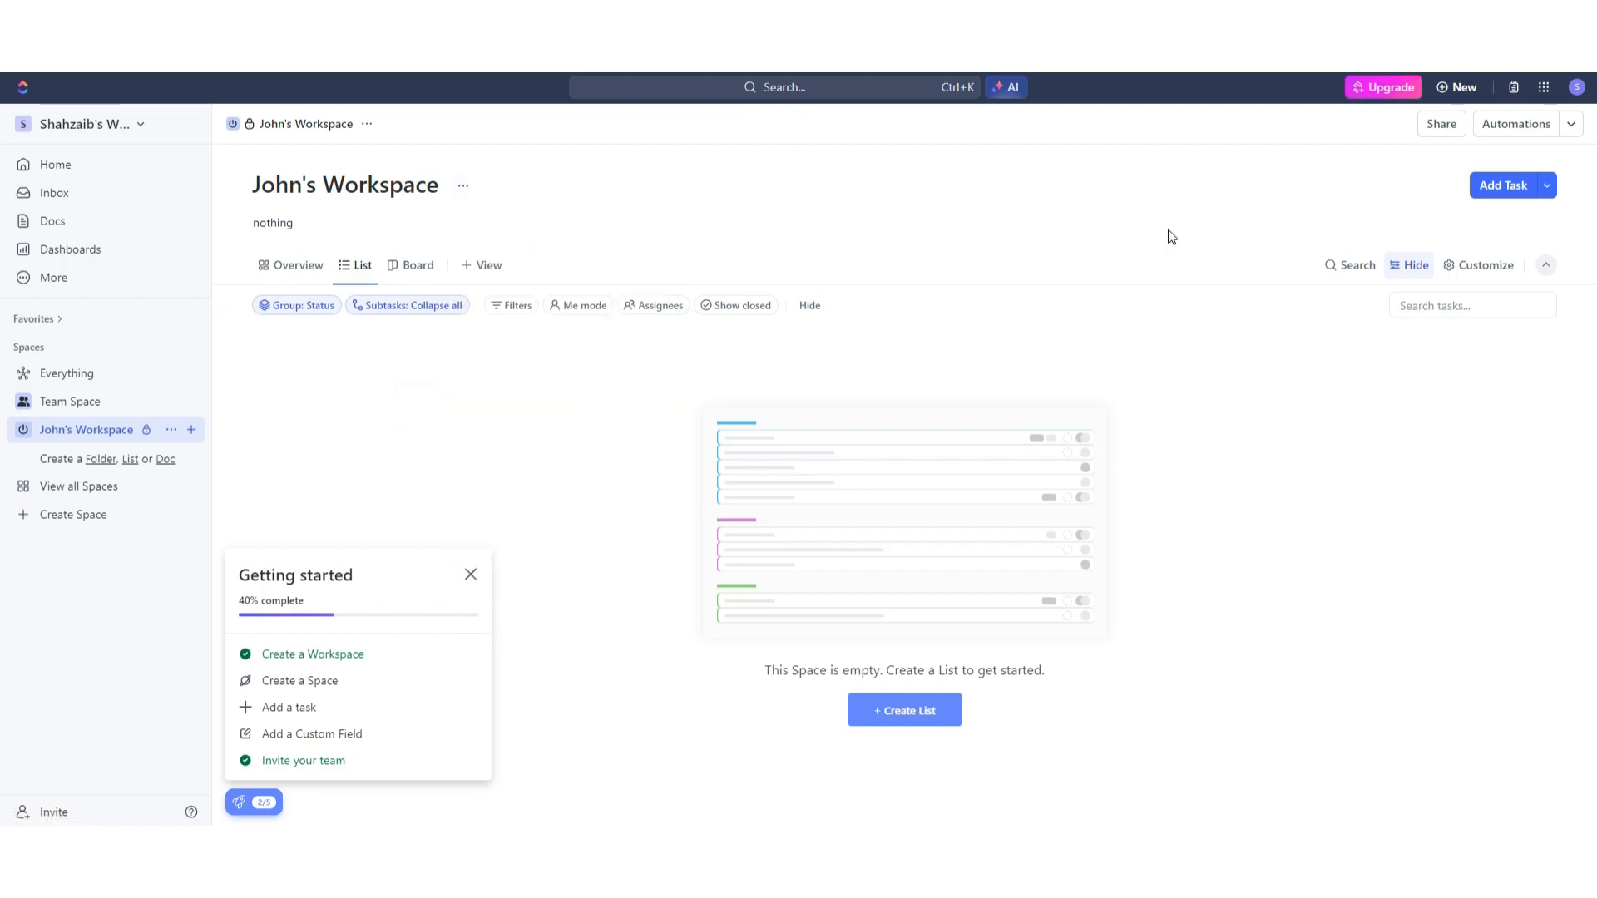
# Step: Browse the Space's add-item menu, then start a new task in the sample list
pyautogui.click(191, 432)
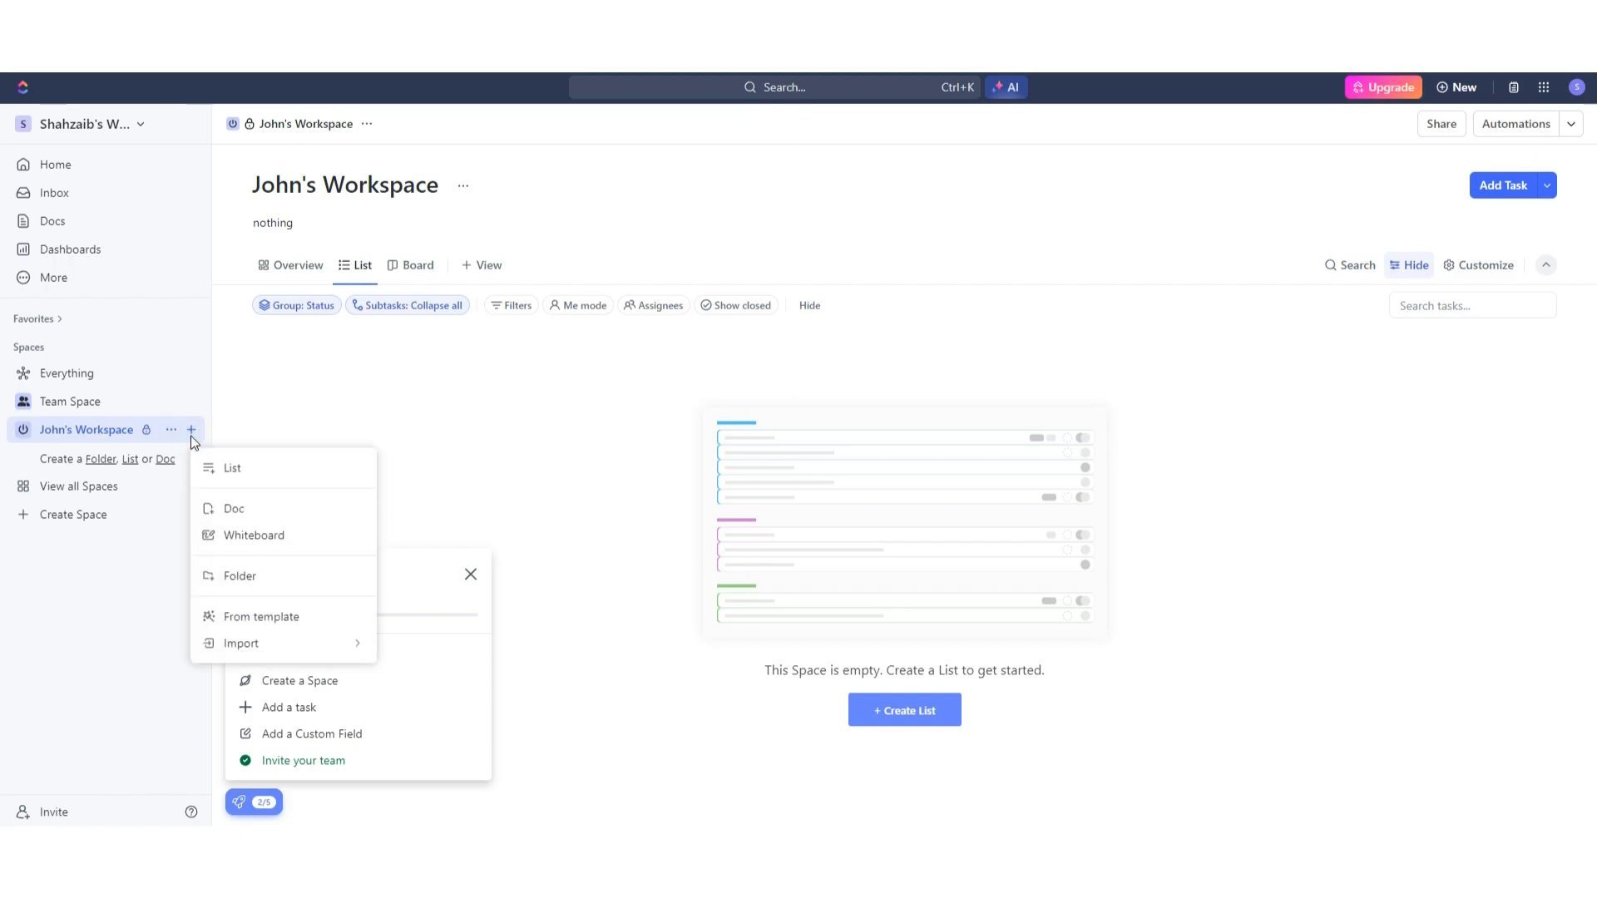
pyautogui.click(191, 434)
pyautogui.click(191, 434)
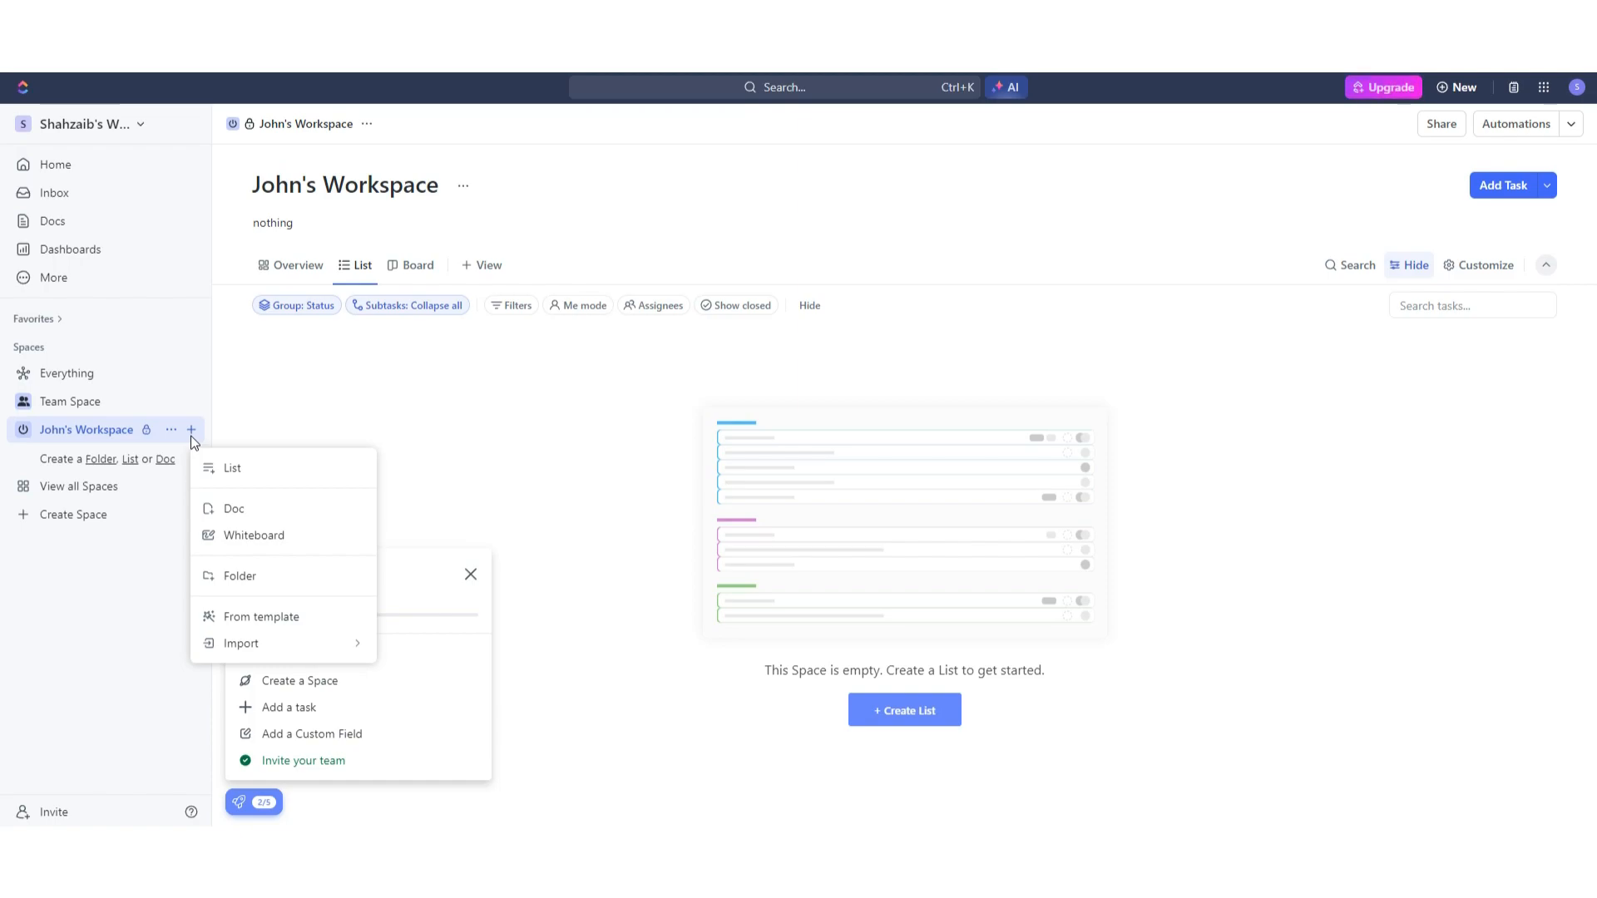
pyautogui.click(346, 371)
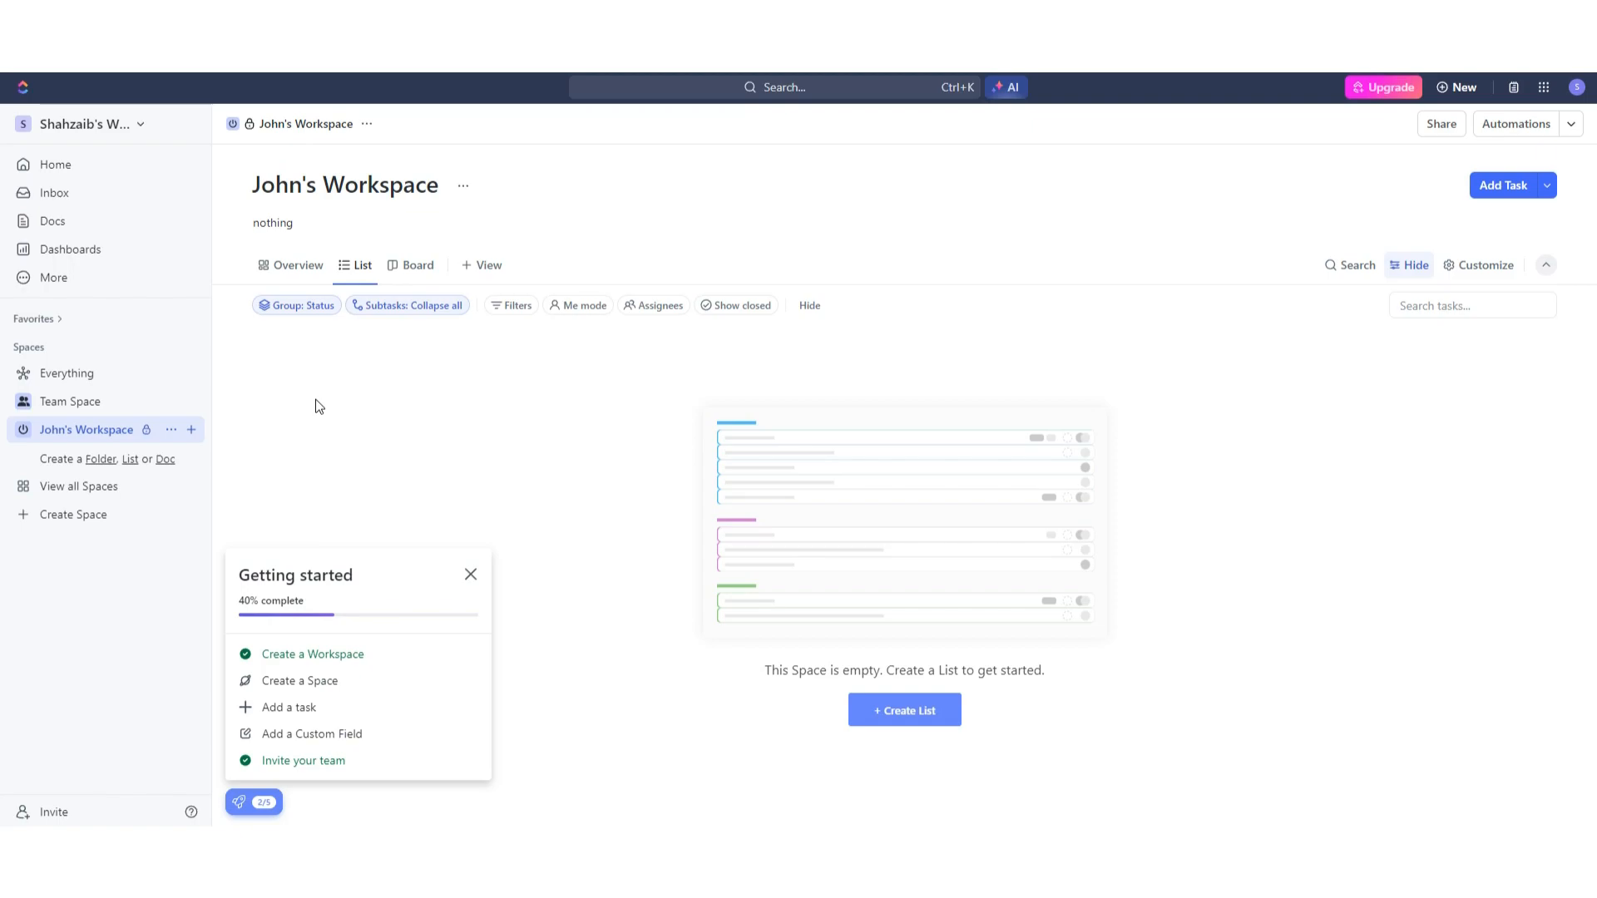
pyautogui.click(1473, 191)
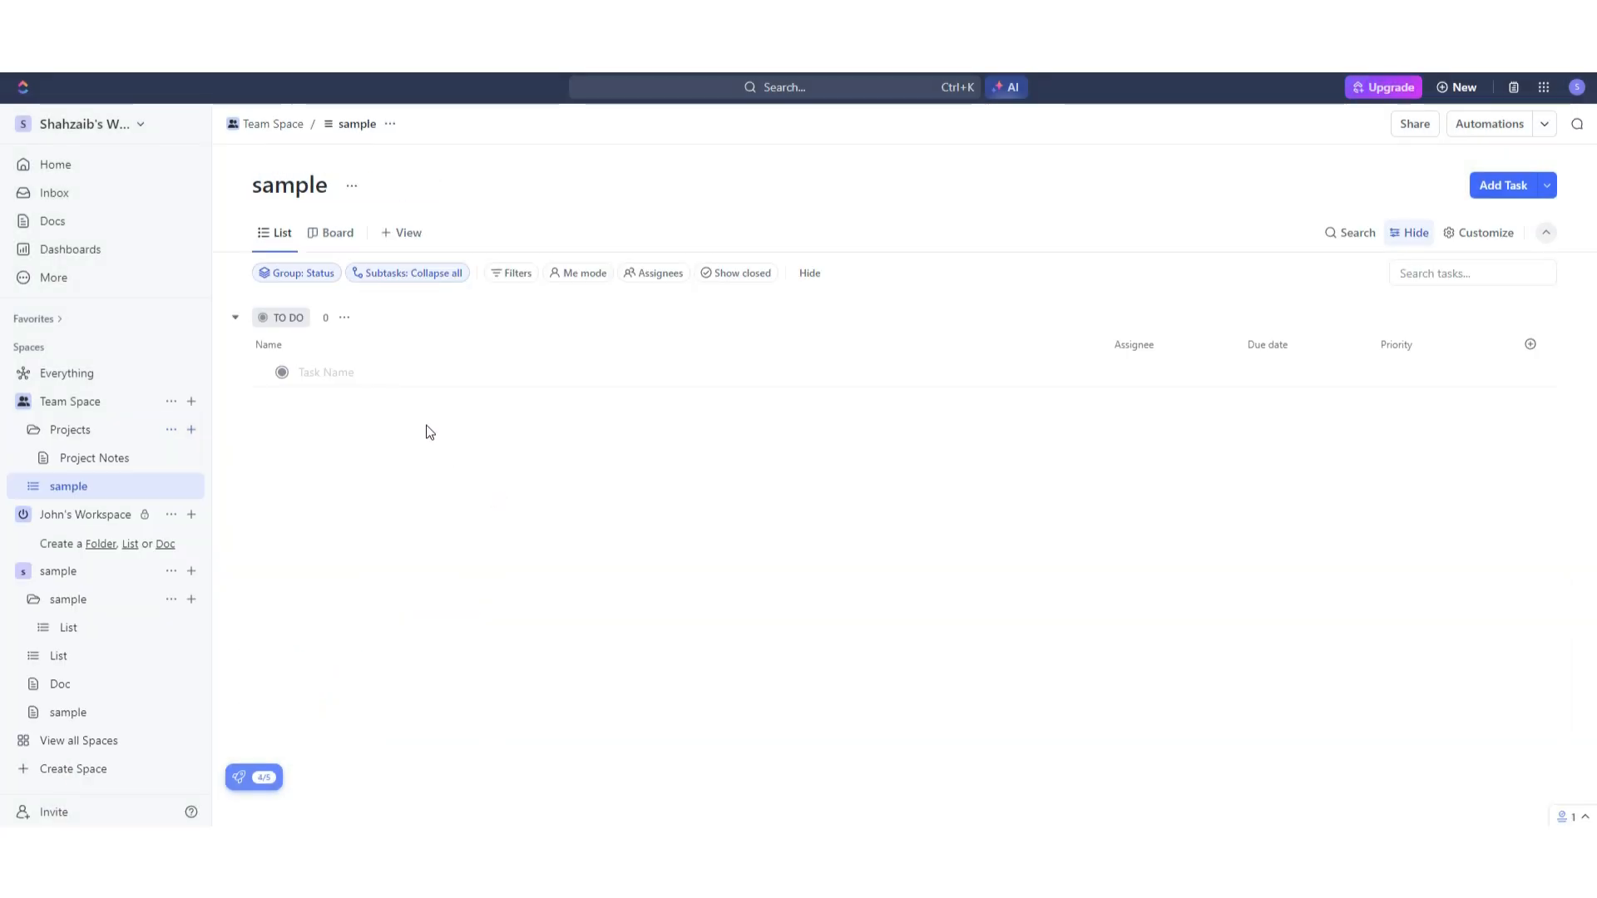
pyautogui.click(370, 375)
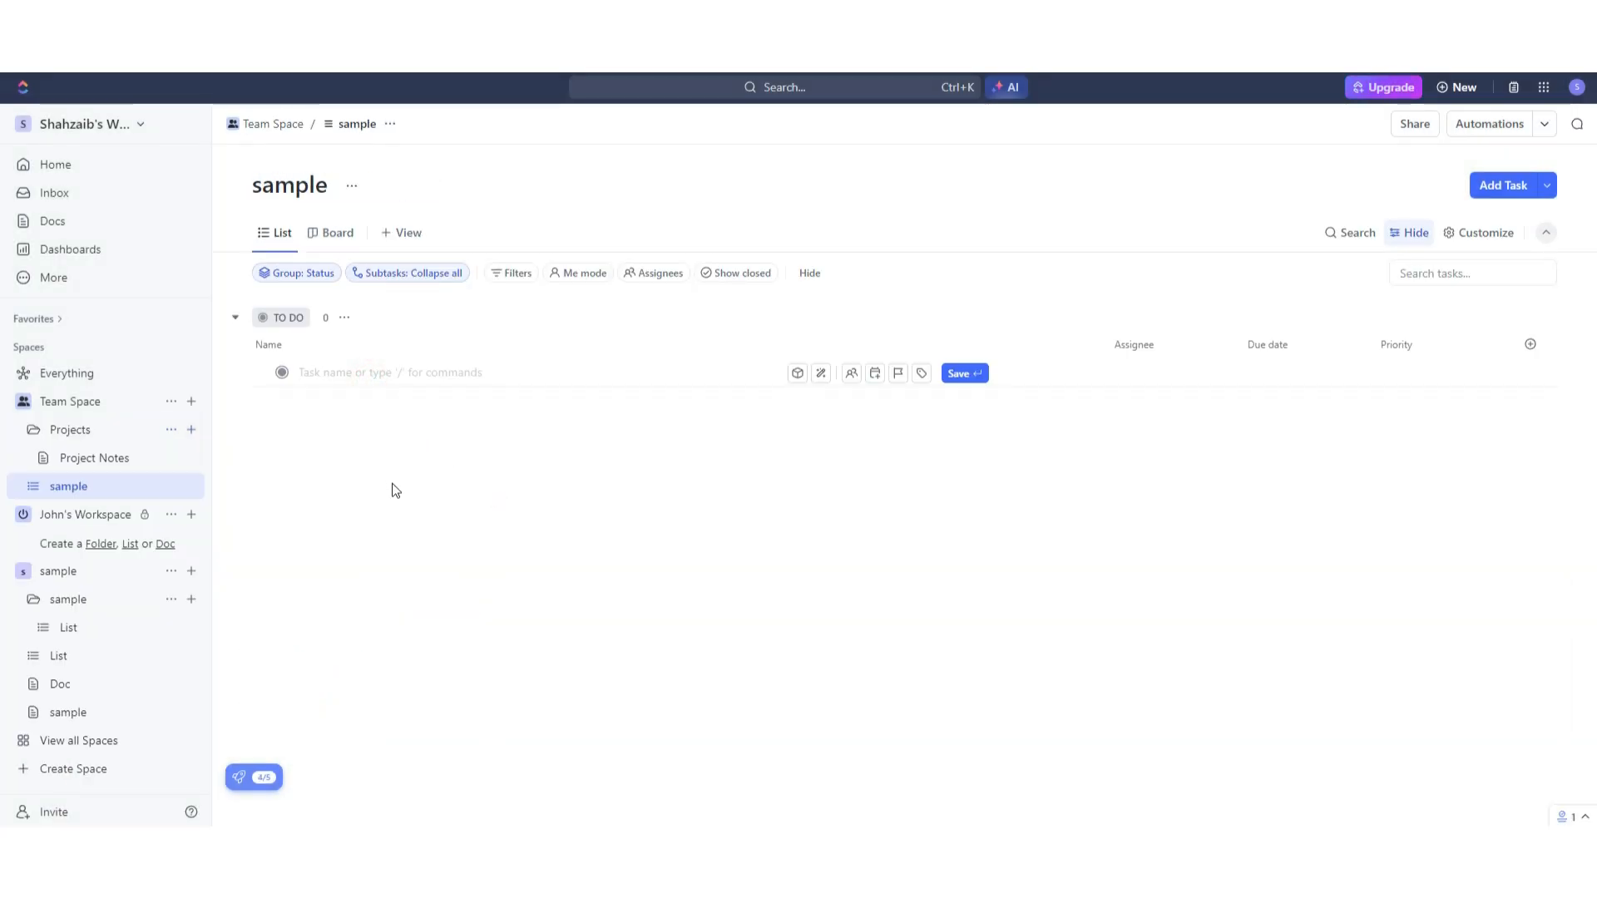
# Step: Enter tasks 'make application', 'code the program' and 'Implement design', then close the empty row
pyautogui.write('make ap')
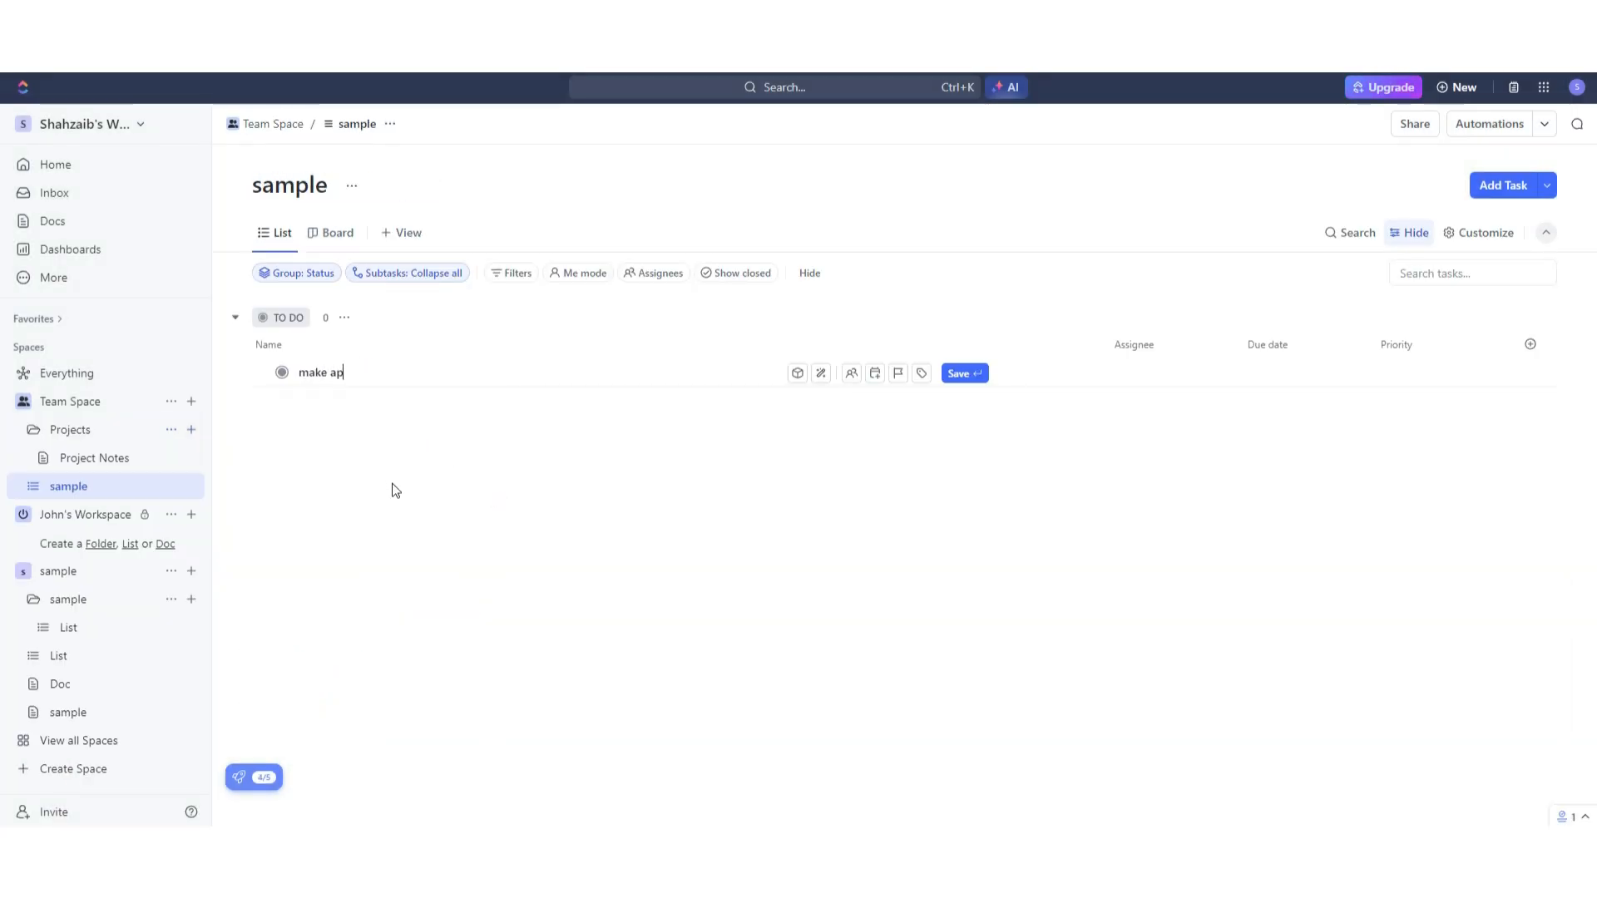
pyautogui.write('plication')
pyautogui.press('Return')
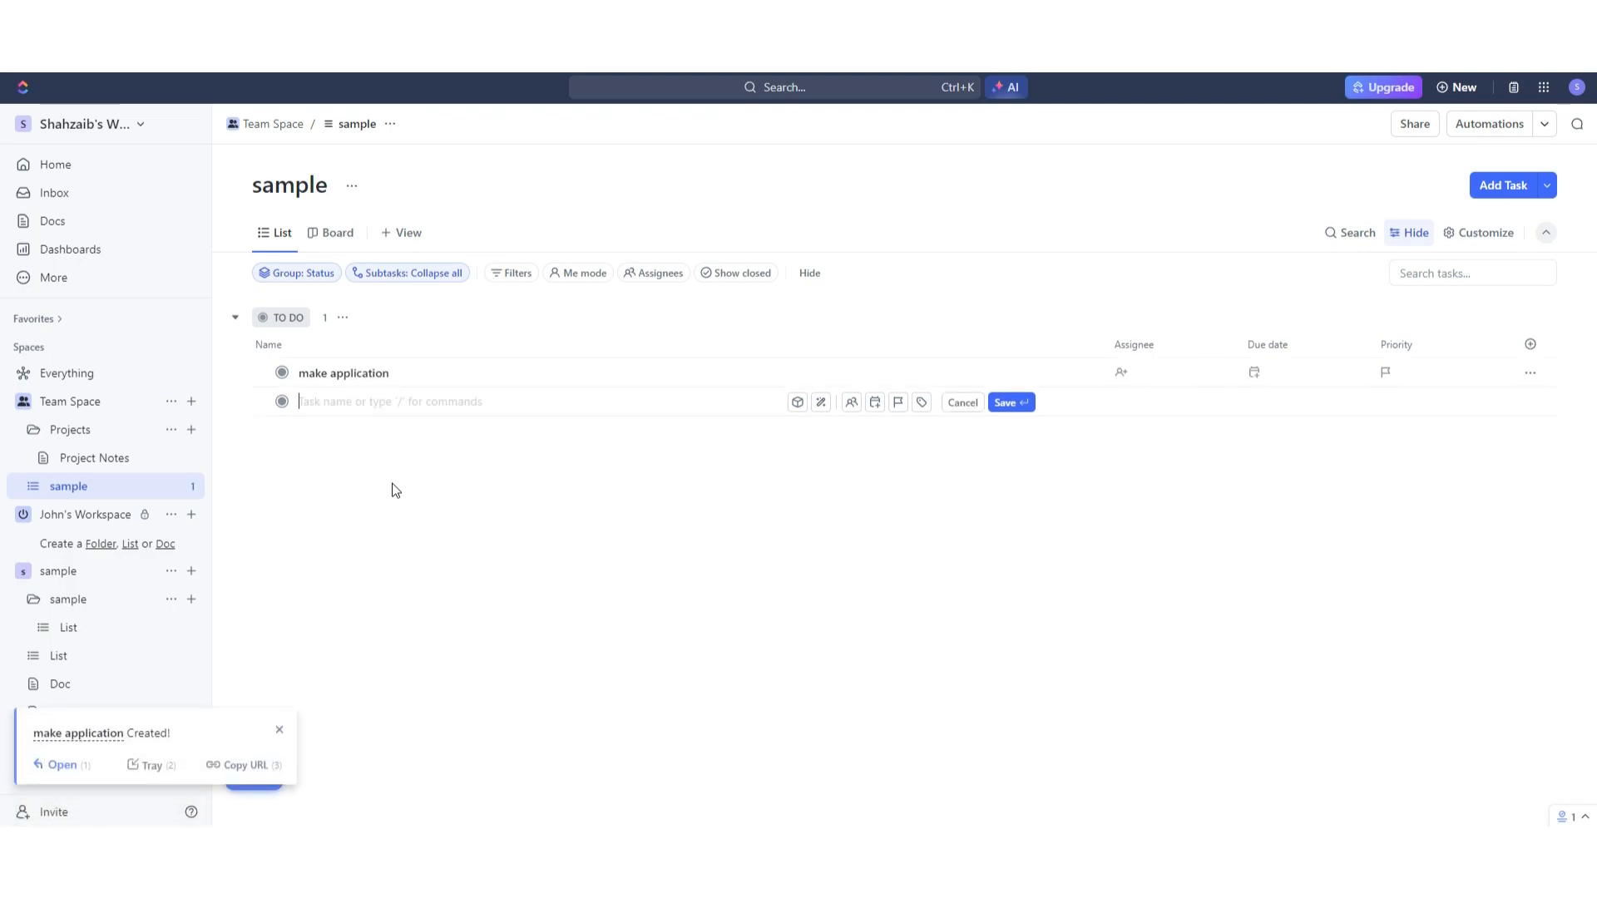
pyautogui.write('coded')
pyautogui.press('BackSpace')
pyautogui.write('the program')
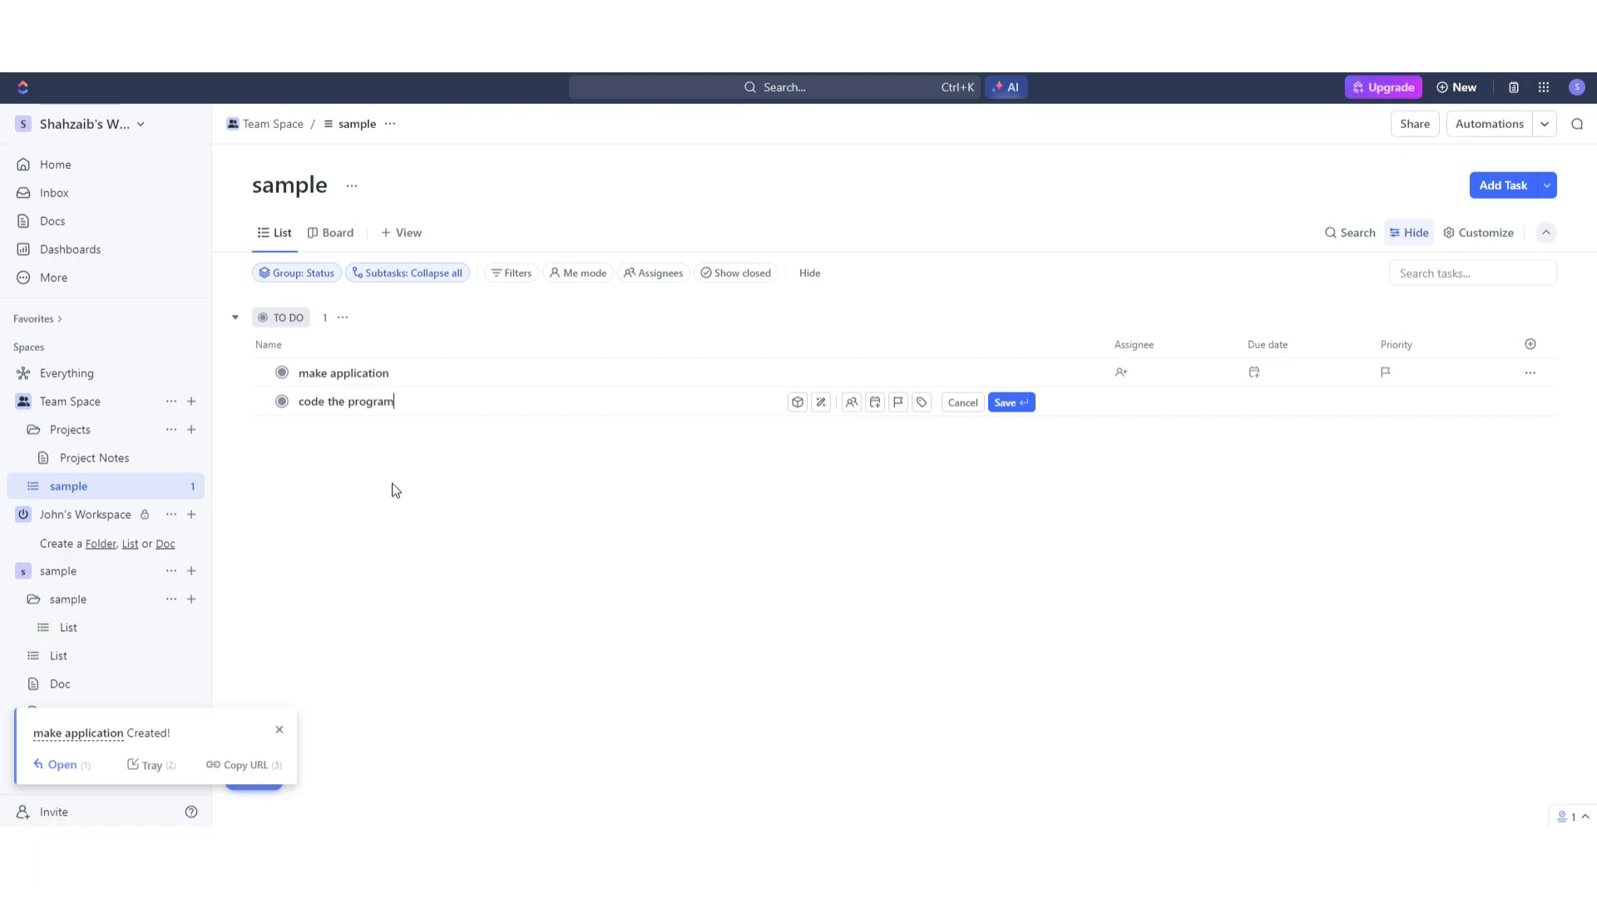
pyautogui.press('Return')
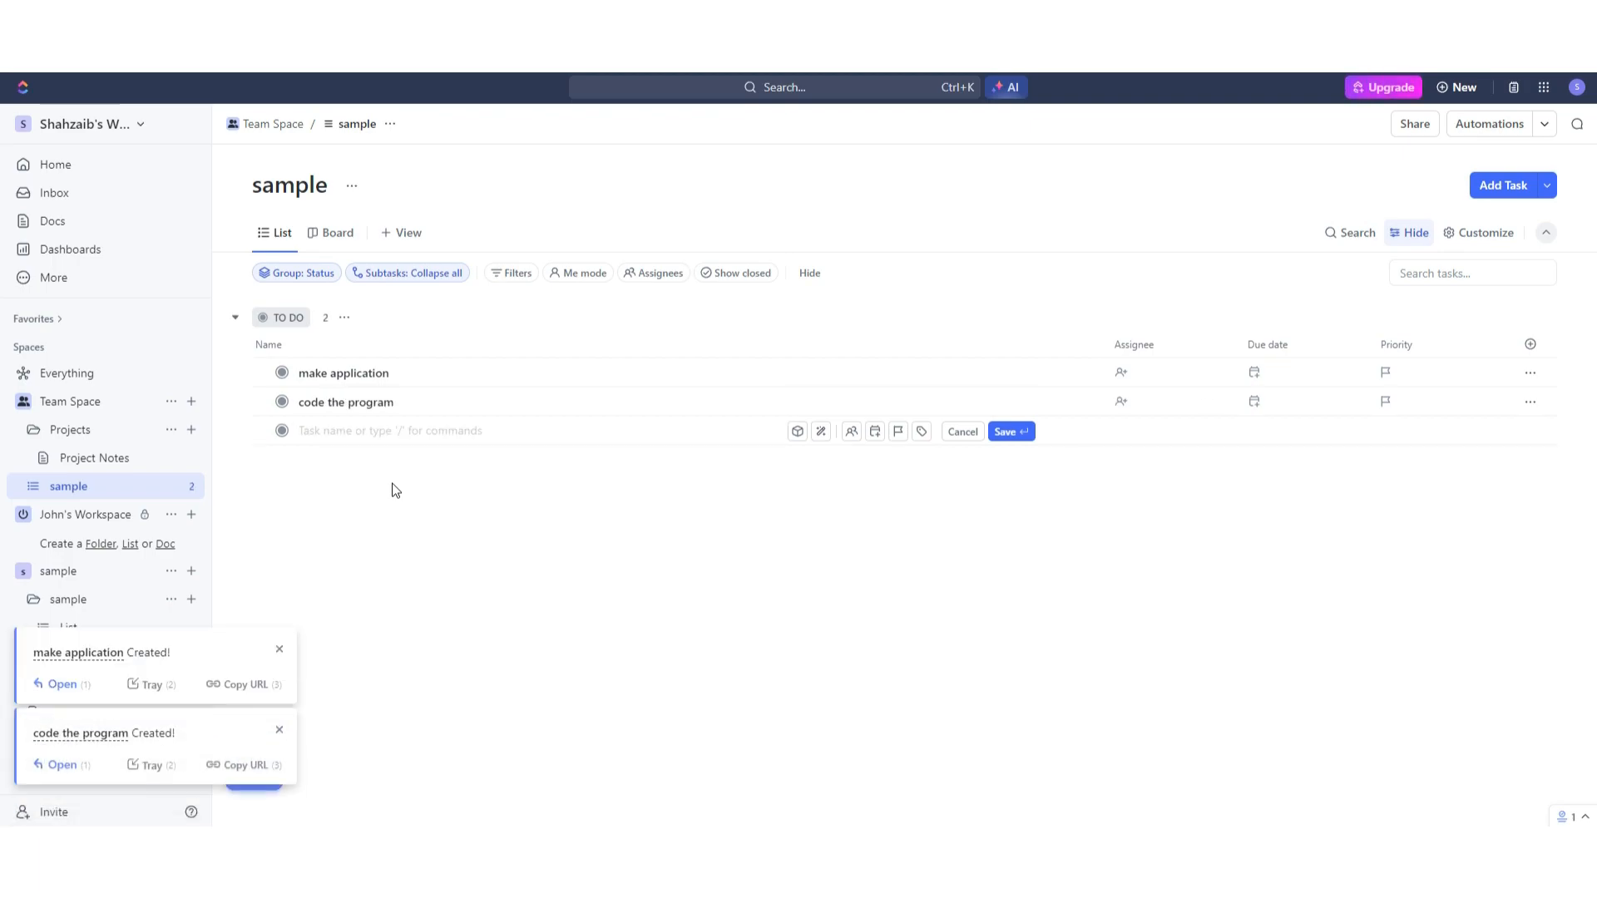
pyautogui.write('Implement design')
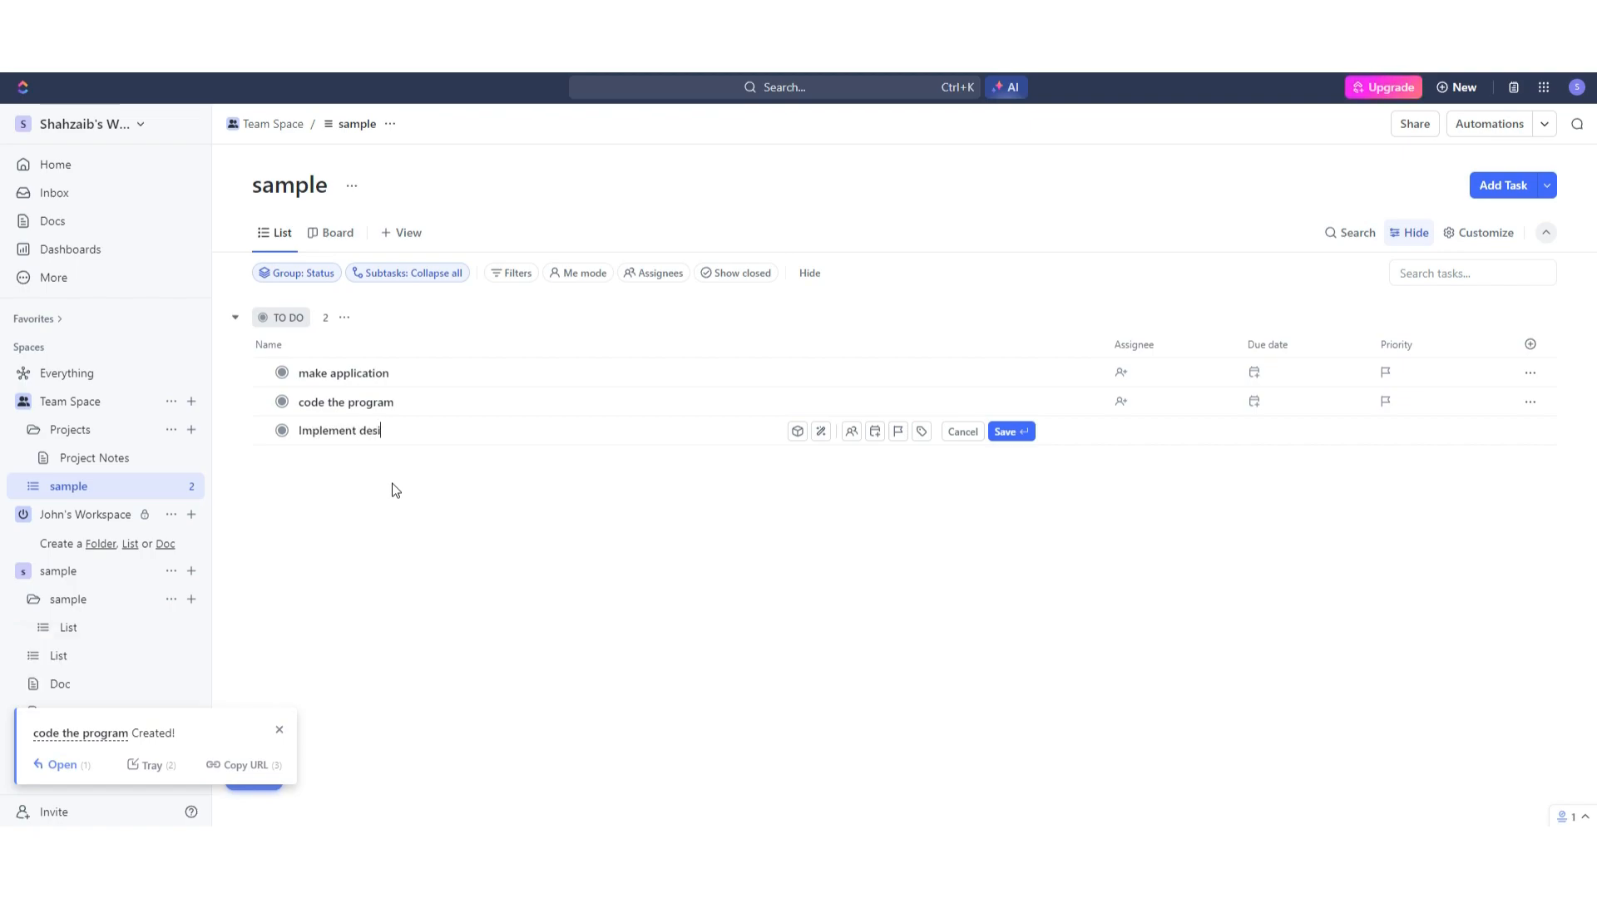
pyautogui.press('Return')
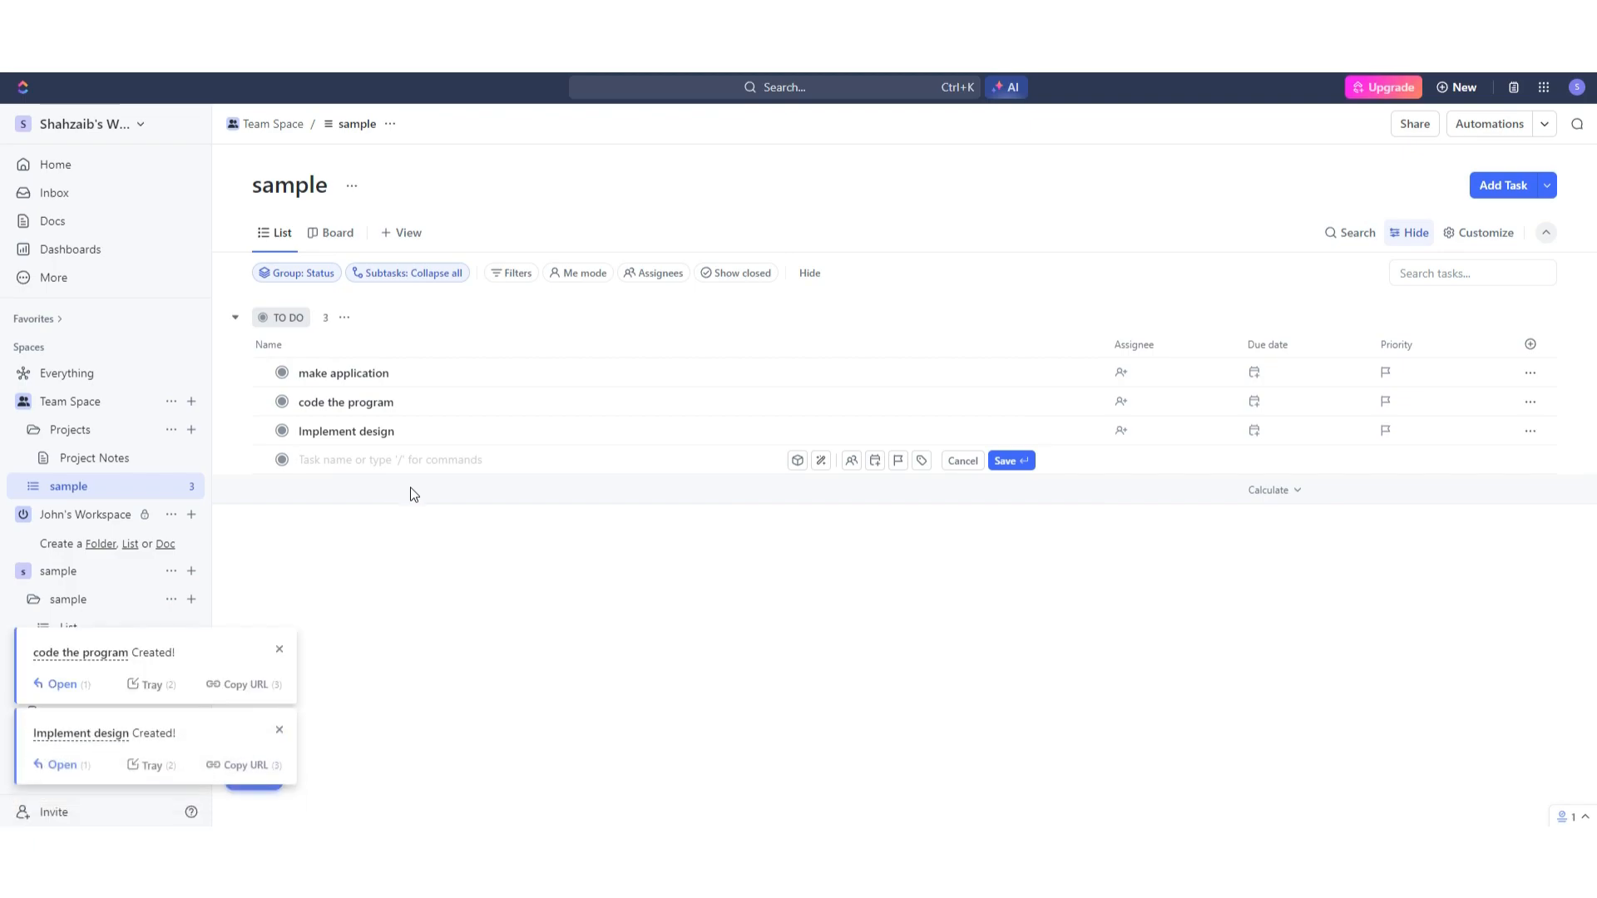
pyautogui.click(650, 593)
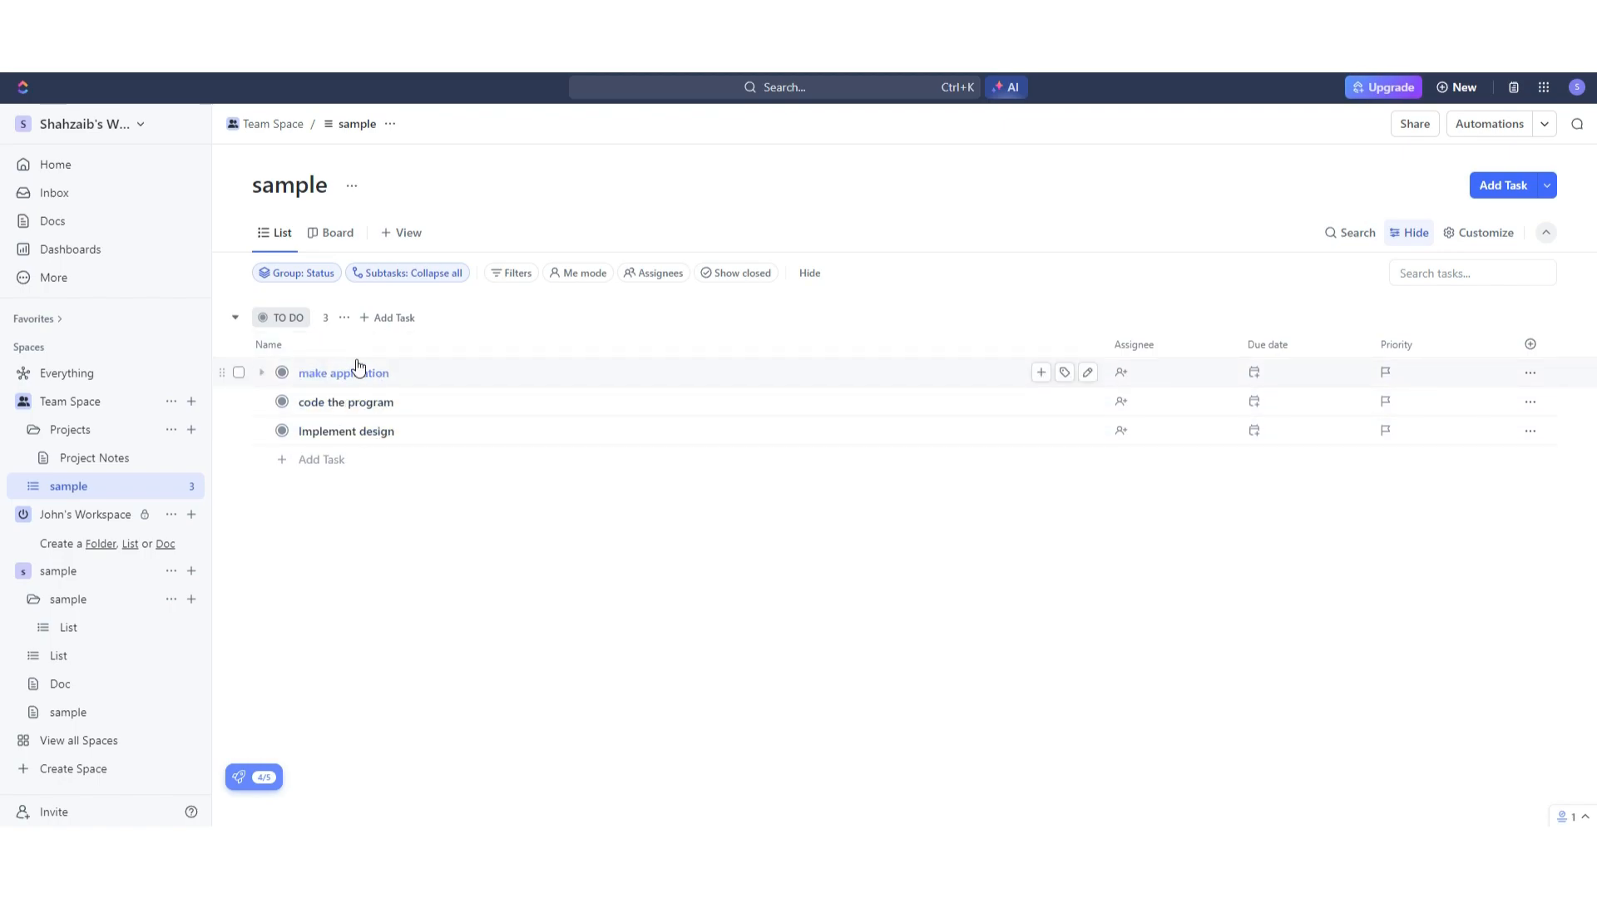
# Step: Assign yourself to the make application and code the program tasks
pyautogui.click(1122, 376)
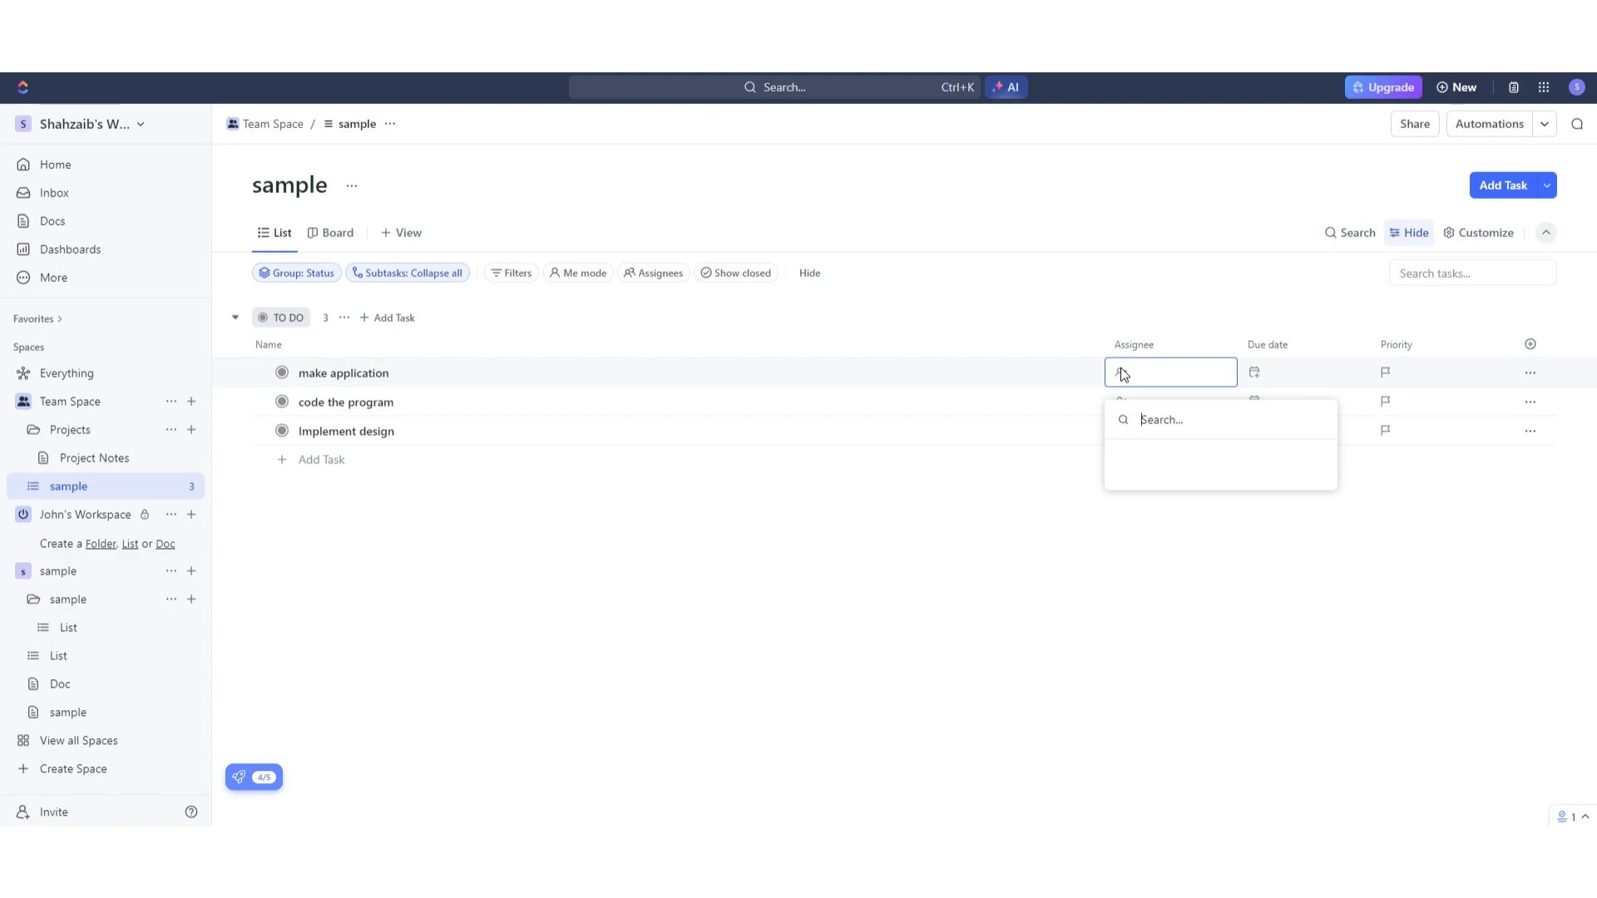
pyautogui.click(1187, 459)
pyautogui.click(1122, 406)
pyautogui.click(1169, 527)
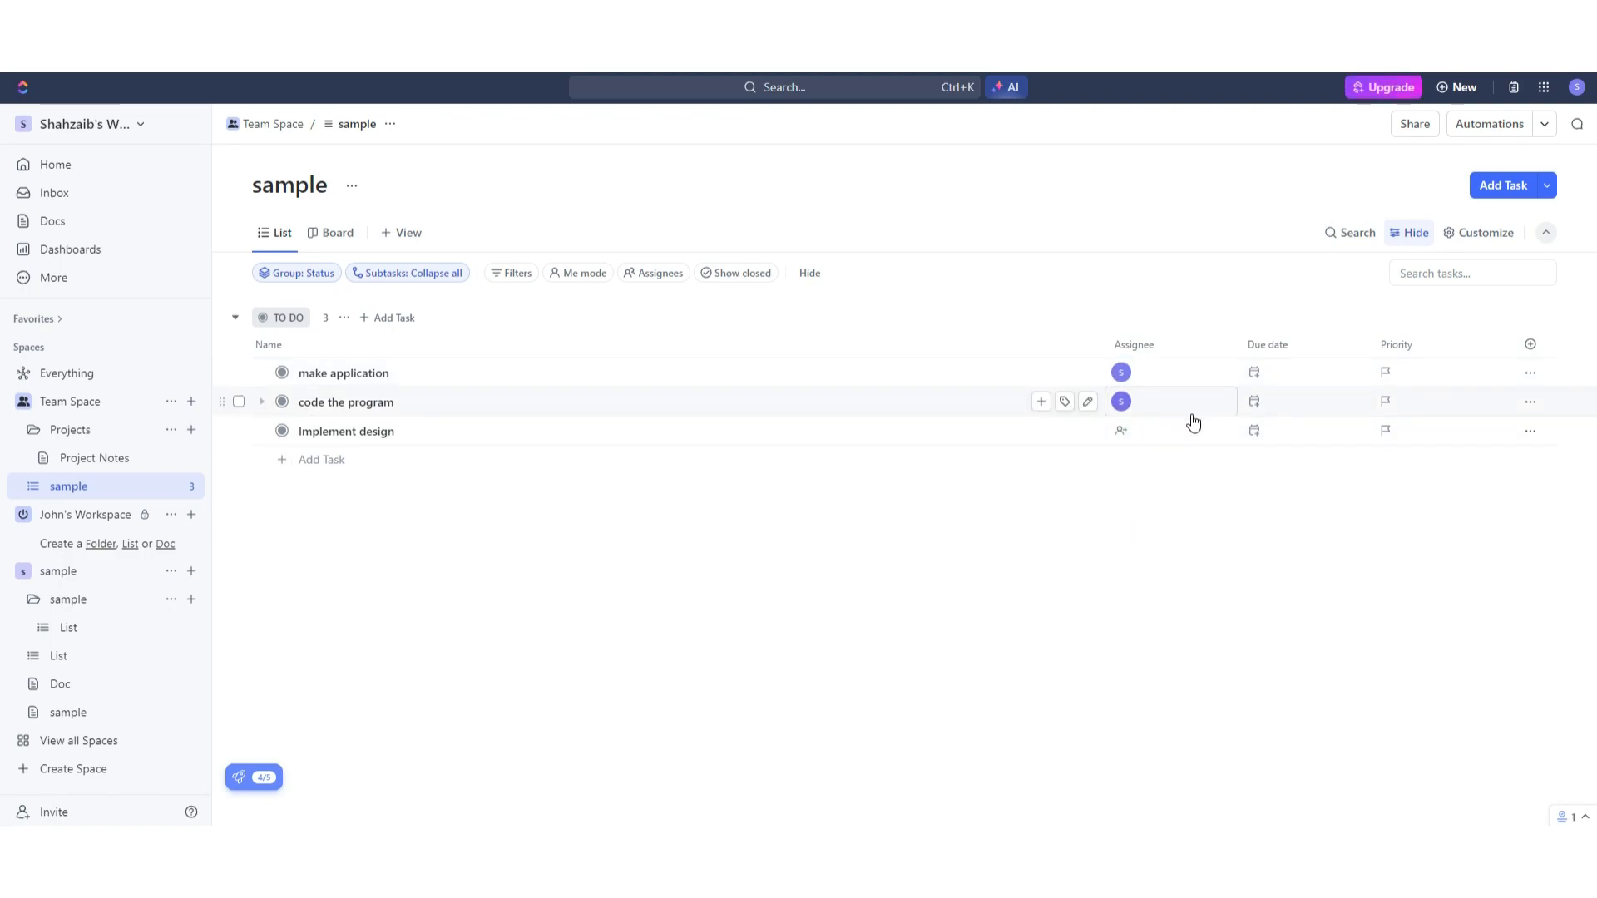
pyautogui.click(1252, 371)
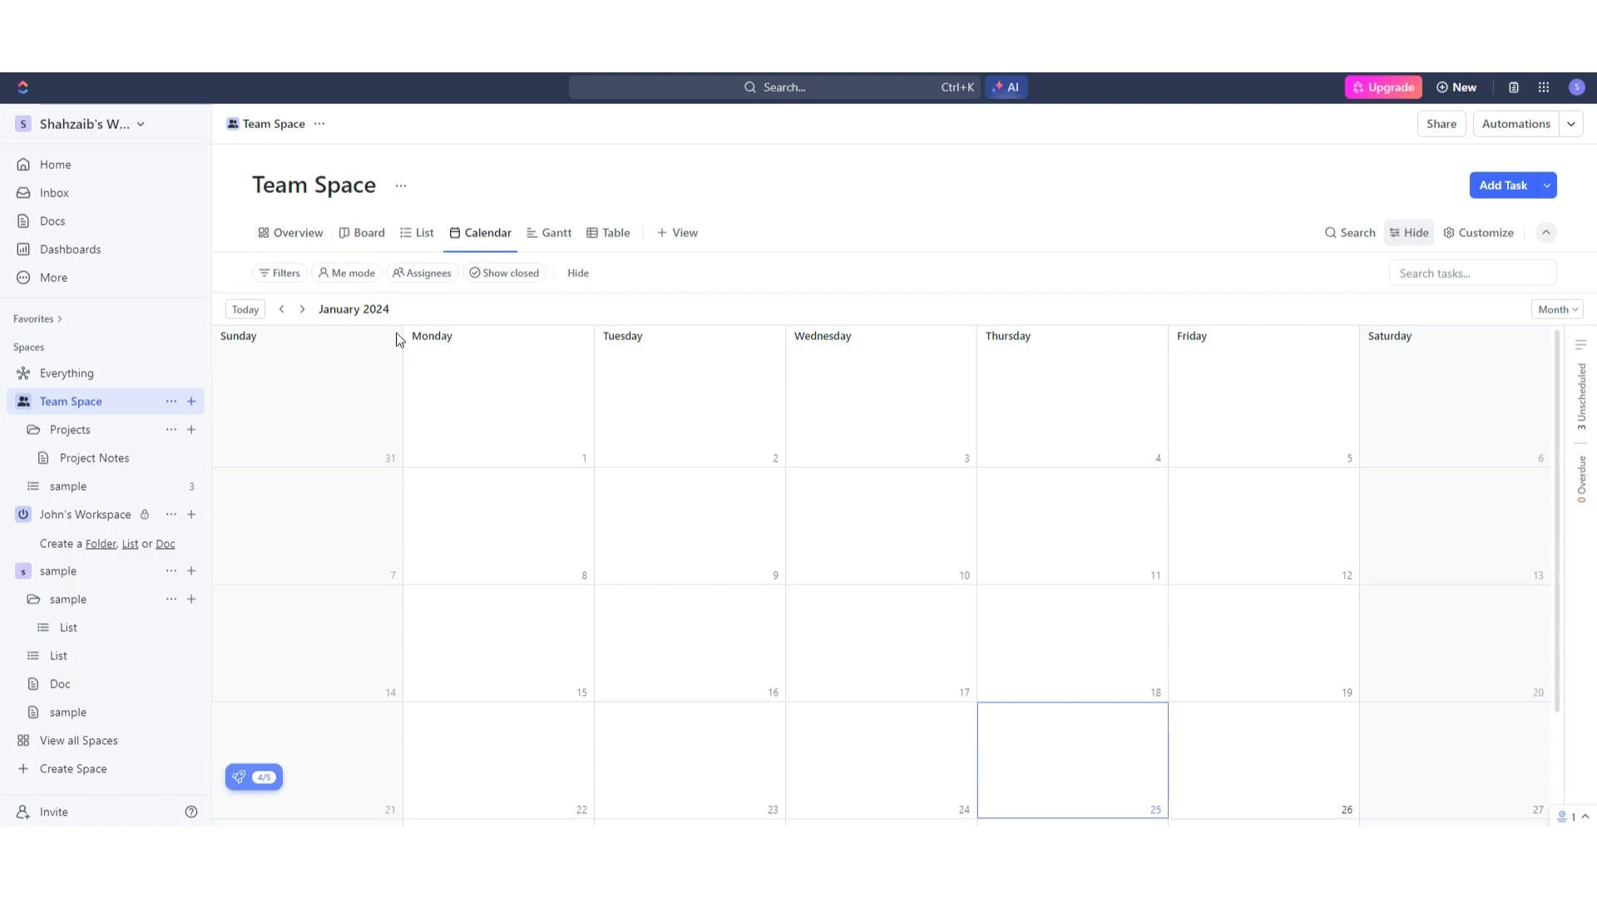
pyautogui.scroll(-2, 408, 441)
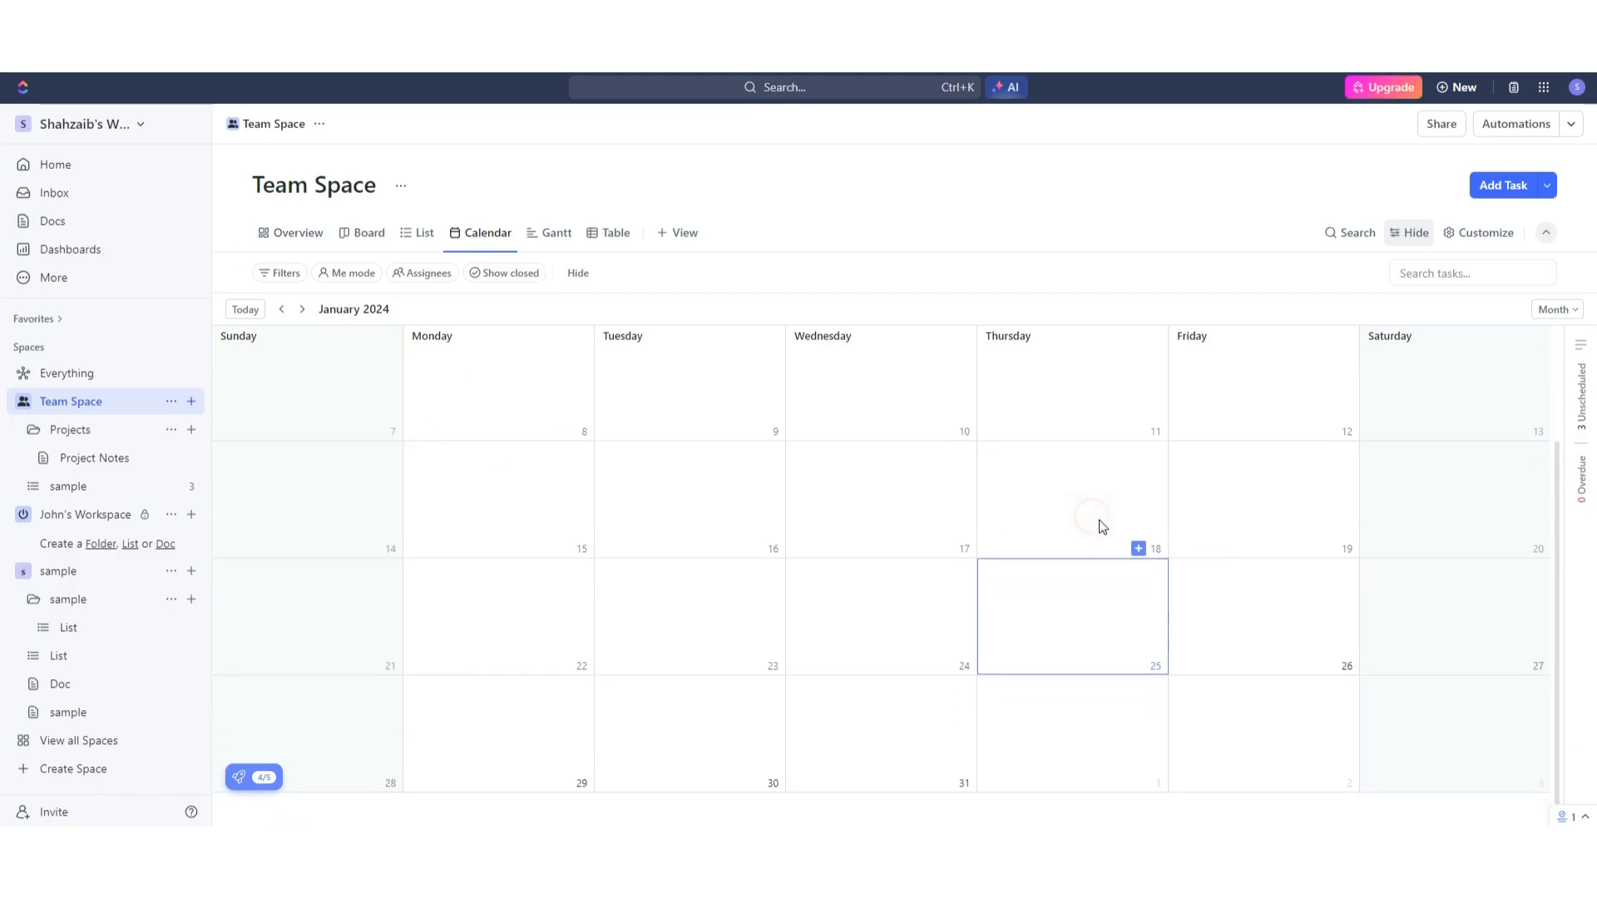
pyautogui.click(1136, 549)
pyautogui.click(1244, 596)
pyautogui.write('sample')
pyautogui.press('Return')
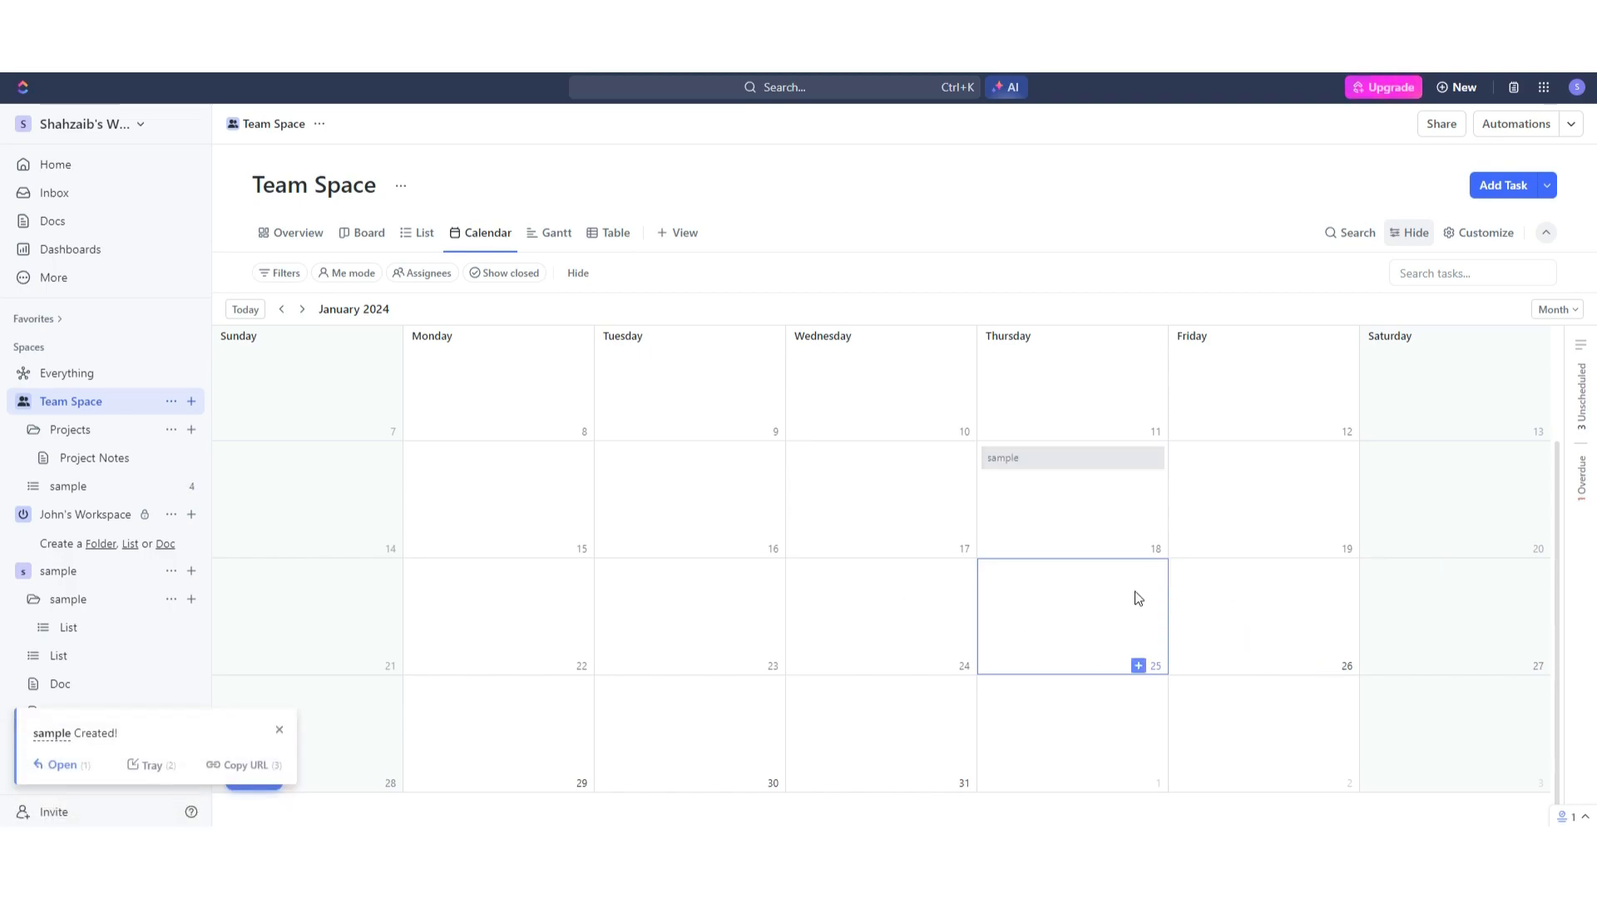
pyautogui.click(280, 731)
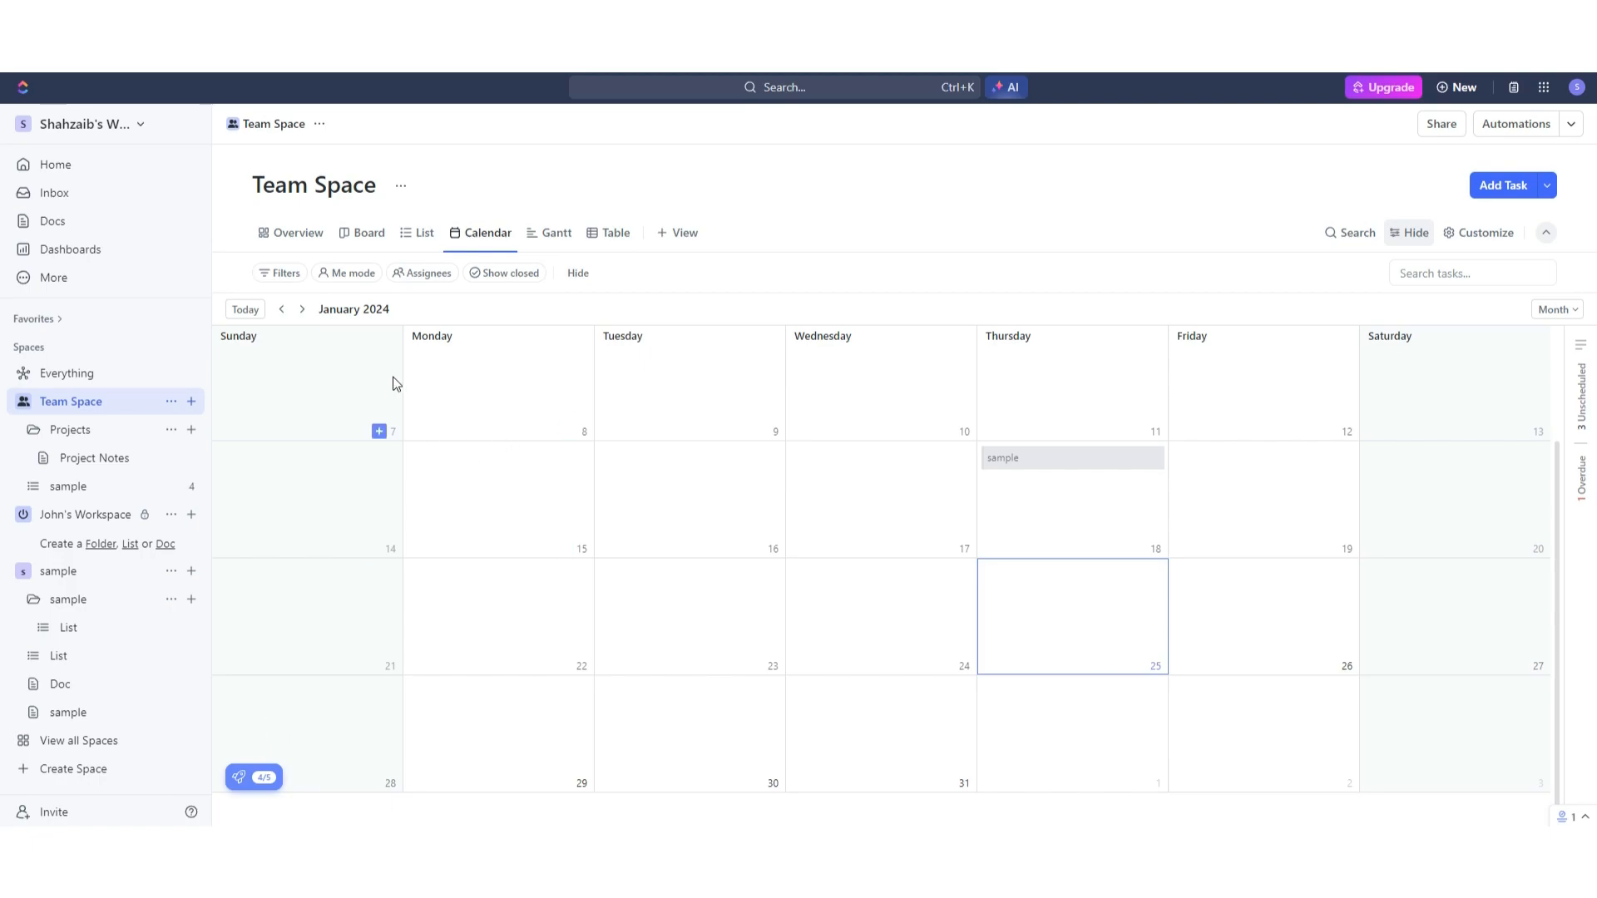
pyautogui.click(550, 234)
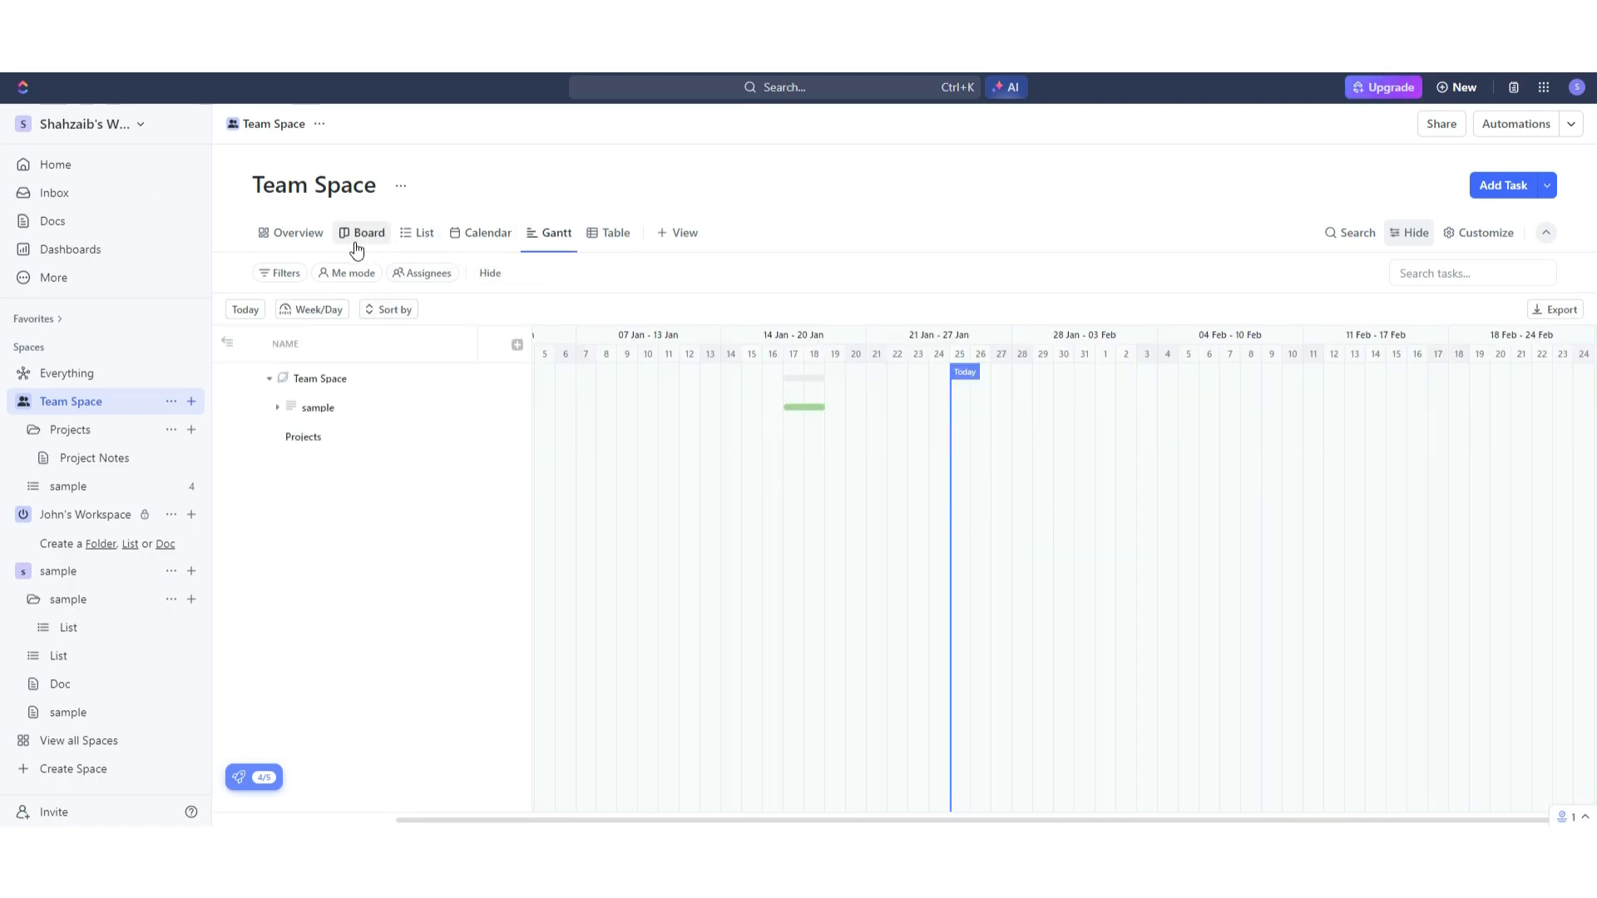
# Step: In List view, give make application Urgent, code the program High, Implement design Low priority
pyautogui.click(413, 237)
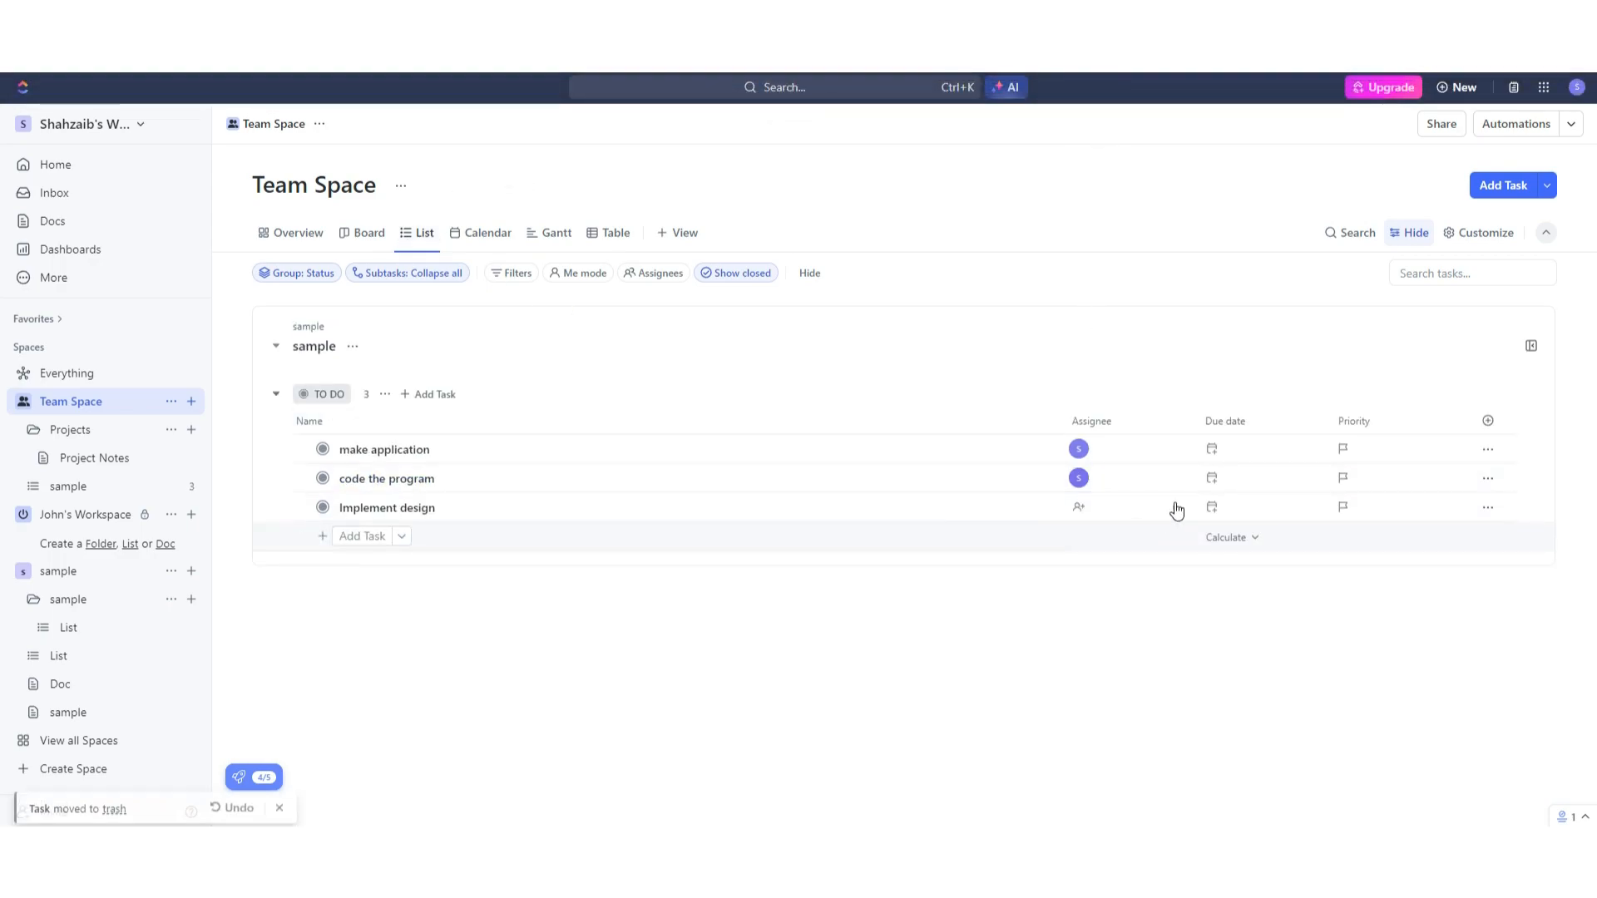
pyautogui.click(1342, 448)
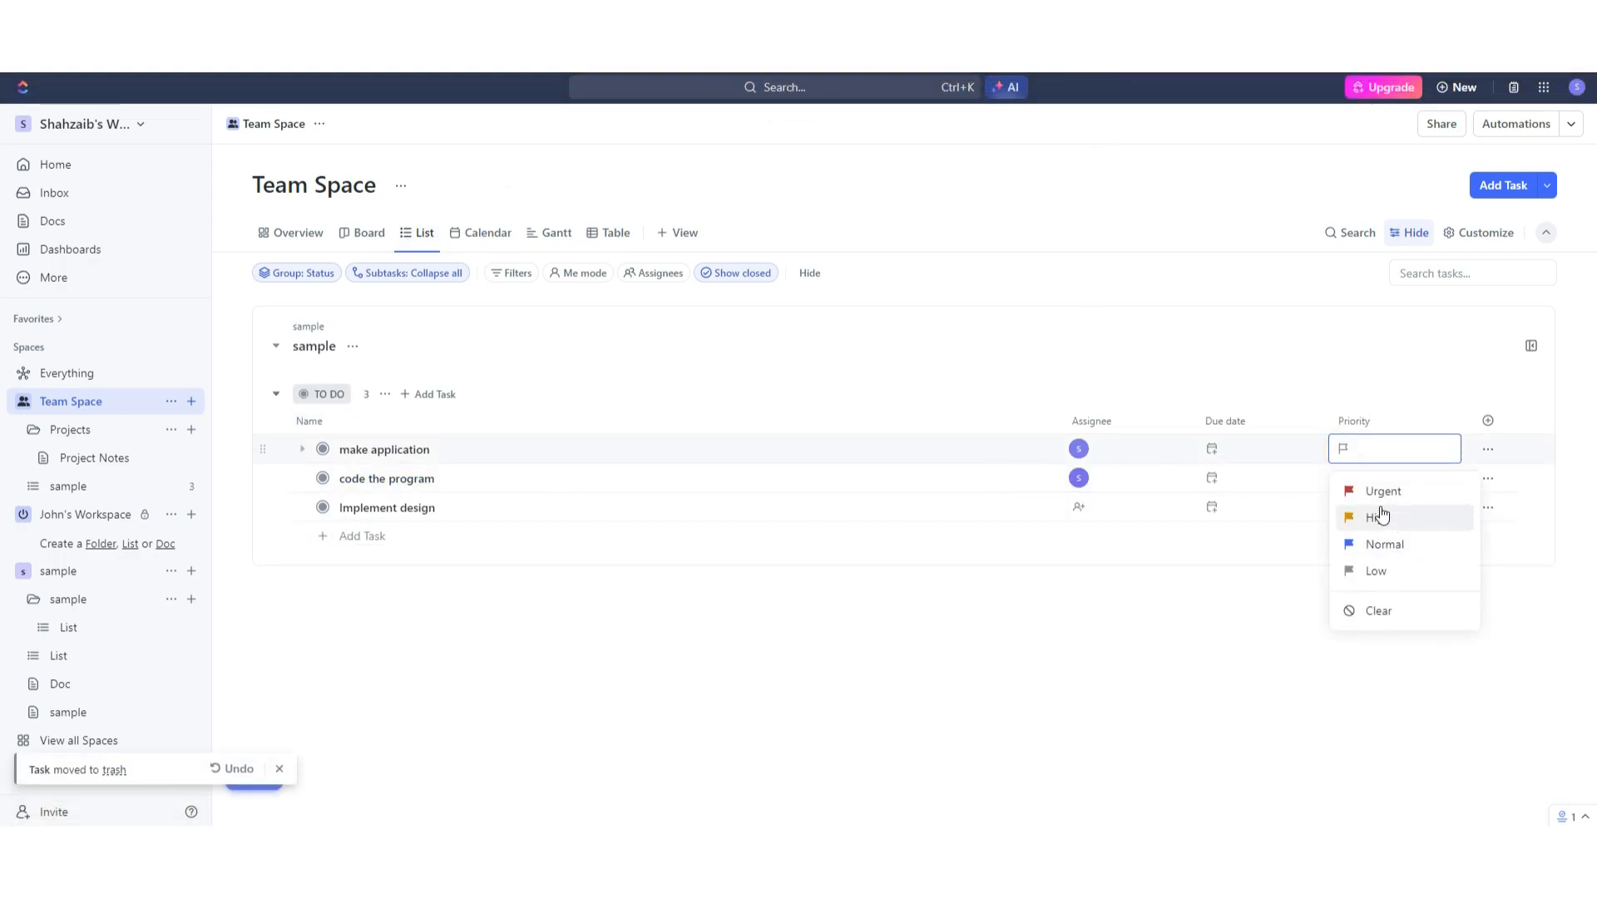
pyautogui.click(1383, 491)
pyautogui.click(1341, 480)
pyautogui.click(1387, 549)
pyautogui.click(1390, 630)
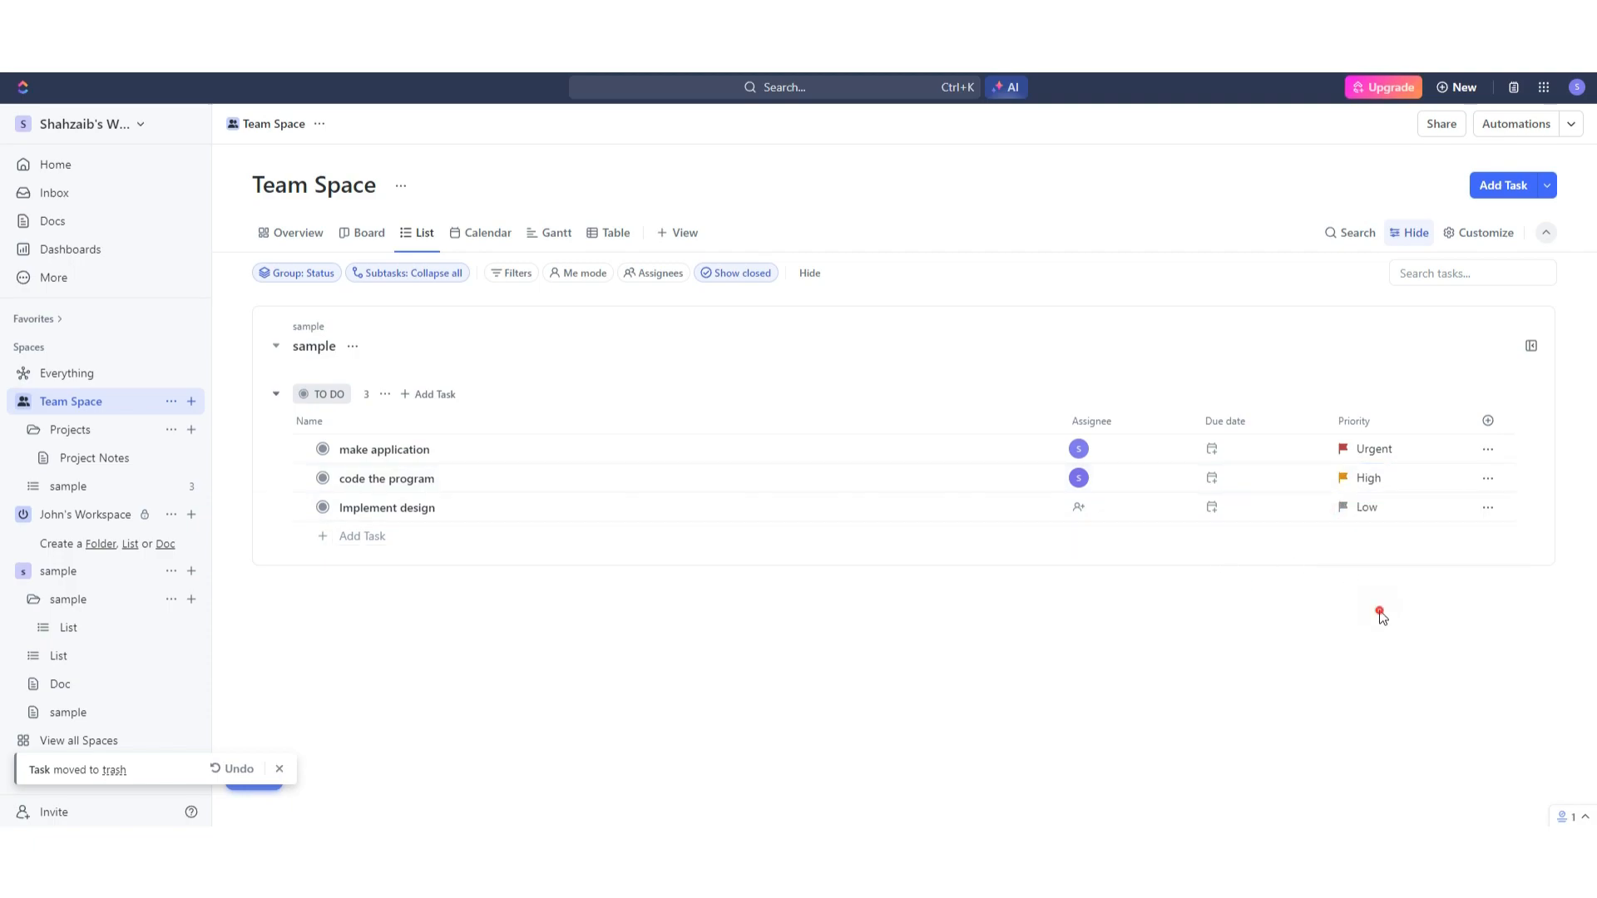
# Step: Browse the + Add a Column options and close the panel without adding a column
pyautogui.click(1485, 424)
pyautogui.scroll(-1, 1468, 591)
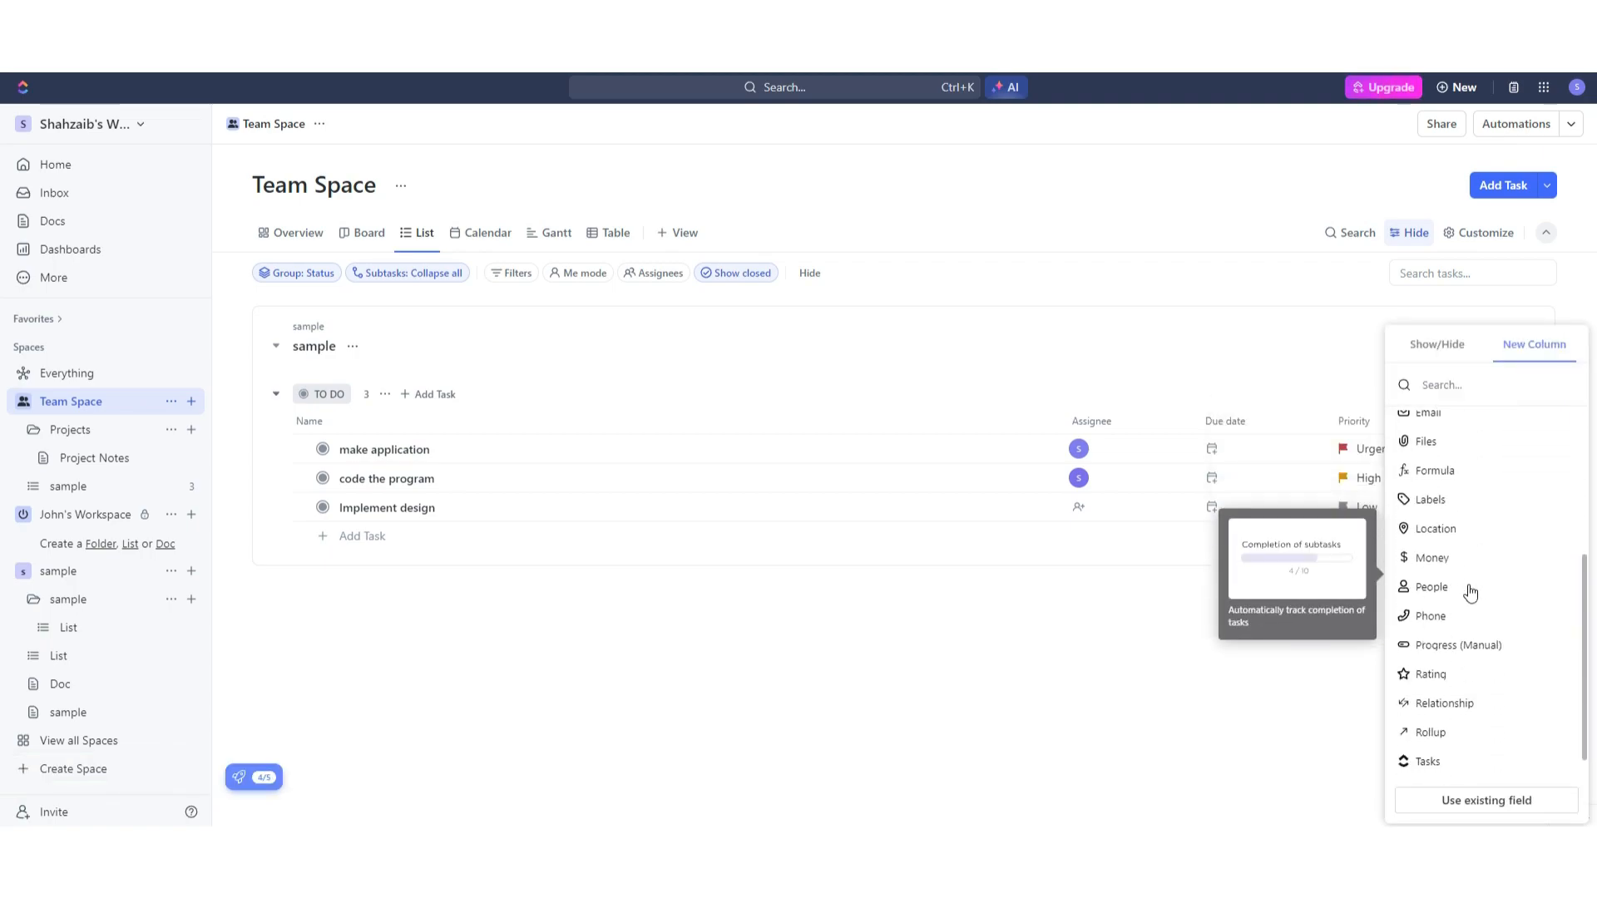
pyautogui.scroll(1, 1470, 591)
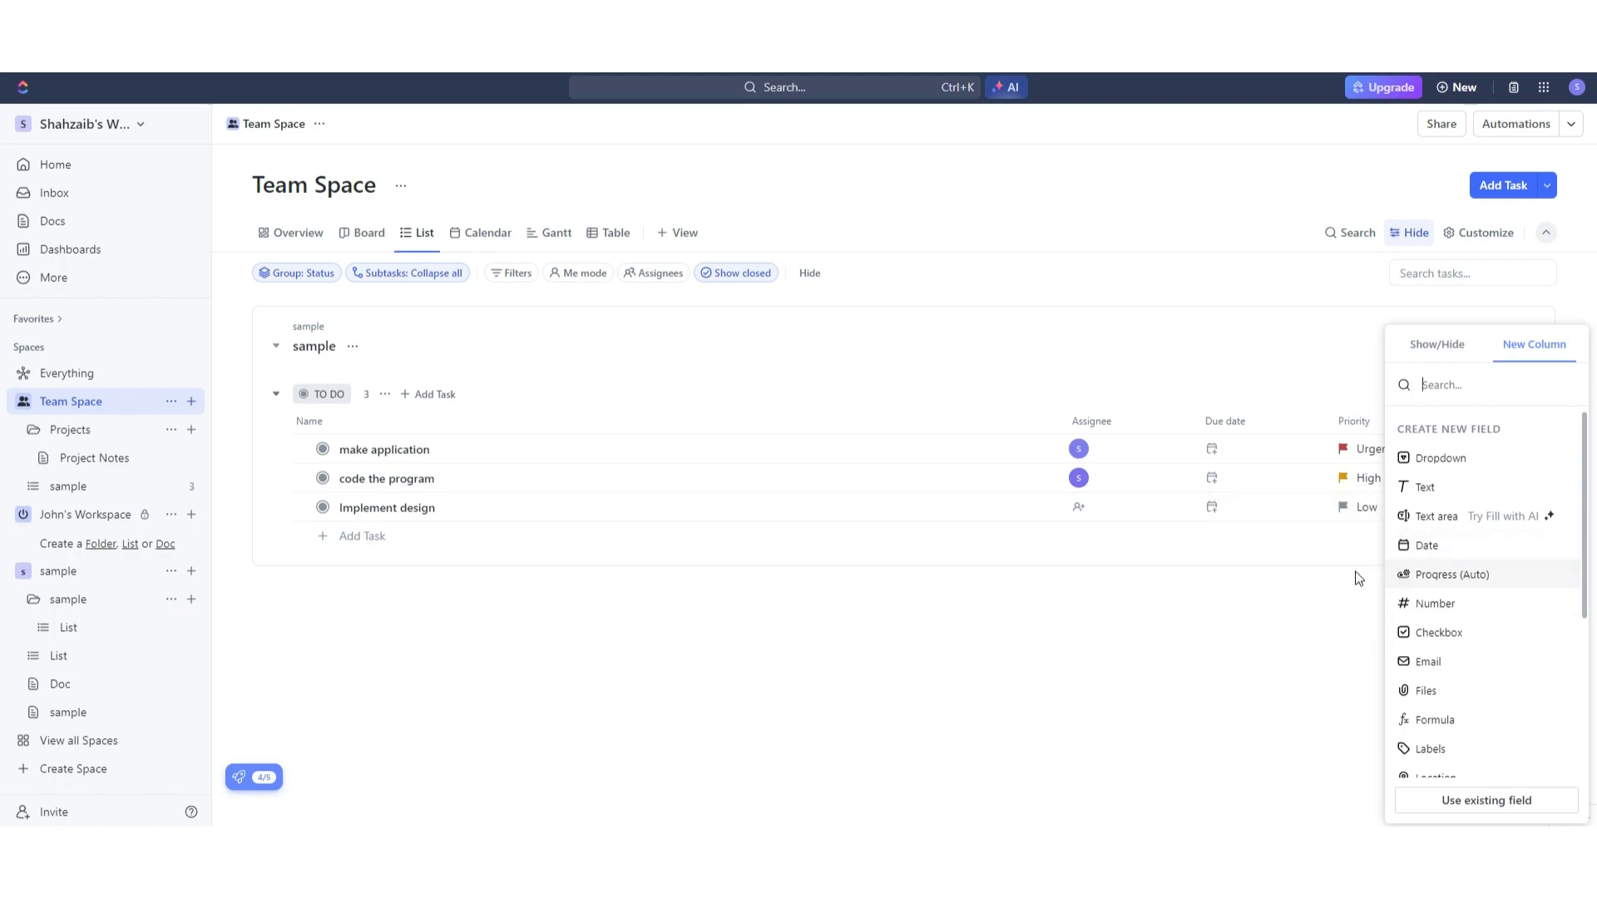
pyautogui.write('+')
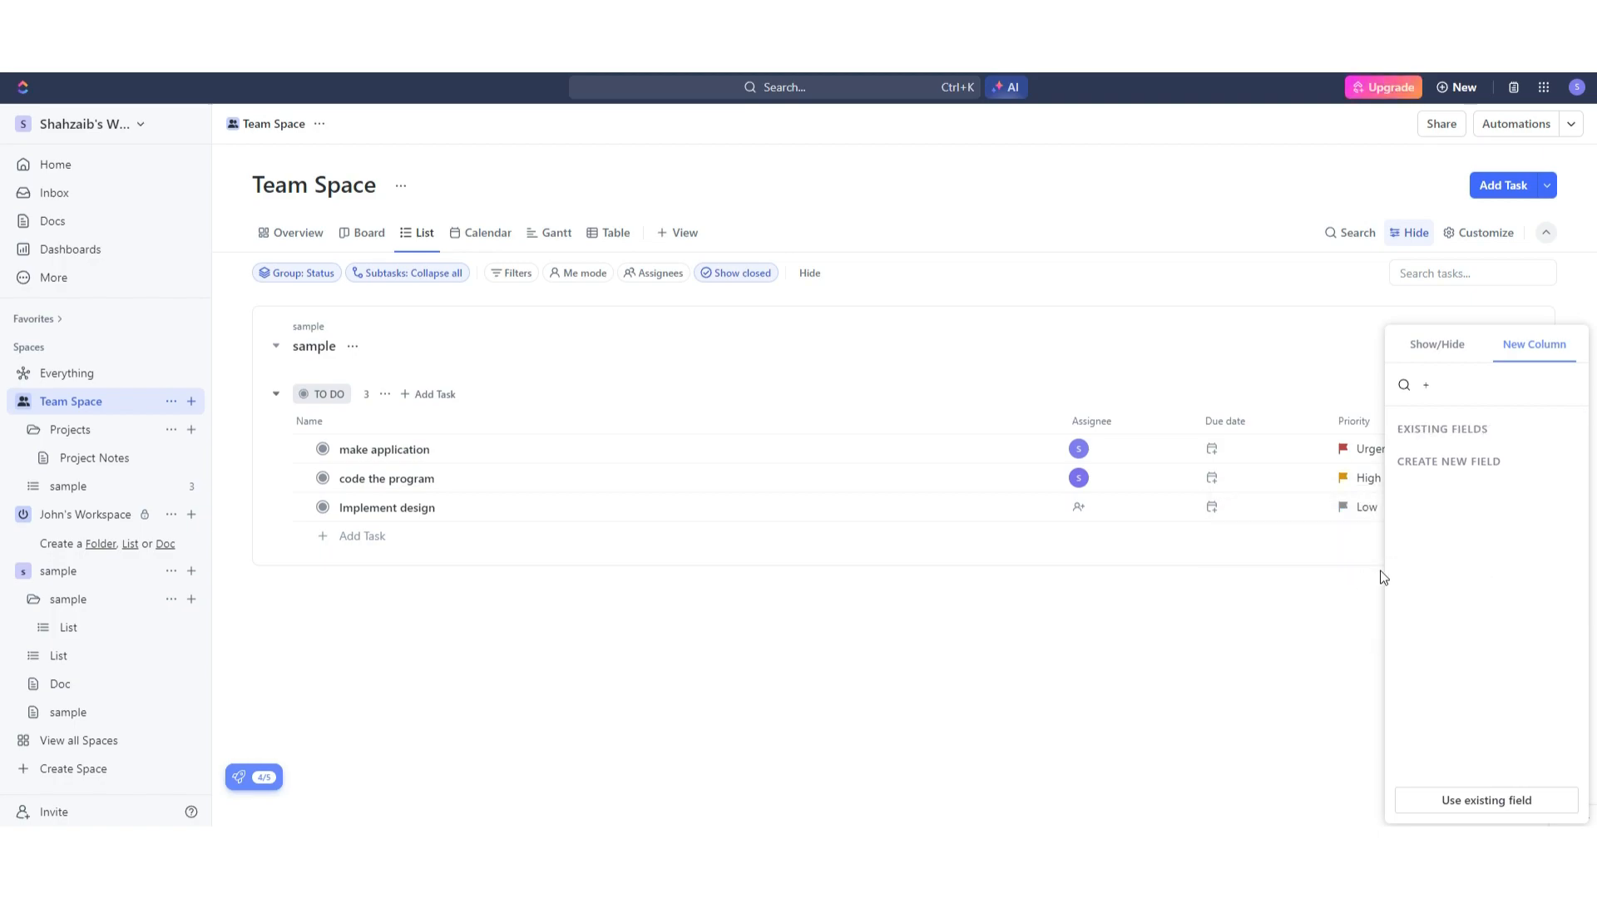
pyautogui.press('BackSpace')
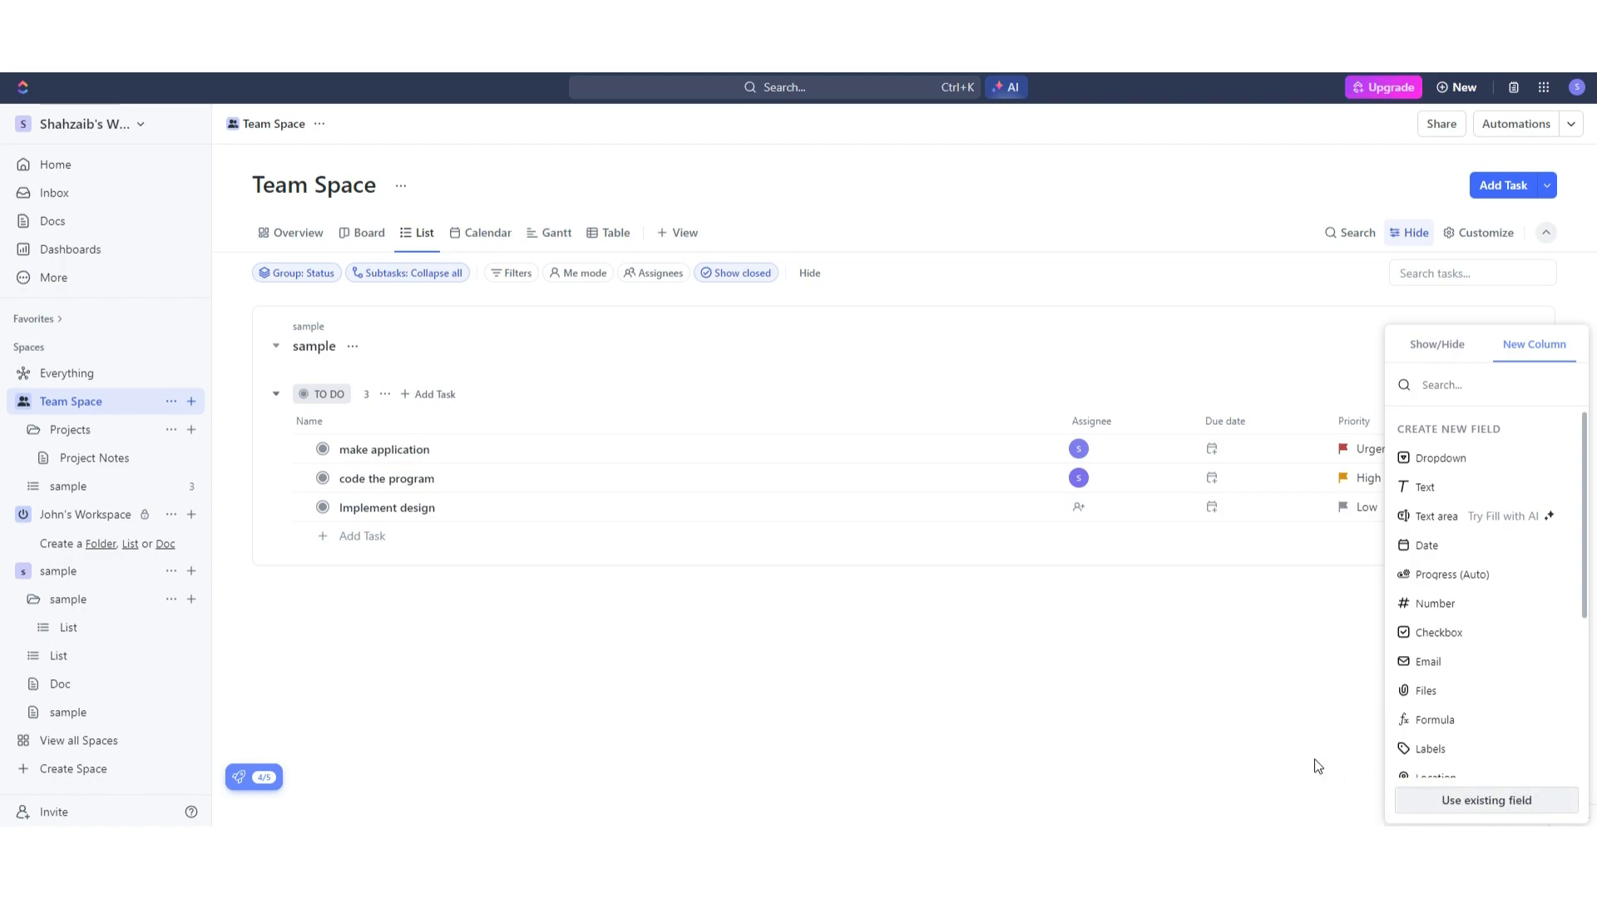
pyautogui.click(1268, 716)
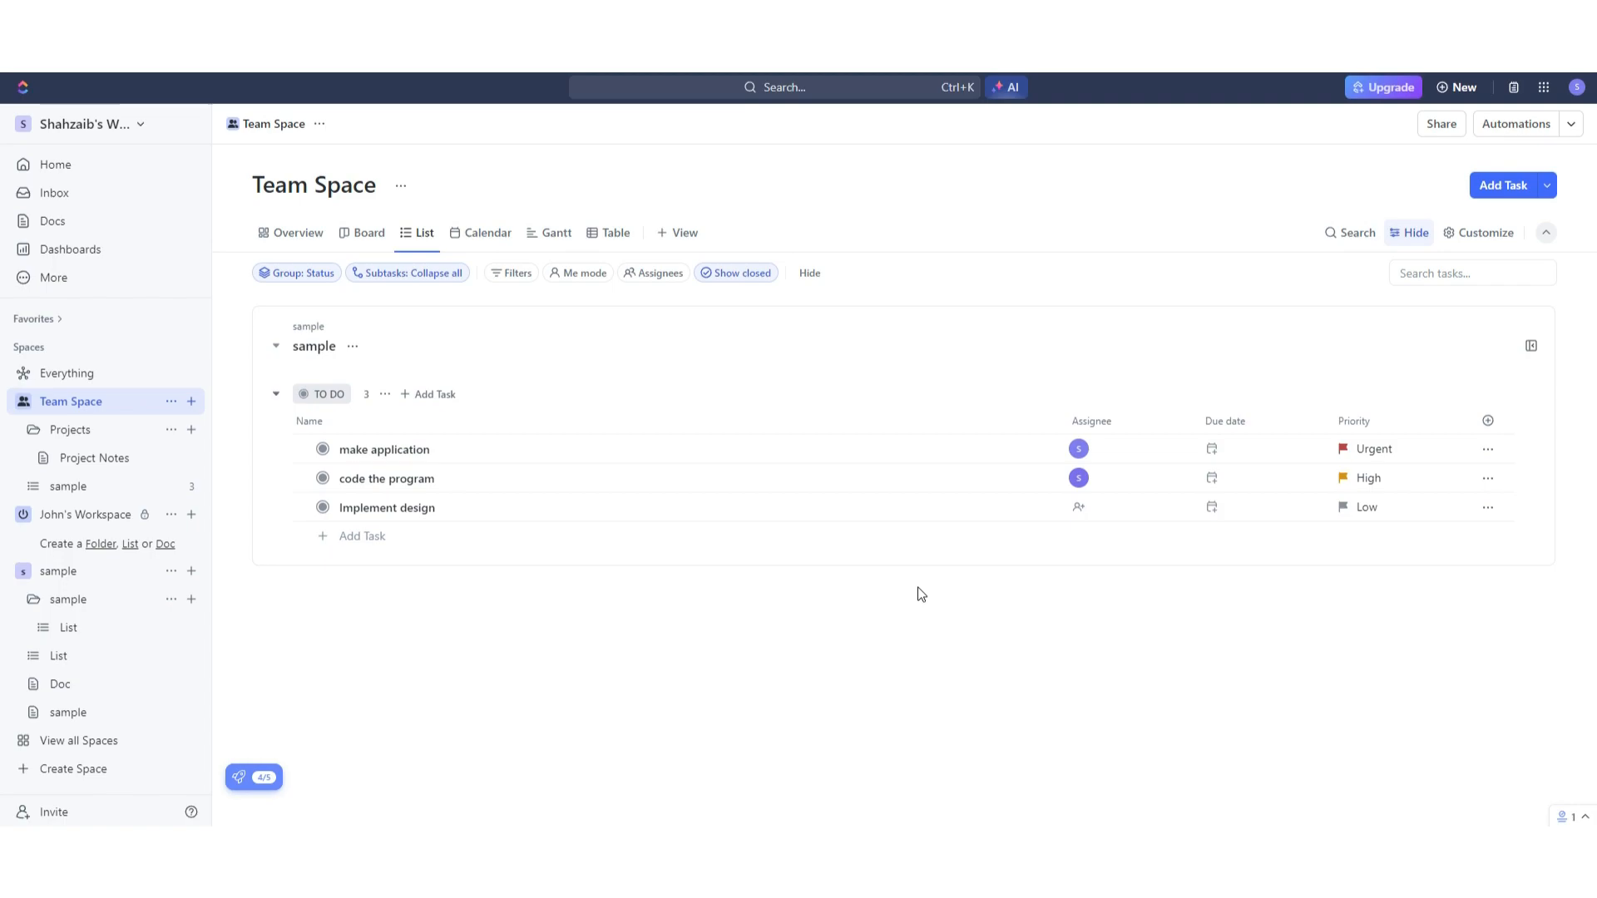
# Step: Open the make application task and look through its settings menu and Share options
pyautogui.click(584, 436)
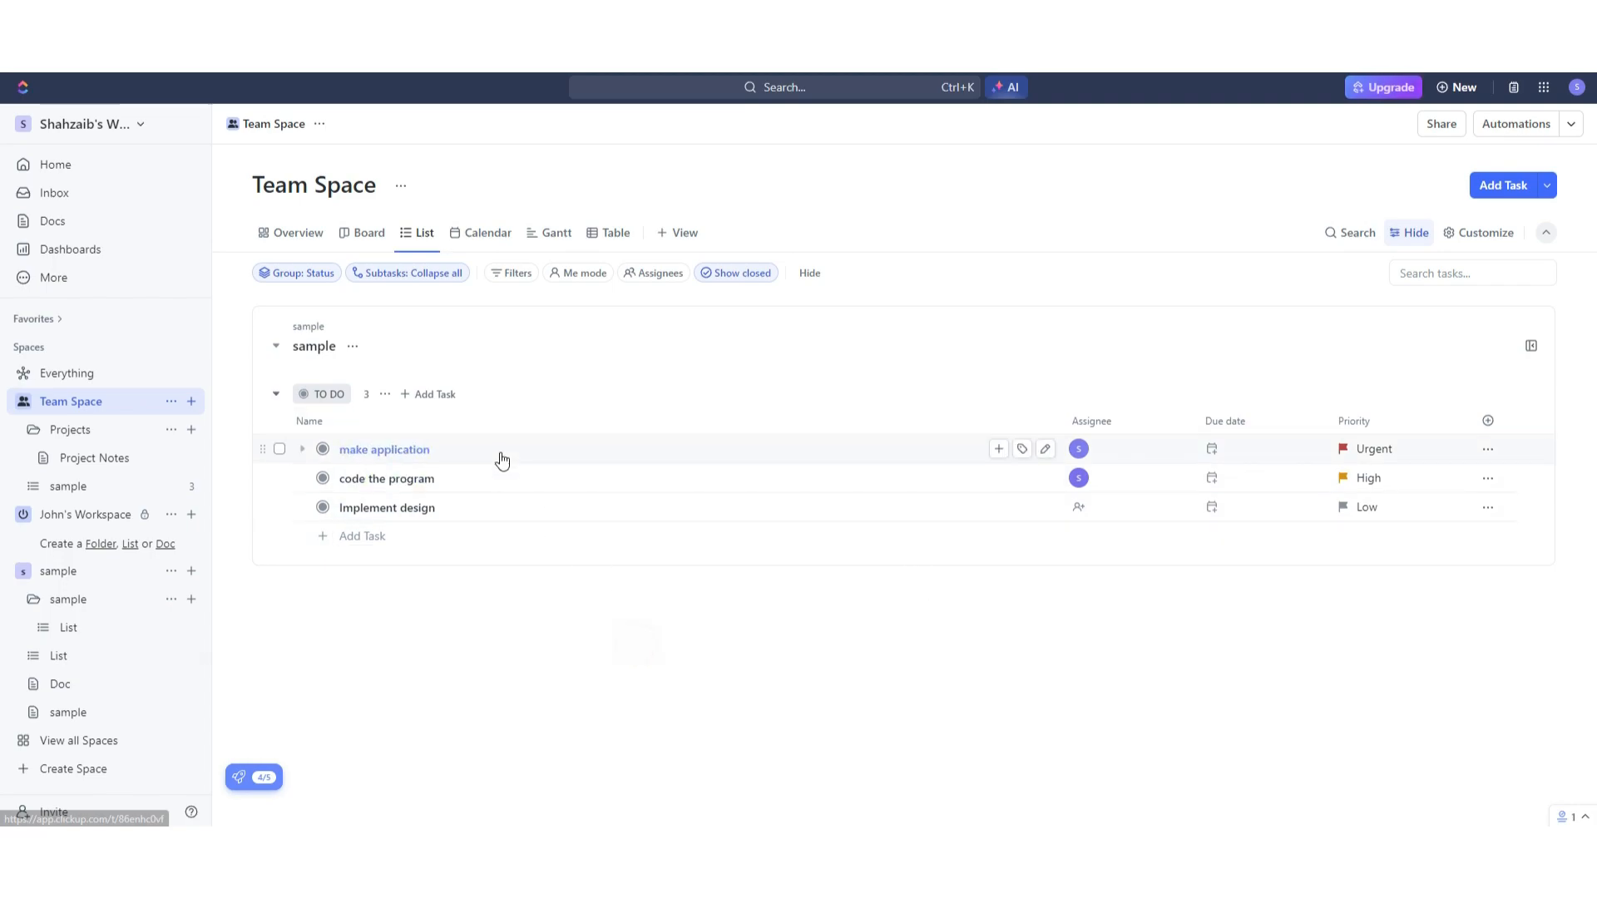
pyautogui.click(500, 454)
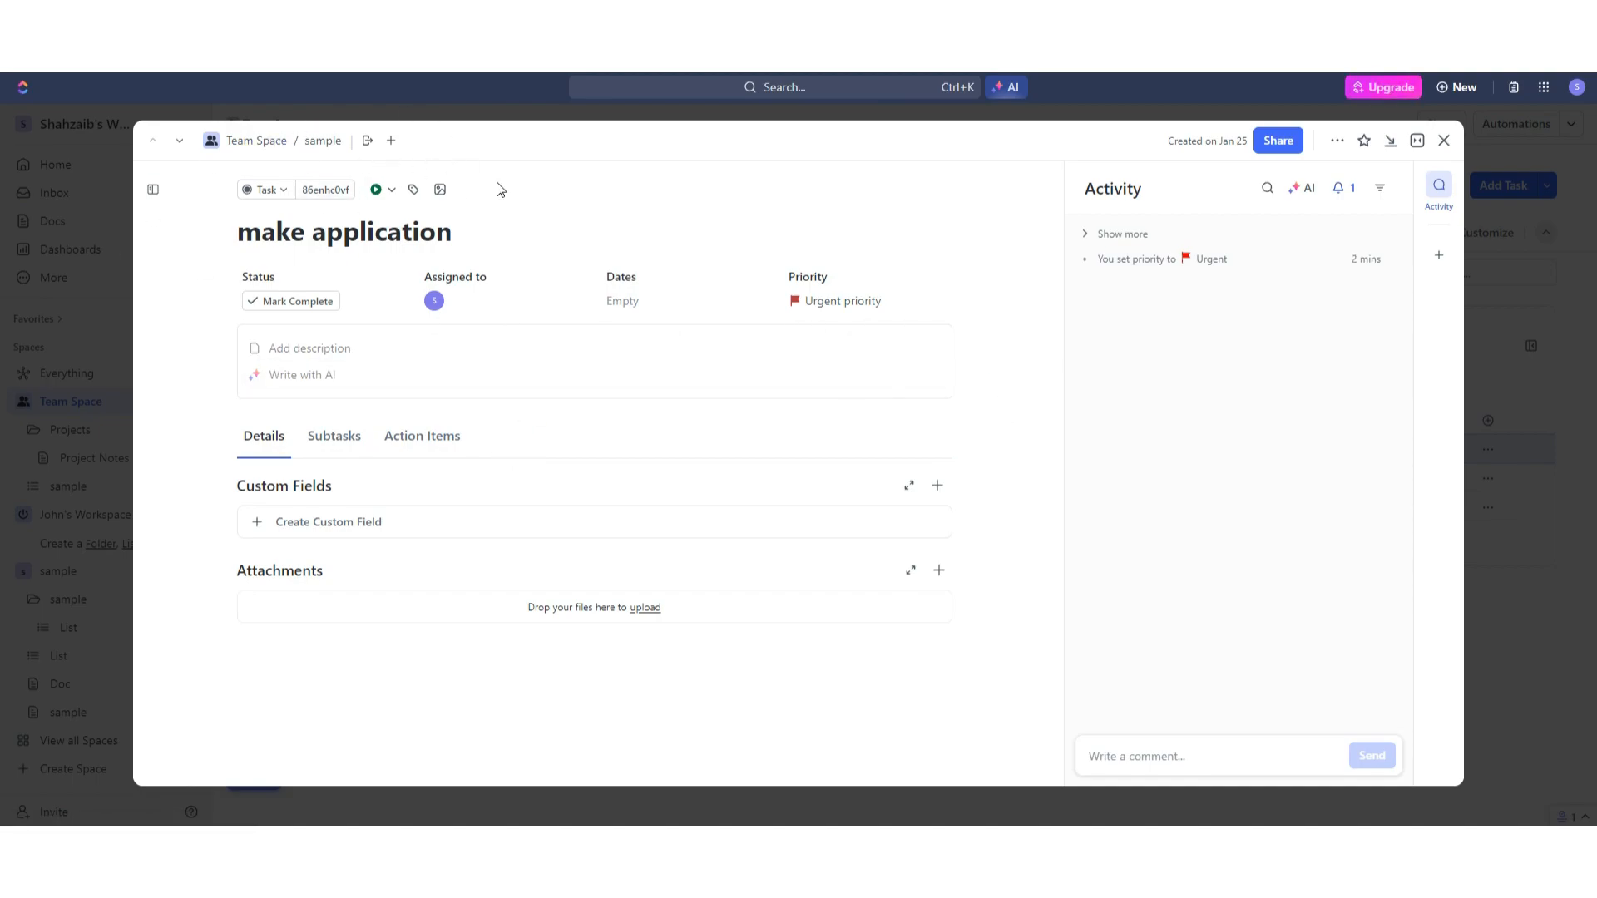
pyautogui.click(1337, 141)
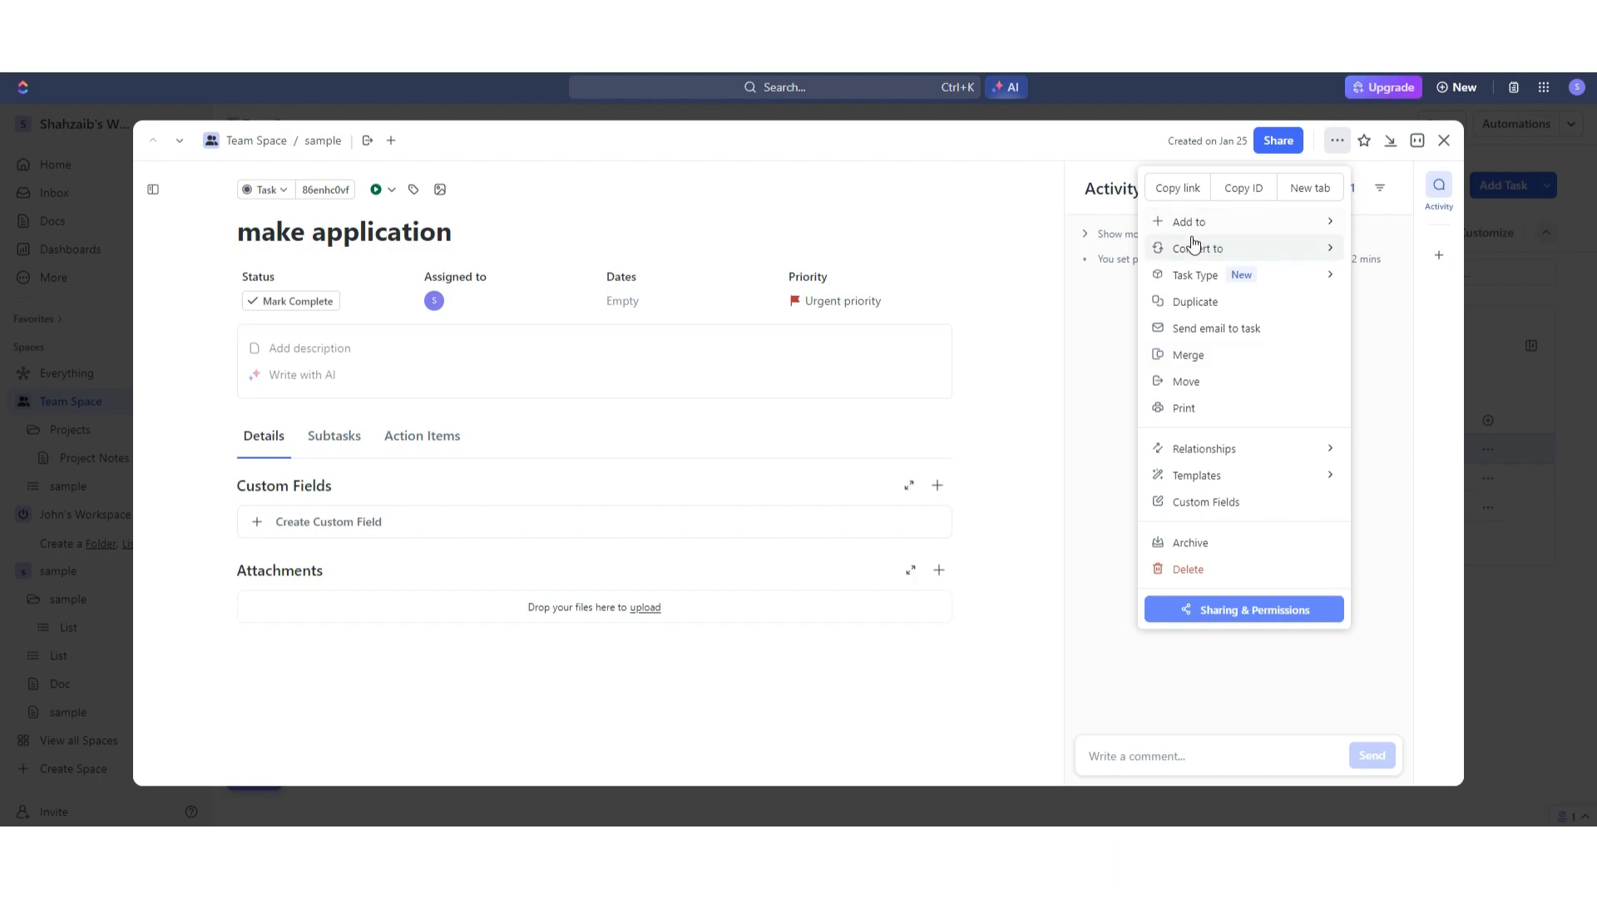
pyautogui.moveTo(1231, 219)
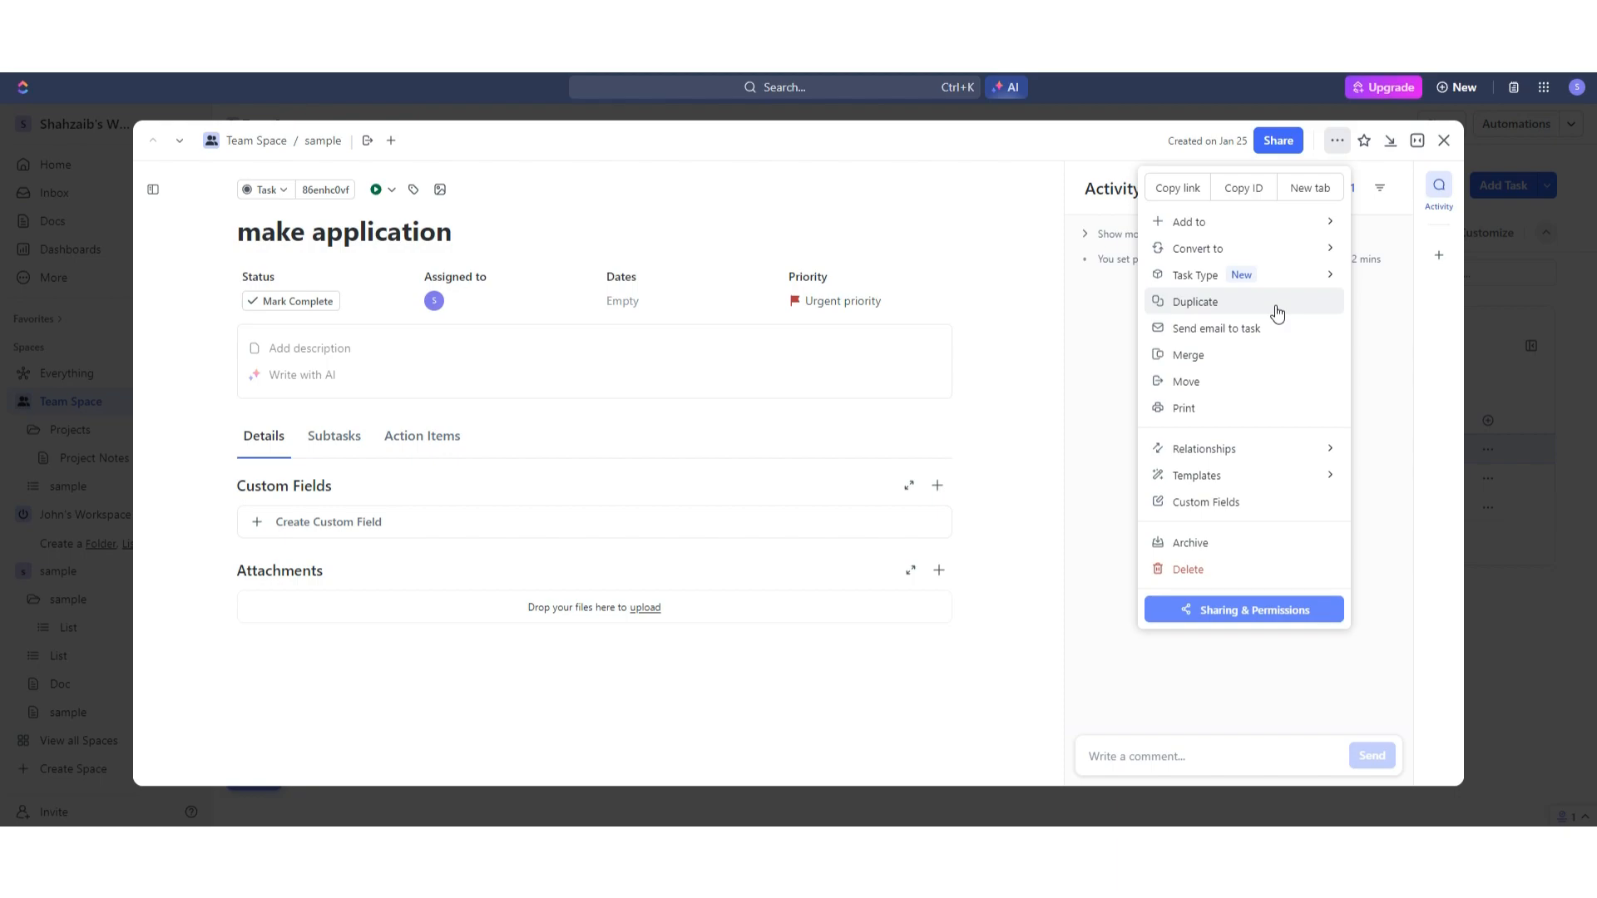
pyautogui.click(1330, 146)
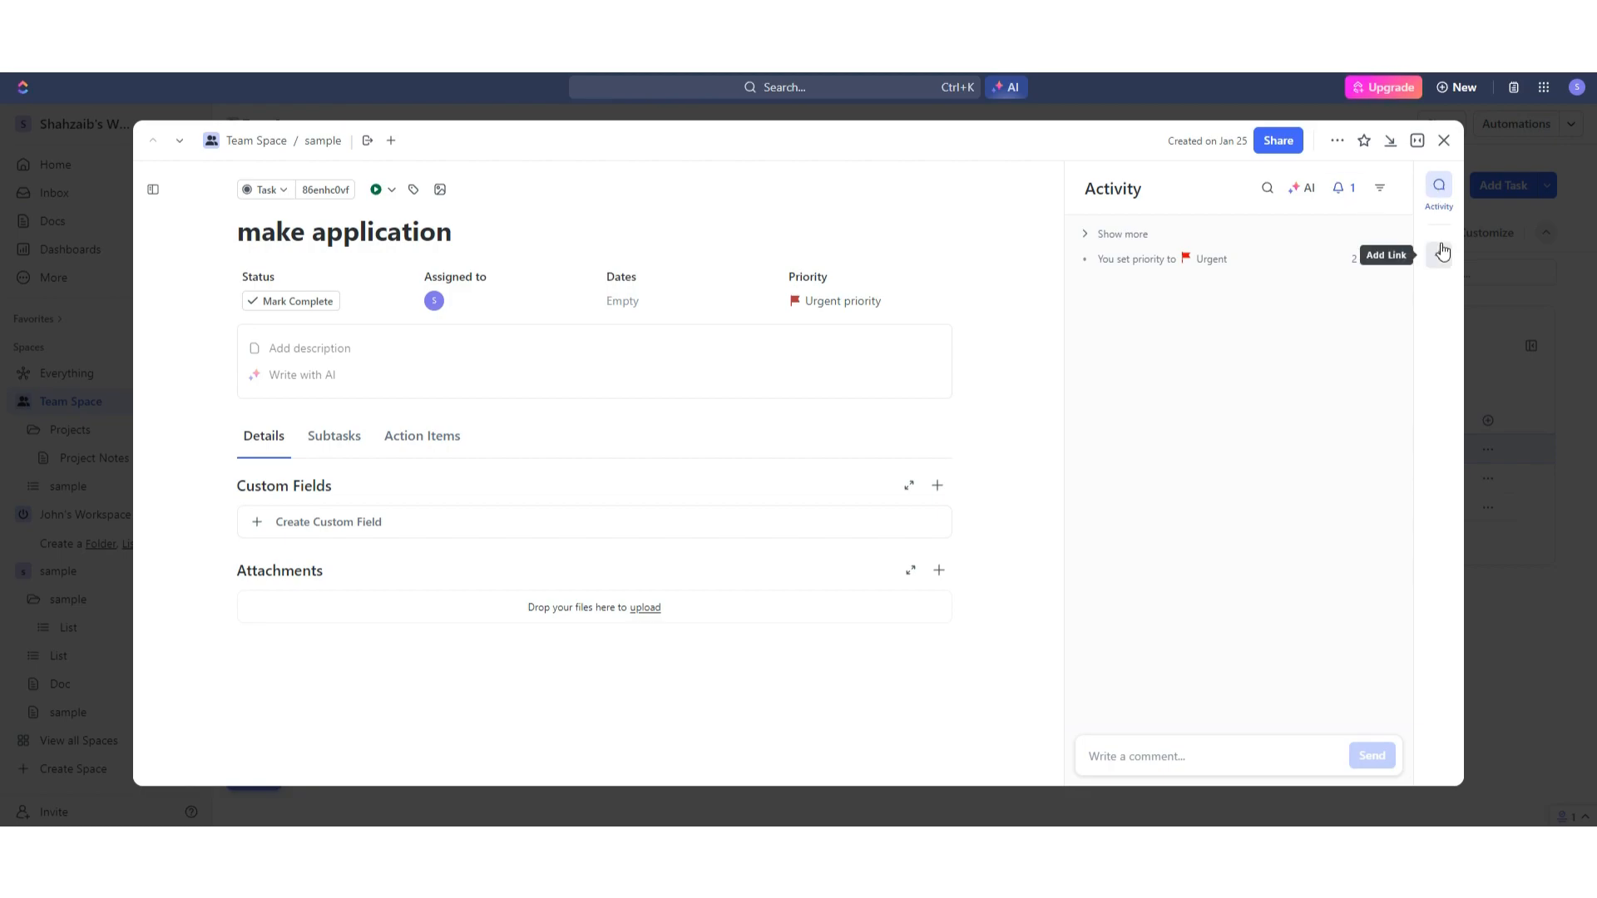
pyautogui.click(1271, 143)
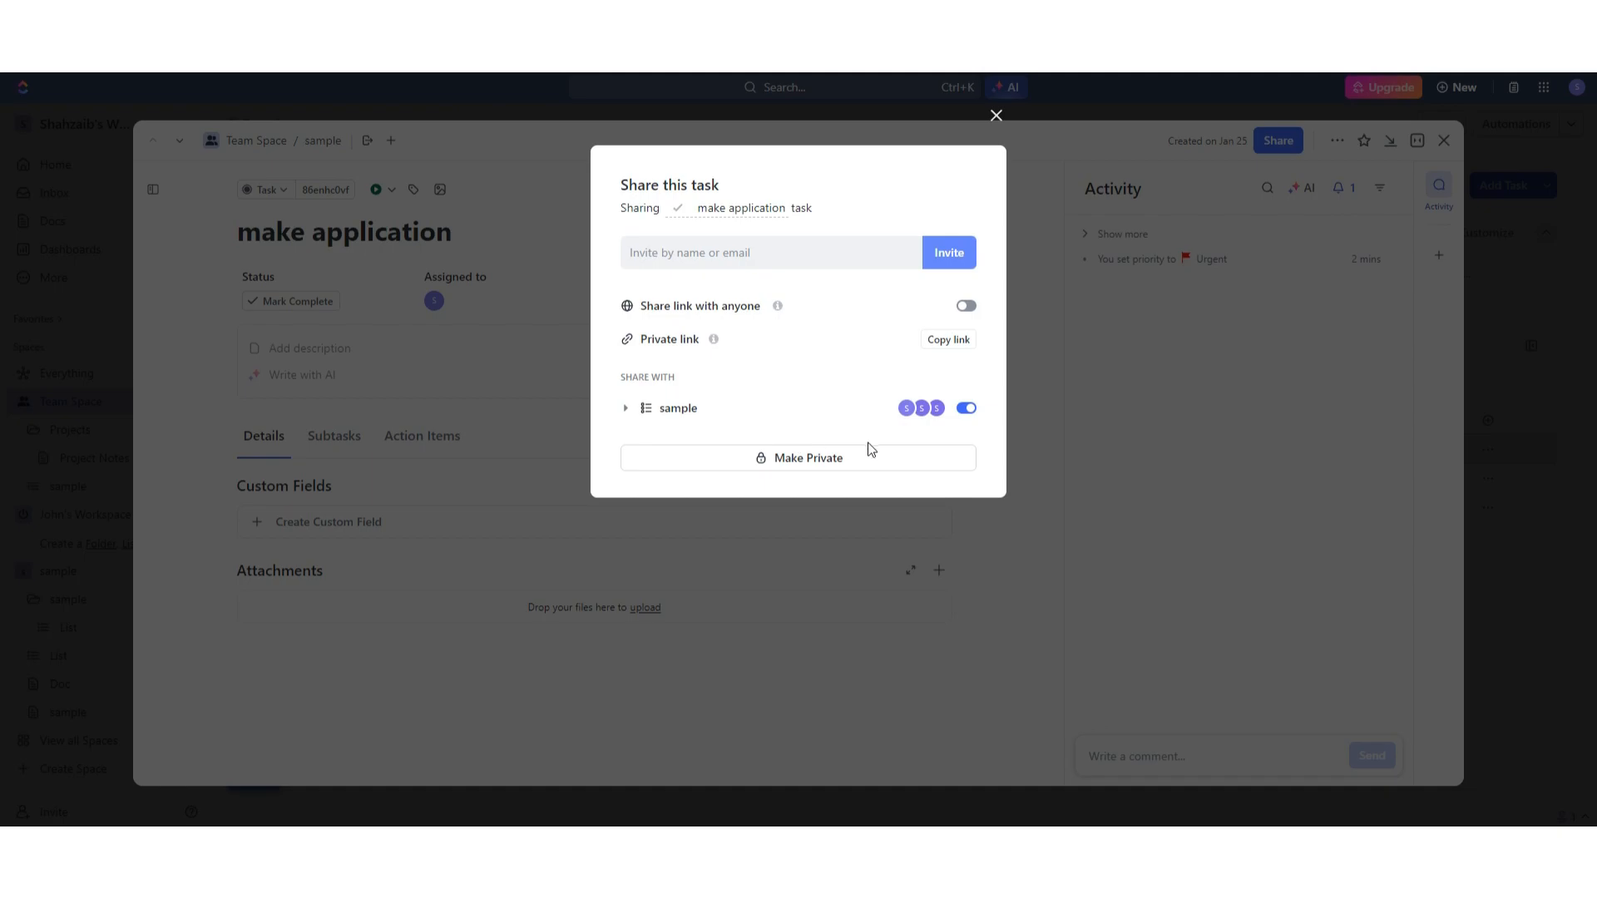
pyautogui.click(1096, 375)
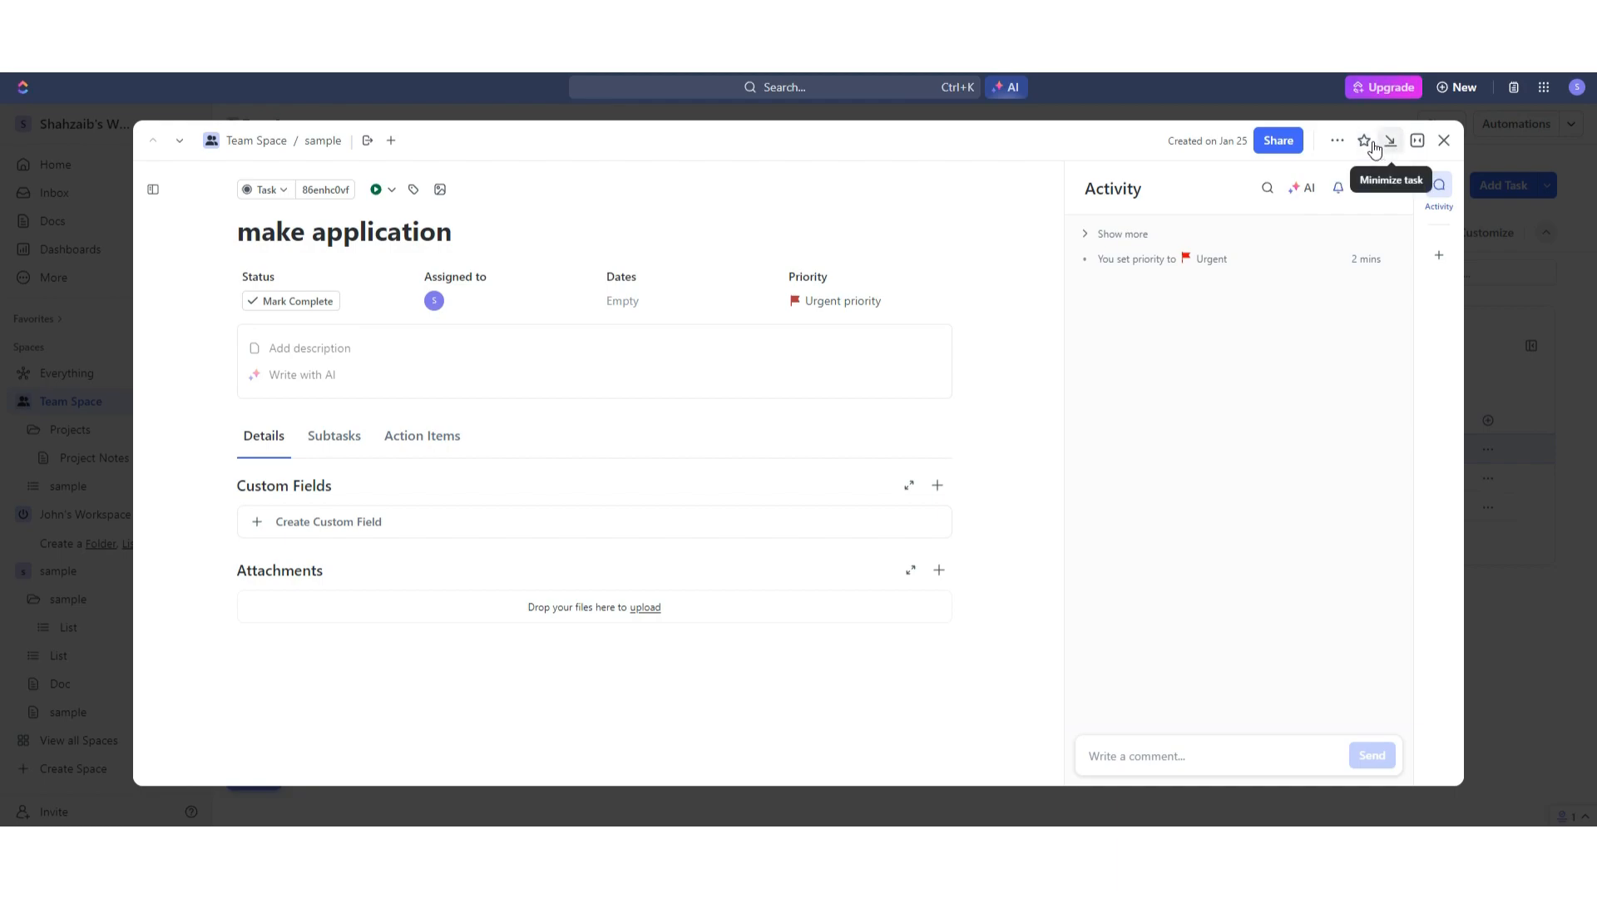
# Step: Mark the make application task as Completed
pyautogui.click(1339, 142)
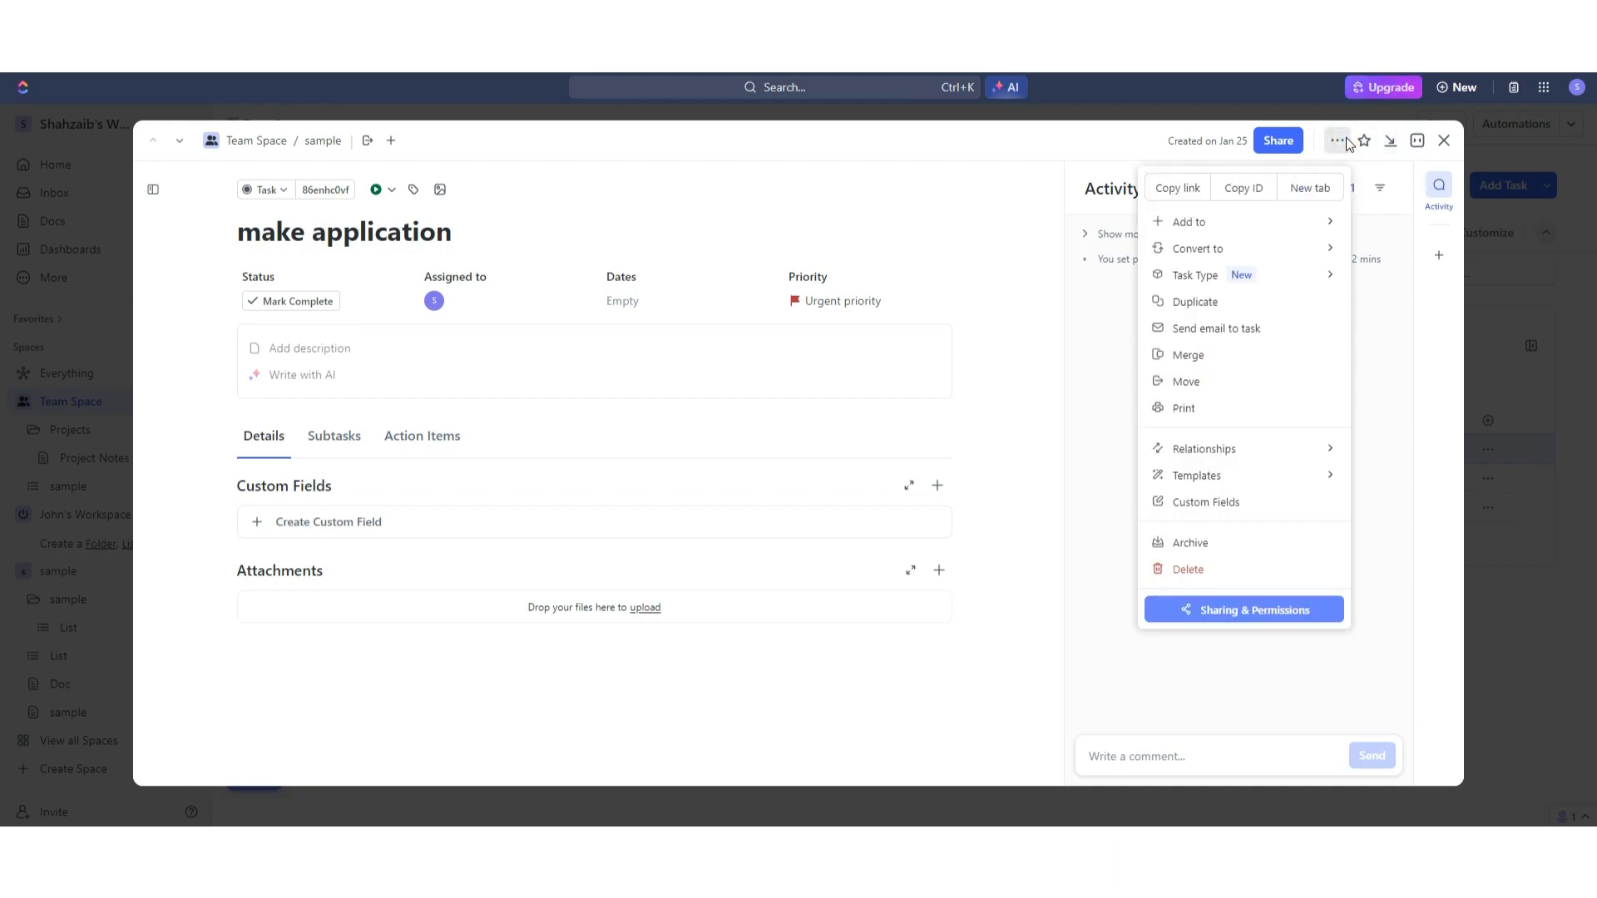
pyautogui.click(1346, 142)
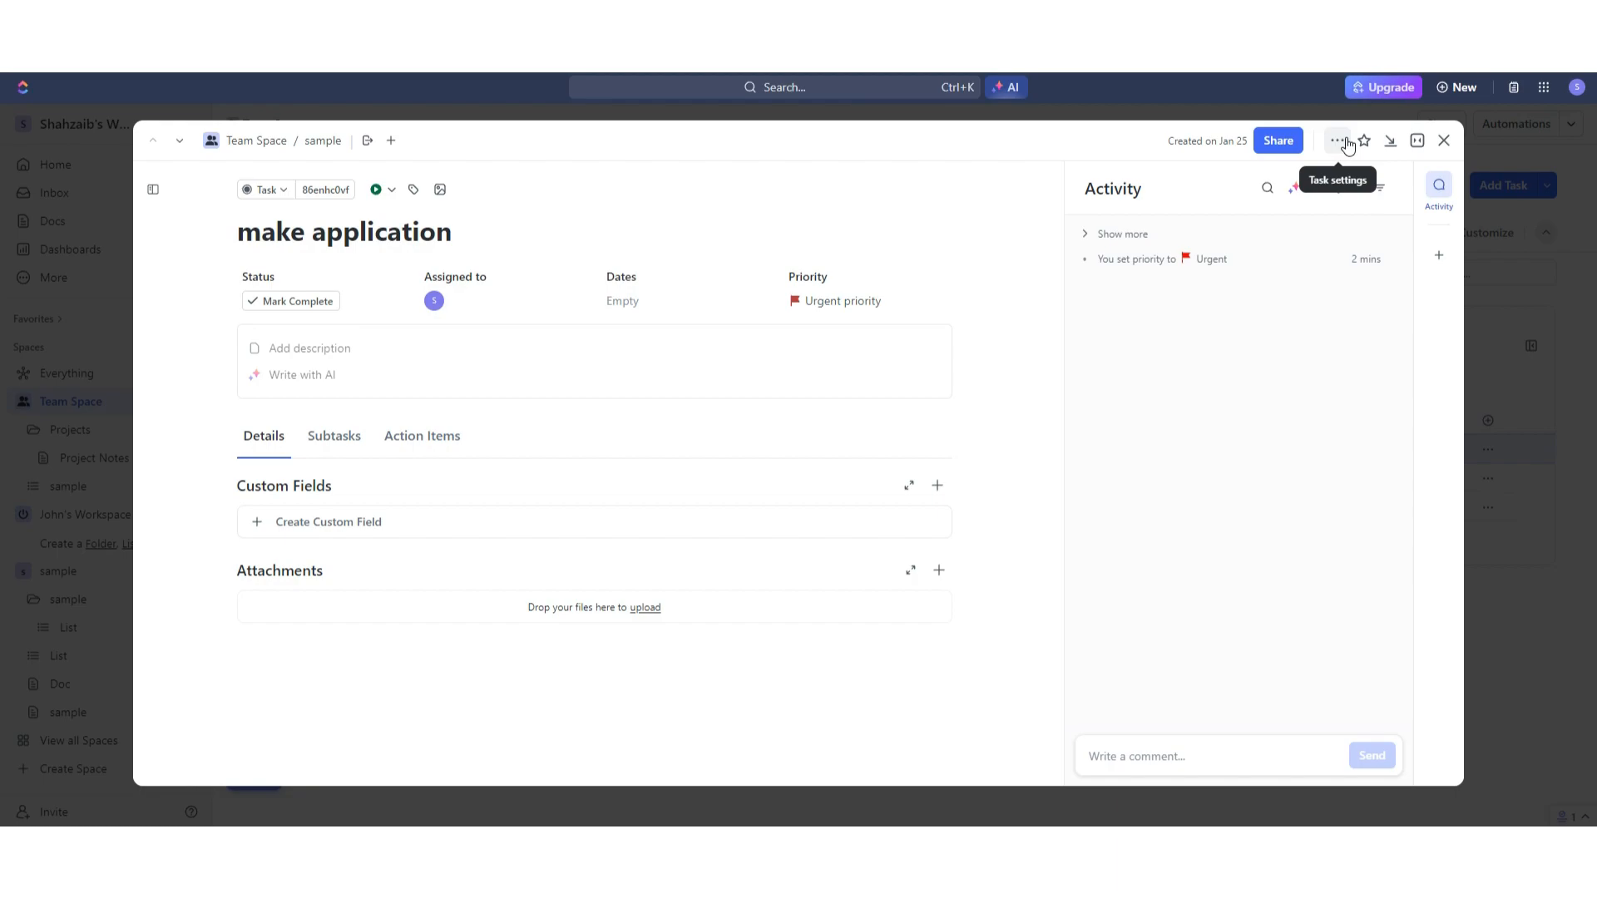
pyautogui.click(309, 351)
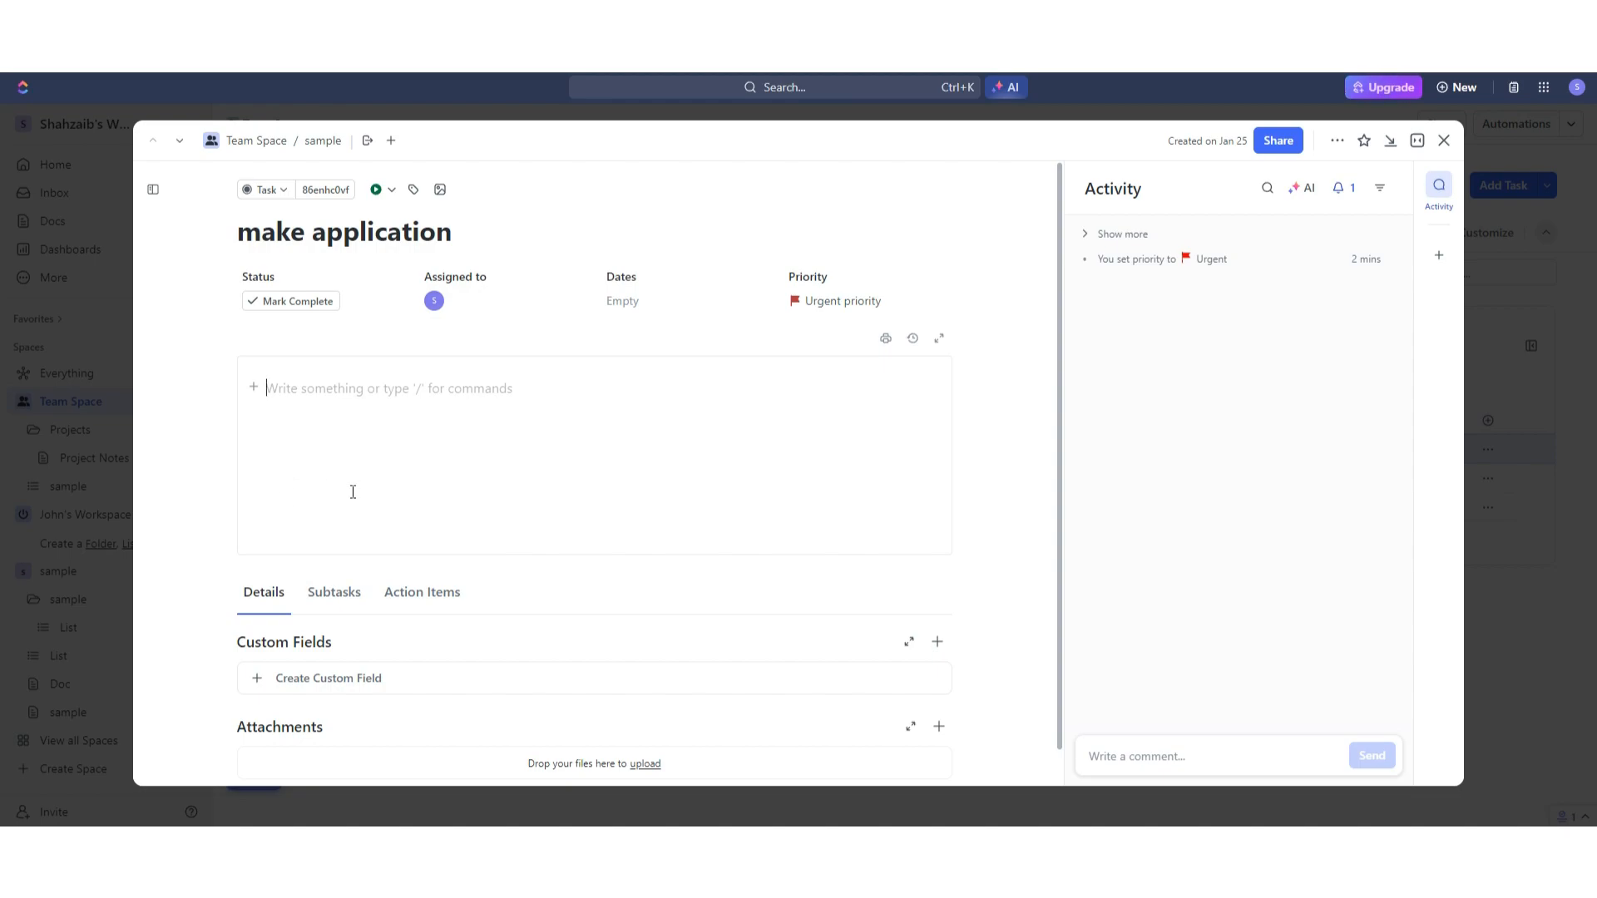
pyautogui.click(267, 306)
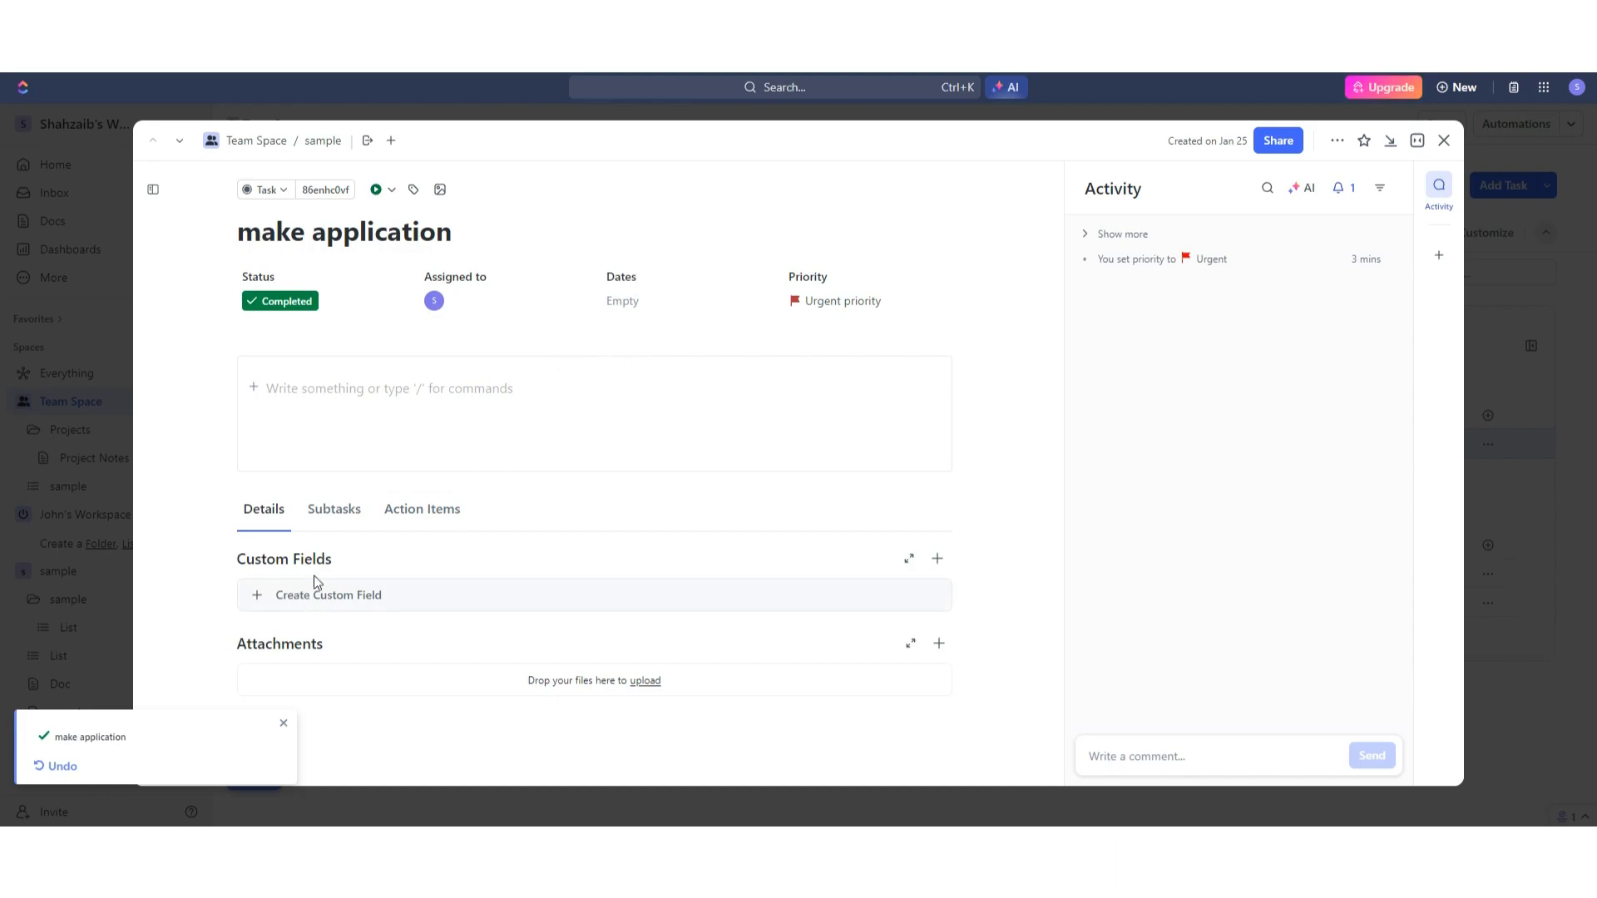
# Step: Check the task's Subtasks and Action Items without adding a subtask, then close the task
pyautogui.click(324, 522)
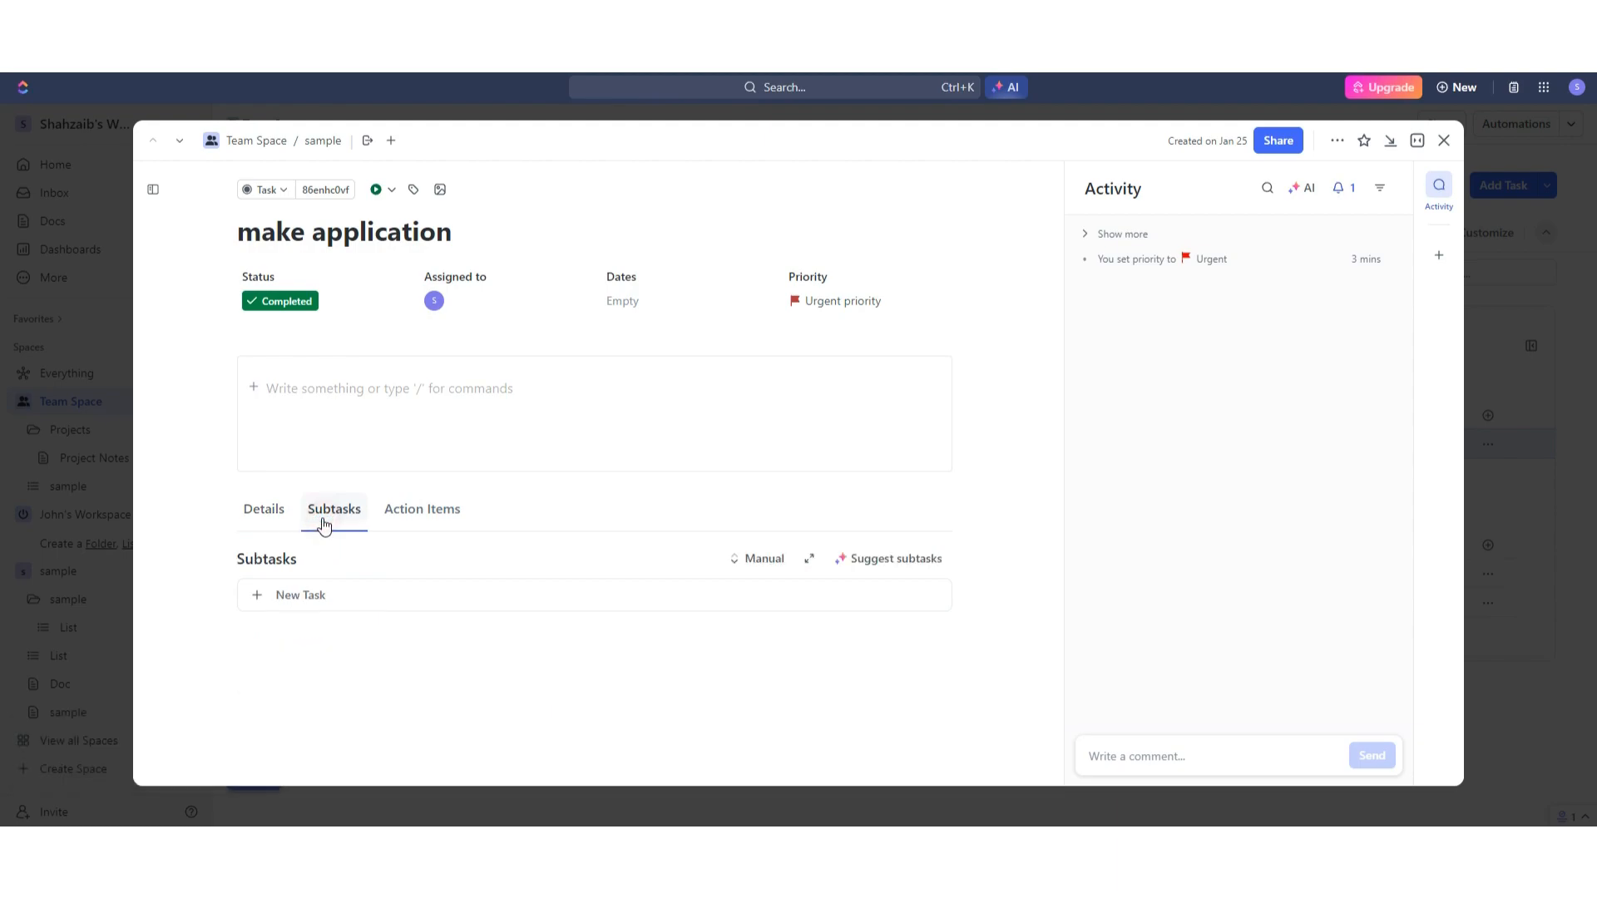
pyautogui.click(296, 607)
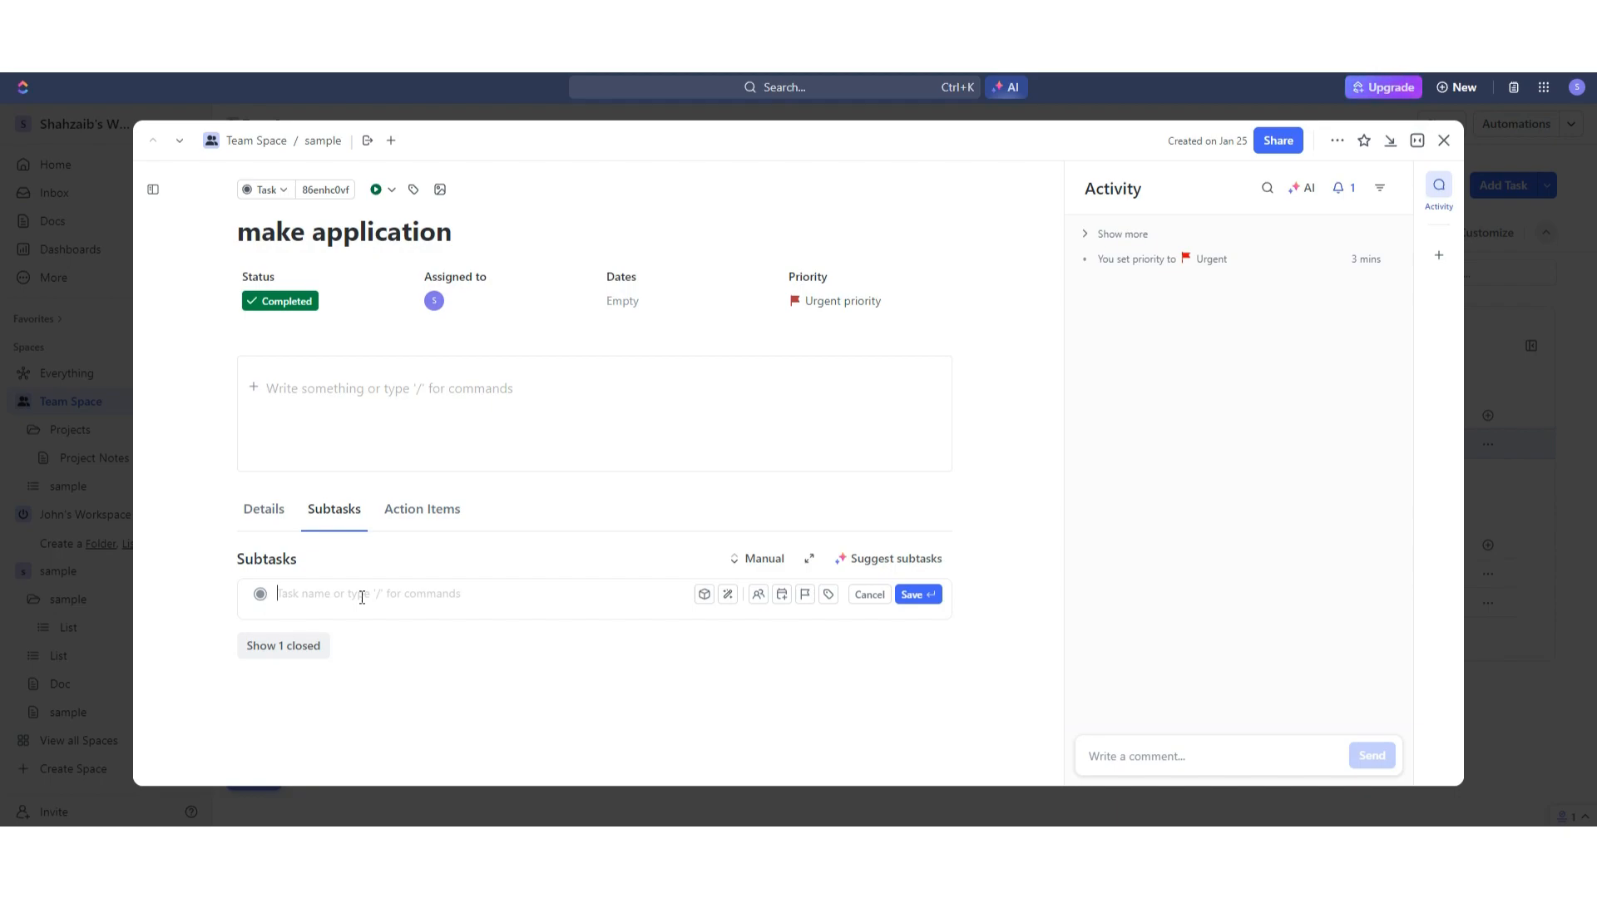
pyautogui.click(416, 510)
pyautogui.click(341, 509)
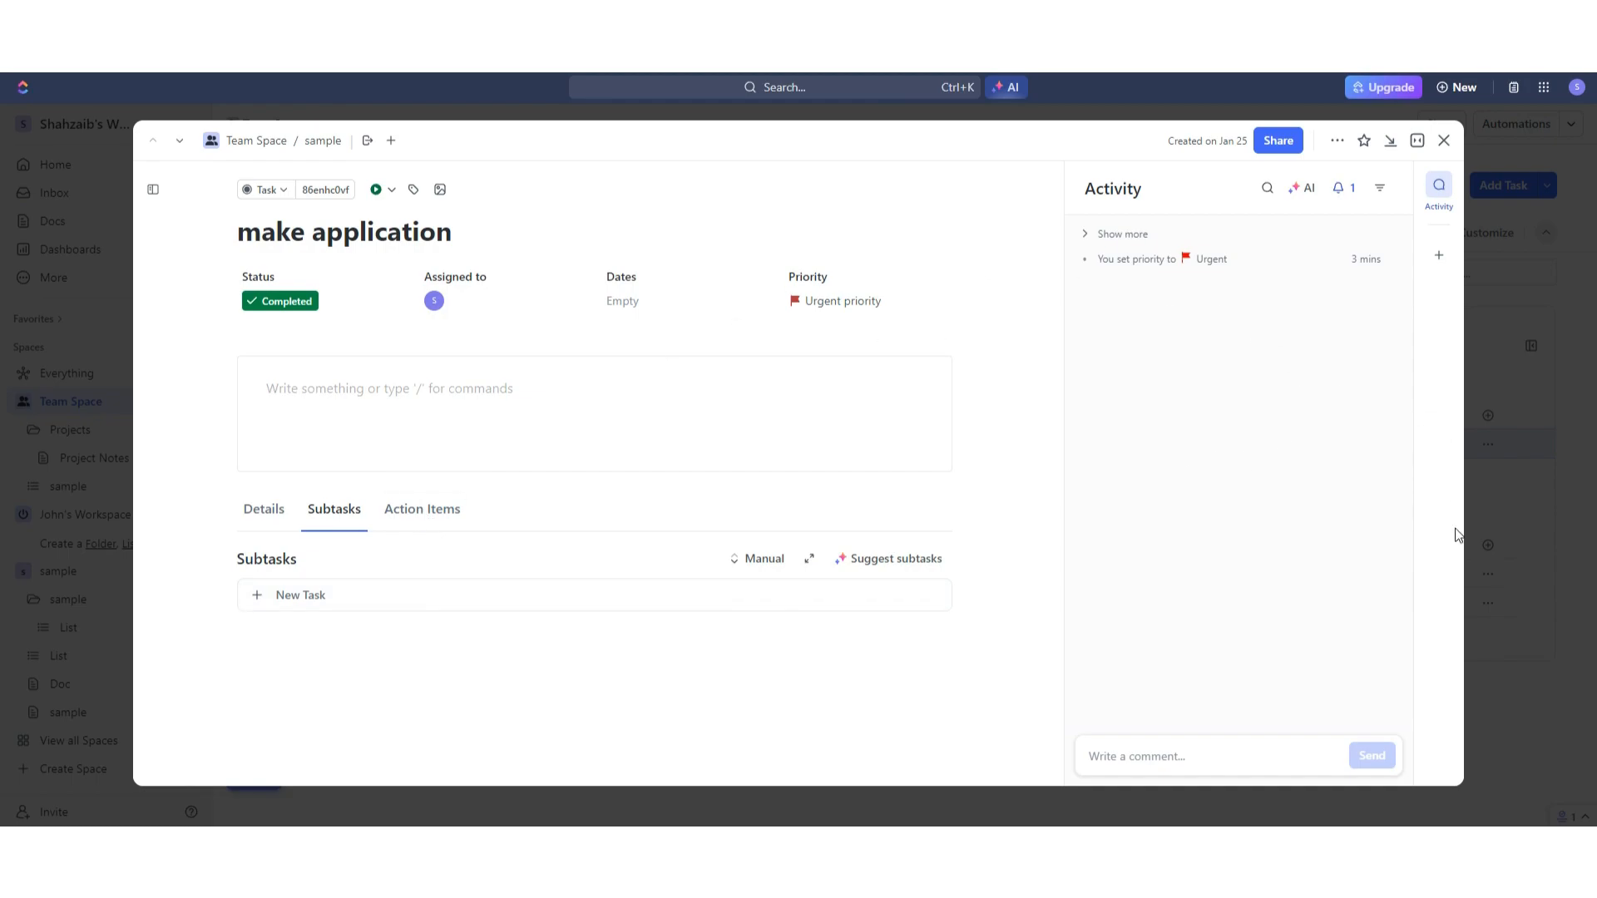
pyautogui.click(1489, 599)
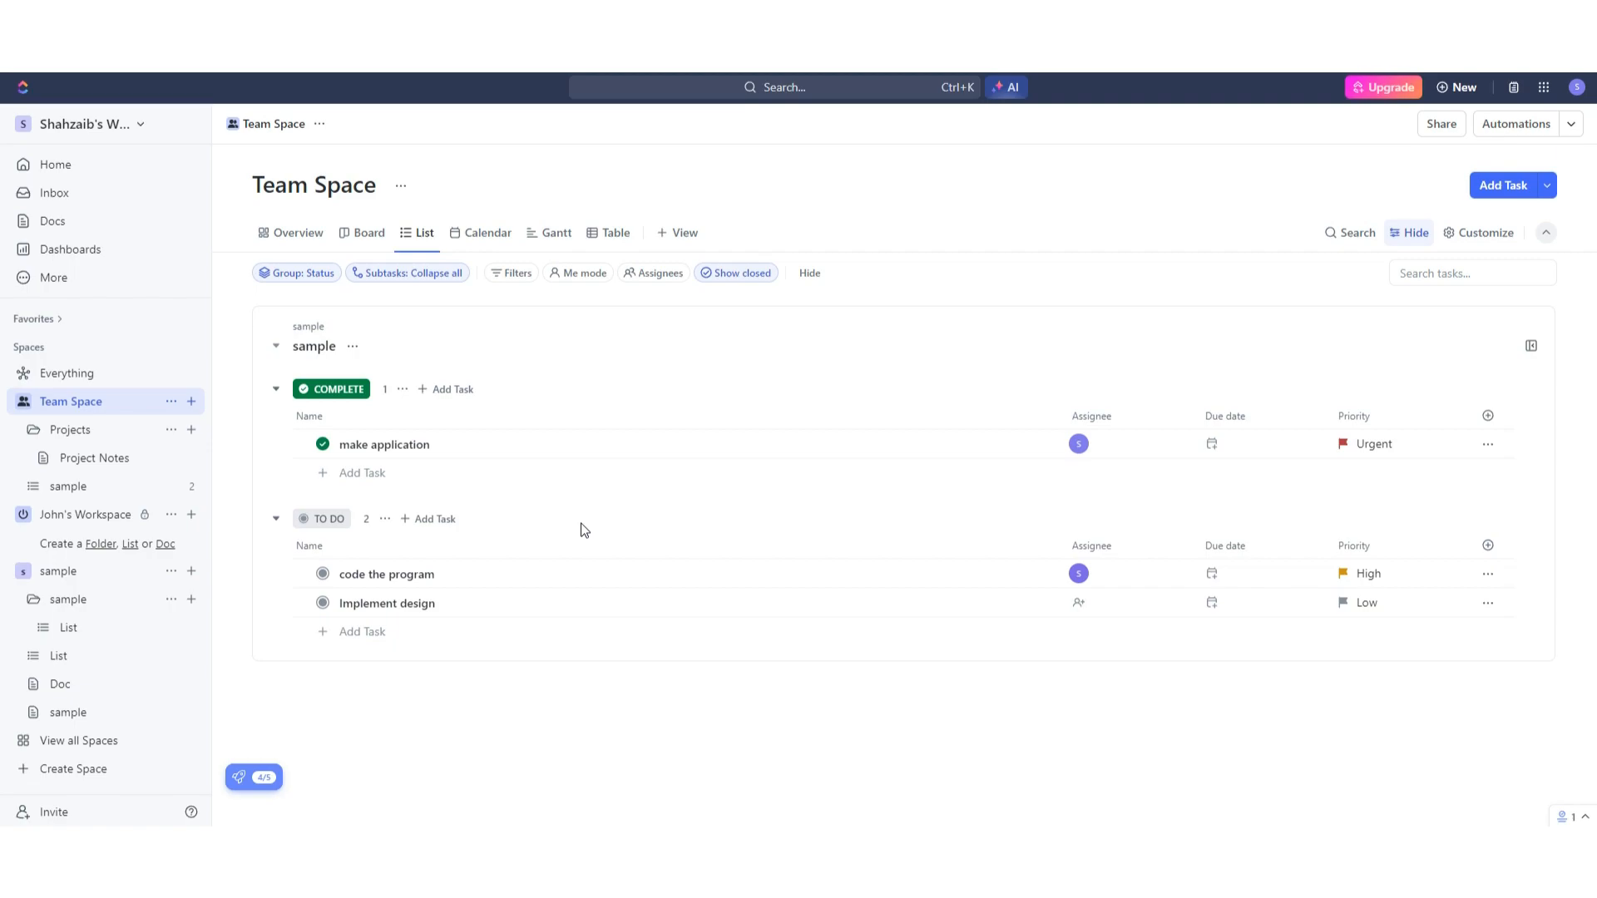
pyautogui.click(93, 123)
pyautogui.click(89, 218)
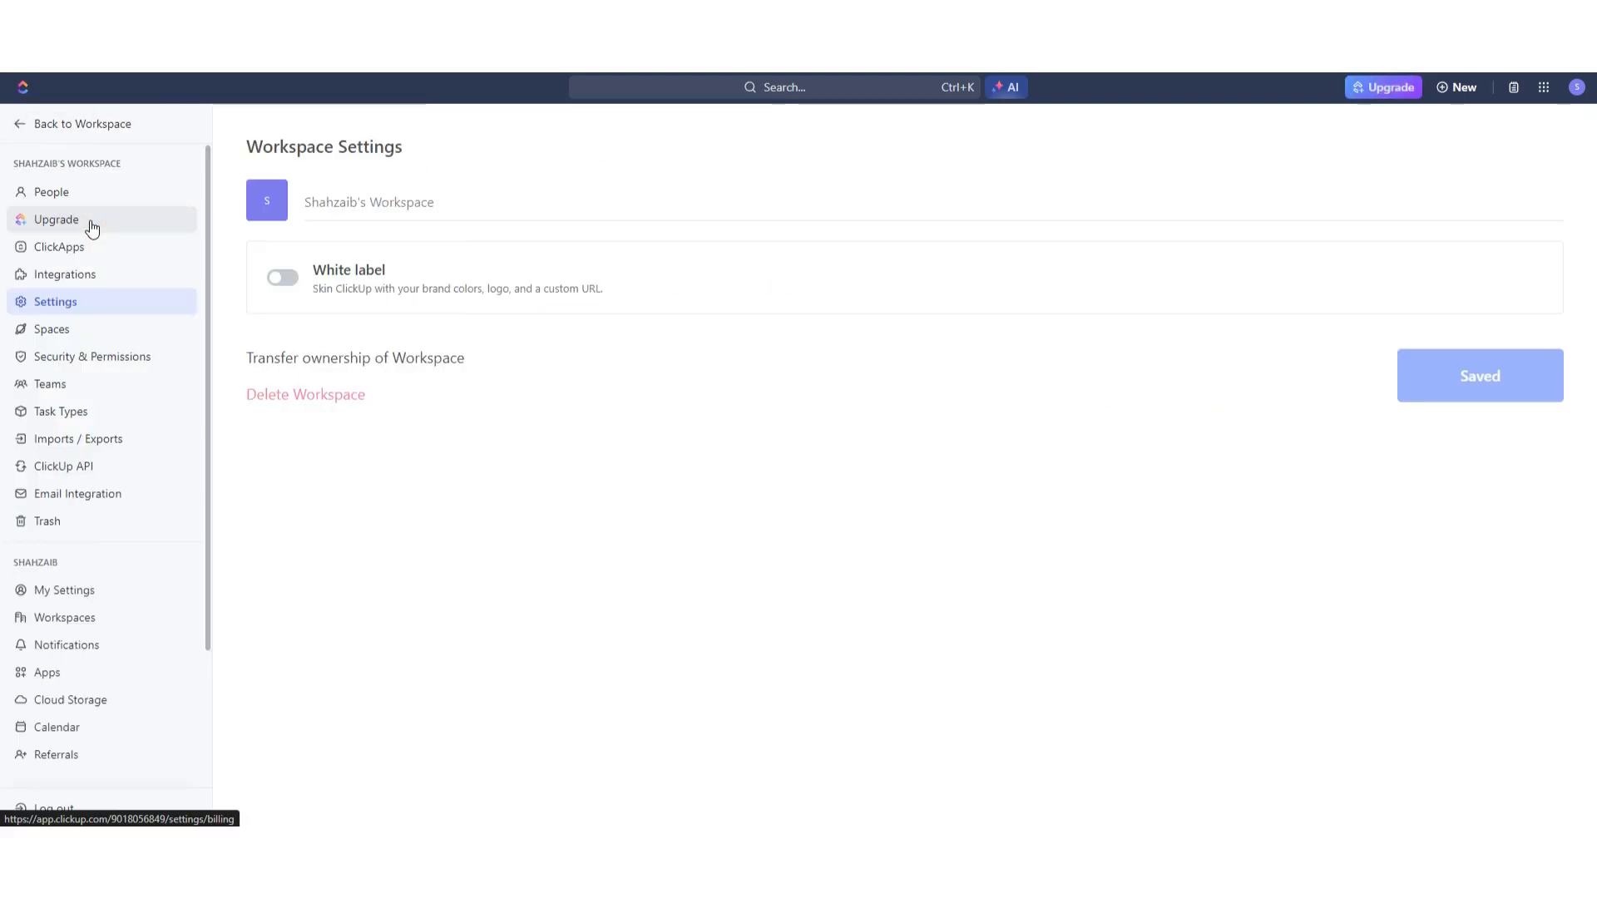
pyautogui.click(93, 250)
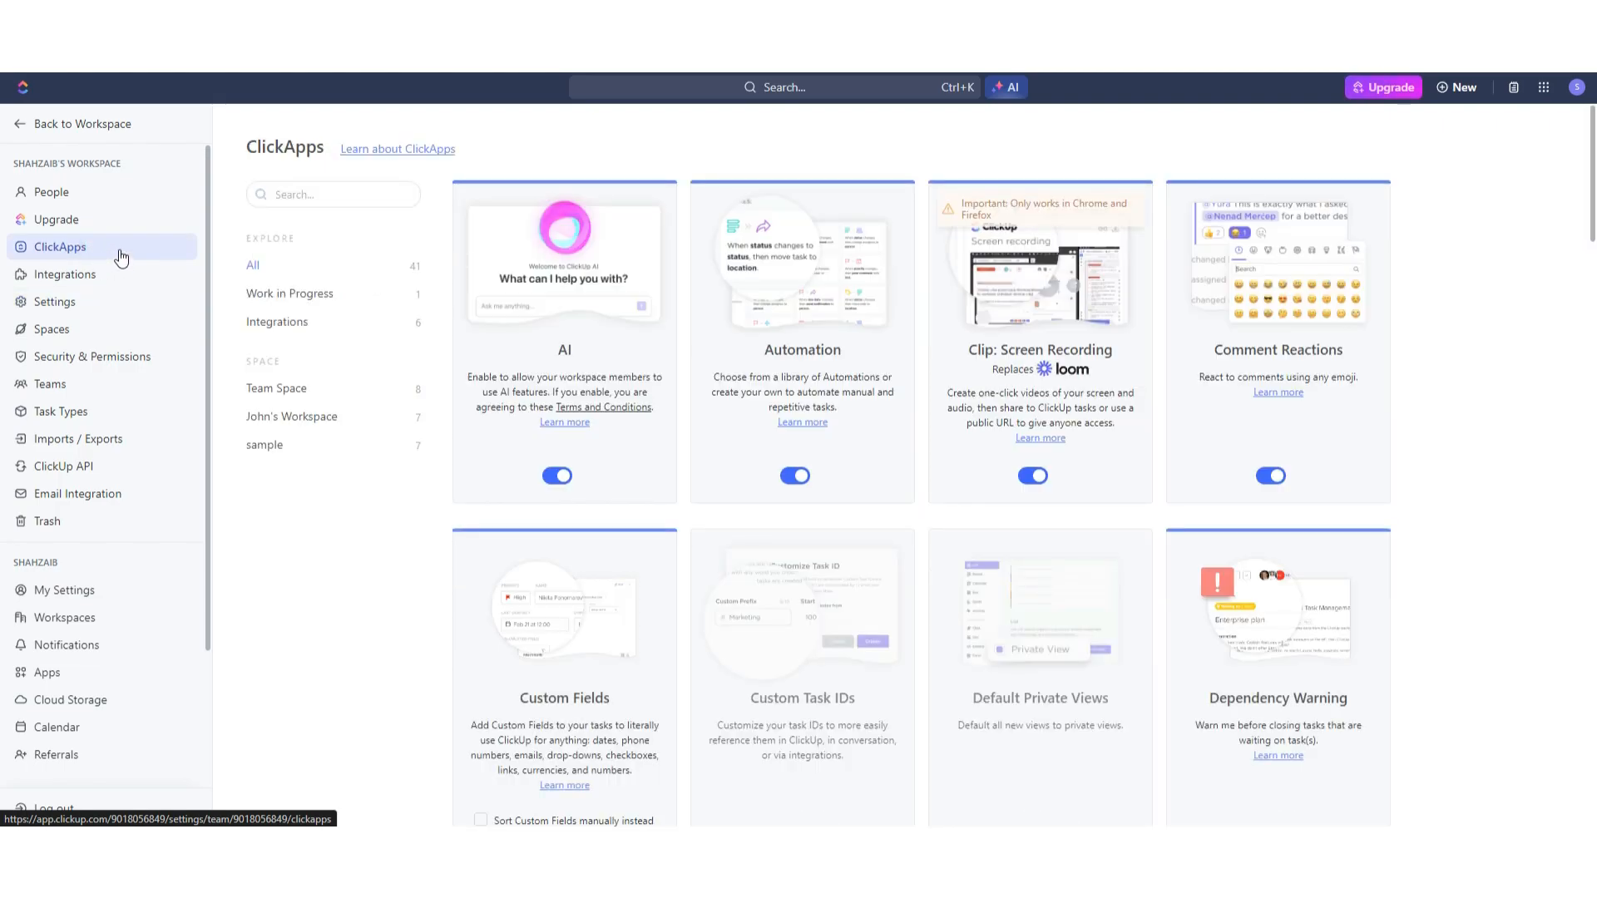
pyautogui.scroll(-1, 980, 512)
pyautogui.scroll(-8, 981, 512)
pyautogui.scroll(-4, 980, 512)
pyautogui.scroll(10, 981, 512)
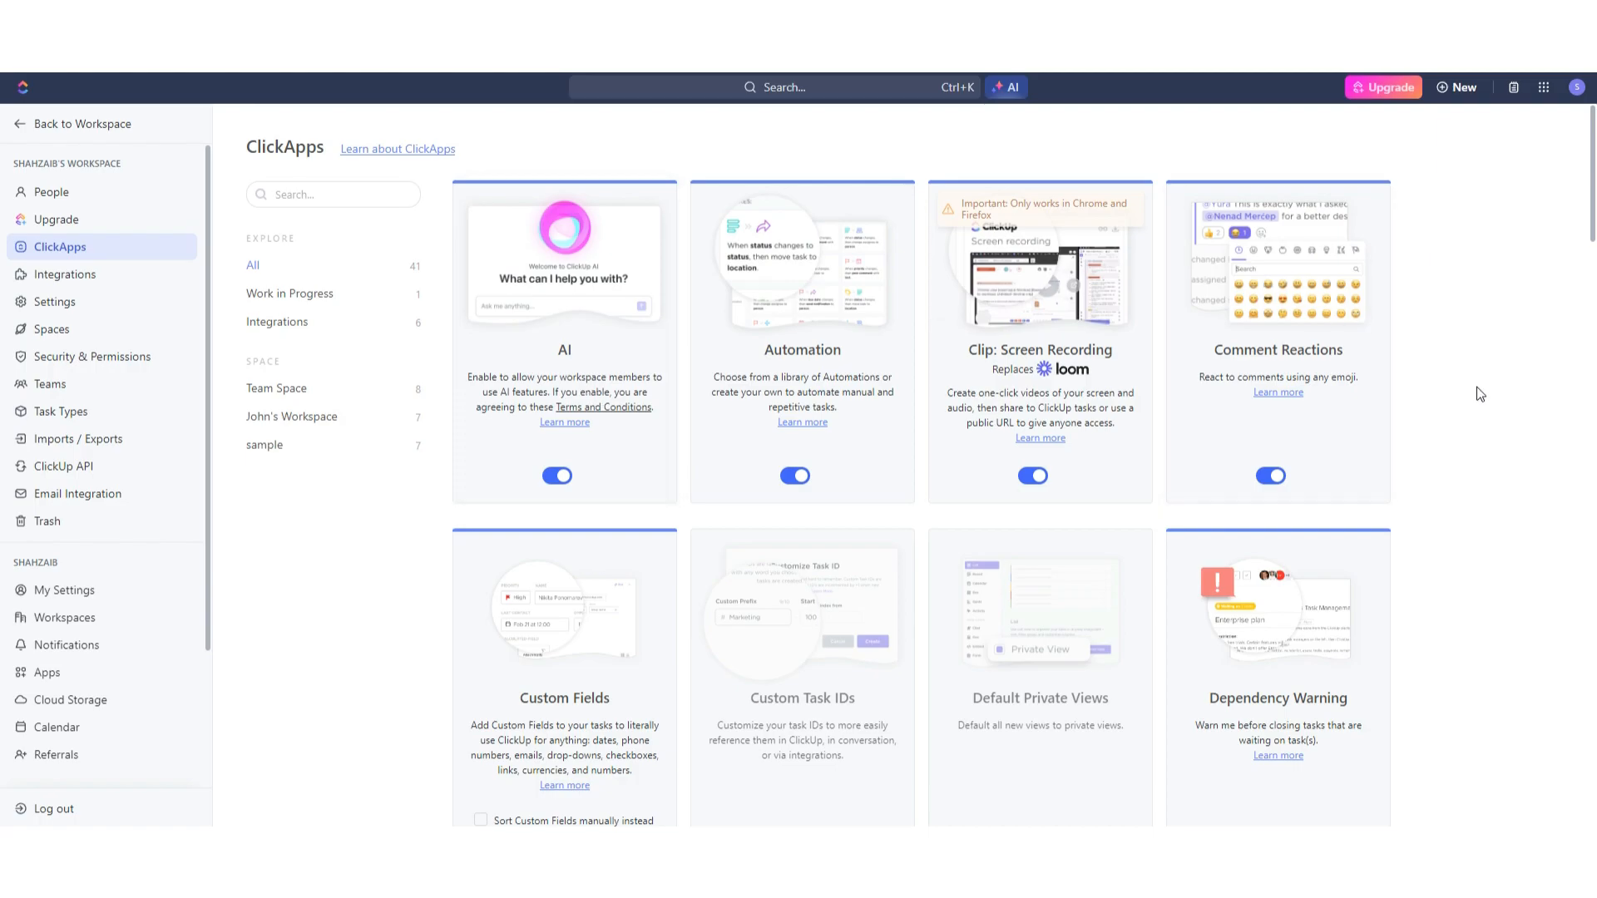
pyautogui.scroll(-5, 1446, 409)
pyautogui.middleClick(1446, 408)
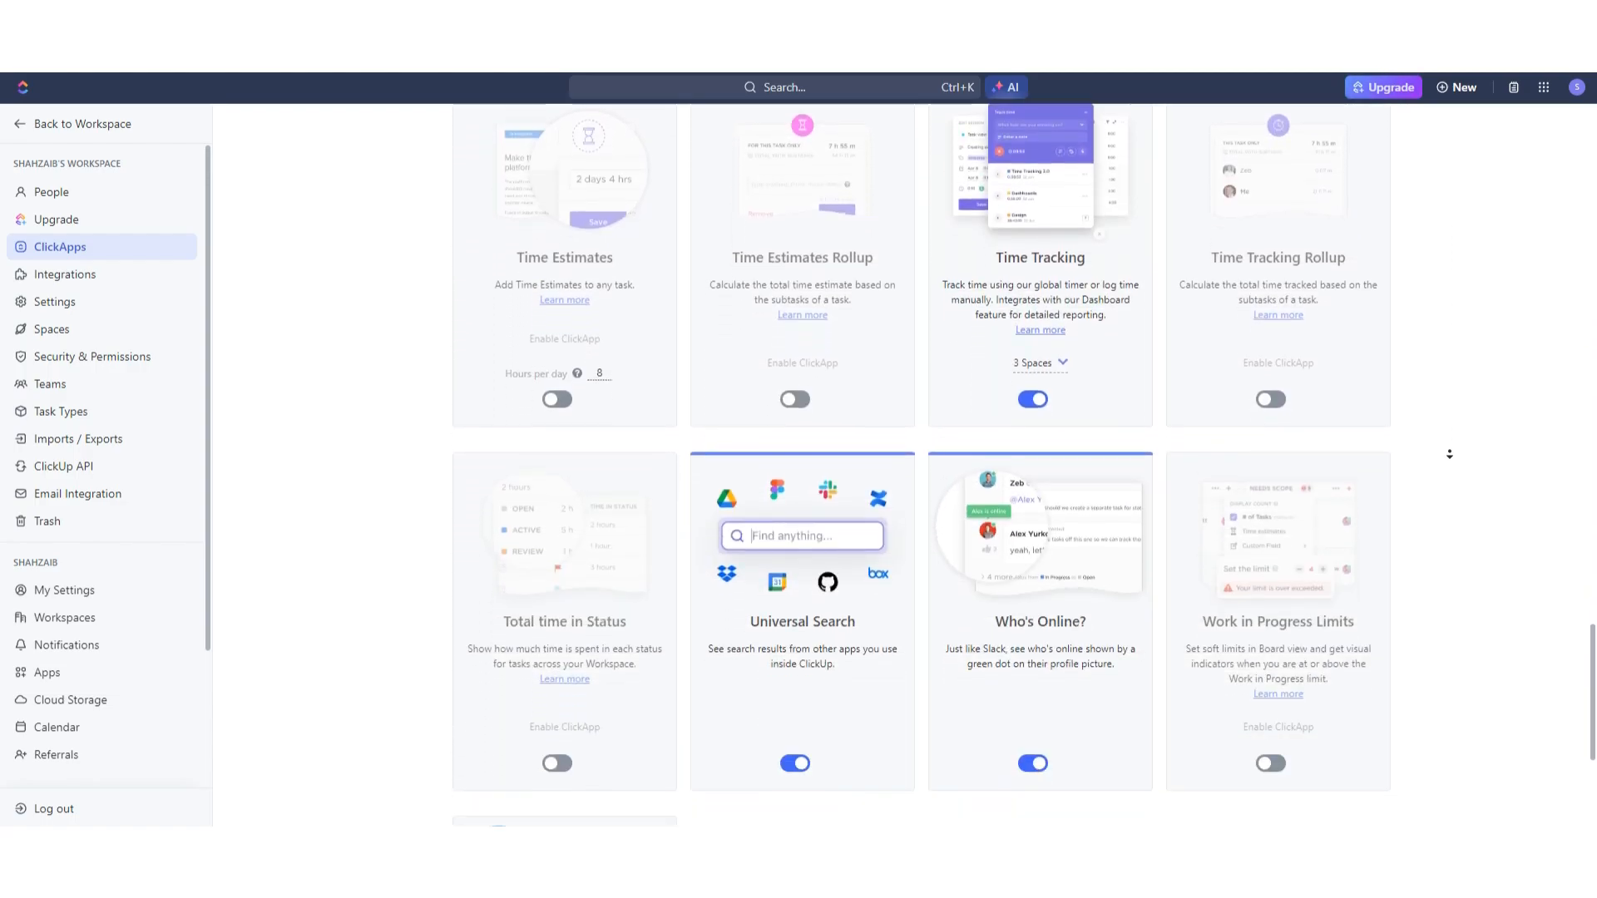
pyautogui.middleClick(1449, 454)
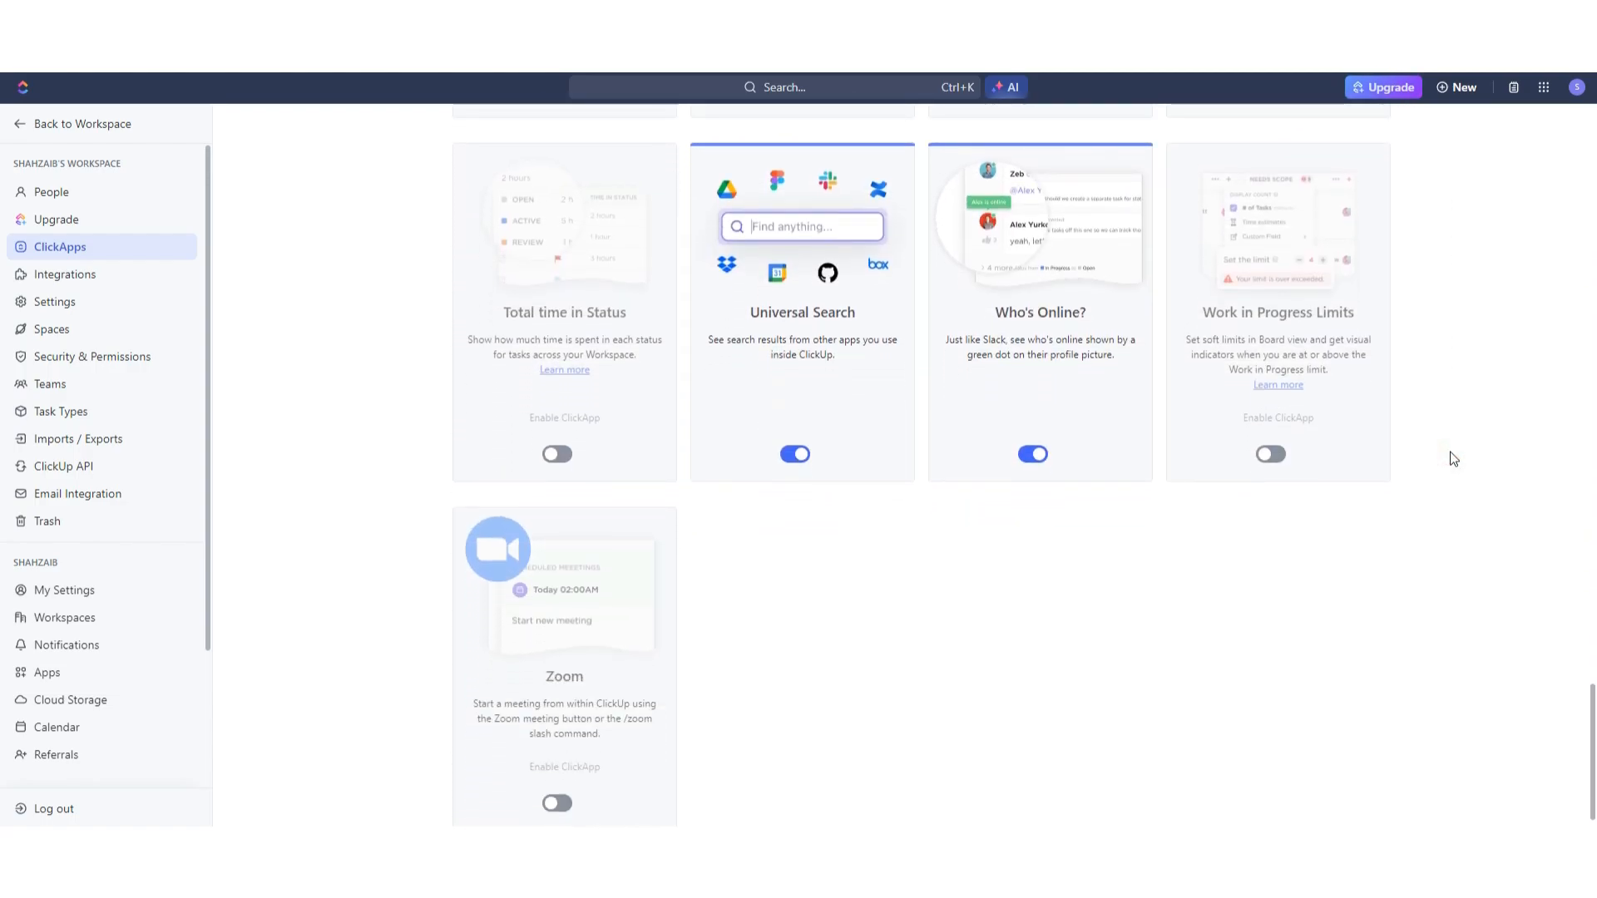
pyautogui.scroll(15, 1452, 459)
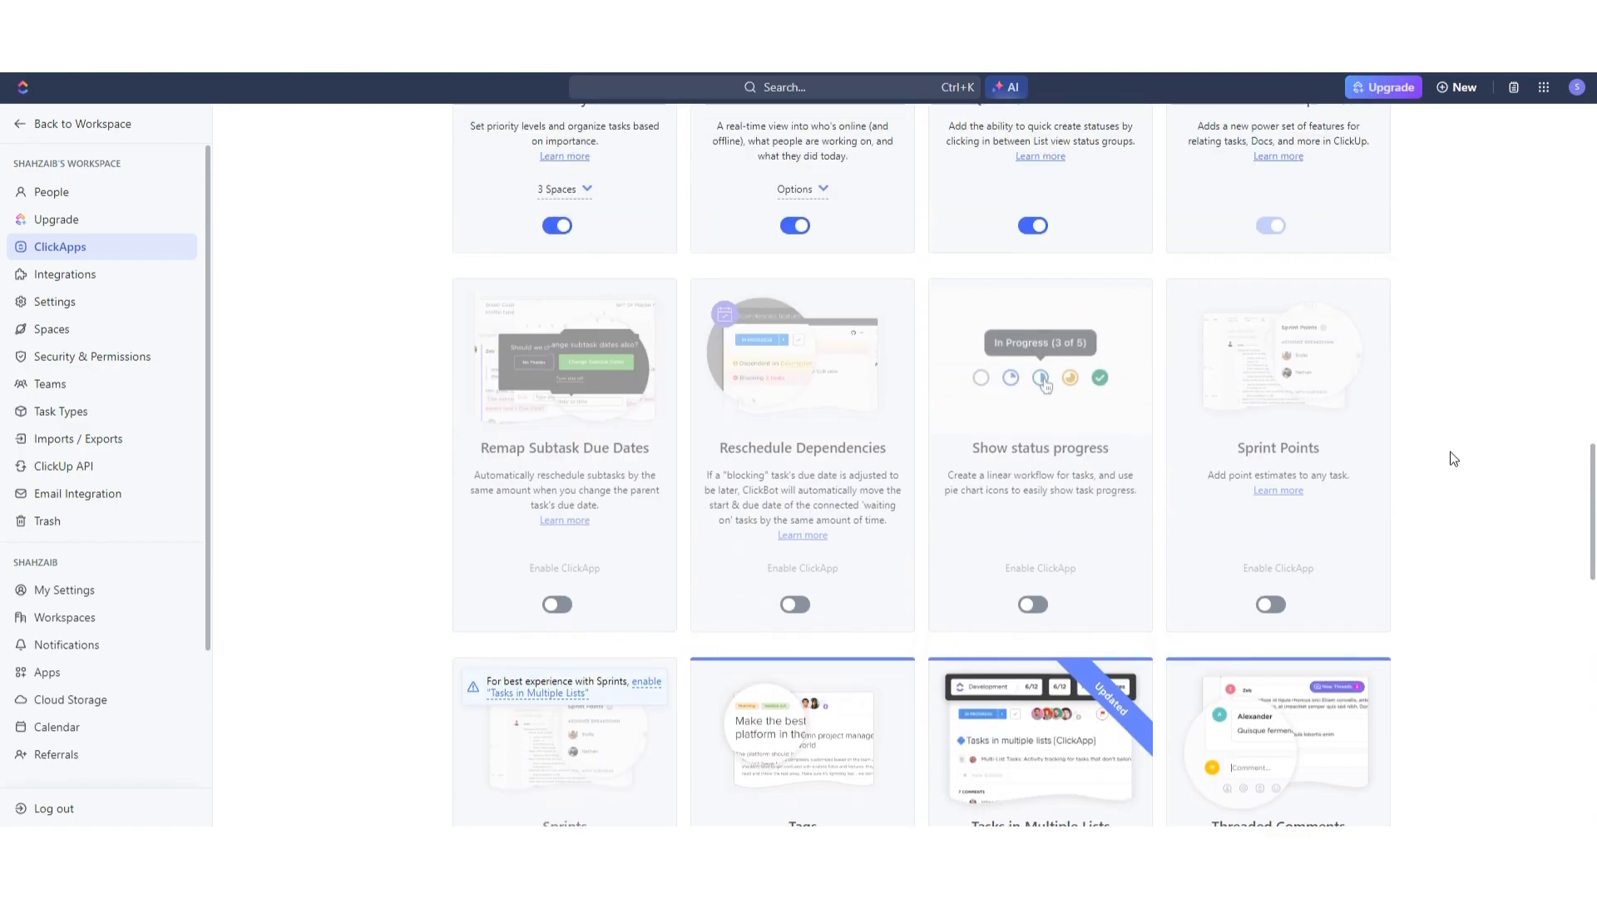
pyautogui.scroll(20, 1453, 459)
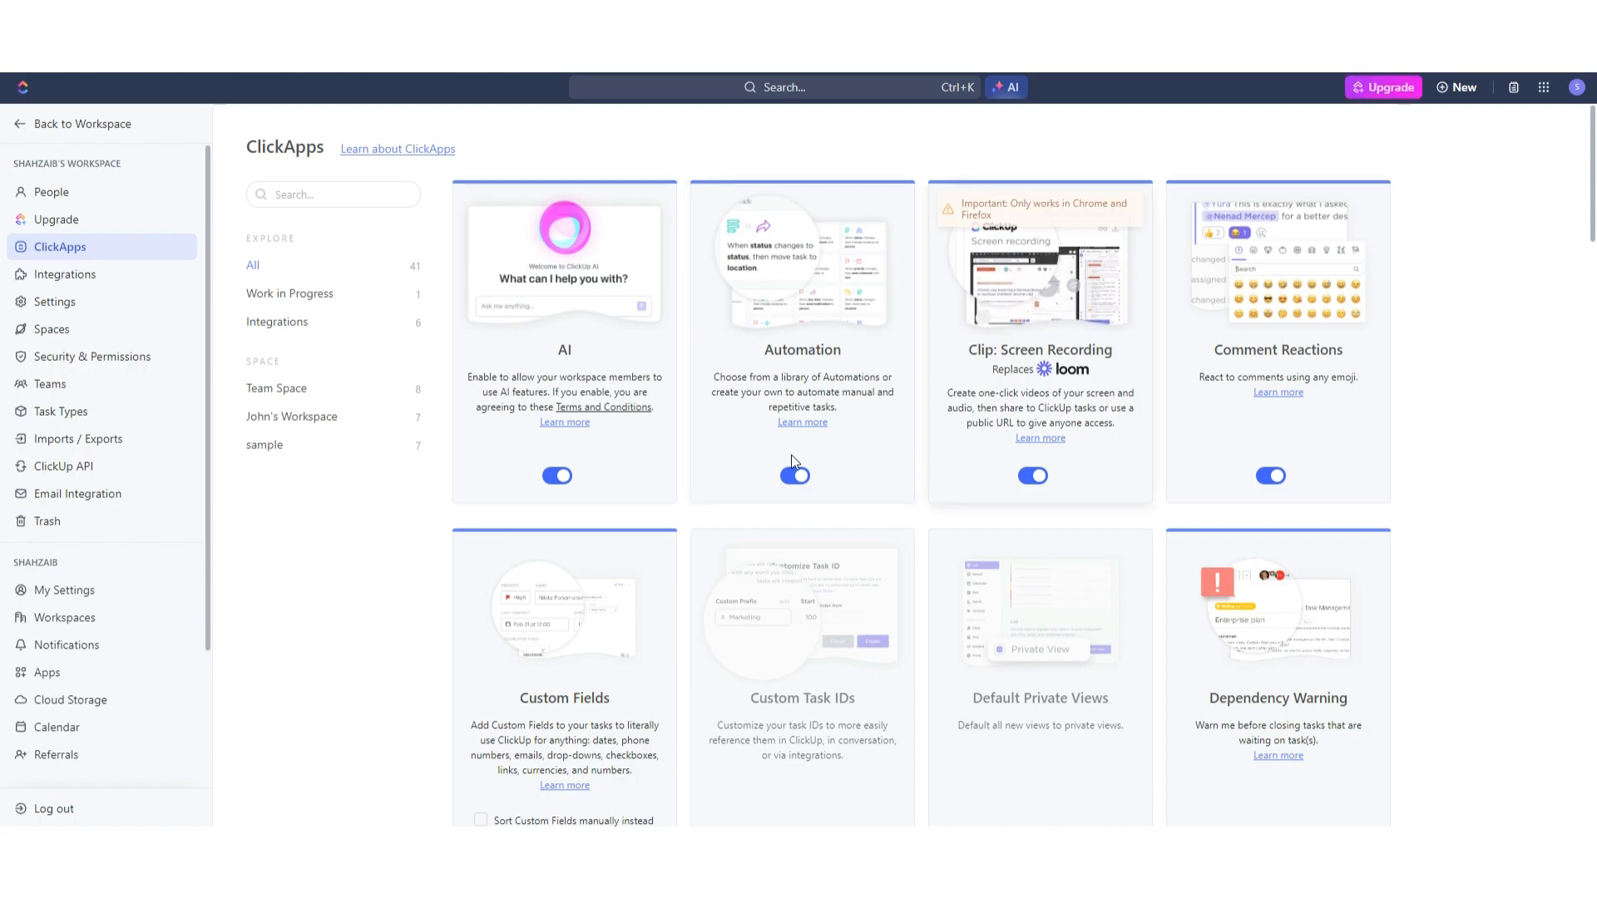
pyautogui.scroll(-7, 979, 513)
pyautogui.scroll(-2, 980, 513)
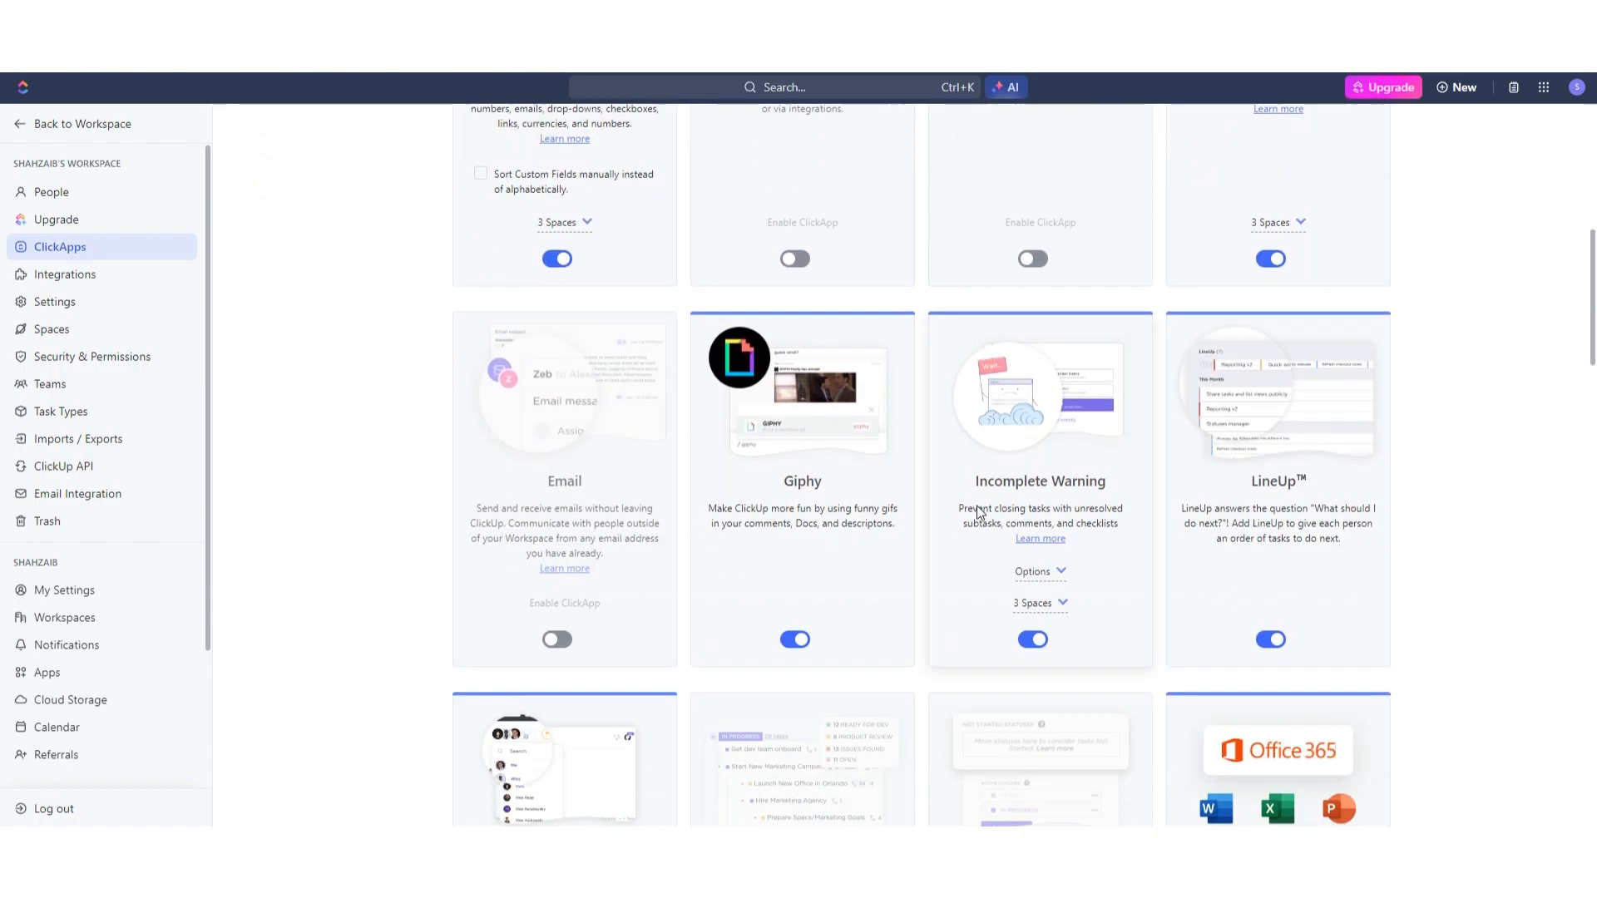
pyautogui.scroll(8, 980, 513)
pyautogui.scroll(1, 976, 506)
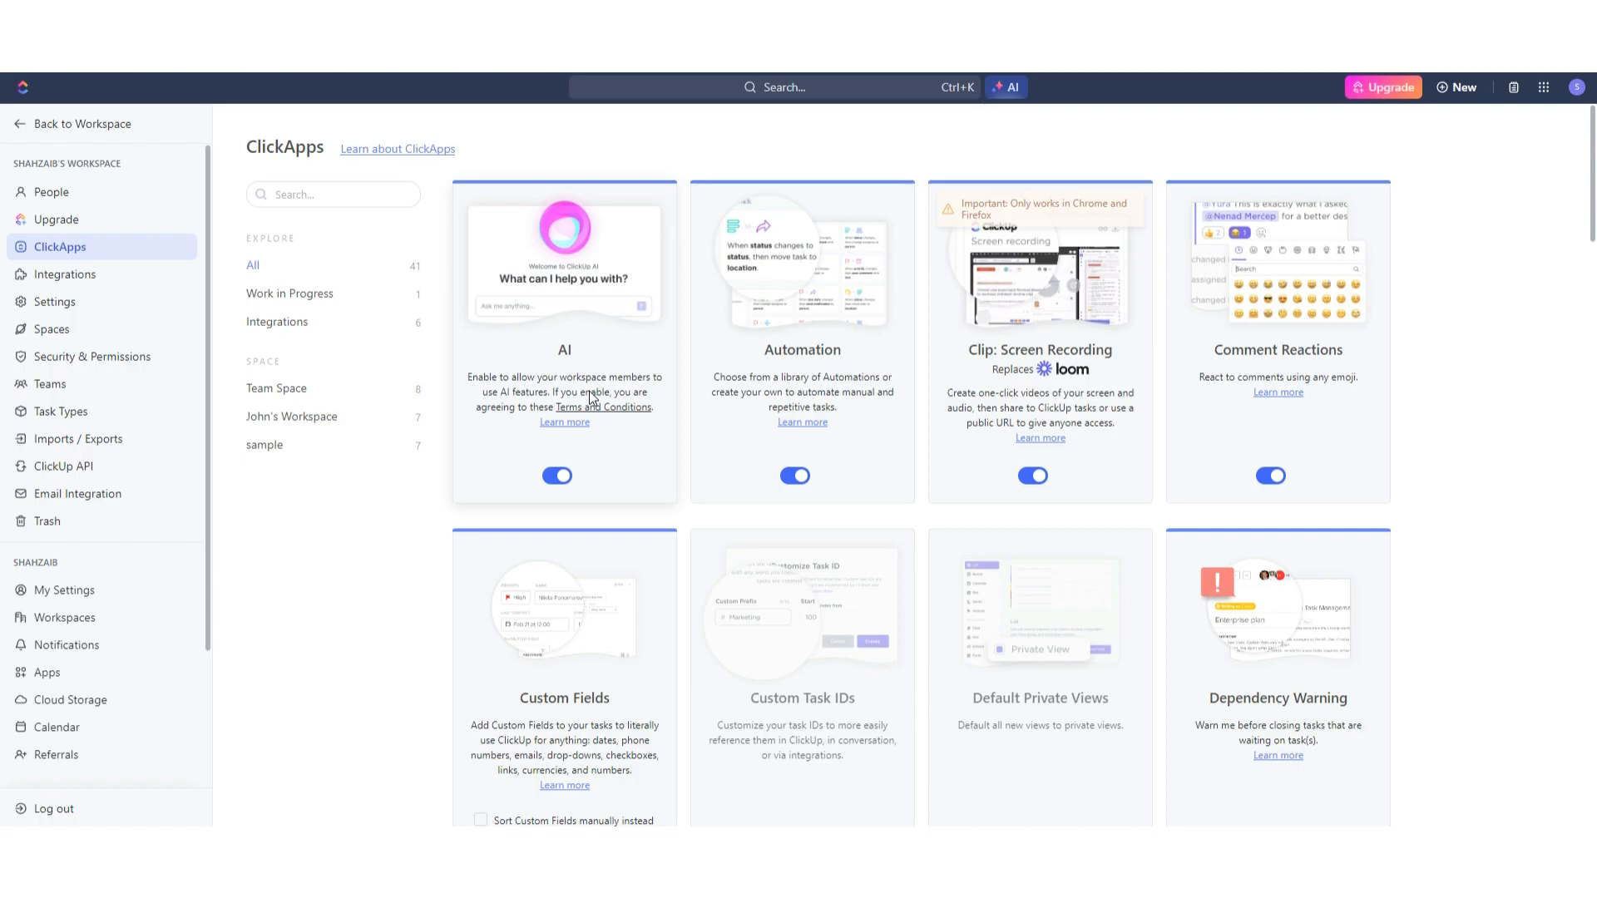
pyautogui.scroll(-5, 1445, 407)
pyautogui.scroll(-1, 1443, 402)
pyautogui.middleClick(1443, 403)
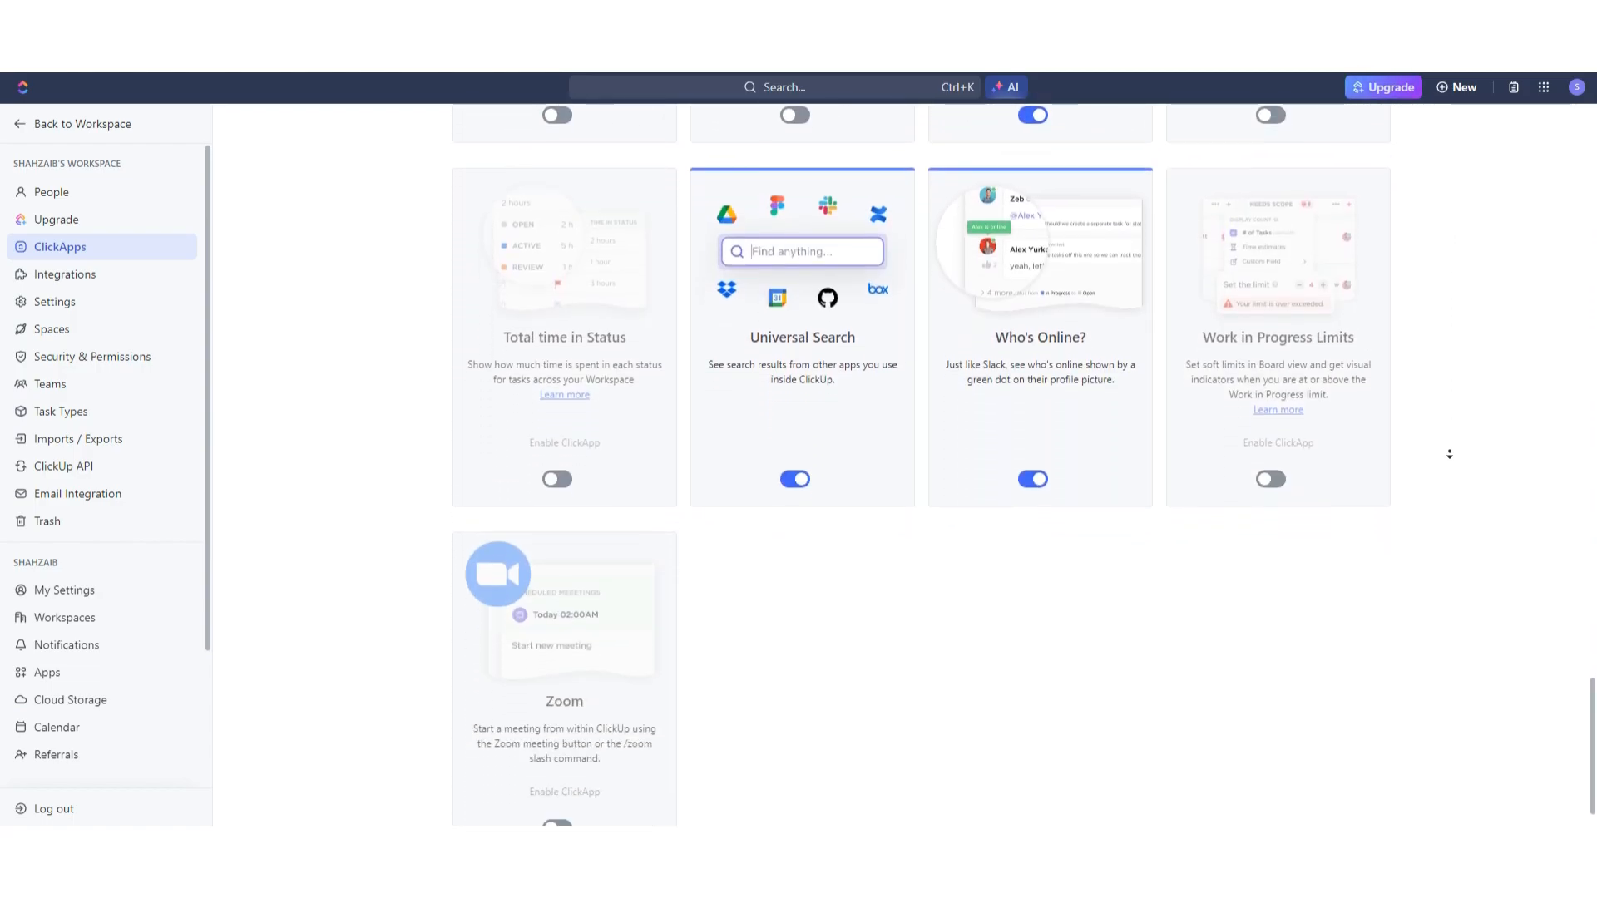
pyautogui.click(1449, 453)
pyautogui.scroll(15, 1452, 458)
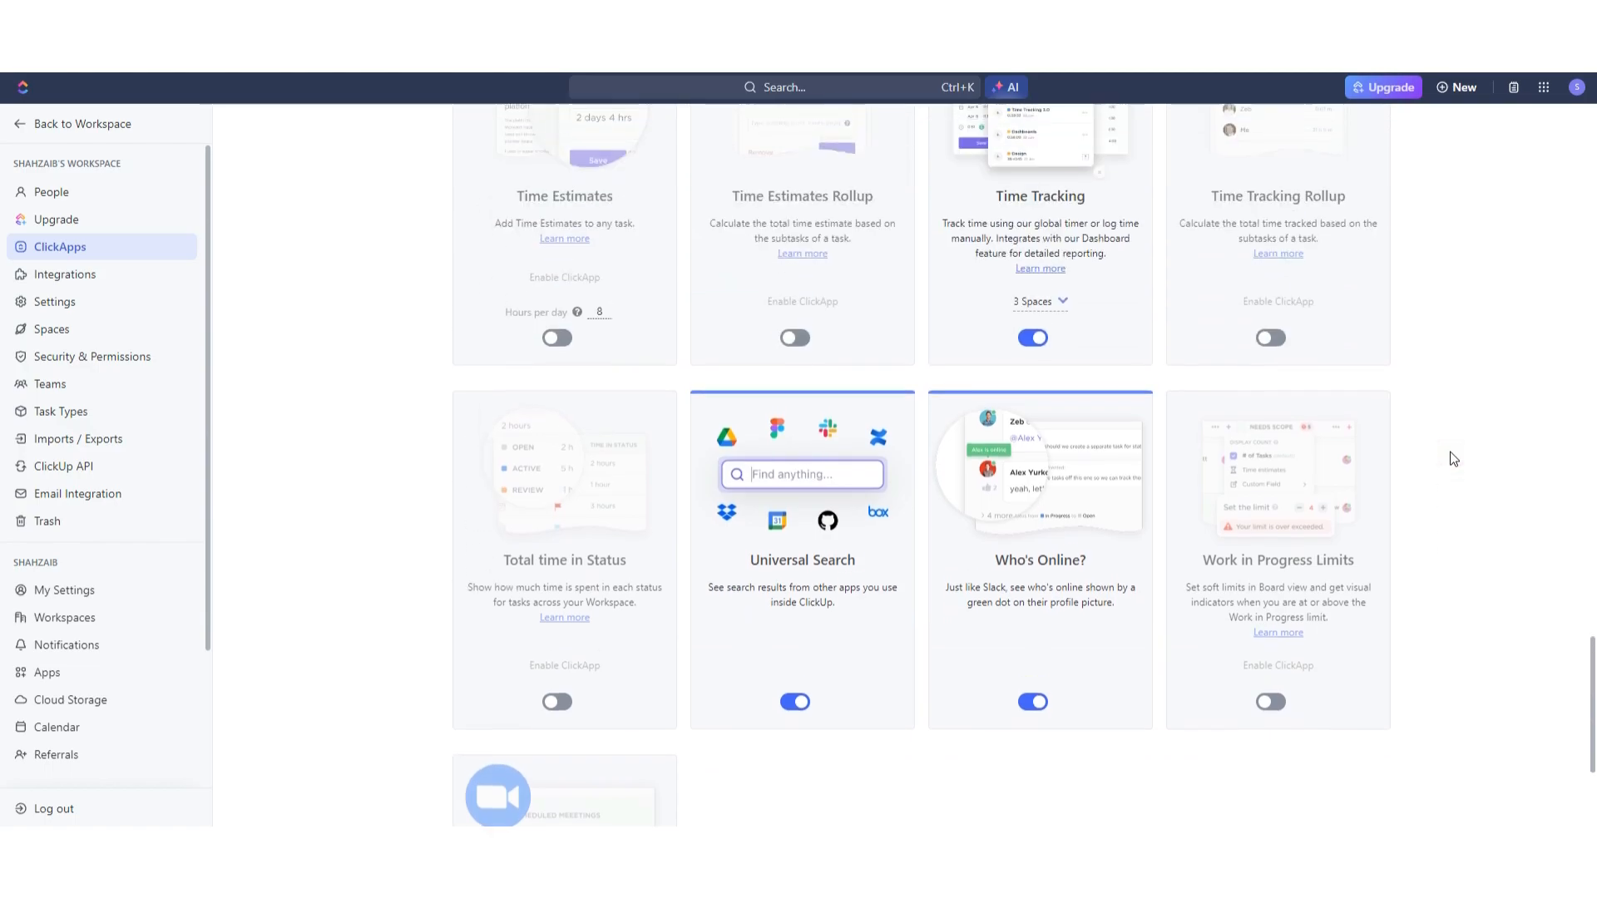
pyautogui.scroll(15, 1453, 458)
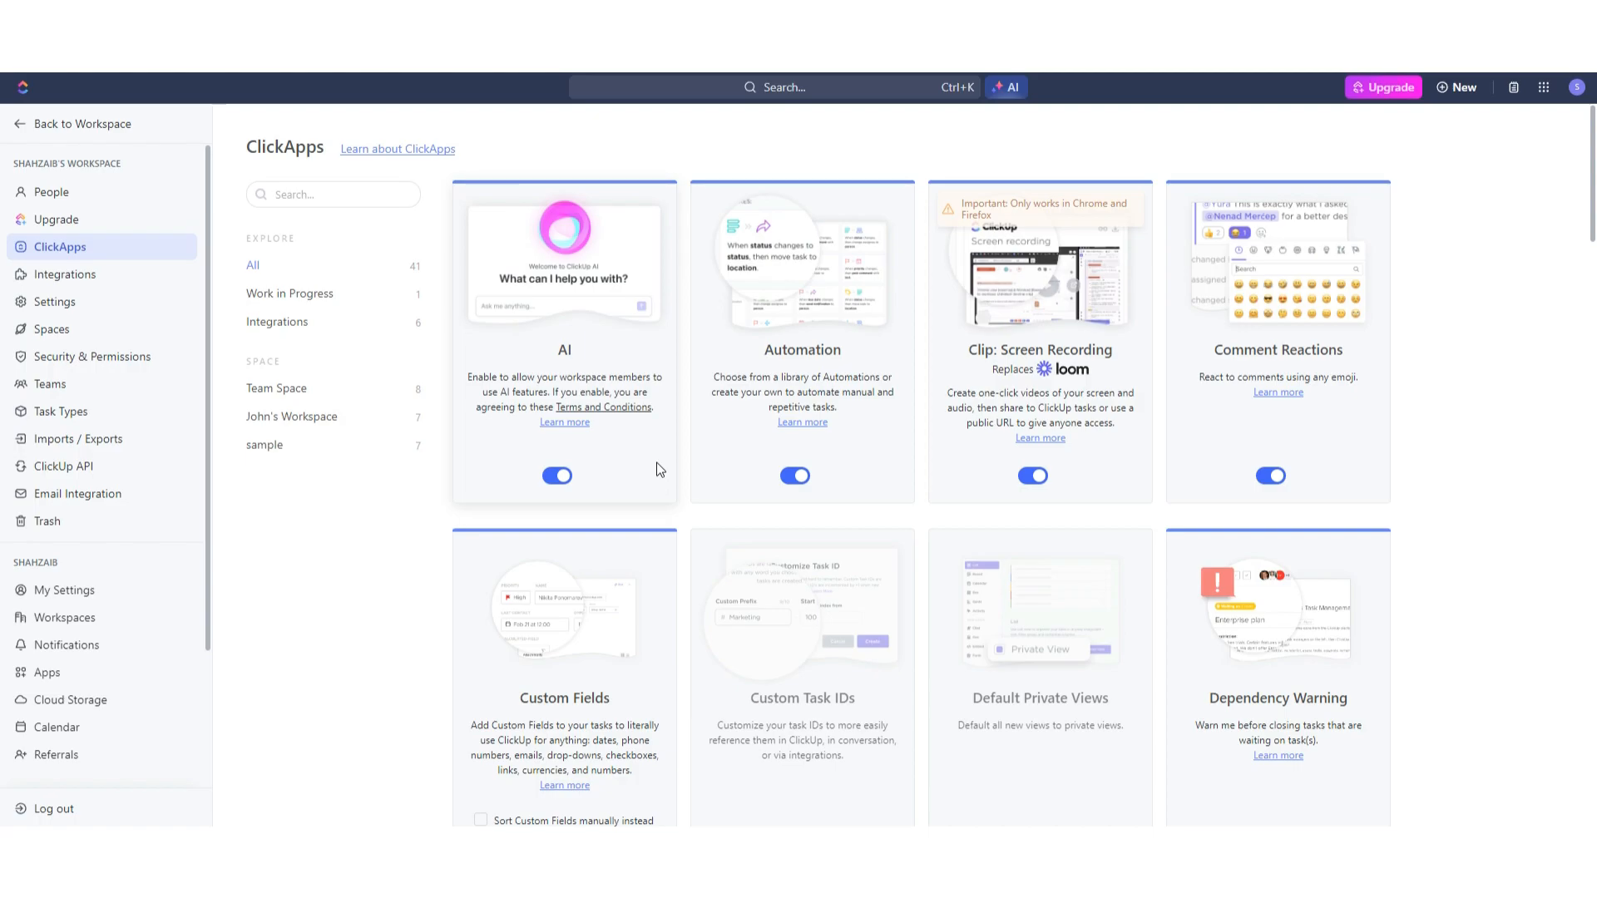
# Step: From the COMPLETE group's menu, create a yellow status named ONLINE
pyautogui.click(20, 123)
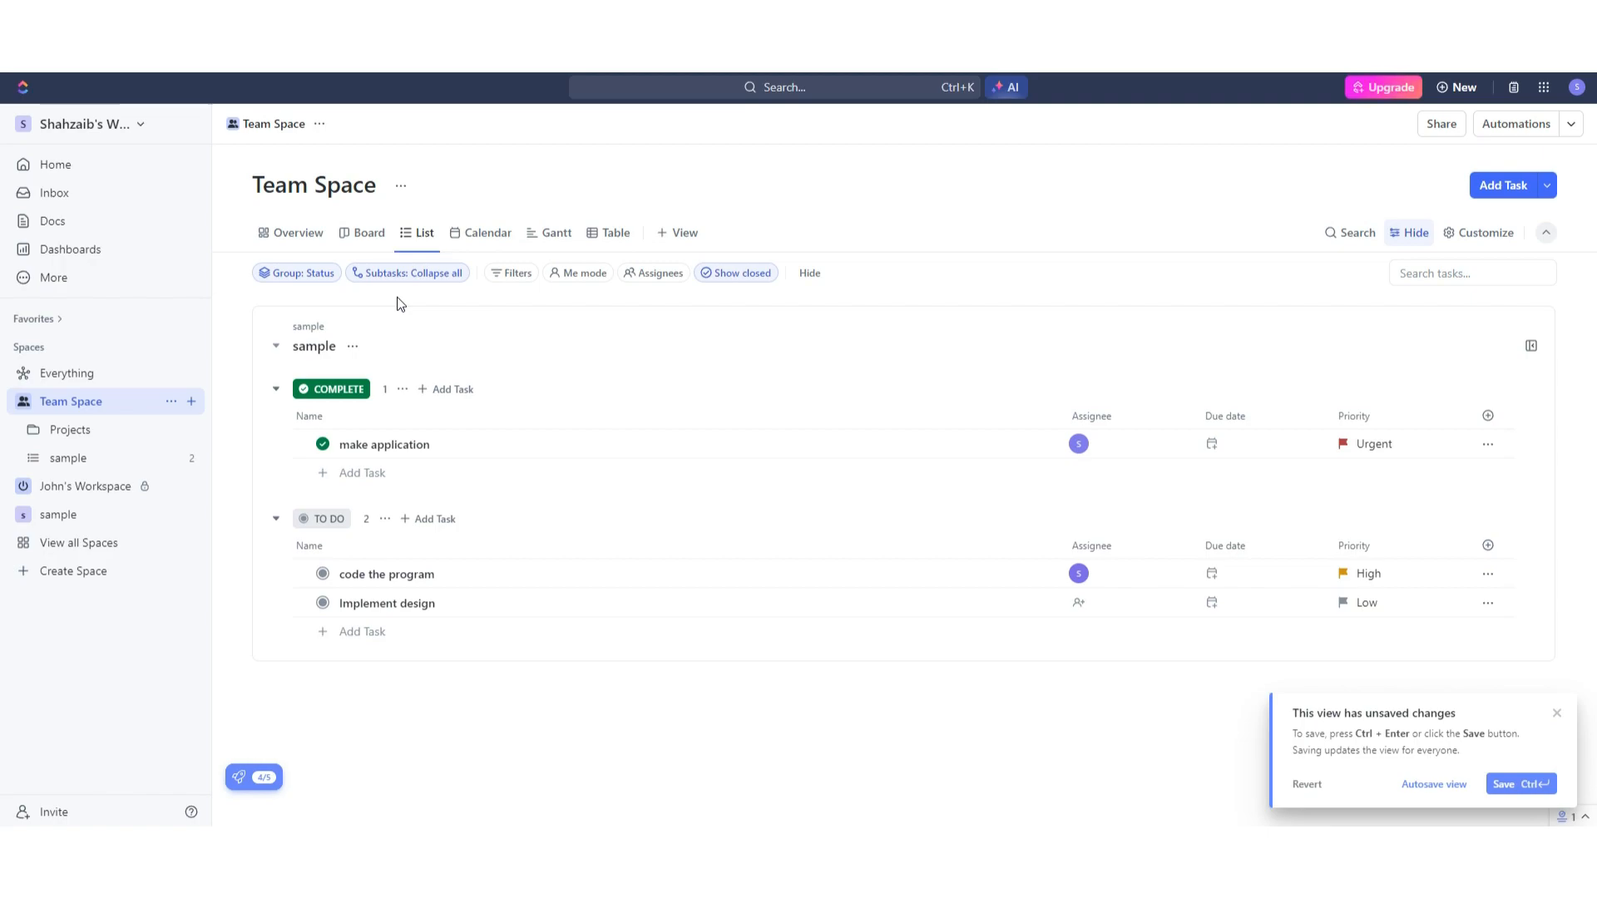
pyautogui.click(410, 390)
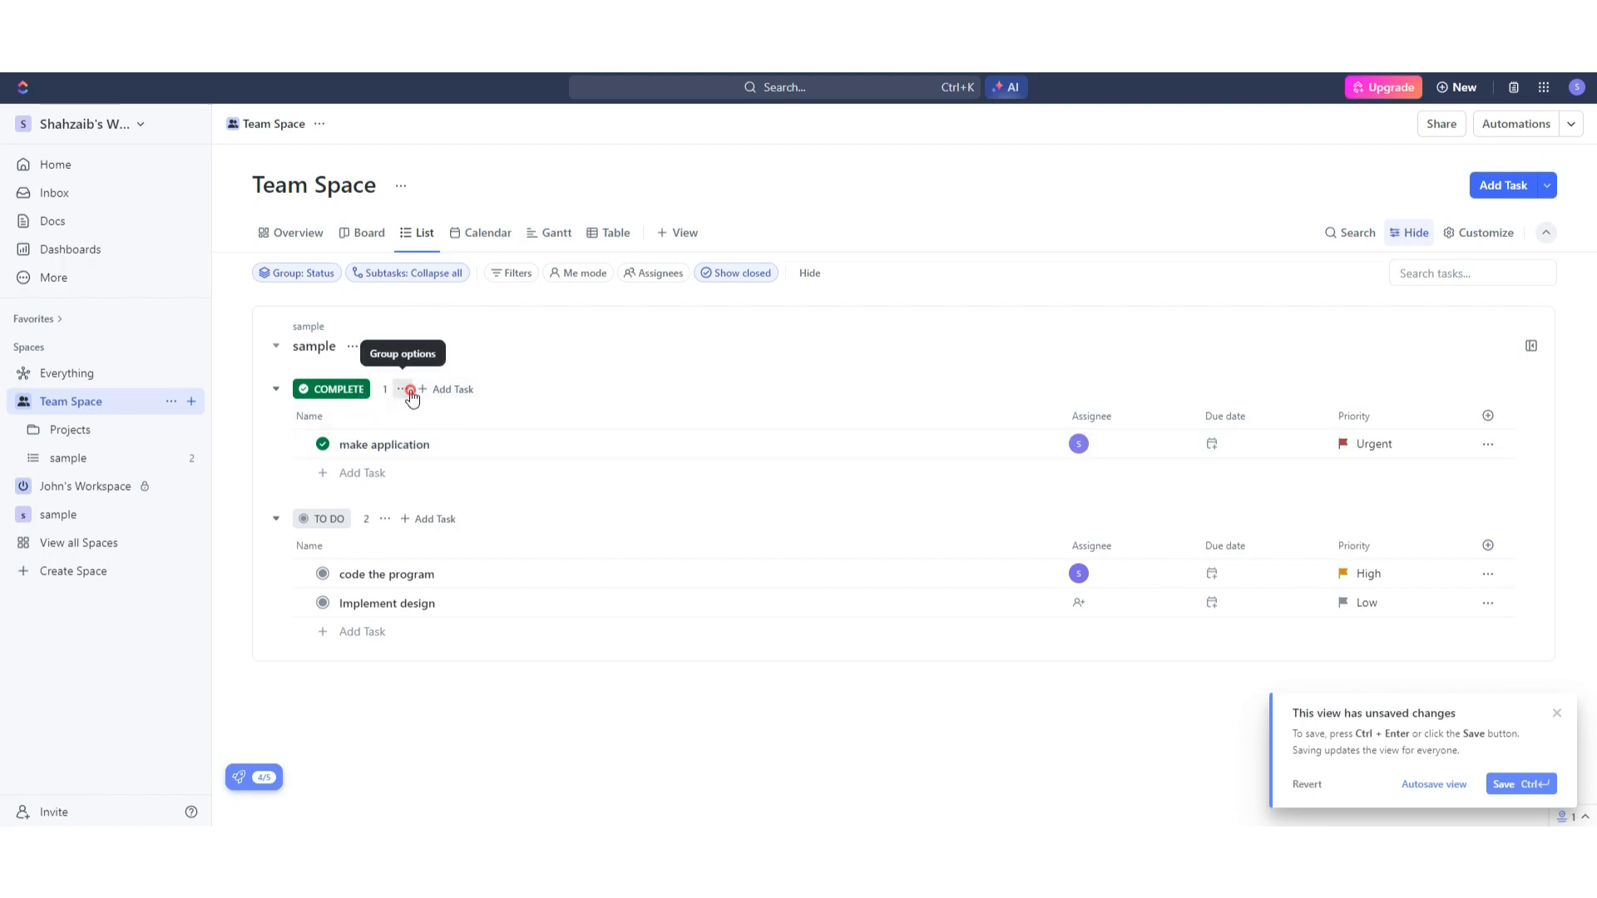
pyautogui.click(446, 482)
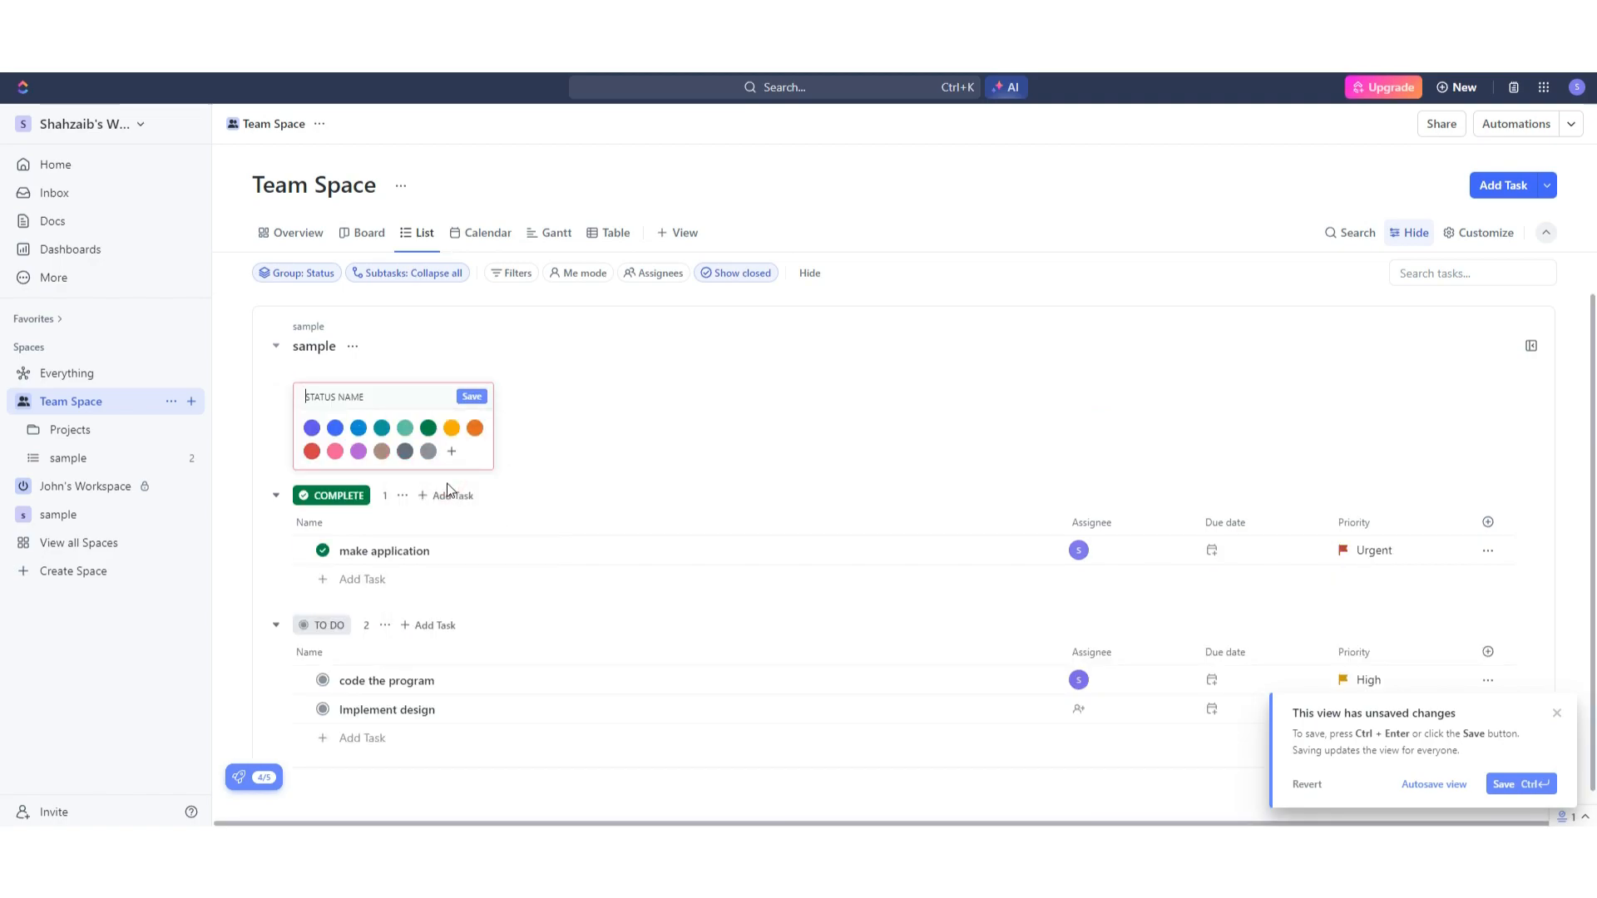
pyautogui.write('ONLINE')
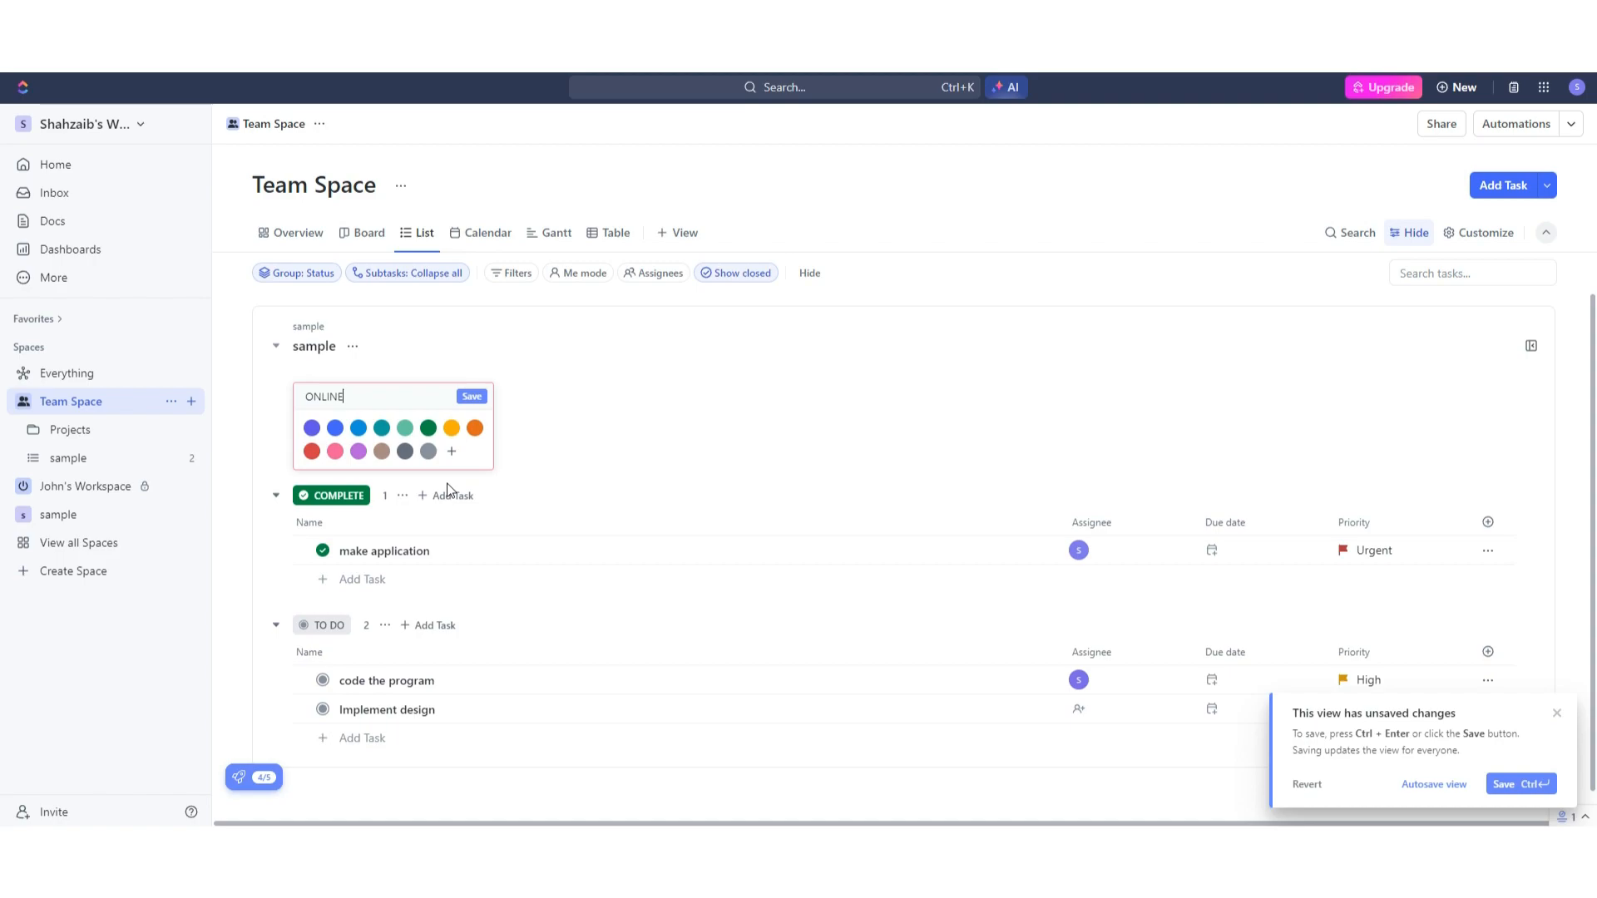
pyautogui.click(335, 451)
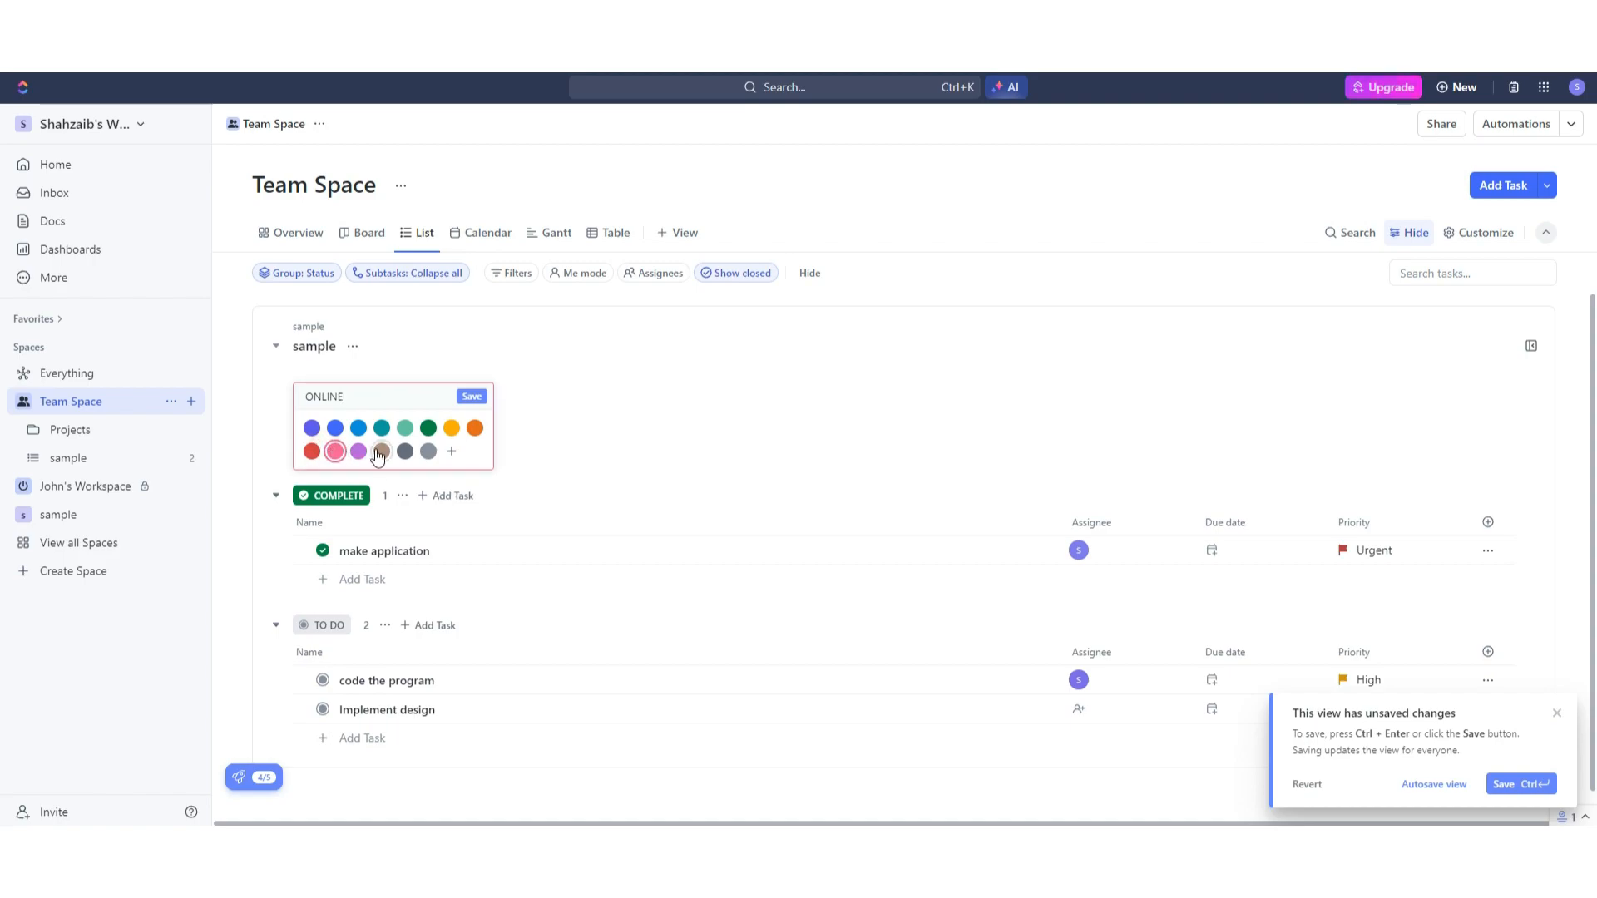
pyautogui.click(335, 428)
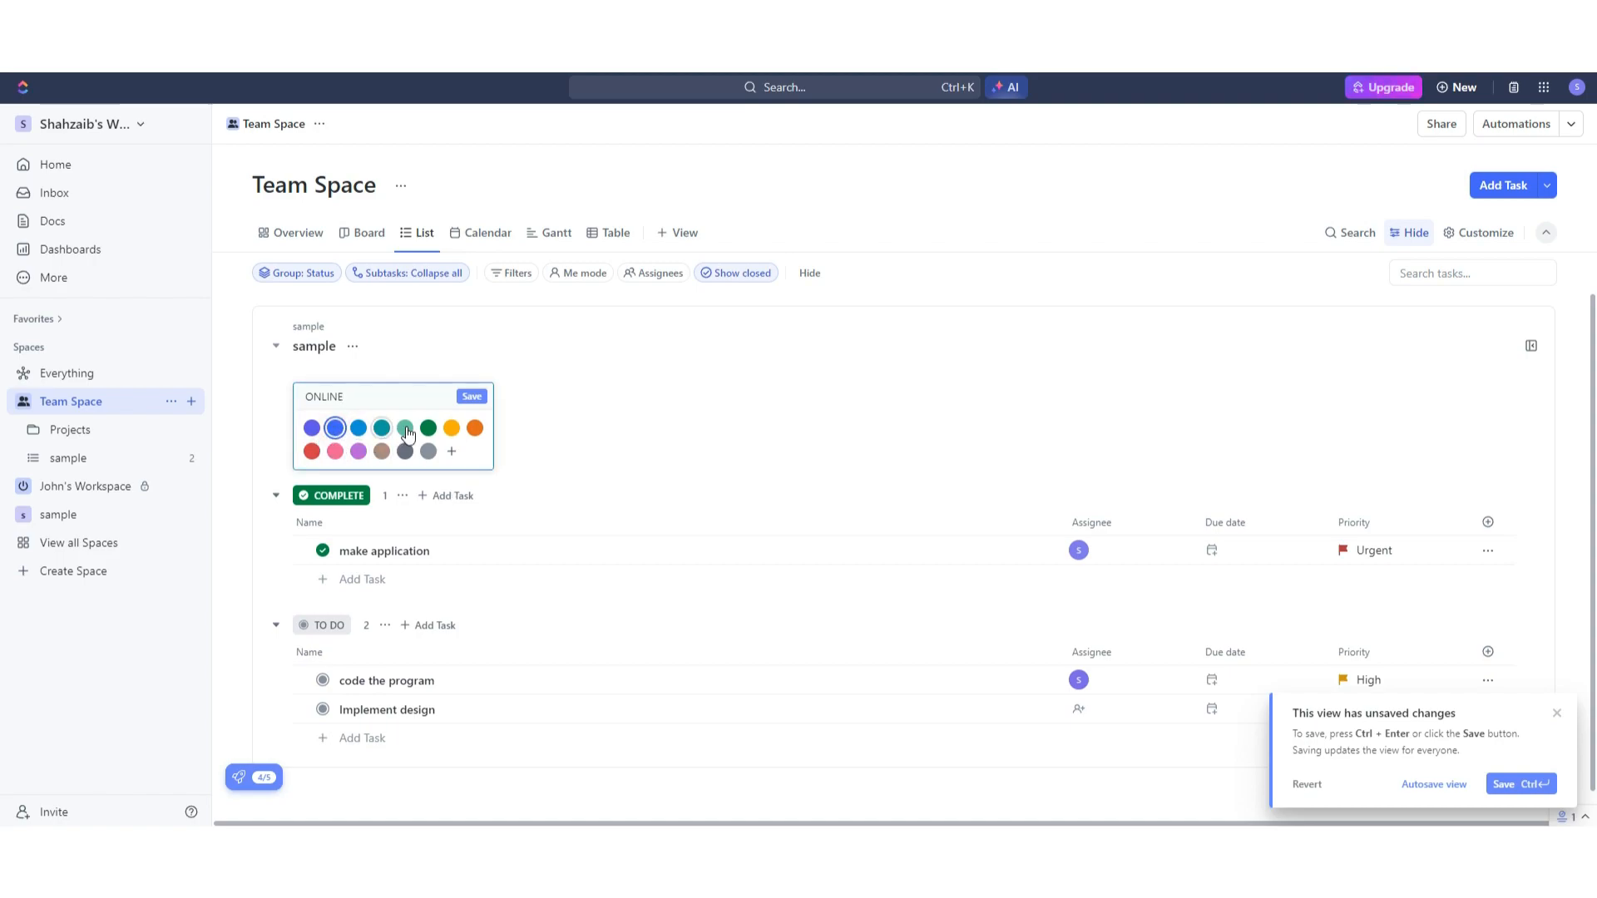
pyautogui.click(450, 431)
pyautogui.click(467, 397)
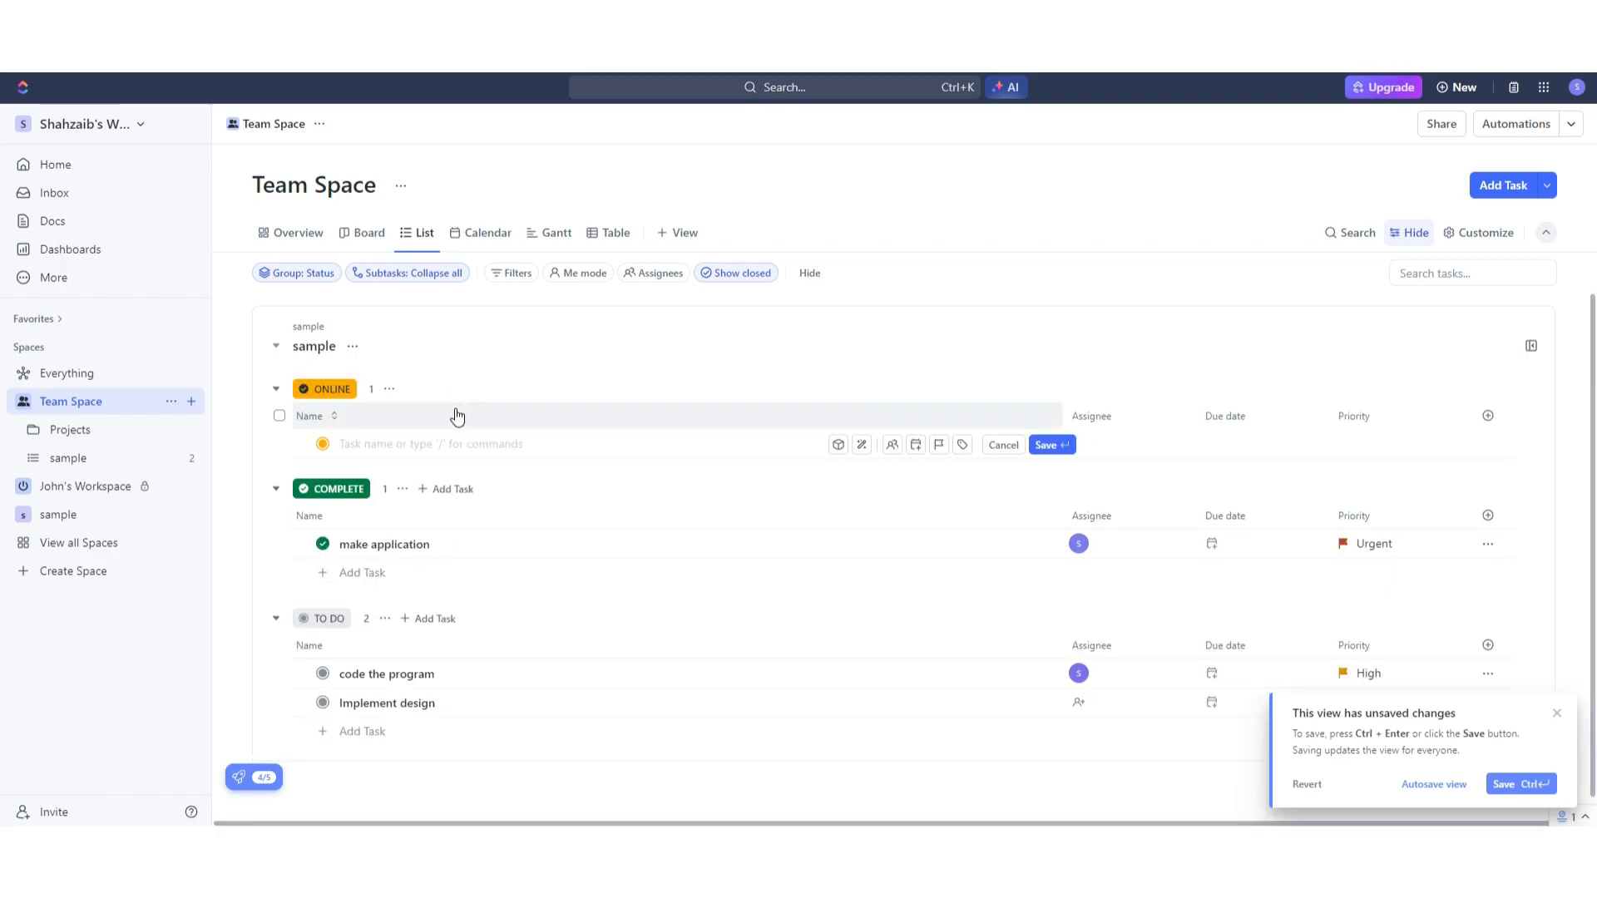
pyautogui.click(519, 370)
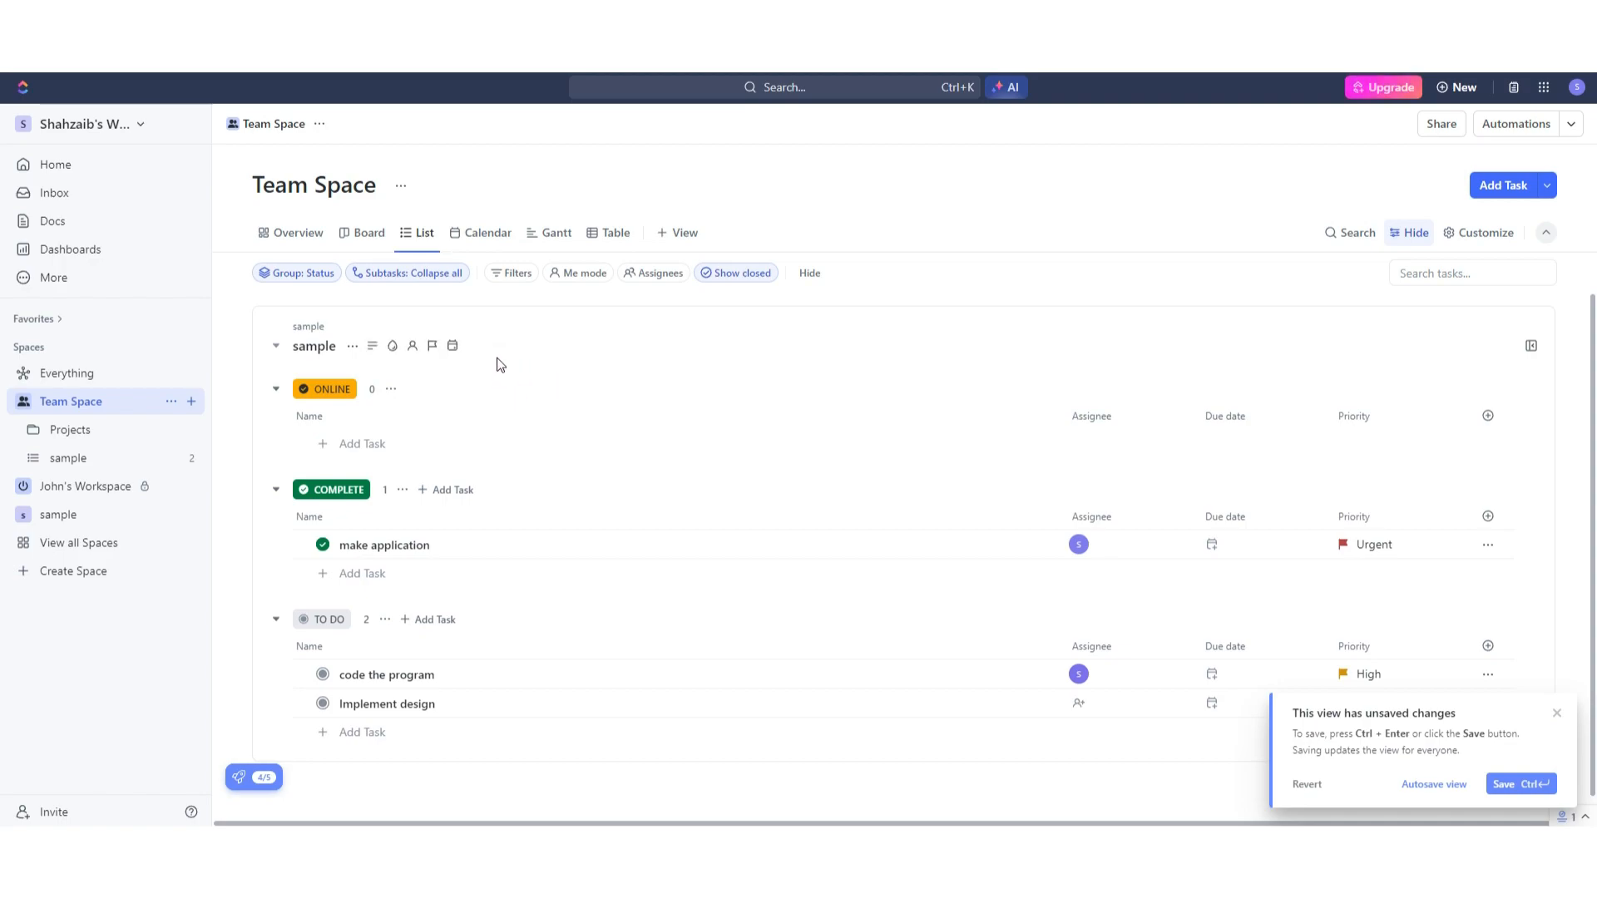
# Step: Create a red status named URGENT from the ONLINE group's menu
pyautogui.click(390, 390)
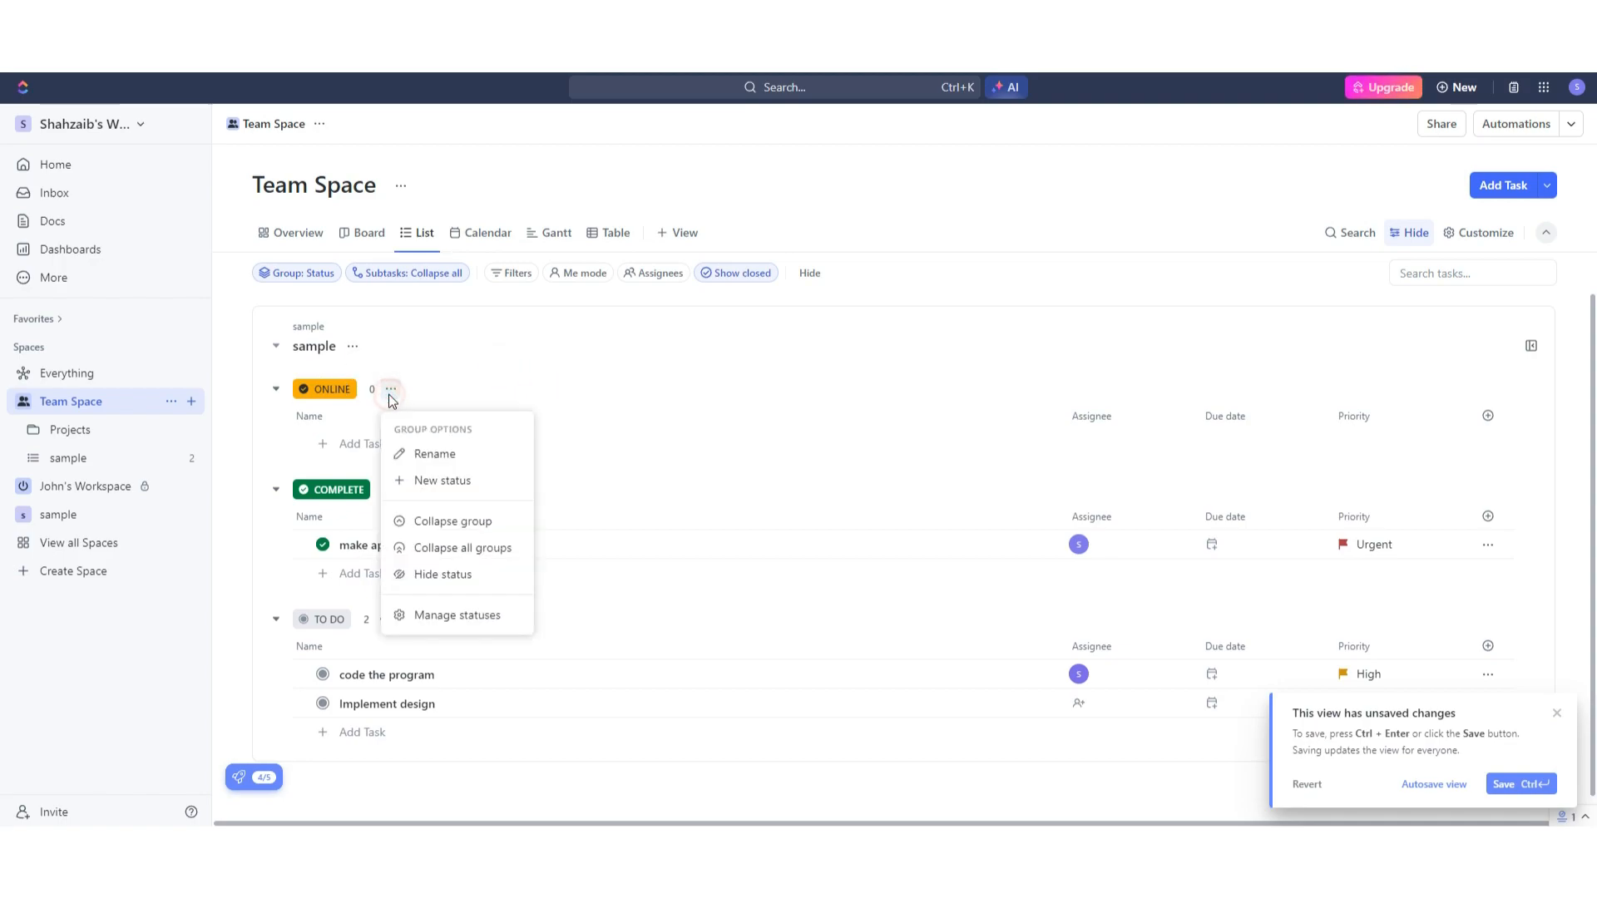
pyautogui.click(412, 480)
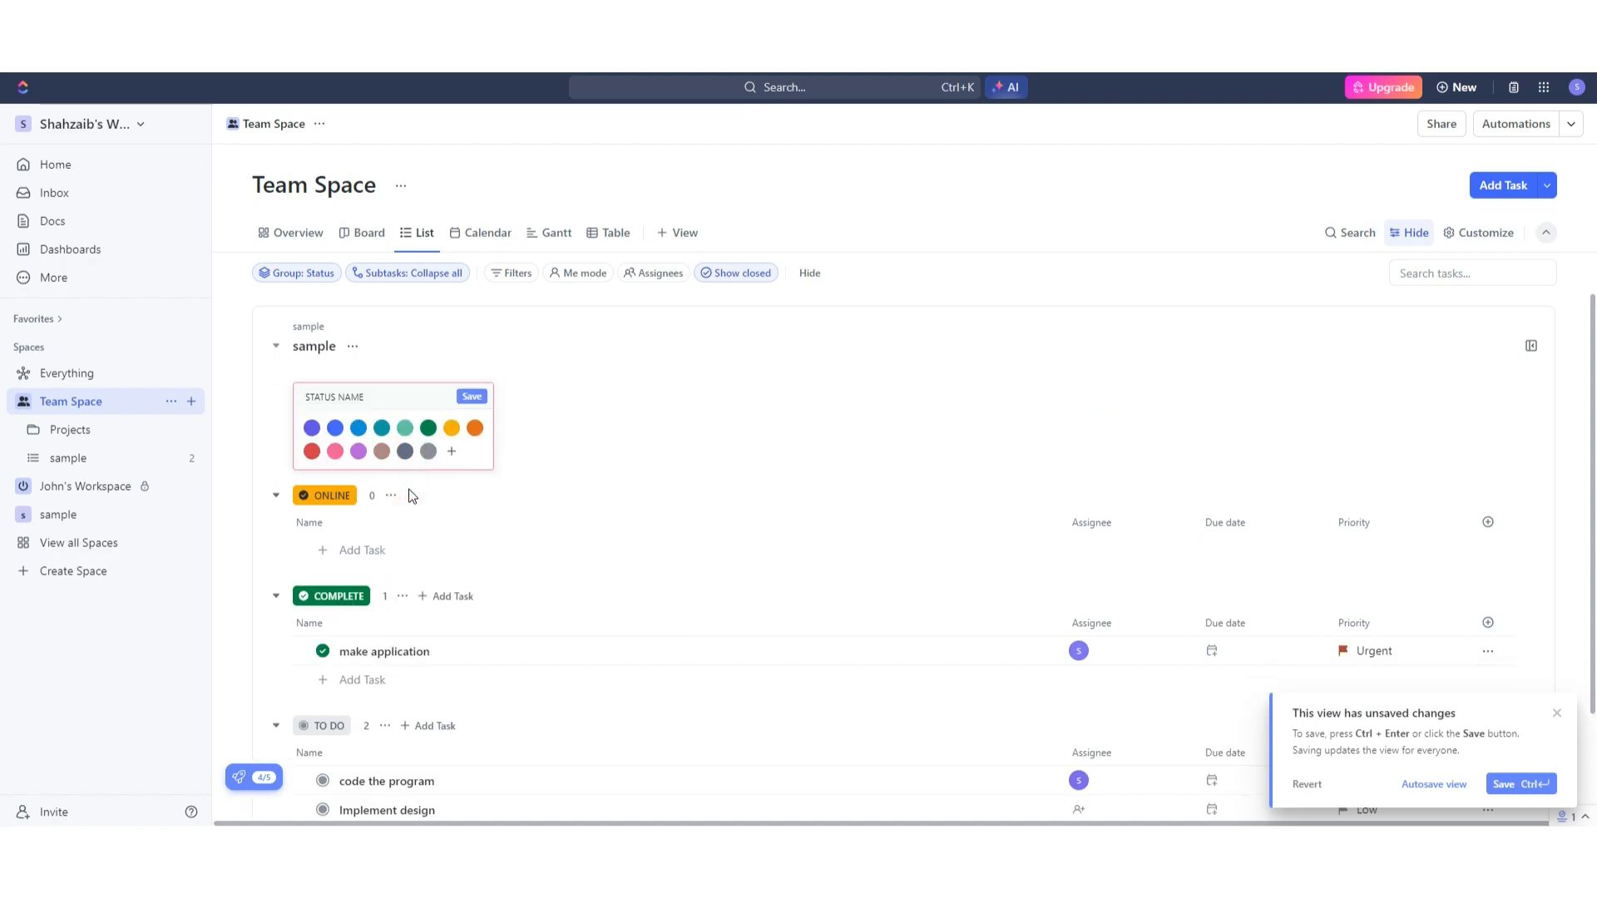
pyautogui.write('URGENT')
pyautogui.click(311, 452)
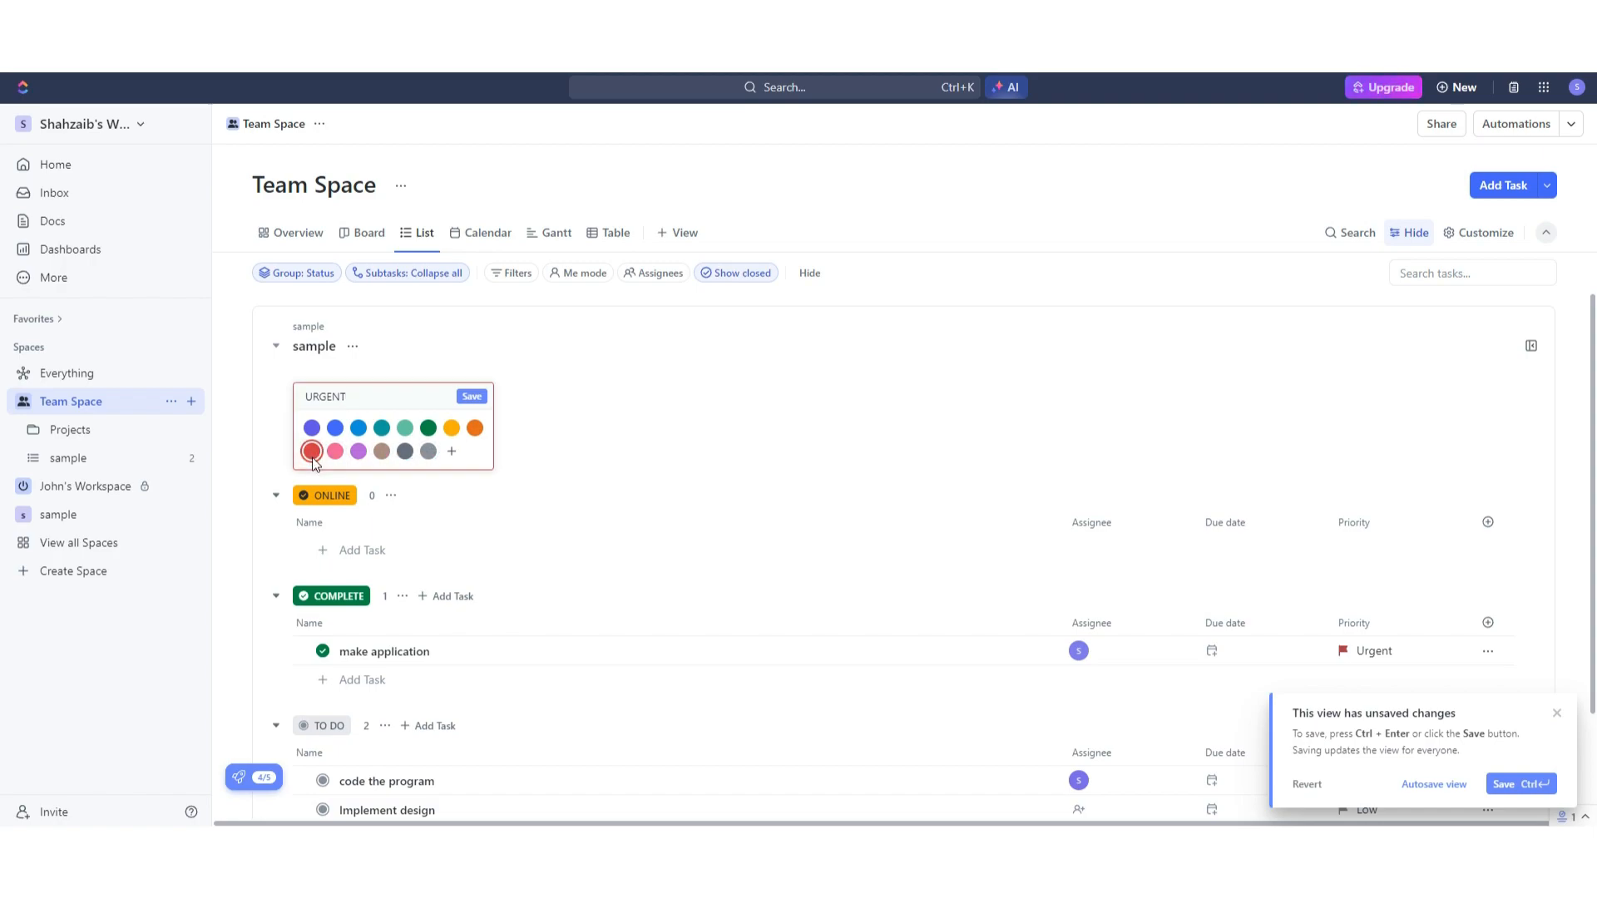
pyautogui.click(470, 397)
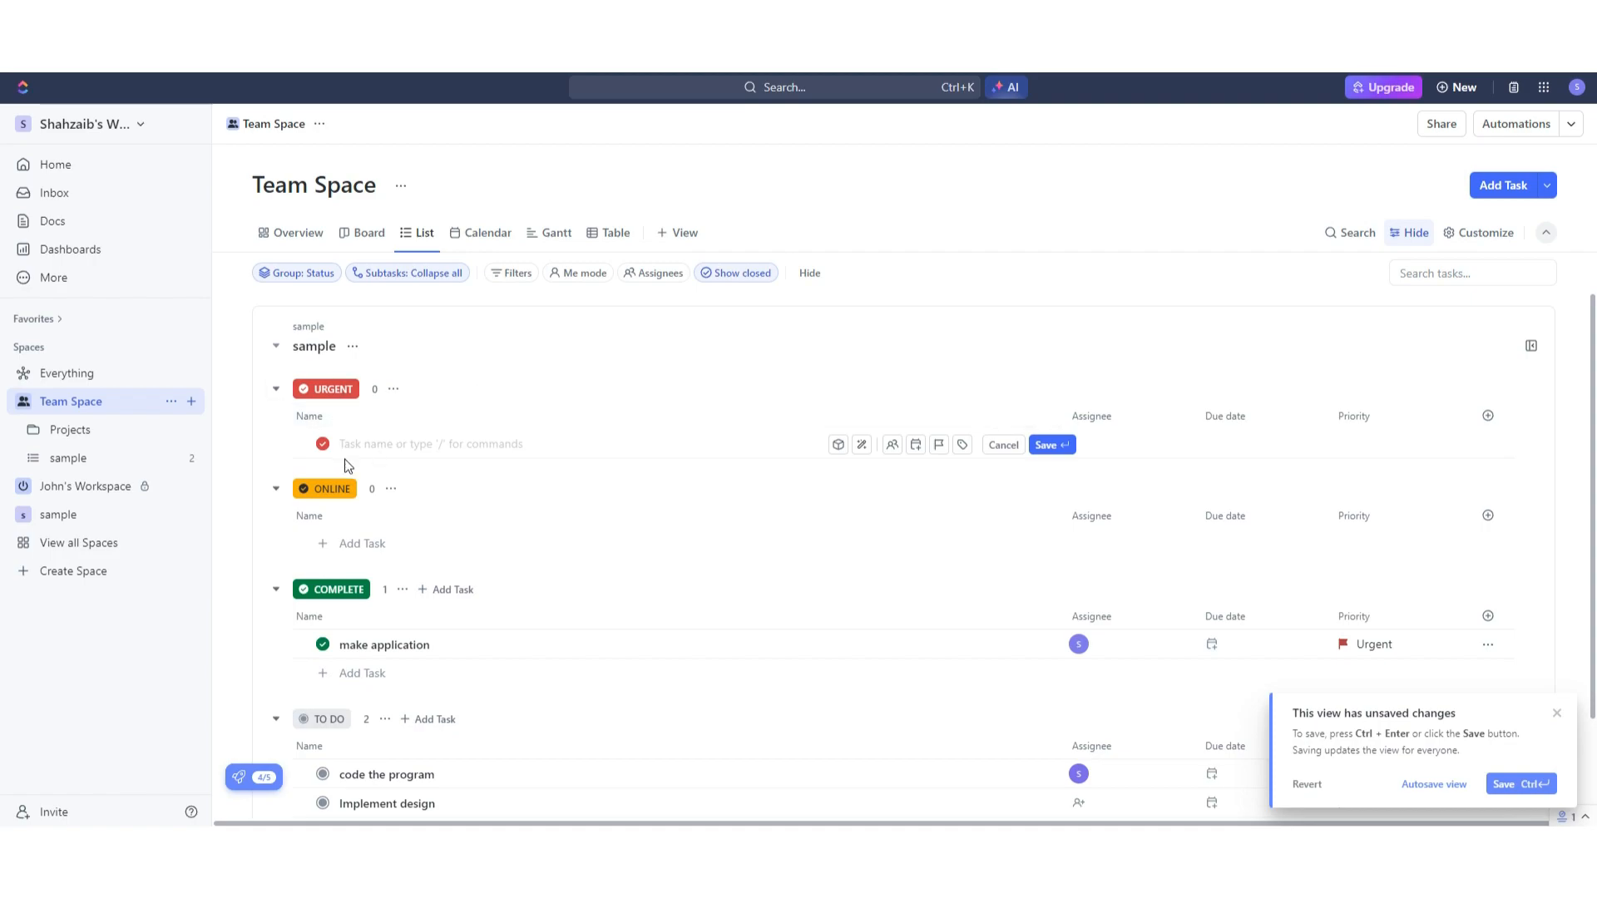
pyautogui.click(421, 385)
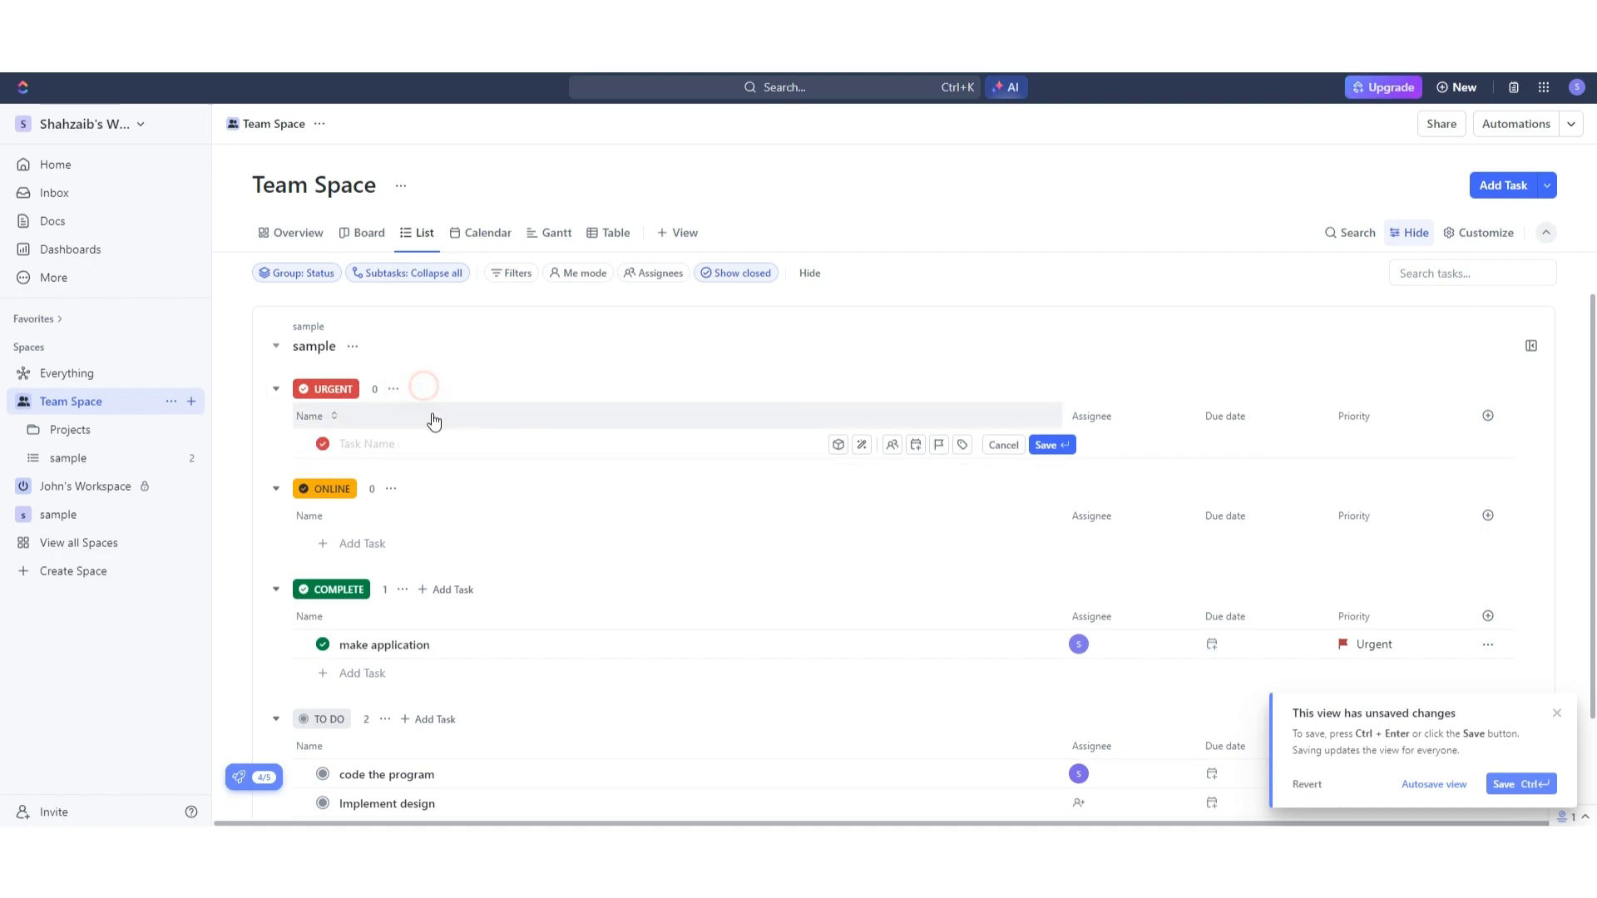
# Step: Nest code the program as a subtask under Implement design
pyautogui.moveTo(287, 383); pyautogui.dragTo(296, 419)
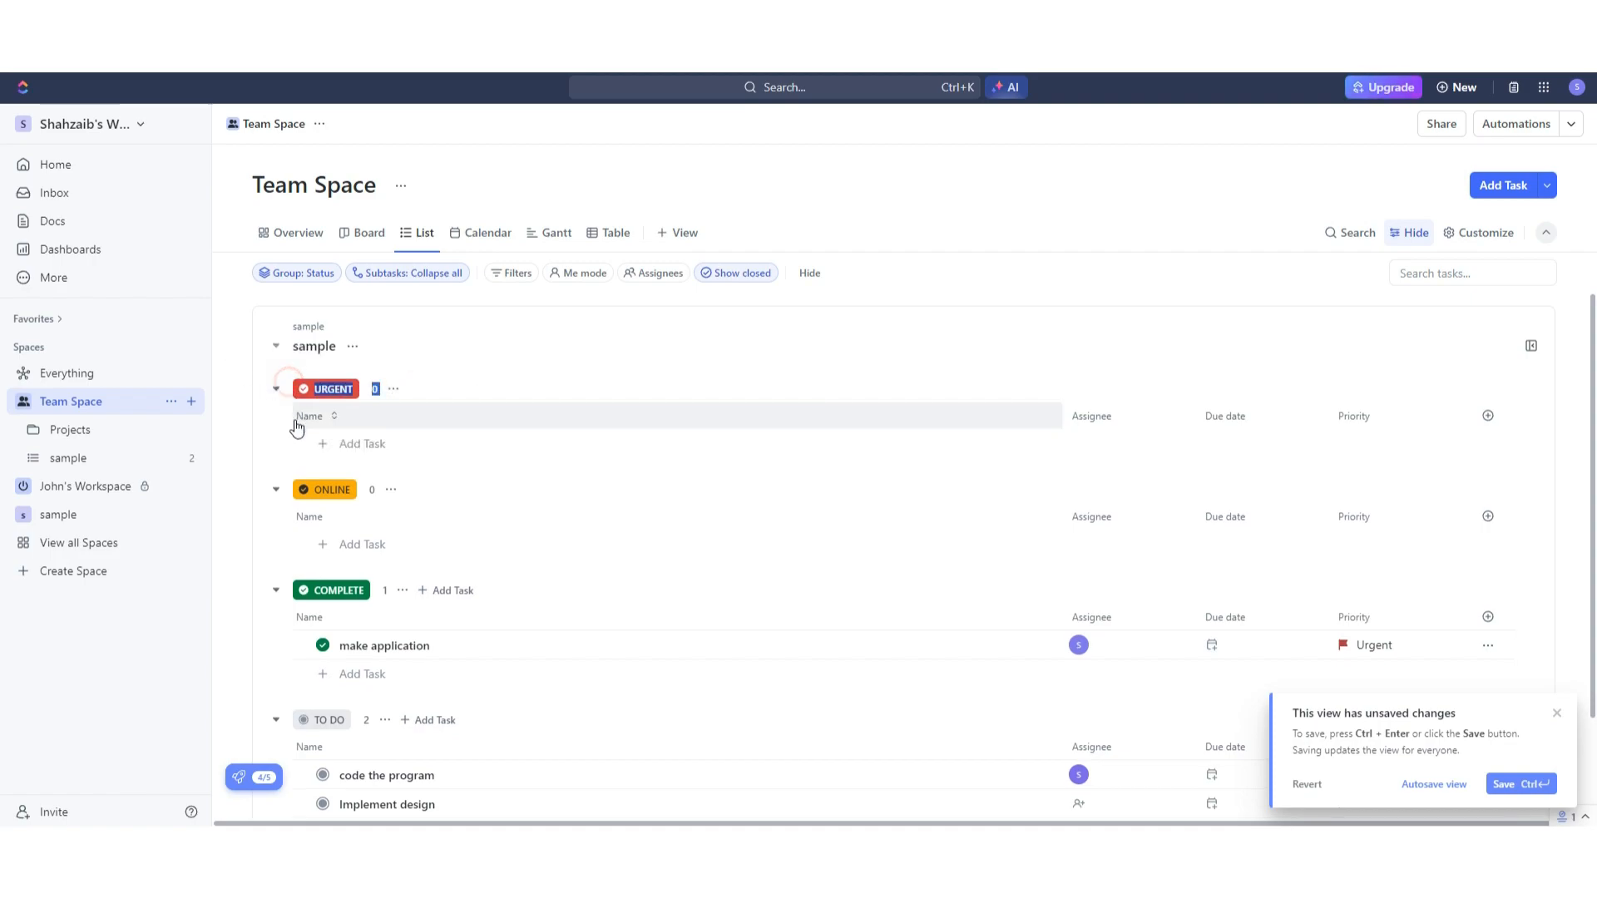
pyautogui.click(354, 492)
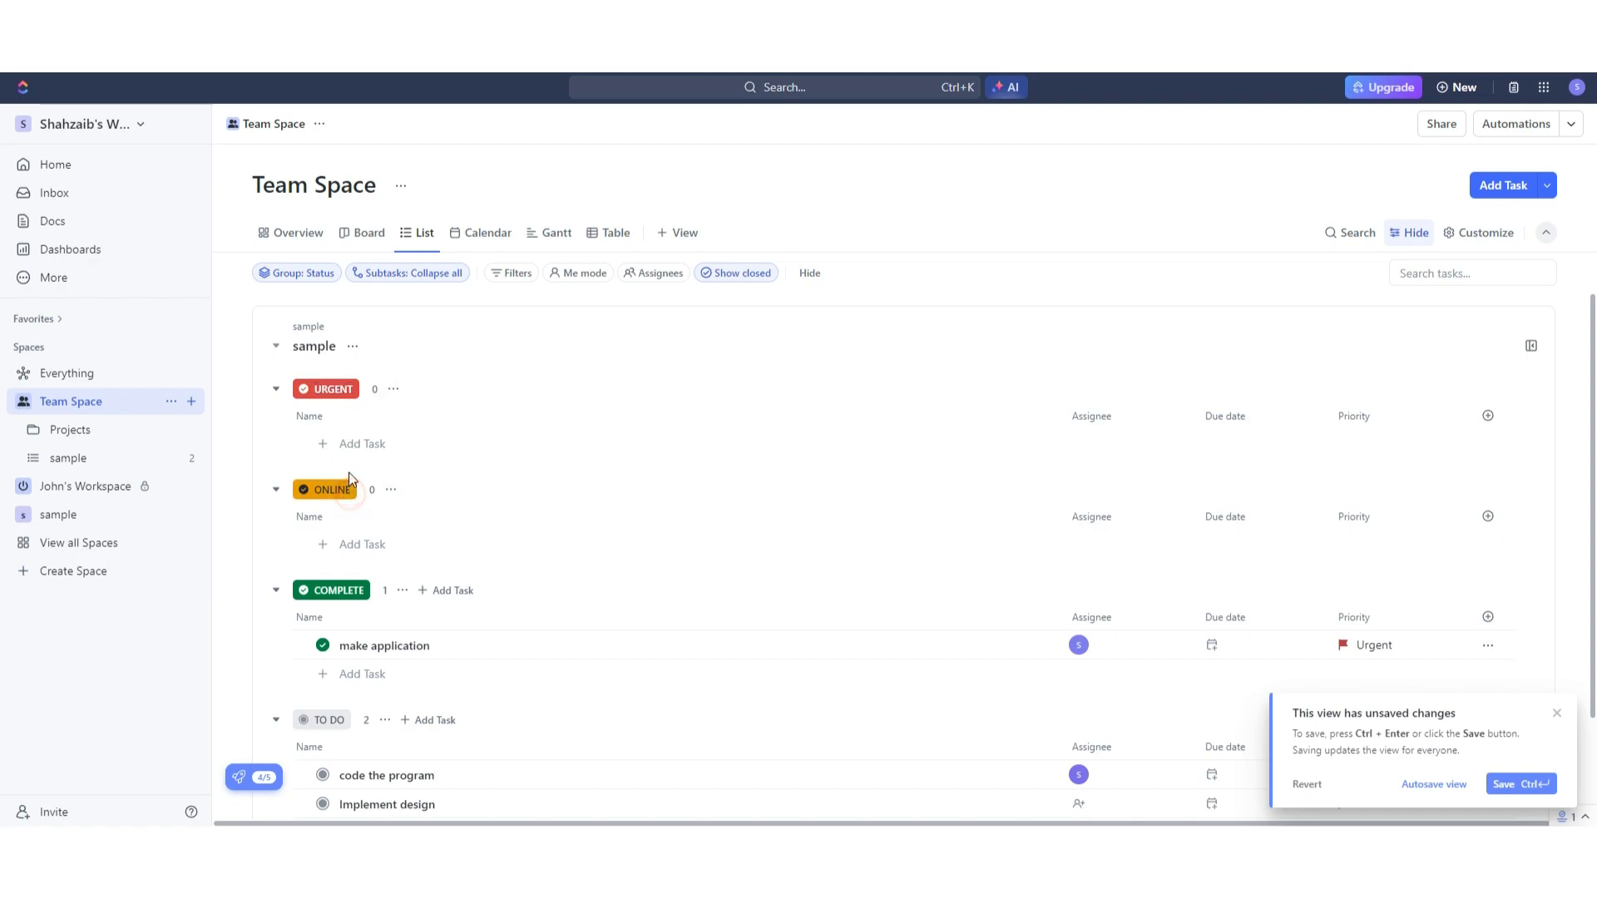
pyautogui.click(262, 454)
pyautogui.moveTo(420, 651); pyautogui.dragTo(478, 724)
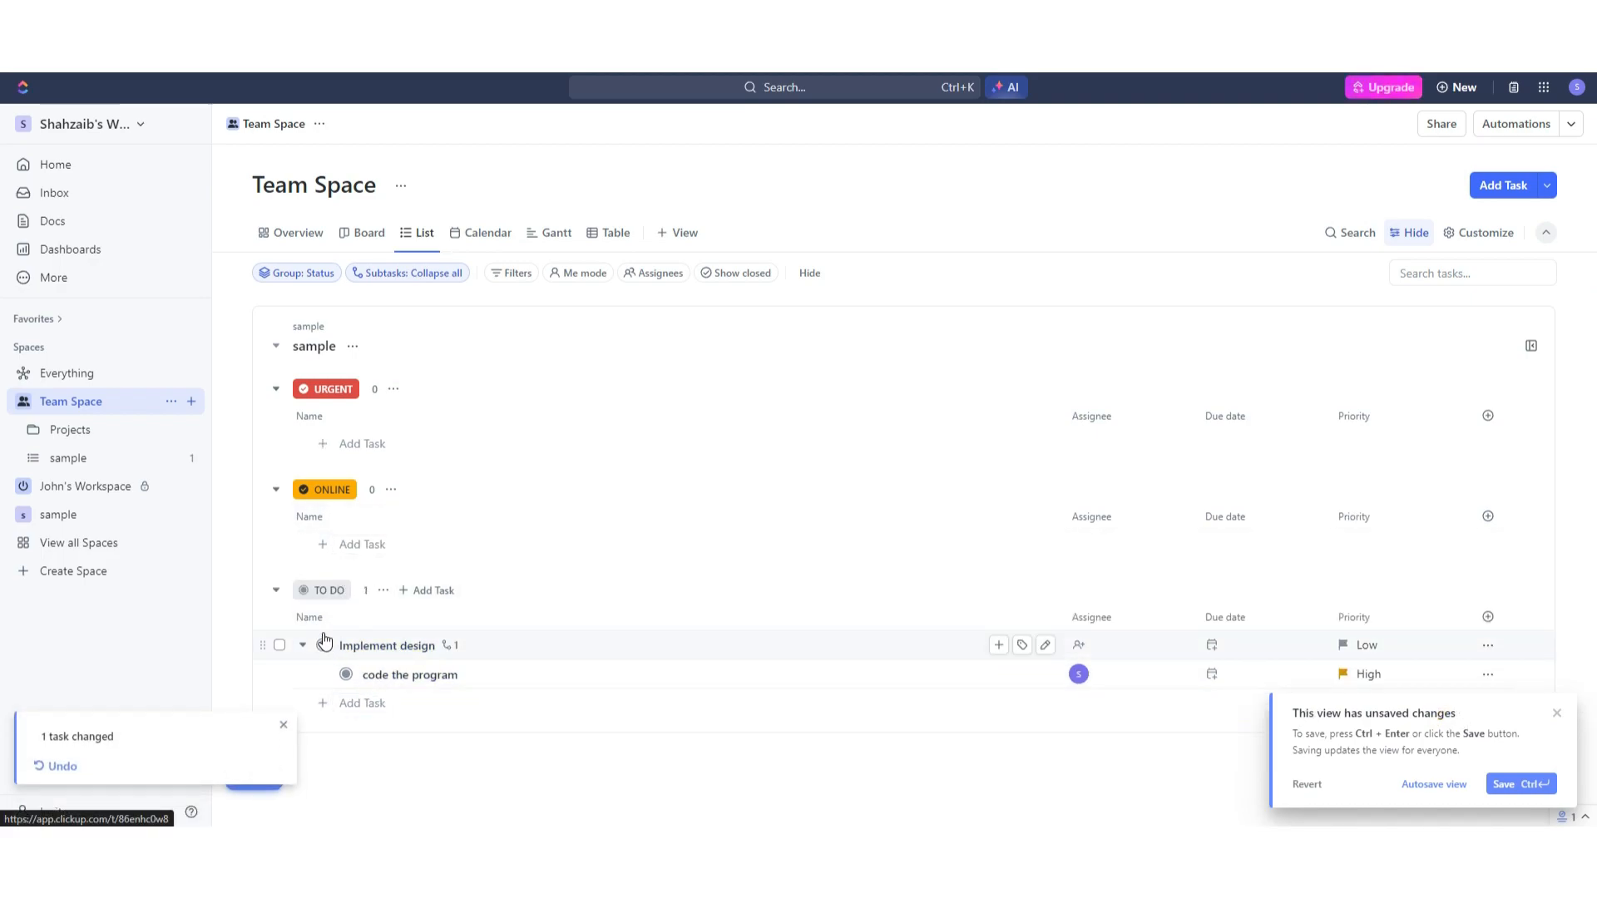
# Step: Change the TO DO status colour to blue
pyautogui.click(326, 592)
pyautogui.click(361, 653)
pyautogui.click(463, 592)
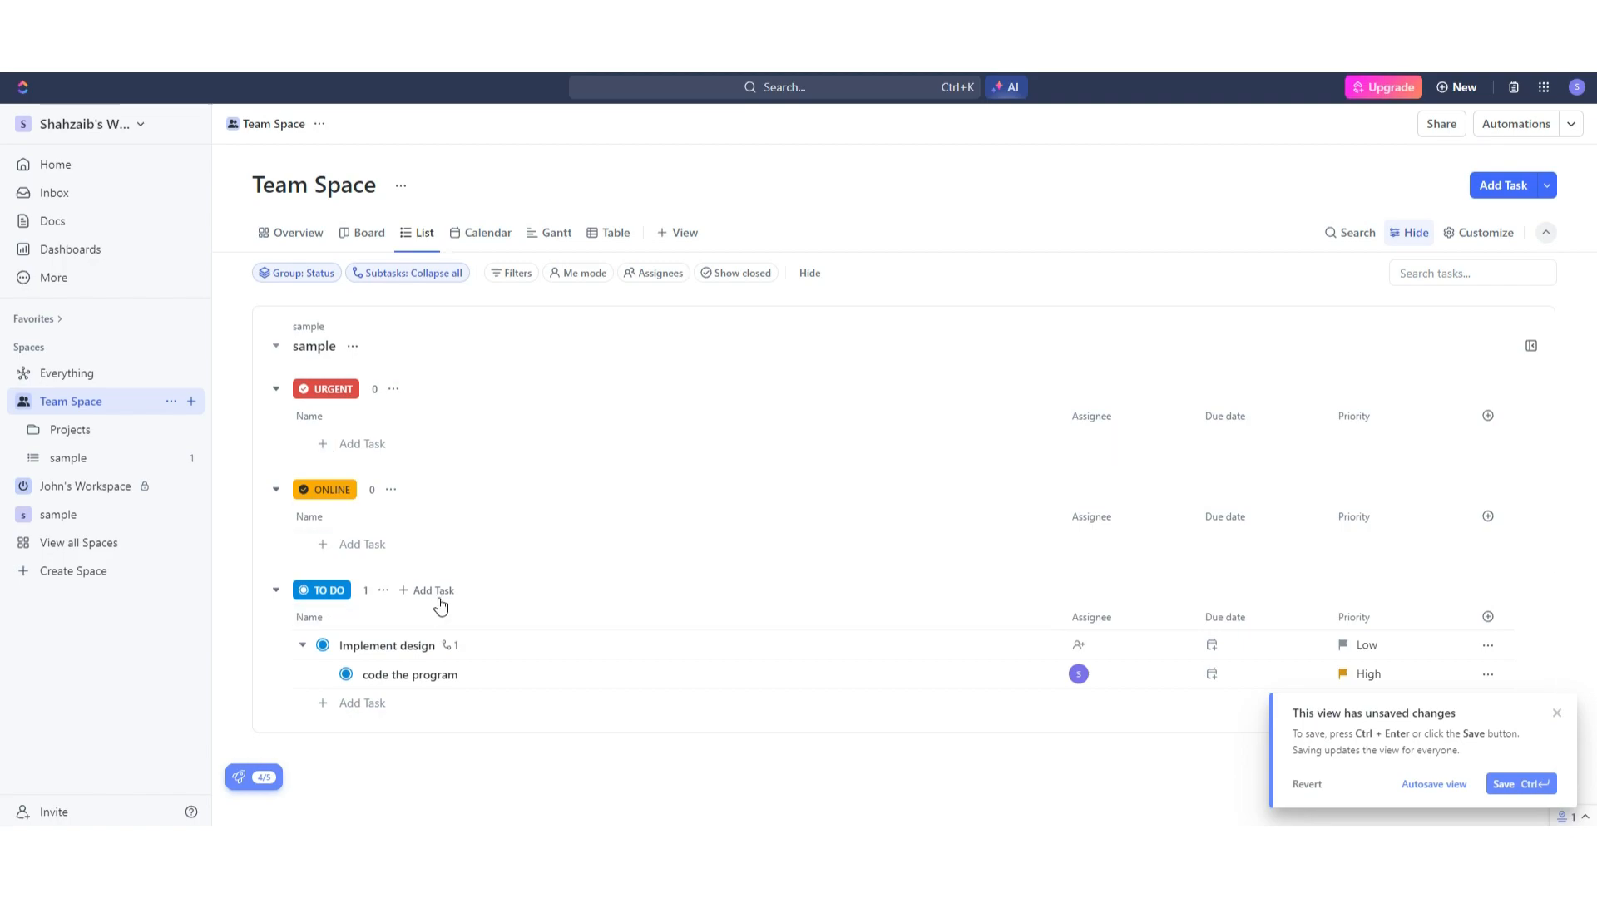
# Step: On the Board, move Implement design to ONLINE and make application to URGENT, then view Calendar
pyautogui.click(366, 233)
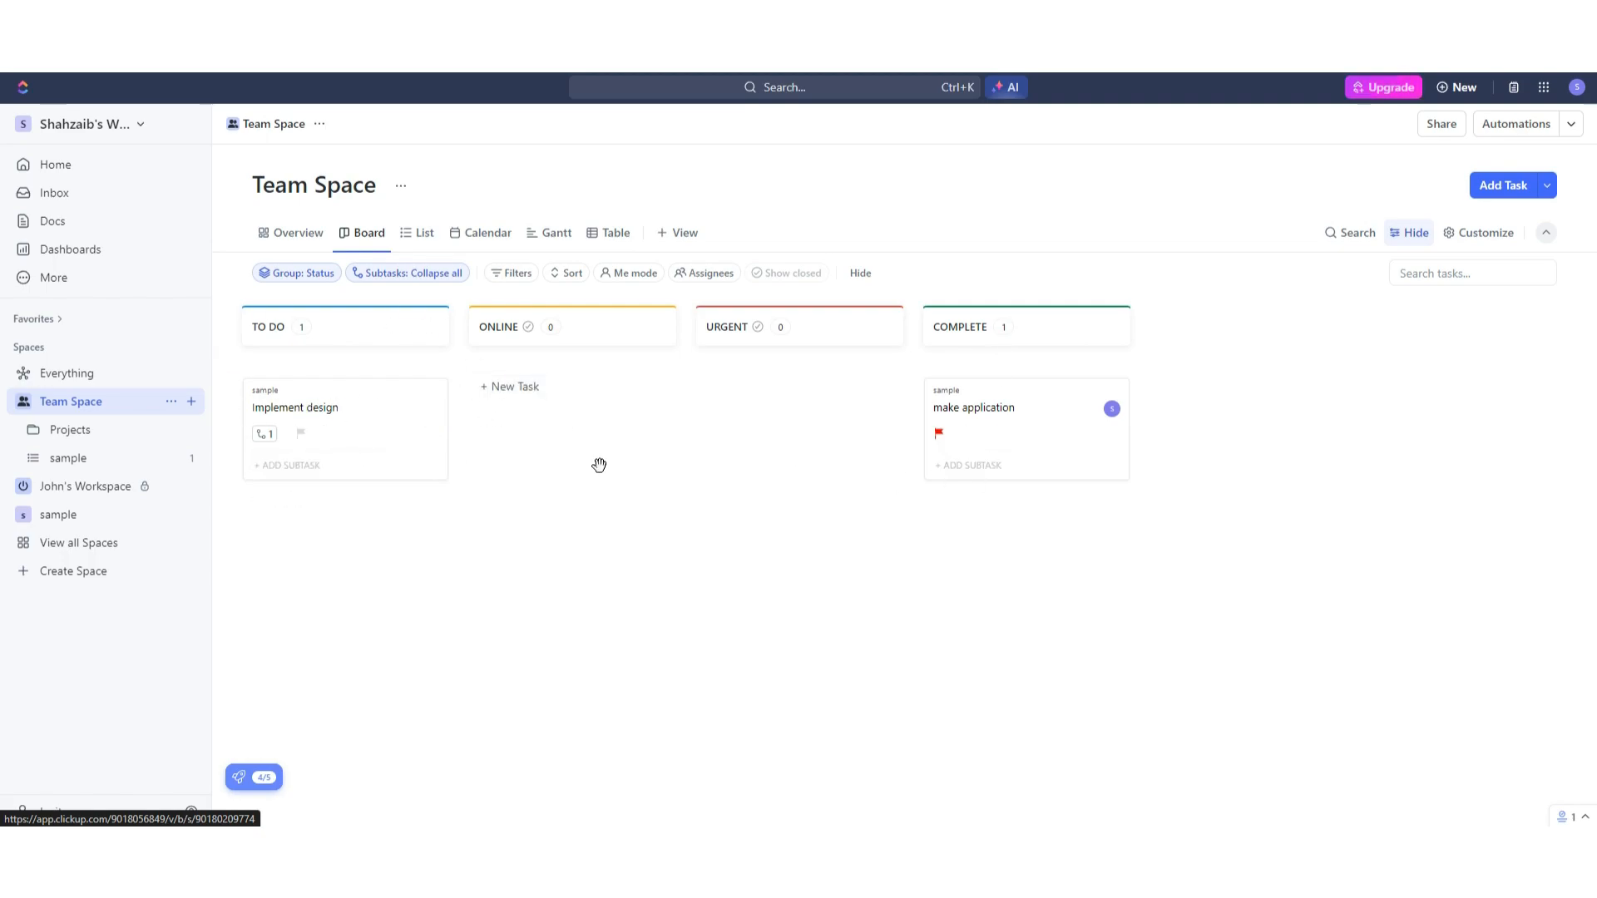
pyautogui.moveTo(374, 431); pyautogui.dragTo(602, 399)
pyautogui.moveTo(990, 442); pyautogui.dragTo(798, 420)
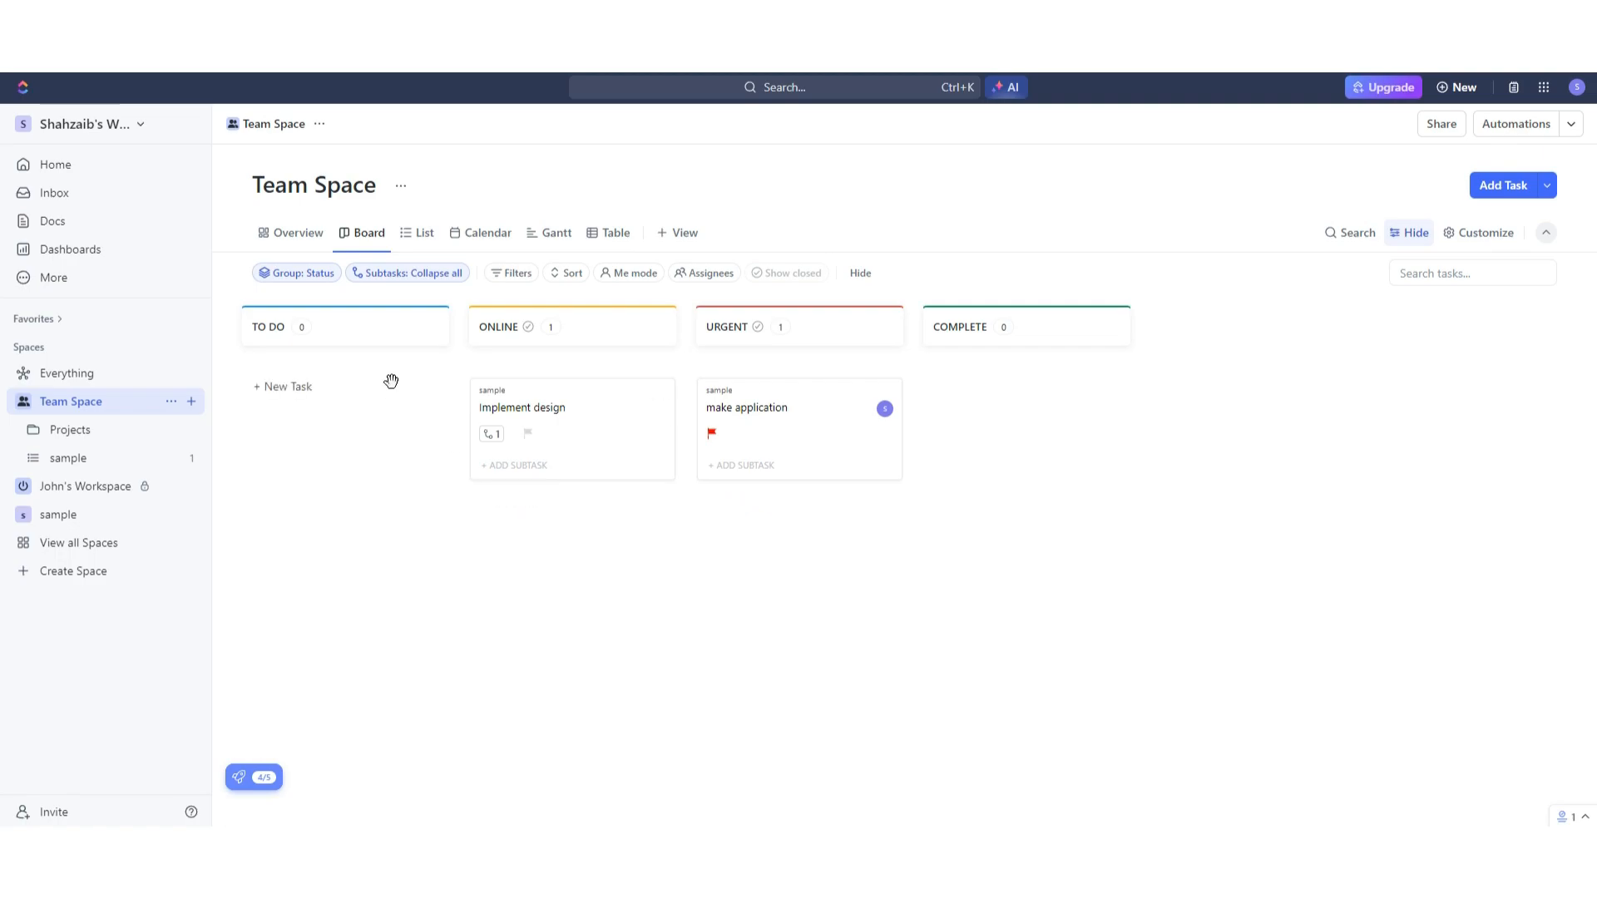
pyautogui.click(490, 246)
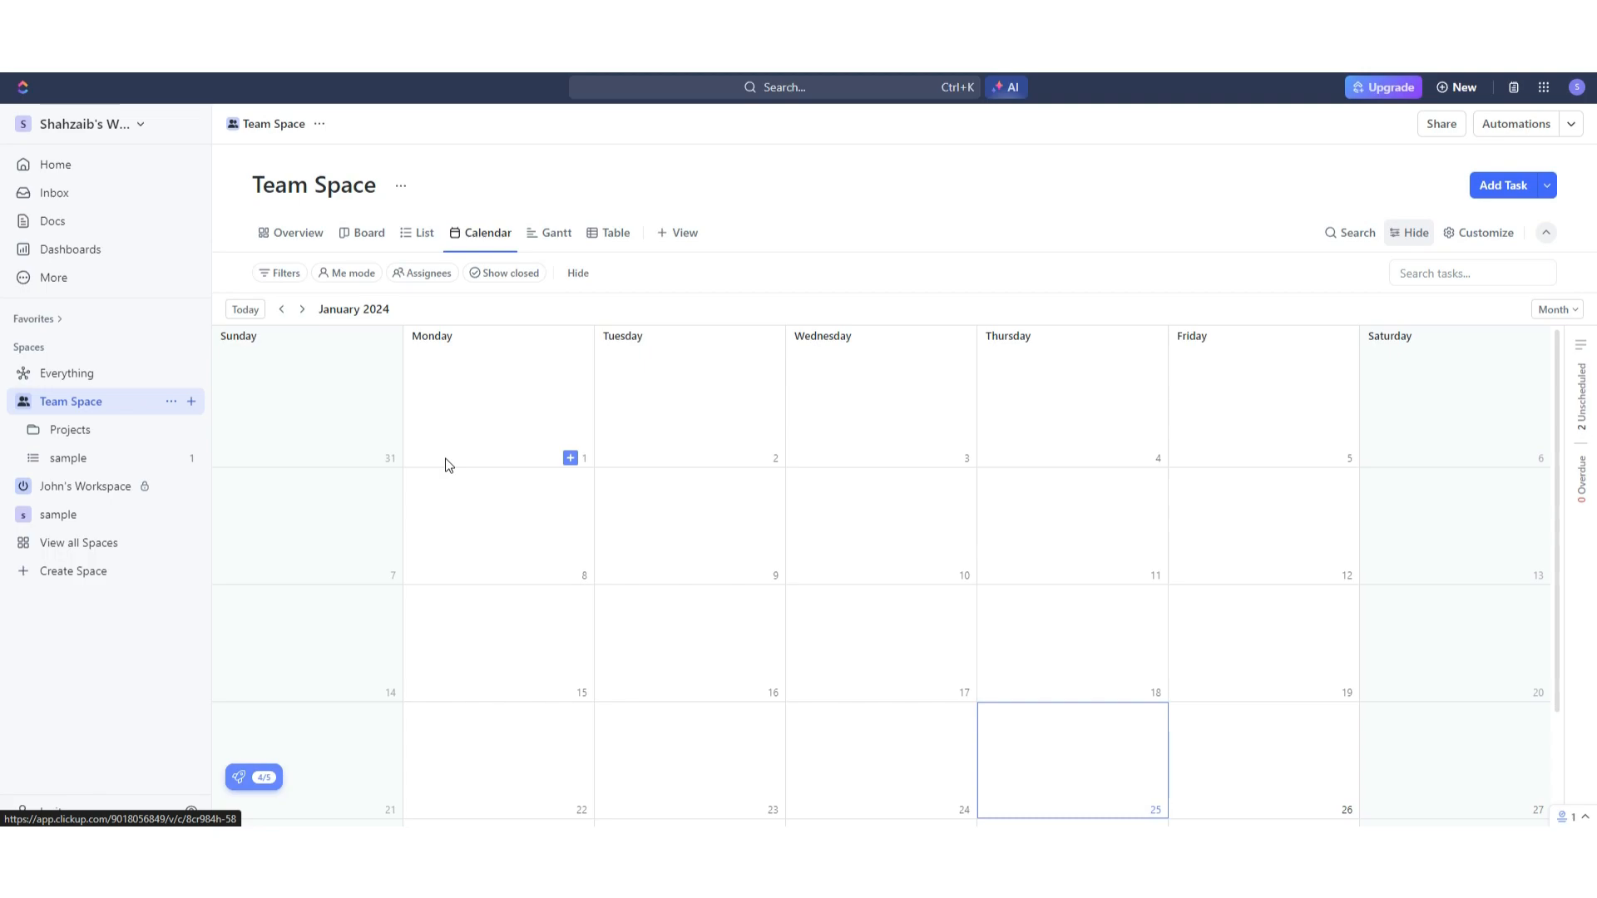
# Step: Switch Team Space to the Gantt timeline and pan it back to earlier dates
pyautogui.scroll(-2, 975, 603)
pyautogui.scroll(2, 974, 603)
pyautogui.scroll(-1, 1387, 641)
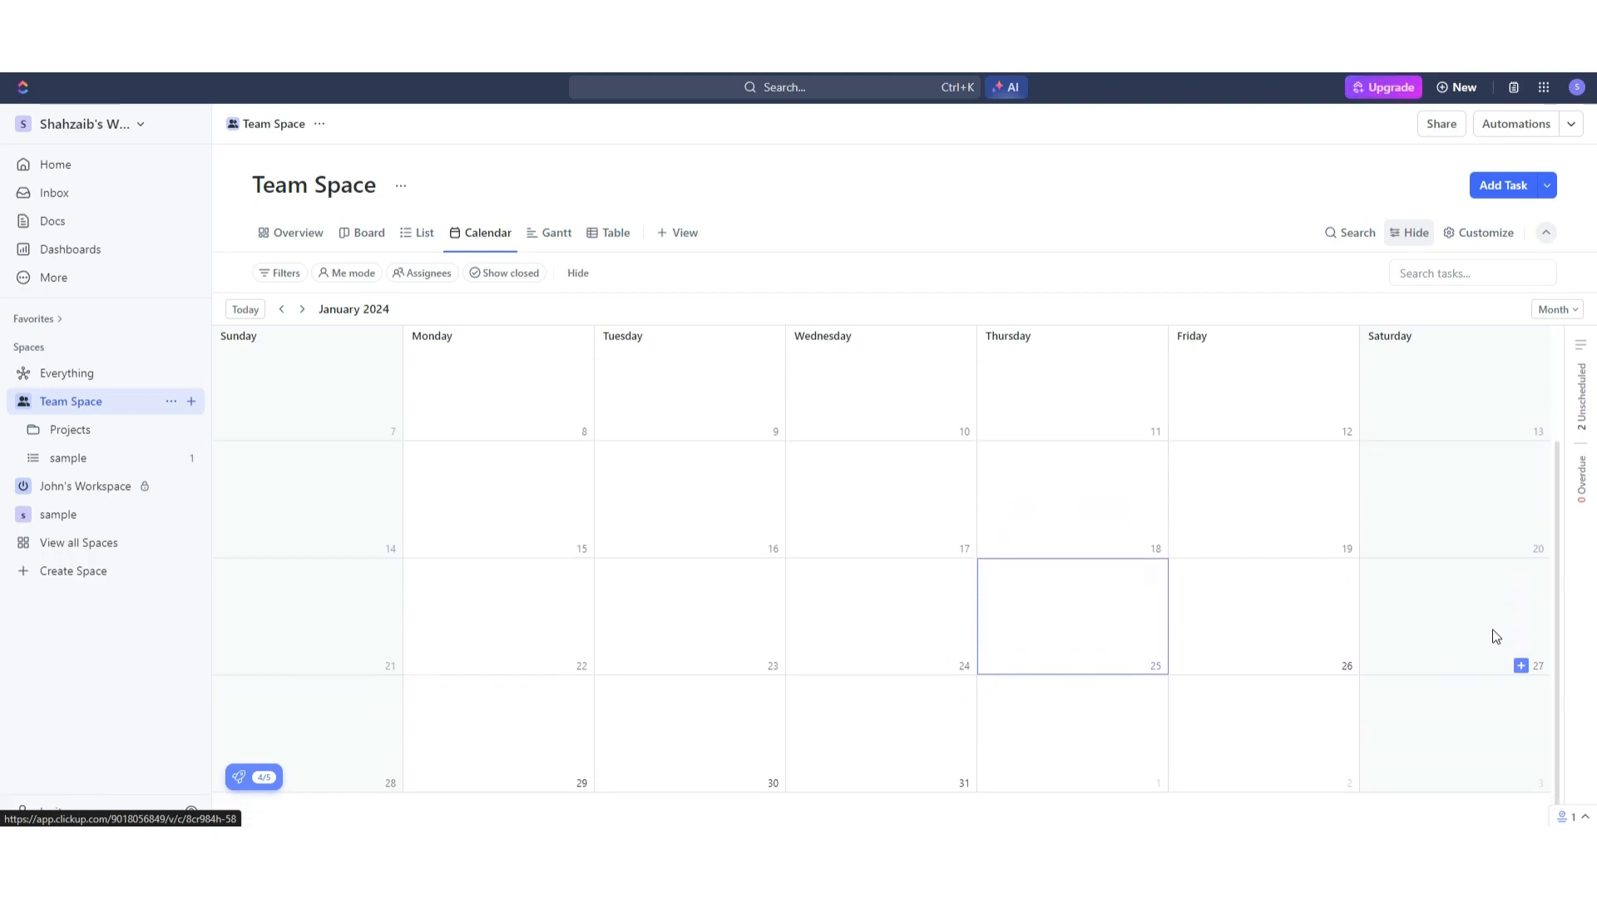
pyautogui.scroll(1, 1362, 674)
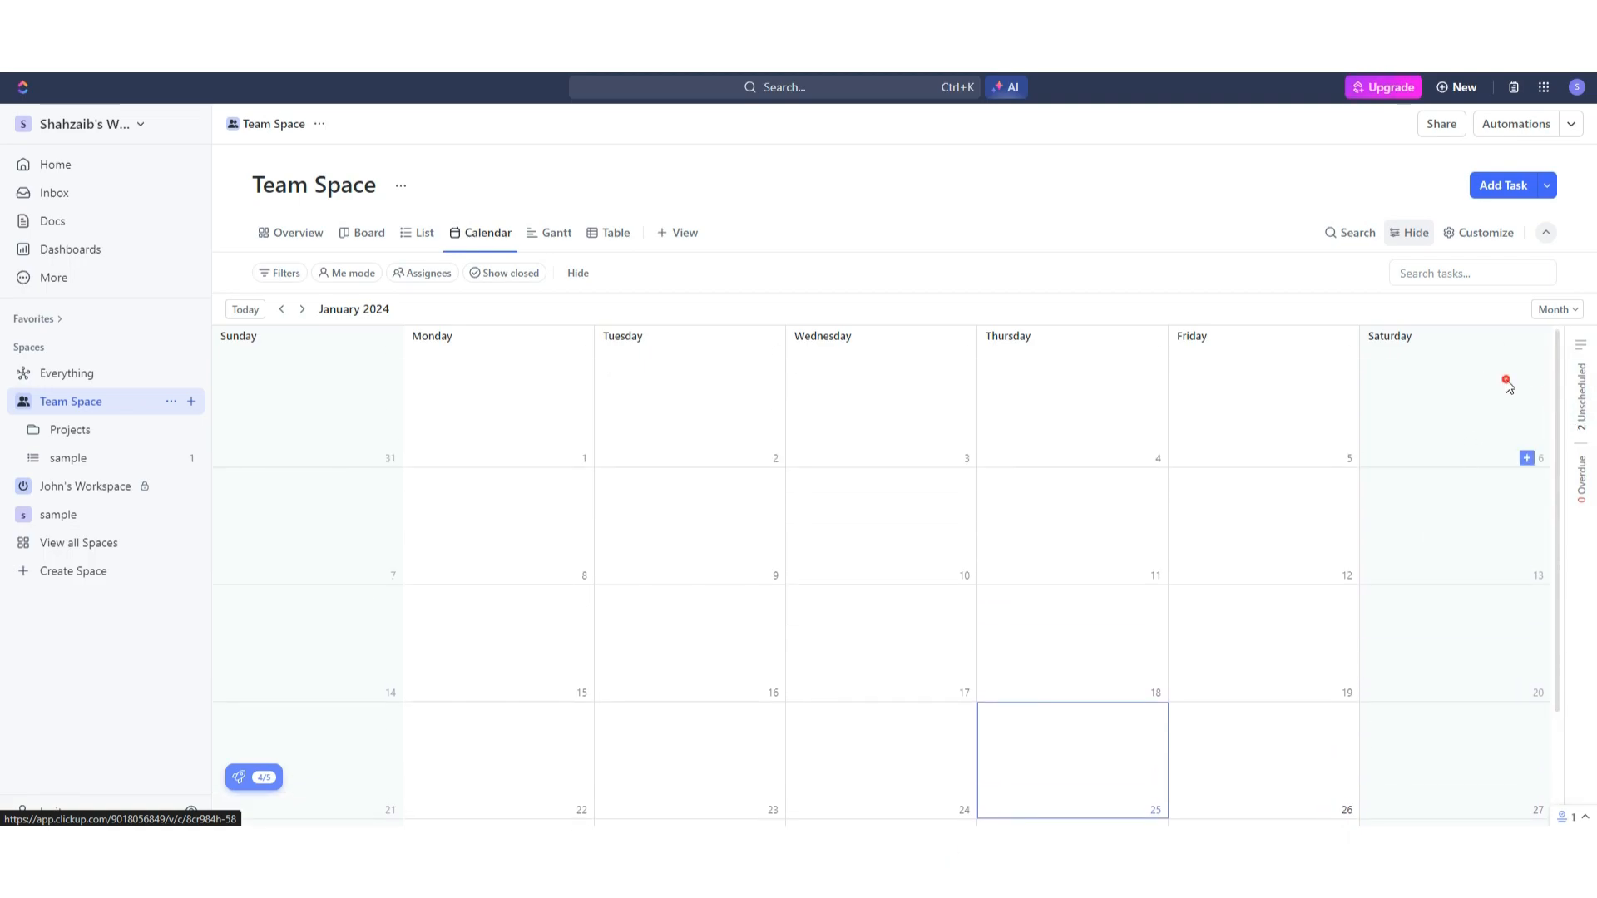
pyautogui.click(1430, 487)
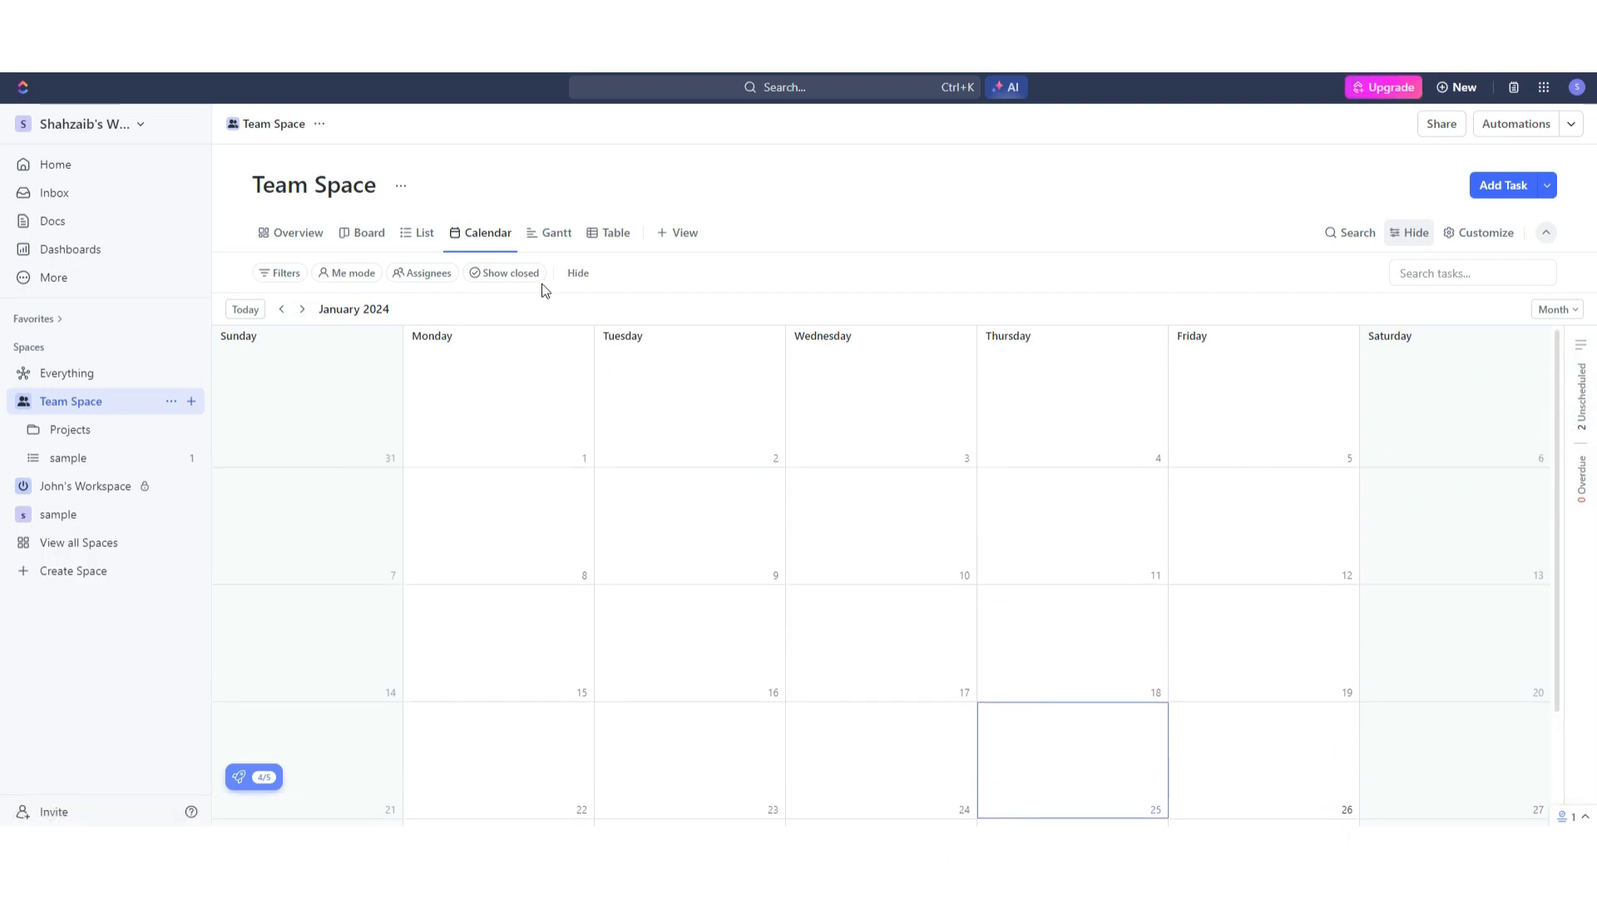
pyautogui.click(542, 238)
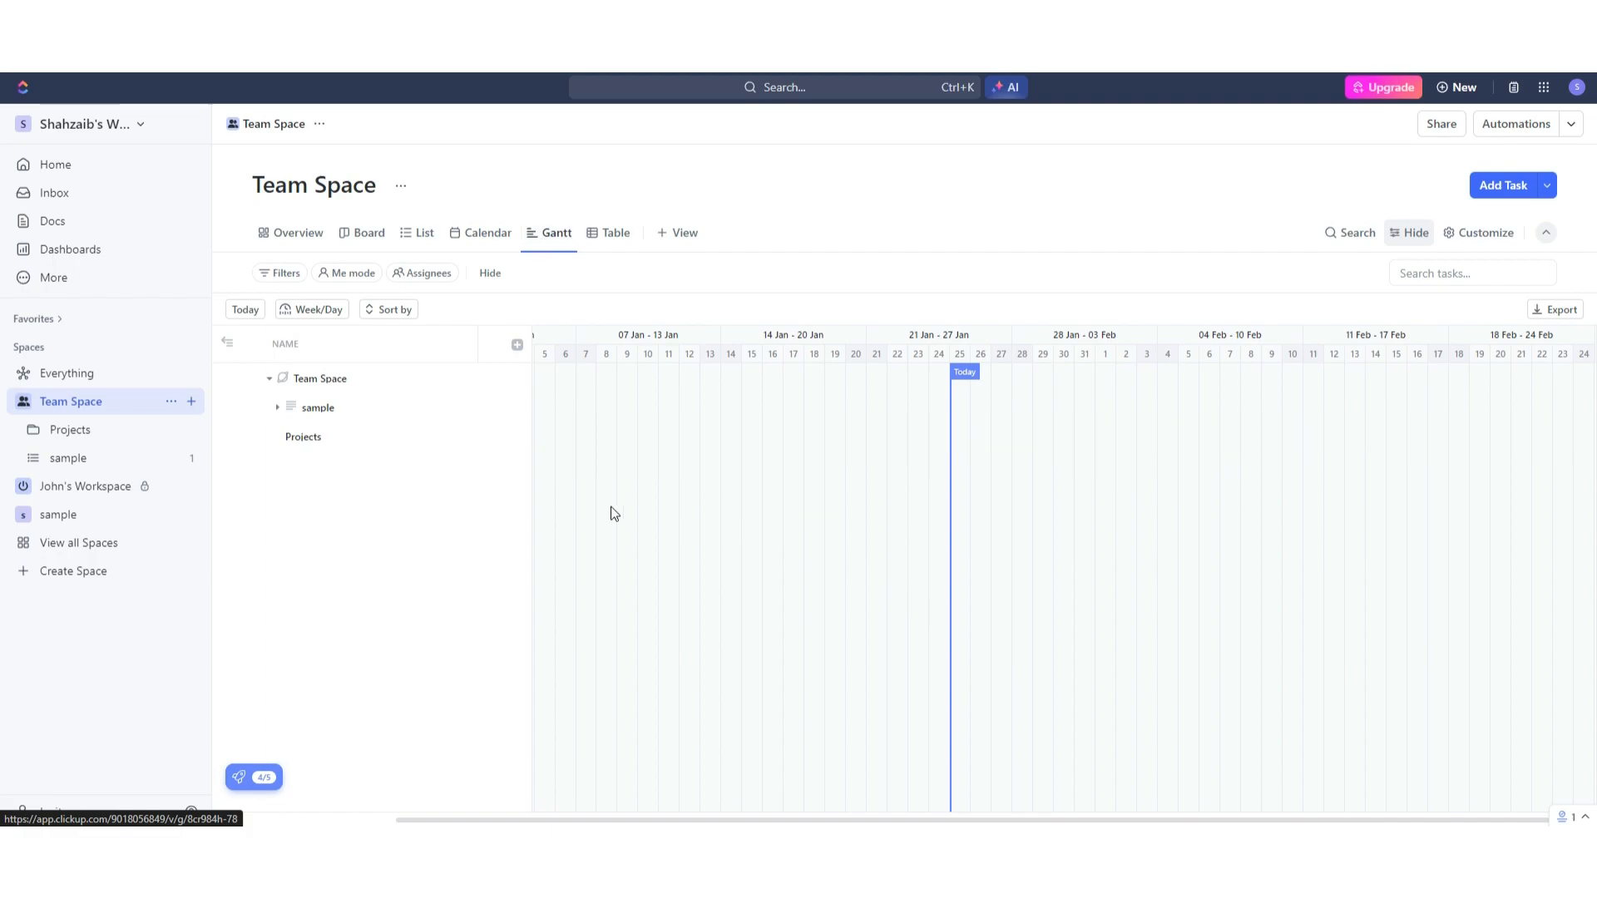
pyautogui.moveTo(958, 372); pyautogui.dragTo(819, 366)
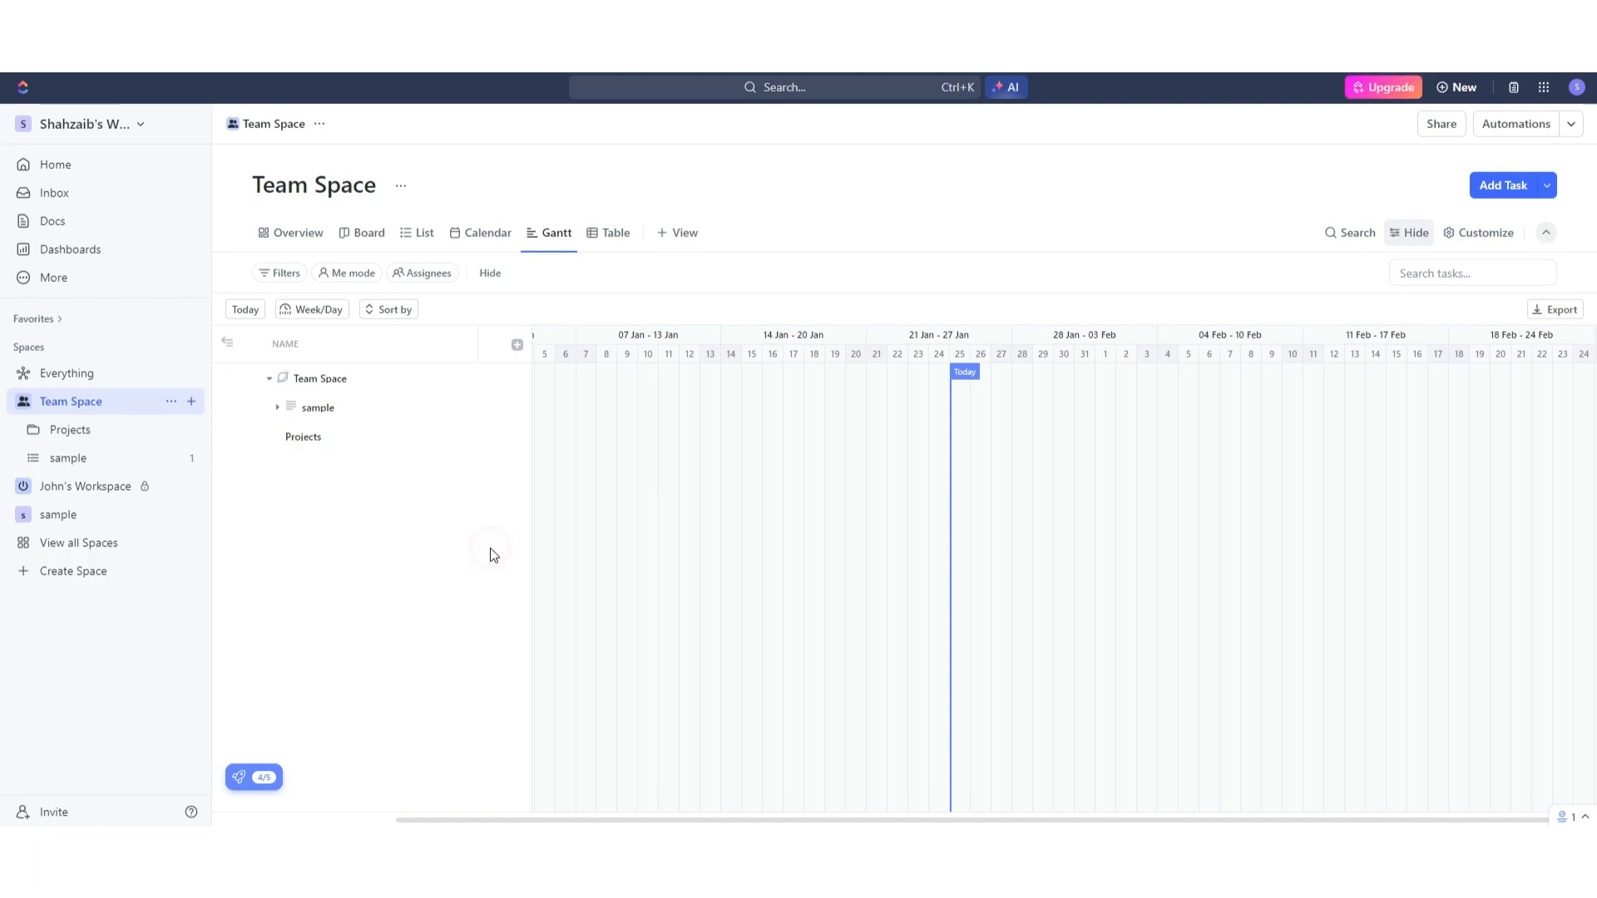
# Step: Add an Activity view to Team Space and review its feed of status, priority and assignment changes
pyautogui.click(681, 233)
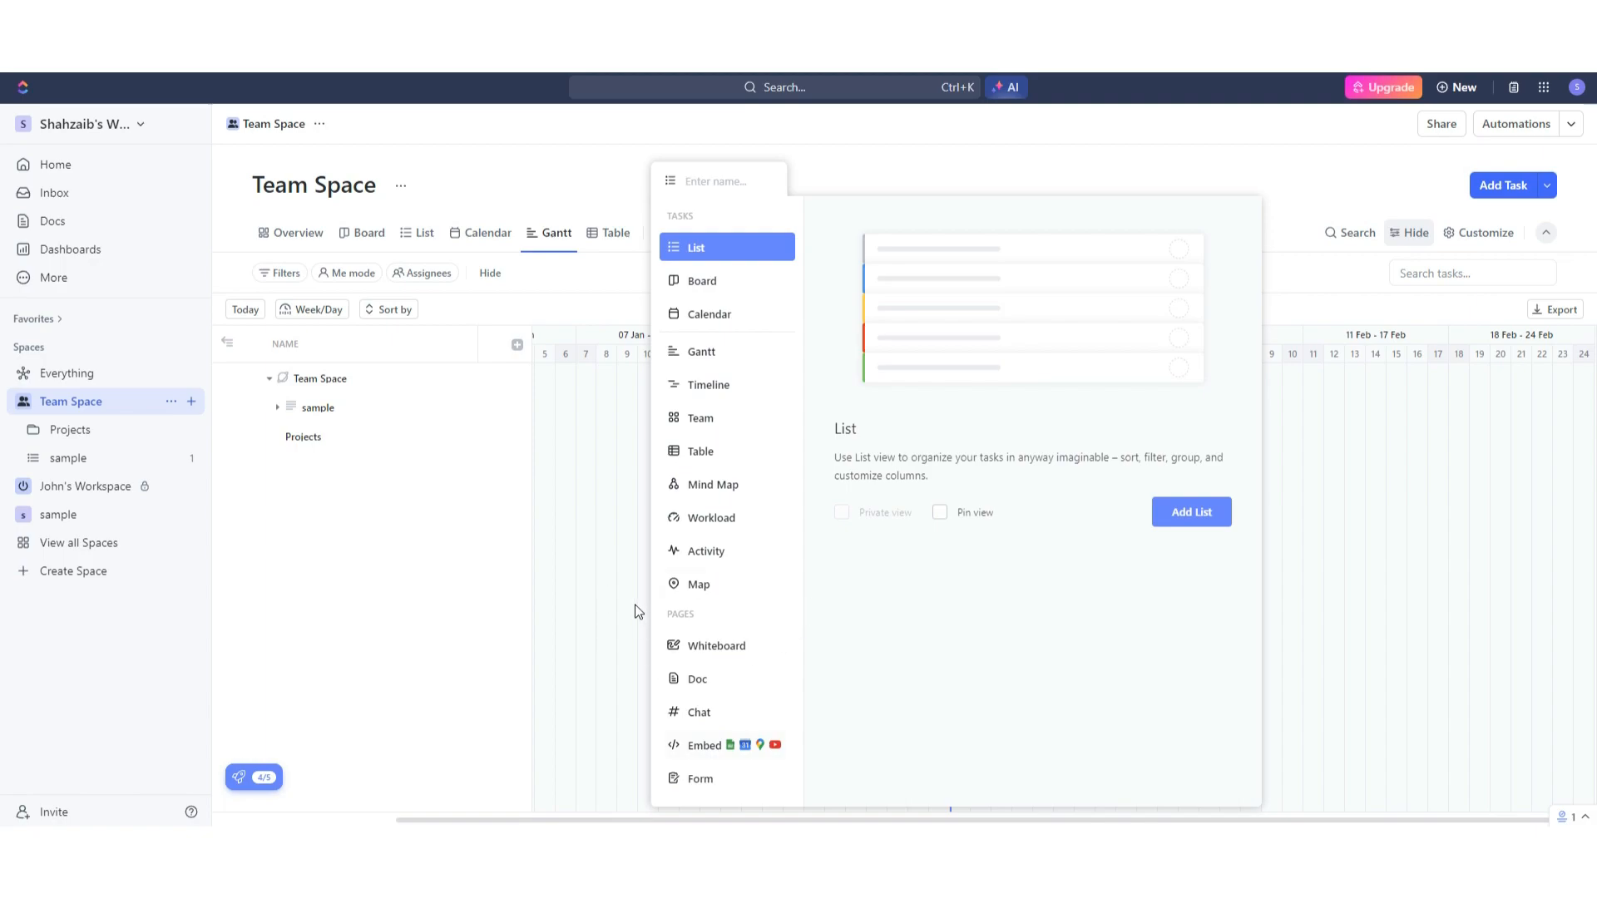
pyautogui.click(705, 557)
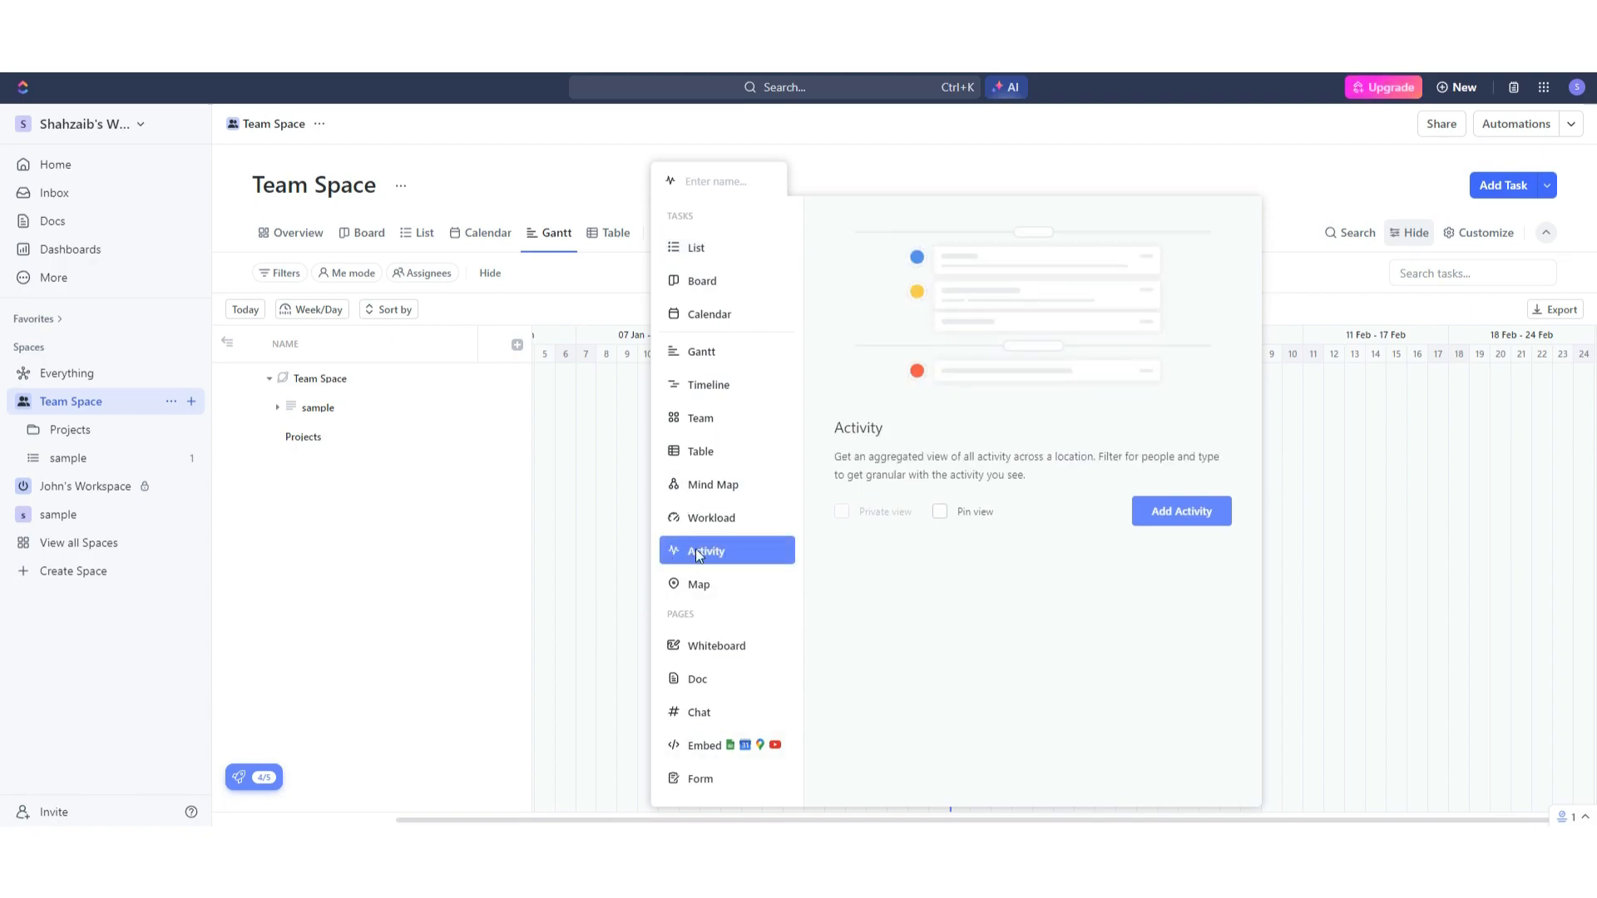
pyautogui.click(1181, 514)
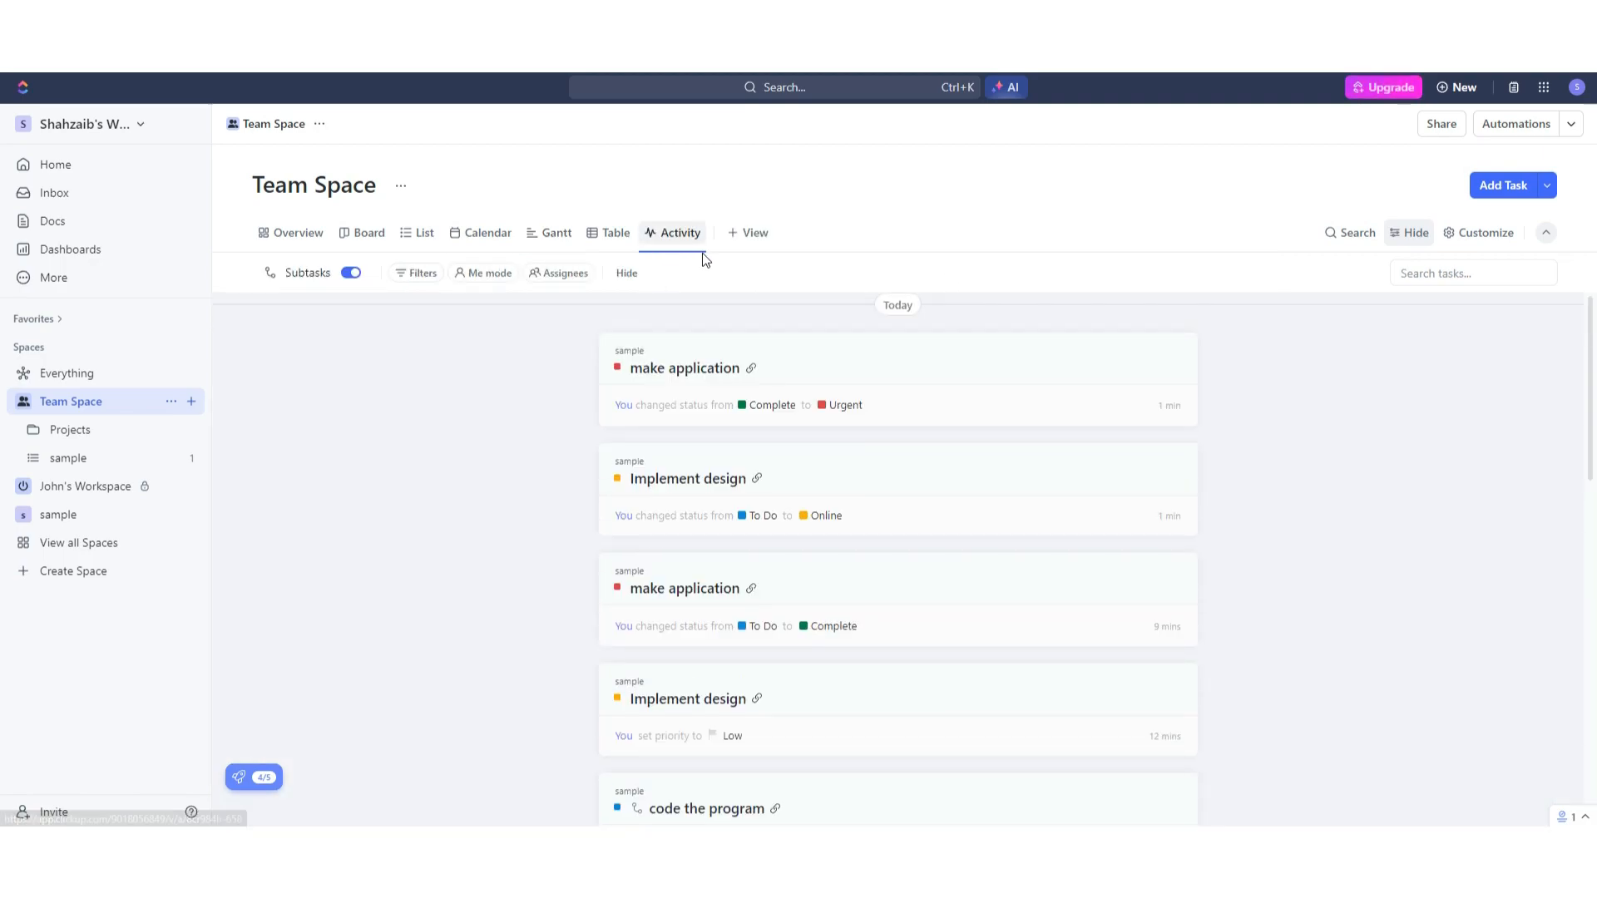
pyautogui.scroll(-15, 695, 444)
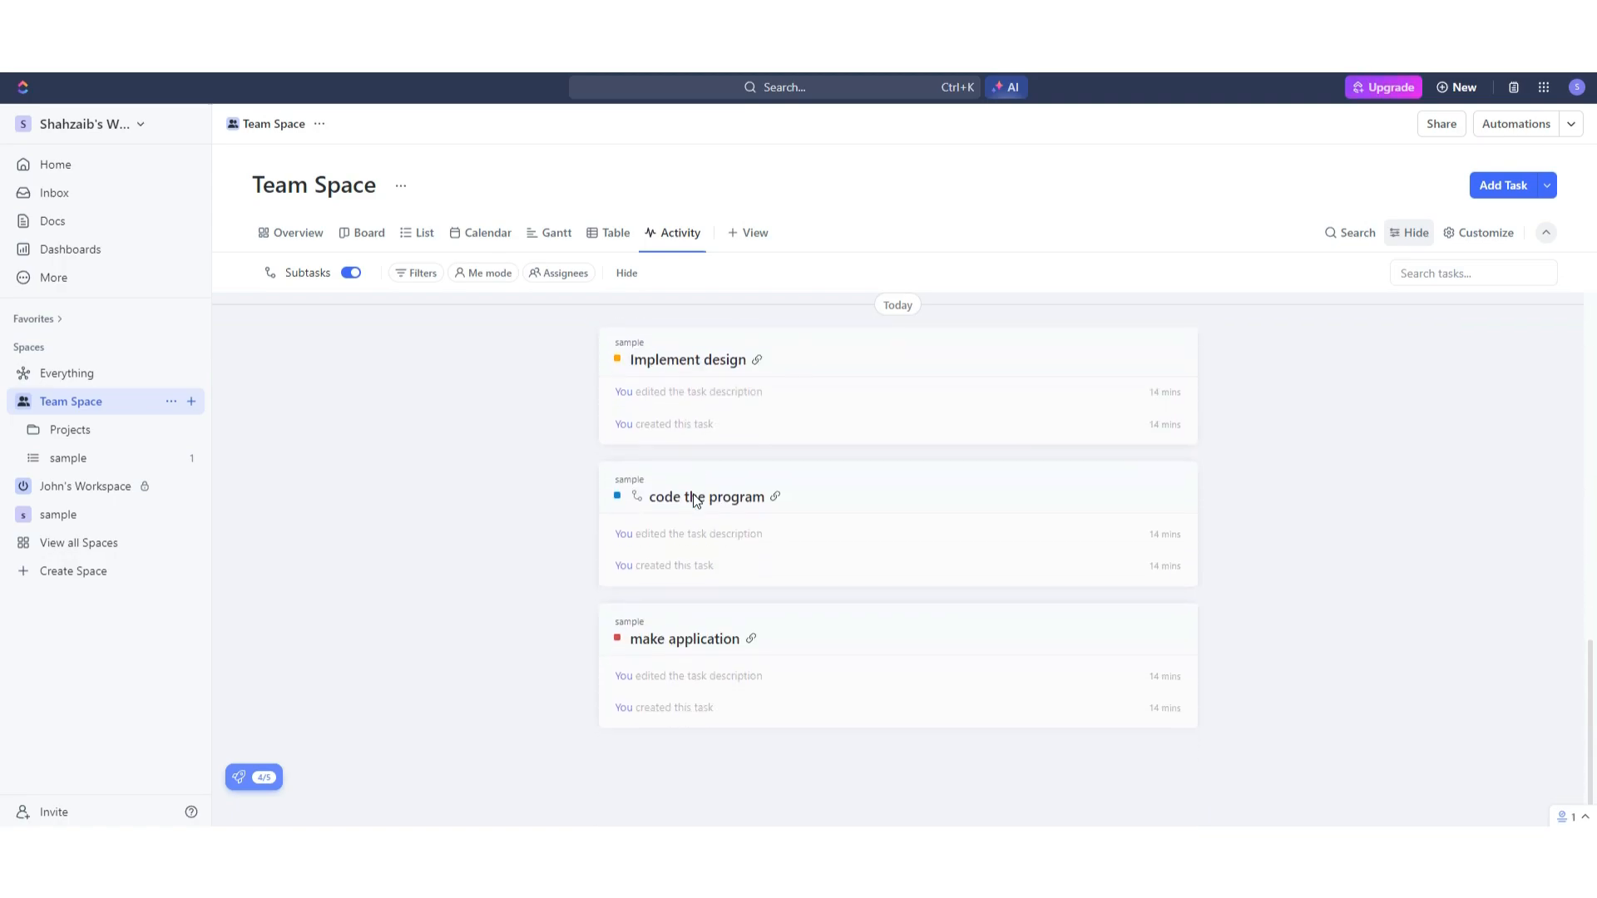
pyautogui.scroll(5, 695, 499)
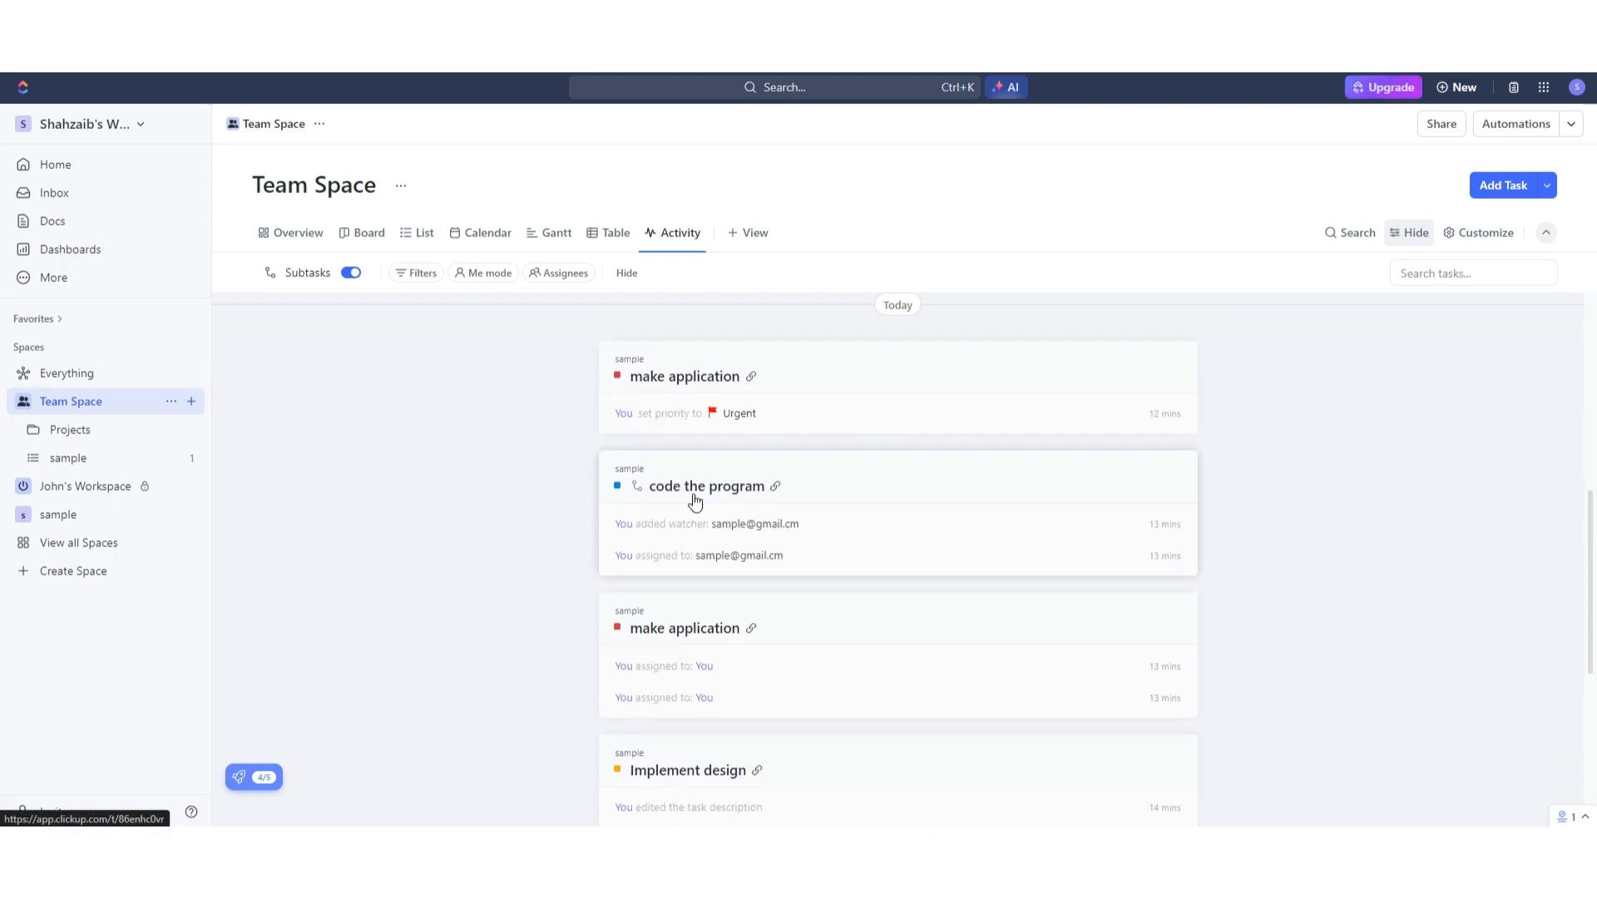
pyautogui.scroll(-6, 695, 501)
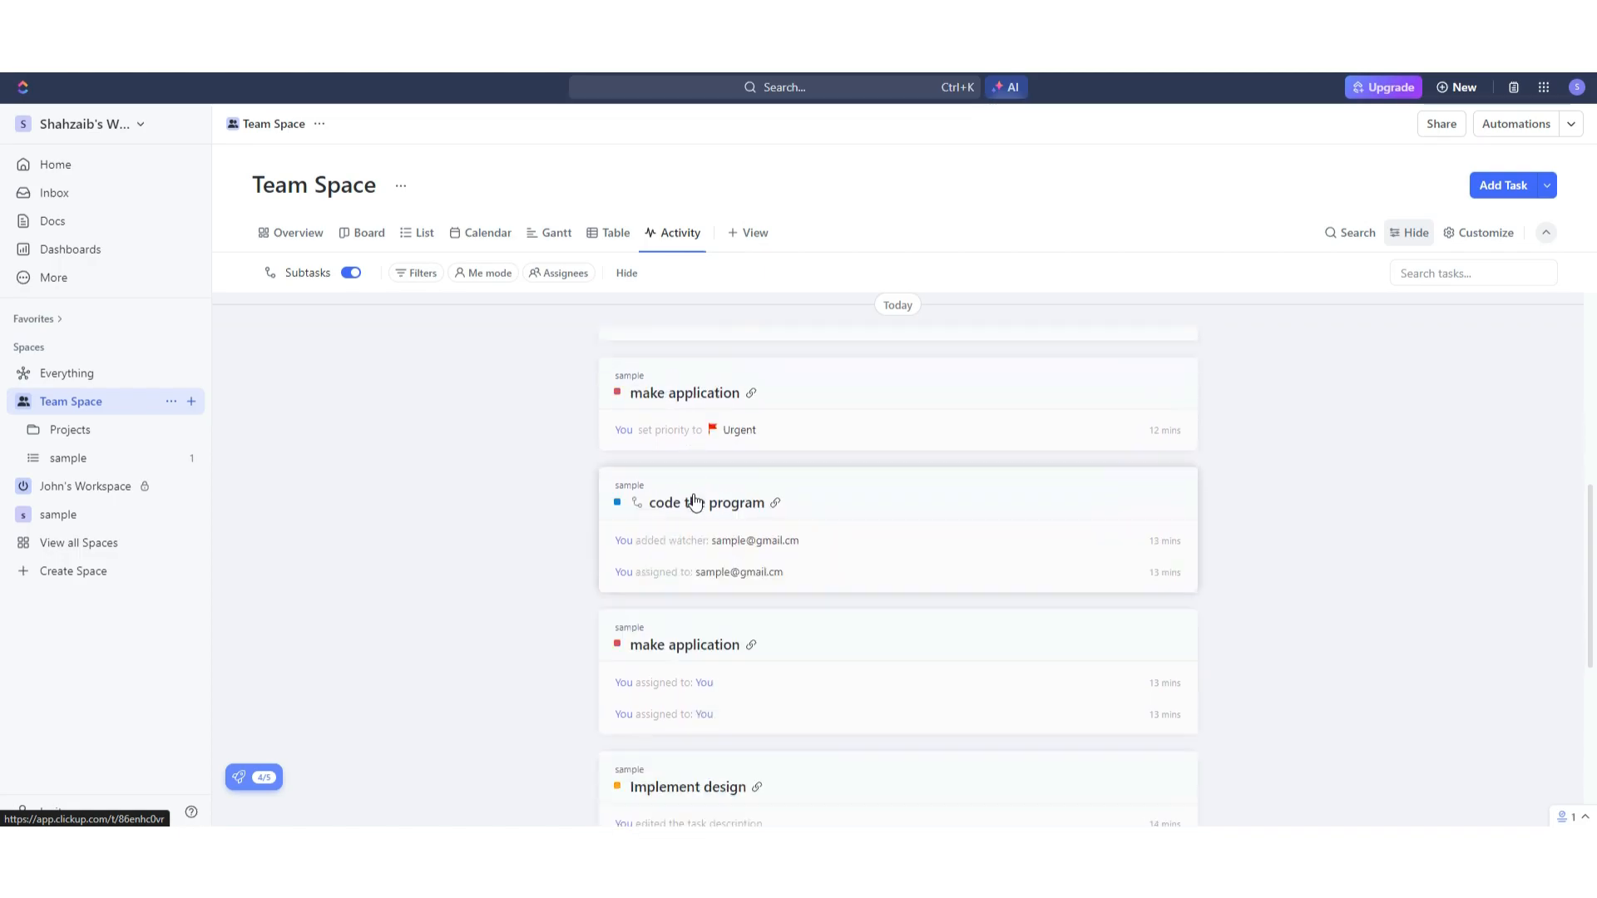
pyautogui.scroll(10, 695, 502)
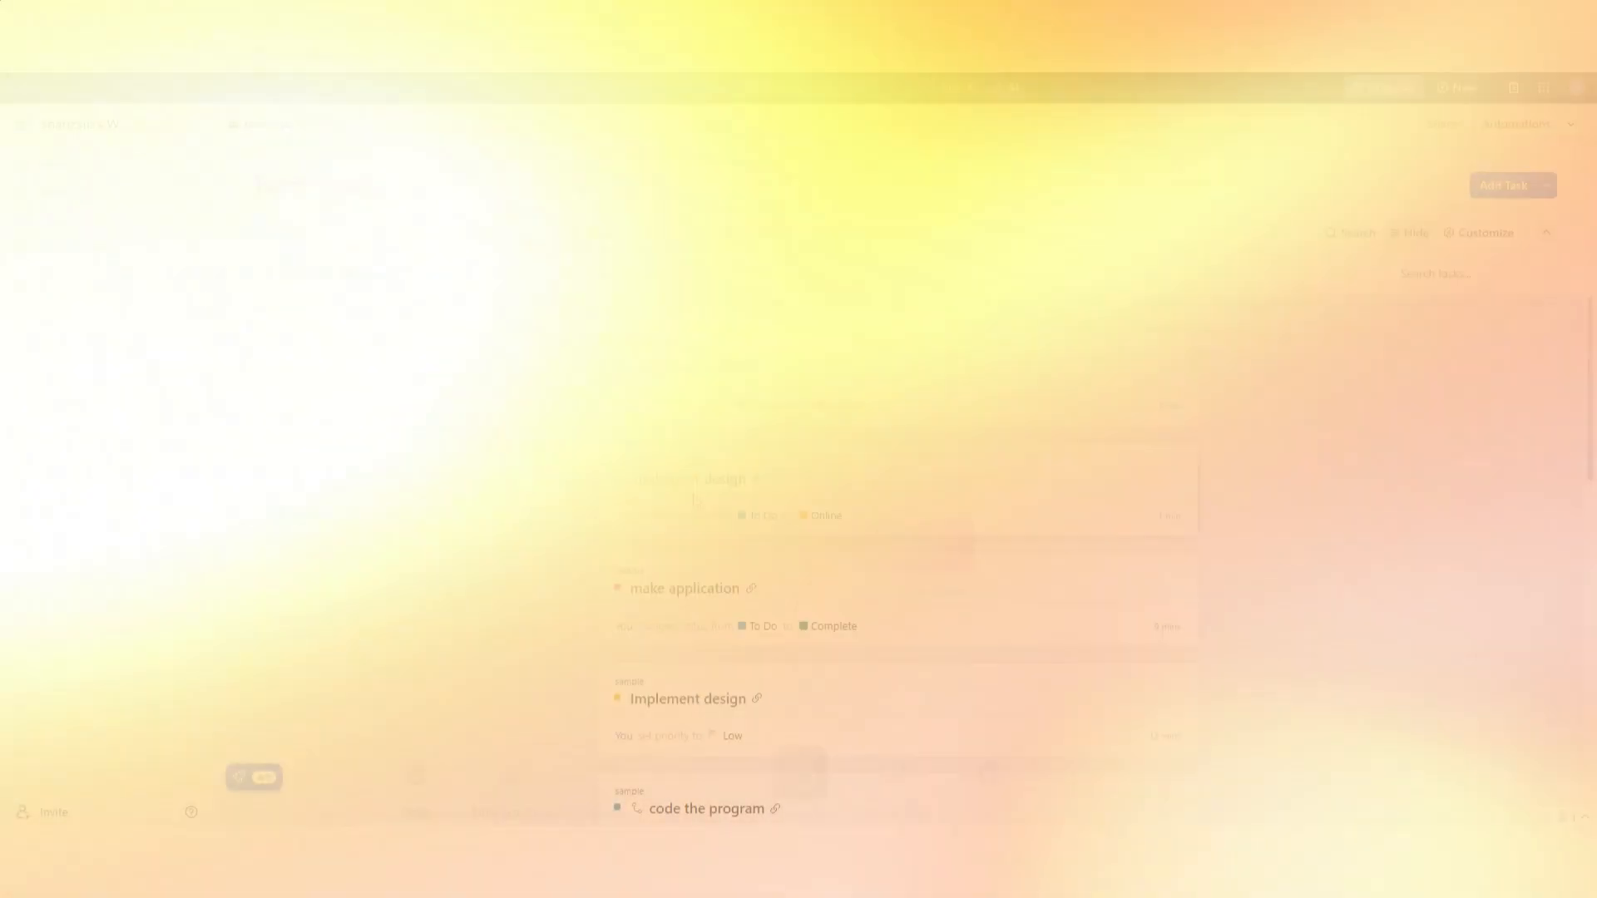
# Step: Scroll down the ClickUp homepage to the 'One app to replace them all' banner and footer links
pyautogui.scroll(-4, 1320, 407)
pyautogui.scroll(-5, 1321, 406)
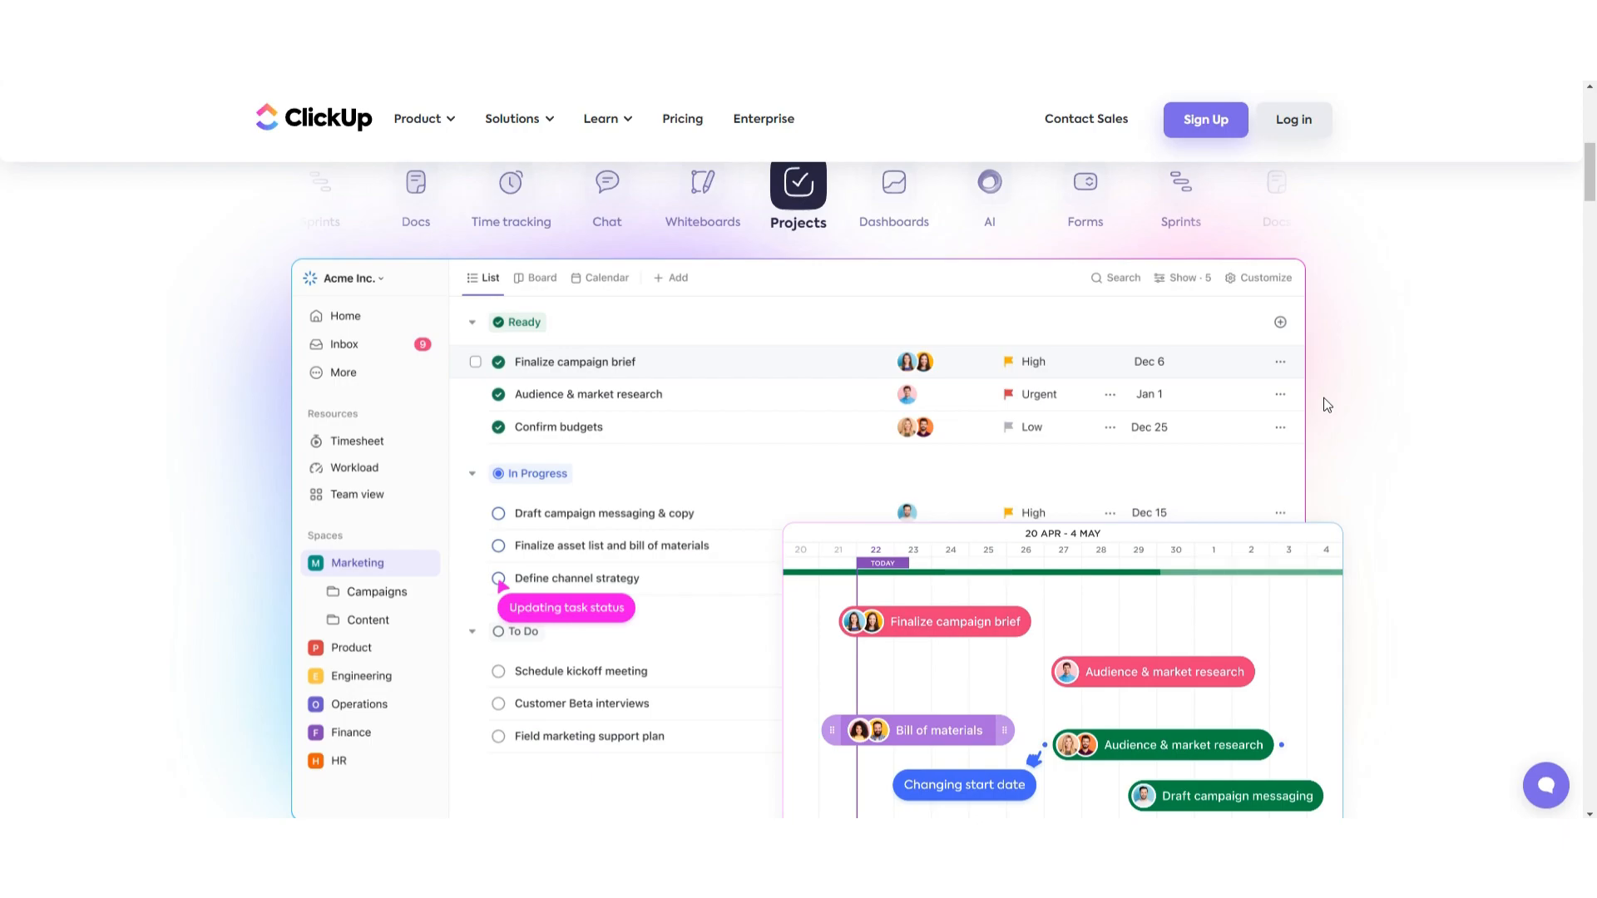
pyautogui.scroll(-9, 1324, 398)
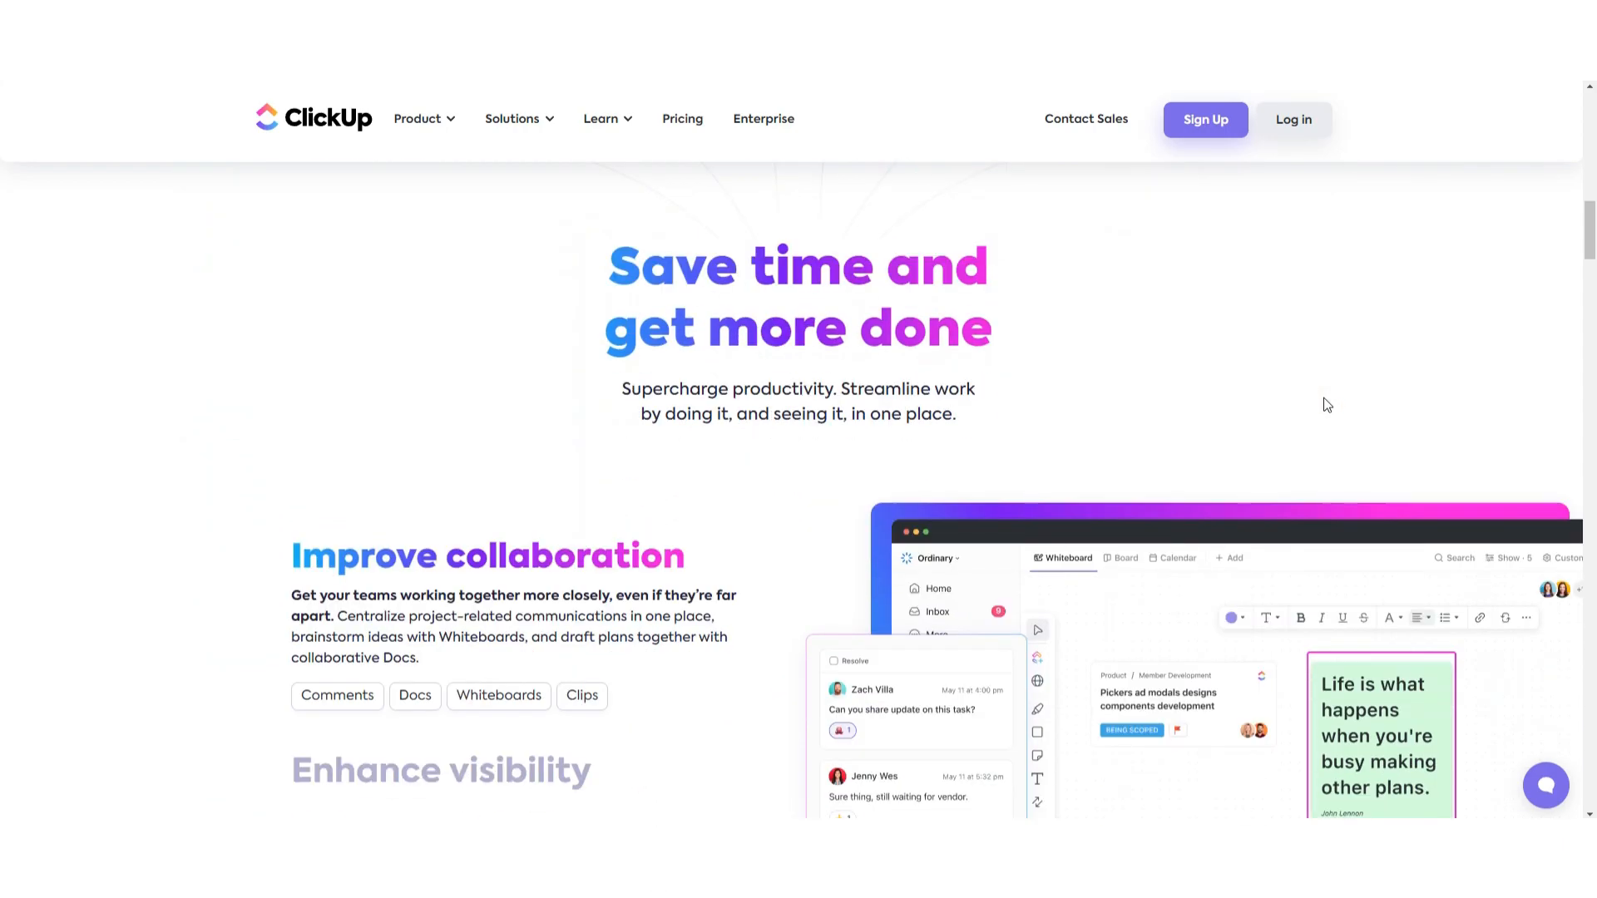
pyautogui.scroll(-3, 1325, 405)
pyautogui.scroll(-12, 1326, 405)
pyautogui.scroll(-4, 1326, 405)
pyautogui.scroll(4, 1326, 405)
pyautogui.scroll(-2, 1326, 405)
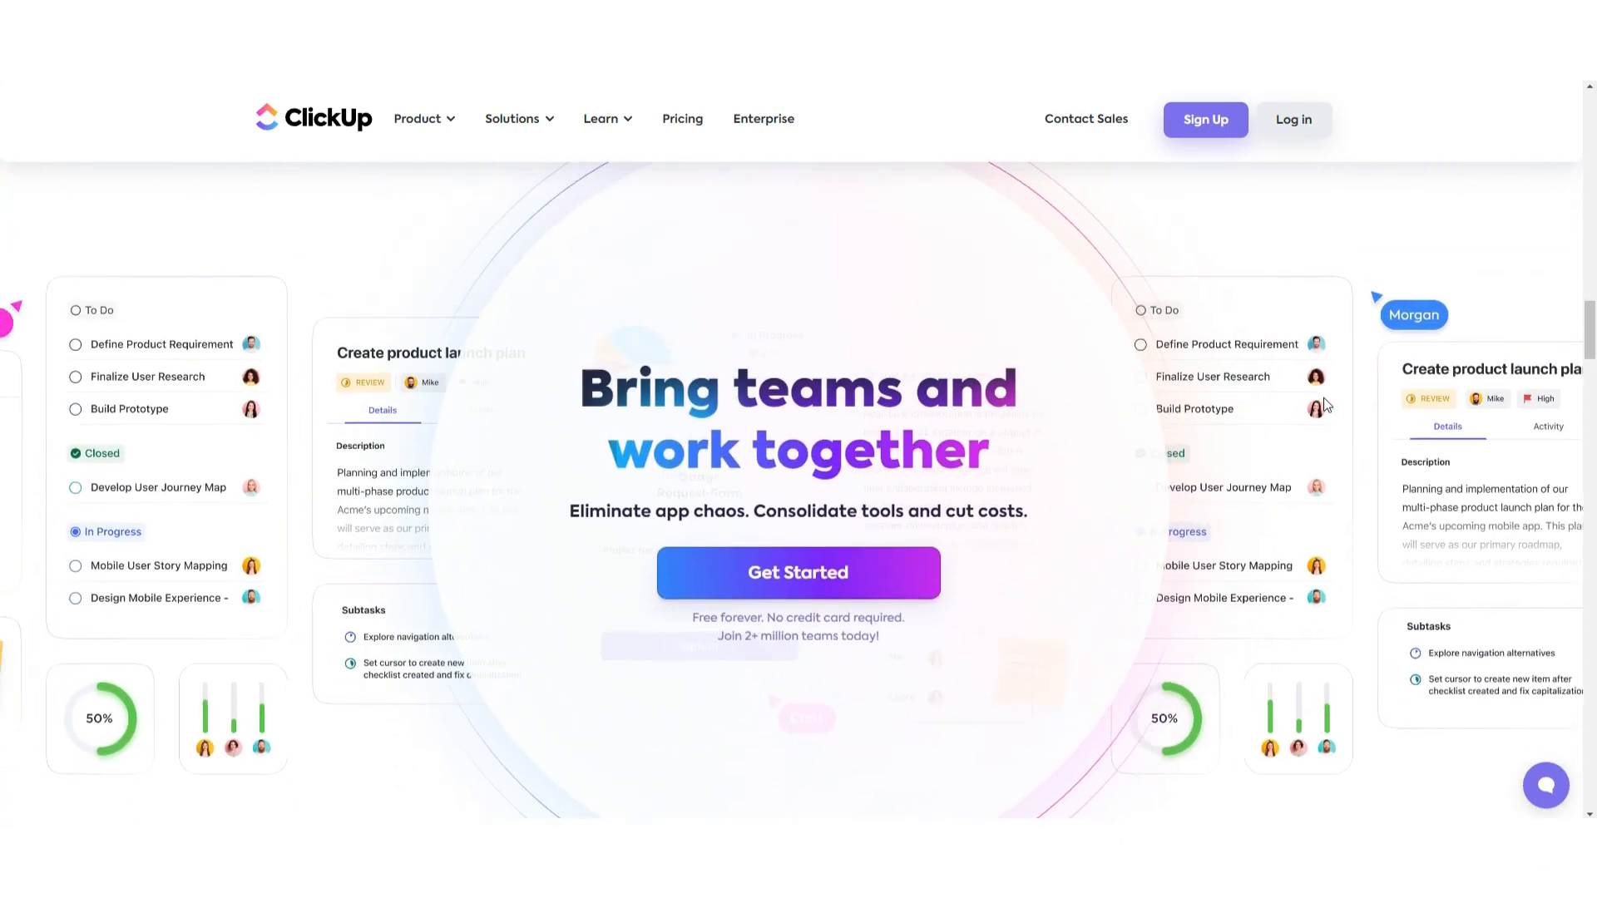
pyautogui.scroll(-11, 1327, 405)
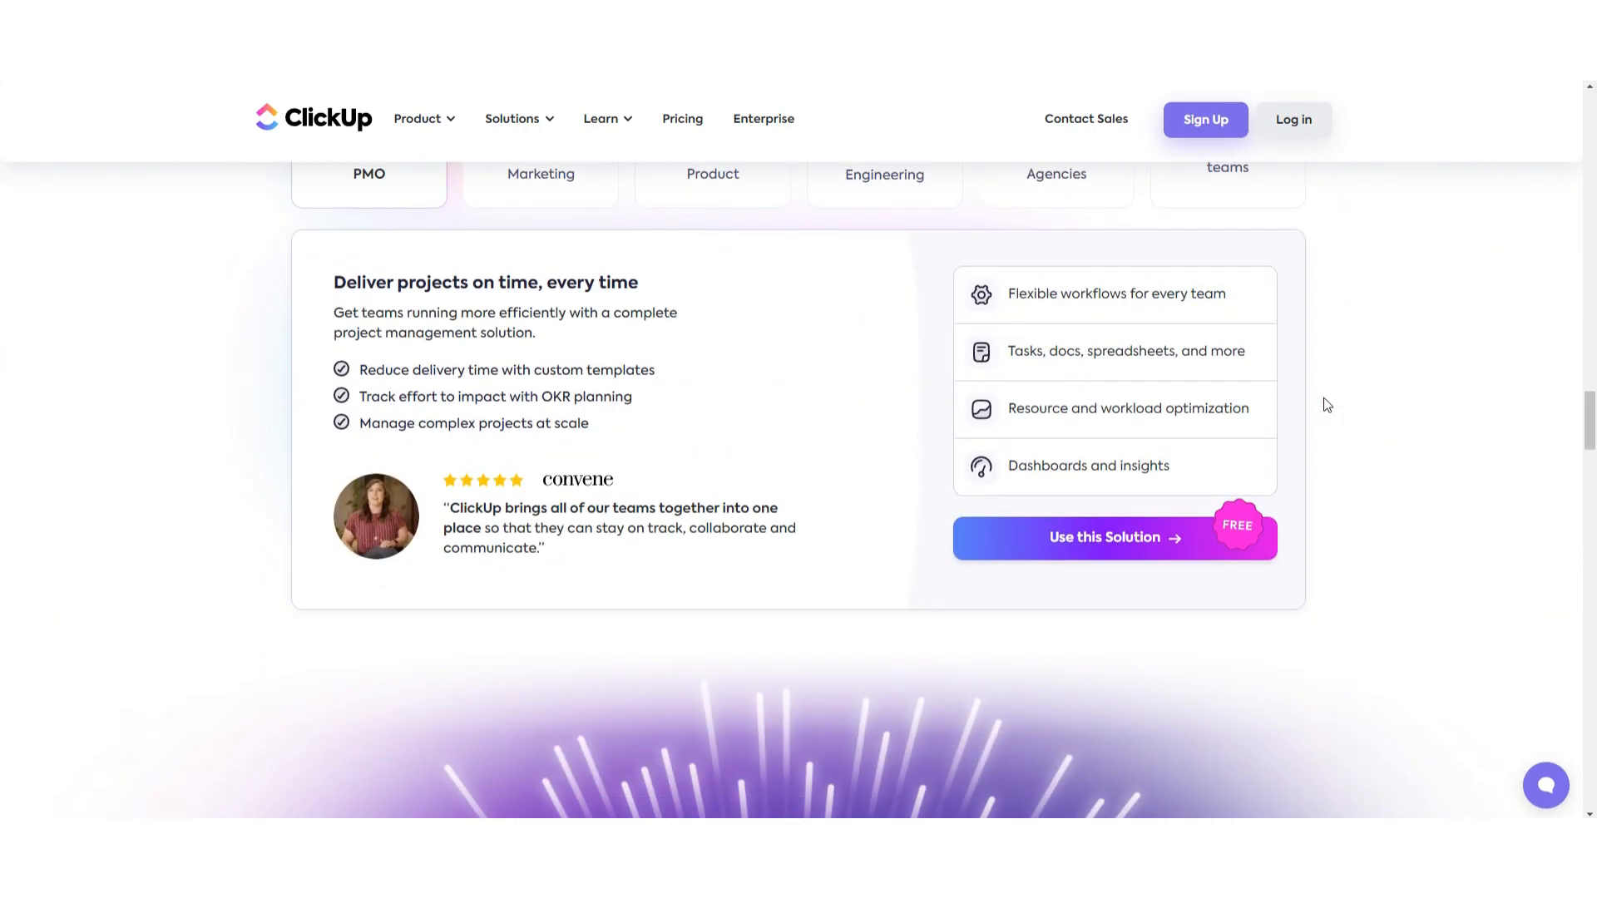
pyautogui.scroll(-15, 1326, 405)
pyautogui.scroll(5, 1327, 405)
pyautogui.scroll(-12, 1326, 405)
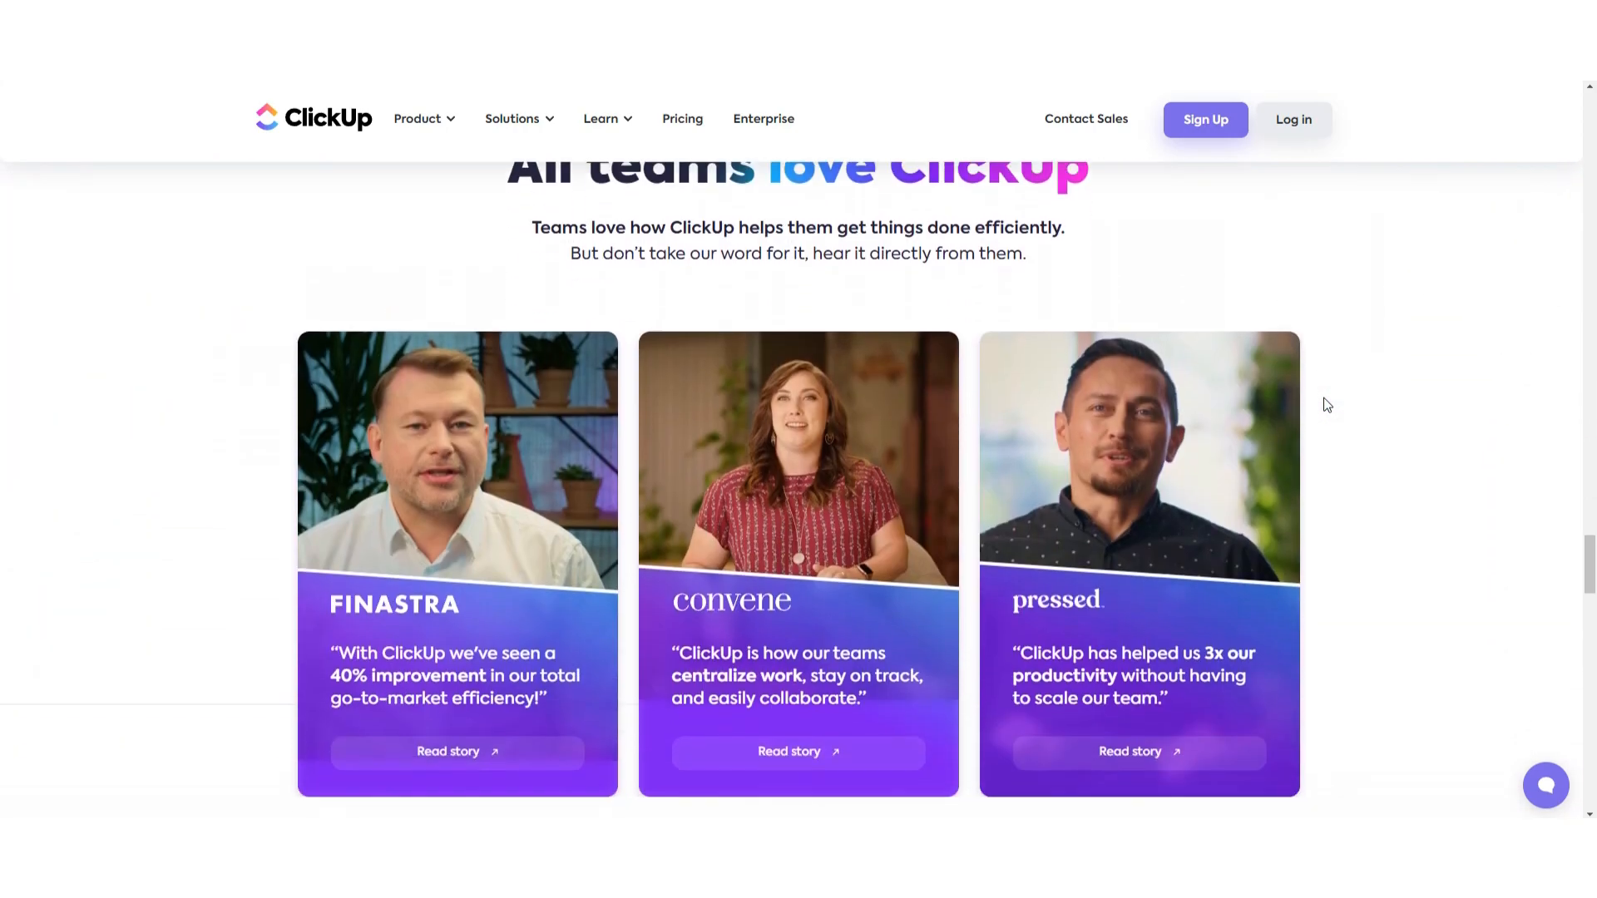
pyautogui.scroll(-11, 1327, 405)
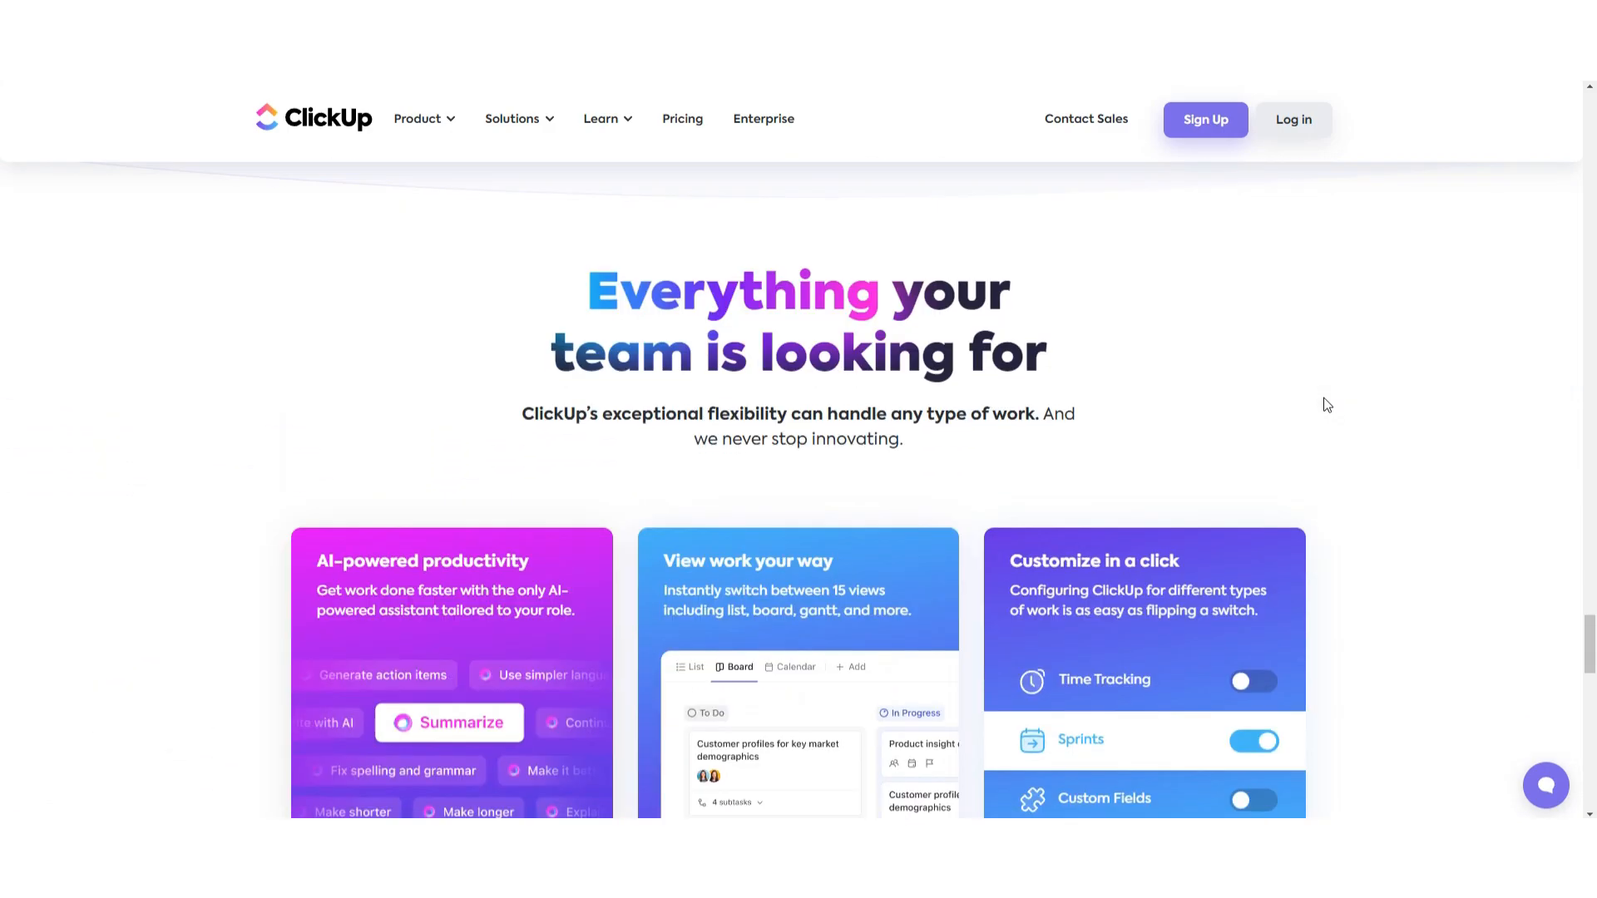
pyautogui.scroll(-6, 1327, 405)
pyautogui.scroll(3, 1326, 405)
pyautogui.scroll(-5, 1327, 405)
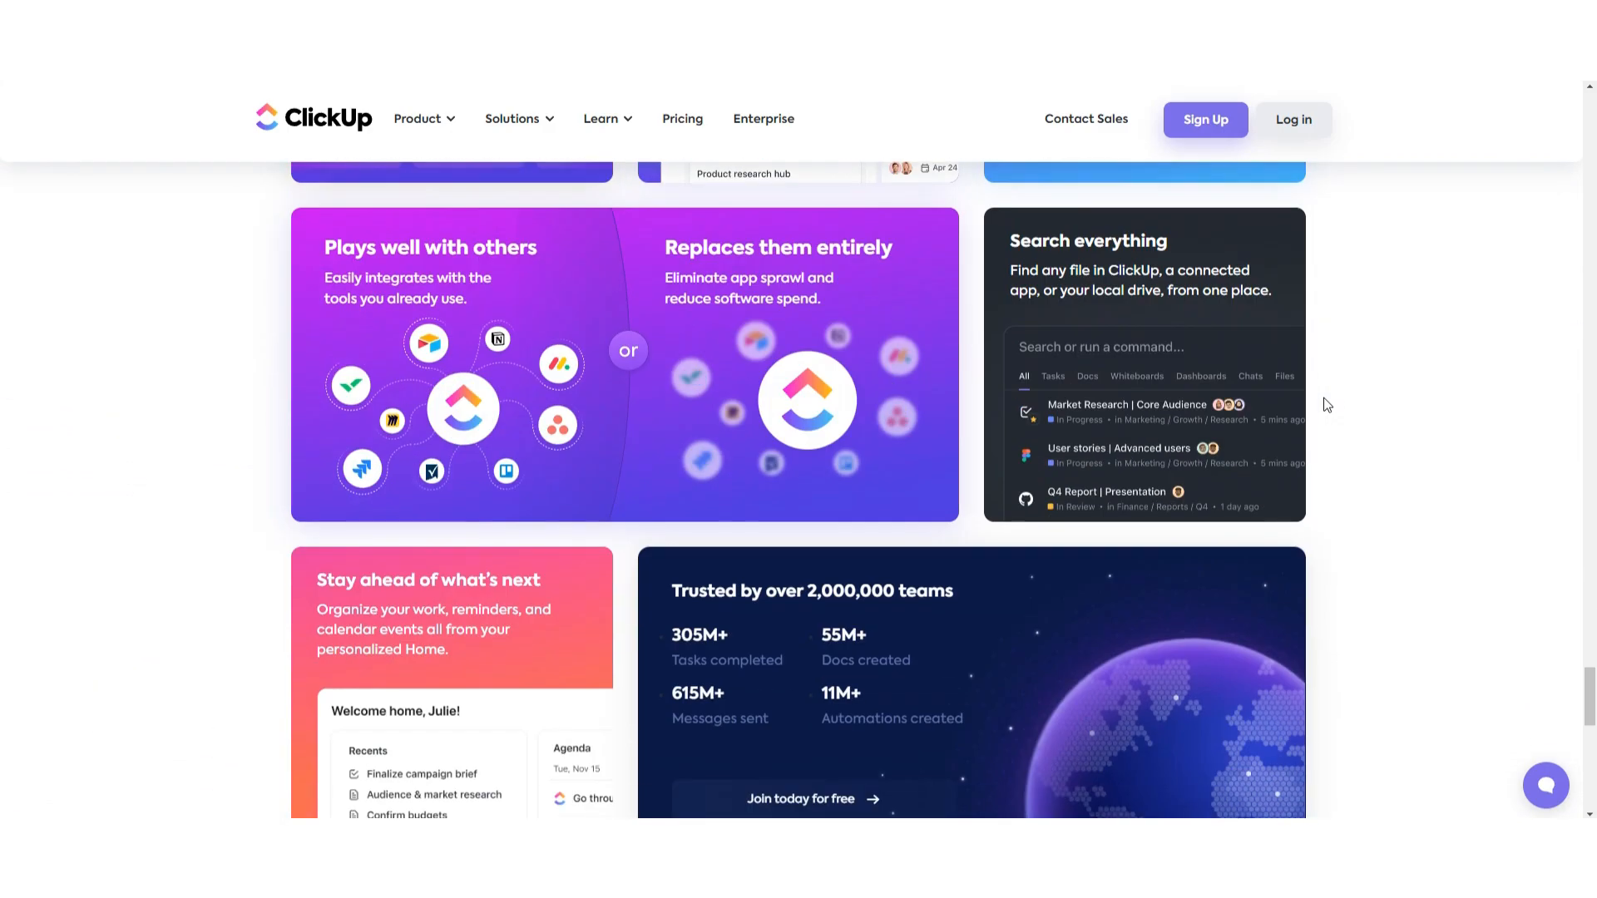
pyautogui.scroll(-12, 1327, 405)
pyautogui.scroll(4, 1324, 398)
pyautogui.middleClick(1322, 397)
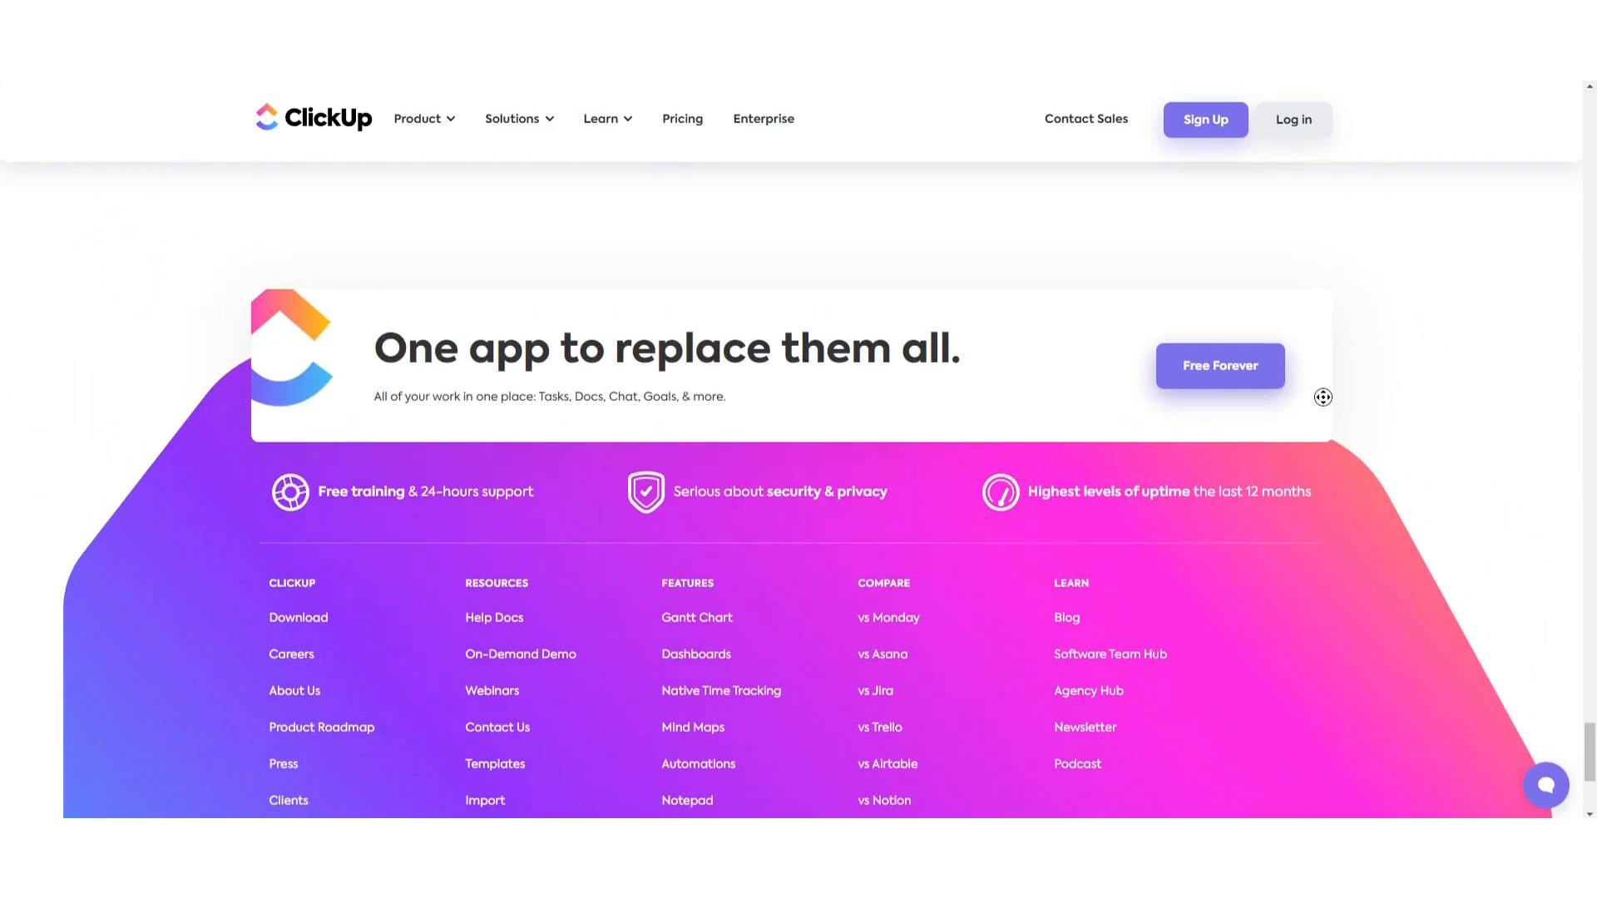
pyautogui.scroll(8, 1324, 398)
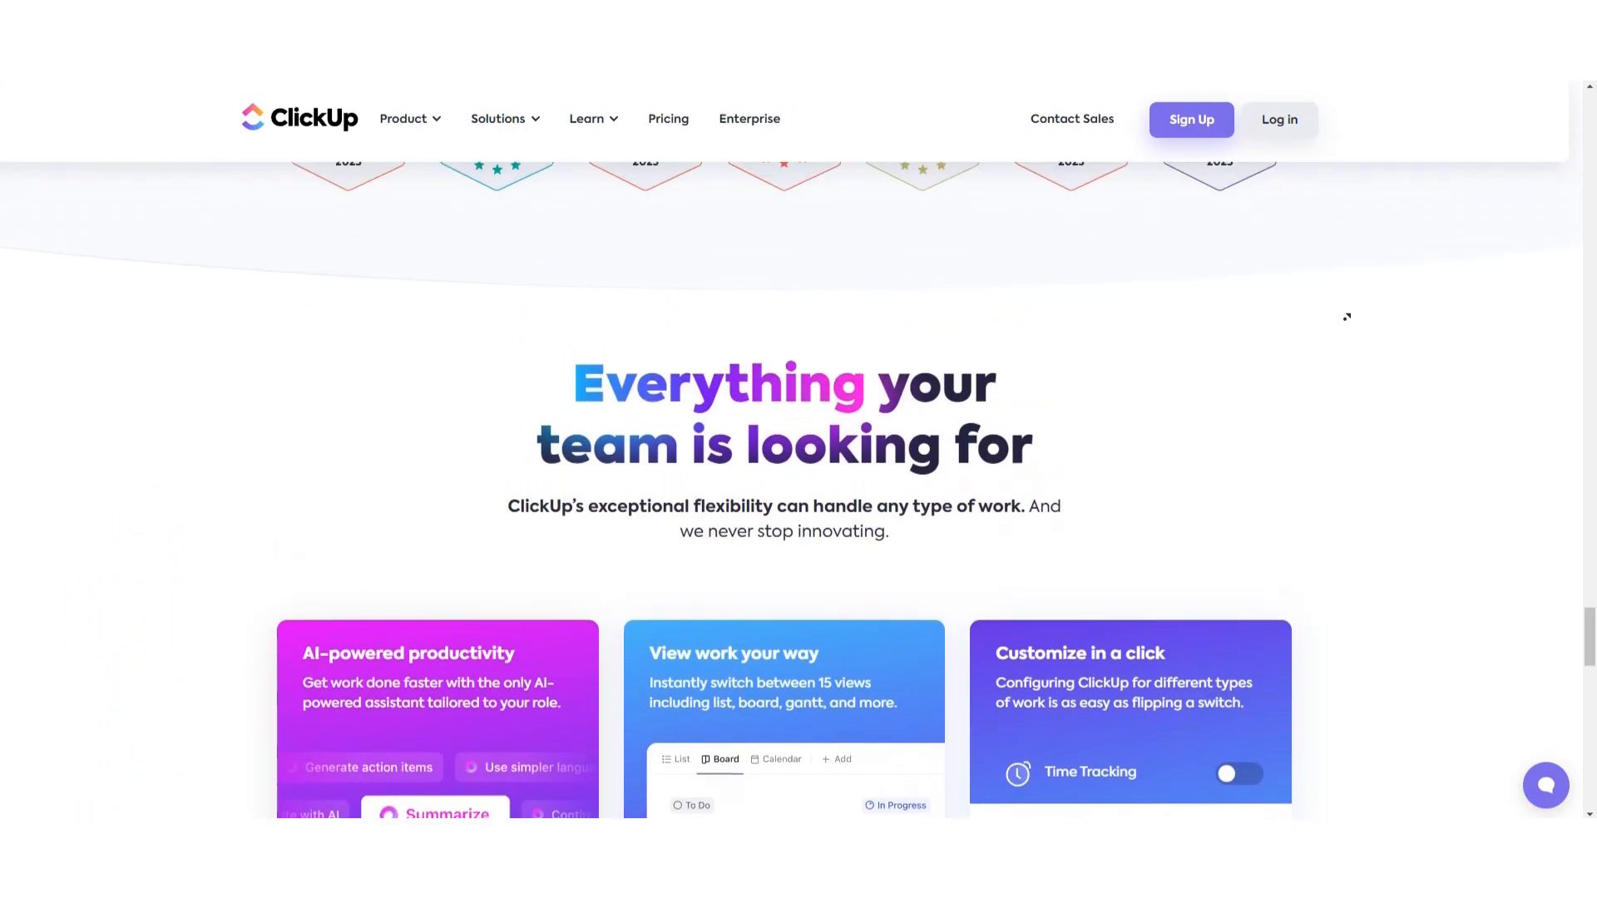